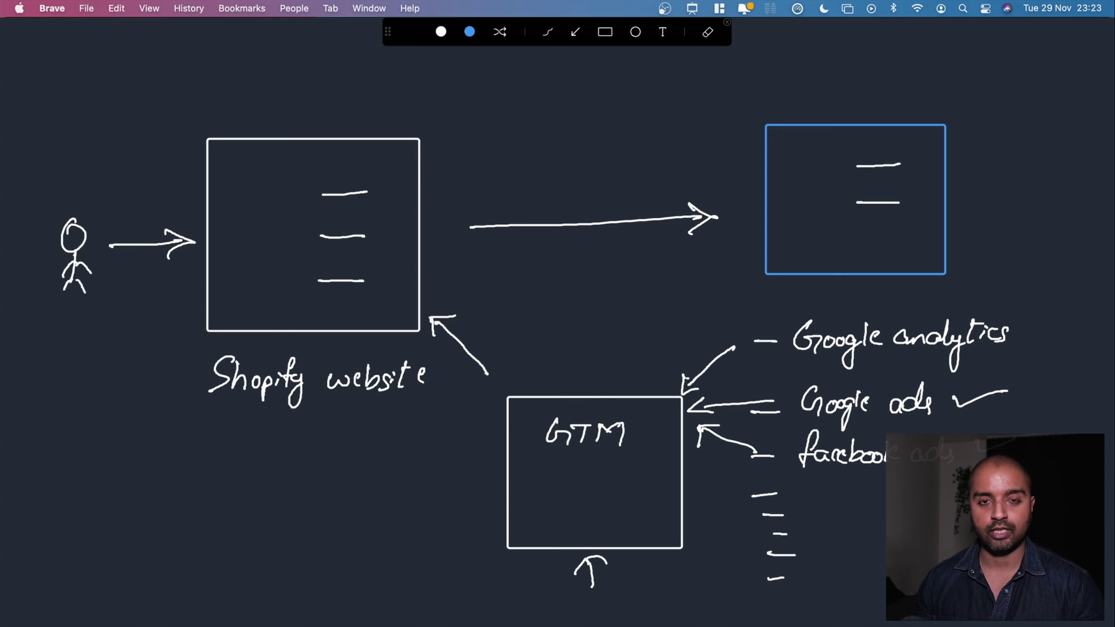
- Leave the drawing overlay and start a new Google Tag Manager account named stellaheystella with United Kingdom as the country
{"action": "key", "text": "Escape"}
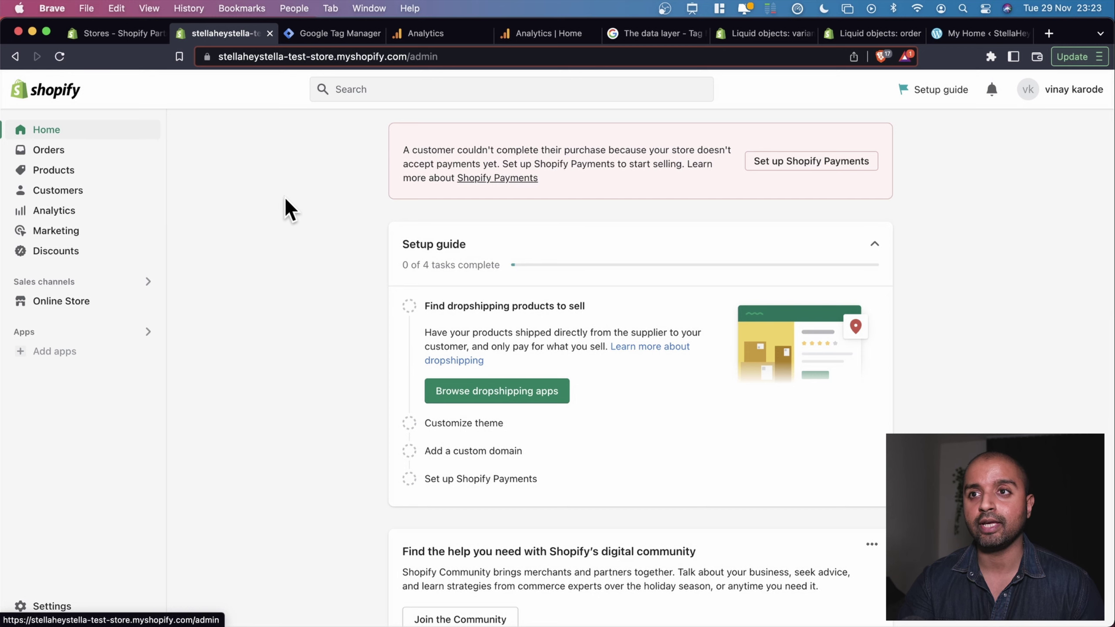
{"action": "left_click", "coordinate": [334, 33]}
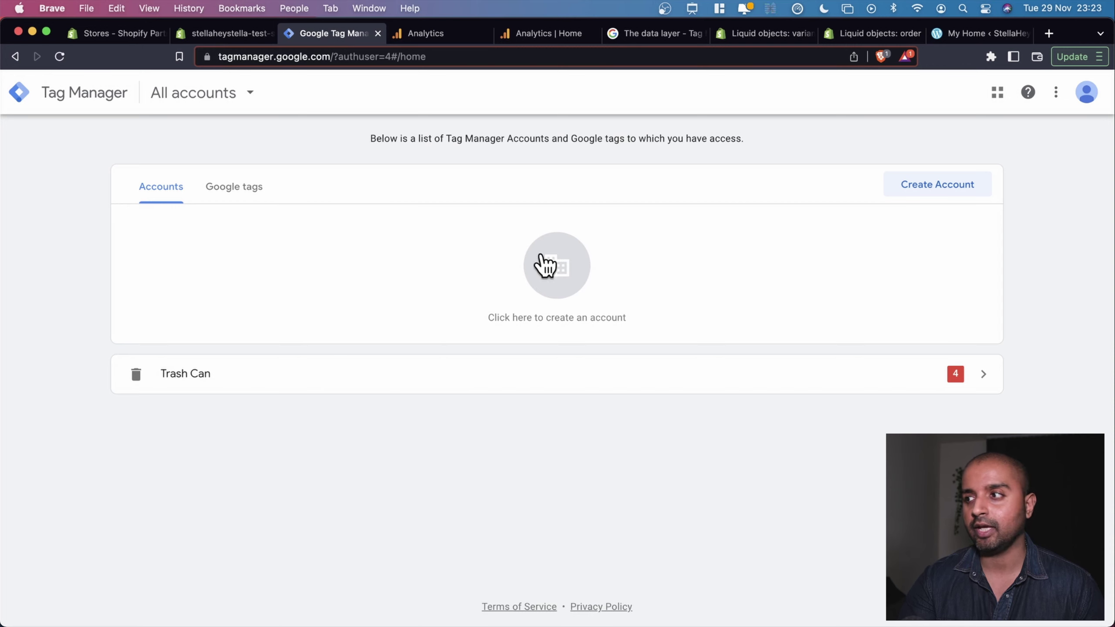
{"action": "left_click", "coordinate": [919, 189]}
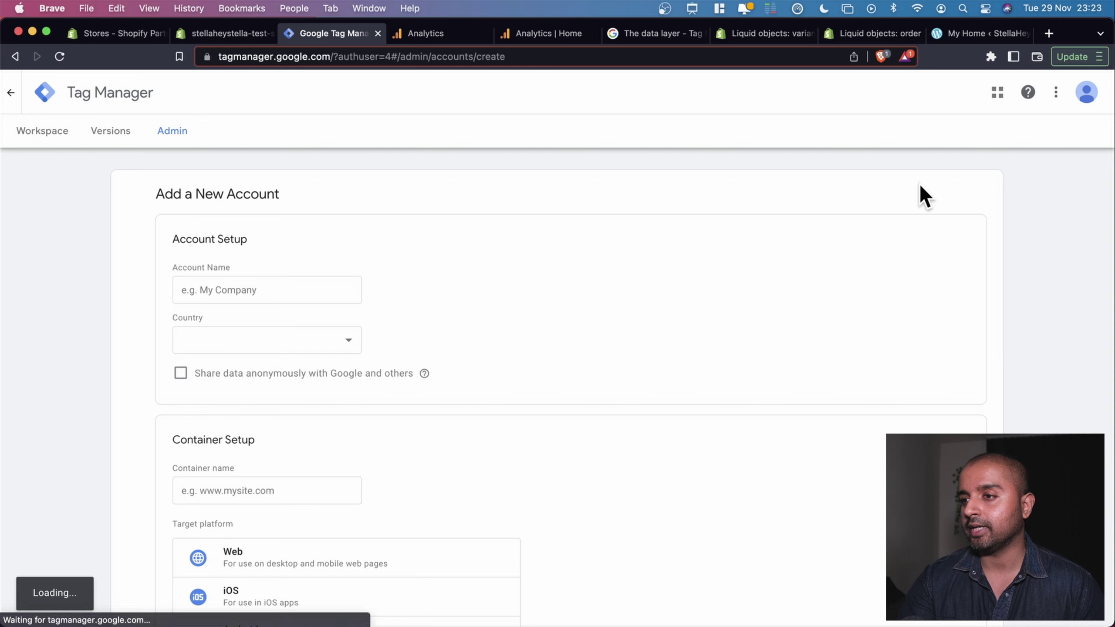
{"action": "left_click", "coordinate": [273, 285]}
{"action": "type", "text": "stellaheystella"}
{"action": "left_click", "coordinate": [261, 347]}
{"action": "left_click", "coordinate": [261, 325]}
- Name the container stellaheystella, choose Web as its target platform, and submit the new account
{"action": "scroll", "coordinate": [582, 404], "scroll_direction": "down", "scroll_amount": 5}
{"action": "left_click", "coordinate": [248, 293]}
{"action": "type", "text": "stellaheystella"}
{"action": "left_click", "coordinate": [256, 379]}
{"action": "left_click", "coordinate": [188, 557]}
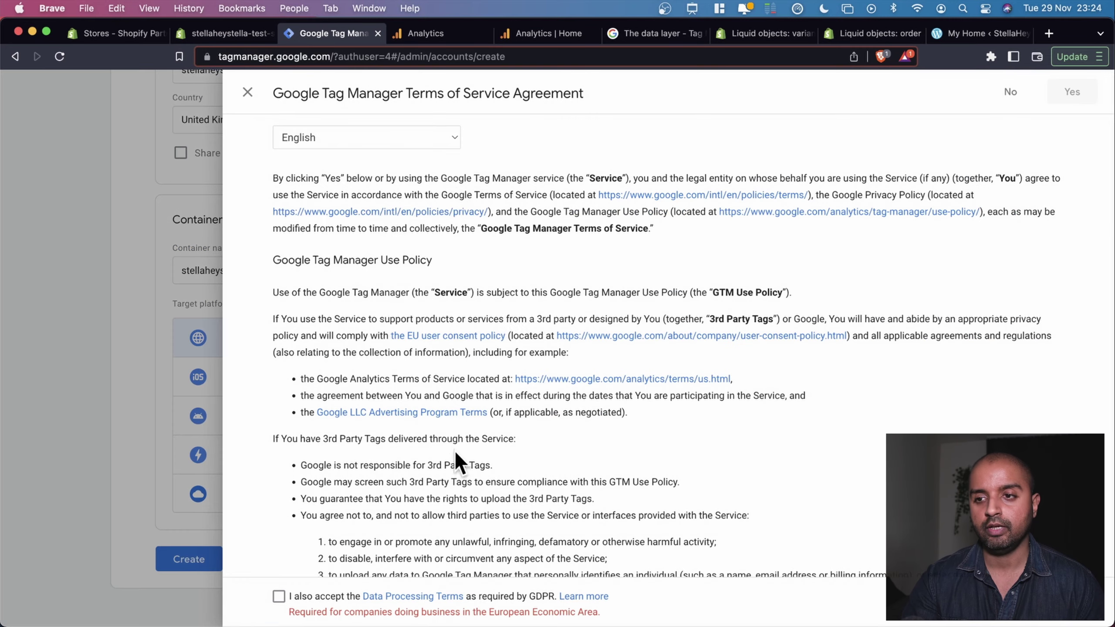
- Accept the Tag Manager terms of service and the data processing terms, and dismiss the install instructions
{"action": "scroll", "coordinate": [461, 461], "scroll_direction": "down", "scroll_amount": 5}
{"action": "left_click", "coordinate": [279, 596]}
{"action": "left_click", "coordinate": [1072, 91]}
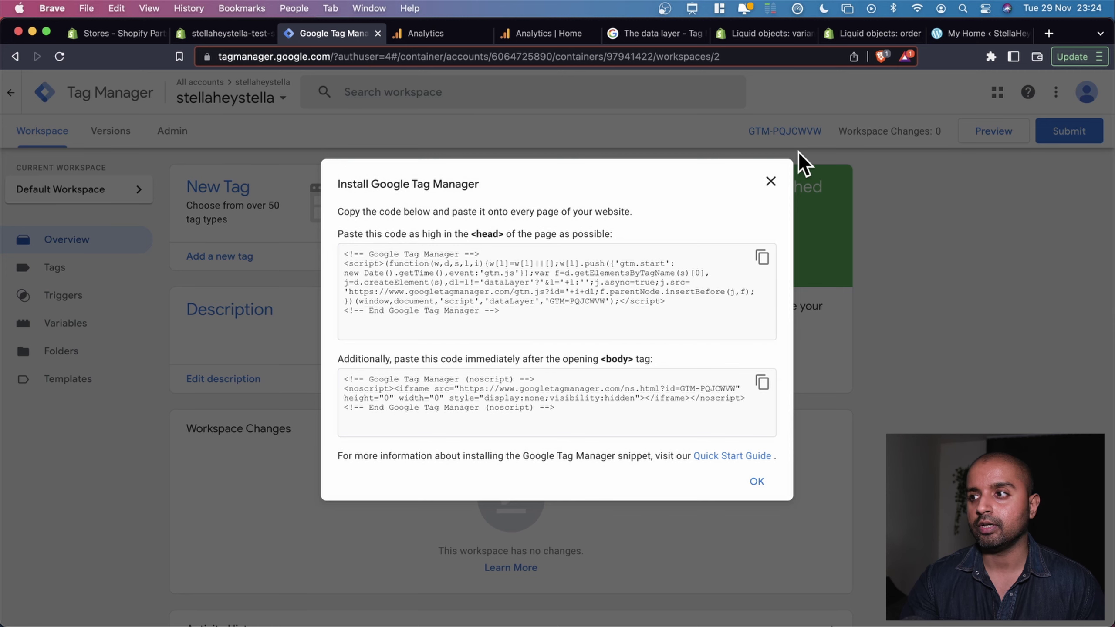
{"action": "left_click", "coordinate": [771, 182]}
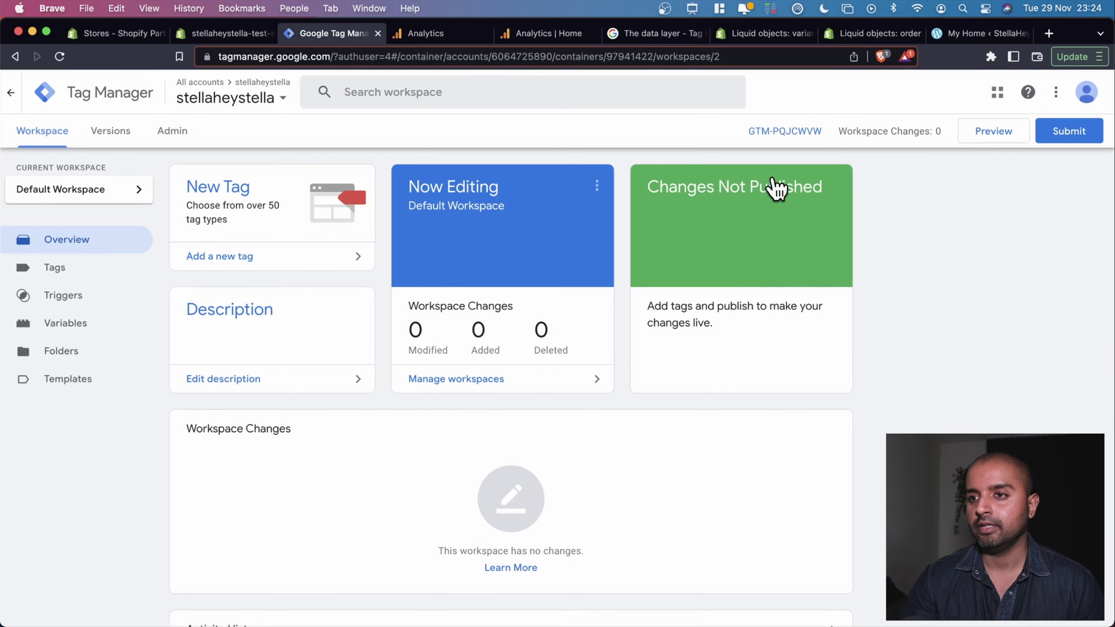
- Switch to Google Analytics, set up an account named stellaheystella, and continue to the property setup
{"action": "left_click", "coordinate": [413, 28]}
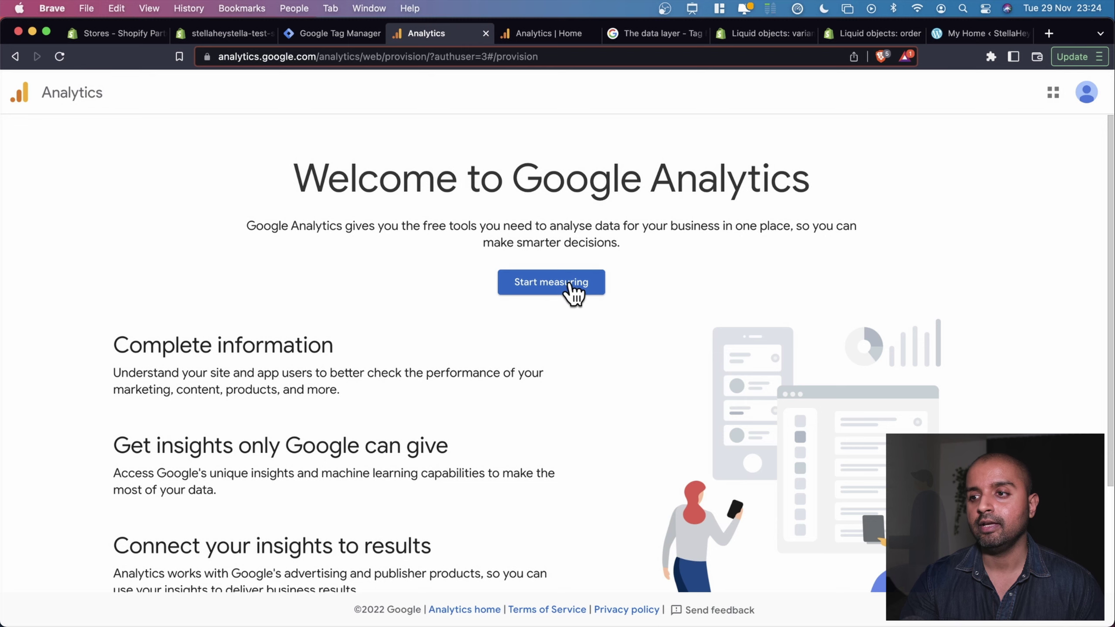
{"action": "left_click", "coordinate": [551, 283]}
{"action": "type", "text": "stellaheystella"}
{"action": "scroll", "coordinate": [89, 453], "scroll_direction": "down", "scroll_amount": 2}
{"action": "left_click", "coordinate": [83, 440]}
{"action": "left_click", "coordinate": [82, 505]}
{"action": "scroll", "coordinate": [83, 483], "scroll_direction": "down", "scroll_amount": 3}
{"action": "left_click", "coordinate": [74, 580]}
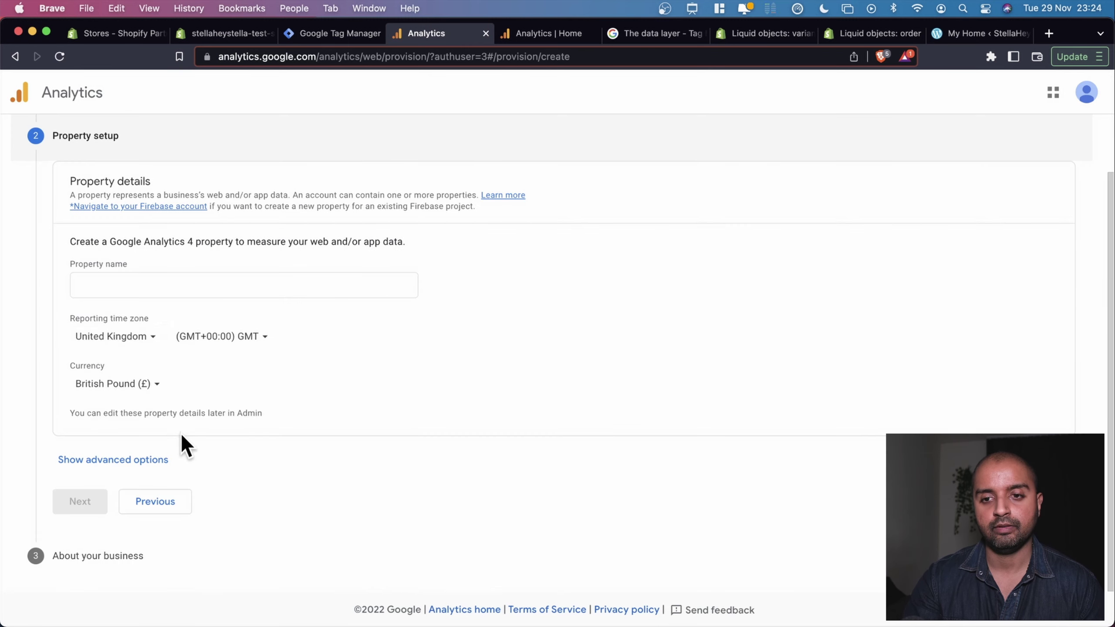
- Name the Analytics property stellaheystella and continue to the business details
{"action": "type", "text": "stellaheystella"}
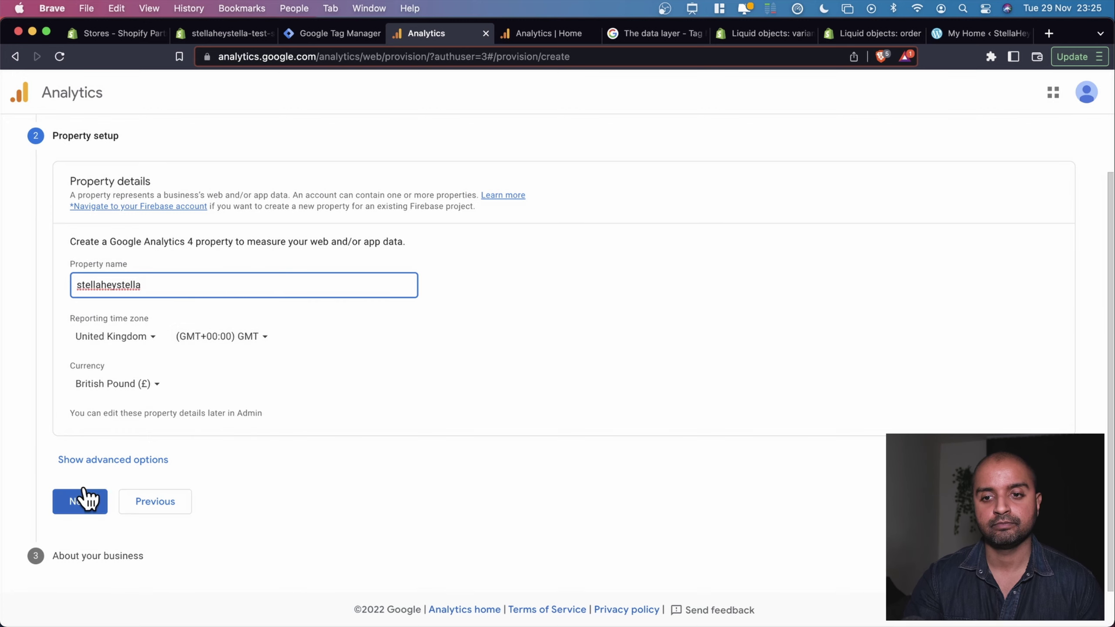
{"action": "left_click", "coordinate": [81, 502]}
{"action": "scroll", "coordinate": [393, 380], "scroll_direction": "down", "scroll_amount": 3}
- Try to create the Analytics account without filling in the business details
{"action": "left_click", "coordinate": [81, 551]}
{"action": "left_click", "coordinate": [377, 440]}
{"action": "left_click", "coordinate": [400, 504]}
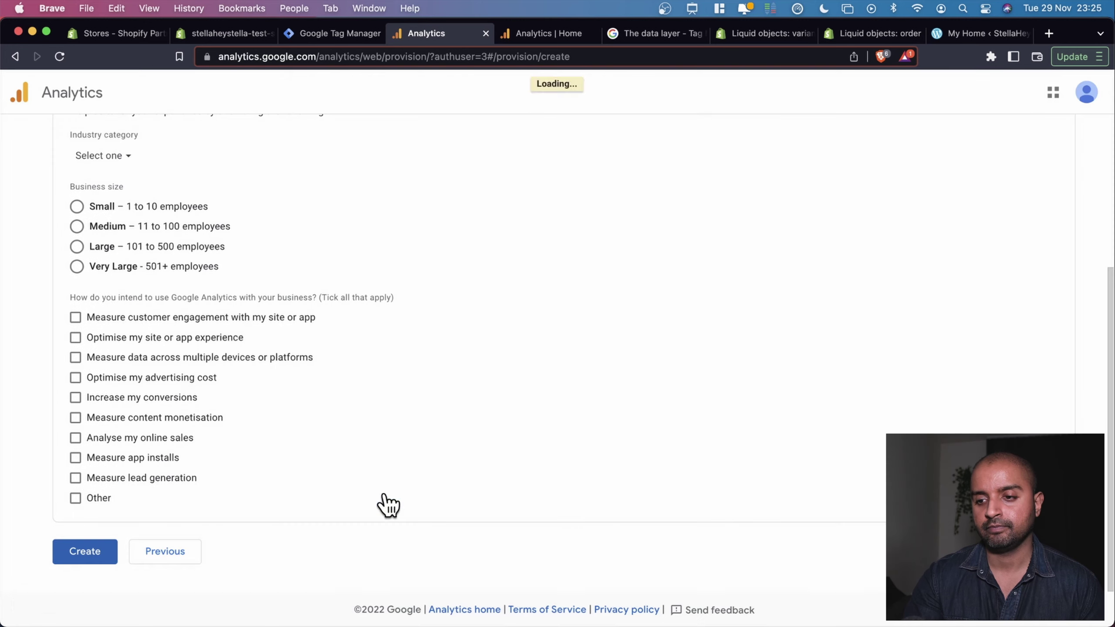
- Set the industry to Arts & entertainment, the business size to Small, and the intended use to Measure customer engagement with my site or app
{"action": "scroll", "coordinate": [439, 395], "scroll_direction": "up", "scroll_amount": 2}
{"action": "scroll", "coordinate": [317, 411], "scroll_direction": "down", "scroll_amount": 1}
{"action": "left_click", "coordinate": [101, 175]}
{"action": "left_click", "coordinate": [140, 254]}
{"action": "left_click", "coordinate": [77, 225]}
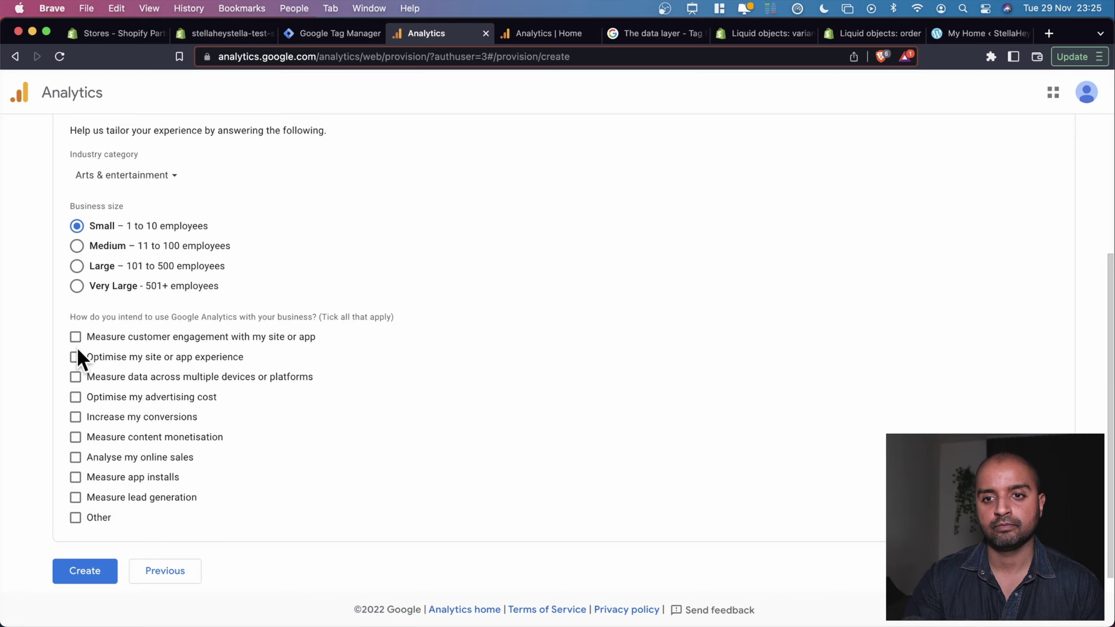
{"action": "left_click", "coordinate": [75, 337]}
- Create the Analytics account under its terms of service and opt out of all email communications
{"action": "left_click", "coordinate": [85, 571]}
{"action": "scroll", "coordinate": [520, 386], "scroll_direction": "down", "scroll_amount": 10}
{"action": "left_click", "coordinate": [401, 495]}
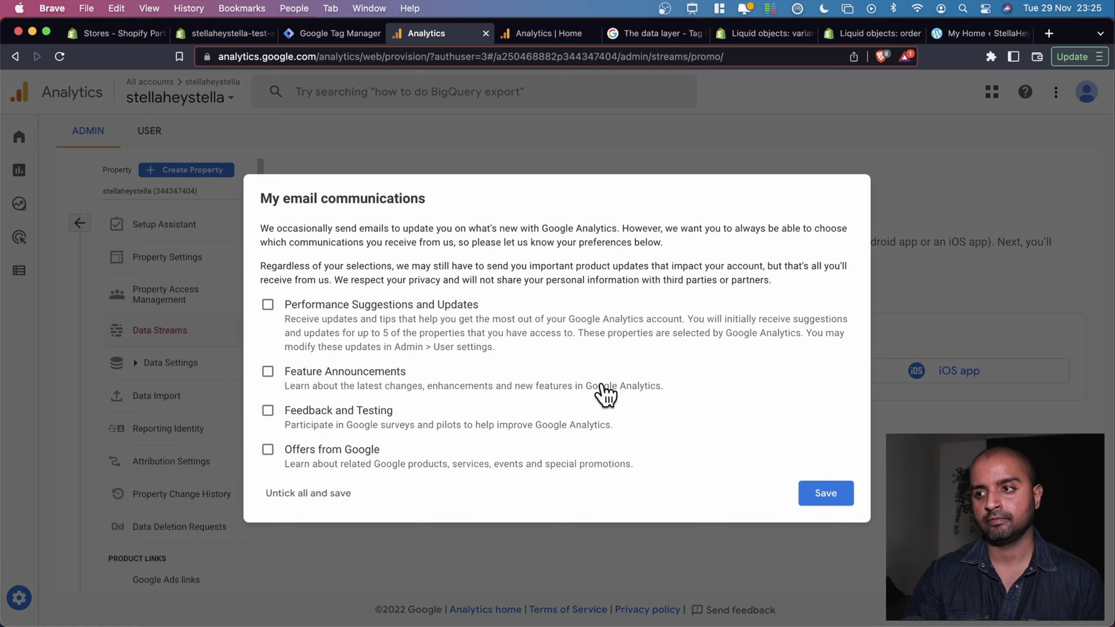
{"action": "left_click", "coordinate": [317, 498]}
{"action": "left_click", "coordinate": [688, 293]}
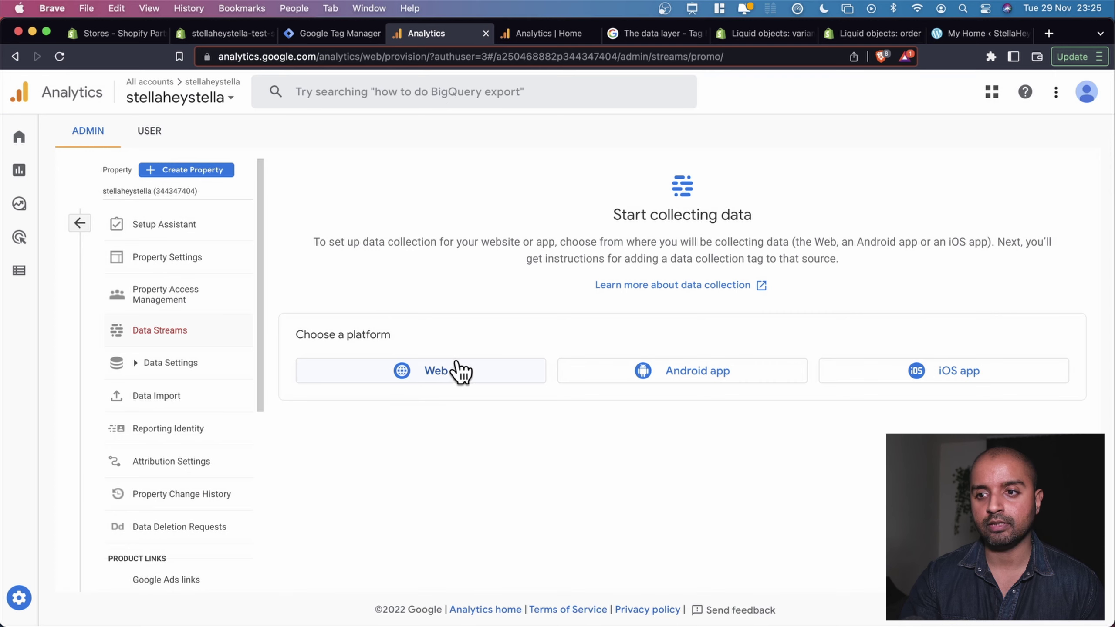
- Create a web data stream named shopify for the website URL stellaheystella-test-store.myshopify.com
{"action": "left_click", "coordinate": [498, 373]}
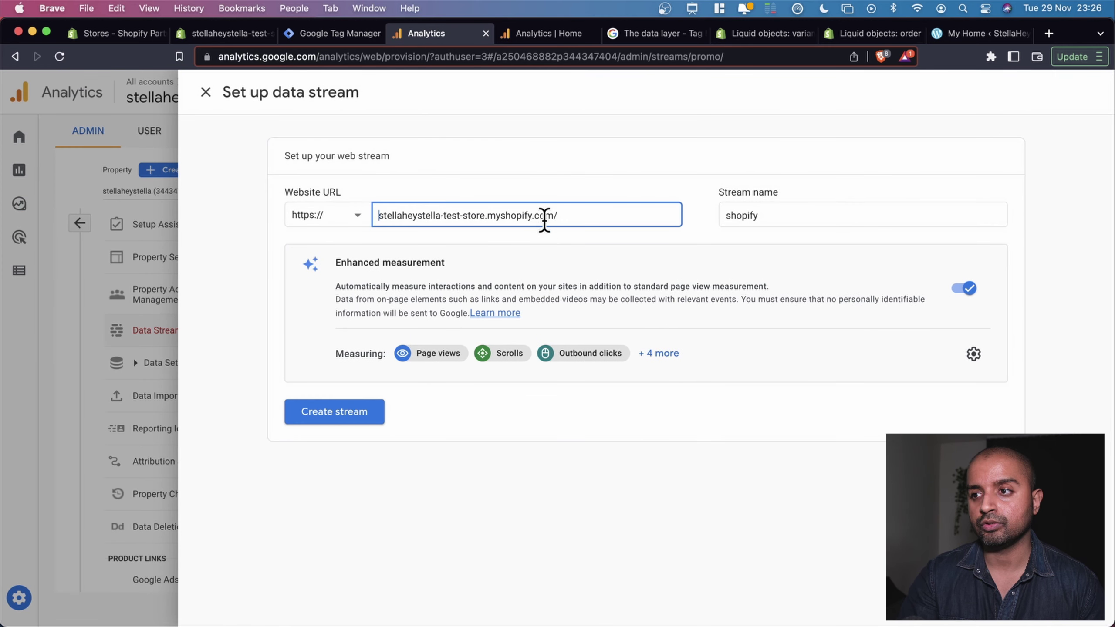
{"action": "left_click", "coordinate": [559, 215]}
{"action": "key", "text": "BackSpace"}
{"action": "left_click", "coordinate": [771, 215]}
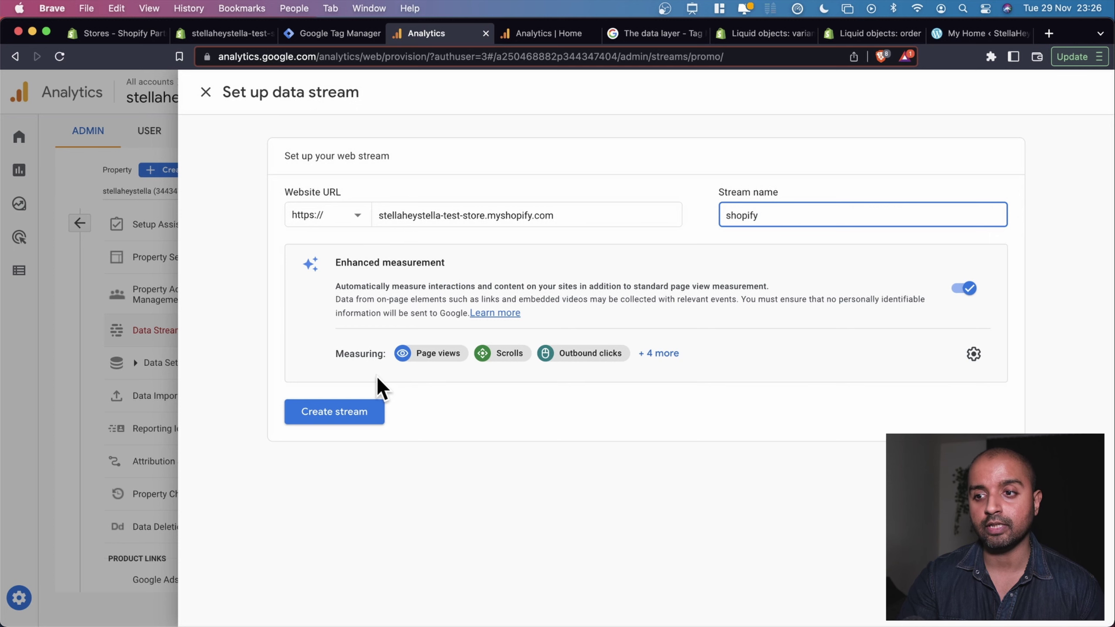
{"action": "left_click", "coordinate": [344, 418]}
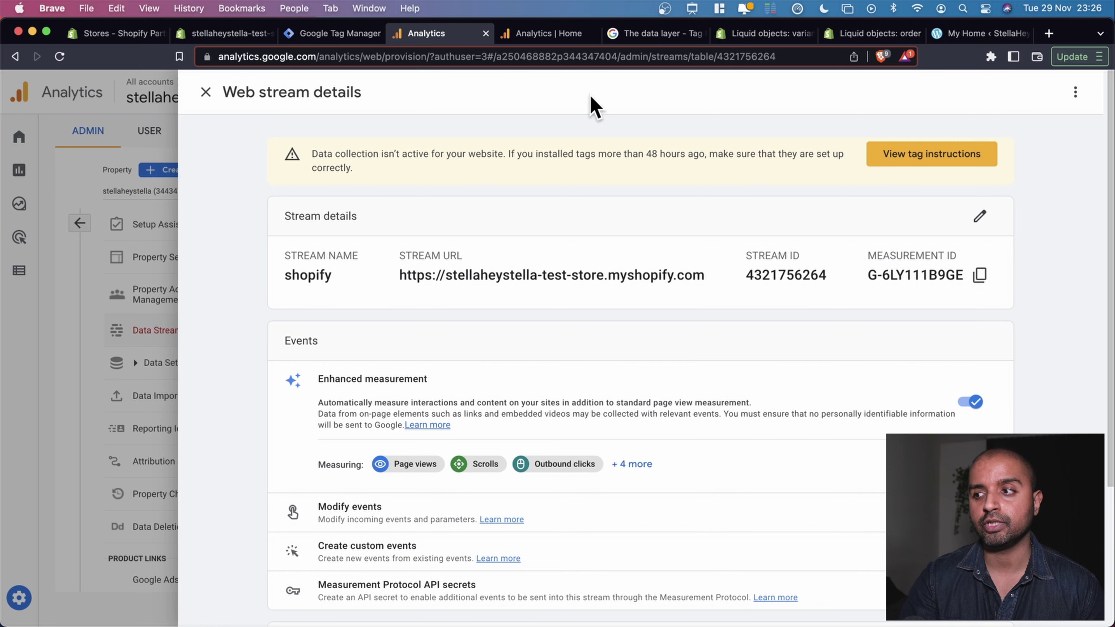
- Examine the shopify web stream's details and its tag instructions
{"action": "scroll", "coordinate": [627, 386], "scroll_direction": "down", "scroll_amount": 5}
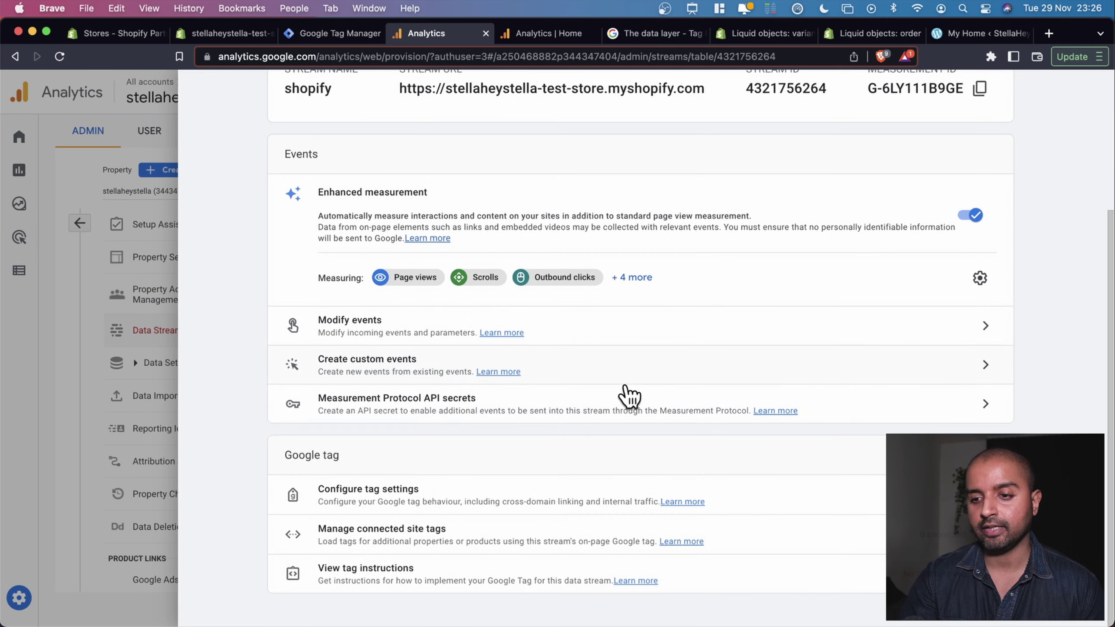
{"action": "left_click", "coordinate": [397, 580]}
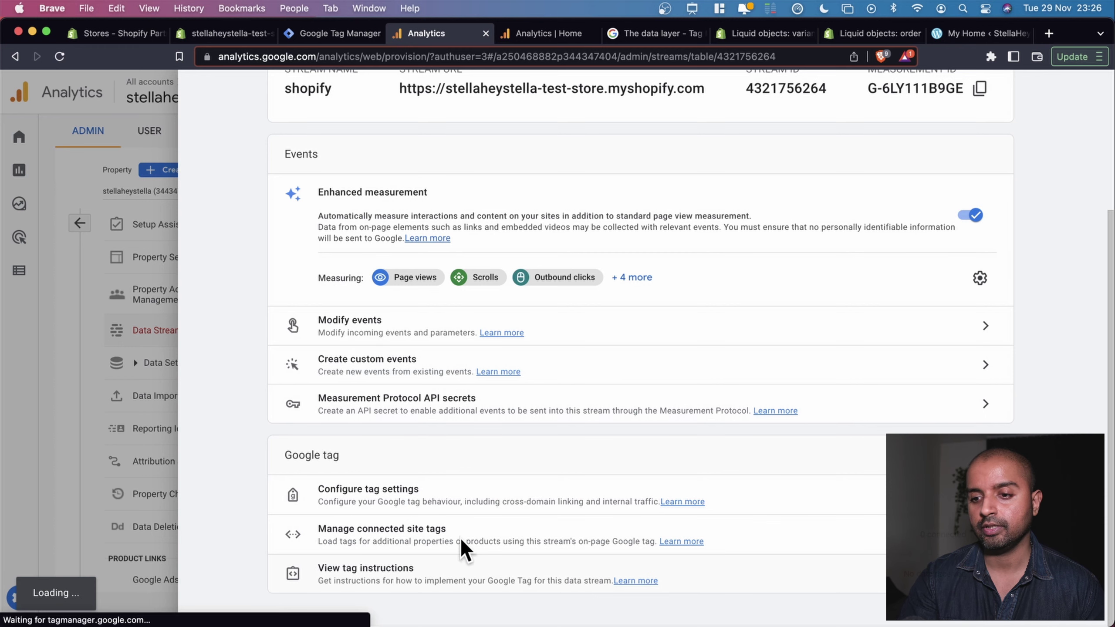
{"action": "scroll", "coordinate": [754, 331], "scroll_direction": "down", "scroll_amount": 4}
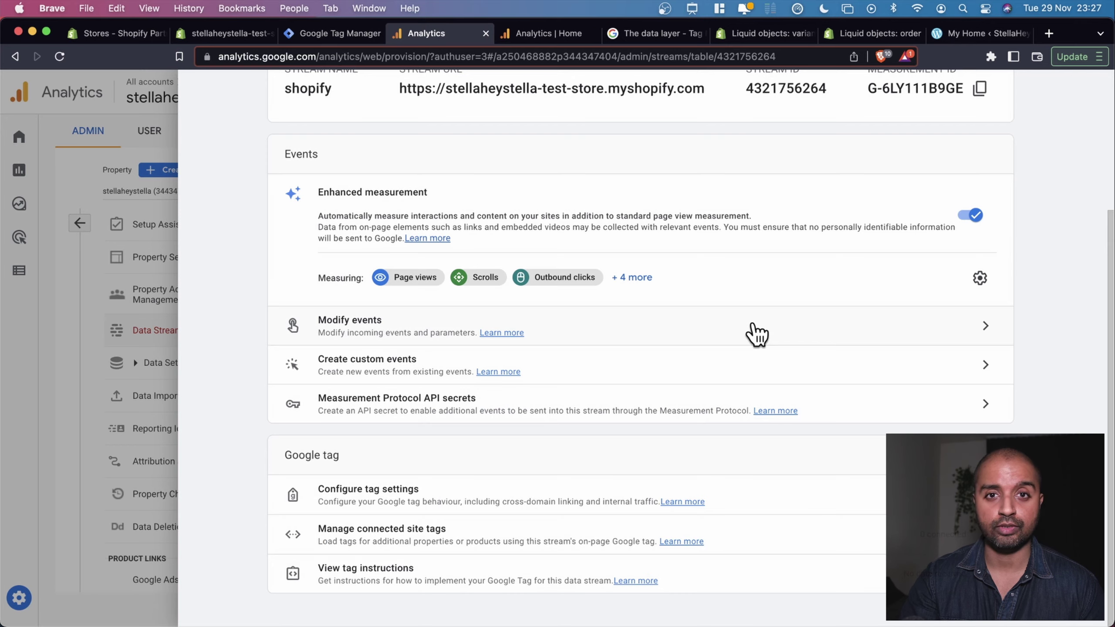
{"action": "scroll", "coordinate": [753, 334], "scroll_direction": "up", "scroll_amount": 5}
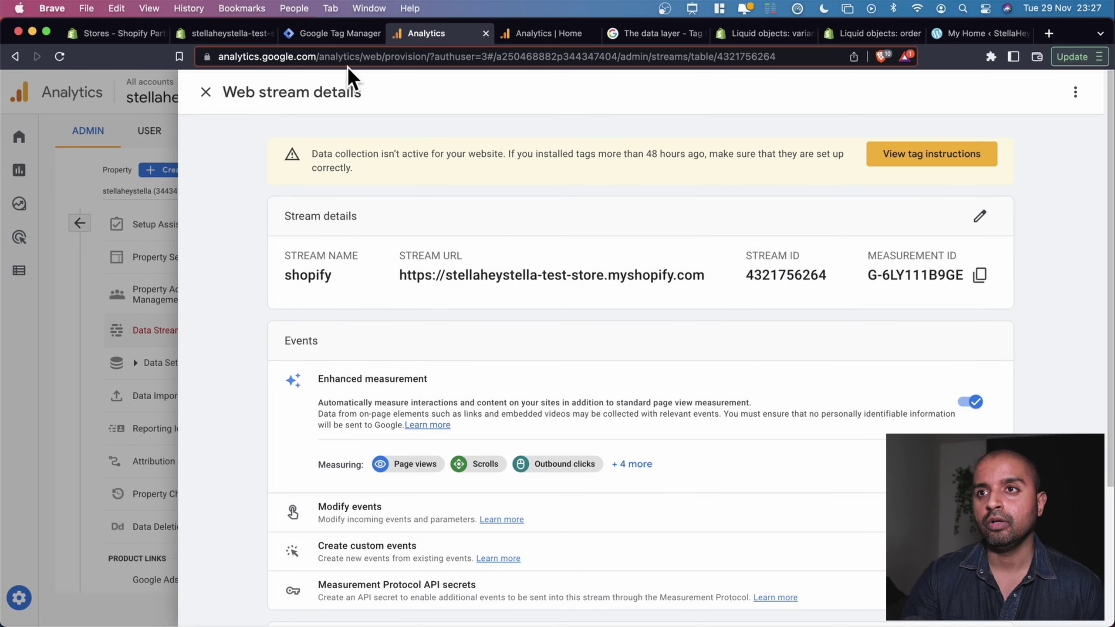
- Open the stellaheystella container's install instructions in Tag Manager and examine the head and body code snippets
{"action": "left_click", "coordinate": [327, 34]}
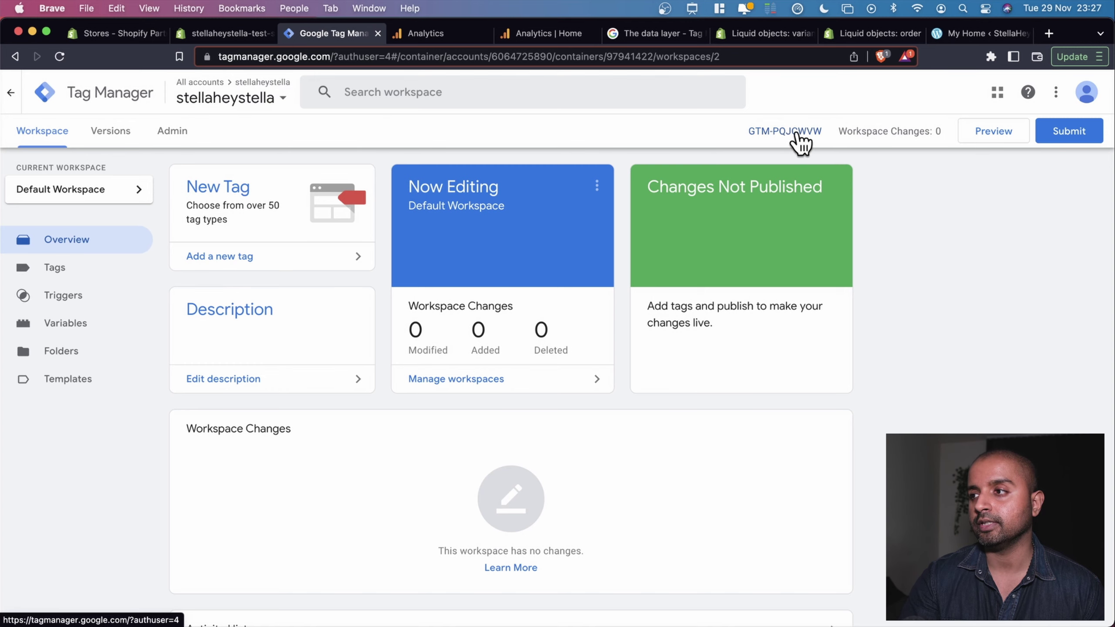
{"action": "left_click", "coordinate": [780, 136]}
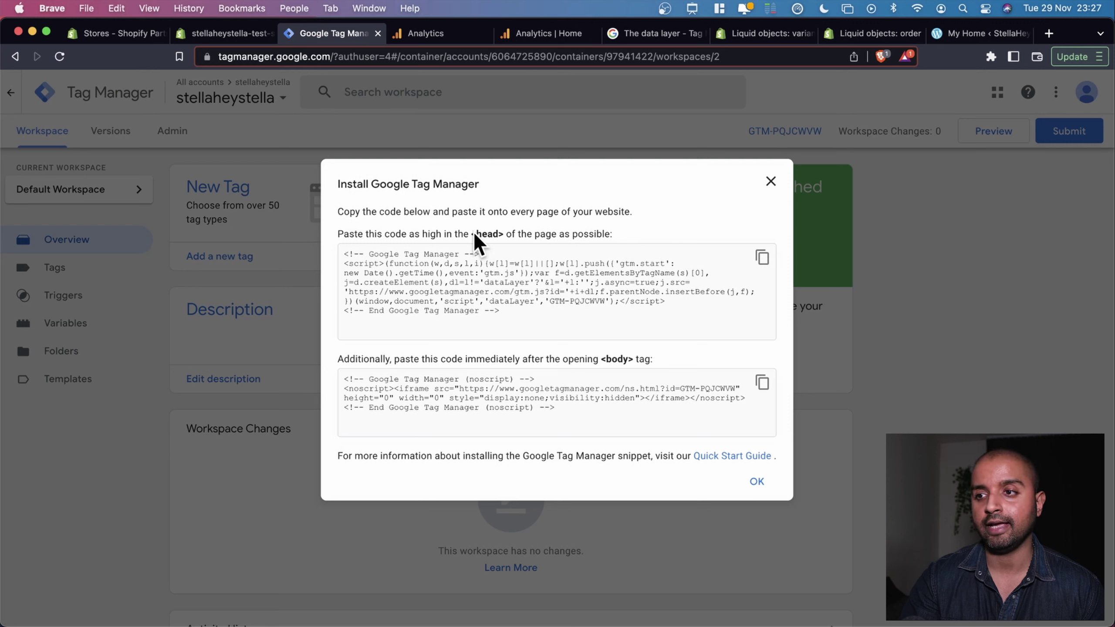
{"action": "left_click_drag", "start_coordinate": [598, 356], "coordinate": [630, 361]}
{"action": "left_click_drag", "start_coordinate": [394, 254], "coordinate": [448, 310]}
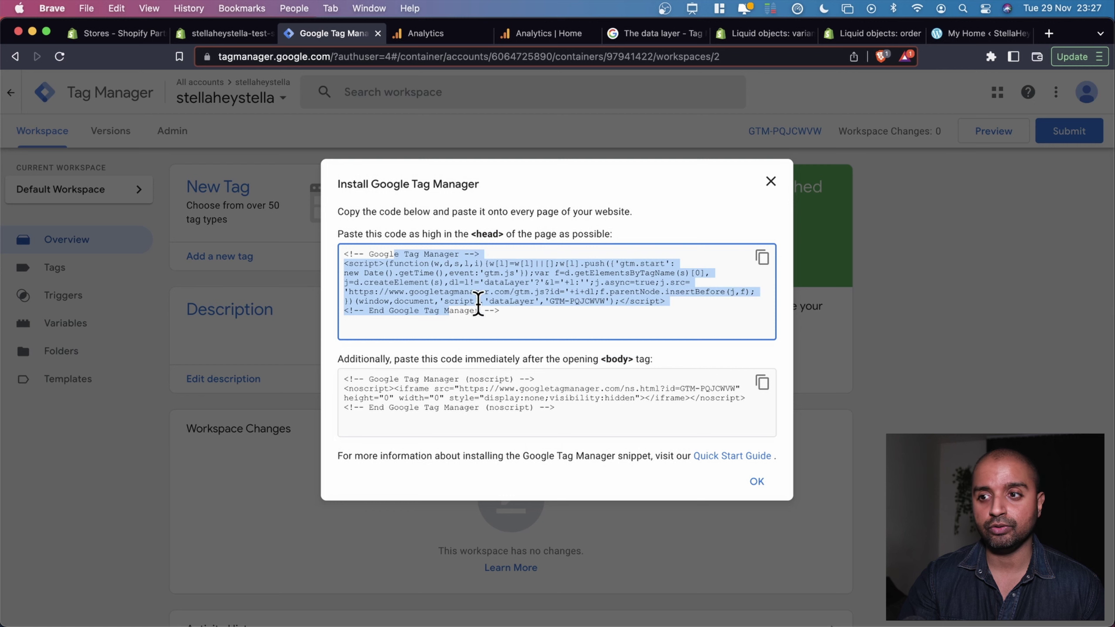
{"action": "left_click", "coordinate": [553, 390]}
{"action": "left_click_drag", "start_coordinate": [562, 411], "coordinate": [333, 391]}
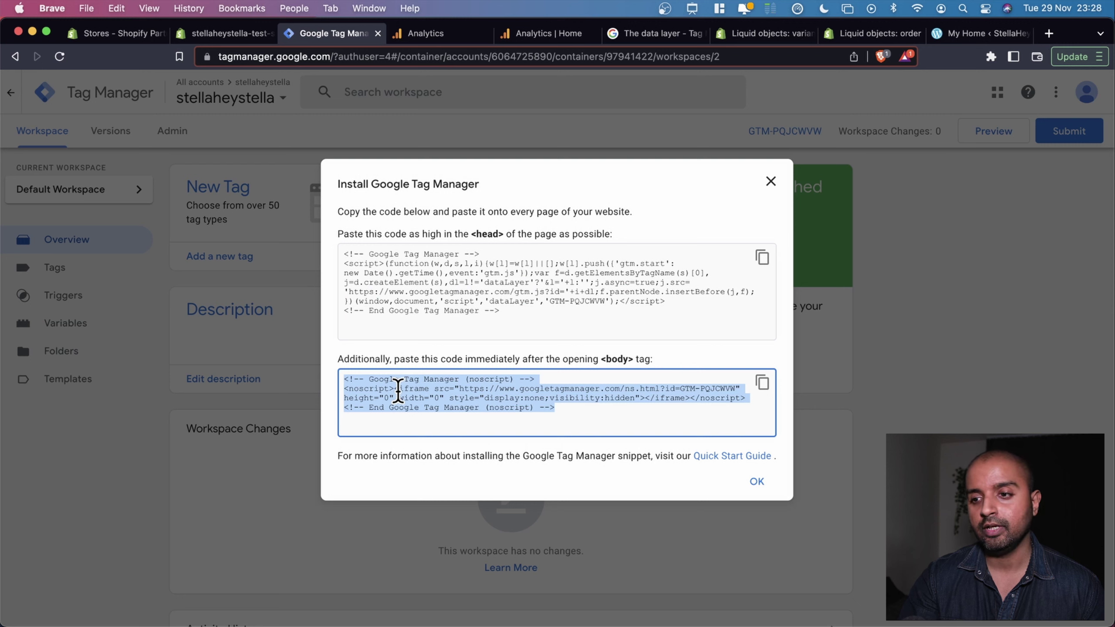
{"action": "left_click", "coordinate": [527, 390]}
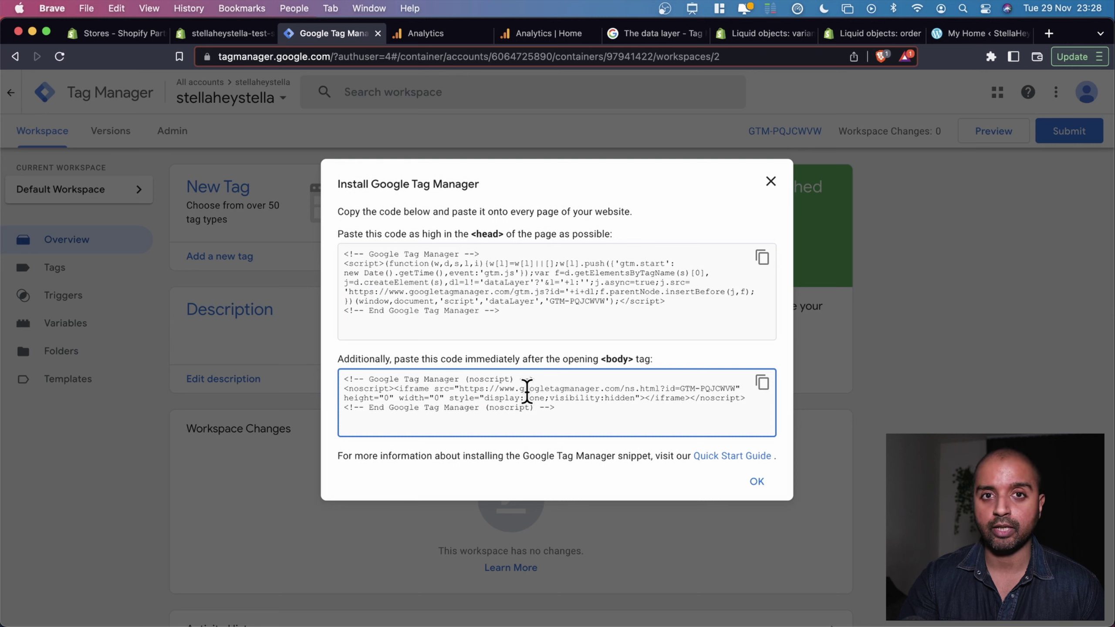
{"action": "left_click_drag", "start_coordinate": [555, 408], "coordinate": [359, 378]}
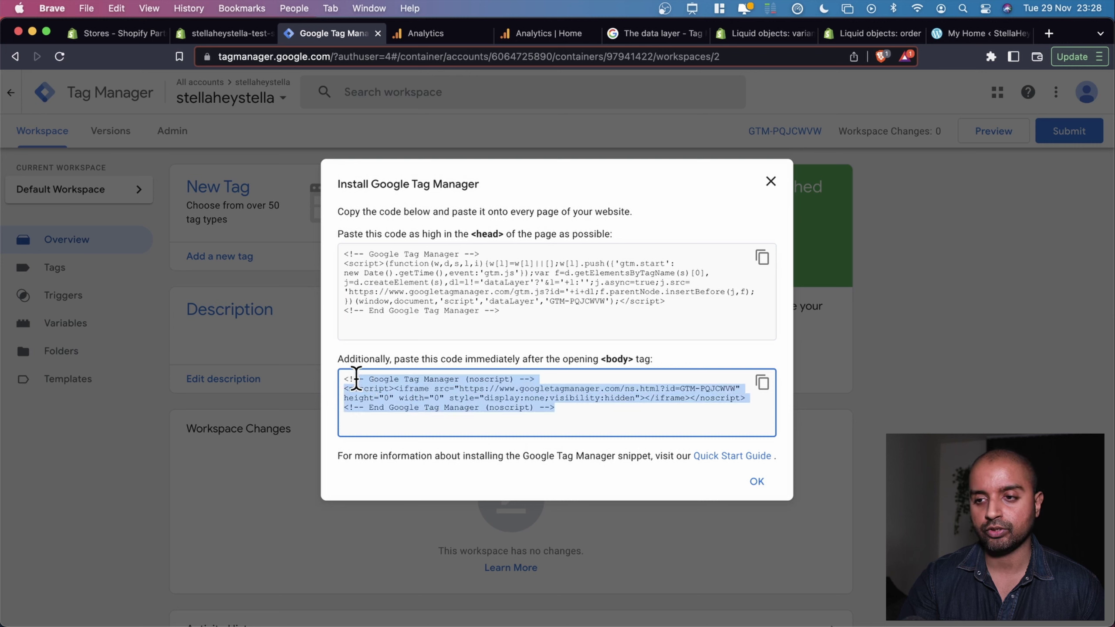
{"action": "left_click", "coordinate": [555, 396]}
{"action": "left_click_drag", "start_coordinate": [577, 406], "coordinate": [323, 371]}
{"action": "left_click_drag", "start_coordinate": [501, 311], "coordinate": [343, 249]}
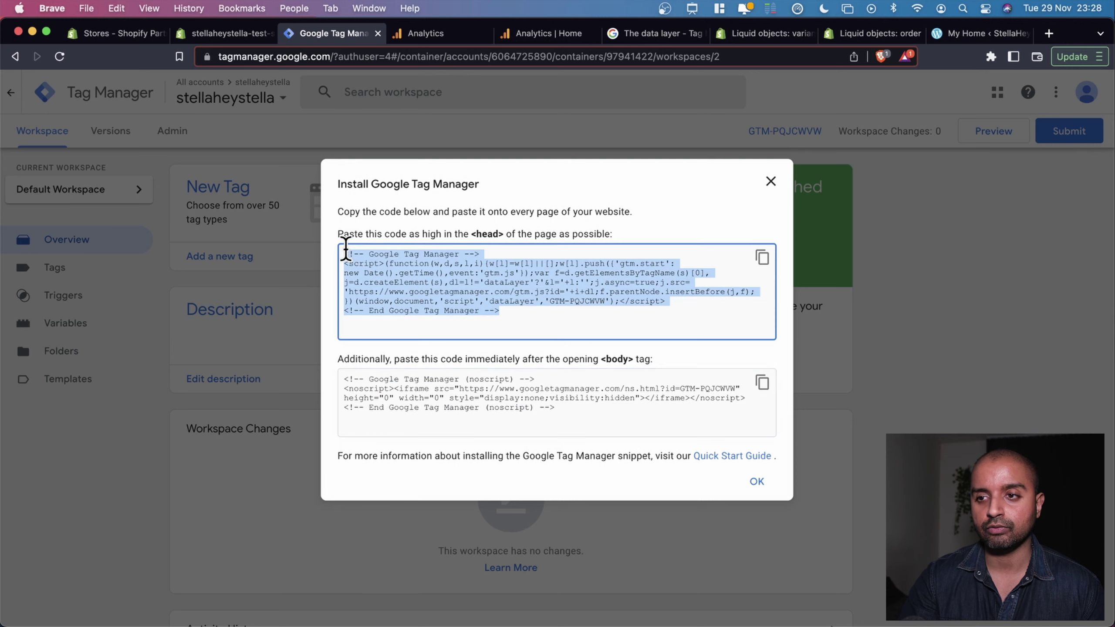
{"action": "left_click", "coordinate": [511, 315]}
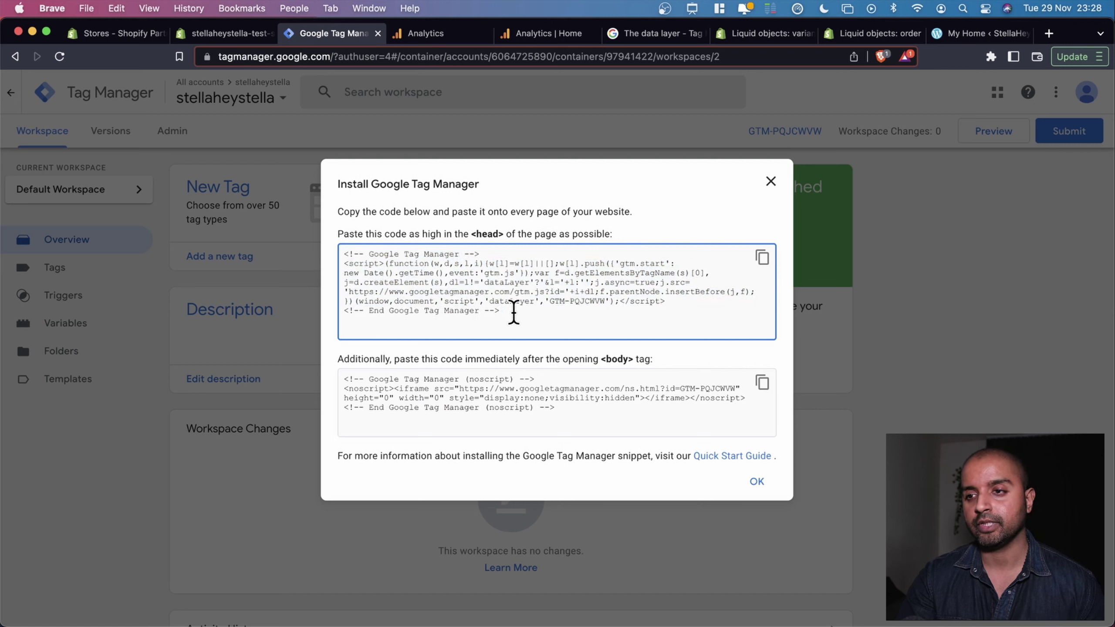
- Copy the Tag Manager head snippet and open the Online Store themes page in the Shopify admin
{"action": "left_click", "coordinate": [763, 259]}
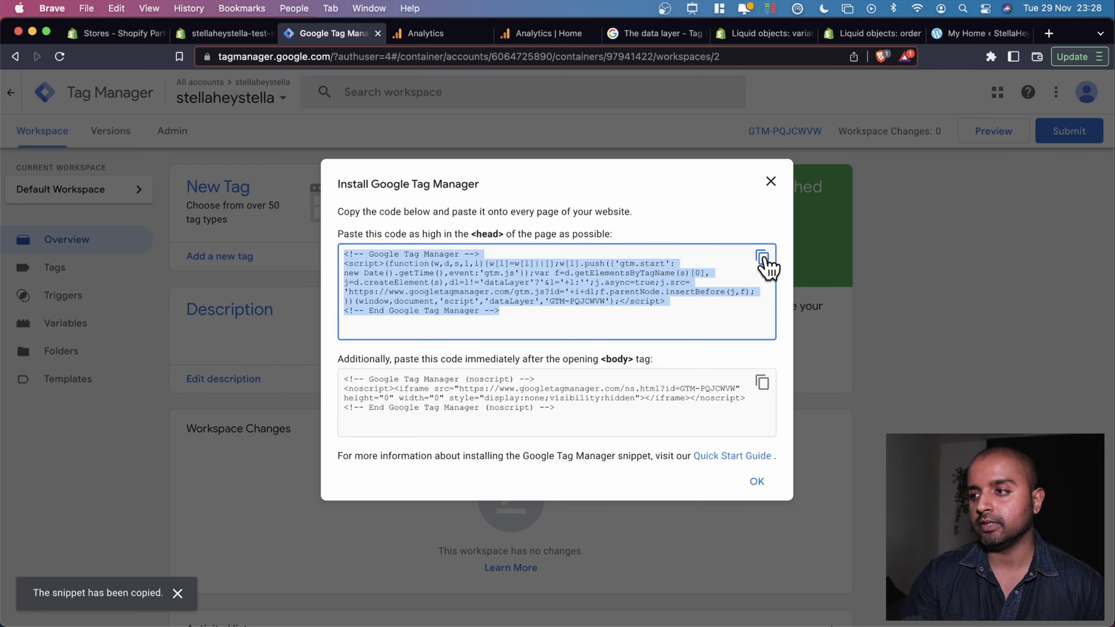
{"action": "left_click", "coordinate": [220, 36]}
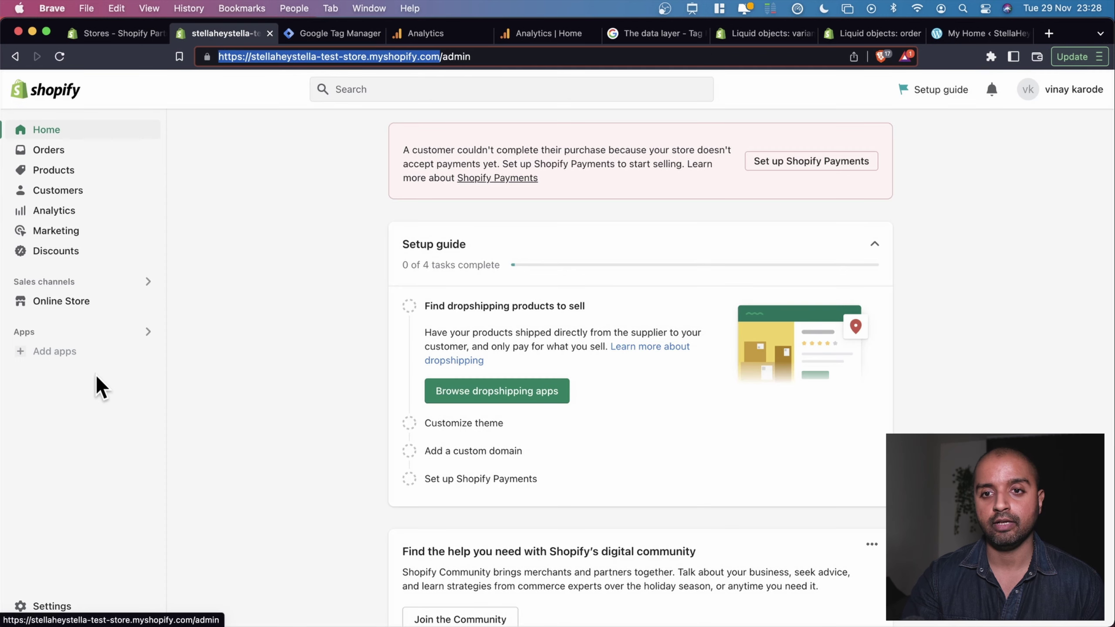
{"action": "left_click", "coordinate": [89, 301]}
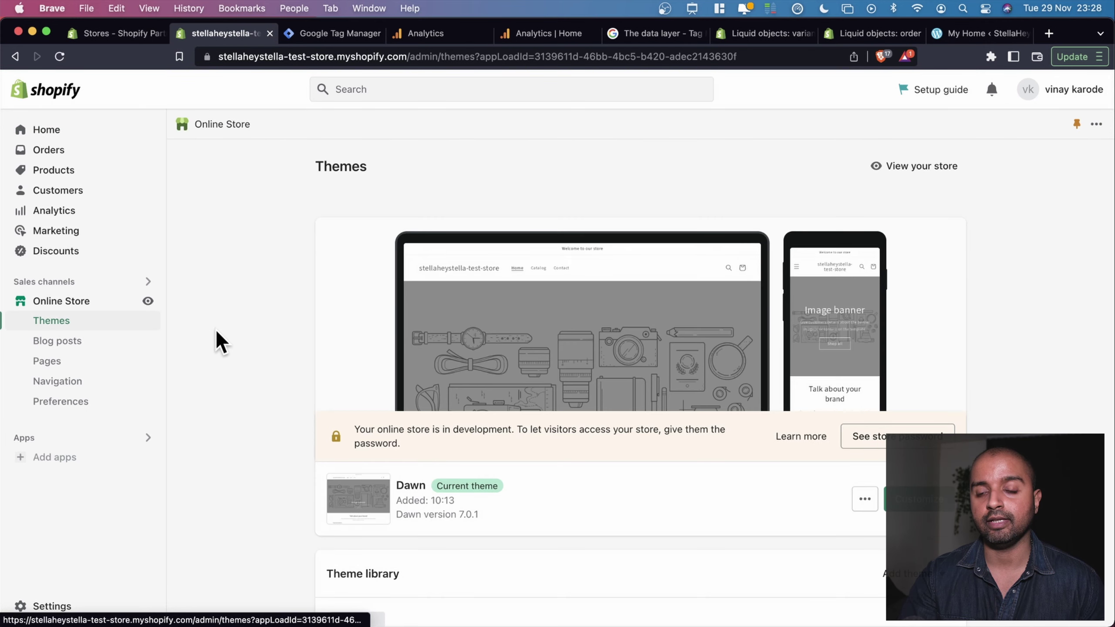
- Recheck in Tag Manager where on the page the head snippet belongs, and return to the Shopify themes page
{"action": "left_click", "coordinate": [329, 34]}
{"action": "left_click_drag", "start_coordinate": [349, 233], "coordinate": [545, 233]}
{"action": "left_click", "coordinate": [229, 37]}
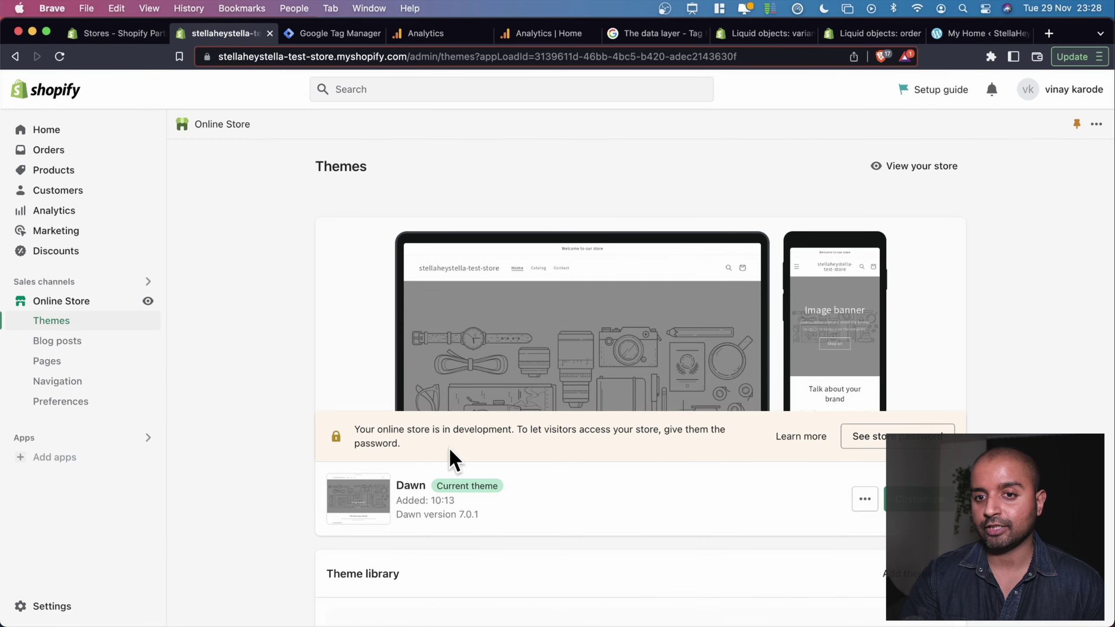
- Open the Dawn theme's code for editing and display the theme.liquid layout file
{"action": "left_click", "coordinate": [860, 503]}
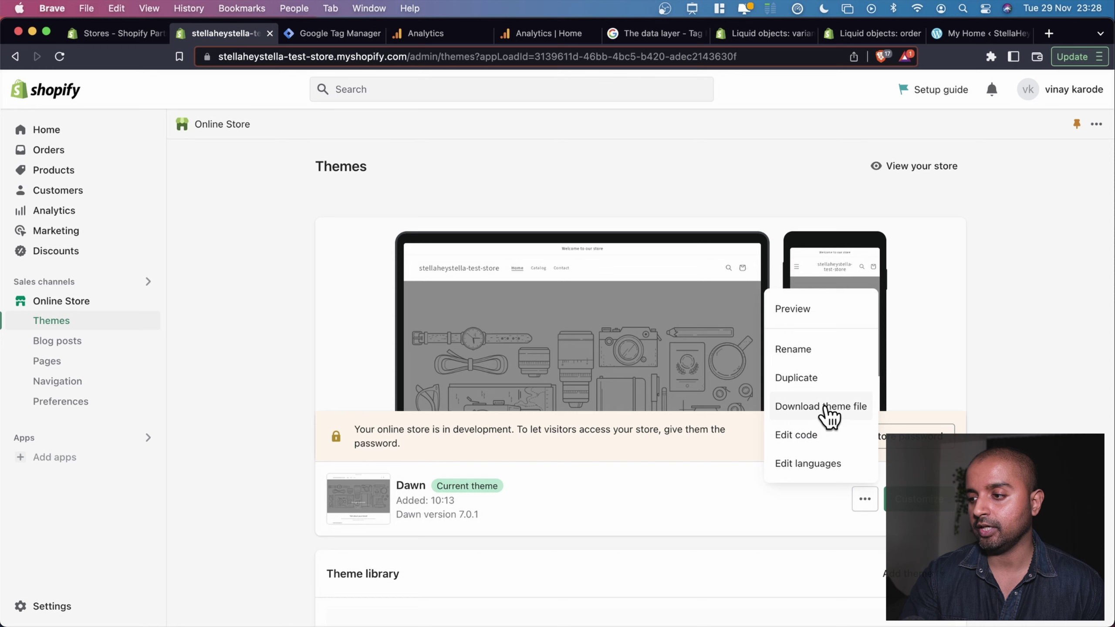
{"action": "left_click", "coordinate": [810, 436]}
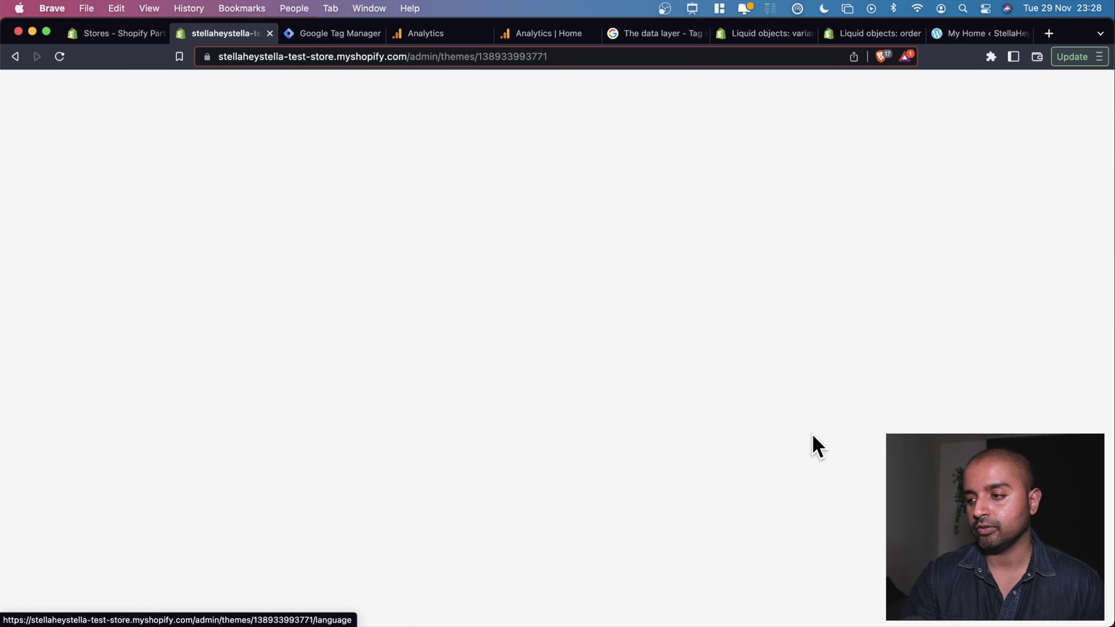
{"action": "left_click", "coordinate": [95, 231]}
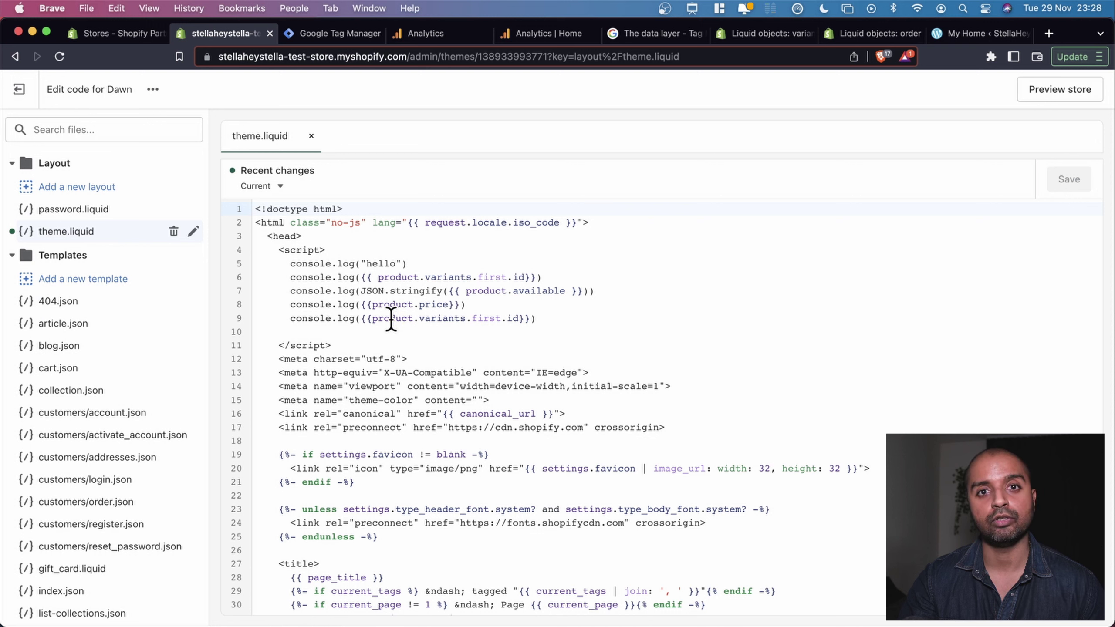
- Replace the test script beneath theme.liquid's opening head tag with the copied Google Tag Manager snippet and indent its lines to match
{"action": "key", "text": "super+z"}
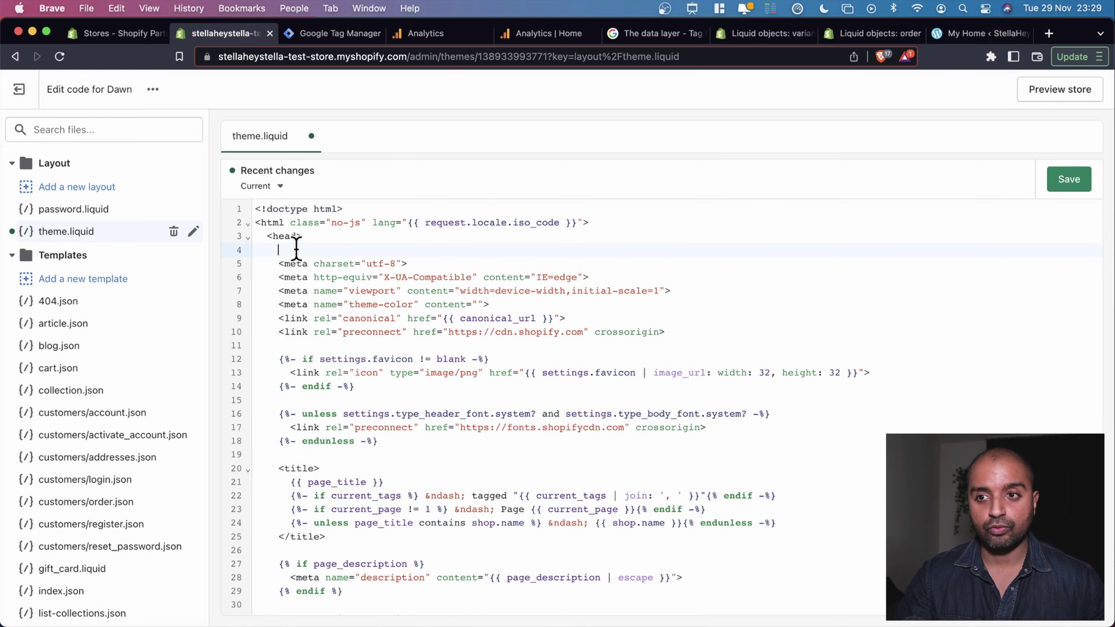
{"action": "key", "text": "super+v"}
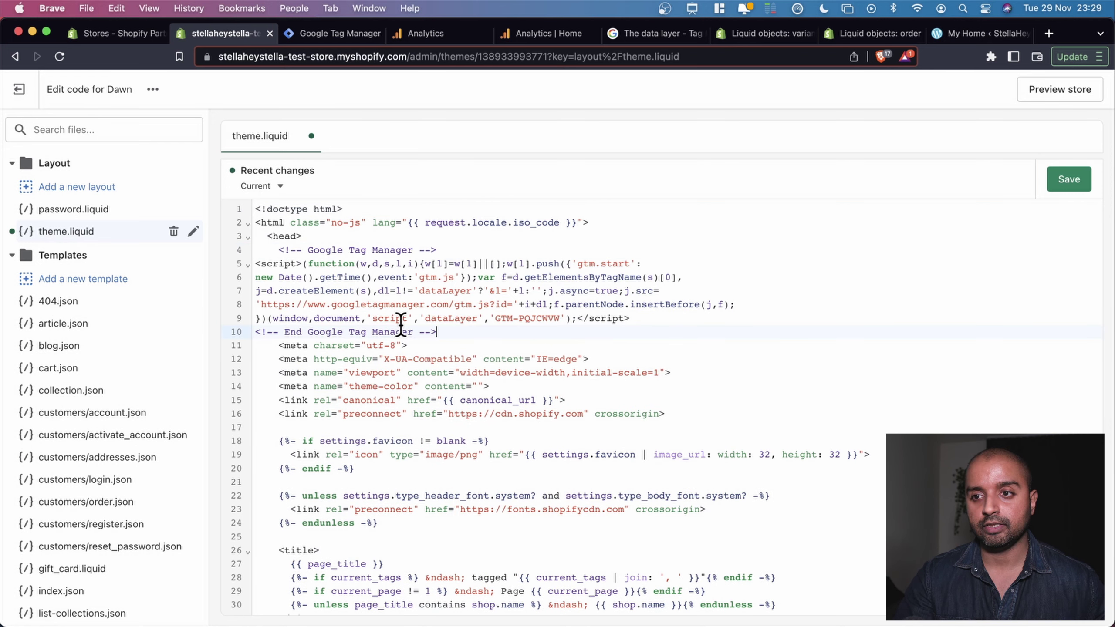
{"action": "left_click_drag", "start_coordinate": [451, 334], "coordinate": [254, 268]}
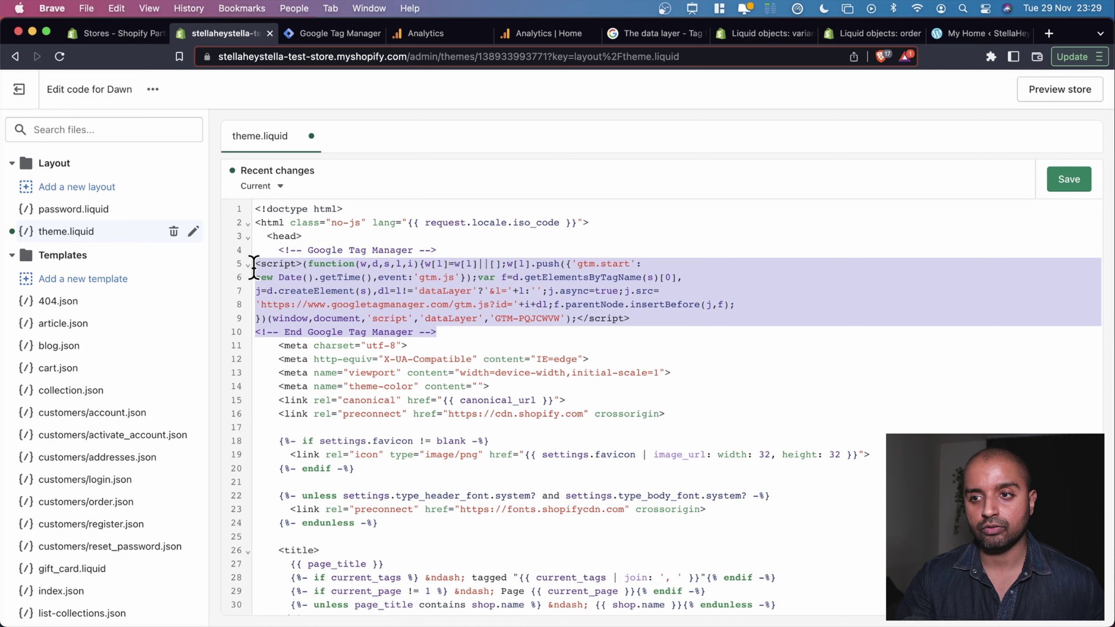
{"action": "key", "text": "Tab"}
{"action": "key", "text": "Tab"}
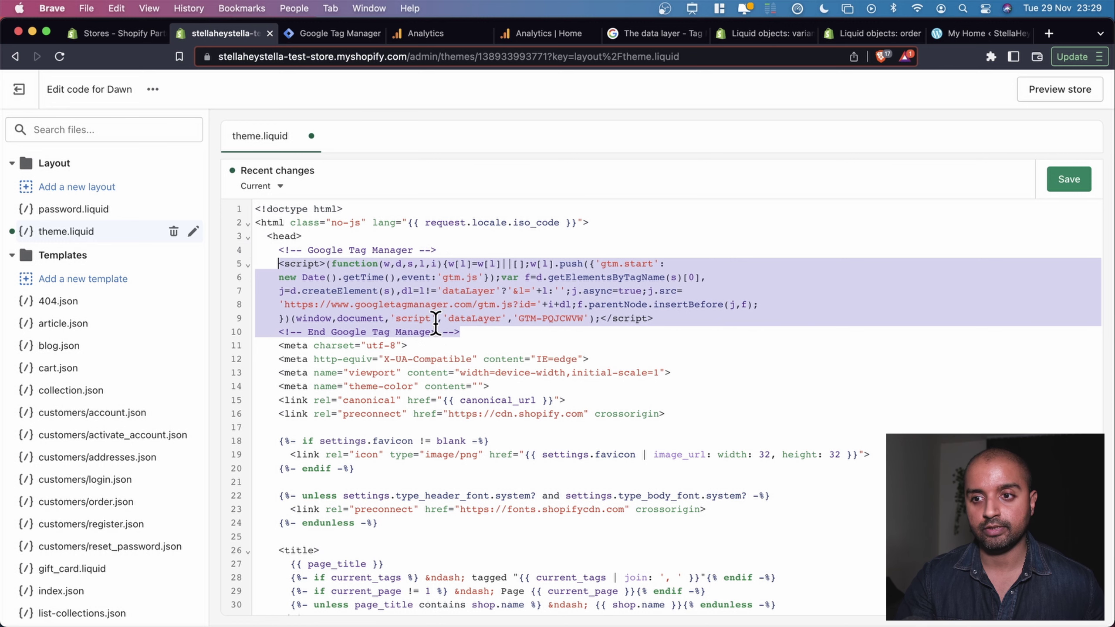
- Add a blank line after and another before the Google Tag Manager snippet in the theme's head section
{"action": "left_click", "coordinate": [466, 333]}
{"action": "key", "text": "Return"}
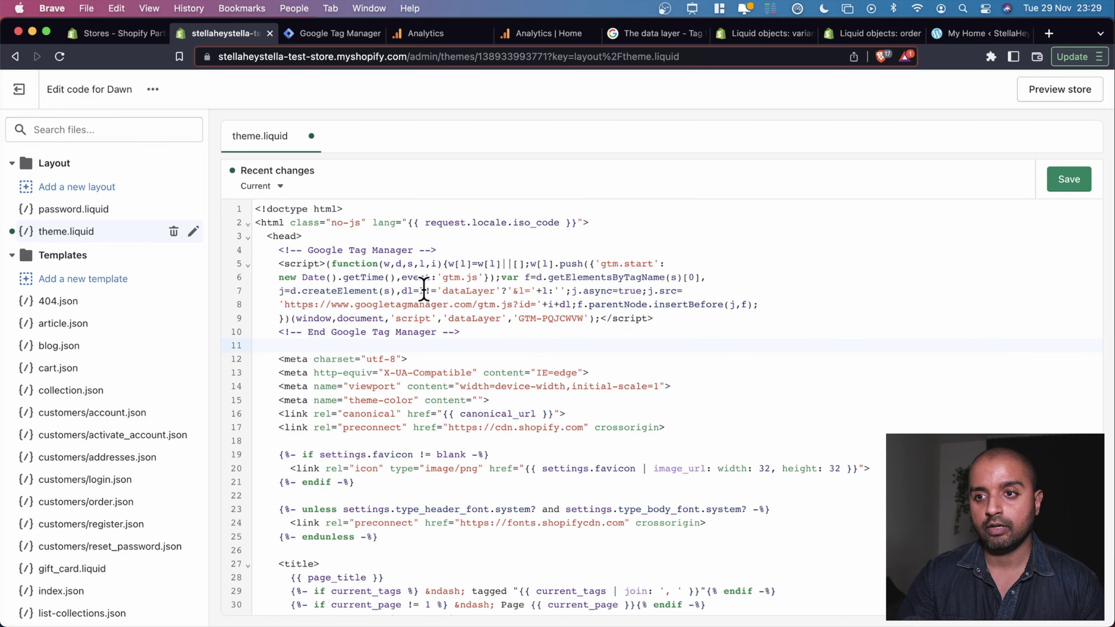
{"action": "left_click", "coordinate": [343, 237]}
{"action": "key", "text": "Return"}
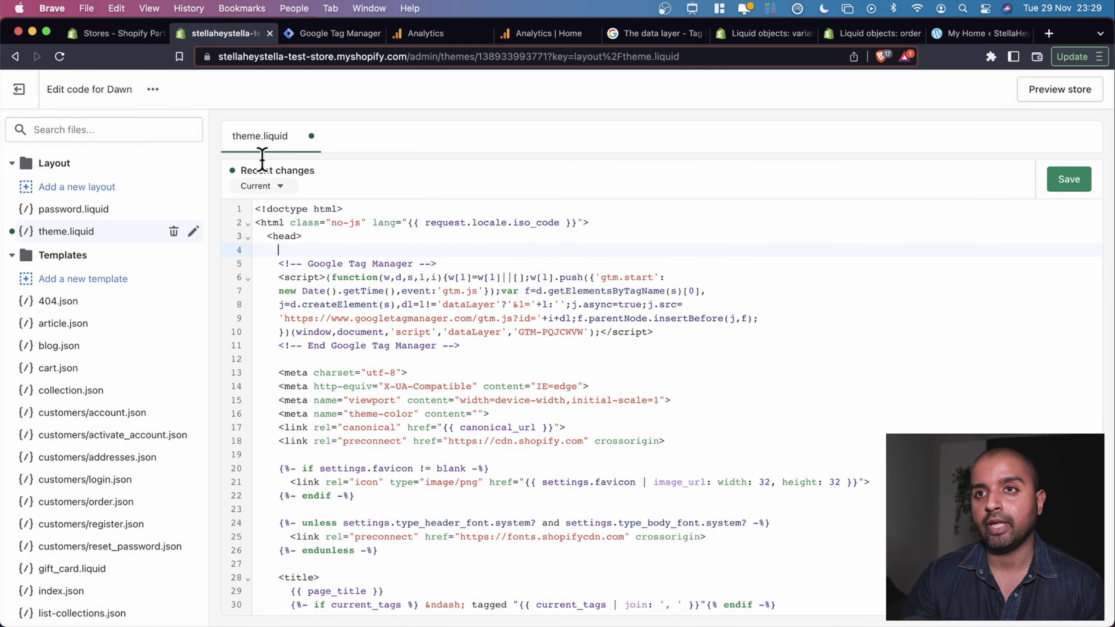
- Check the container ID inside the head snippet of Tag Manager's install instructions, and close the instructions
{"action": "left_click", "coordinate": [338, 35]}
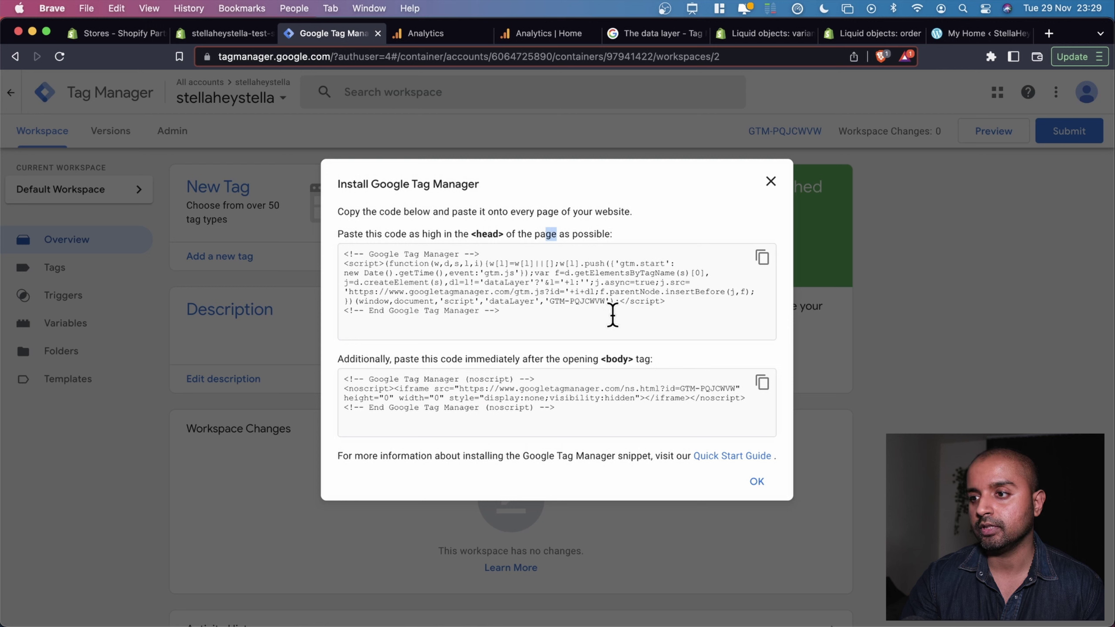
{"action": "double_click", "coordinate": [586, 301]}
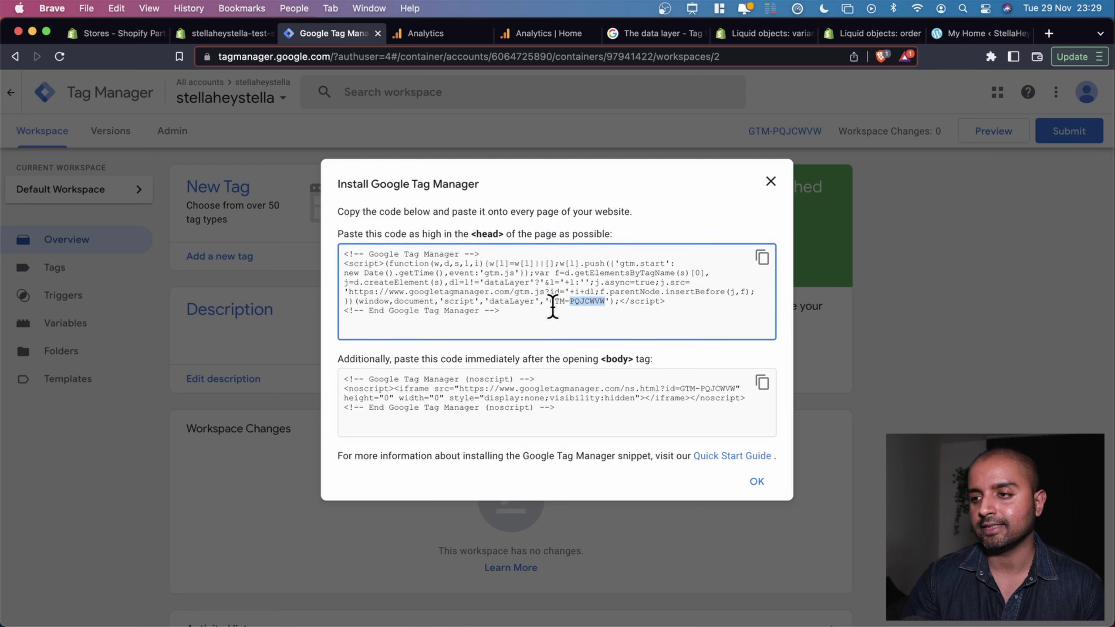
{"action": "left_click", "coordinate": [770, 182]}
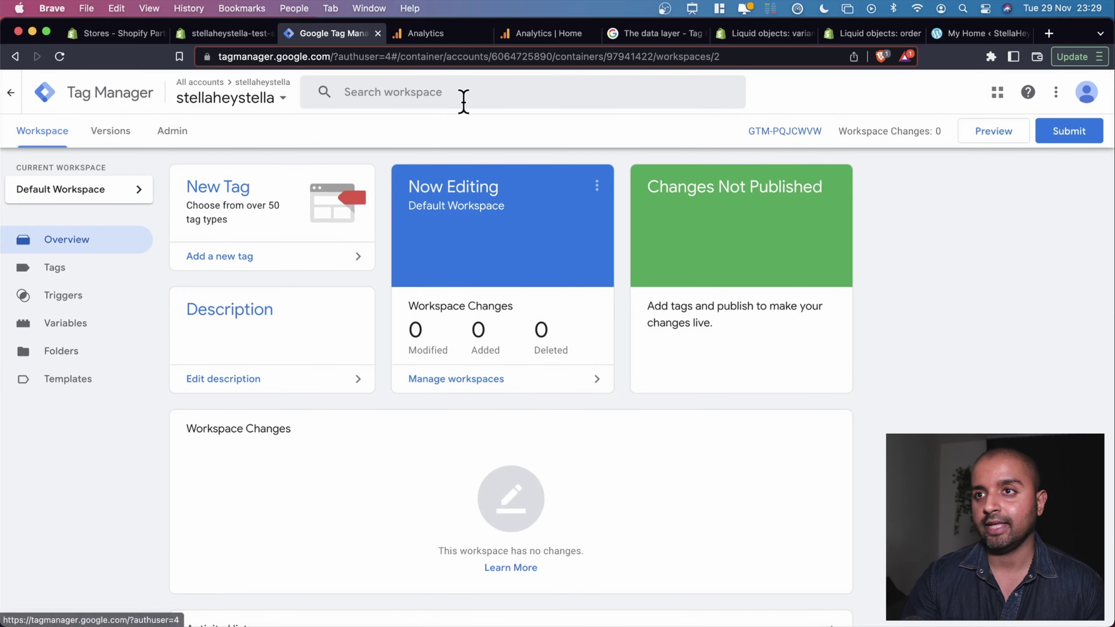
- Return to the Shopify code editor, check the container ID in the inserted snippet, and save theme.liquid
{"action": "left_click", "coordinate": [211, 38]}
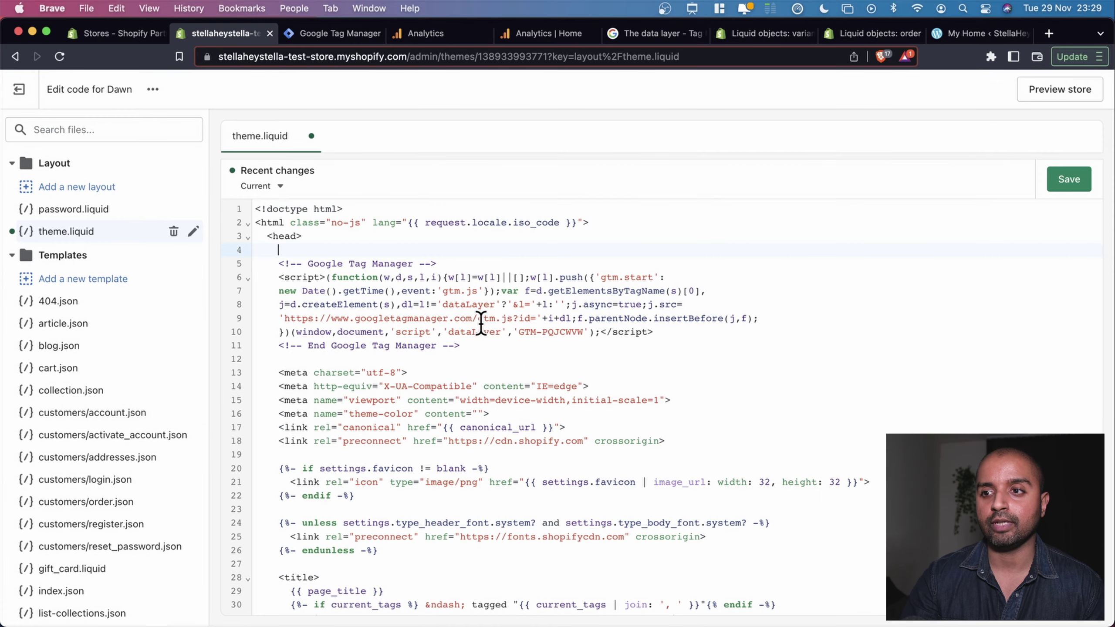
{"action": "double_click", "coordinate": [562, 332]}
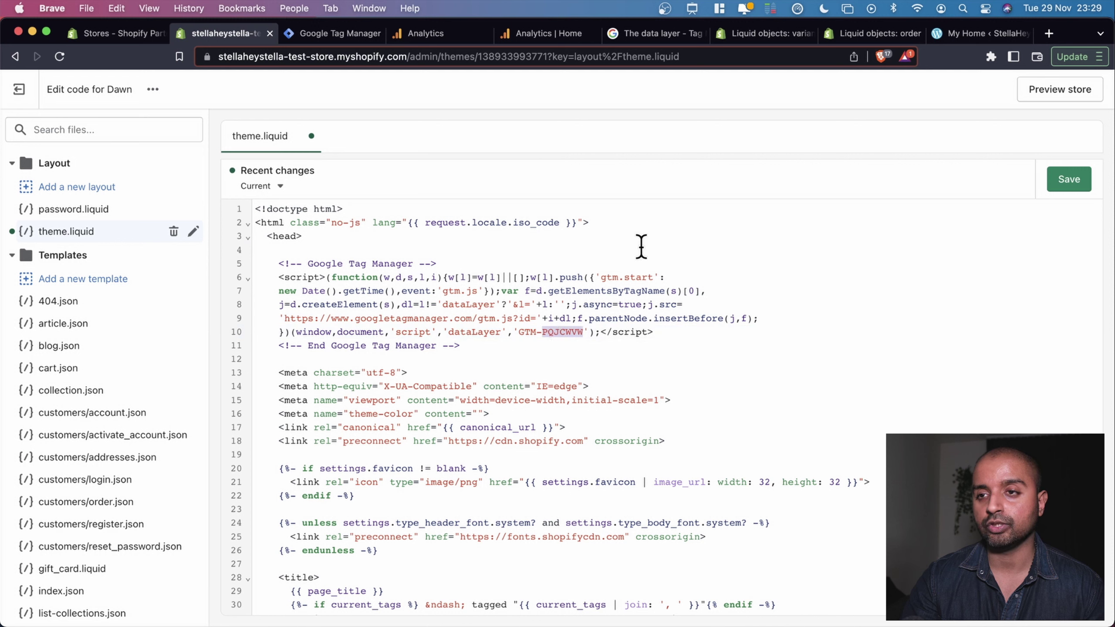
{"action": "left_click", "coordinate": [1072, 184]}
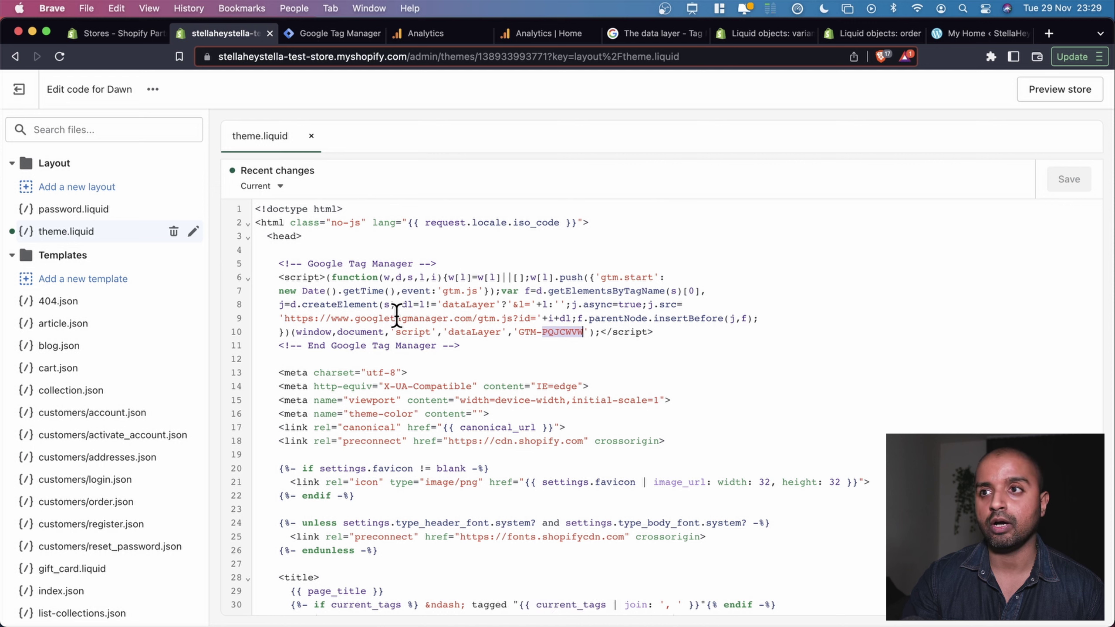
- Create a new tag in the Tag Manager workspace with the type Google Analytics: GA4 Configuration
{"action": "left_click", "coordinate": [325, 34]}
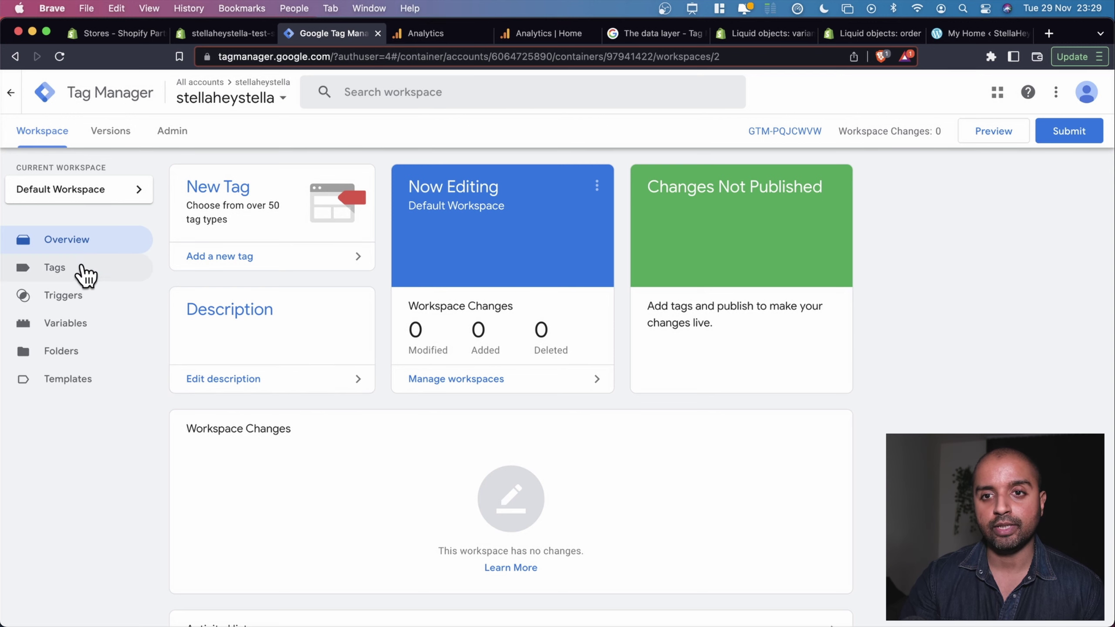
{"action": "left_click", "coordinate": [87, 275]}
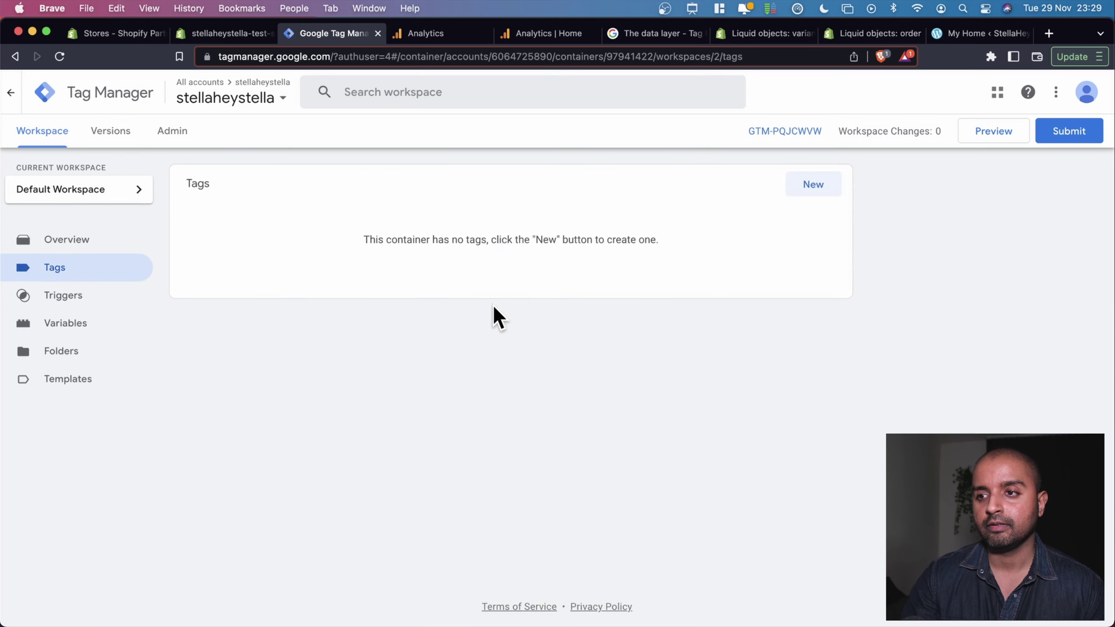
{"action": "left_click", "coordinate": [815, 184]}
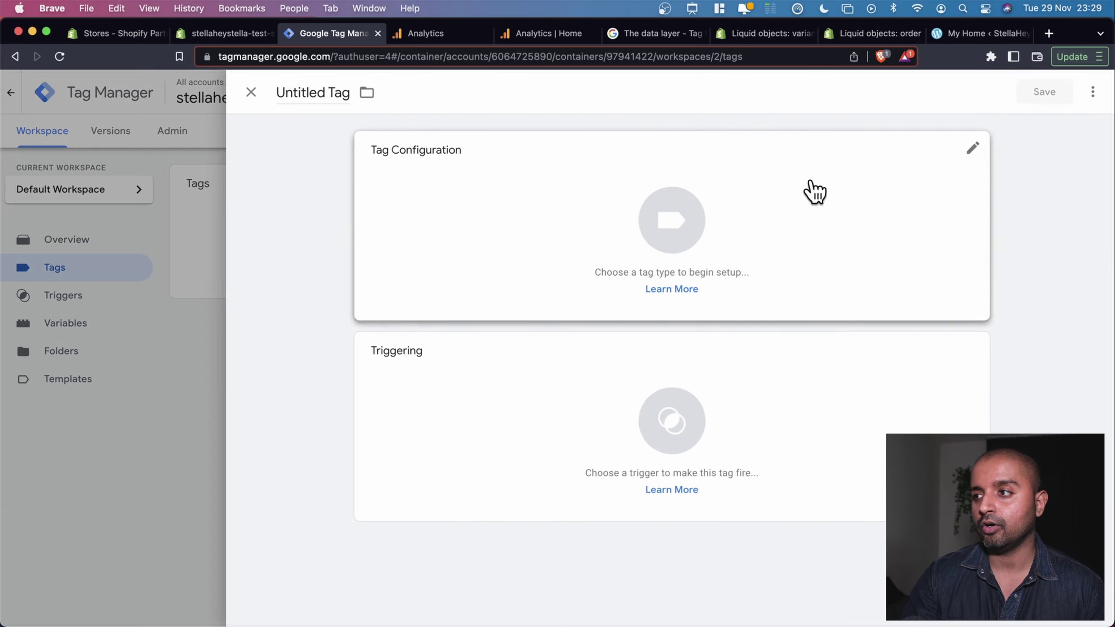
{"action": "left_click", "coordinate": [547, 221]}
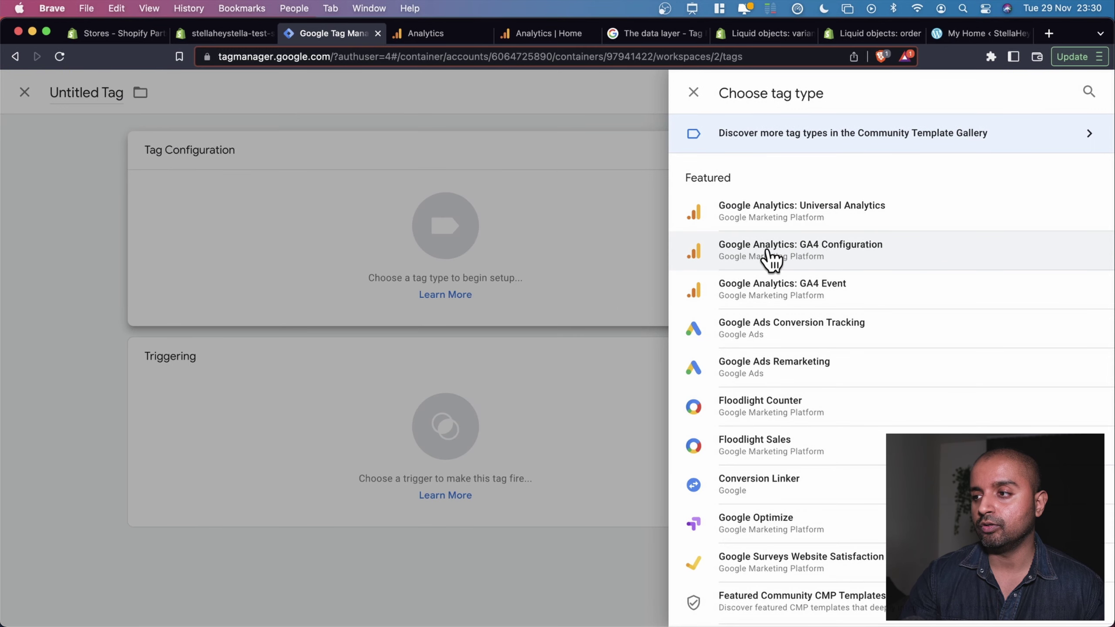
{"action": "left_click", "coordinate": [844, 257]}
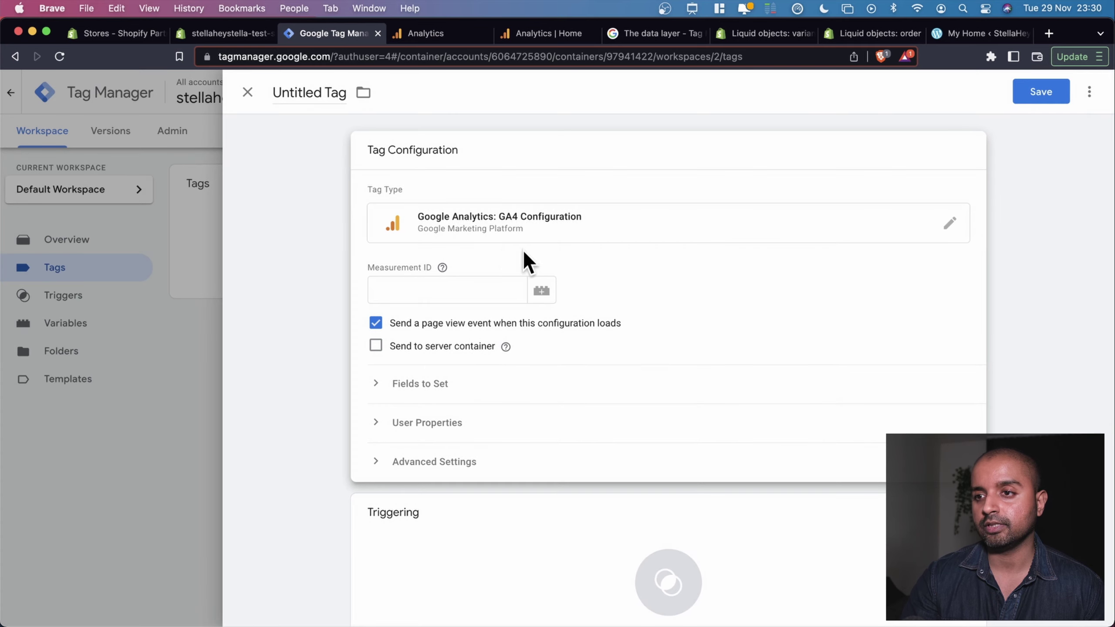
- Copy the measurement ID from the shopify web stream in Analytics and enter G-6LY111B9GE as the tag's Measurement ID
{"action": "mouse_move", "coordinate": [443, 269]}
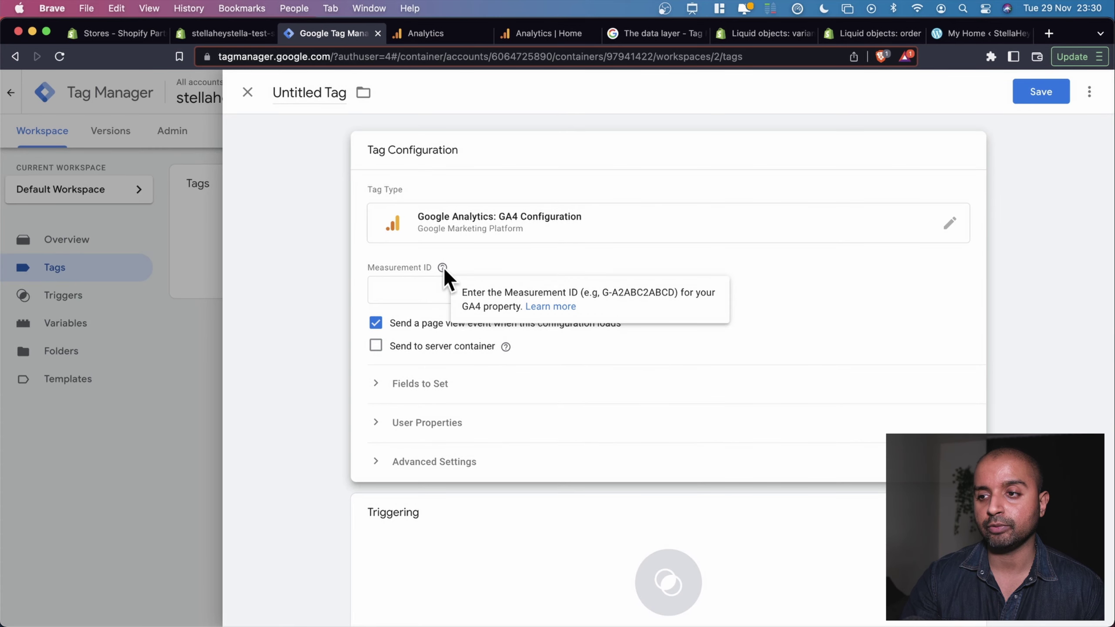
{"action": "left_click", "coordinate": [425, 35]}
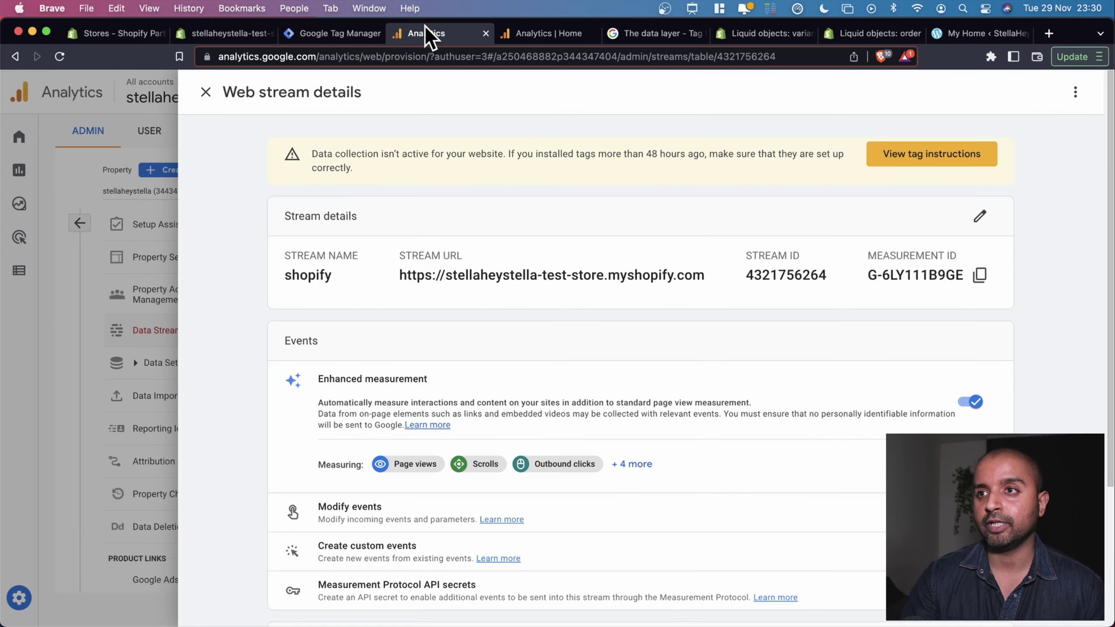
{"action": "left_click", "coordinate": [980, 275]}
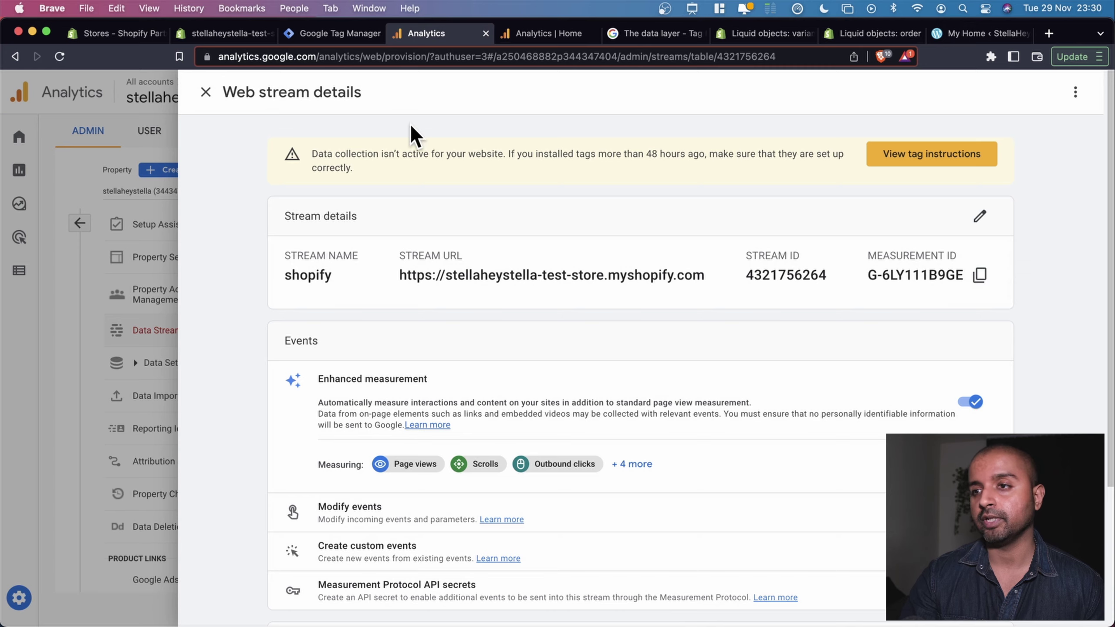
{"action": "left_click", "coordinate": [334, 34]}
{"action": "left_click", "coordinate": [488, 291]}
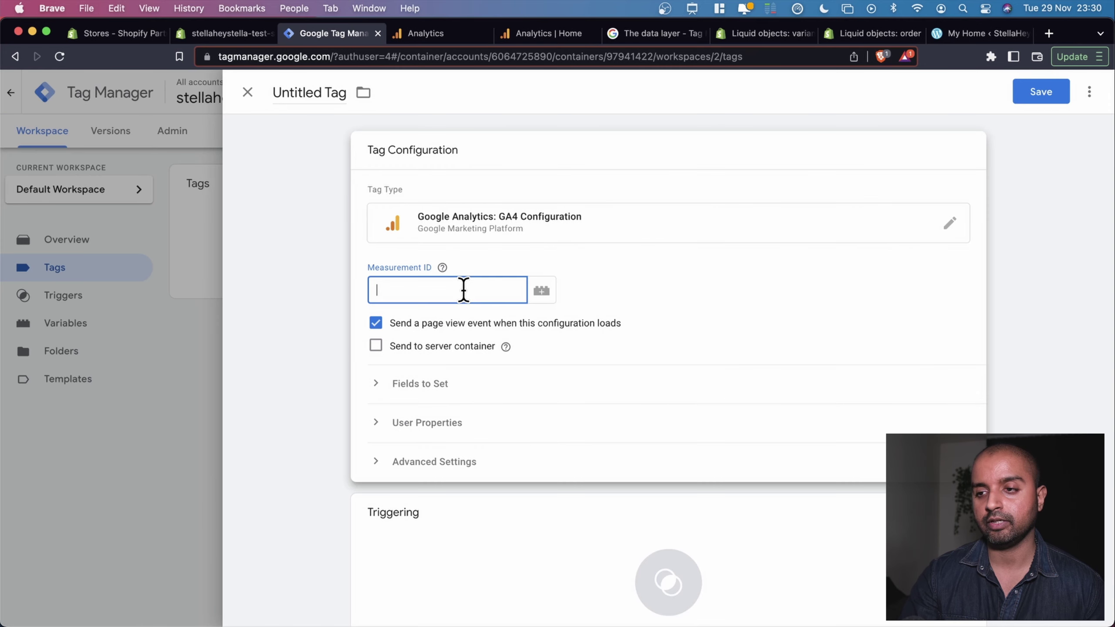
{"action": "key", "text": "super+v"}
{"action": "left_click", "coordinate": [630, 296]}
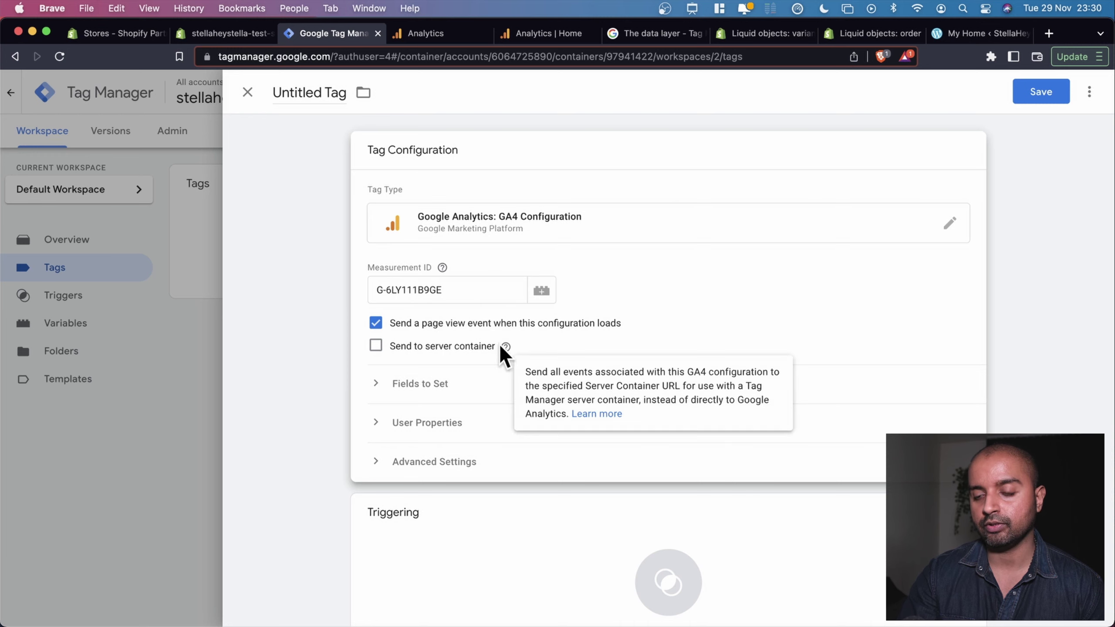
- Set the tag to fire on the All Pages page view trigger, and review the installed snippet in theme.liquid
{"action": "scroll", "coordinate": [503, 340], "scroll_direction": "down", "scroll_amount": 3}
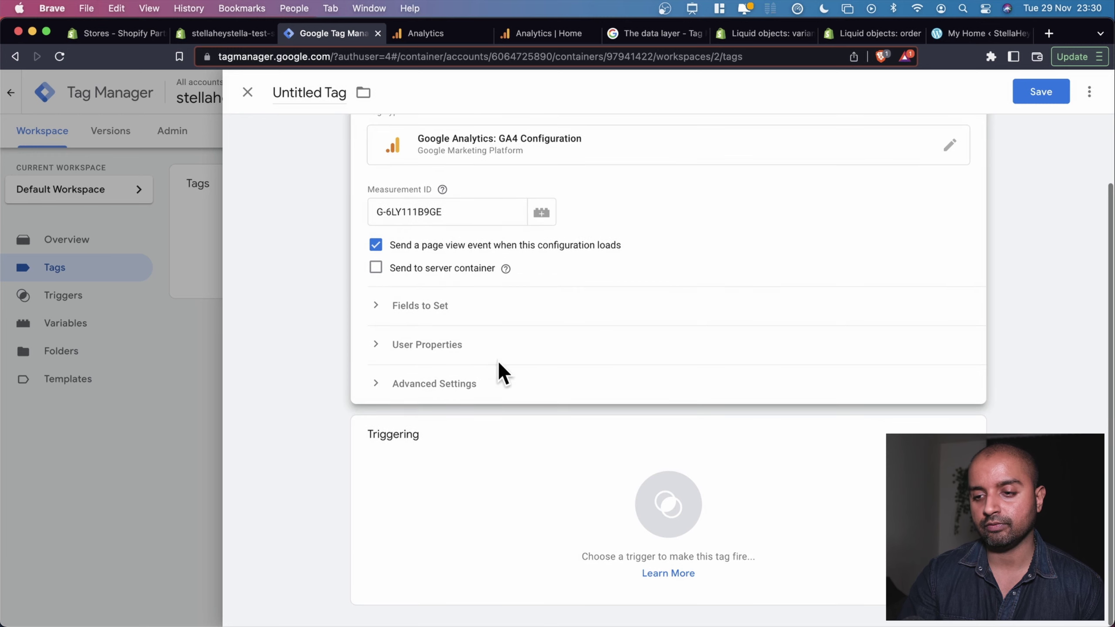
{"action": "left_click", "coordinate": [497, 487]}
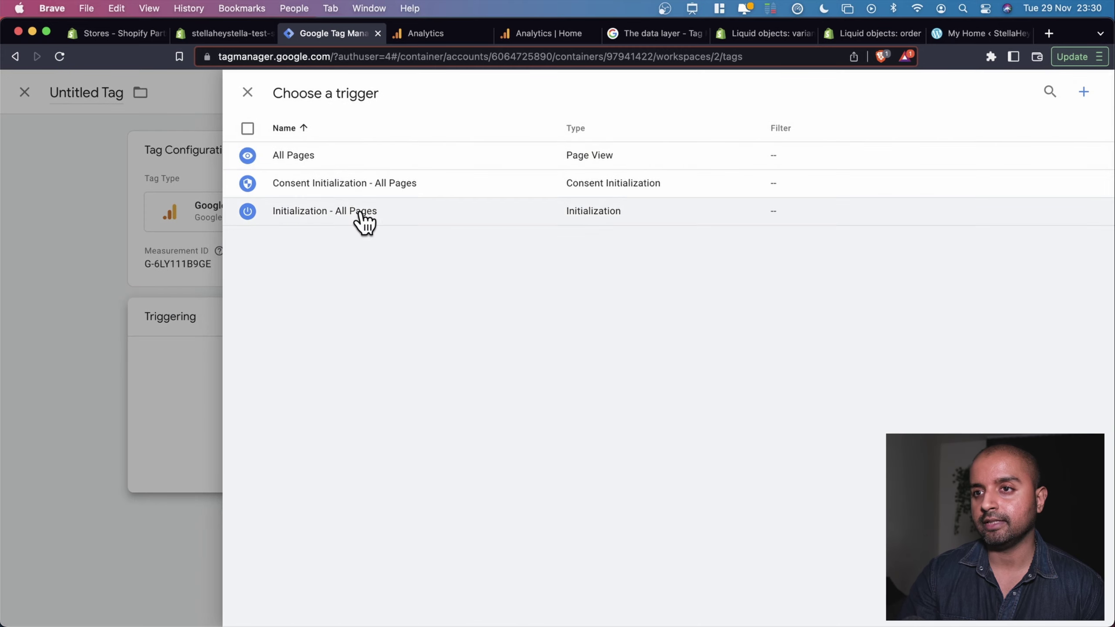
{"action": "left_click", "coordinate": [302, 158]}
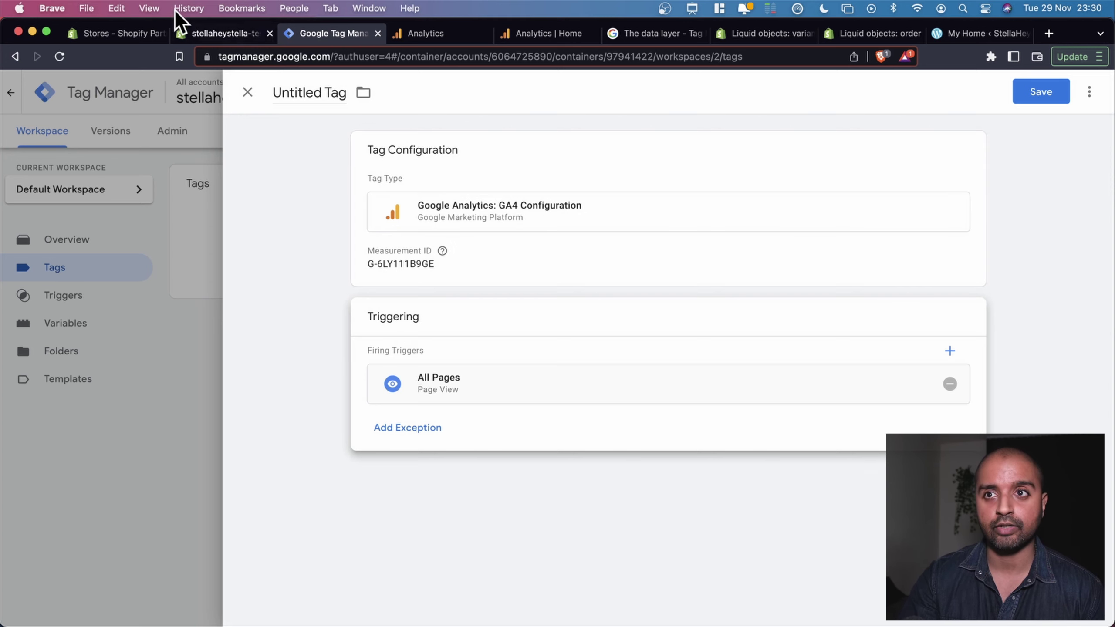
{"action": "left_click", "coordinate": [207, 28]}
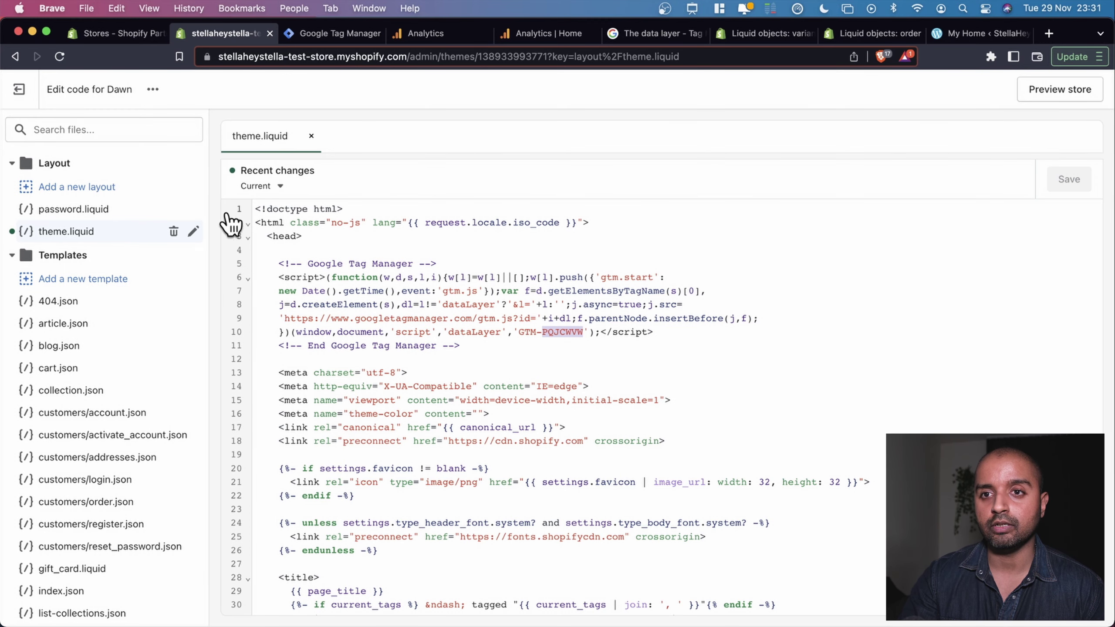
{"action": "left_click", "coordinate": [334, 33]}
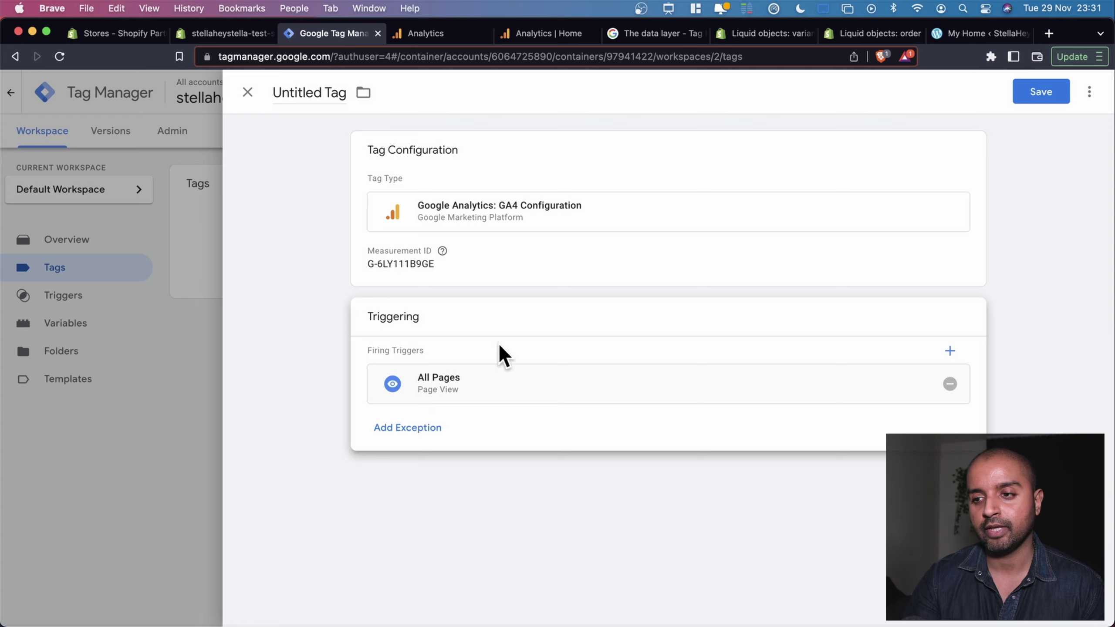
- Name the GA4 configuration tag "GA4 - all pages" and save it
{"action": "left_click", "coordinate": [321, 95]}
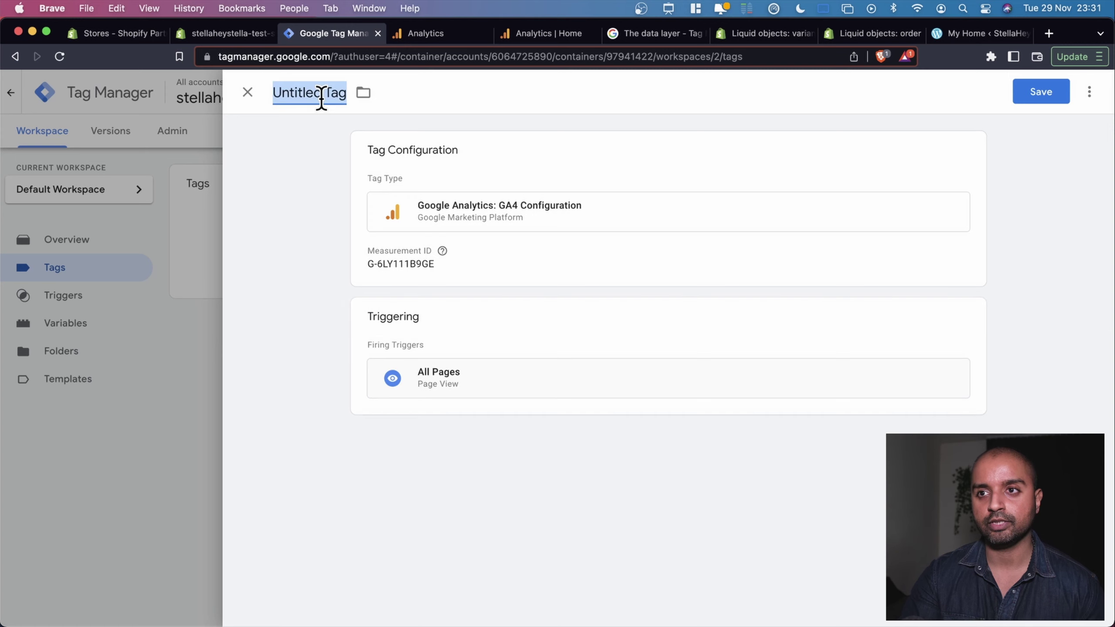
{"action": "type", "text": "GA4 - all pages"}
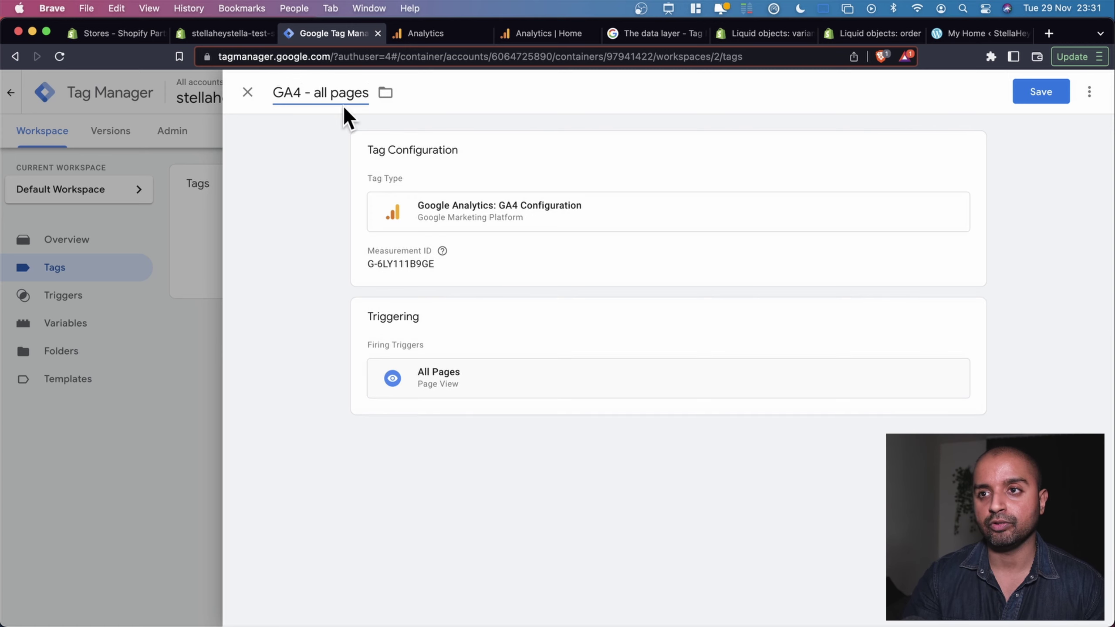
{"action": "left_click", "coordinate": [1025, 97]}
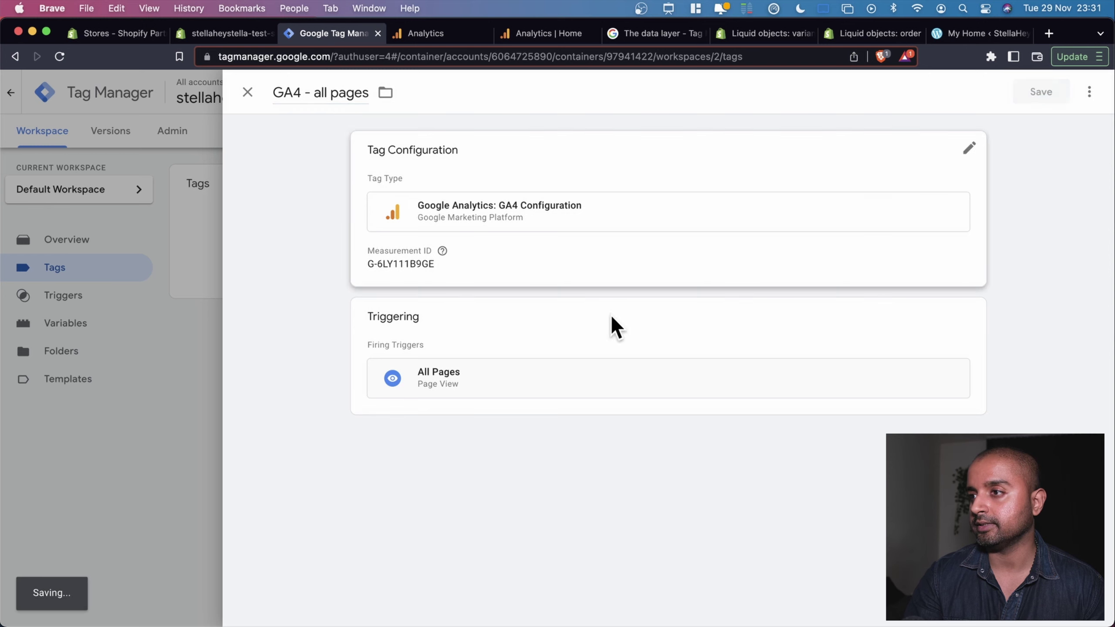
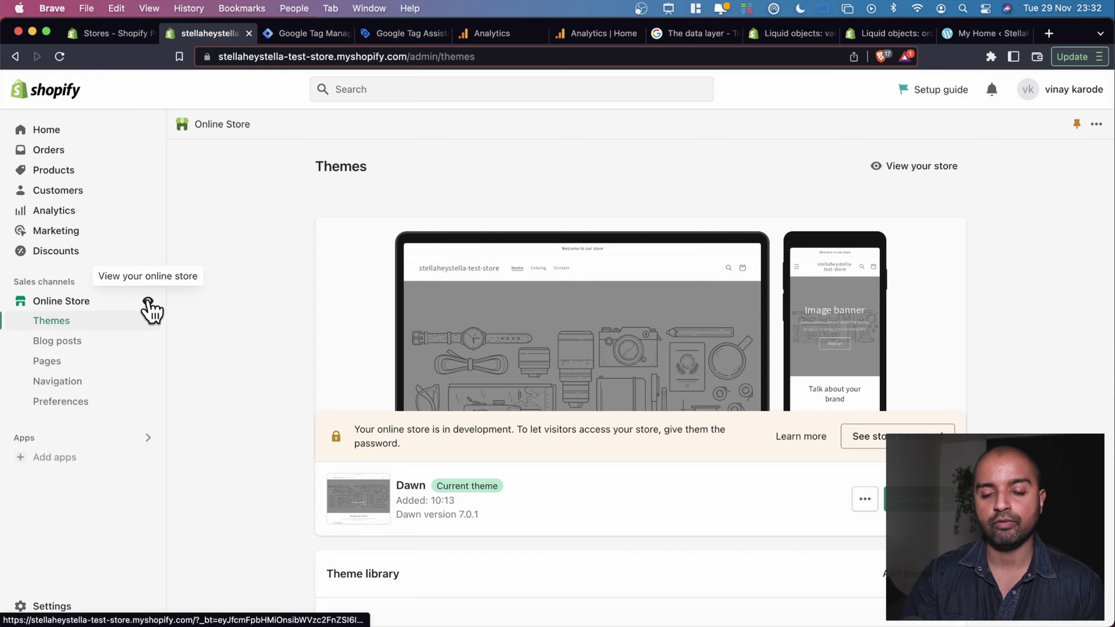
- View the Shopify online store and copy its base URL without the query parameters
{"action": "left_click", "coordinate": [148, 303]}
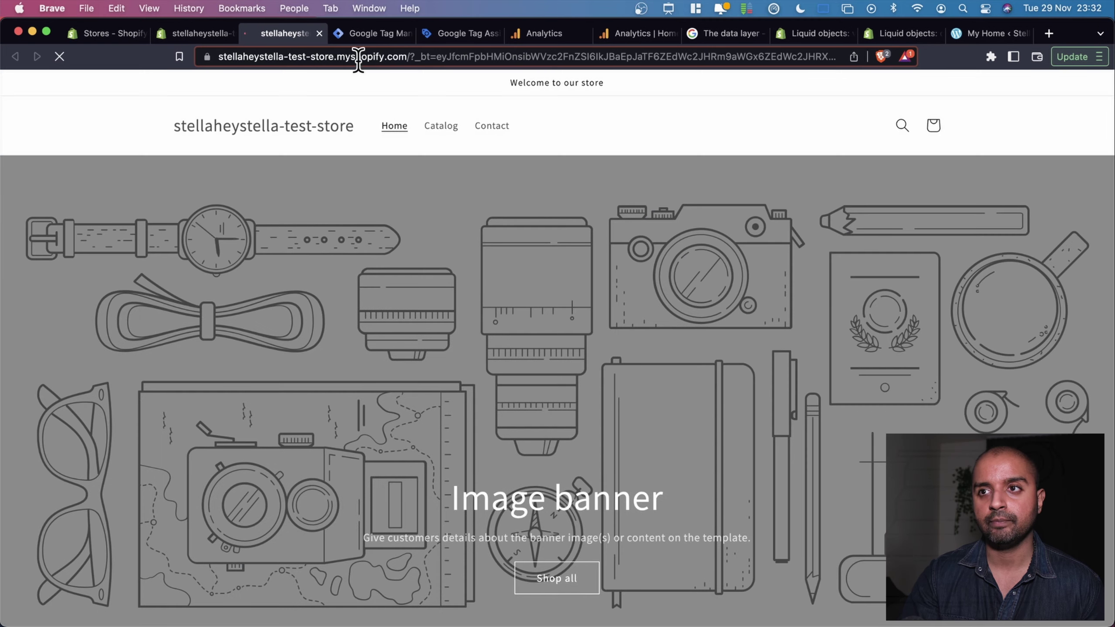
{"action": "left_click", "coordinate": [371, 56]}
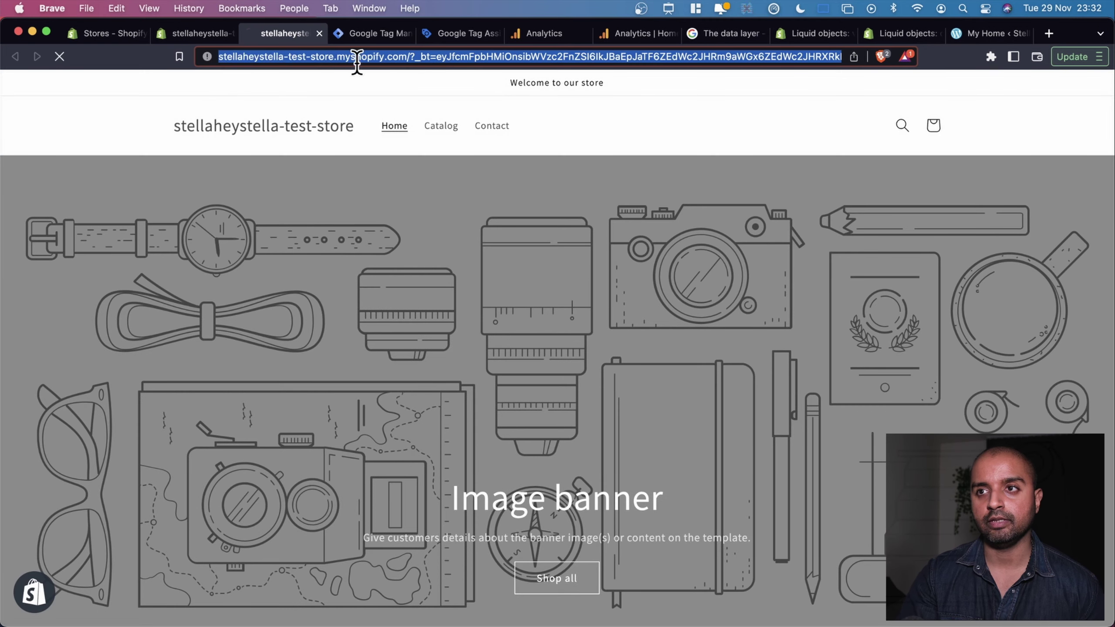
{"action": "left_click", "coordinate": [395, 57]}
{"action": "left_click_drag", "start_coordinate": [441, 57], "coordinate": [128, 60]}
{"action": "key", "text": "super+c"}
{"action": "left_click", "coordinate": [371, 34]}
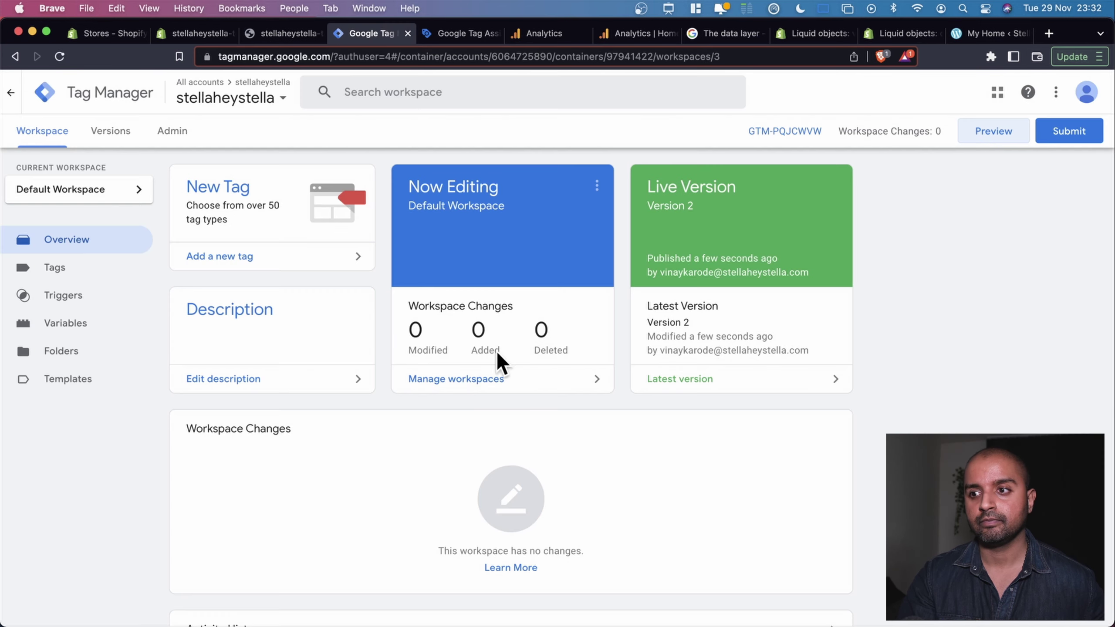
{"action": "left_click", "coordinate": [461, 34]}
{"action": "key", "text": "super+v"}
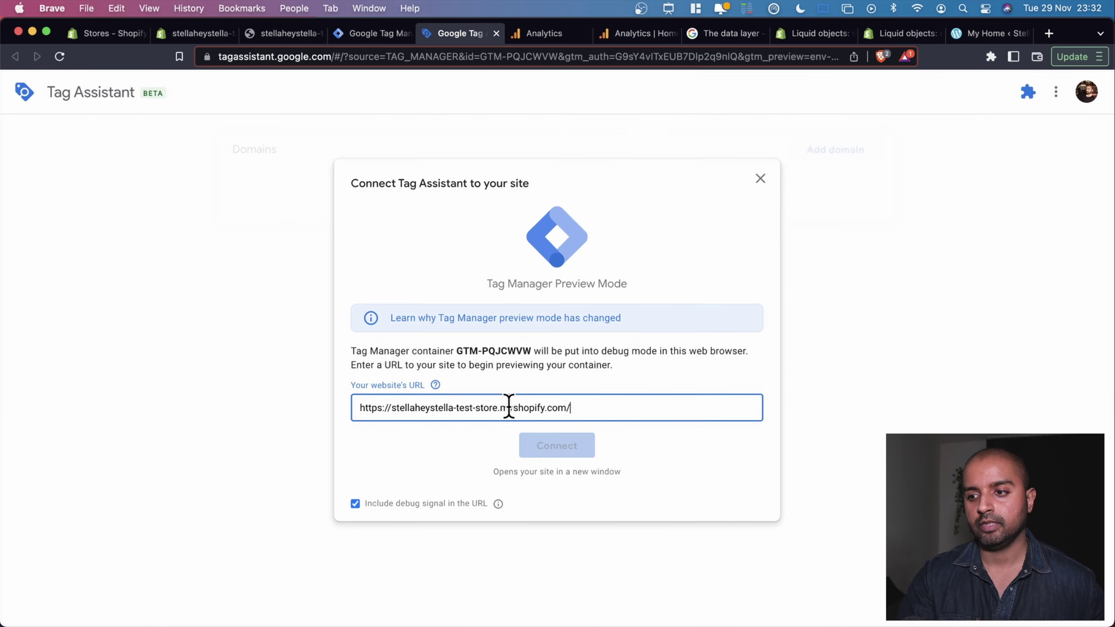
- Connect Tag Assistant to the test store and continue to the container's debug summary
{"action": "left_click", "coordinate": [557, 445]}
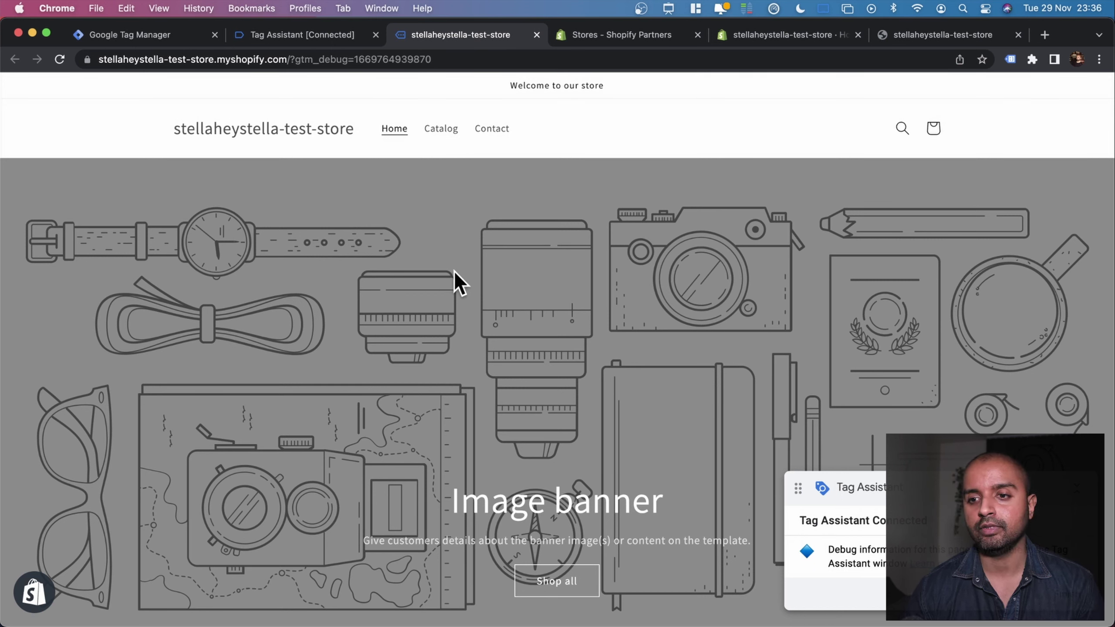
{"action": "left_click", "coordinate": [312, 37]}
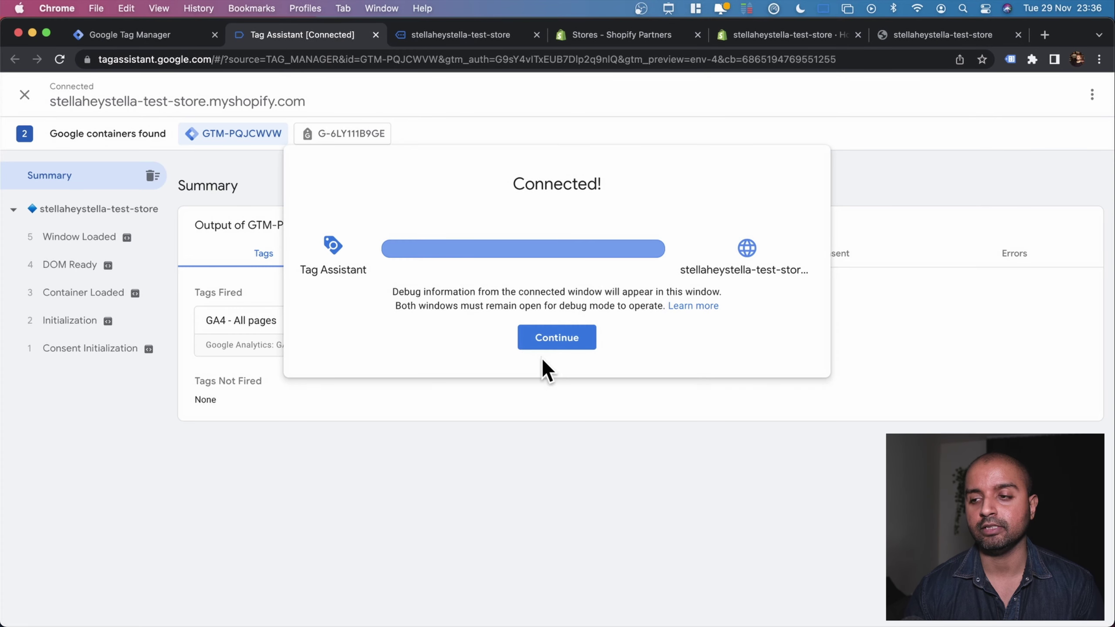
{"action": "left_click", "coordinate": [550, 337]}
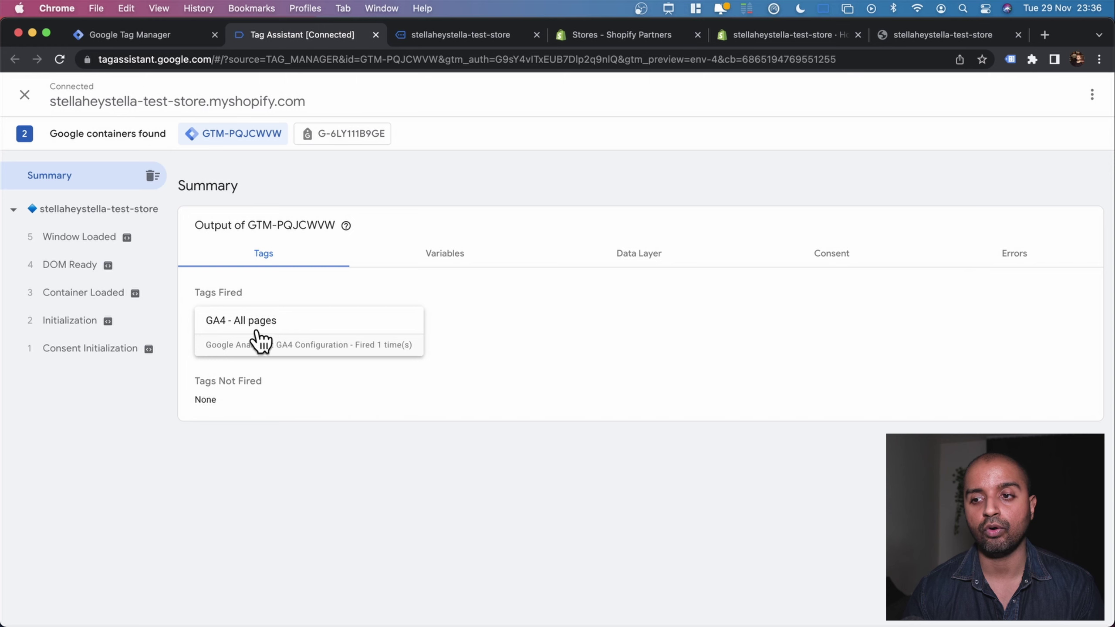
- Examine which tags fired on each storefront event from Consent Initialization to Window Loaded, checking against the GA4 tag's trigger, and return to the summary
{"action": "left_click", "coordinate": [88, 348]}
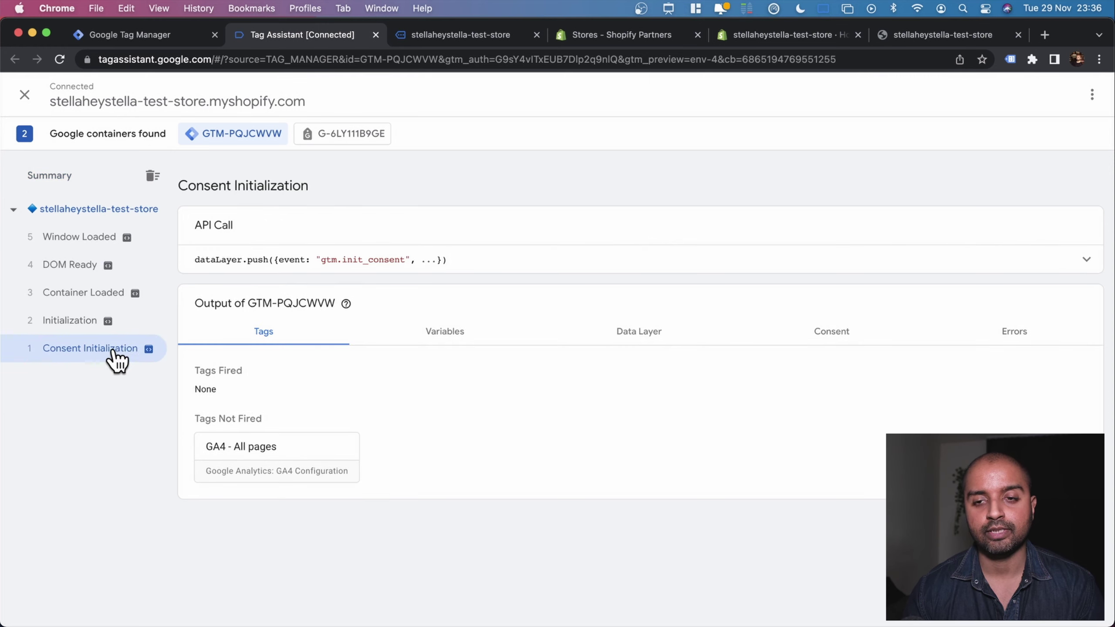
{"action": "left_click", "coordinate": [78, 326]}
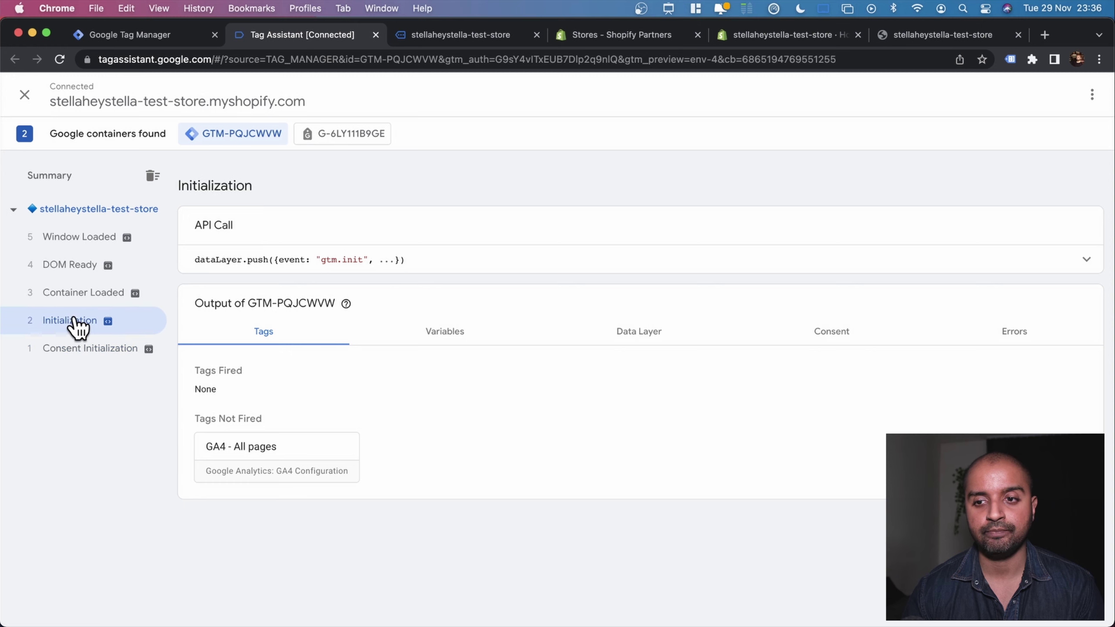
{"action": "left_click", "coordinate": [83, 300]}
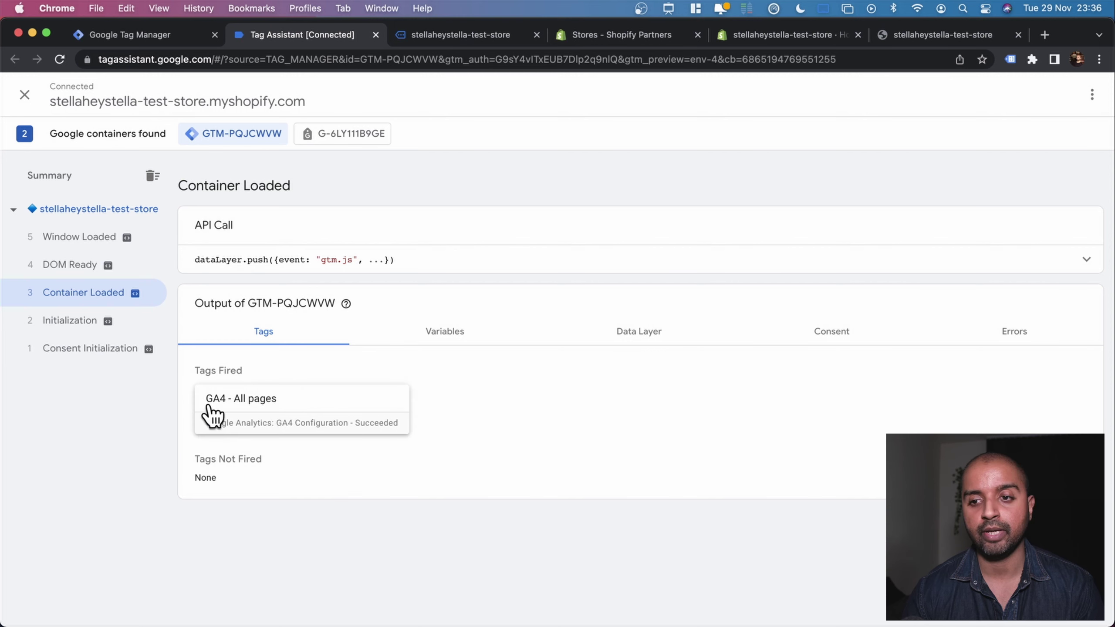
{"action": "left_click", "coordinate": [274, 423]}
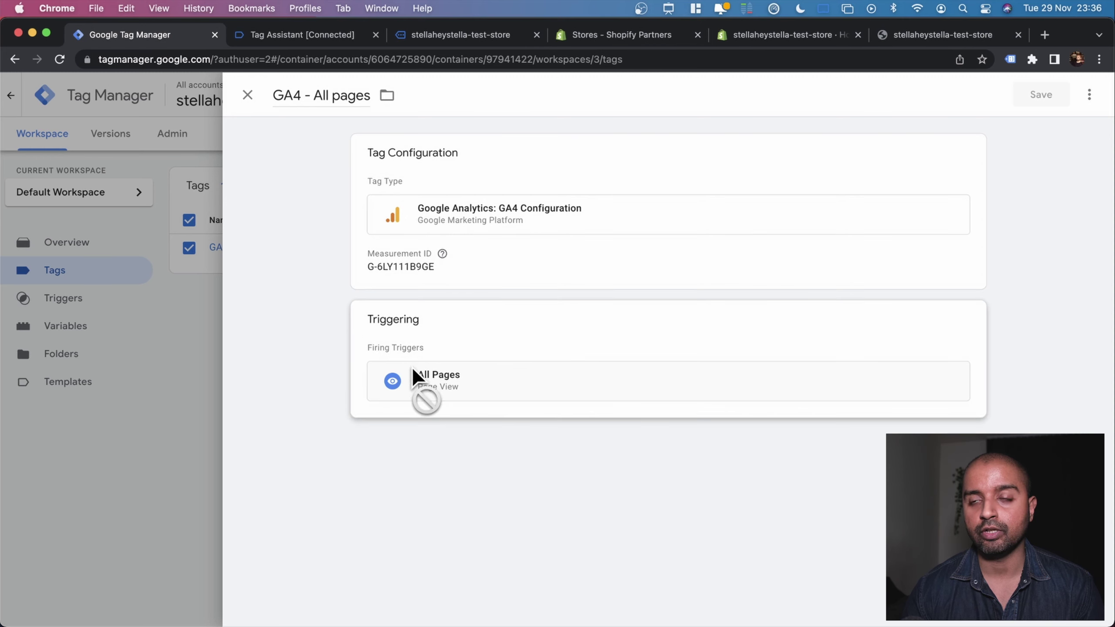
{"action": "left_click", "coordinate": [302, 36]}
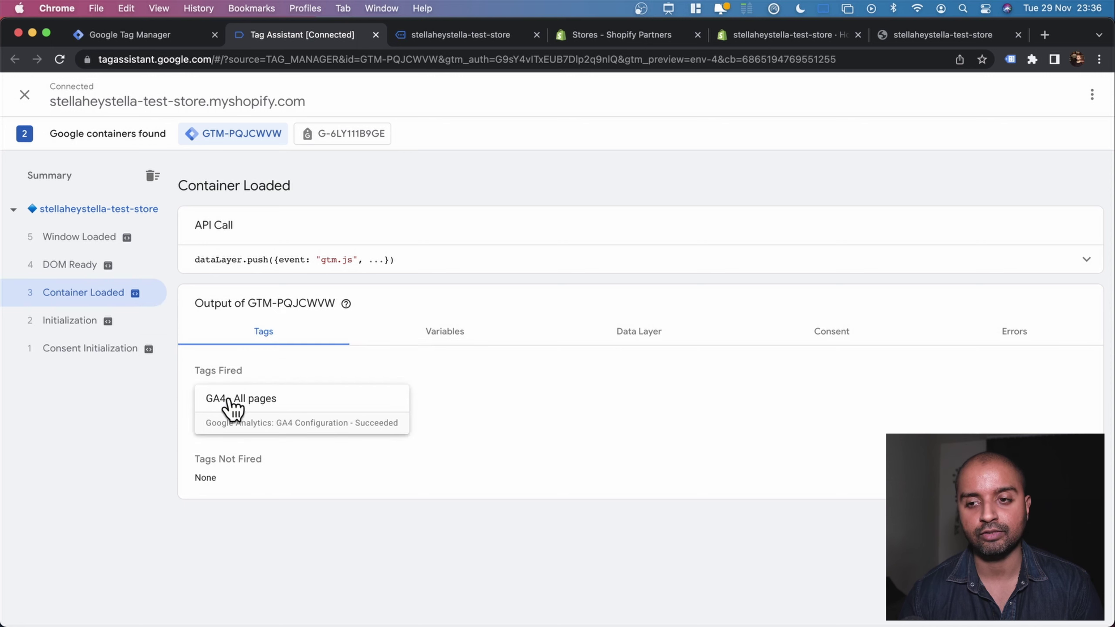
{"action": "left_click", "coordinate": [79, 261]}
{"action": "left_click", "coordinate": [81, 244]}
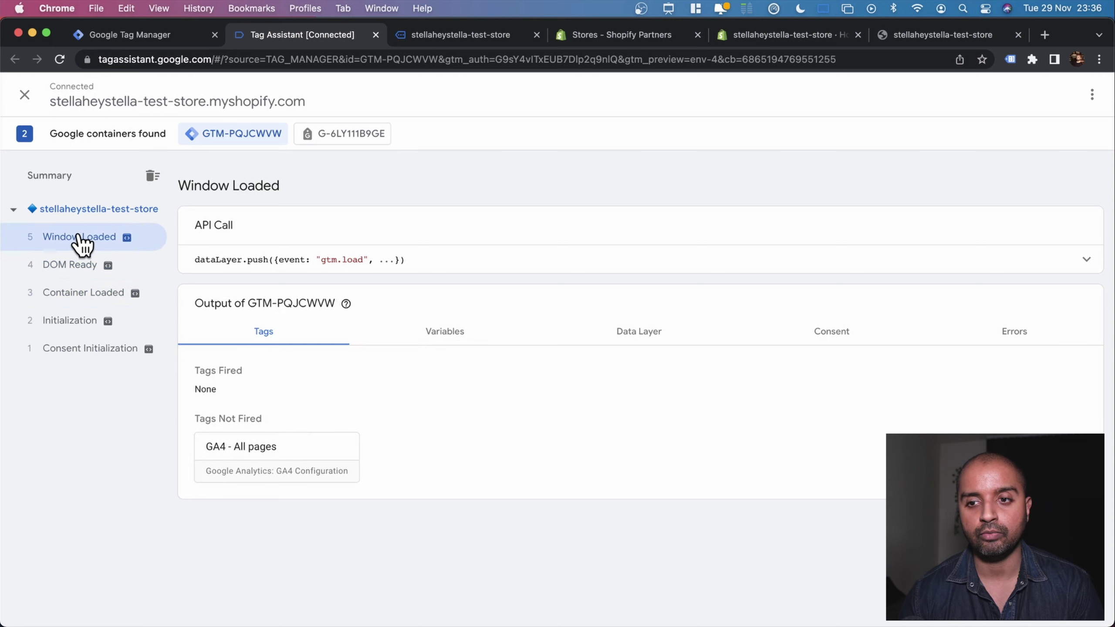
{"action": "left_click", "coordinate": [80, 212]}
{"action": "left_click", "coordinate": [51, 176]}
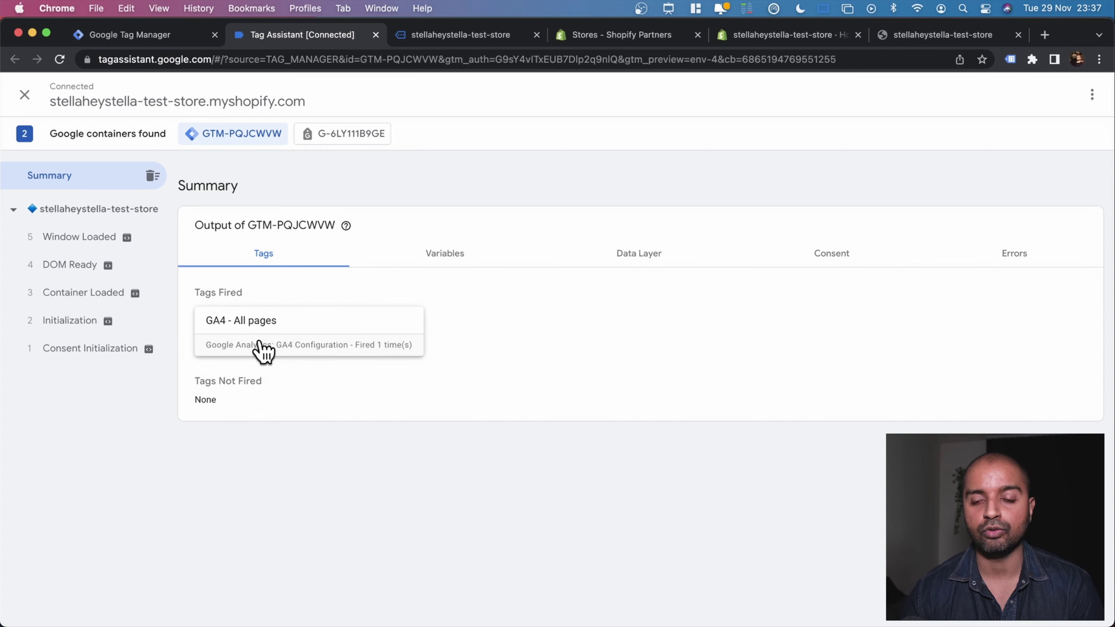
- Inspect the fired "GA4 - All pages" tag's details, checking its Measurement ID, and close them
{"action": "left_click", "coordinate": [307, 327]}
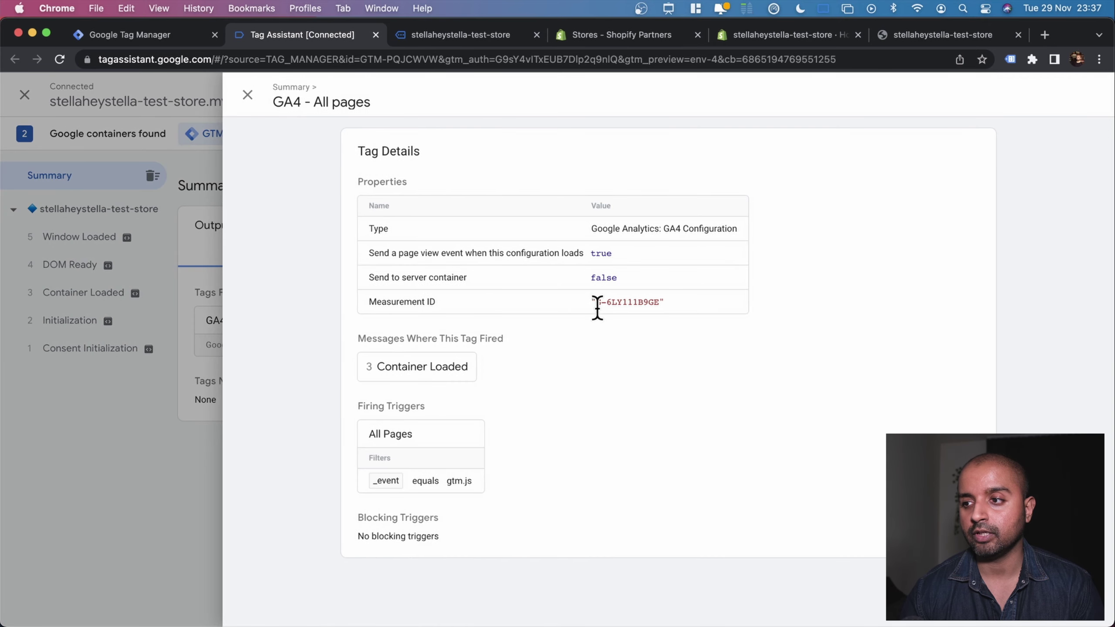
{"action": "left_click_drag", "start_coordinate": [595, 303], "coordinate": [681, 303]}
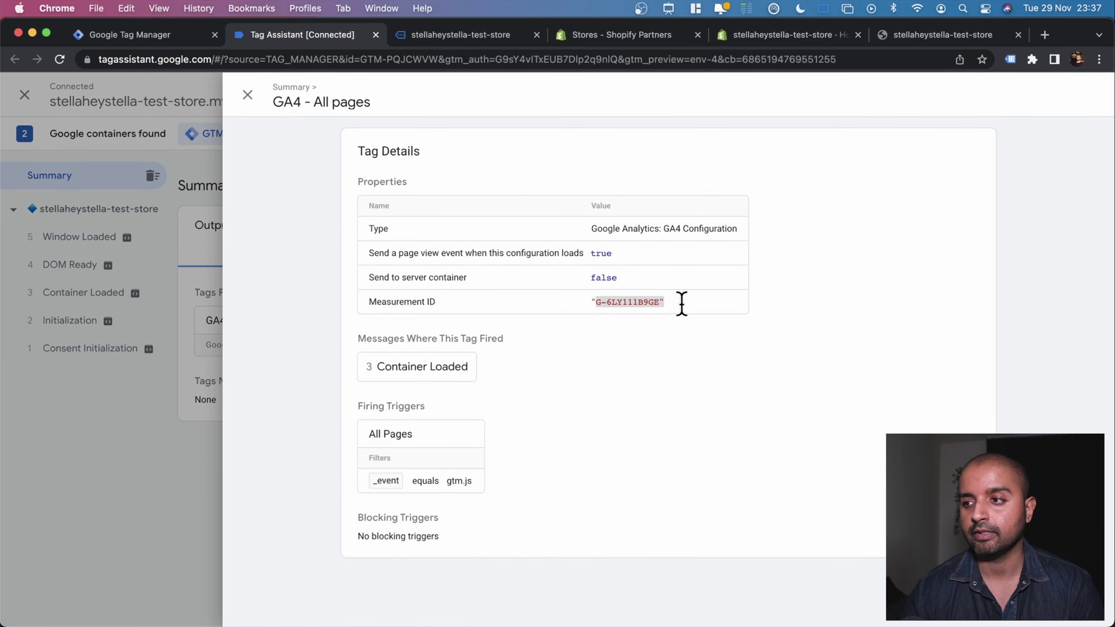
{"action": "double_click", "coordinate": [634, 302]}
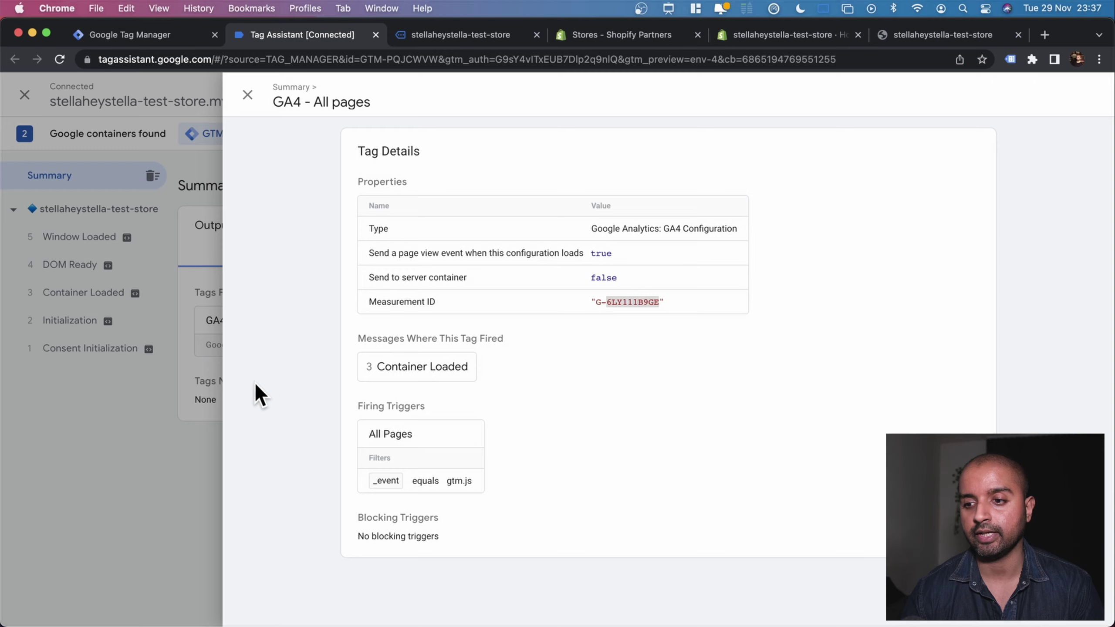
{"action": "left_click", "coordinate": [149, 469]}
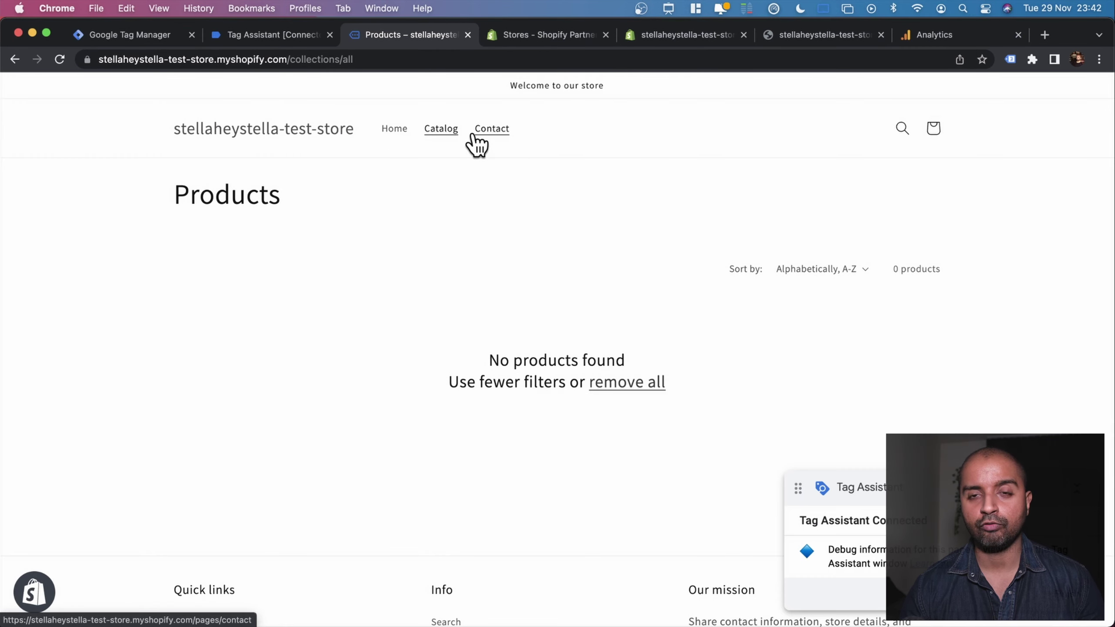
- Visit the store's Contact page and check in Tag Assistant which tags fired on the Contact and Products pages
{"action": "left_click", "coordinate": [500, 132]}
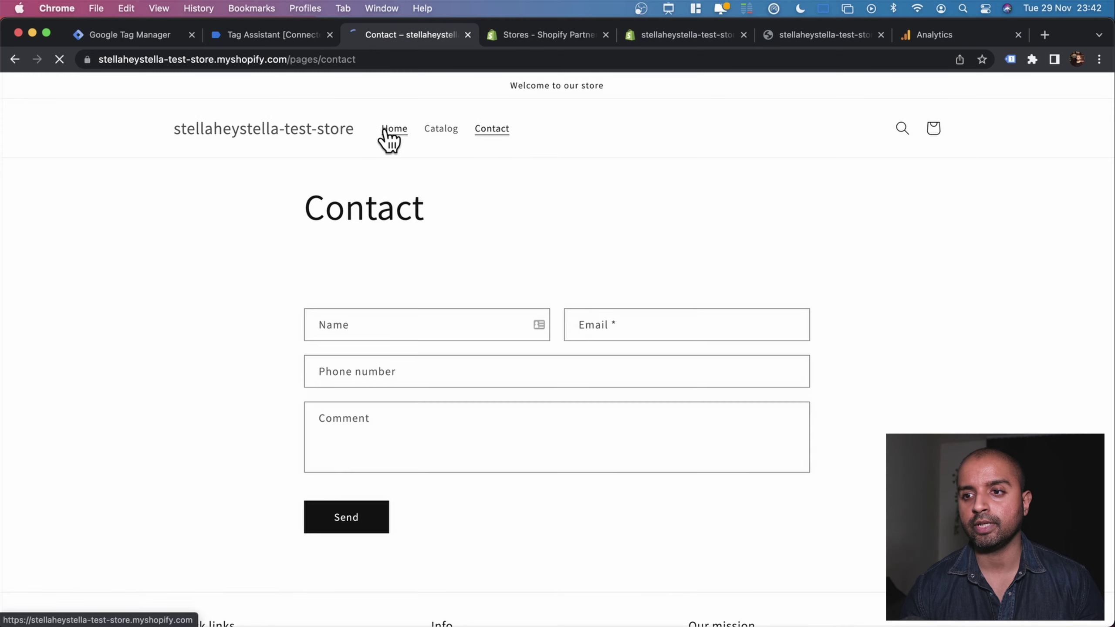
{"action": "left_click", "coordinate": [281, 35]}
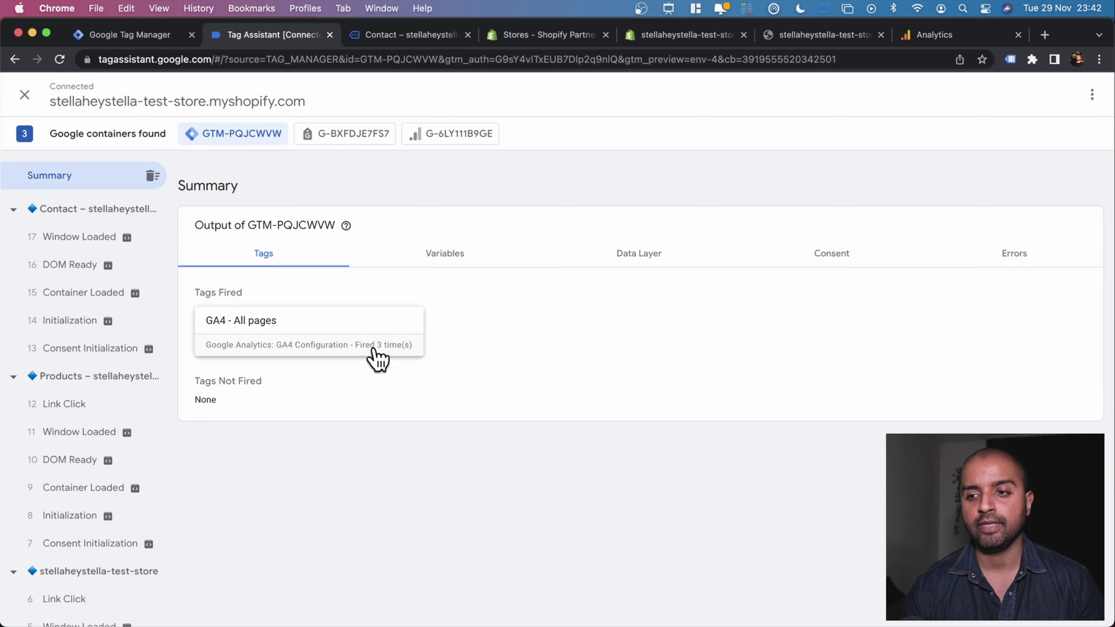
{"action": "left_click", "coordinate": [90, 212]}
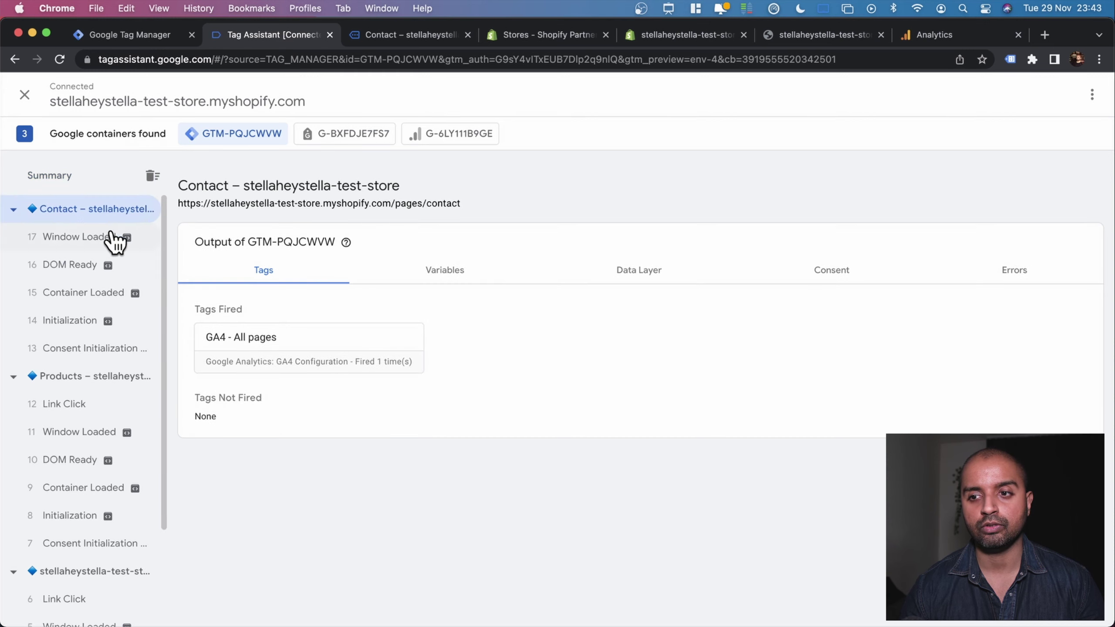
{"action": "left_click", "coordinate": [93, 377]}
{"action": "left_click", "coordinate": [88, 210]}
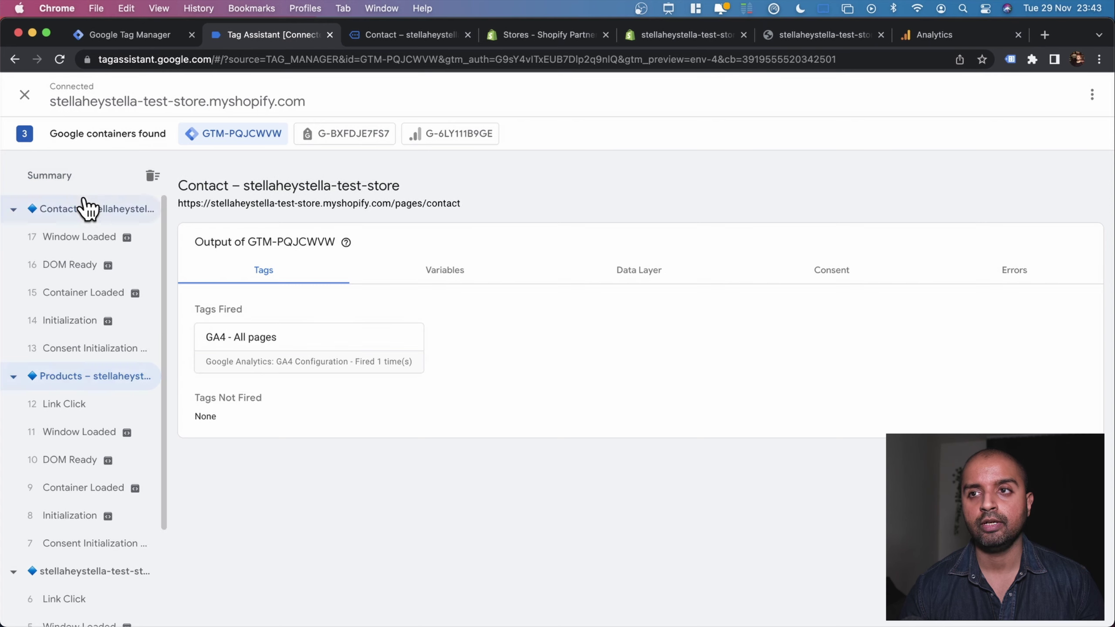
- Visit the store's Search page through the footer and check in Tag Assistant which tags fired on it
{"action": "left_click", "coordinate": [379, 43]}
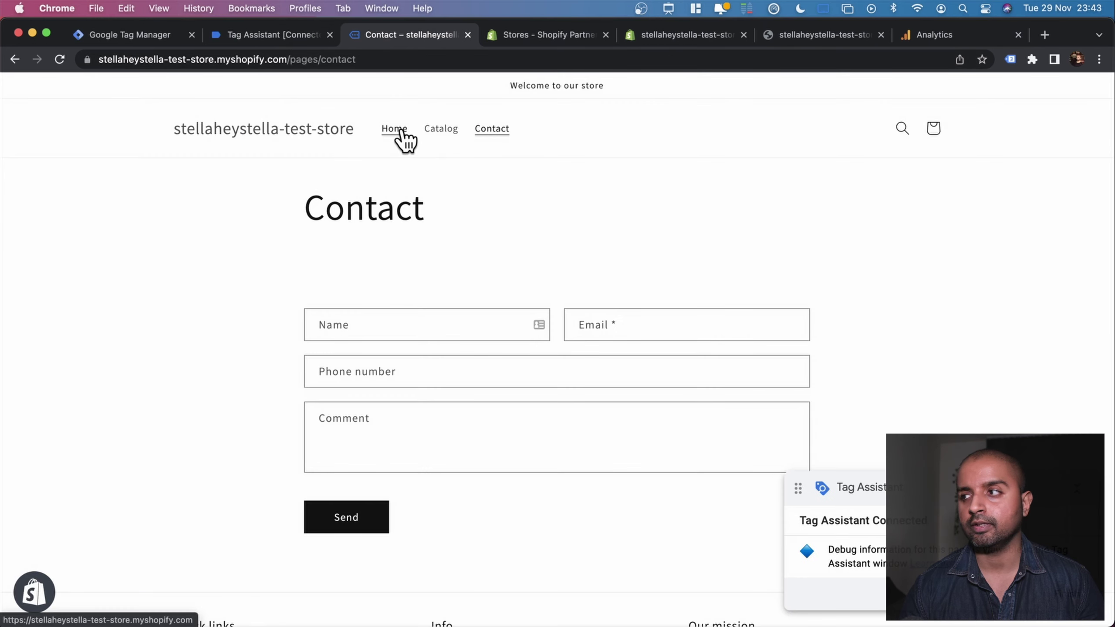
{"action": "scroll", "coordinate": [856, 382], "scroll_direction": "down", "scroll_amount": 6}
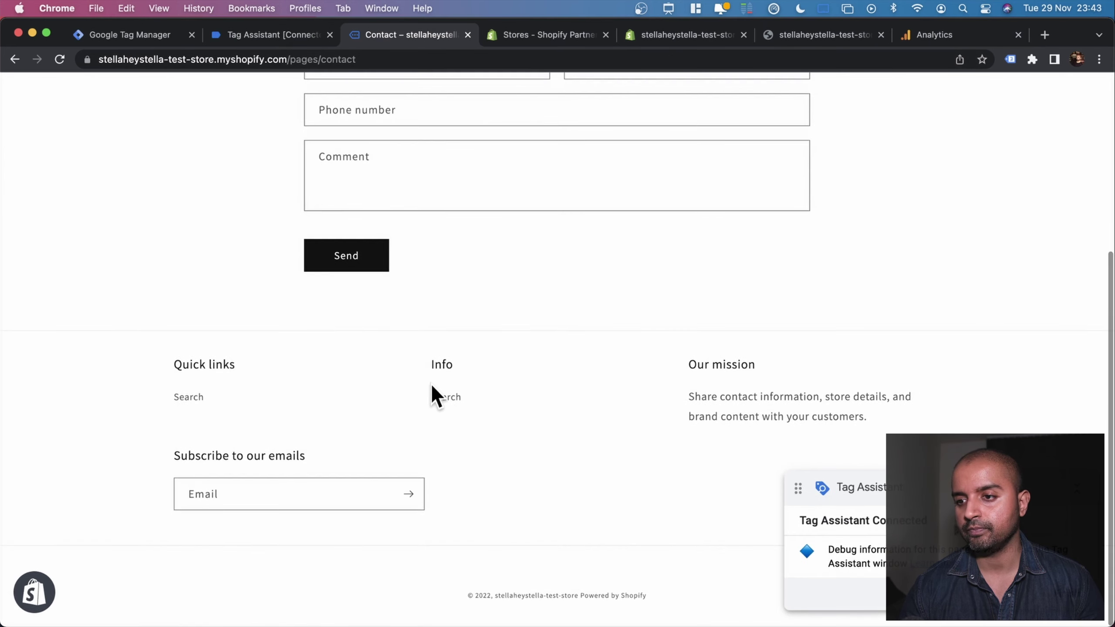
{"action": "left_click", "coordinate": [439, 397]}
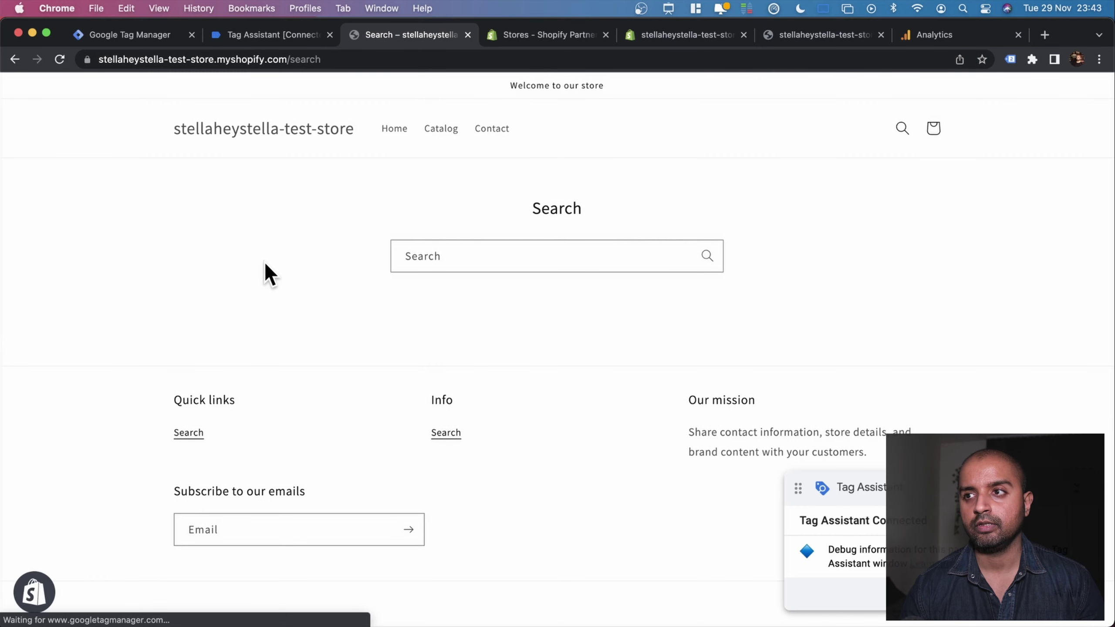
{"action": "left_click", "coordinate": [277, 40]}
{"action": "left_click", "coordinate": [57, 211]}
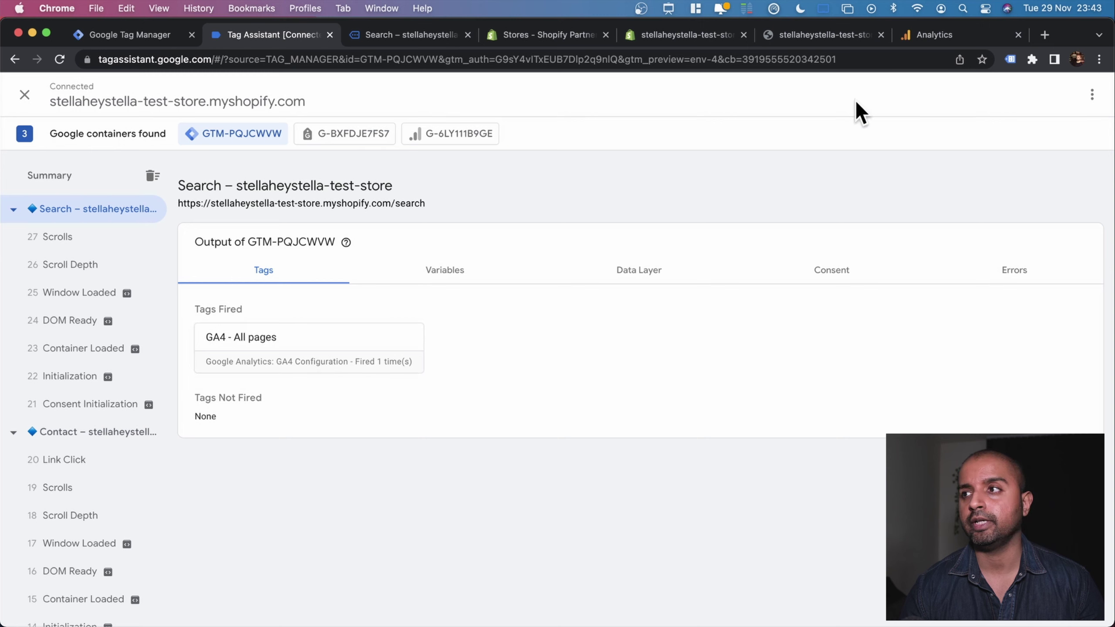
- Switch to Google Analytics and open DebugView from the property's admin settings to examine the incoming events
{"action": "left_click", "coordinate": [934, 39]}
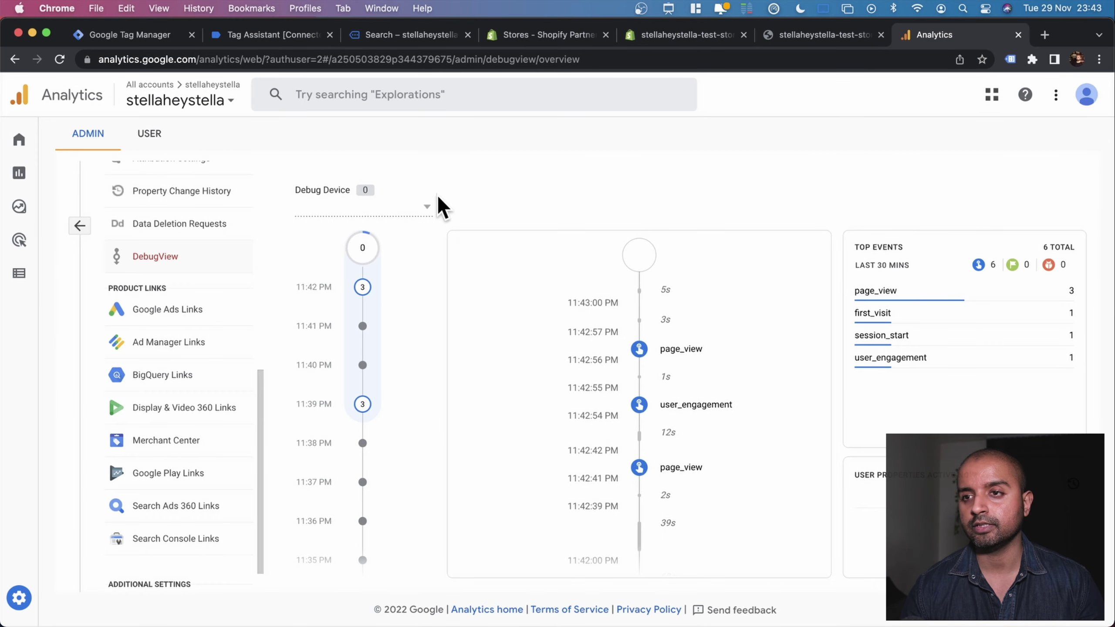
{"action": "left_click", "coordinate": [79, 225]}
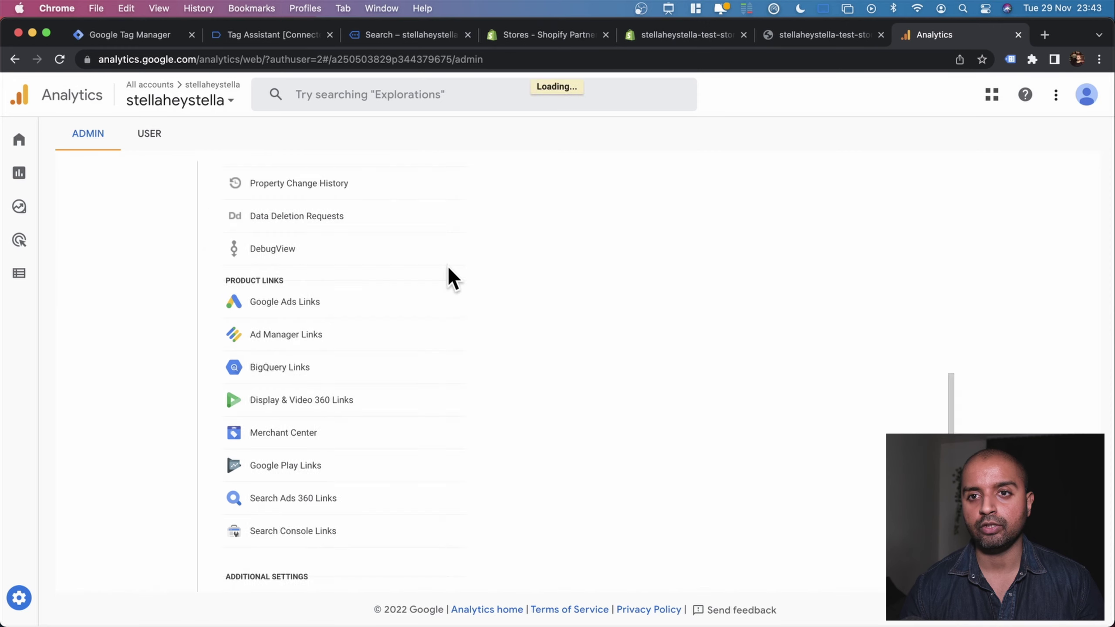
{"action": "scroll", "coordinate": [458, 279], "scroll_direction": "up", "scroll_amount": 3}
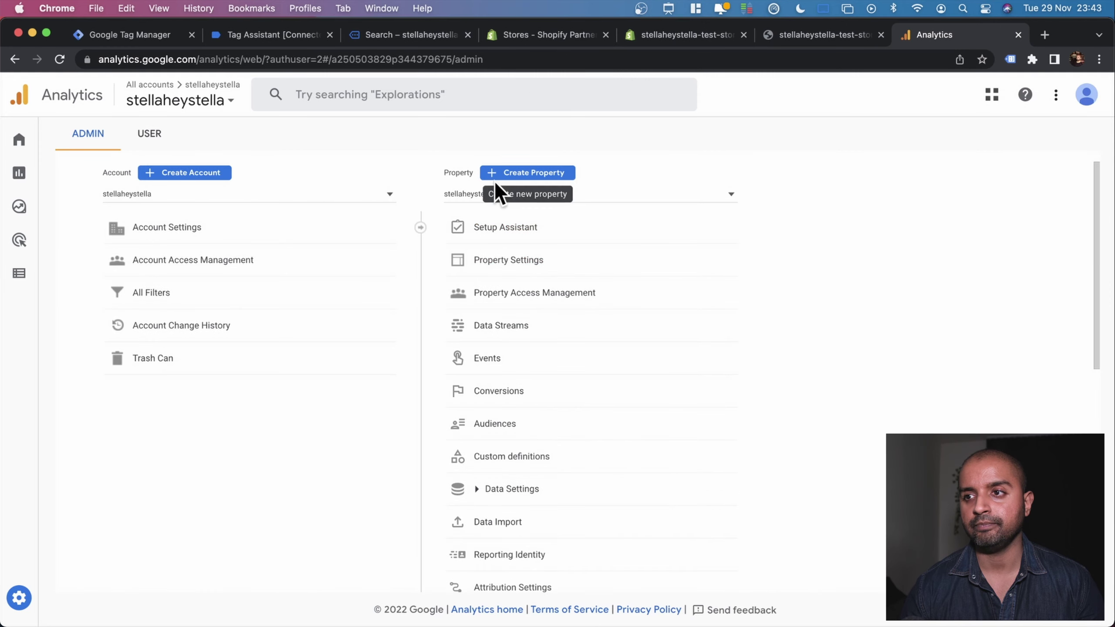
{"action": "left_click", "coordinate": [20, 599]}
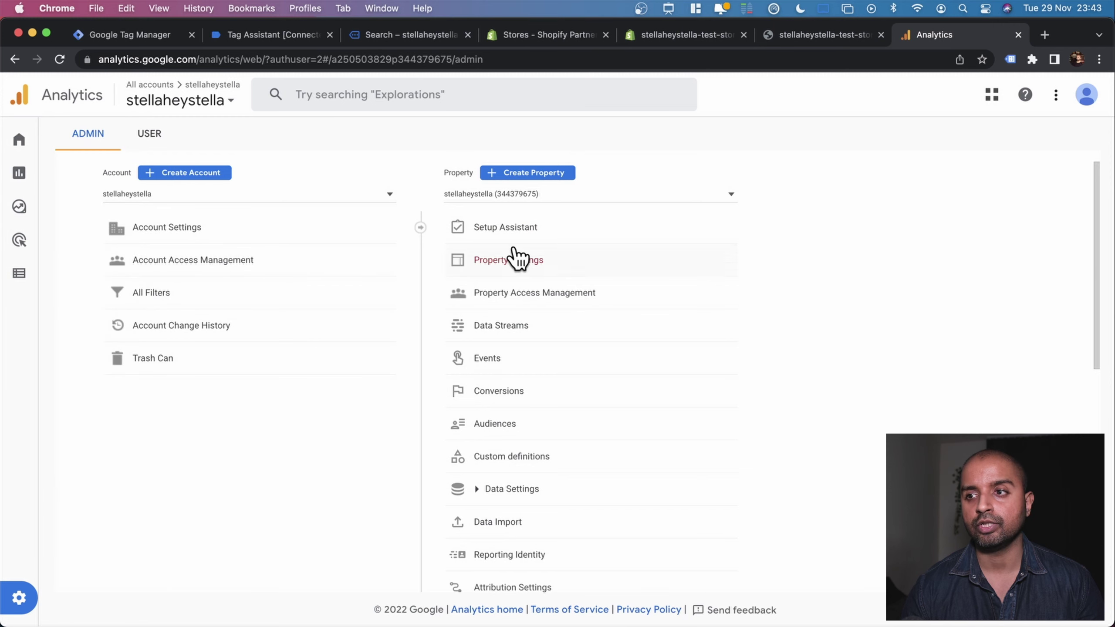
{"action": "scroll", "coordinate": [546, 369], "scroll_direction": "down", "scroll_amount": 3}
{"action": "scroll", "coordinate": [548, 372], "scroll_direction": "down", "scroll_amount": 5}
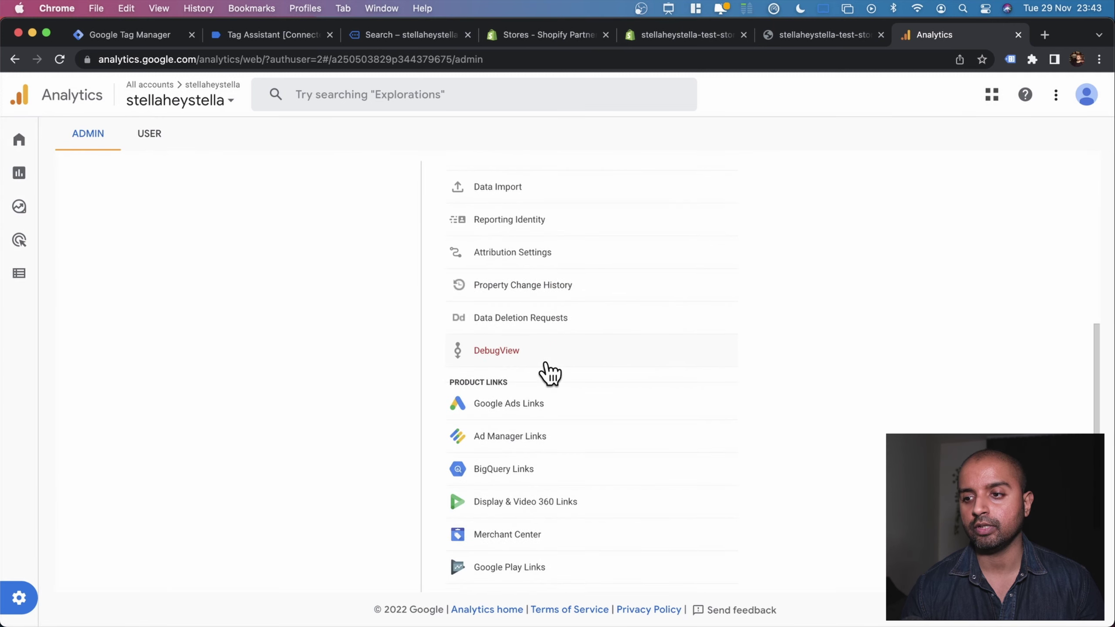
{"action": "left_click", "coordinate": [506, 351]}
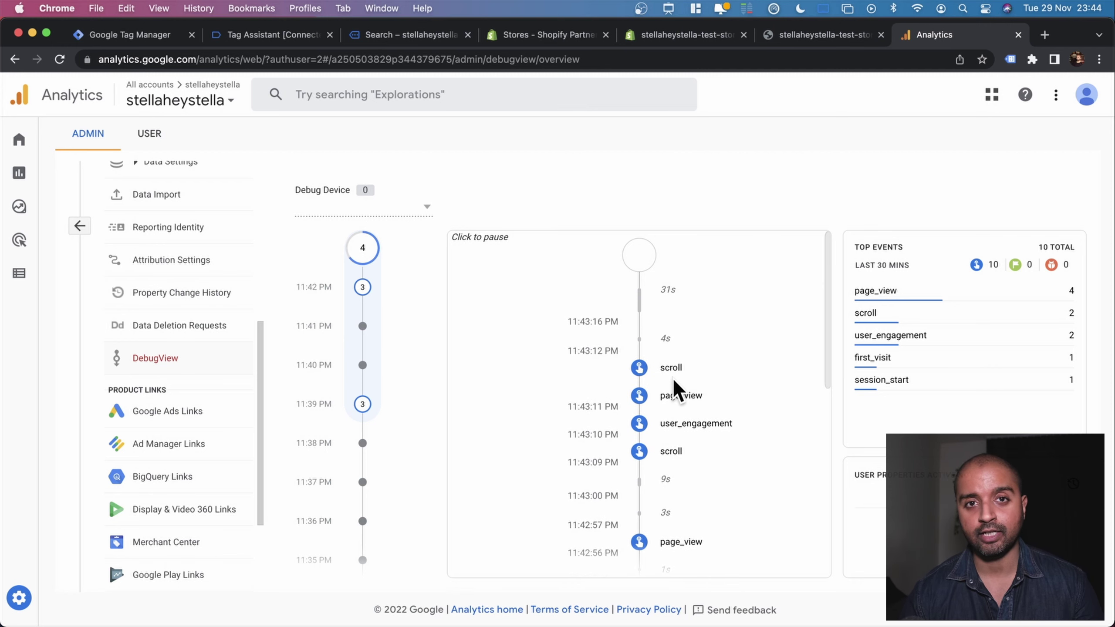
- Return to the storefront's Search page and go to the store's home page
{"action": "left_click", "coordinate": [523, 39]}
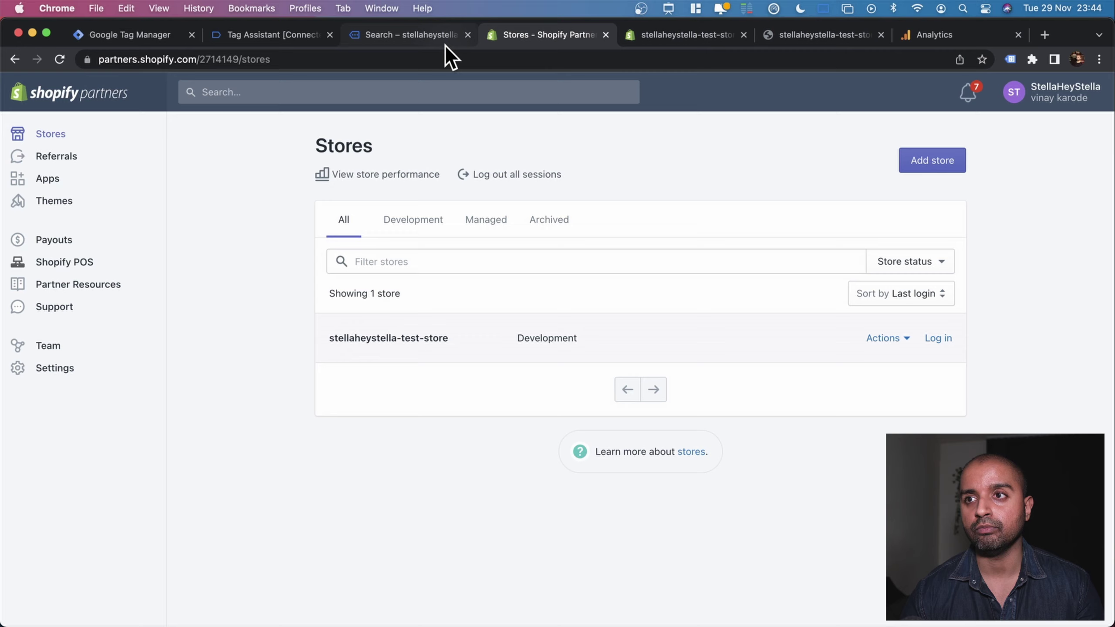
{"action": "left_click", "coordinate": [415, 41]}
{"action": "left_click", "coordinate": [391, 134]}
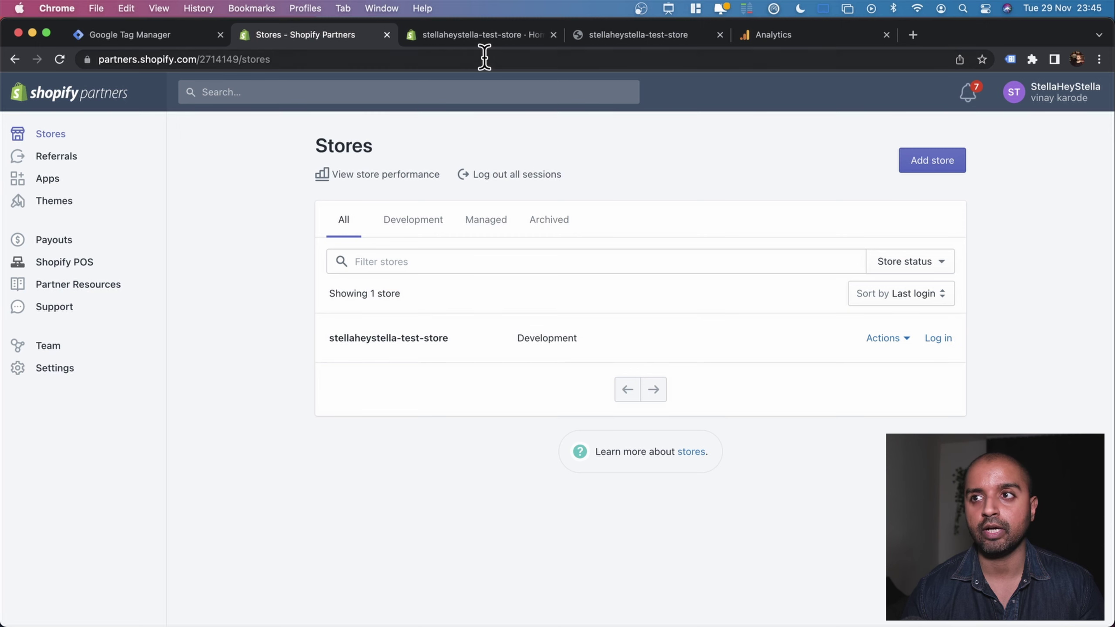
- Start a product import by CSV in the Shopify admin and download the sample product CSV file from the Shopify Help Center
{"action": "left_click", "coordinate": [486, 35]}
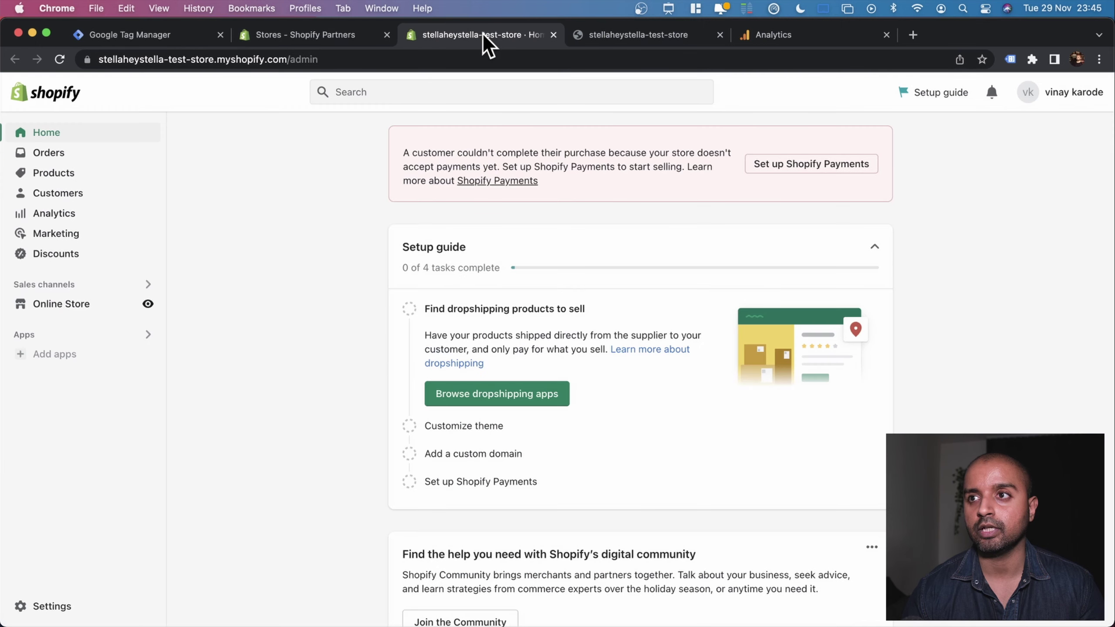
{"action": "left_click", "coordinate": [52, 175]}
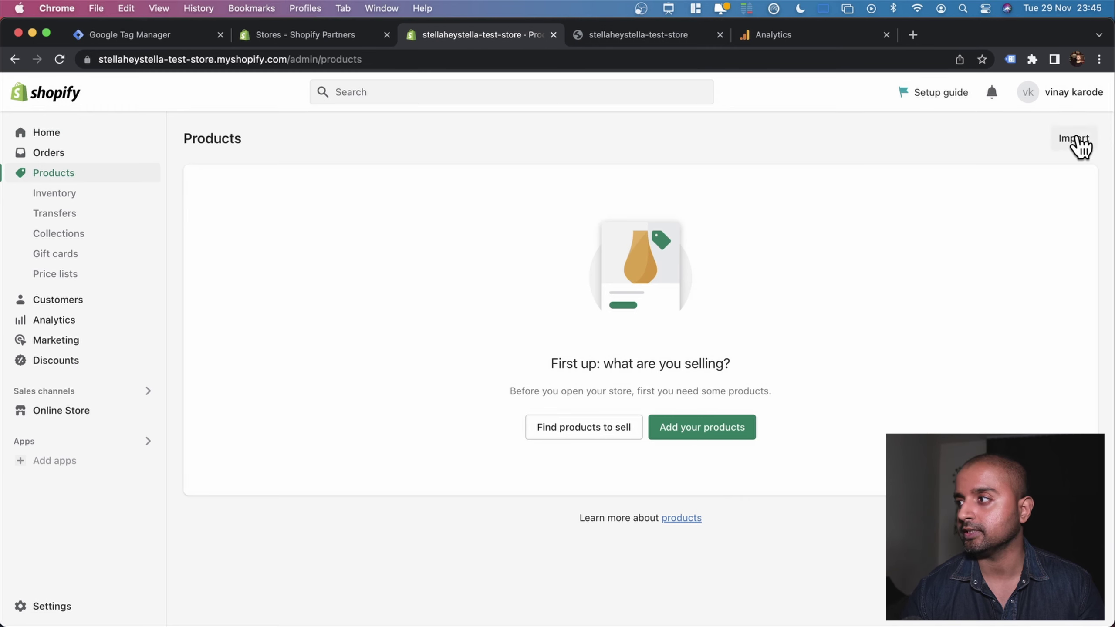
{"action": "left_click", "coordinate": [1073, 139]}
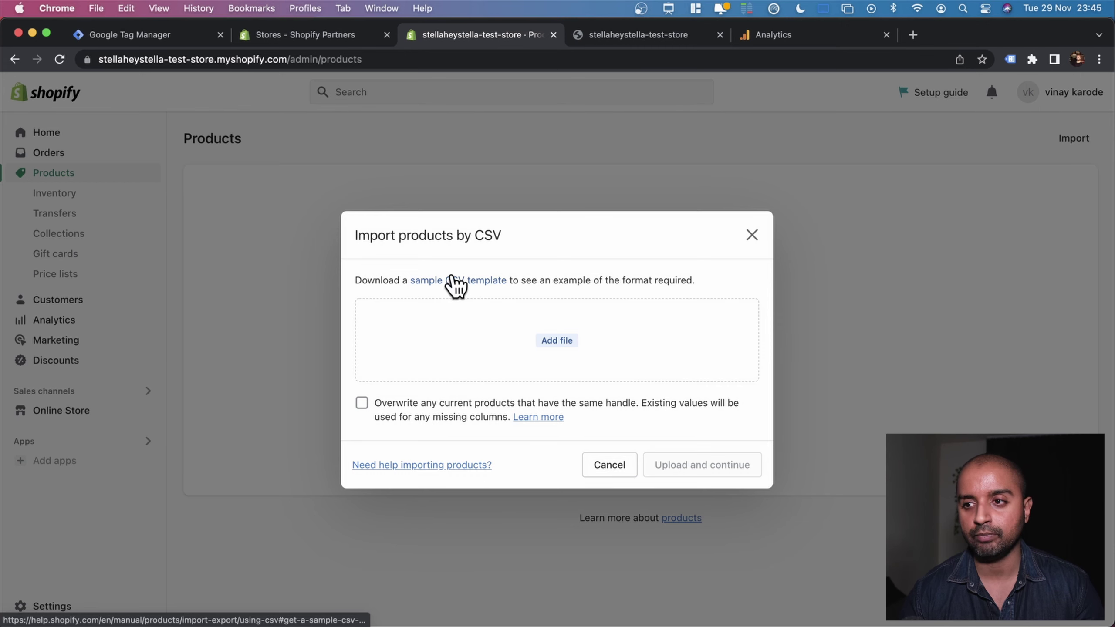
{"action": "left_click", "coordinate": [455, 282]}
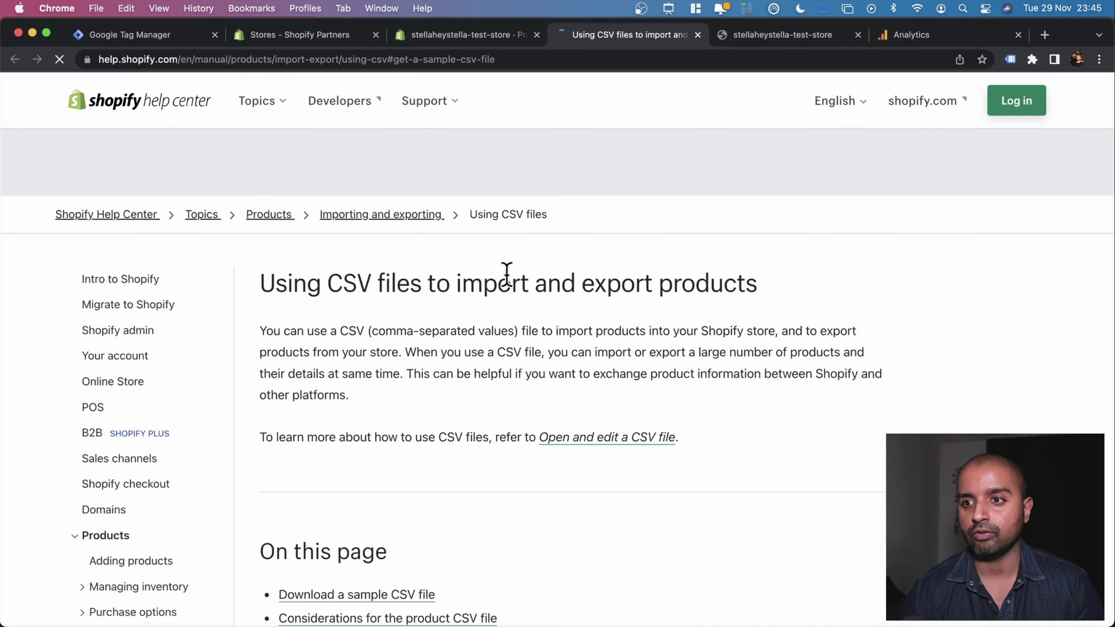
{"action": "left_click", "coordinate": [542, 424]}
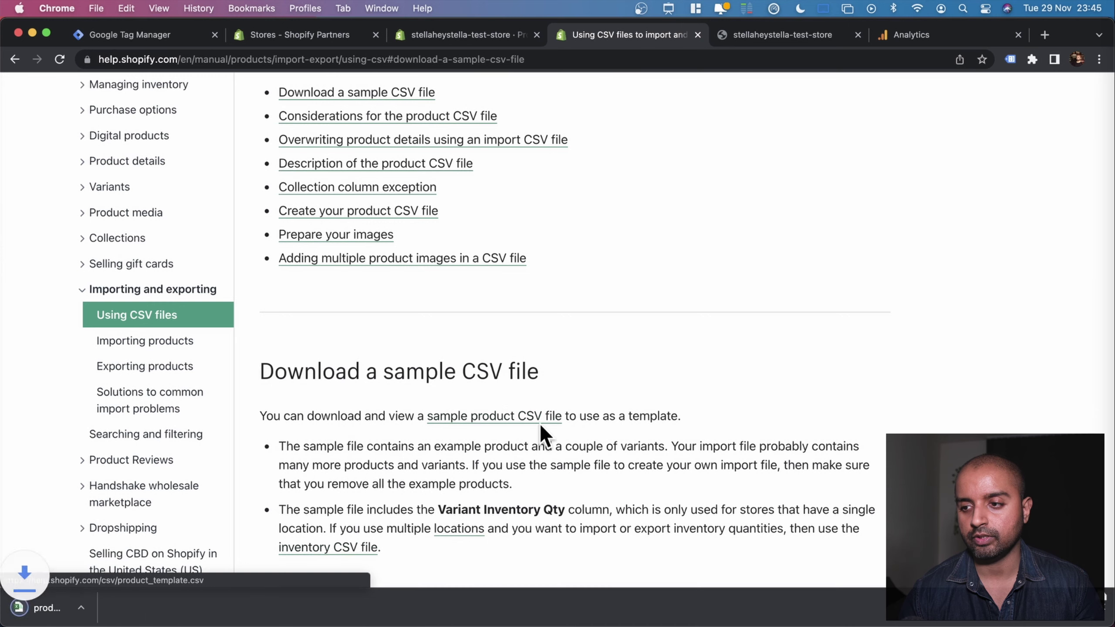
- Upload product_template (1).csv to the Shopify product import, review the first product's preview and import the products
{"action": "left_click", "coordinate": [501, 34]}
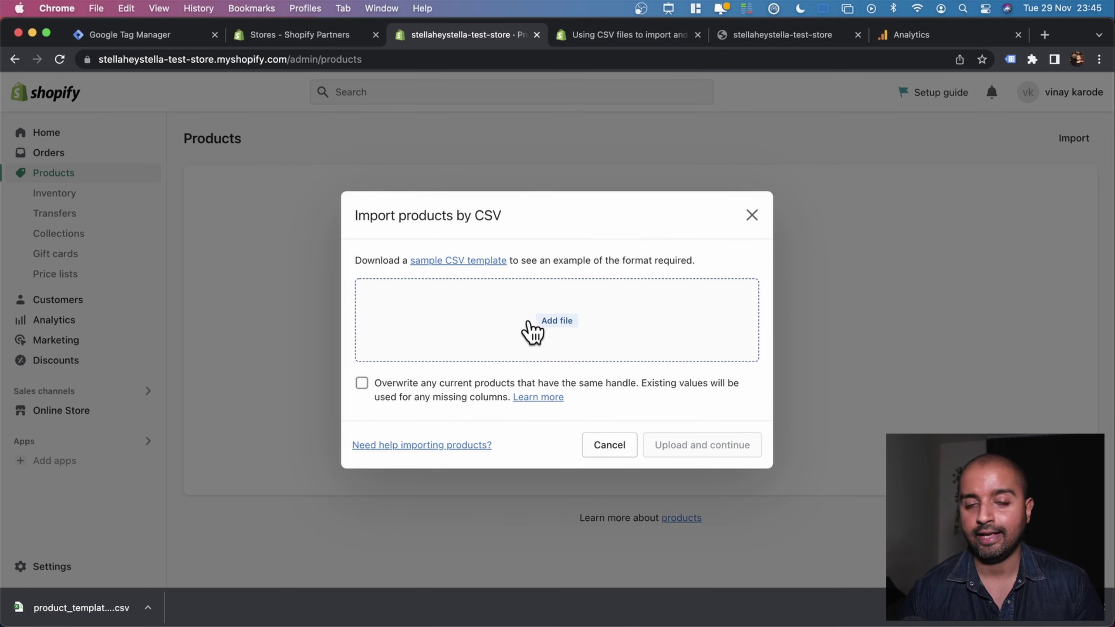
{"action": "left_click", "coordinate": [531, 327]}
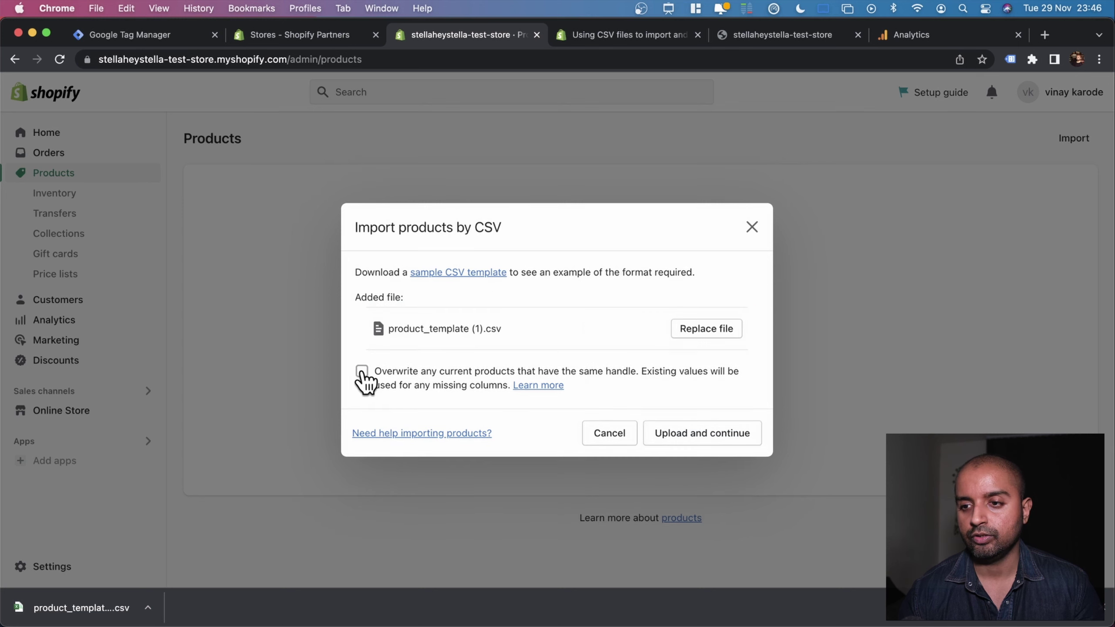
{"action": "left_click", "coordinate": [687, 432]}
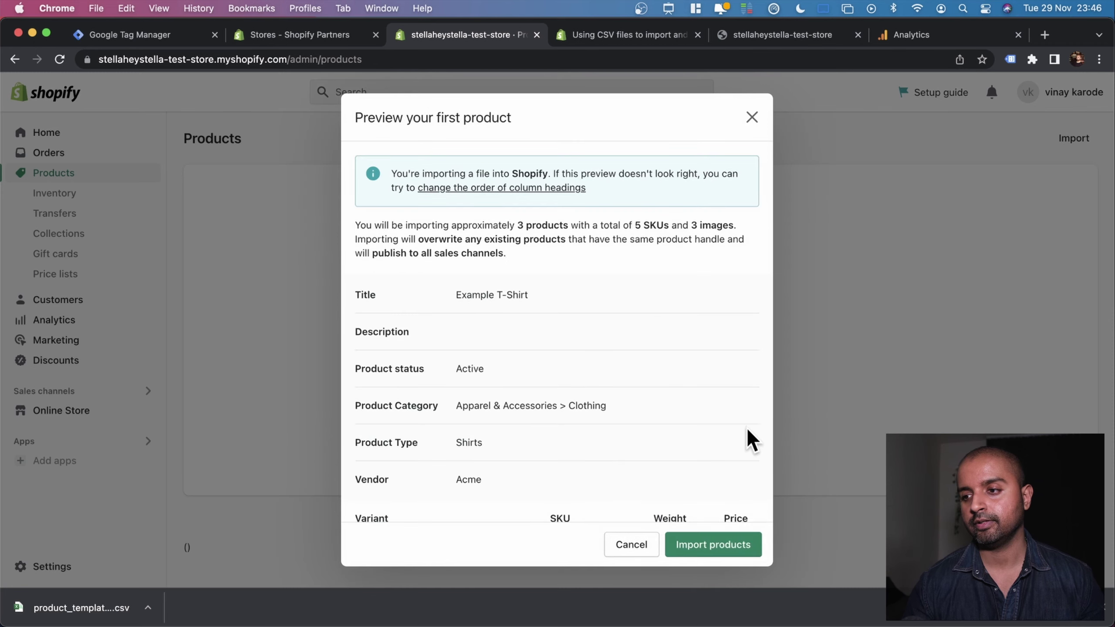
{"action": "scroll", "coordinate": [632, 306], "scroll_direction": "down", "scroll_amount": 5}
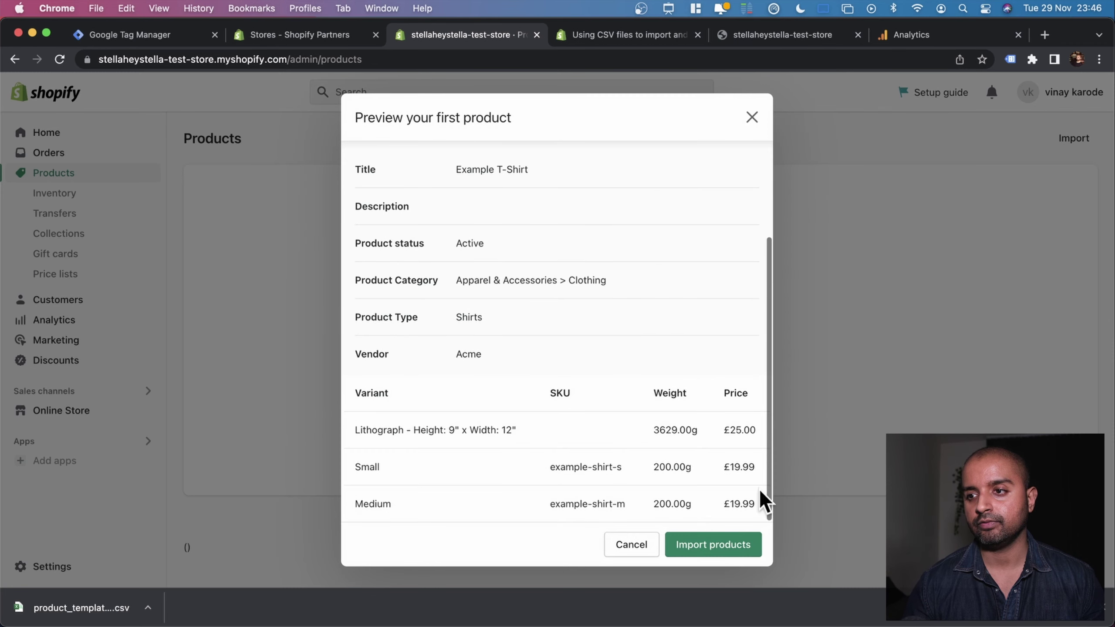
{"action": "left_click", "coordinate": [702, 544]}
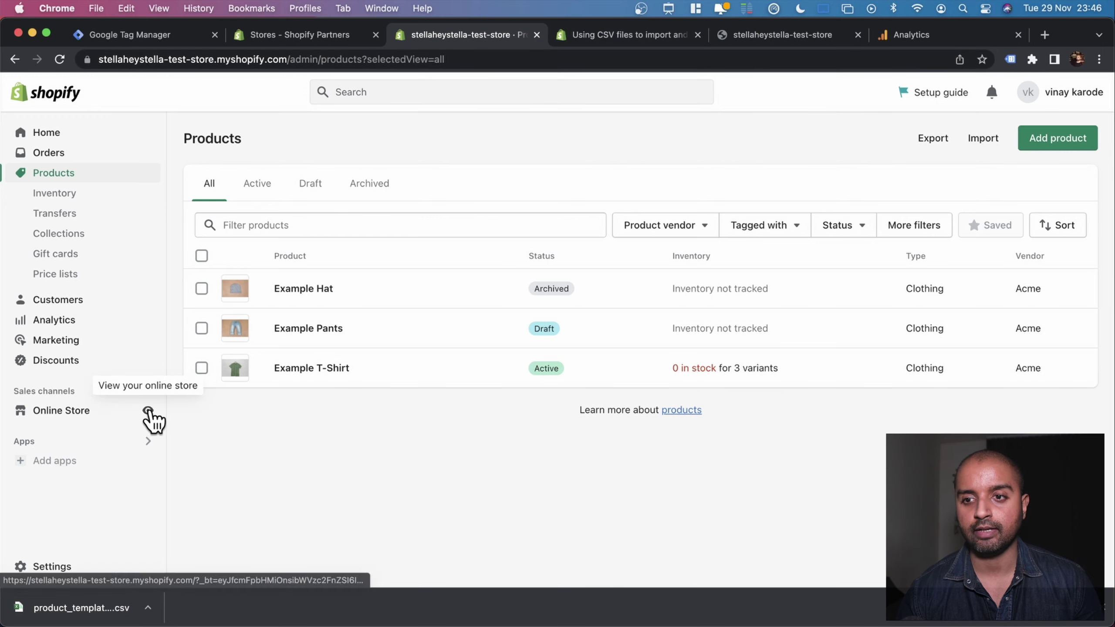
- View the online store from the Shopify admin and open the Example T-Shirt product page through the catalog
{"action": "left_click", "coordinate": [148, 411]}
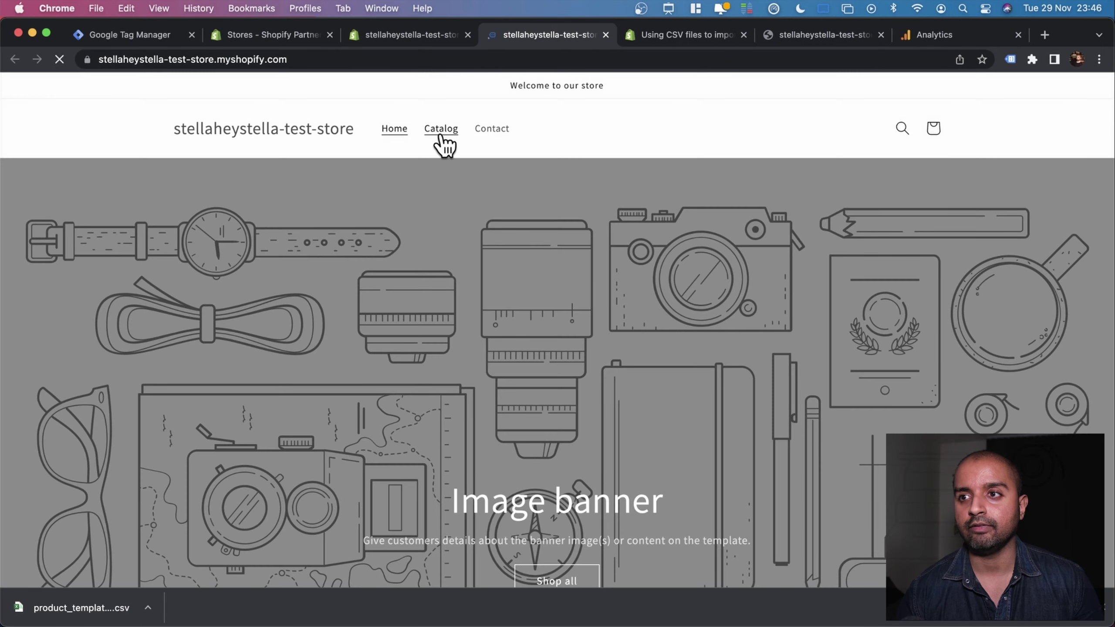
{"action": "left_click", "coordinate": [440, 132]}
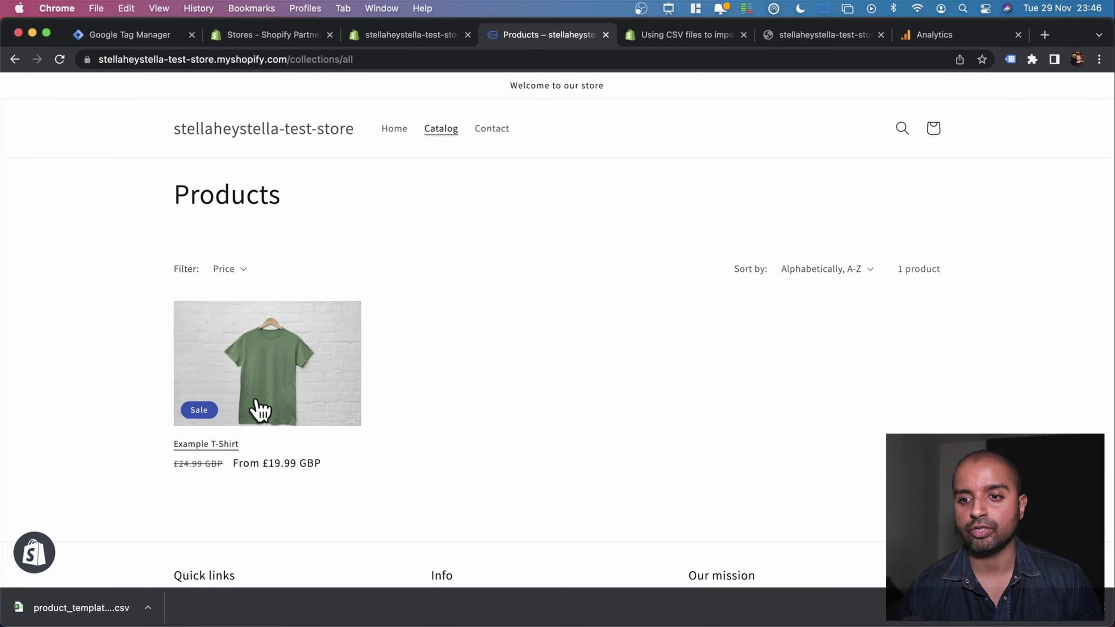
{"action": "left_click", "coordinate": [263, 363]}
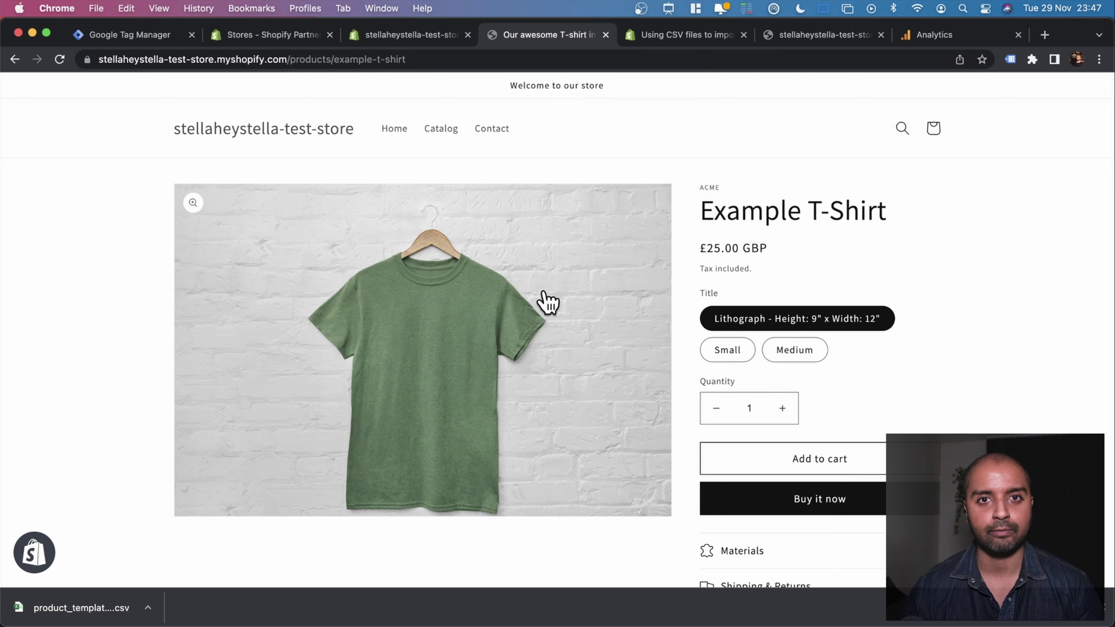
- Return to the Shopify admin and open theme.liquid in the Dawn theme's code editor, placing the cursor above the Google Tag Manager snippet
{"action": "key", "text": "ctrl+shift+Tab"}
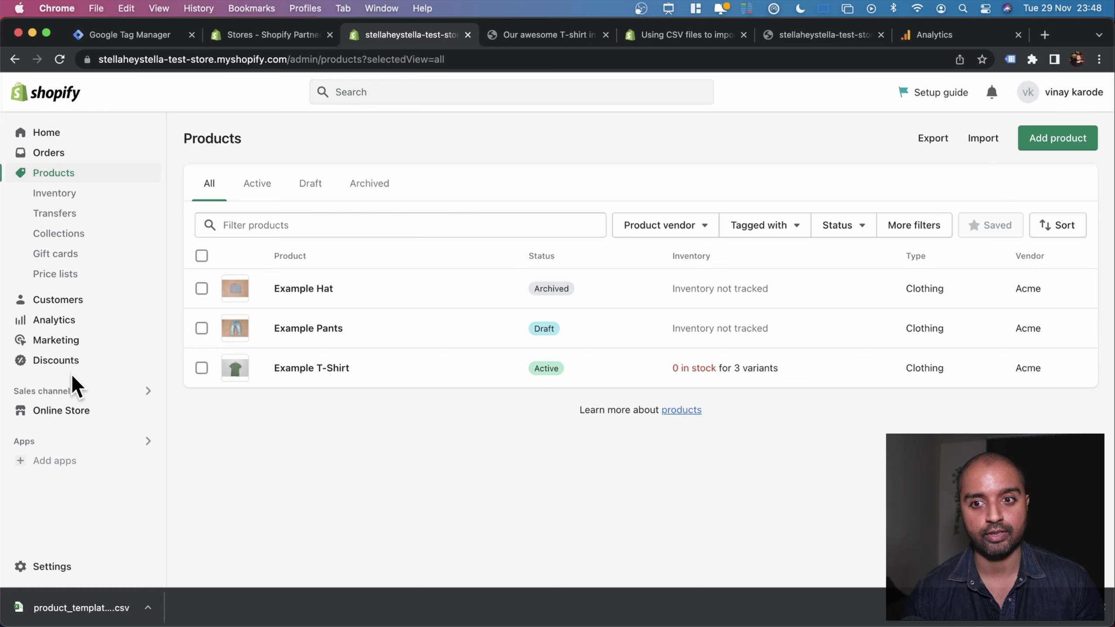
{"action": "left_click", "coordinate": [62, 410]}
{"action": "scroll", "coordinate": [281, 318], "scroll_direction": "down", "scroll_amount": 1}
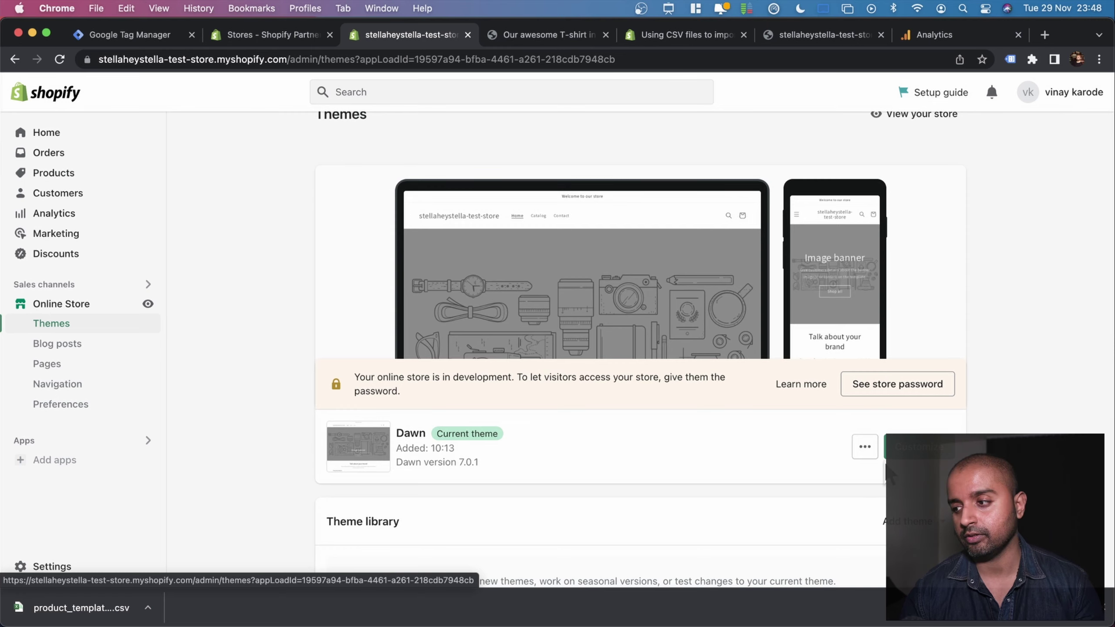
{"action": "left_click", "coordinate": [865, 446]}
{"action": "left_click", "coordinate": [797, 380]}
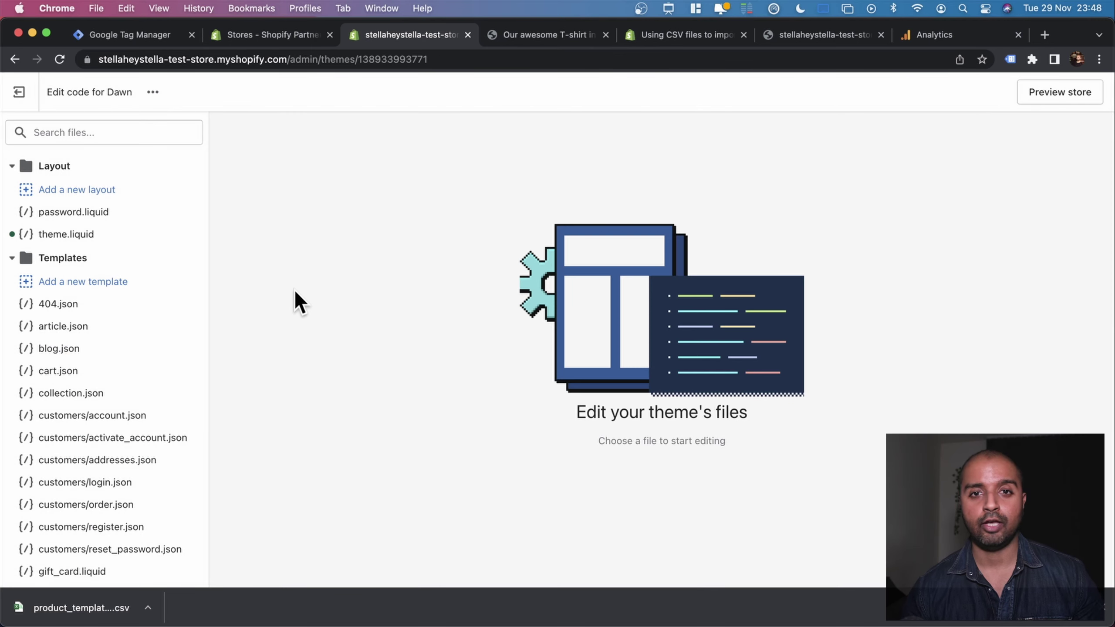
{"action": "left_click", "coordinate": [103, 235]}
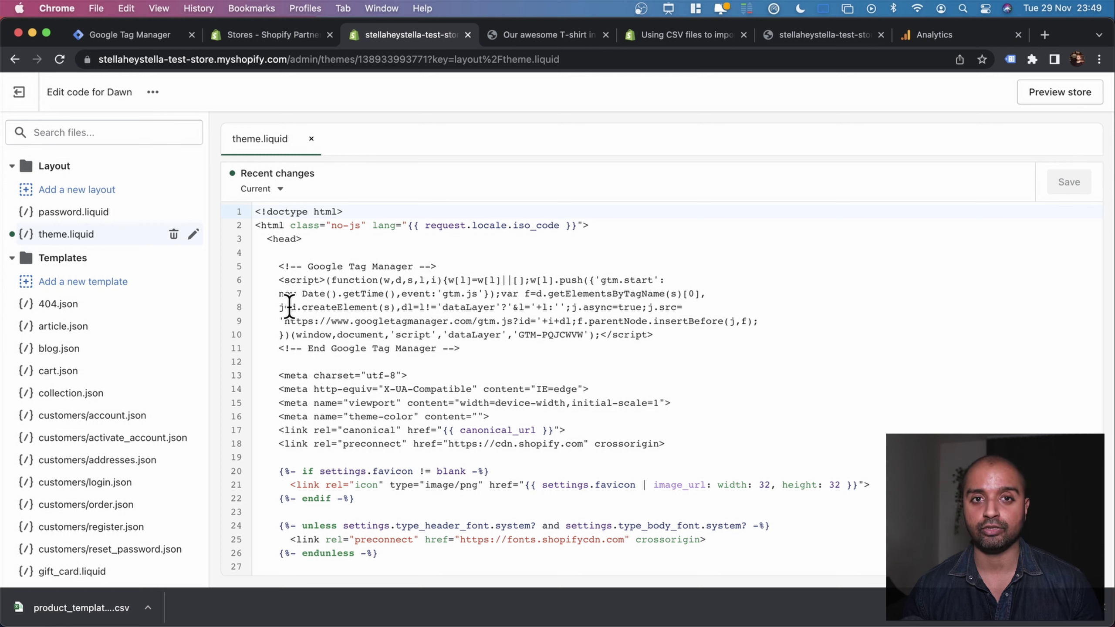
{"action": "left_click", "coordinate": [276, 253]}
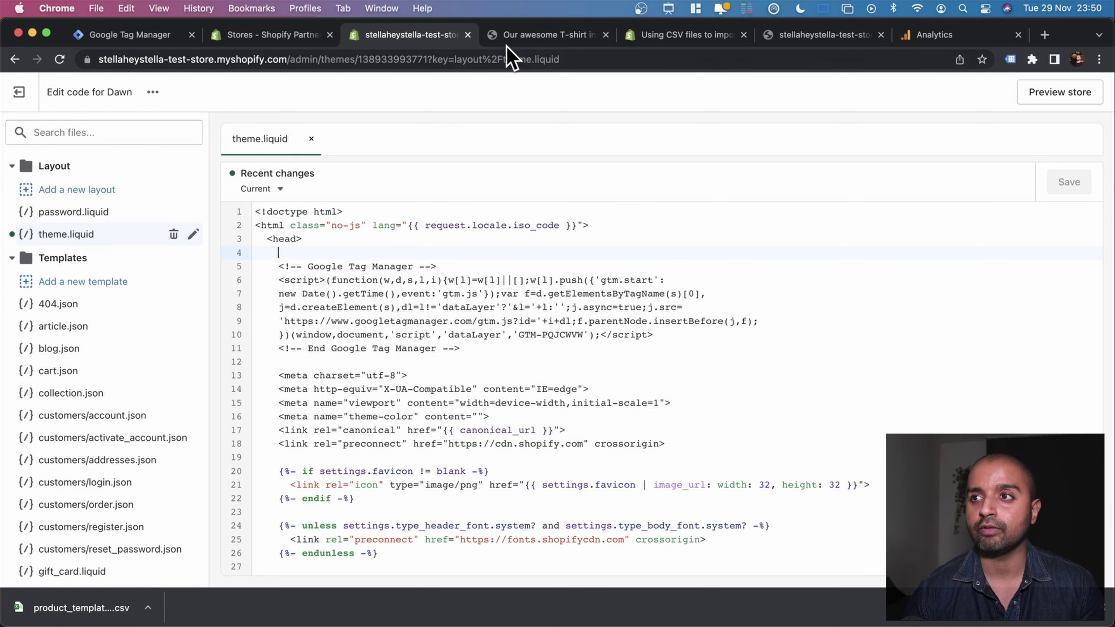
- Go to the store's home page and check its page source for the Google Tag Manager snippet from theme.liquid
{"action": "left_click", "coordinate": [527, 36]}
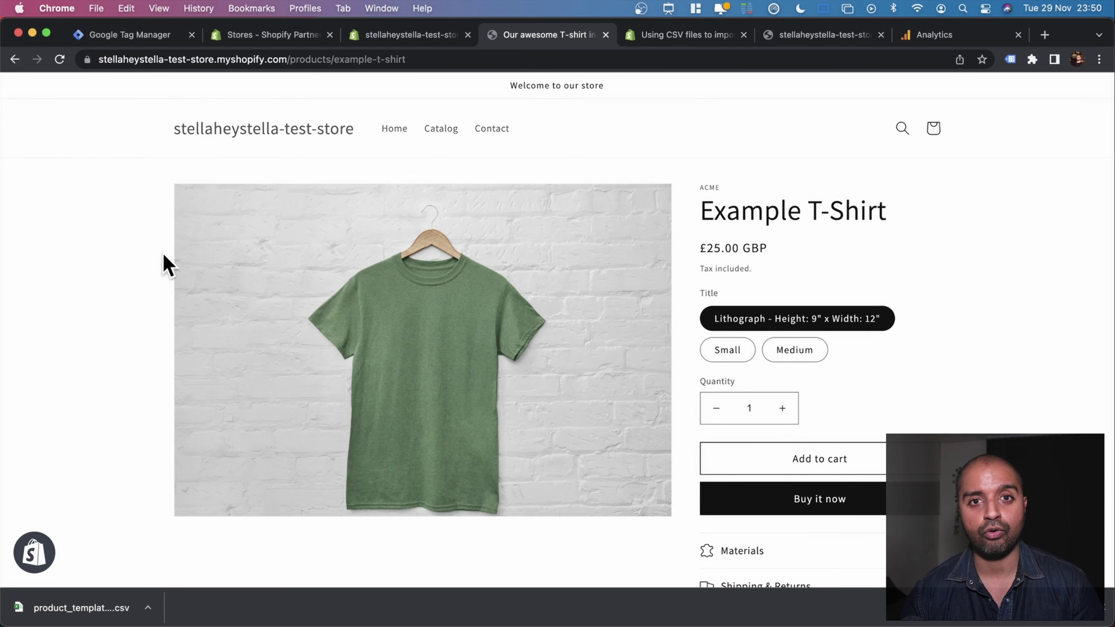
{"action": "left_click", "coordinate": [268, 139]}
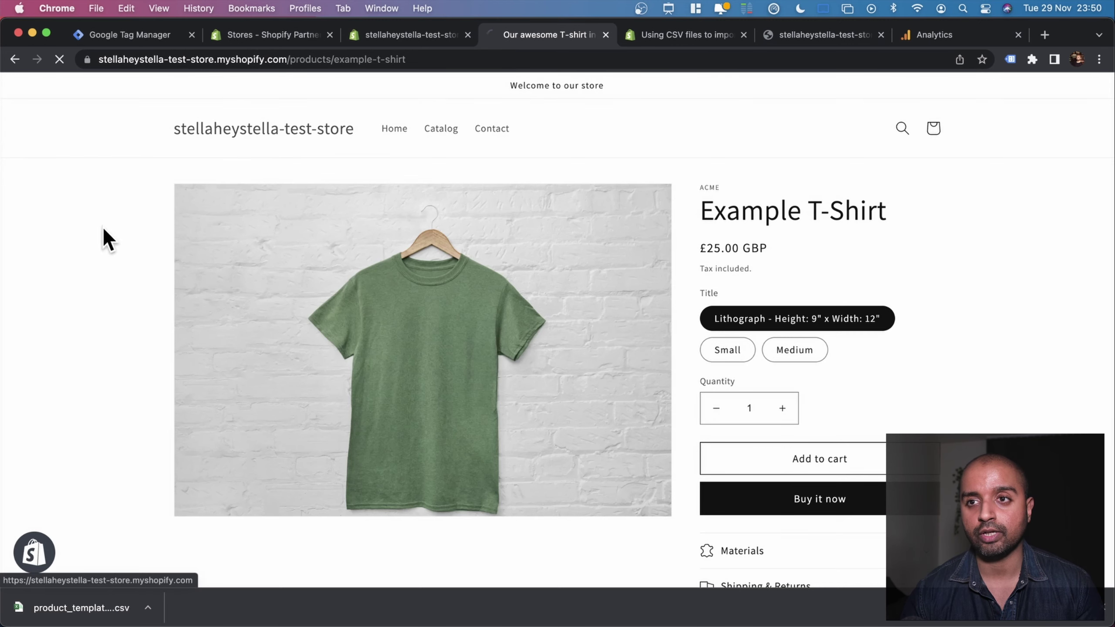
{"action": "left_click", "coordinate": [412, 35]}
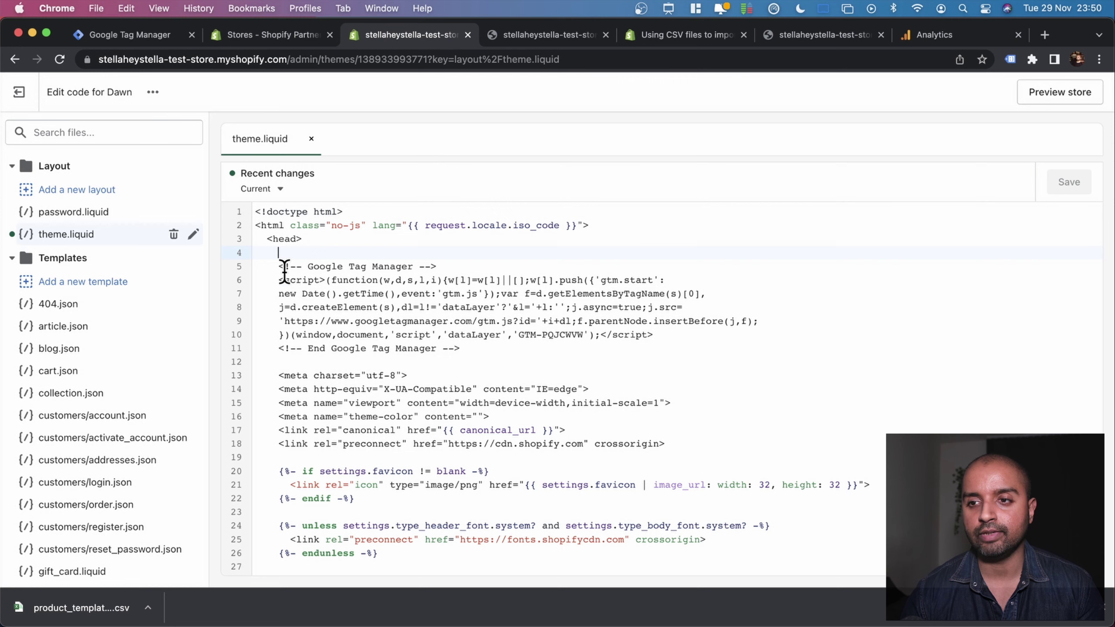
{"action": "left_click_drag", "start_coordinate": [279, 266], "coordinate": [431, 266]}
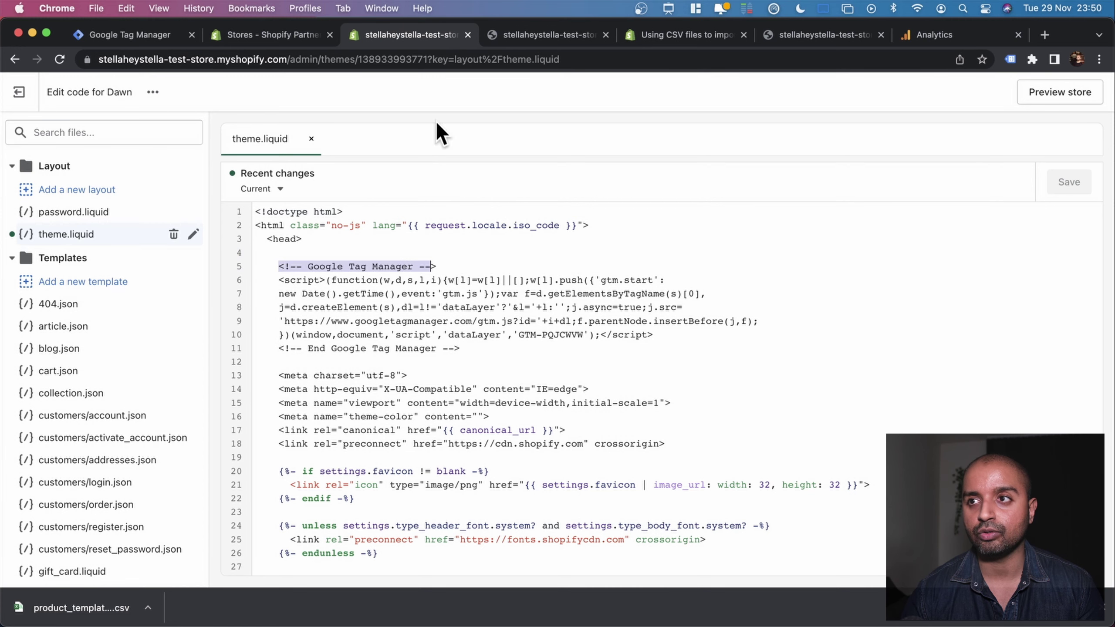
{"action": "left_click", "coordinate": [505, 30]}
{"action": "right_click", "coordinate": [126, 221]}
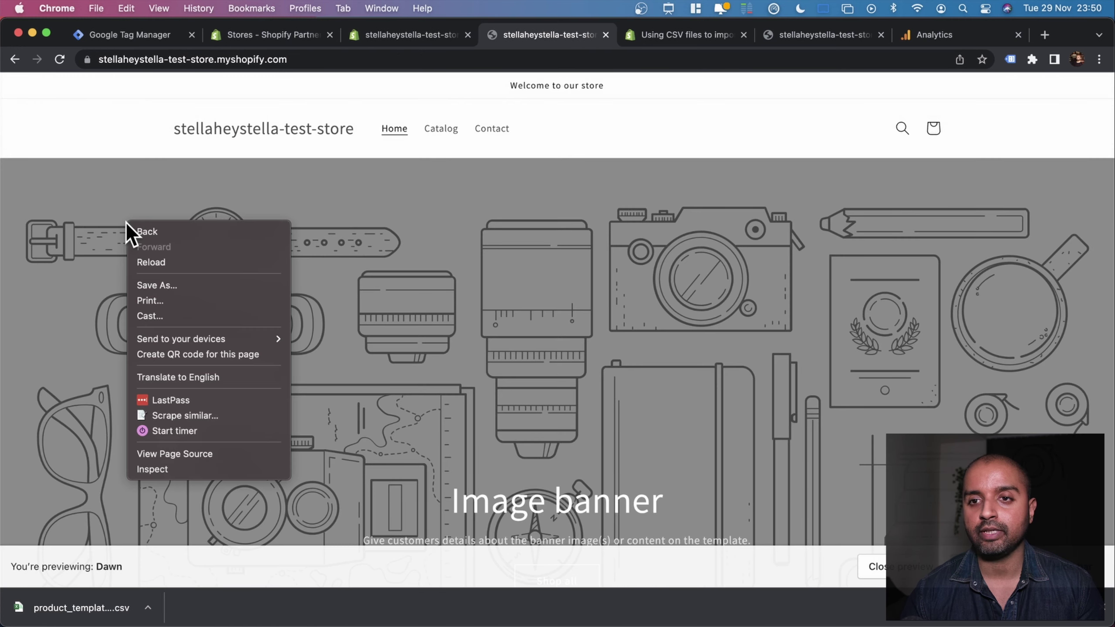
{"action": "left_click", "coordinate": [187, 453]}
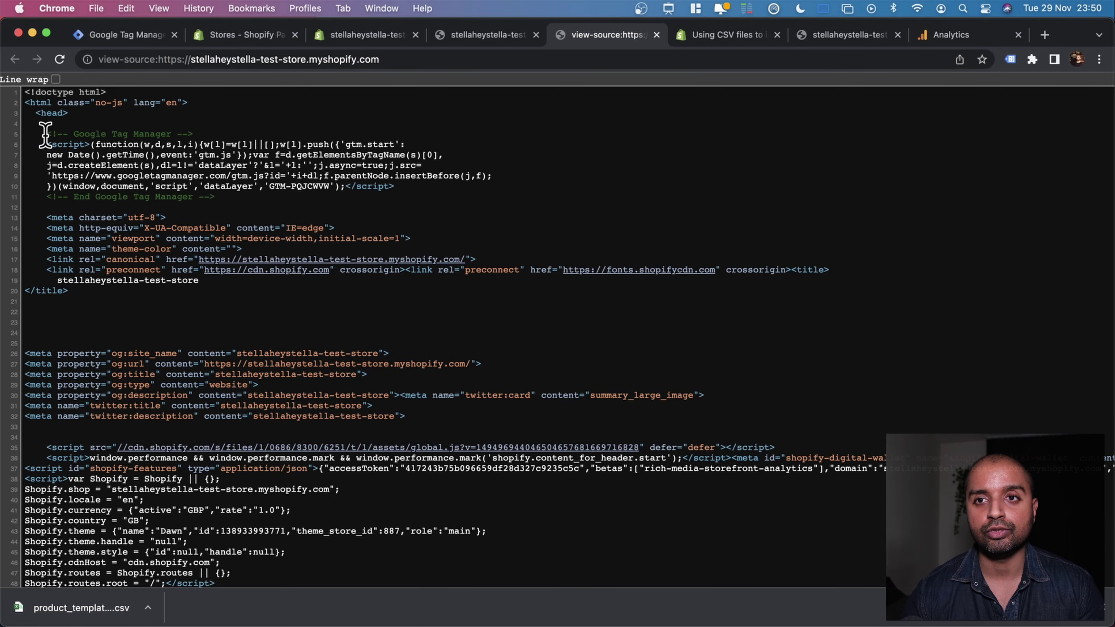
{"action": "left_click_drag", "start_coordinate": [45, 134], "coordinate": [240, 203]}
{"action": "left_click", "coordinate": [240, 203]}
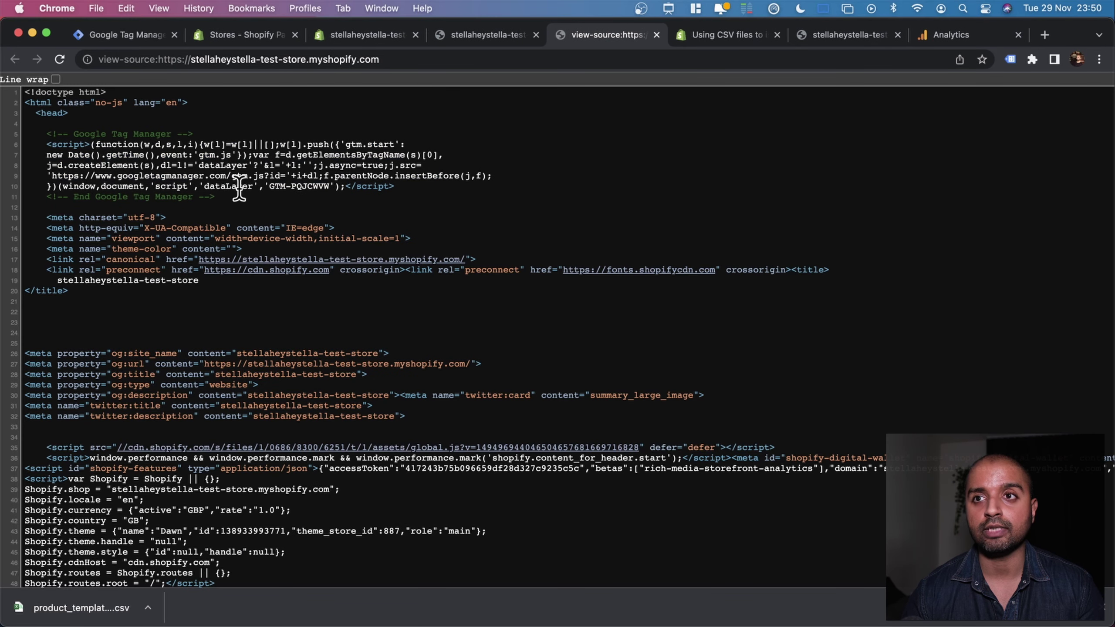
- Open the Example T-Shirt product page through the catalog and check its page source for the Google Tag Manager snippet
{"action": "left_click", "coordinate": [347, 40]}
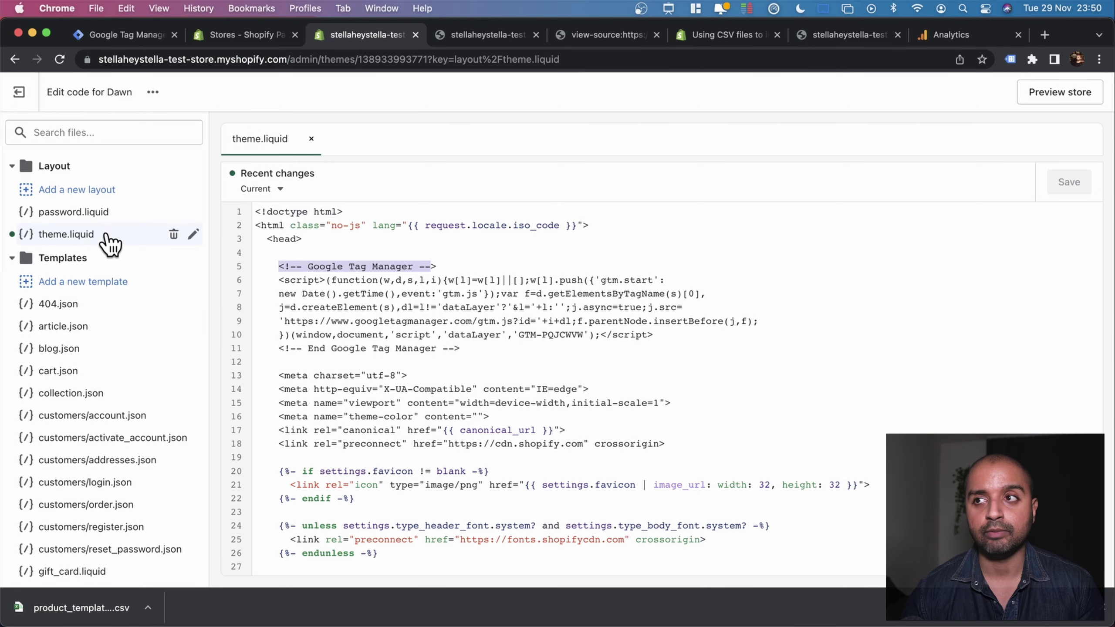
{"action": "left_click", "coordinate": [502, 38]}
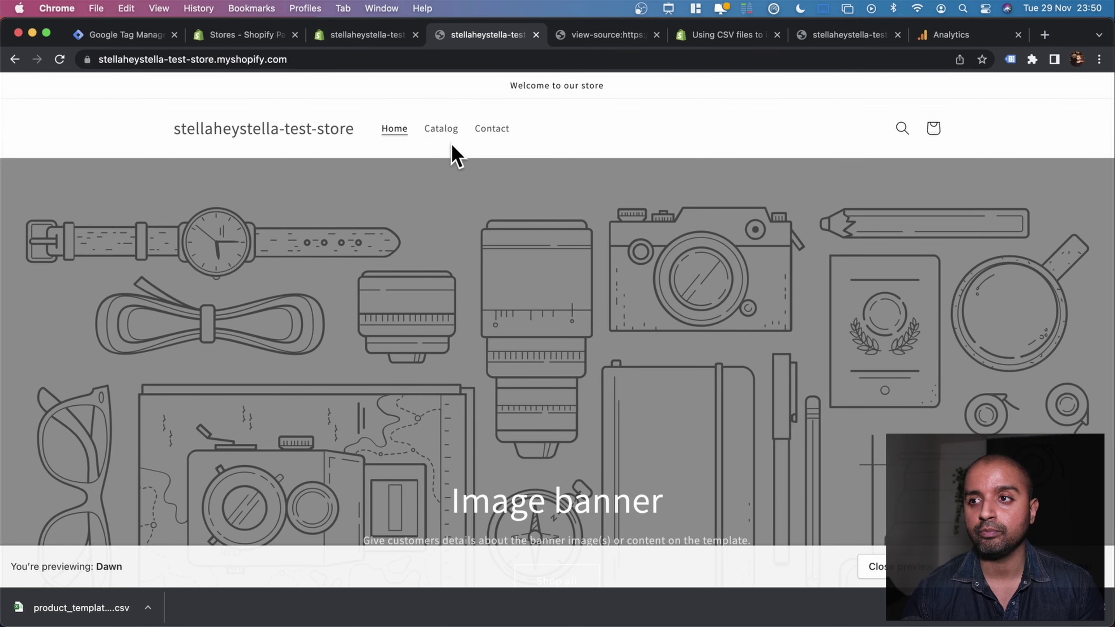
{"action": "left_click", "coordinate": [439, 131]}
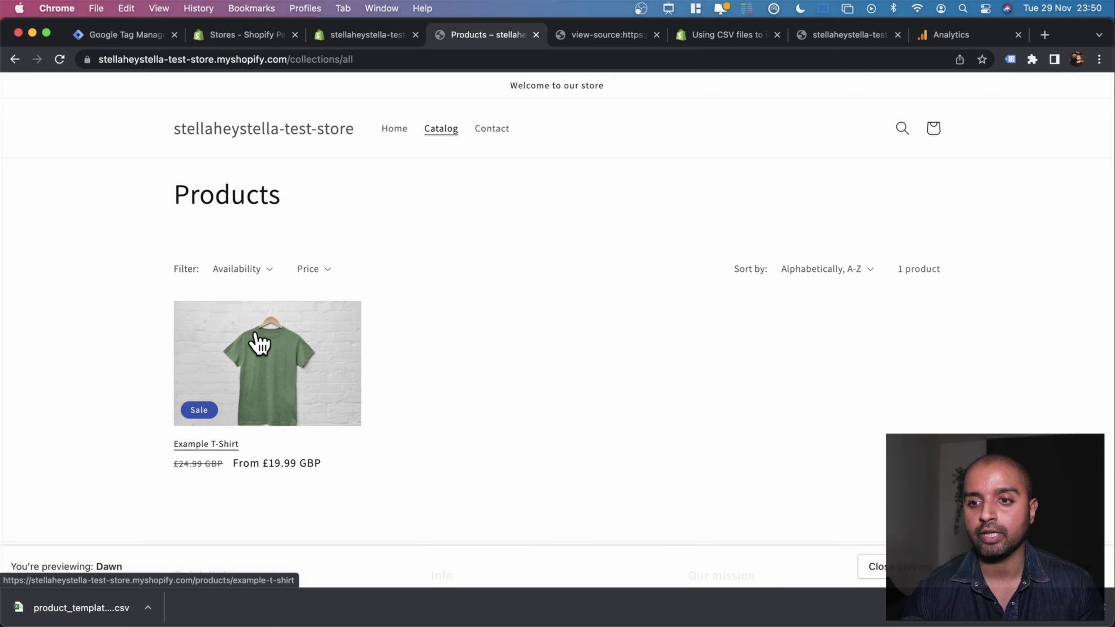
{"action": "left_click", "coordinate": [259, 343]}
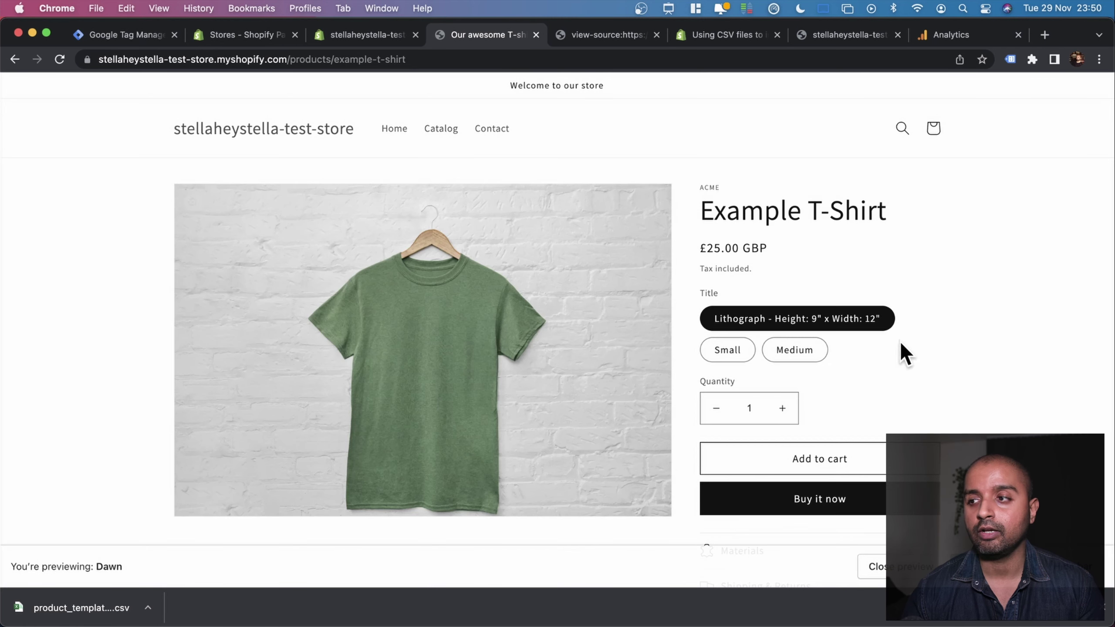
{"action": "right_click", "coordinate": [60, 162]}
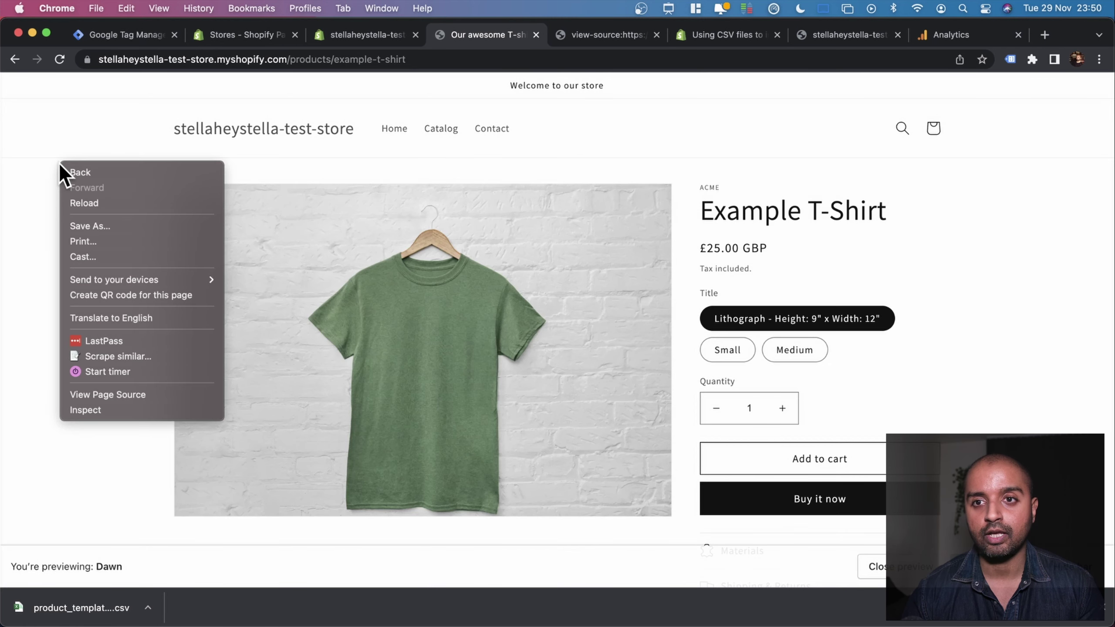
{"action": "left_click", "coordinate": [123, 395]}
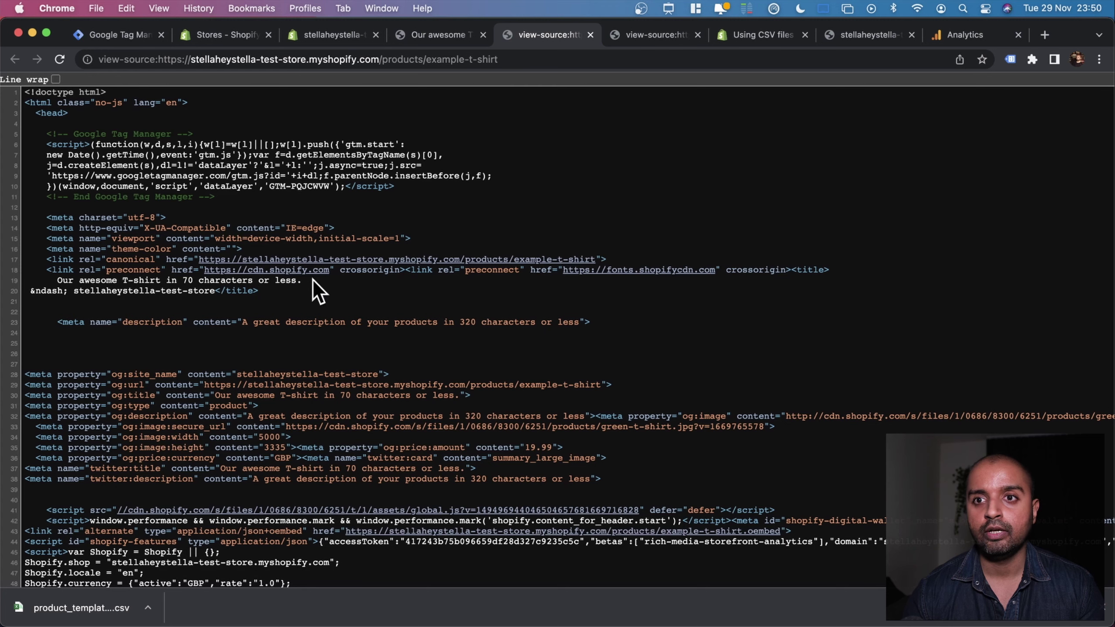
{"action": "left_click_drag", "start_coordinate": [211, 206], "coordinate": [46, 144]}
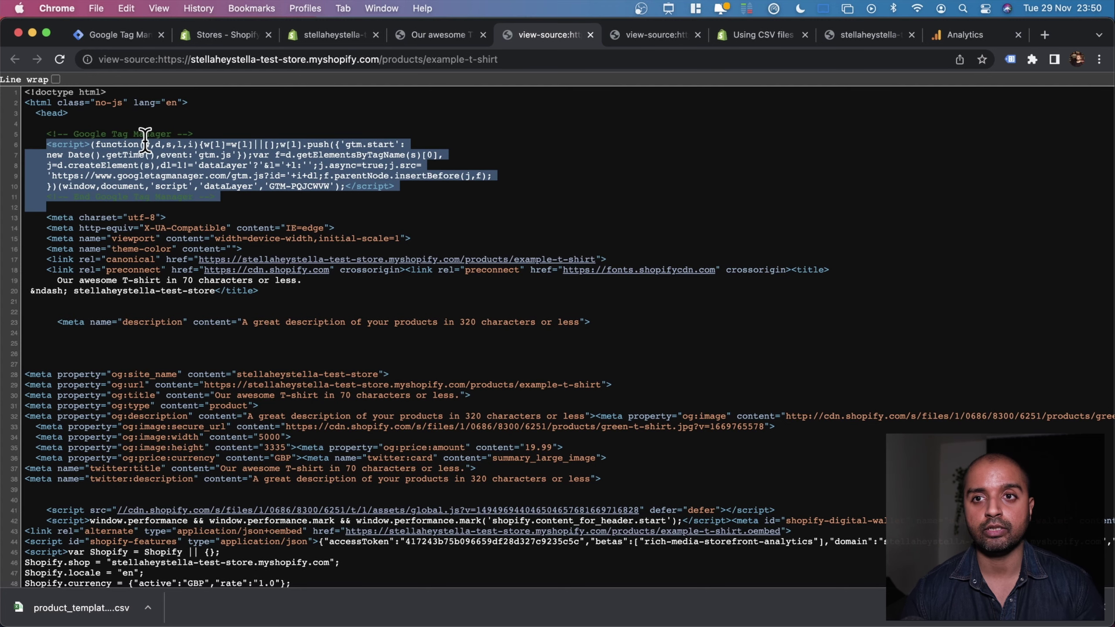
- Highlight the whole Google Tag Manager snippet in theme.liquid, close both page source views and return to the theme code
{"action": "left_click", "coordinate": [359, 29]}
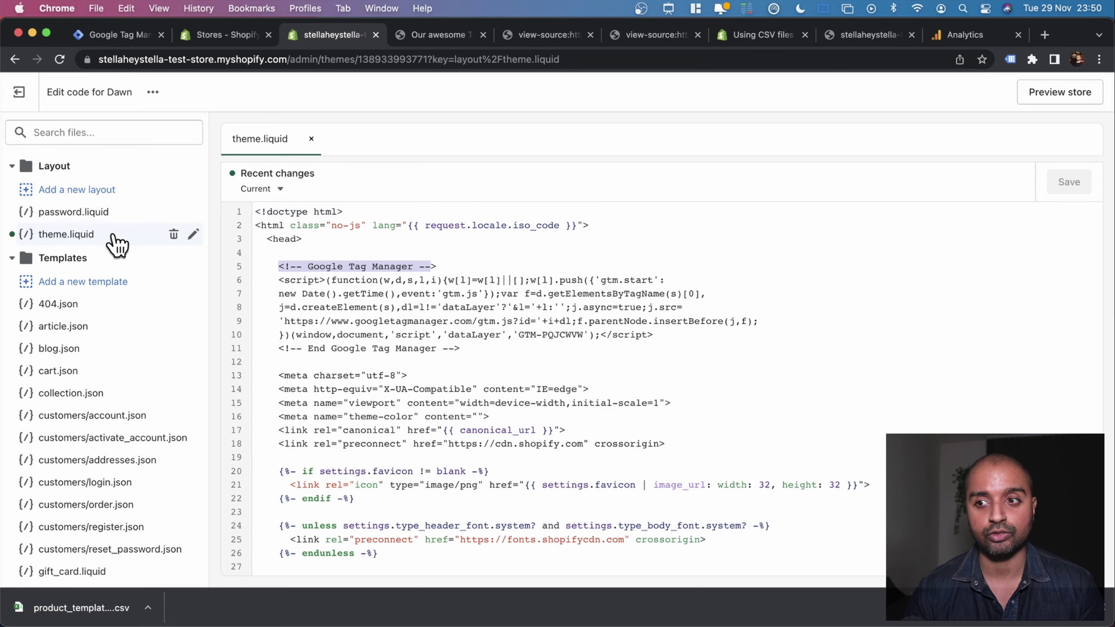
{"action": "left_click_drag", "start_coordinate": [480, 350], "coordinate": [257, 266]}
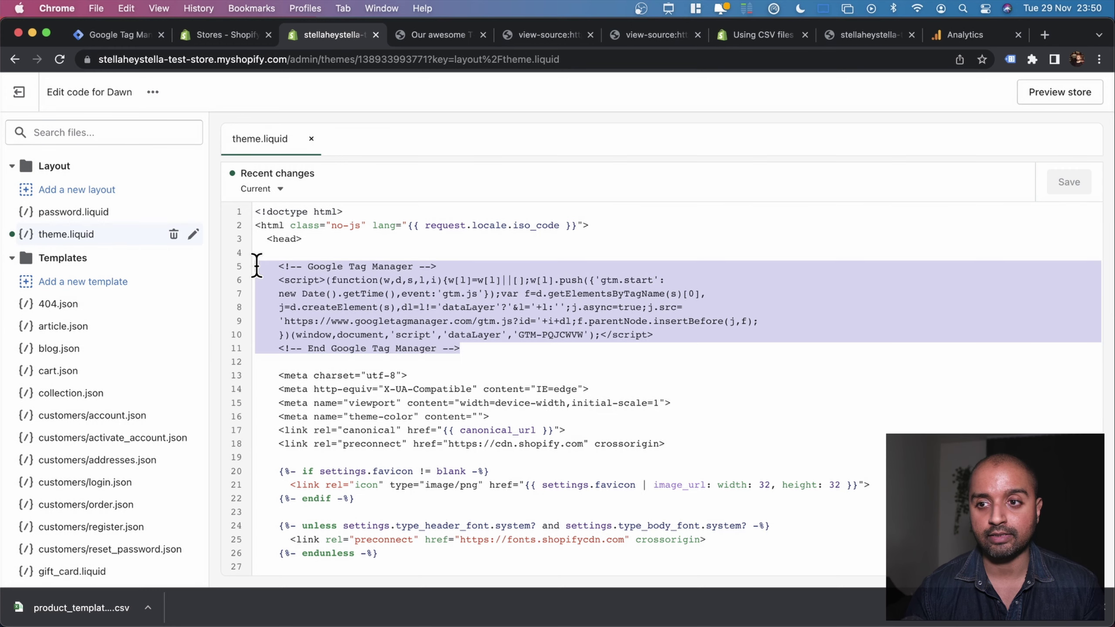
{"action": "left_click", "coordinate": [467, 35]}
{"action": "left_click", "coordinate": [559, 36]}
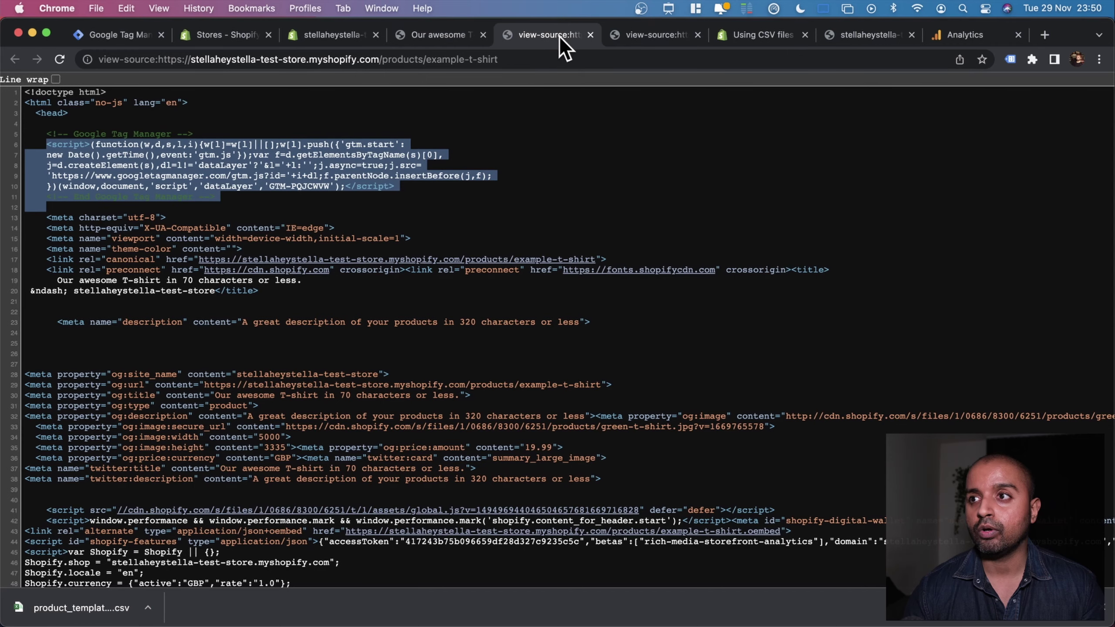
{"action": "left_click", "coordinate": [590, 35]}
{"action": "left_click", "coordinate": [591, 34]}
{"action": "left_click", "coordinate": [335, 37]}
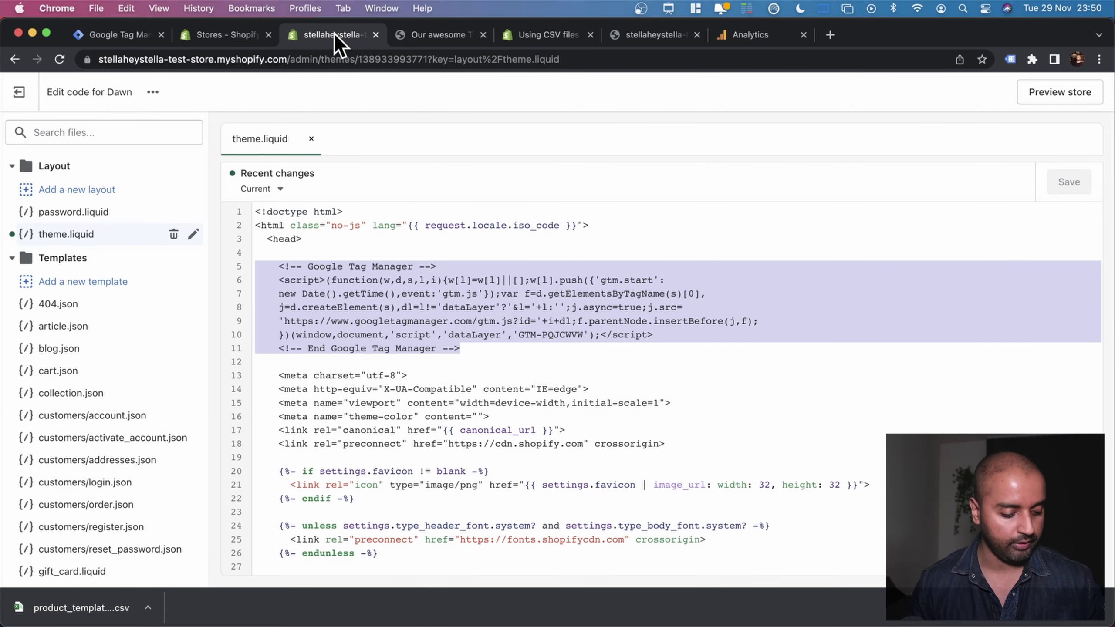
- Switch to the drawing whiteboard and sketch four roughly horizontal lines inside the Shopify box
{"action": "key", "text": "alt+super+a"}
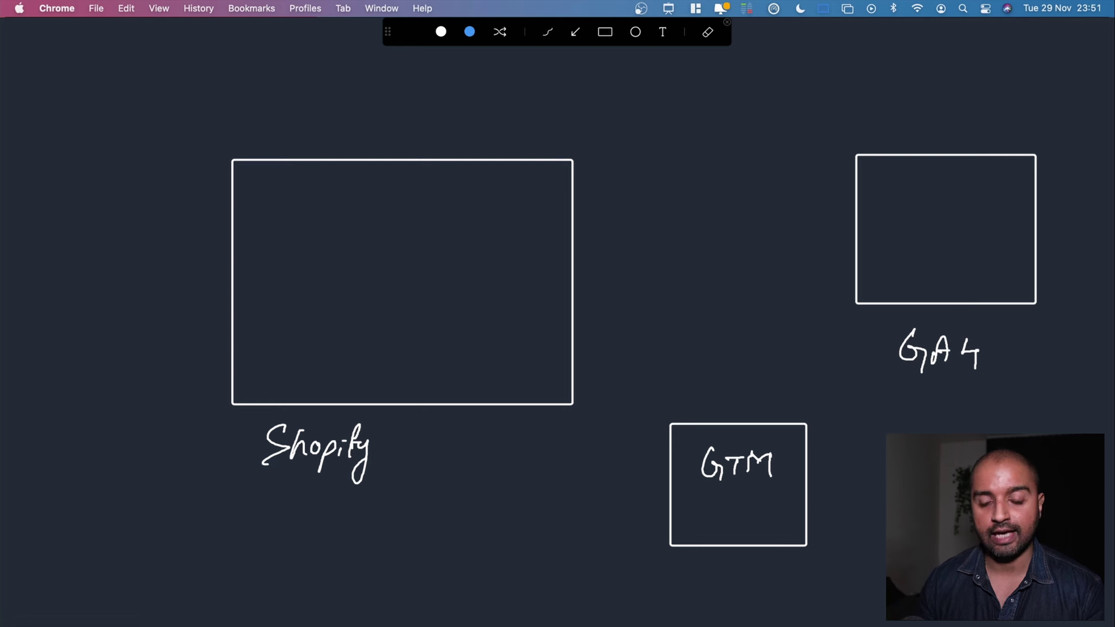
{"action": "left_click_drag", "start_coordinate": [353, 220], "coordinate": [465, 208]}
{"action": "left_click_drag", "start_coordinate": [350, 240], "coordinate": [455, 230]}
{"action": "left_click_drag", "start_coordinate": [347, 273], "coordinate": [448, 257]}
{"action": "left_click_drag", "start_coordinate": [345, 301], "coordinate": [452, 286]}
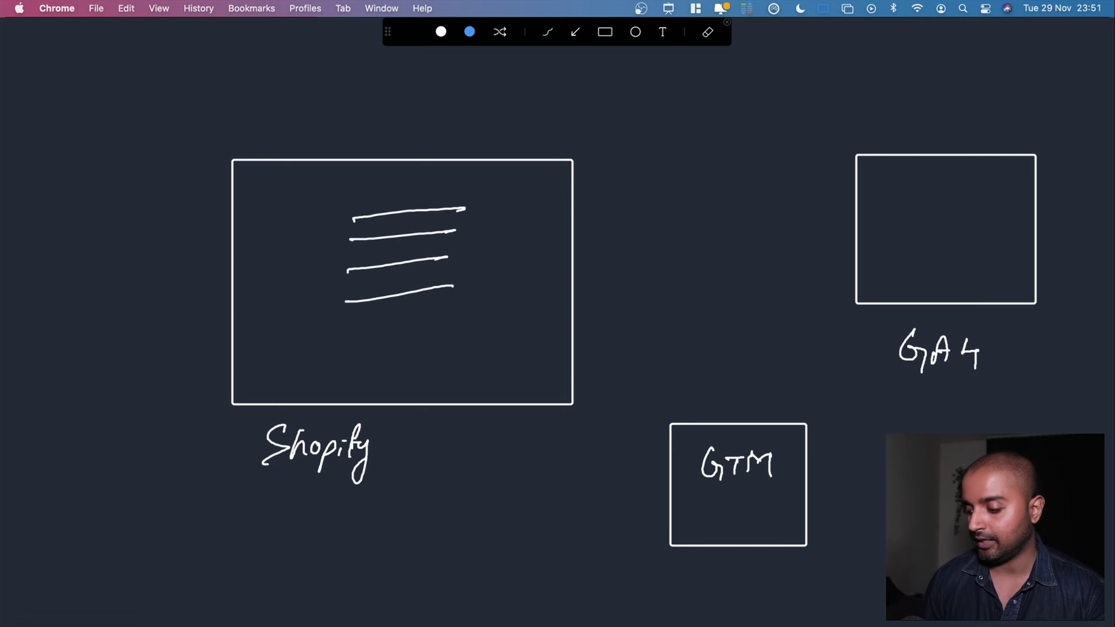
- Sketch three lines inside the GA4 box and draw arrows from Shopify towards GTM and from GTM towards GA4
{"action": "left_click_drag", "start_coordinate": [911, 200], "coordinate": [987, 195]}
{"action": "left_click_drag", "start_coordinate": [924, 226], "coordinate": [990, 220]}
{"action": "left_click_drag", "start_coordinate": [918, 252], "coordinate": [974, 248]}
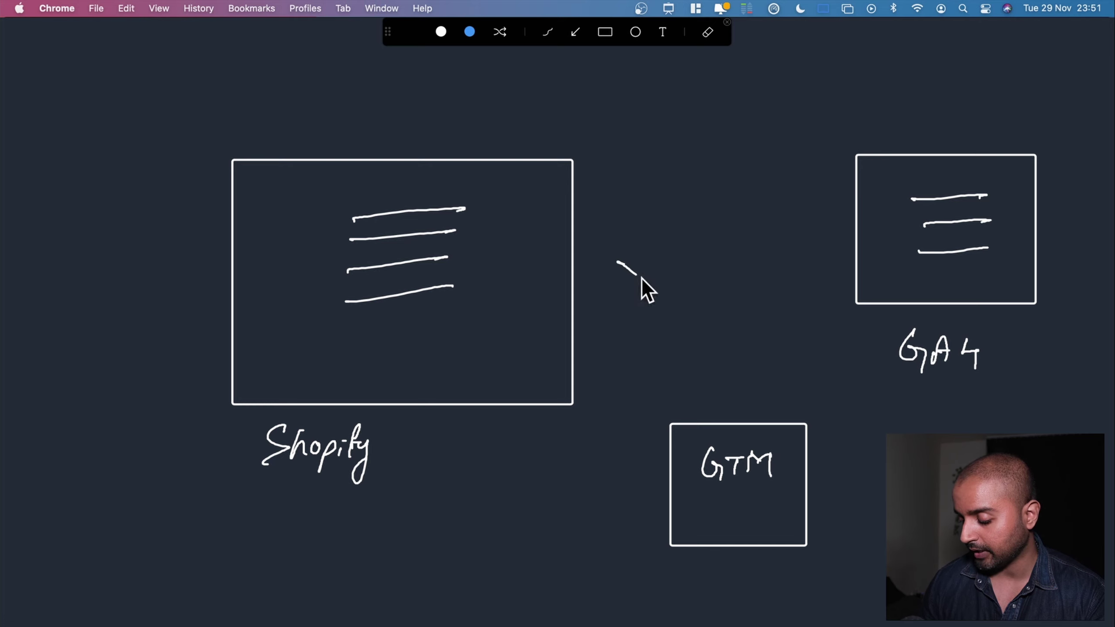
{"action": "left_click_drag", "start_coordinate": [642, 277], "coordinate": [737, 356]}
{"action": "left_click_drag", "start_coordinate": [824, 270], "coordinate": [784, 353]}
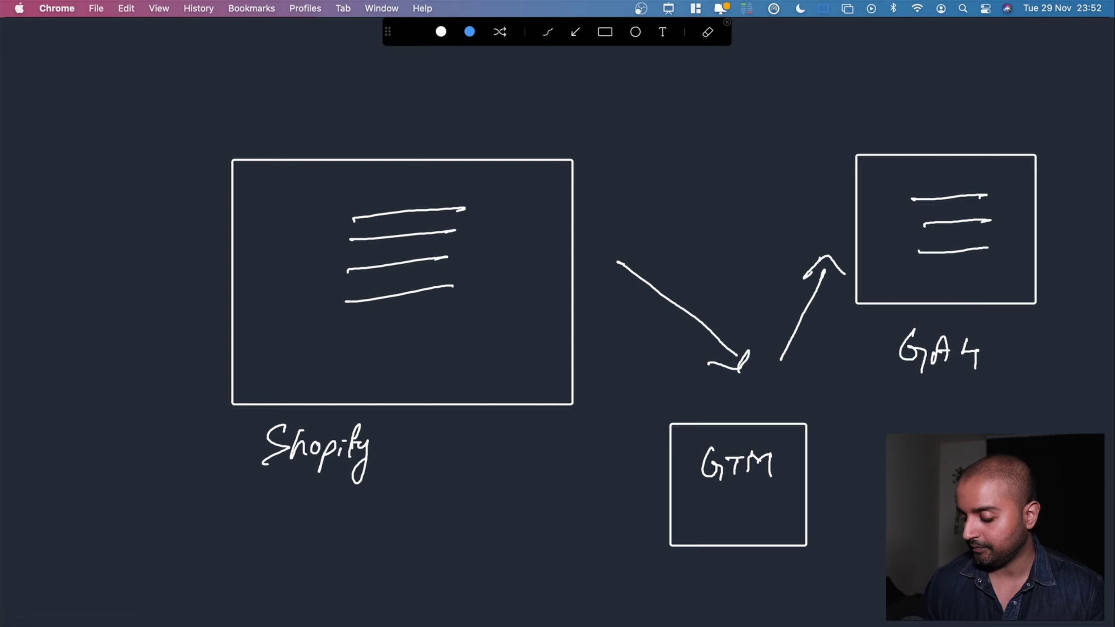
- Draw an underline beneath the GTM box and another beneath the GA4 label on the whiteboard
{"action": "left_click_drag", "start_coordinate": [698, 561], "coordinate": [804, 556]}
{"action": "left_click_drag", "start_coordinate": [903, 383], "coordinate": [978, 383]}
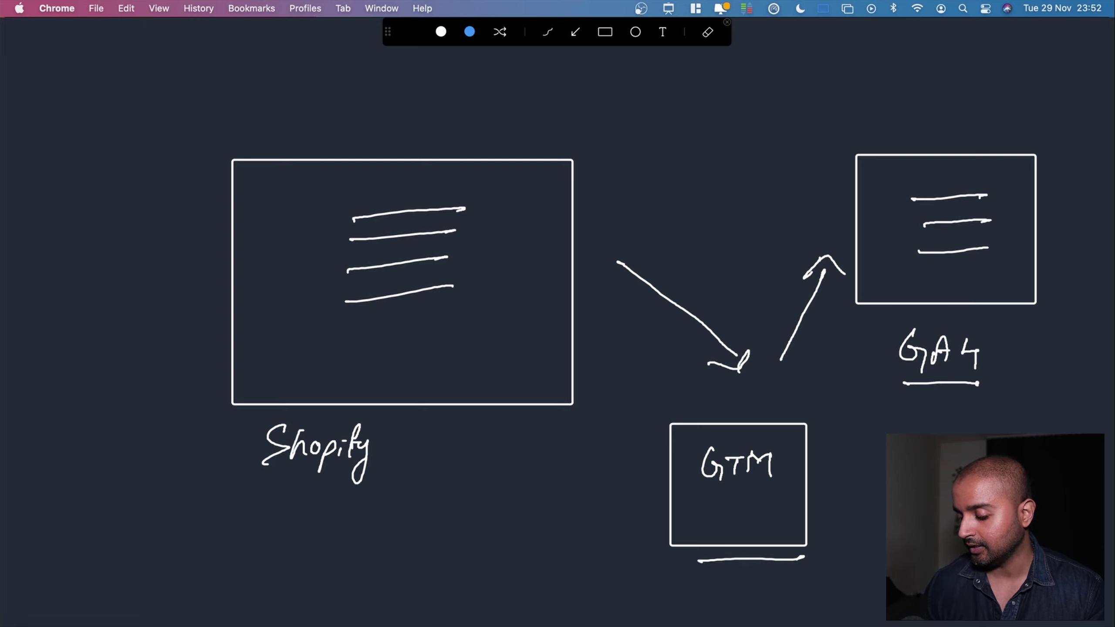
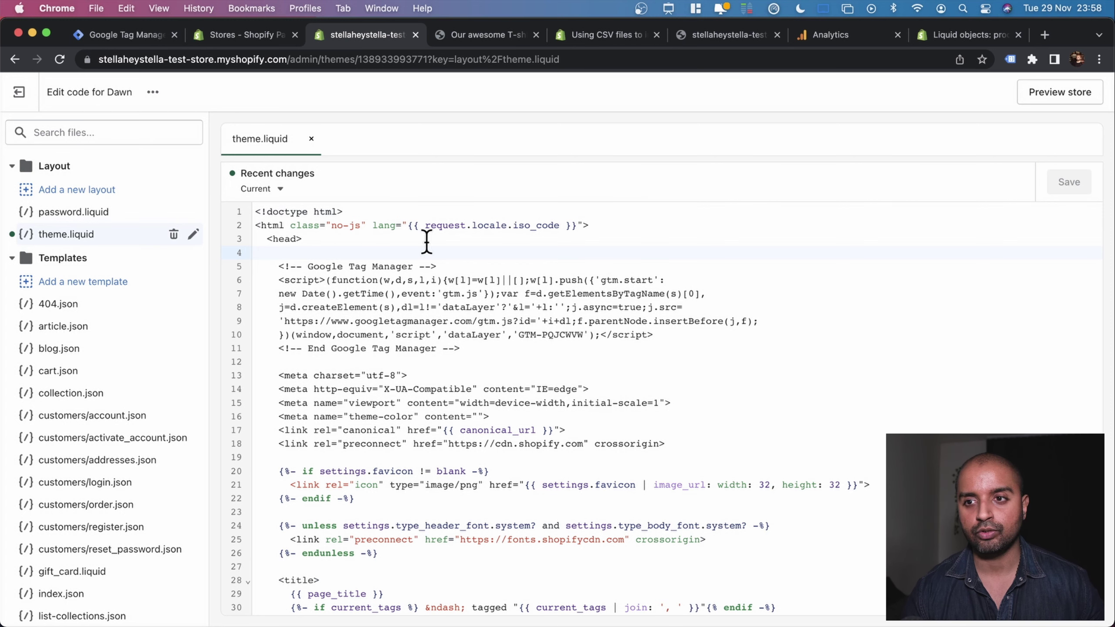
- View the Example T-Shirt store page, then examine the properties and sample JSON in Shopify's Liquid product object reference
{"action": "left_click", "coordinate": [459, 35]}
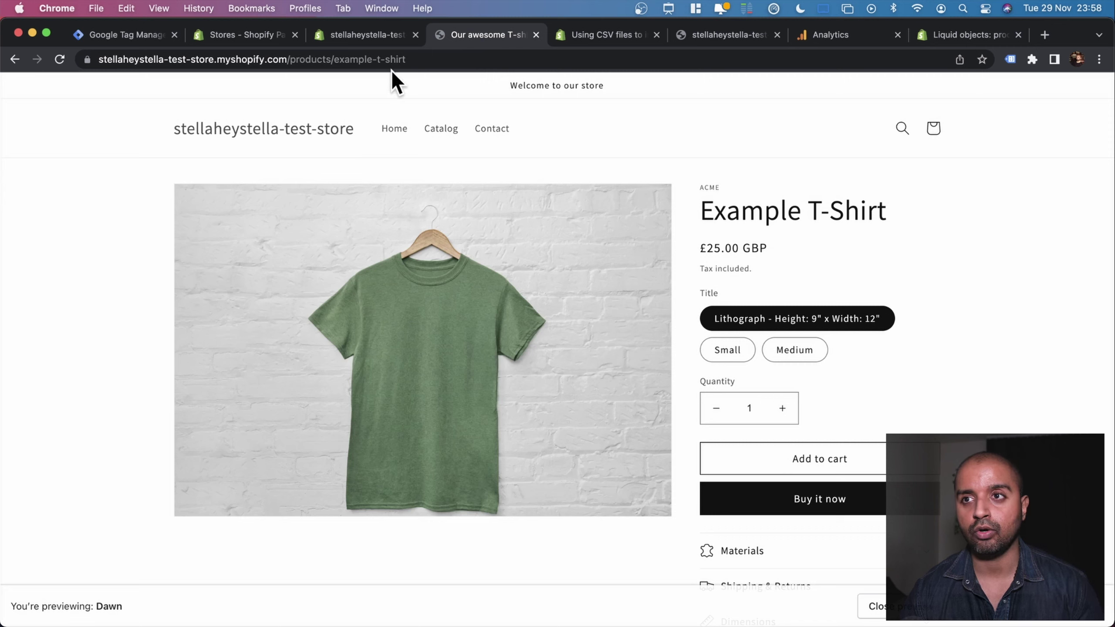
{"action": "left_click", "coordinate": [964, 38]}
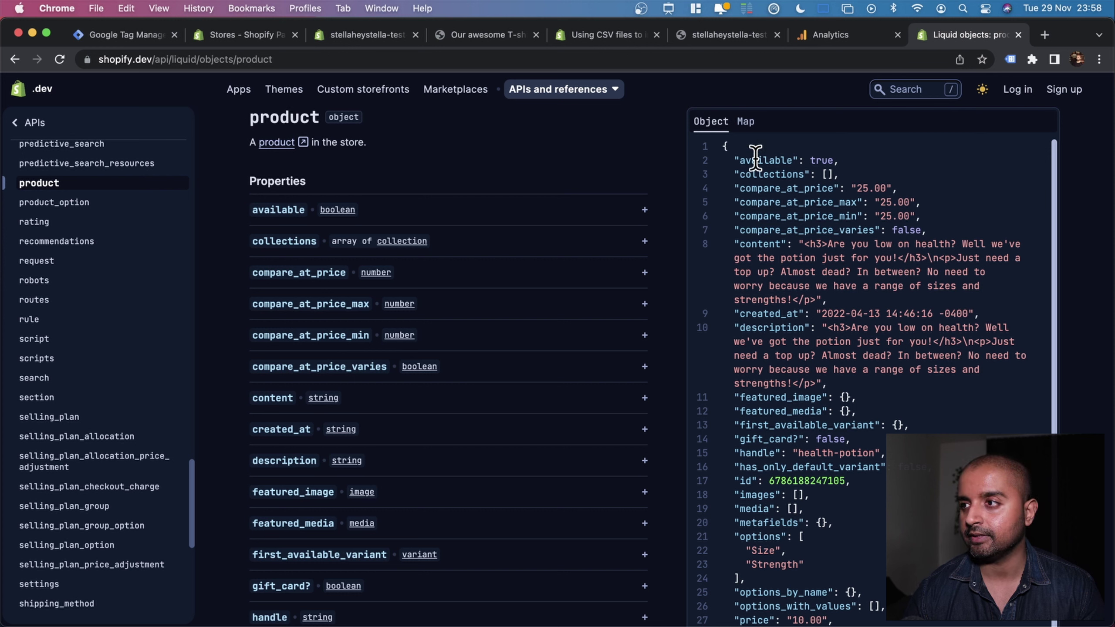
{"action": "scroll", "coordinate": [766, 445], "scroll_direction": "down", "scroll_amount": 2}
{"action": "scroll", "coordinate": [766, 445], "scroll_direction": "down", "scroll_amount": 3}
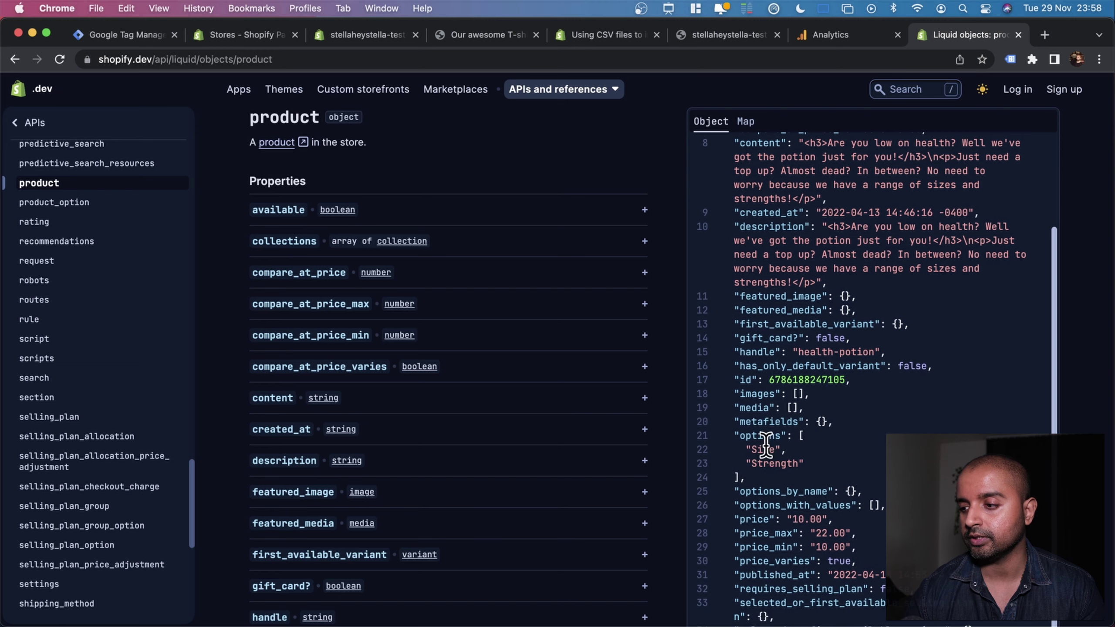
{"action": "scroll", "coordinate": [778, 360], "scroll_direction": "down", "scroll_amount": 2}
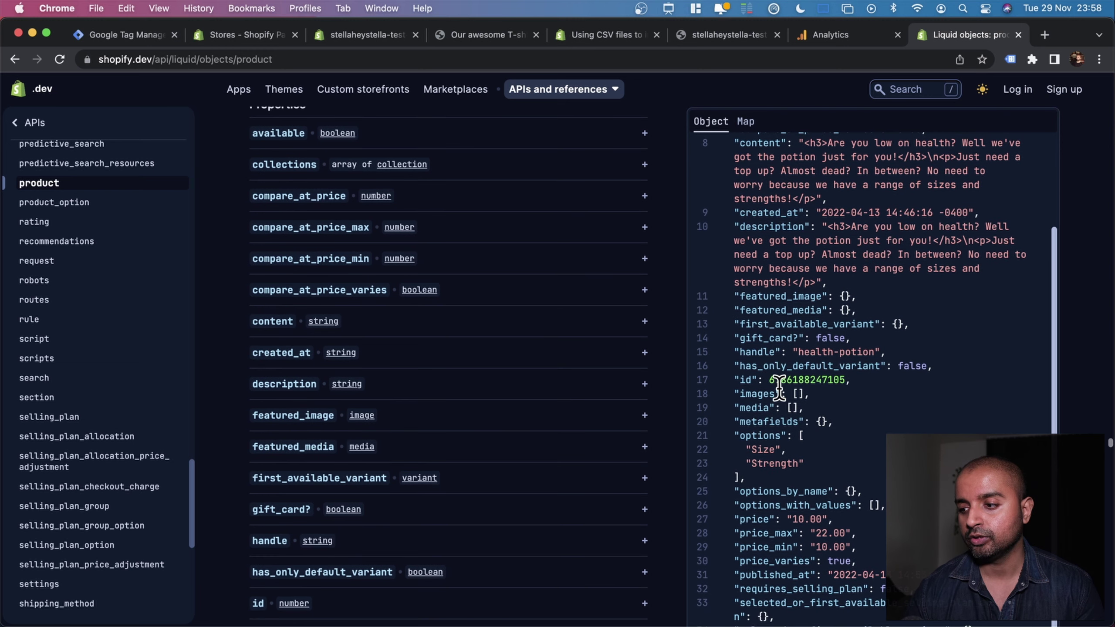
{"action": "scroll", "coordinate": [777, 364], "scroll_direction": "up", "scroll_amount": 4}
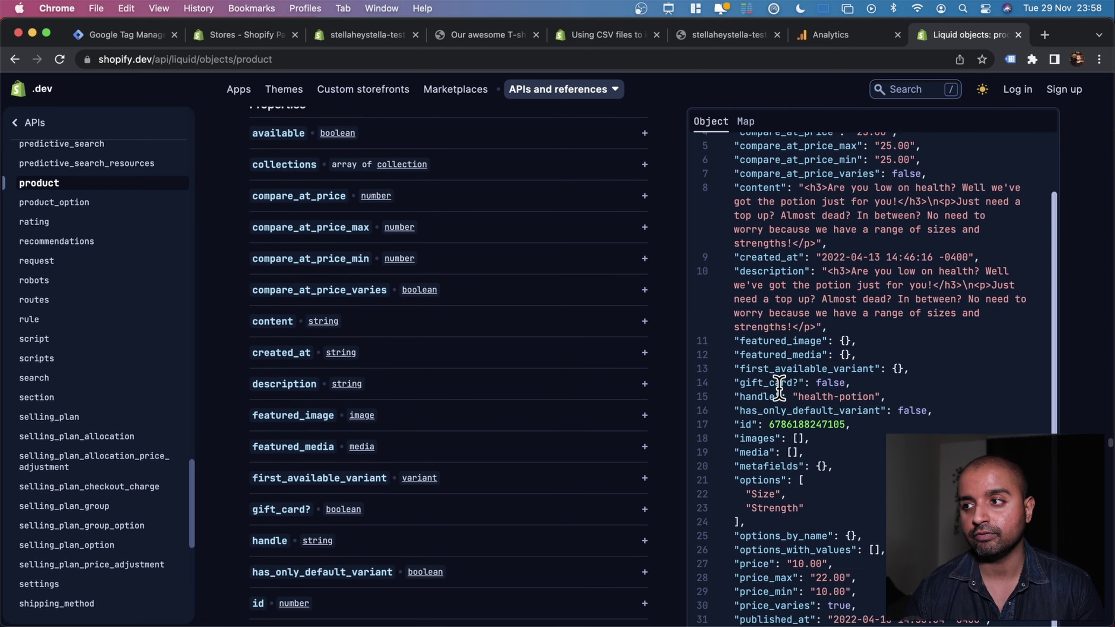
- Revisit the Example T-Shirt page, then highlight the id value in the Liquid product object's sample JSON
{"action": "left_click", "coordinate": [481, 37]}
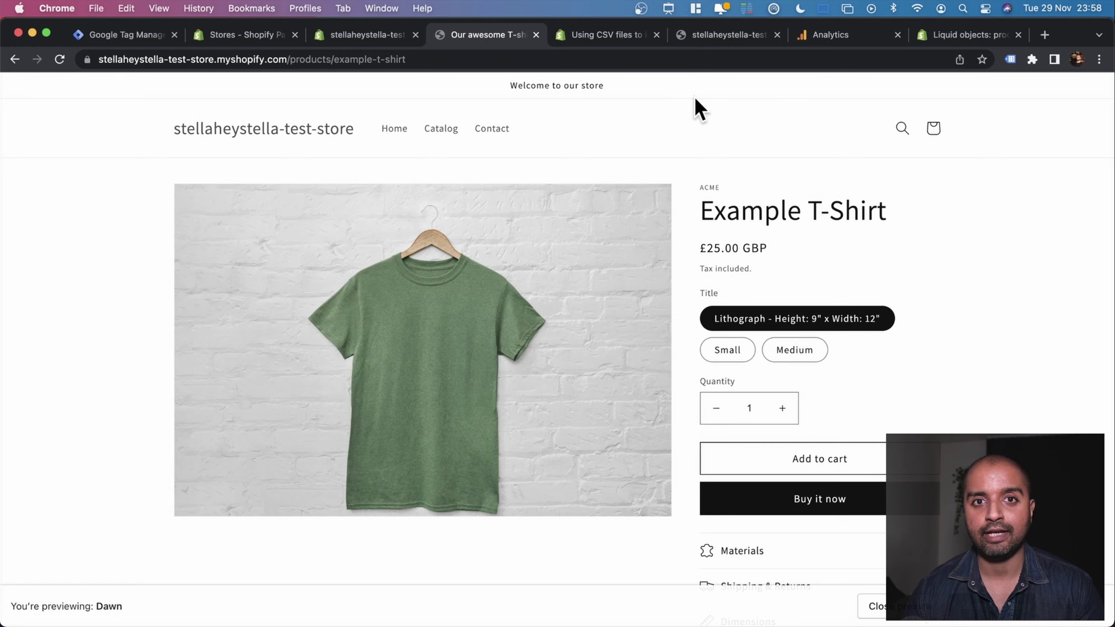
{"action": "left_click", "coordinate": [964, 39]}
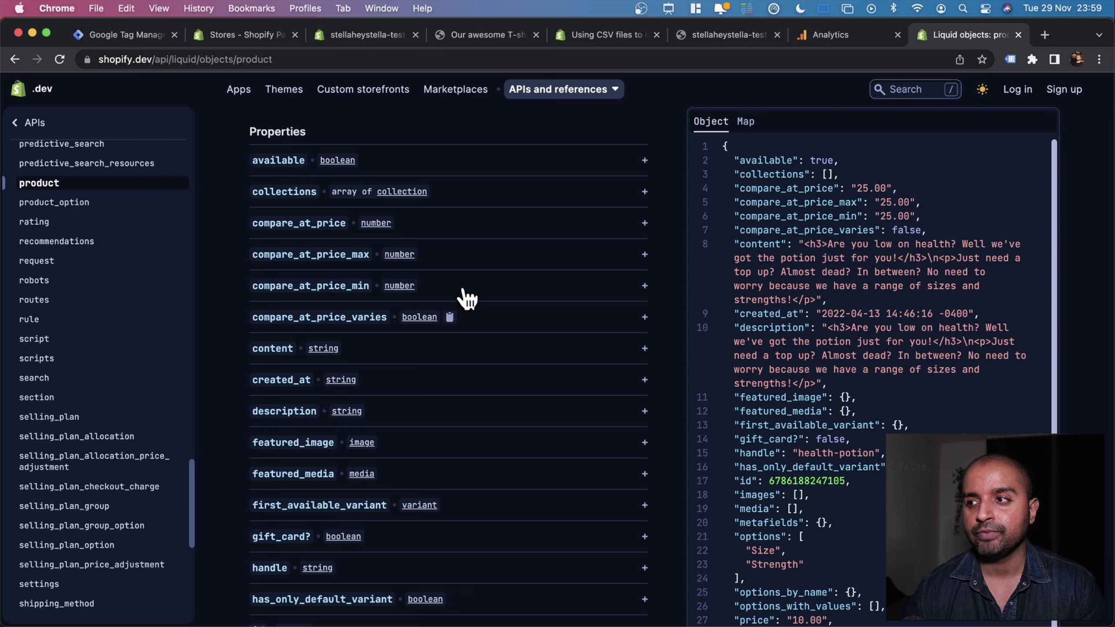
{"action": "scroll", "coordinate": [761, 278], "scroll_direction": "down", "scroll_amount": 3}
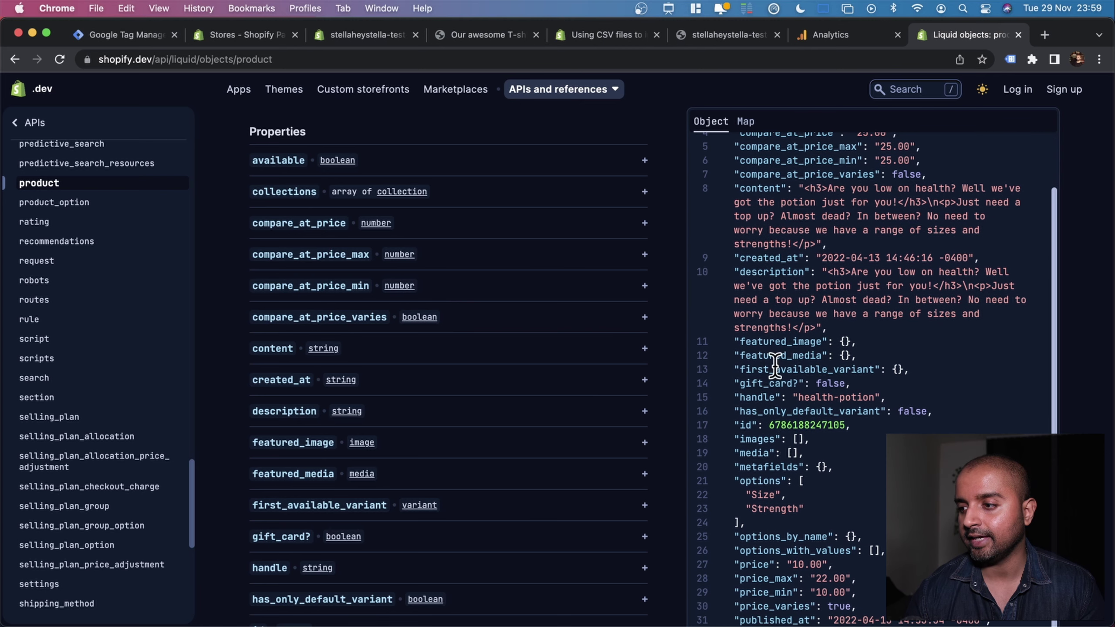
{"action": "double_click", "coordinate": [790, 424]}
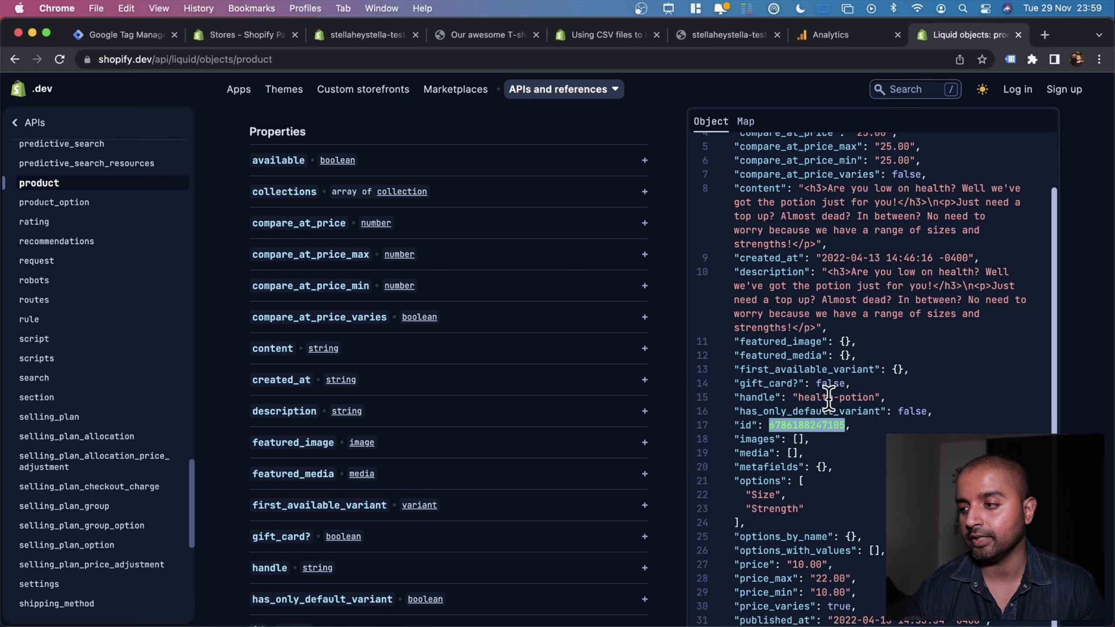
- Compare the Example T-Shirt page with the head section of theme.liquid and the Liquid product object reference
{"action": "left_click", "coordinate": [469, 33]}
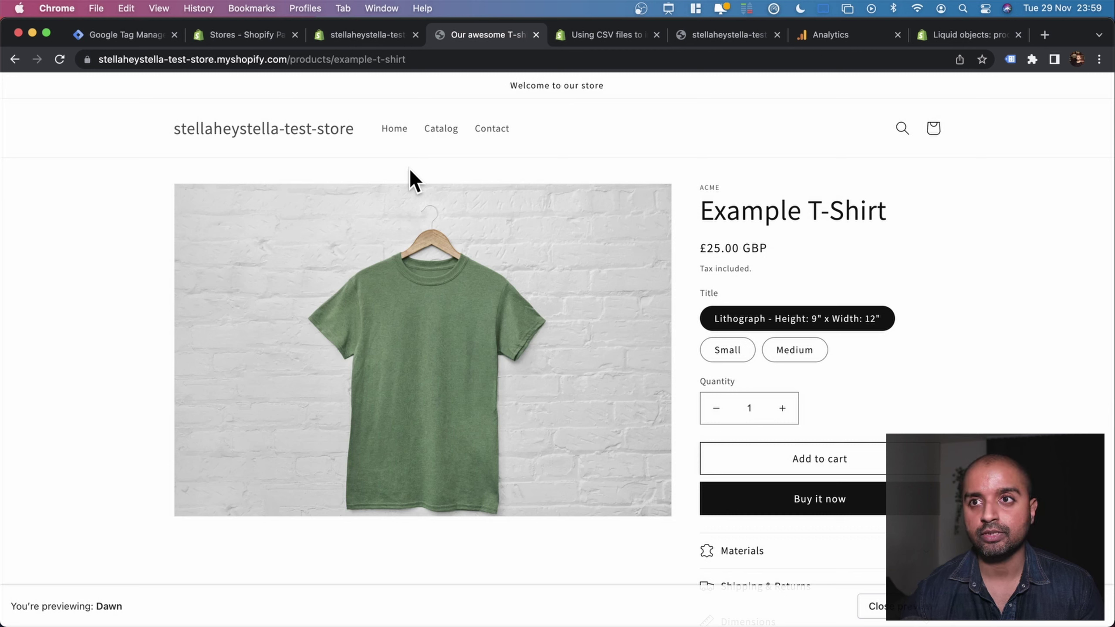
{"action": "left_click", "coordinate": [359, 35]}
{"action": "left_click", "coordinate": [300, 253]}
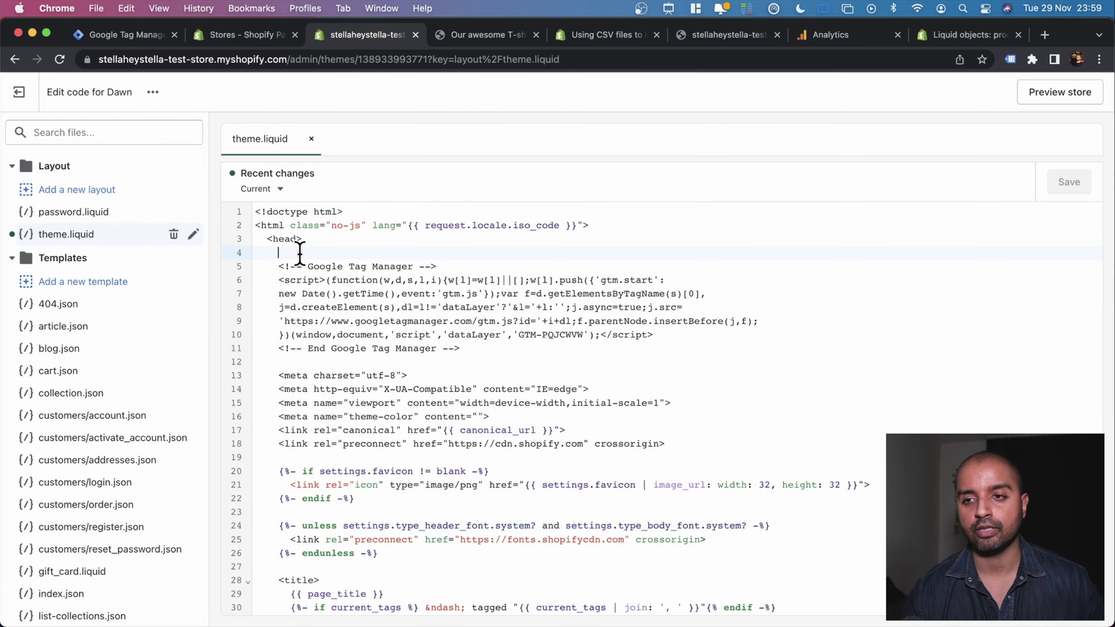
{"action": "left_click", "coordinate": [963, 35]}
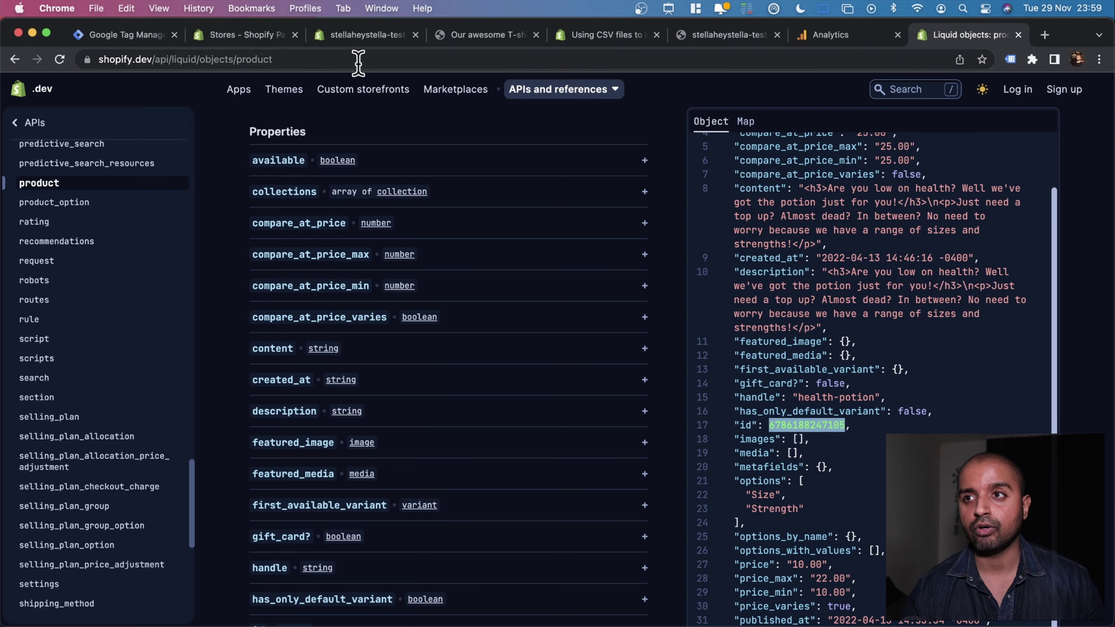
{"action": "left_click", "coordinate": [462, 36]}
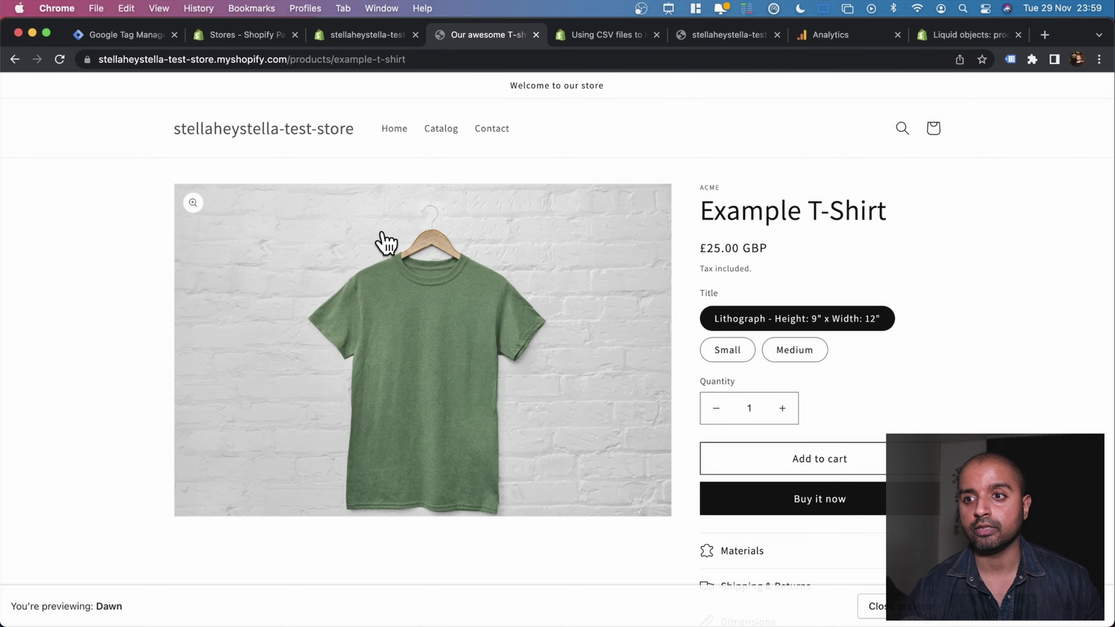
- Exit to the store's themes, reopen the Dawn theme's code at theme.liquid and highlight its Google Tag Manager snippet
{"action": "left_click", "coordinate": [360, 30]}
{"action": "left_click", "coordinate": [18, 92]}
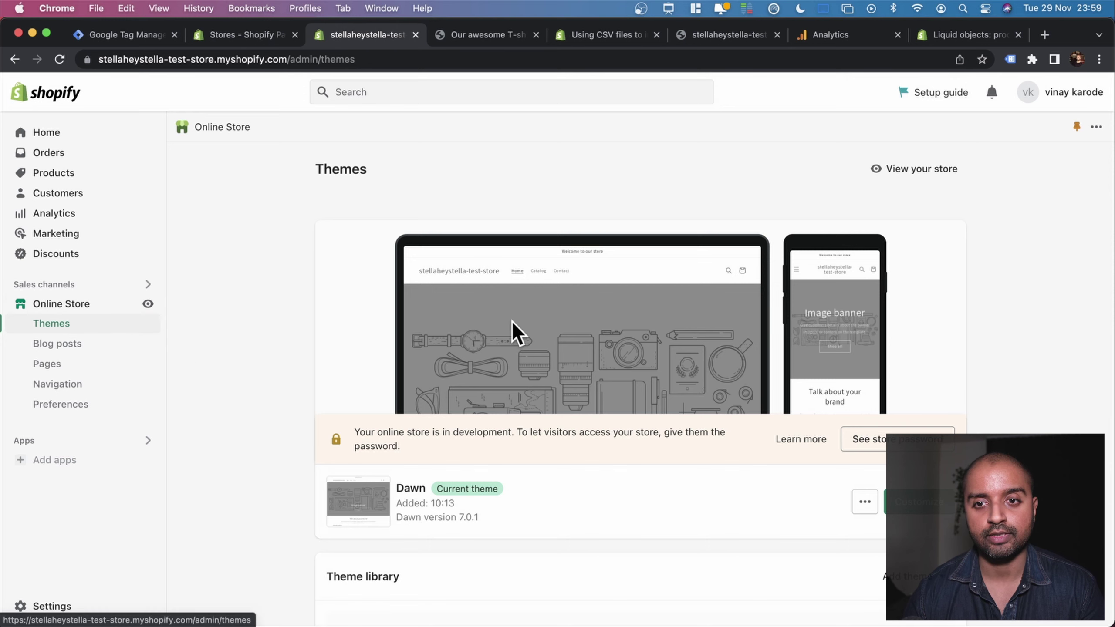
{"action": "left_click", "coordinate": [865, 502]}
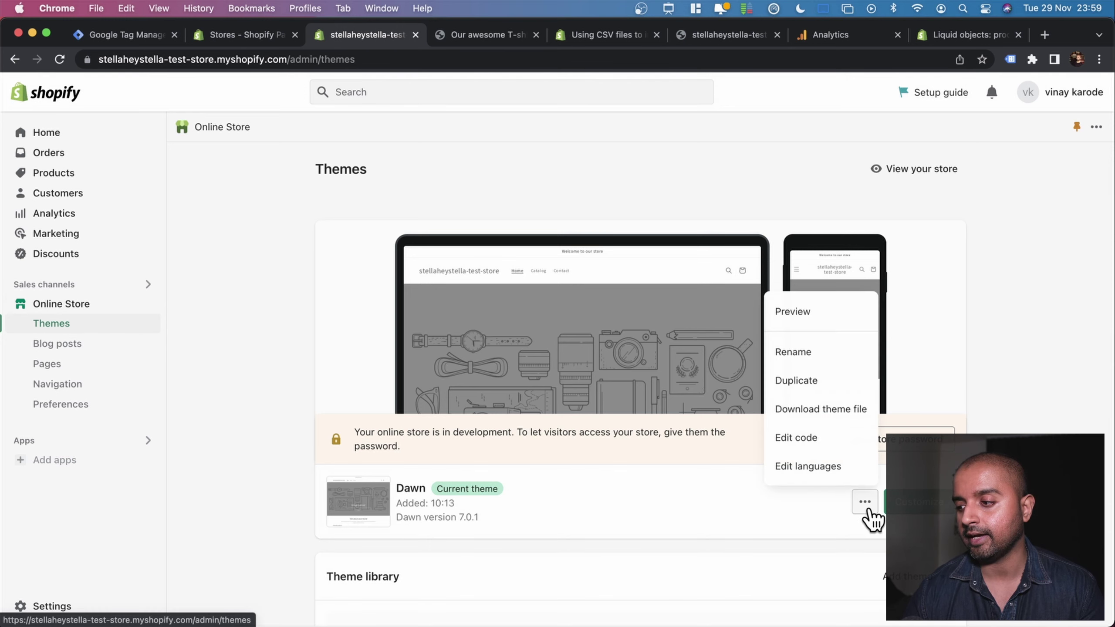
{"action": "left_click", "coordinate": [822, 446]}
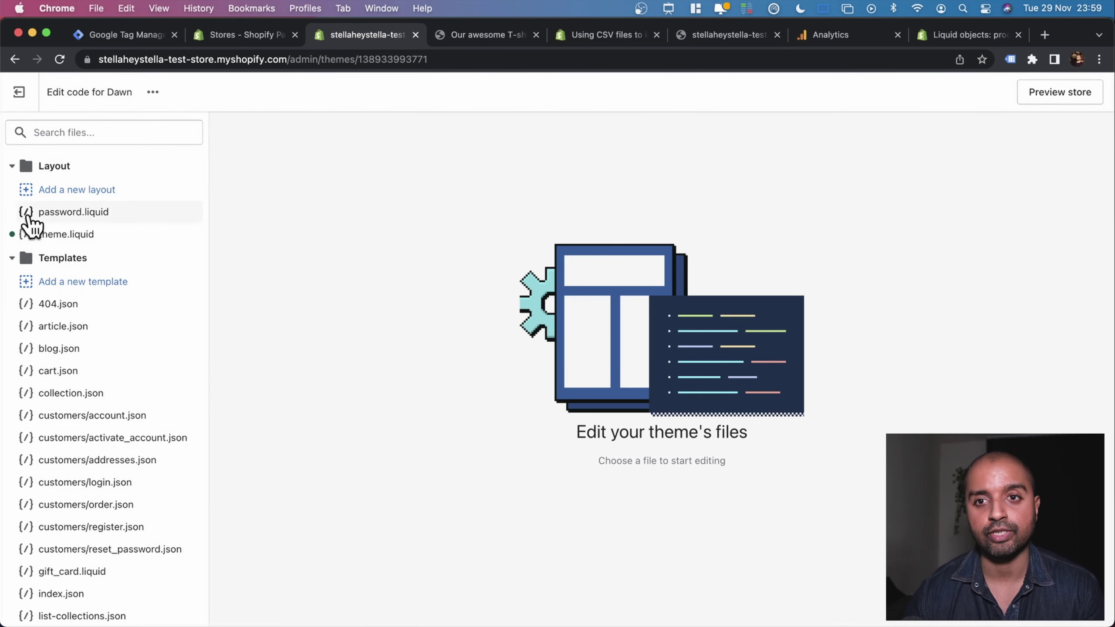
{"action": "left_click", "coordinate": [50, 233]}
{"action": "left_click_drag", "start_coordinate": [307, 266], "coordinate": [360, 349]}
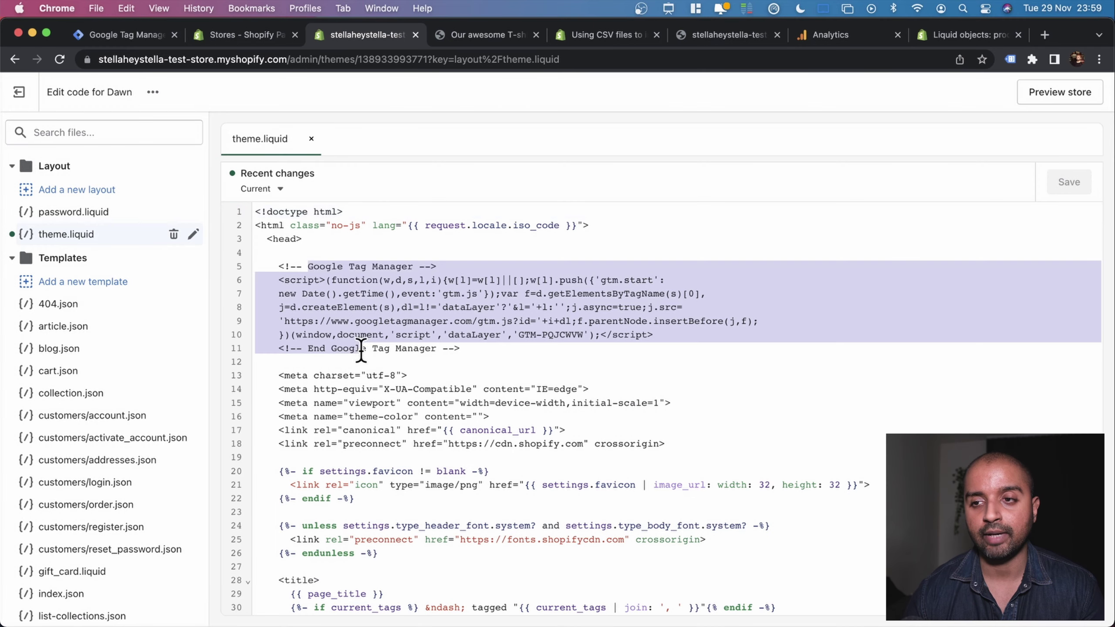
- Add blank lines above the Google Tag Manager snippet in theme.liquid and insert the Liquid output {{ product }} there
{"action": "left_click", "coordinate": [307, 252]}
{"action": "key", "text": "Return"}
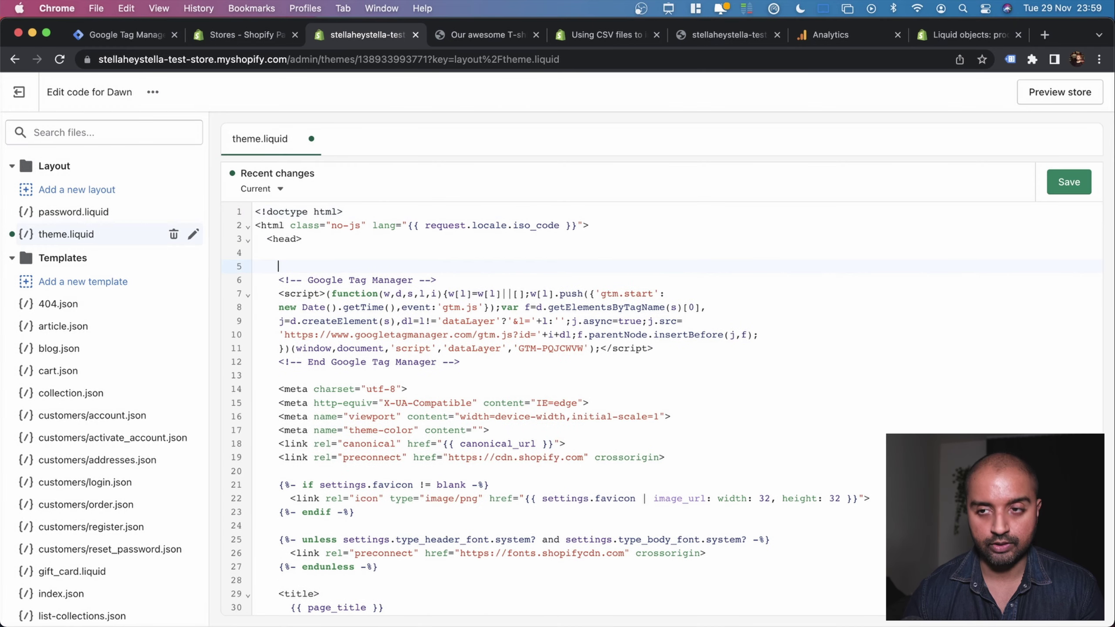
{"action": "key", "text": "Return"}
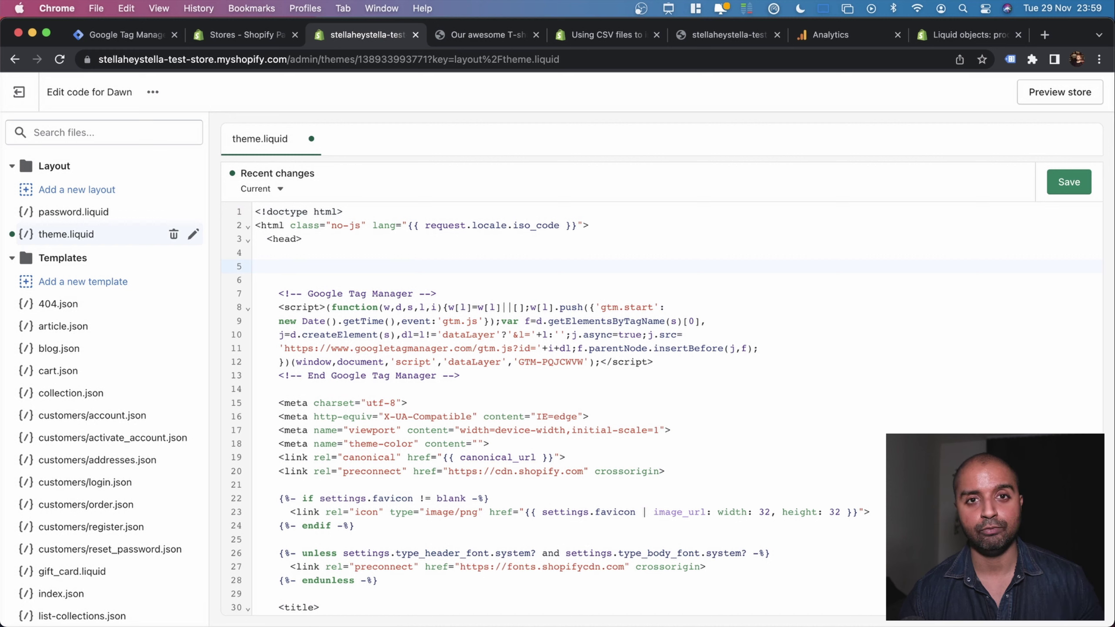
{"action": "type", "text": "{{ "}
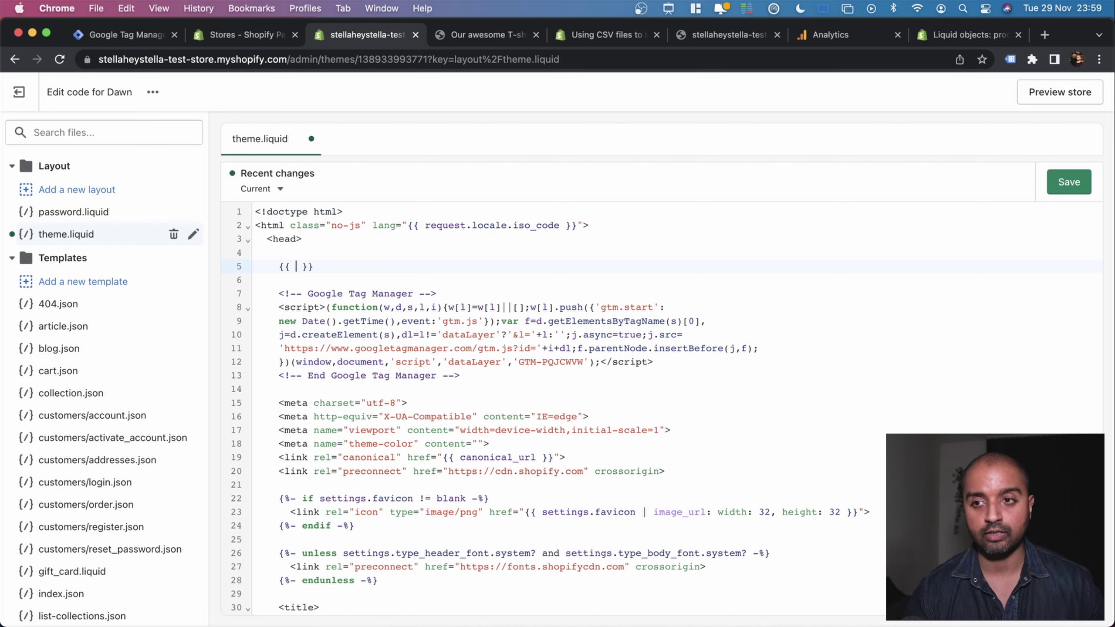
{"action": "type", "text": "produ"}
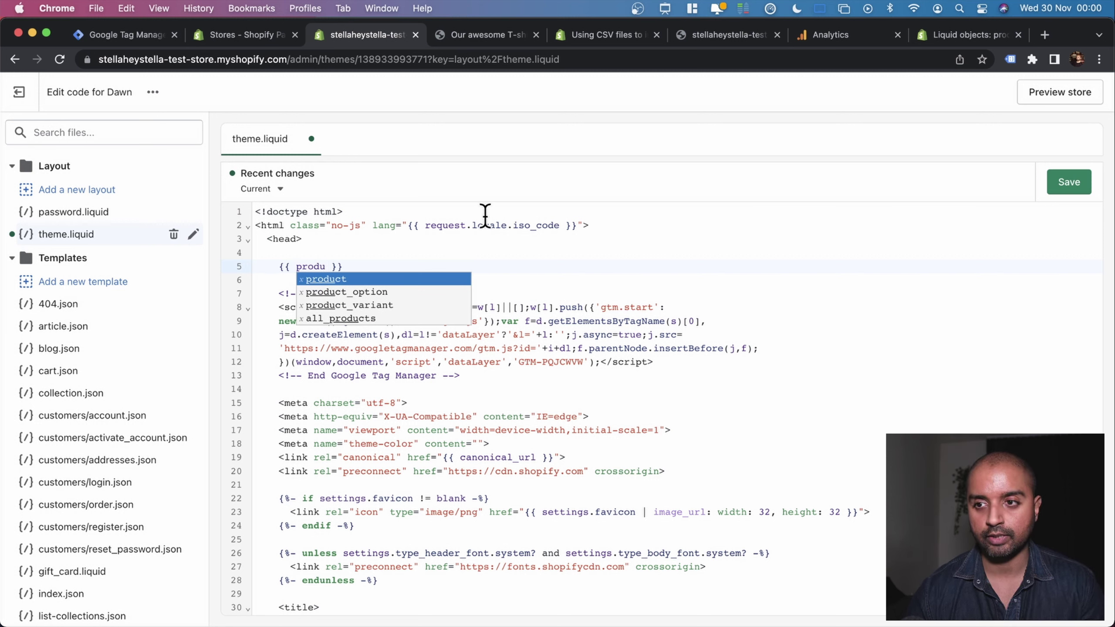
{"action": "key", "text": "Return"}
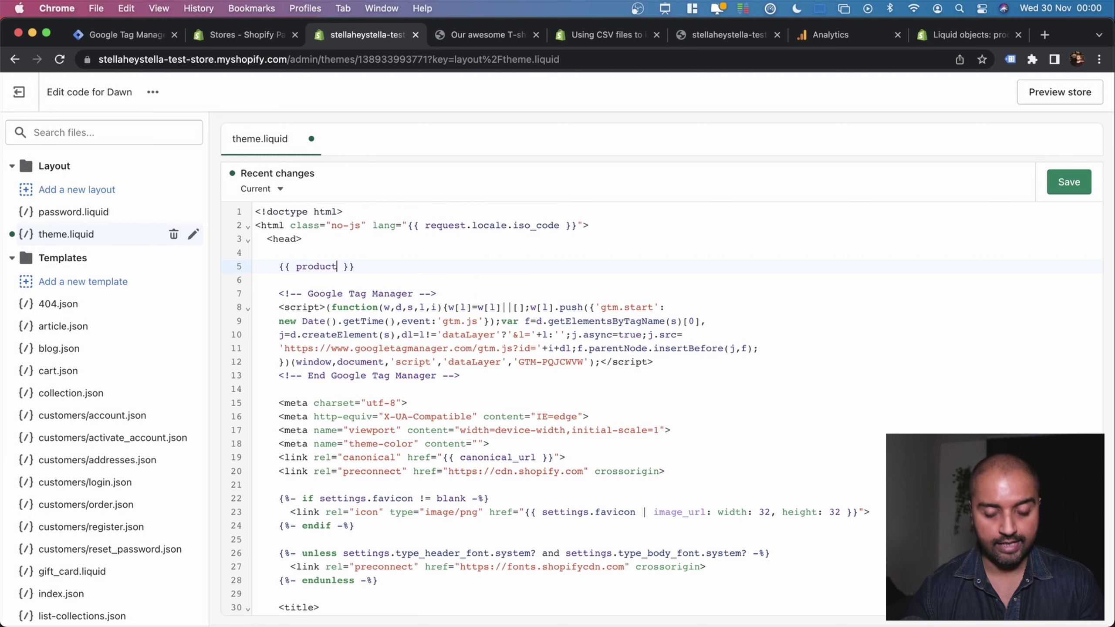
- Extend the Liquid output to {{ product.id }} by choosing the id property from the code suggestions
{"action": "type", "text": "."}
{"action": "key", "text": "Down"}
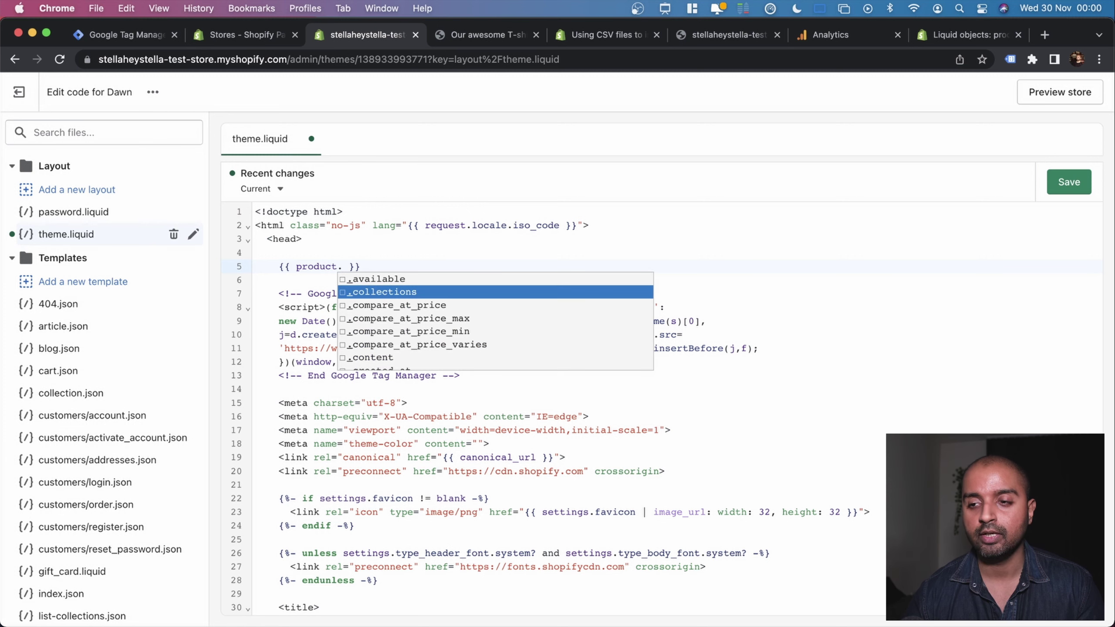
{"action": "key", "text": "Down"}
{"action": "key", "text": "Down"}
{"action": "key", "text": "Down"}
{"action": "key", "text": "Down"}
{"action": "key", "text": "Down"}
{"action": "key", "text": "Down"}
{"action": "key", "text": "Down"}
{"action": "key", "text": "Down"}
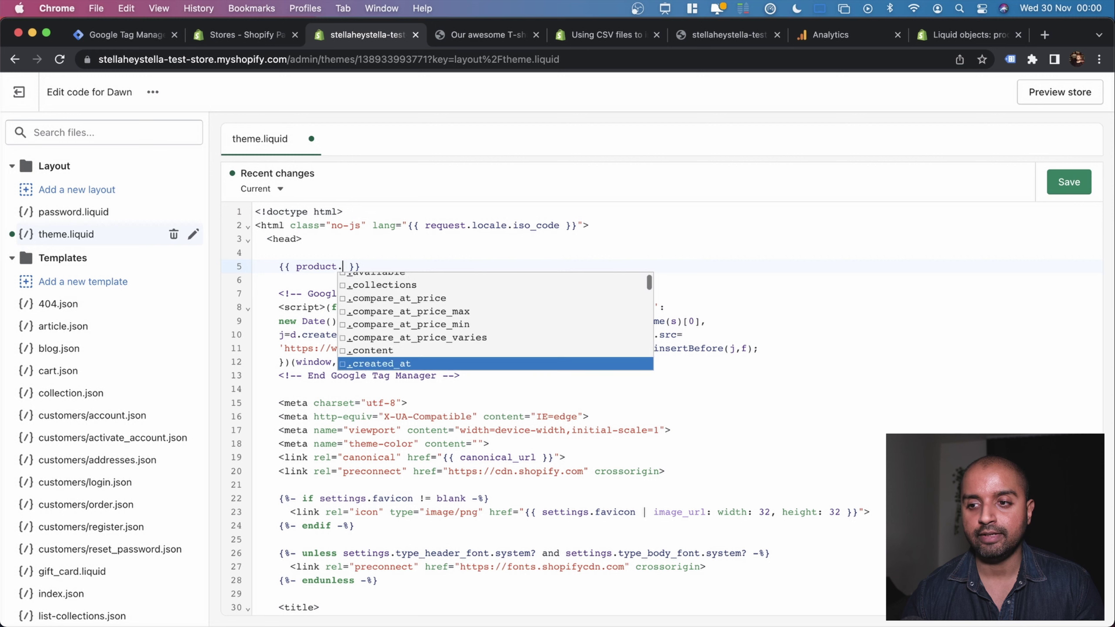
{"action": "key", "text": "Down"}
{"action": "key", "text": "Down"}
{"action": "key", "text": "Down"}
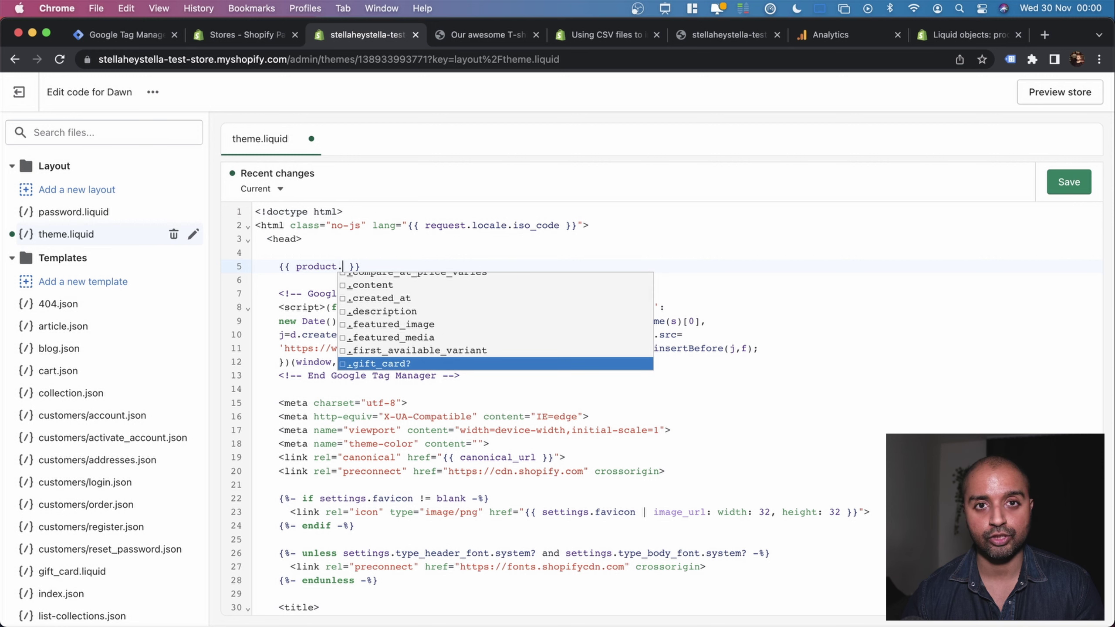
{"action": "key", "text": "Down"}
{"action": "key", "text": "Down"}
{"action": "key", "text": "Down"}
{"action": "key", "text": "Down"}
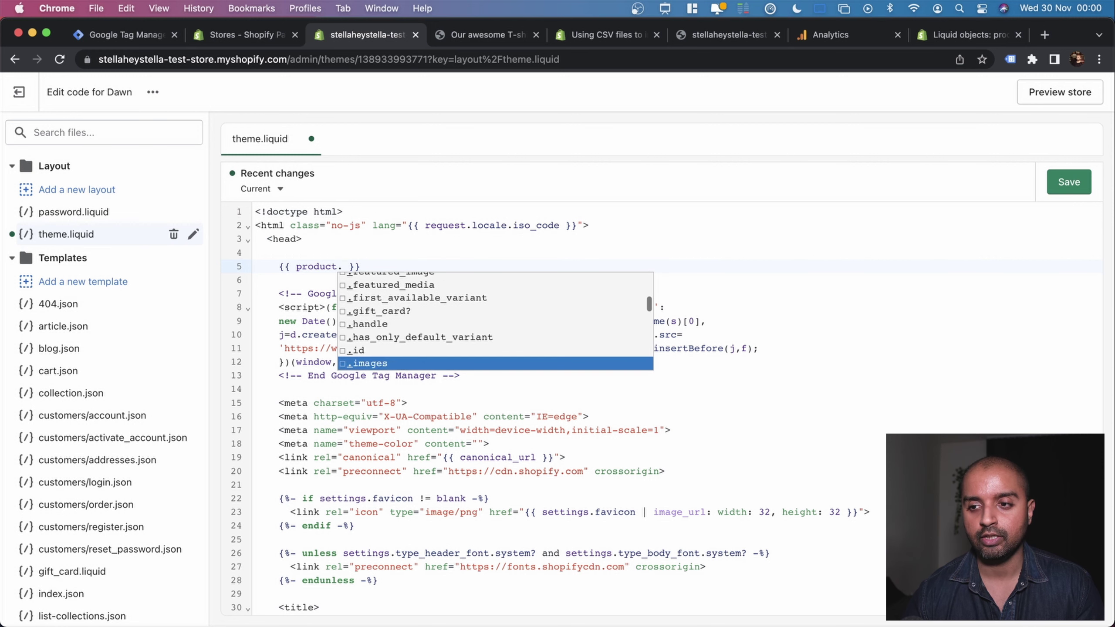
{"action": "key", "text": "Up"}
{"action": "key", "text": "Return"}
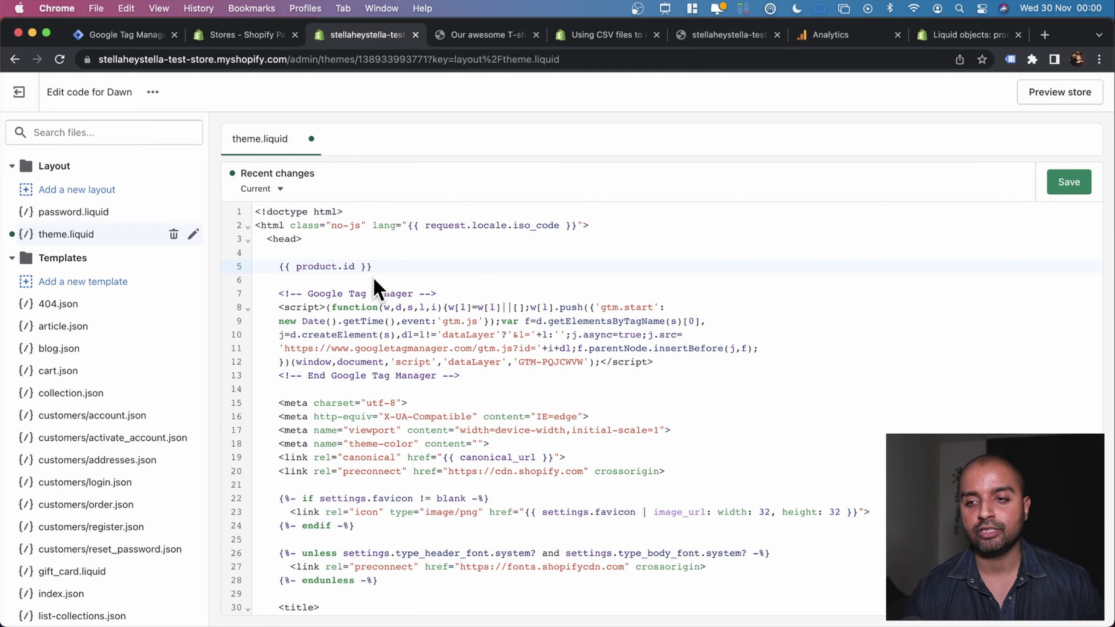
- Open the browser's developer console on the Example T-Shirt page and reduce the console area's height
{"action": "left_click", "coordinate": [476, 37]}
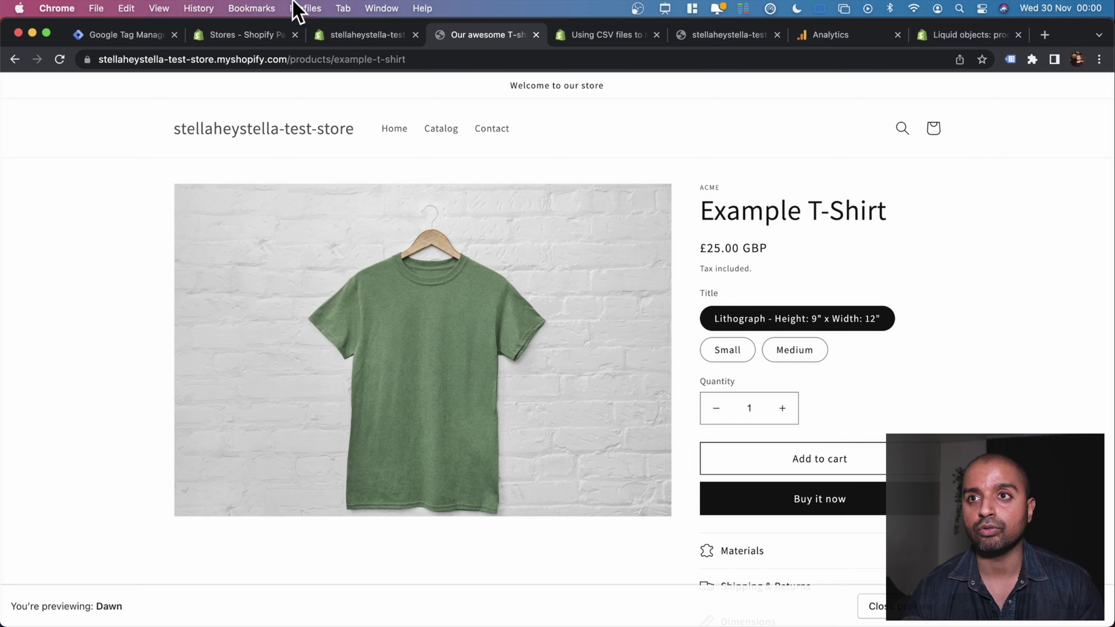
{"action": "left_click", "coordinate": [1099, 60]}
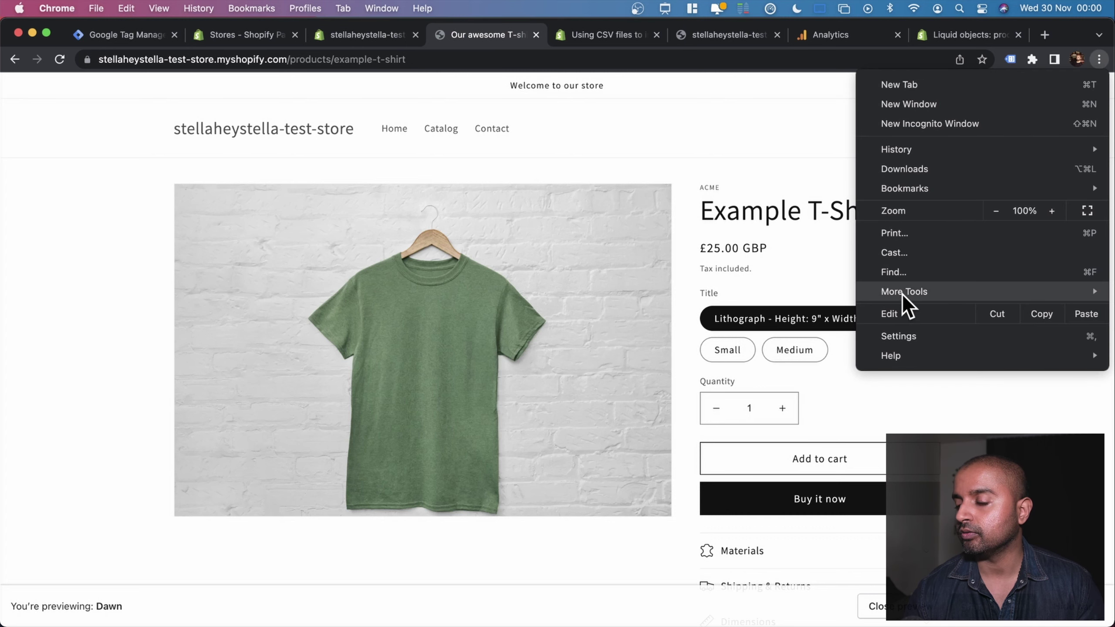
{"action": "mouse_move", "coordinate": [902, 294]}
{"action": "left_click", "coordinate": [720, 420]}
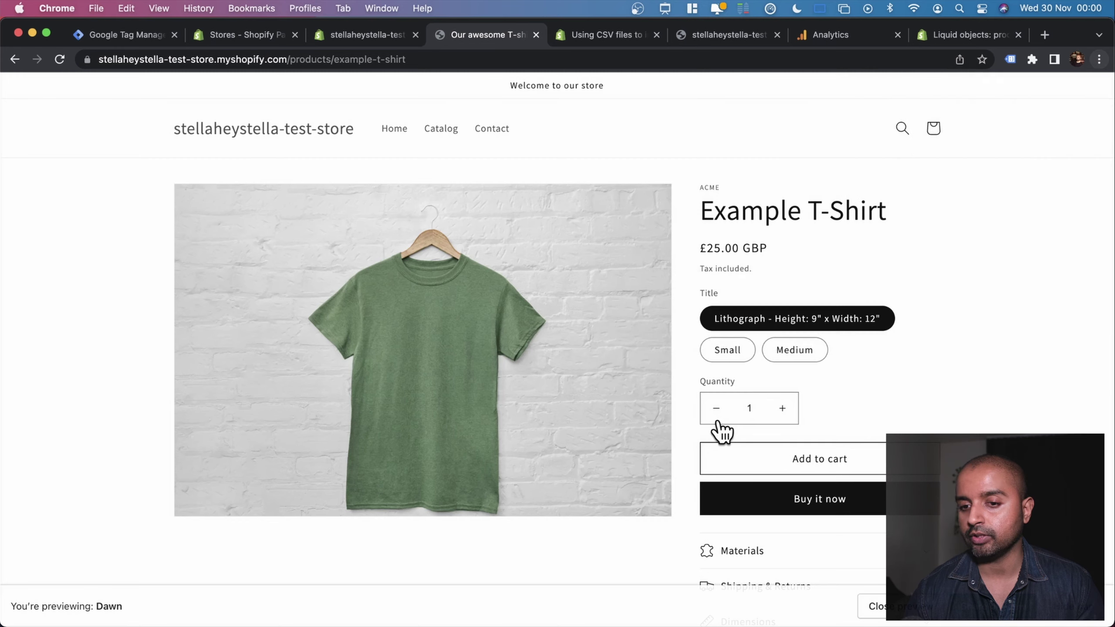
{"action": "left_click_drag", "start_coordinate": [607, 369], "coordinate": [617, 436]}
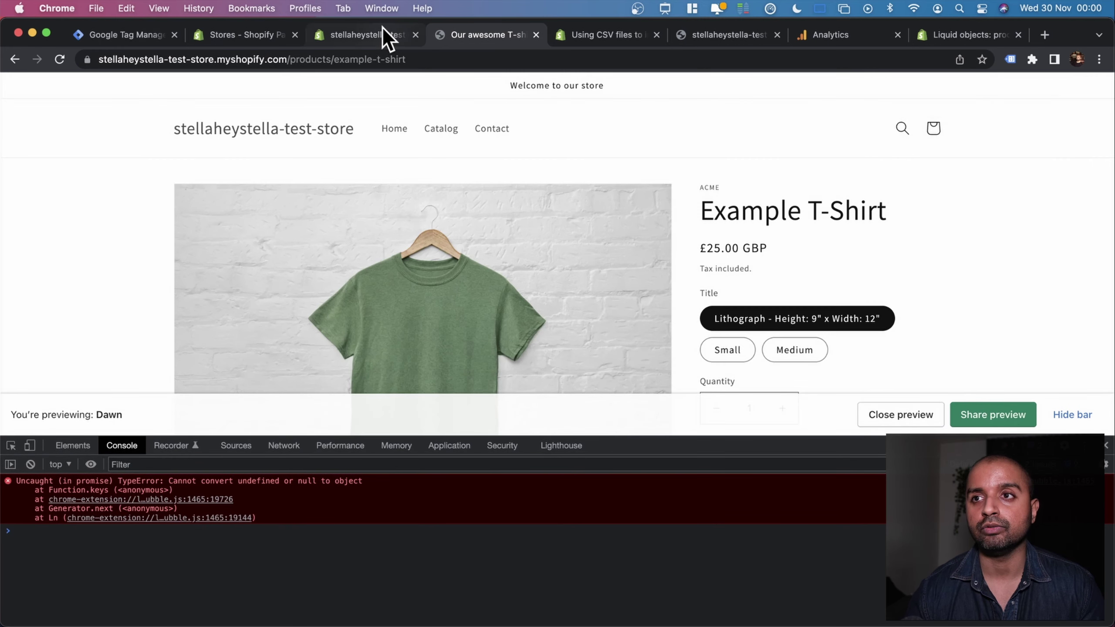
- Return to theme.liquid and insert console.log() in front of the {{ product.id }} output above the Google Tag Manager snippet
{"action": "left_click", "coordinate": [384, 35]}
{"action": "left_click", "coordinate": [280, 266]}
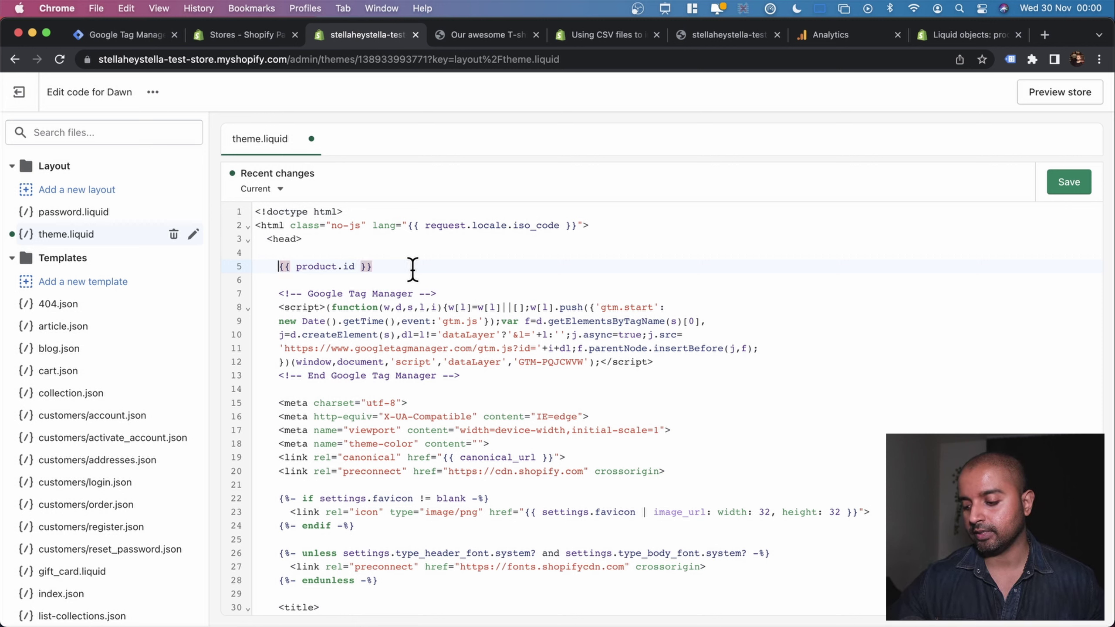
{"action": "type", "text": "console.lo"}
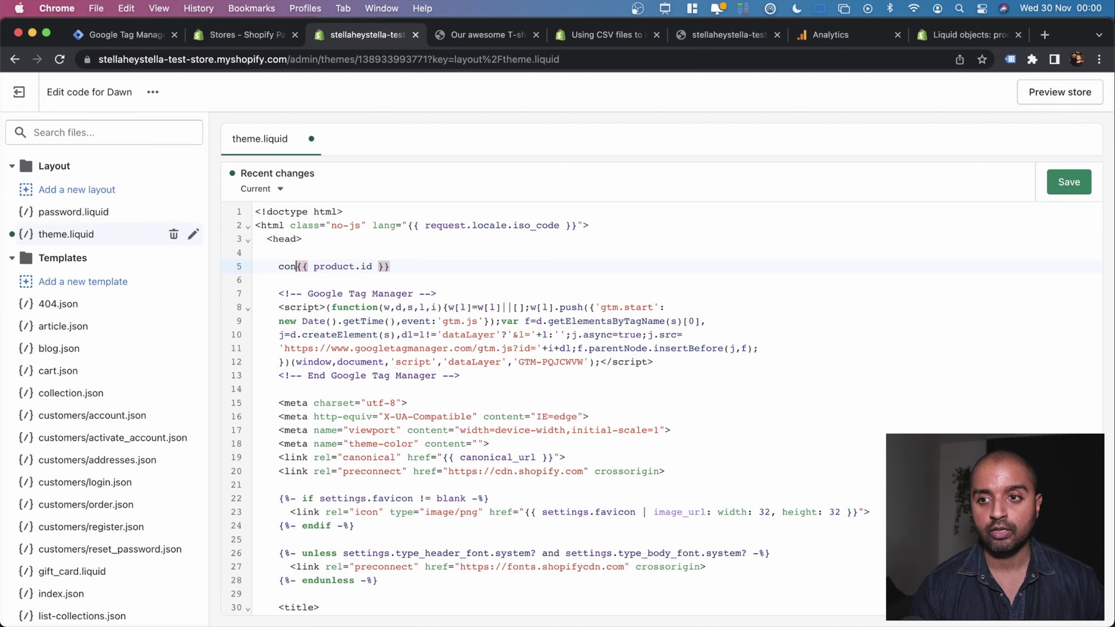
{"action": "type", "text": "g("}
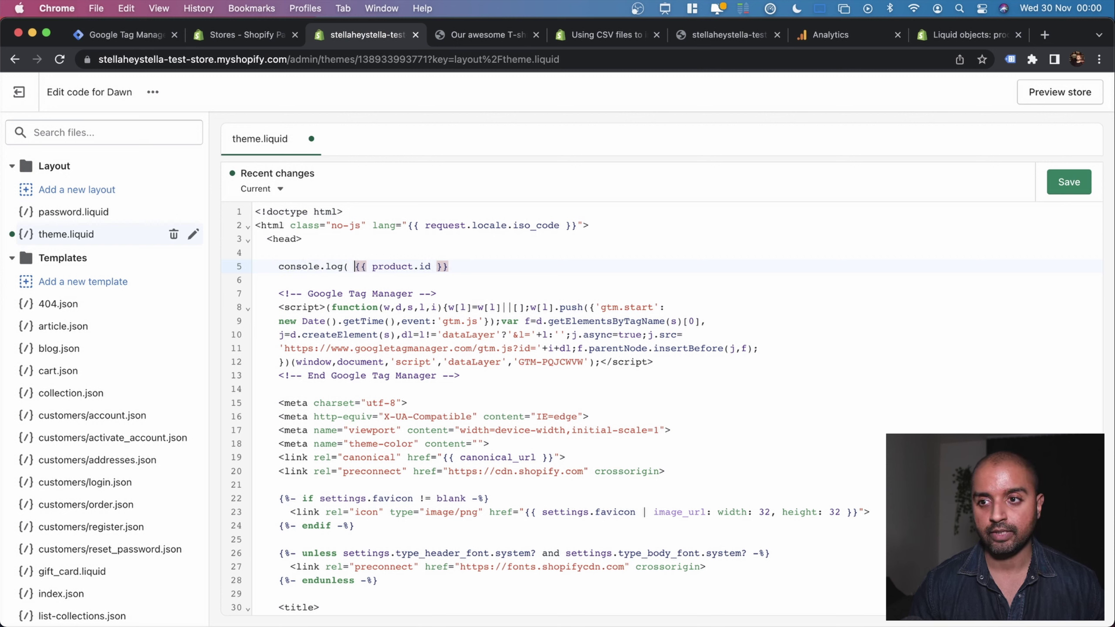
{"action": "left_click", "coordinate": [343, 266]}
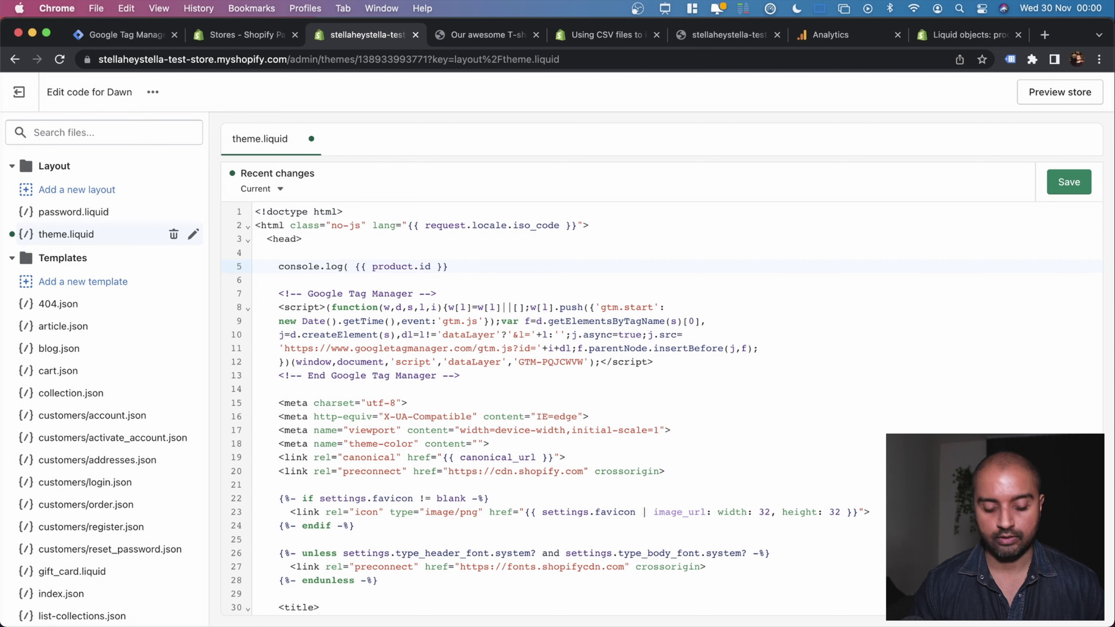
{"action": "type", "text": ")"}
{"action": "left_click", "coordinate": [360, 266]}
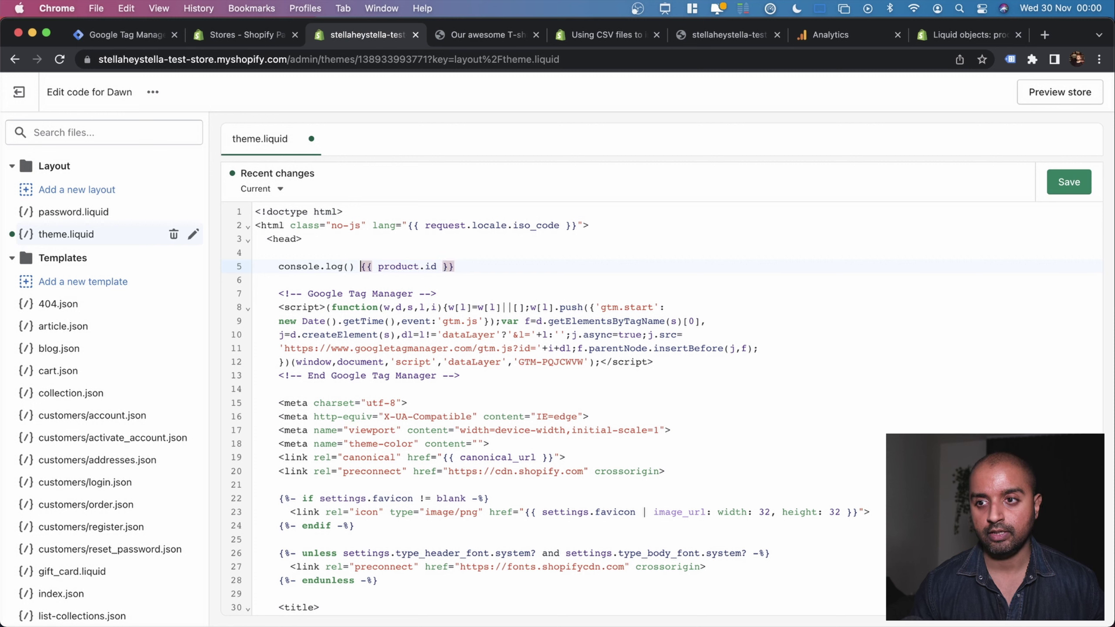
- Move the {{ product.id }} output inside the parentheses of console.log()
{"action": "left_click", "coordinate": [366, 266]}
{"action": "left_click_drag", "start_coordinate": [476, 265], "coordinate": [361, 266]}
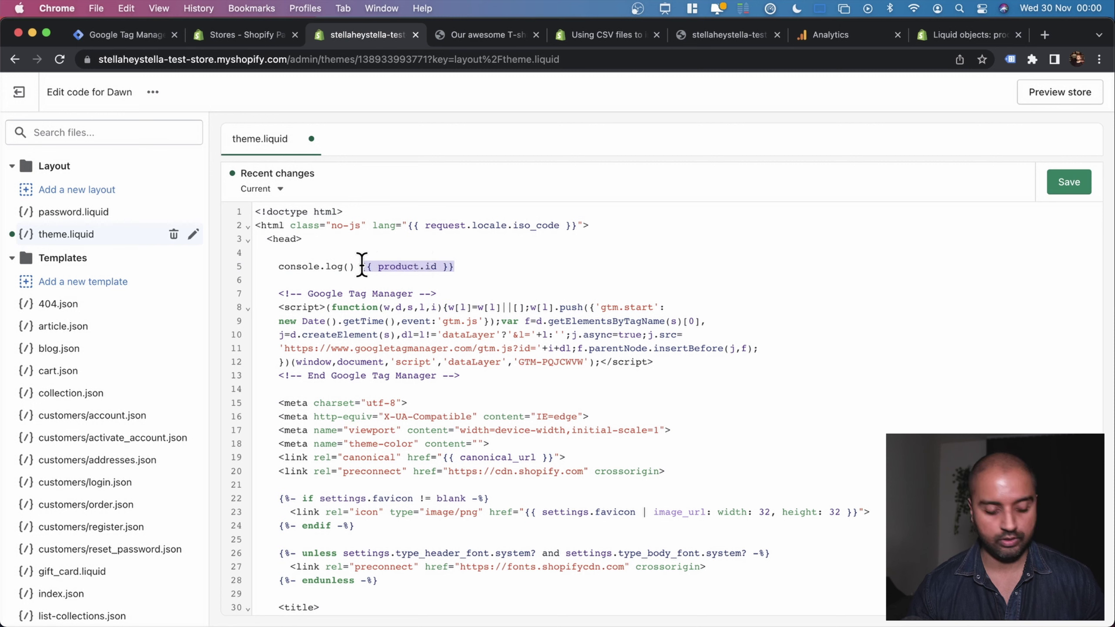
{"action": "key", "text": "super+x"}
{"action": "left_click", "coordinate": [348, 266]}
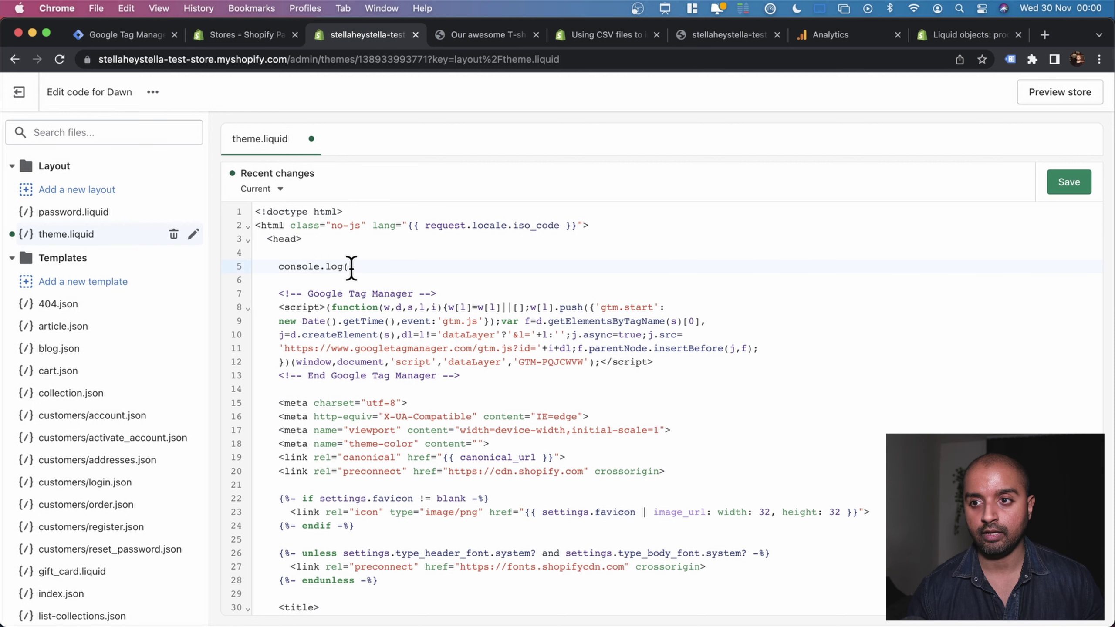
{"action": "key", "text": "super+v"}
{"action": "left_click", "coordinate": [403, 255]}
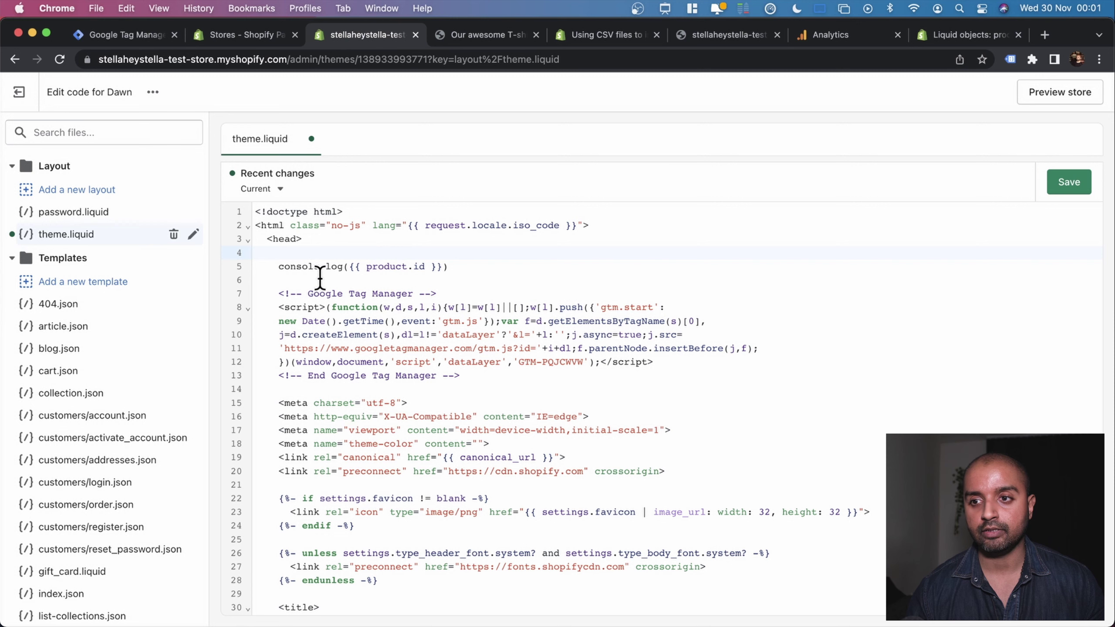
- Add an opening <script> tag on a new line above the console.log line
{"action": "double_click", "coordinate": [300, 306]}
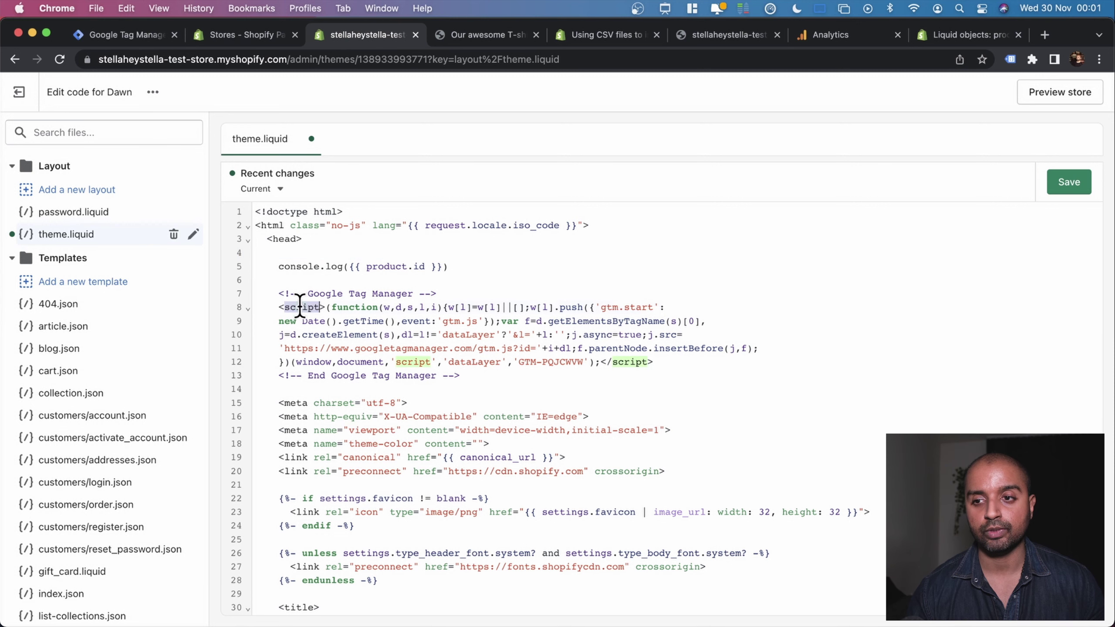
{"action": "left_click", "coordinate": [311, 253]}
{"action": "key", "text": "Return"}
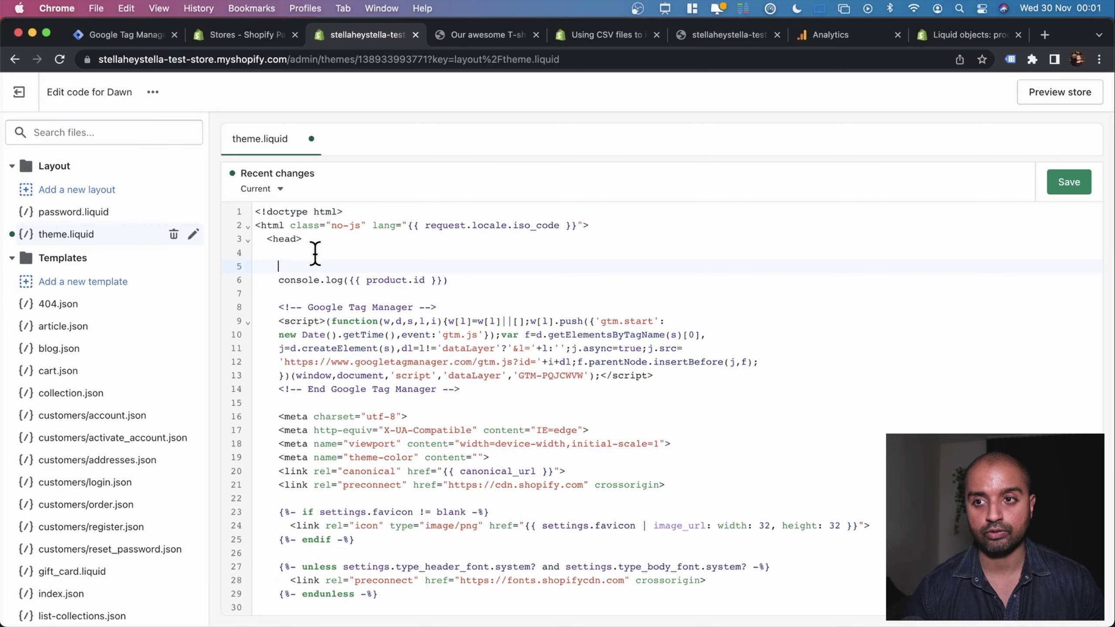
{"action": "type", "text": "<script"}
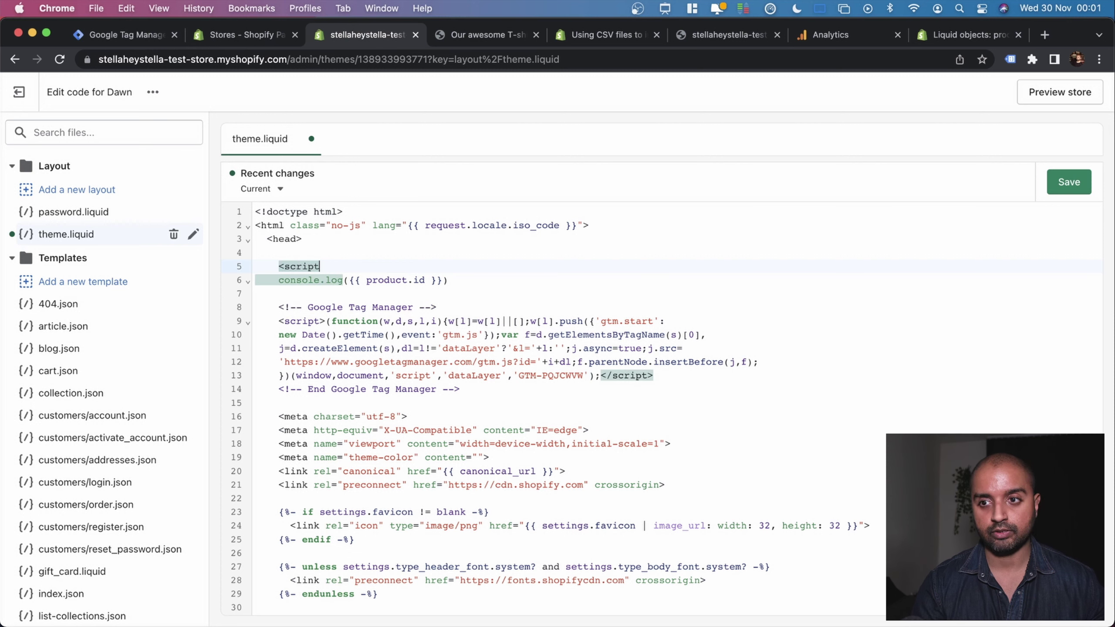
{"action": "type", "text": ">"}
- Close the script with a </script> tag below the console.log line and indent that line inside the tags
{"action": "key", "text": "Down"}
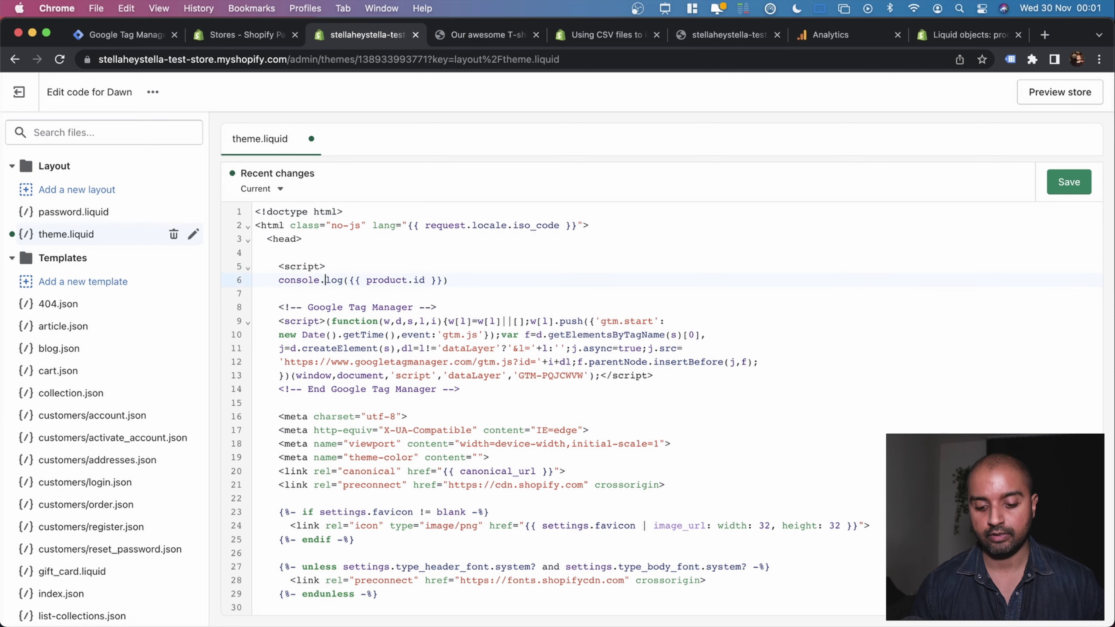
{"action": "key", "text": "Return"}
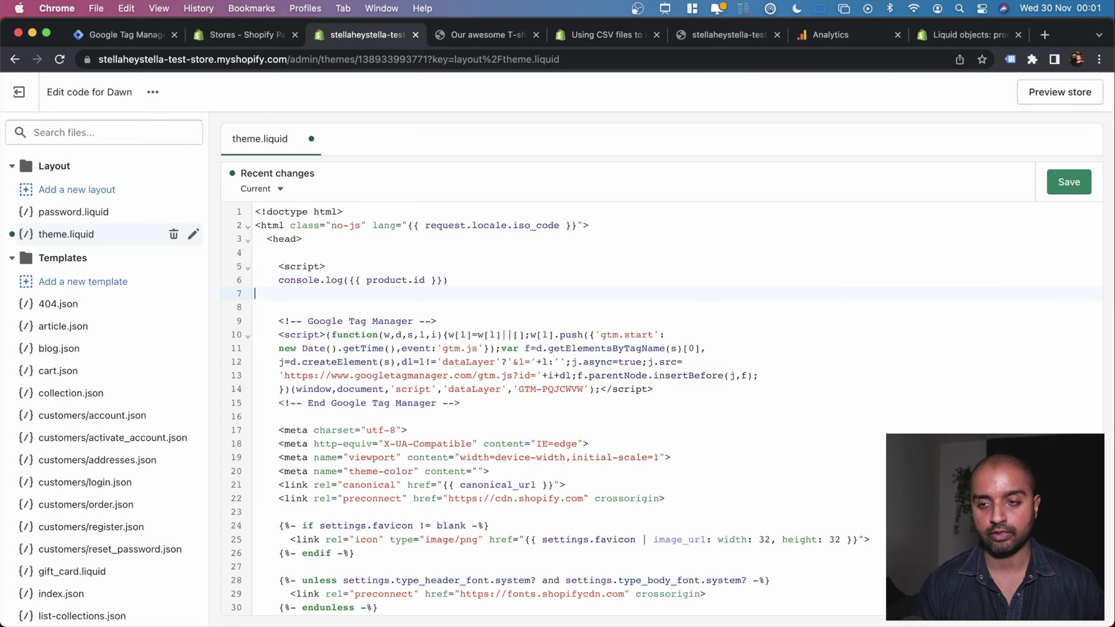
{"action": "type", "text": "<"}
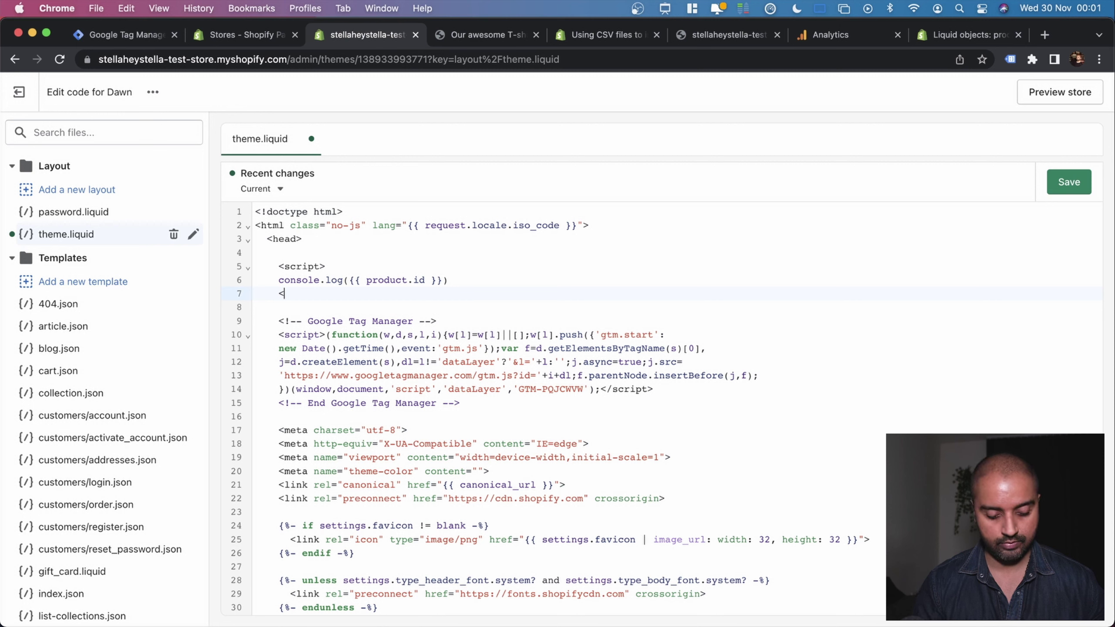
{"action": "type", "text": "/script"}
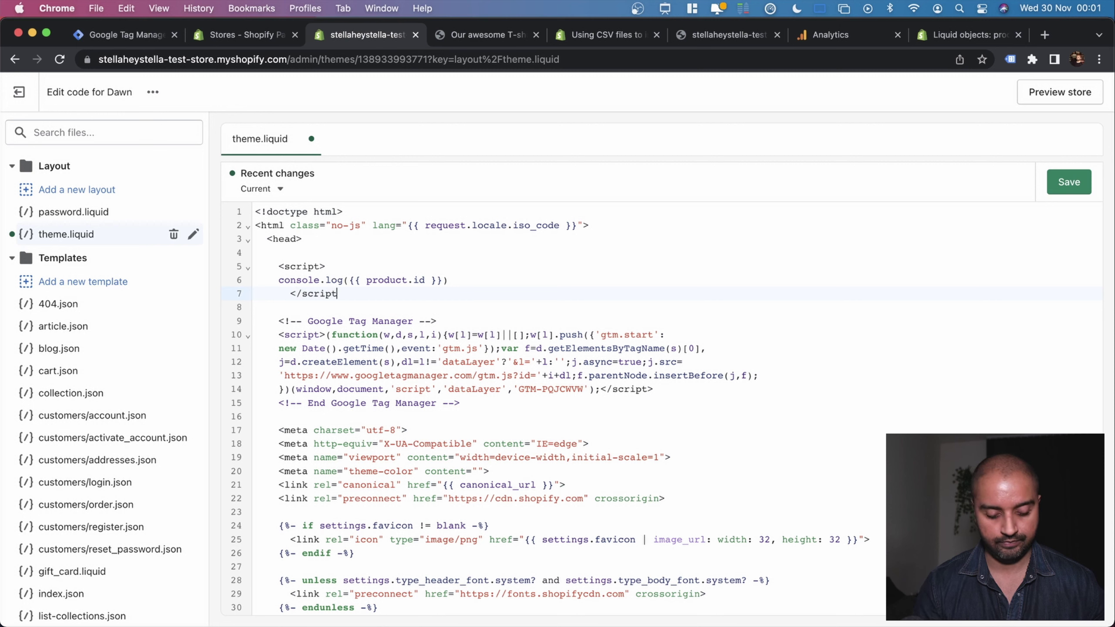
{"action": "type", "text": "?"}
{"action": "type", "text": ">"}
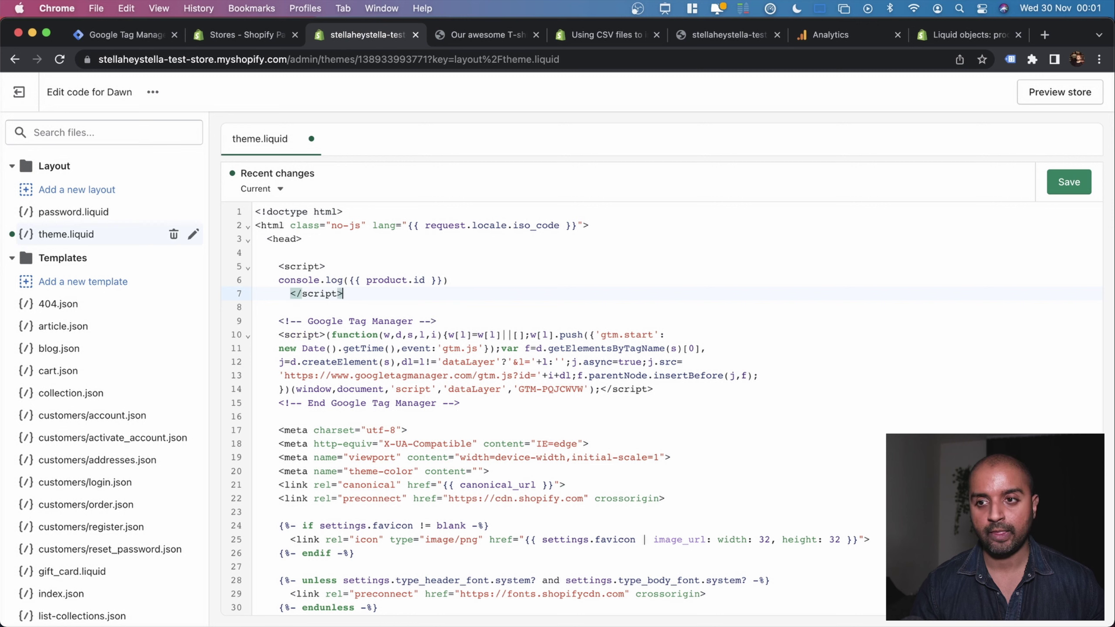
{"action": "key", "text": "BackSpace"}
{"action": "key", "text": "Up"}
{"action": "key", "text": "Tab"}
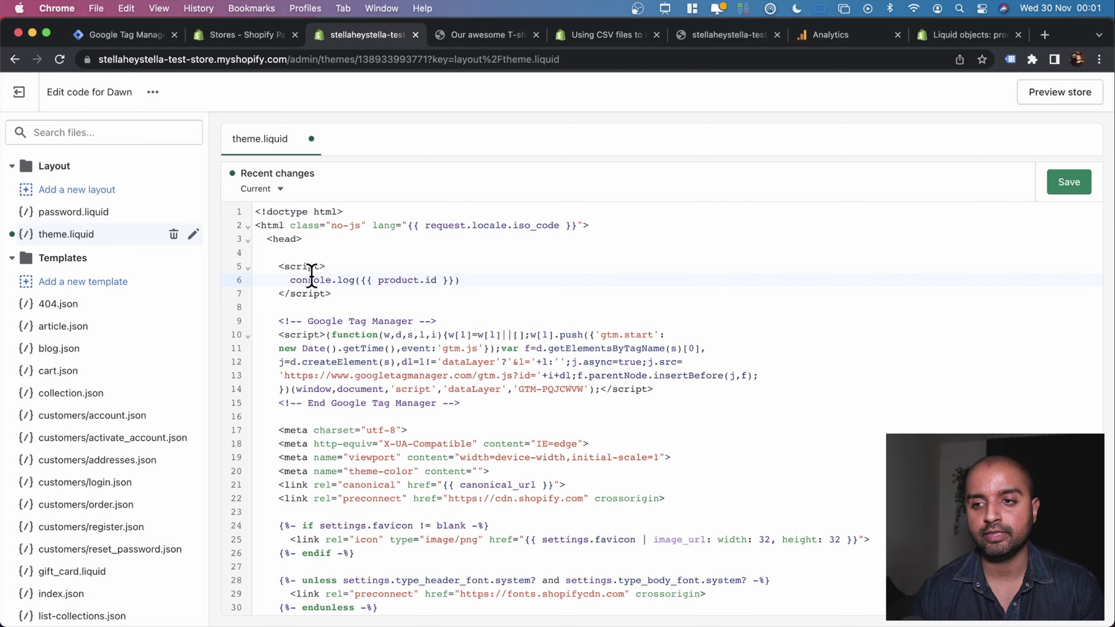
- Save theme.liquid with the new script, then reload the Example T-Shirt page and check its console output
{"action": "left_click_drag", "start_coordinate": [378, 280], "coordinate": [436, 282]}
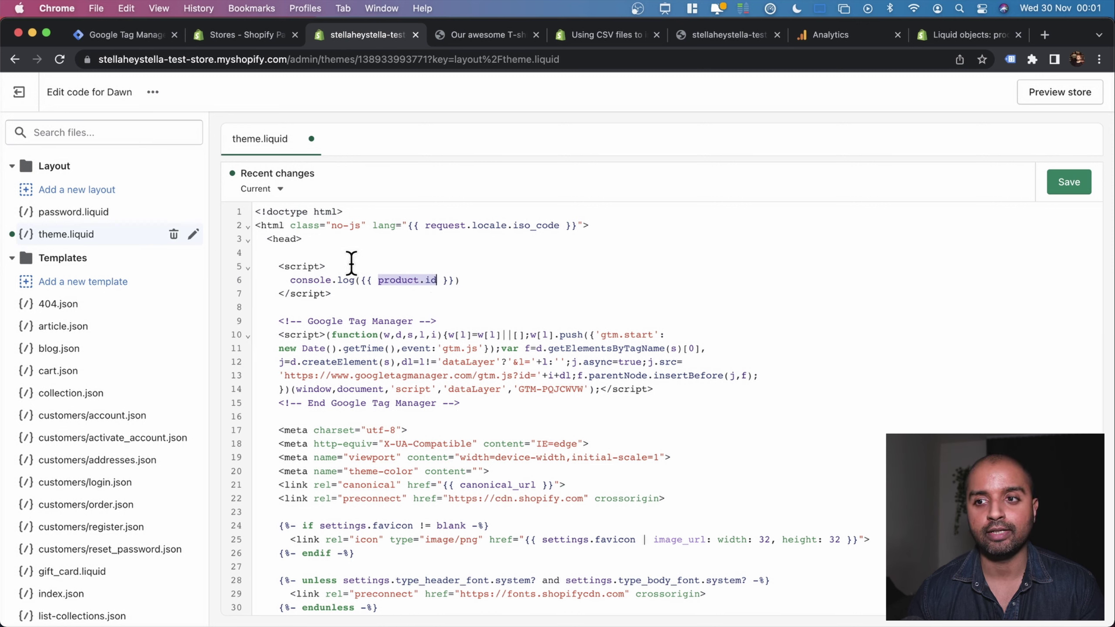
{"action": "left_click_drag", "start_coordinate": [281, 266], "coordinate": [330, 293]}
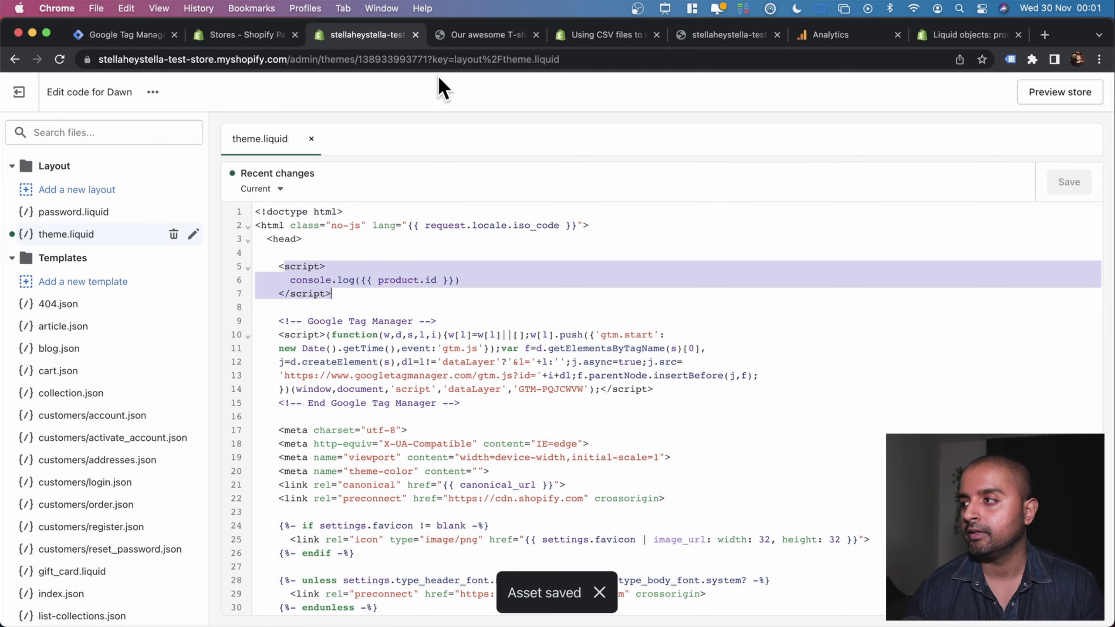
{"action": "left_click", "coordinate": [463, 42]}
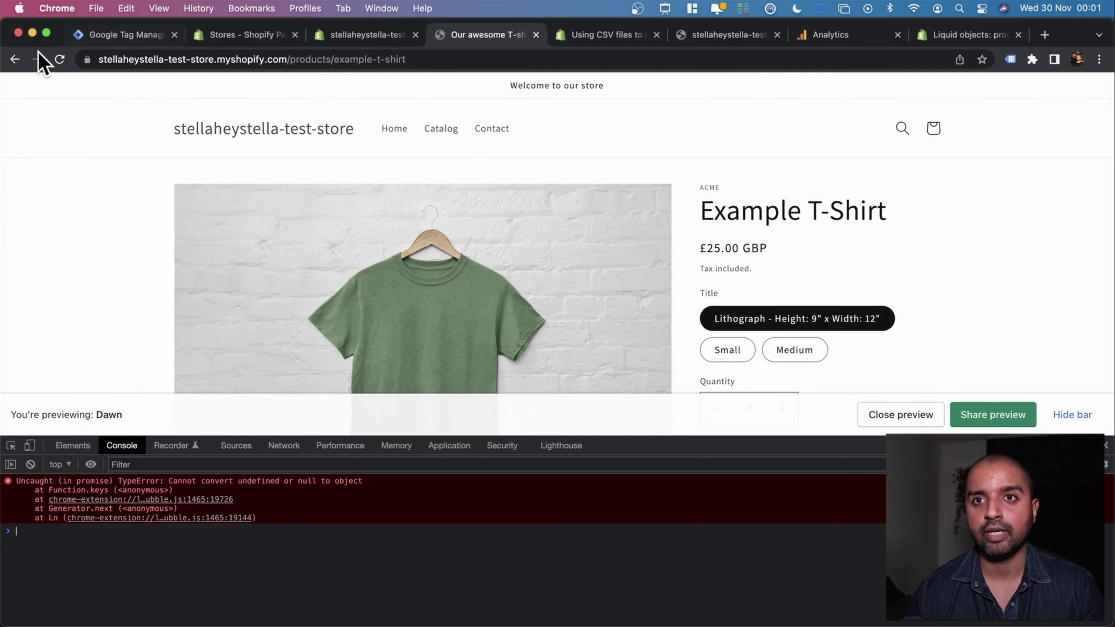
{"action": "left_click", "coordinate": [55, 59]}
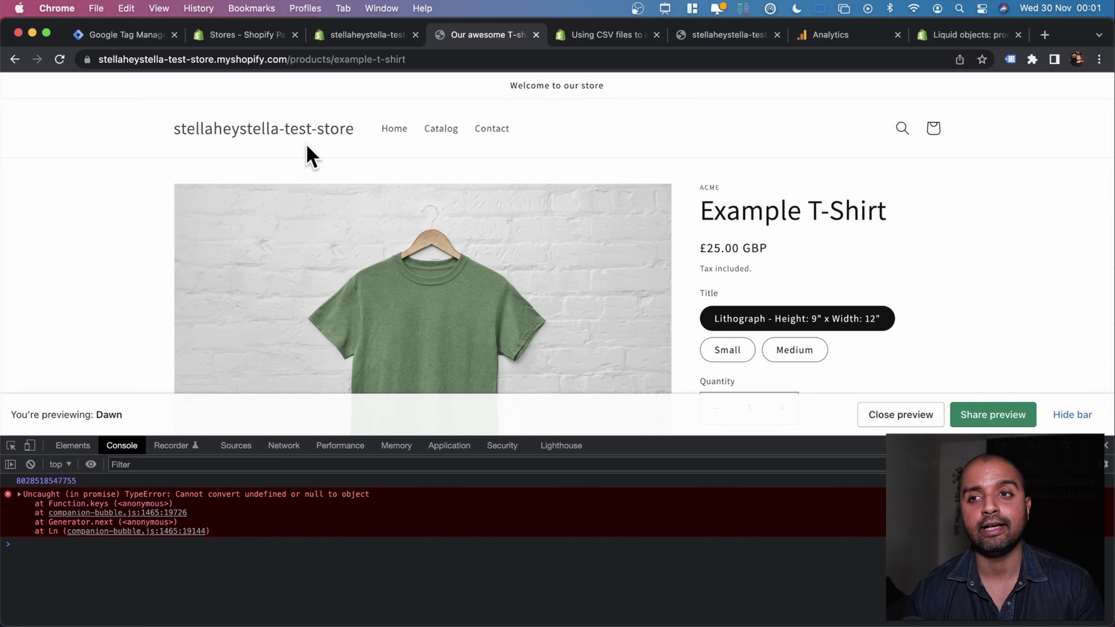
{"action": "scroll", "coordinate": [597, 227], "scroll_direction": "down", "scroll_amount": 10}
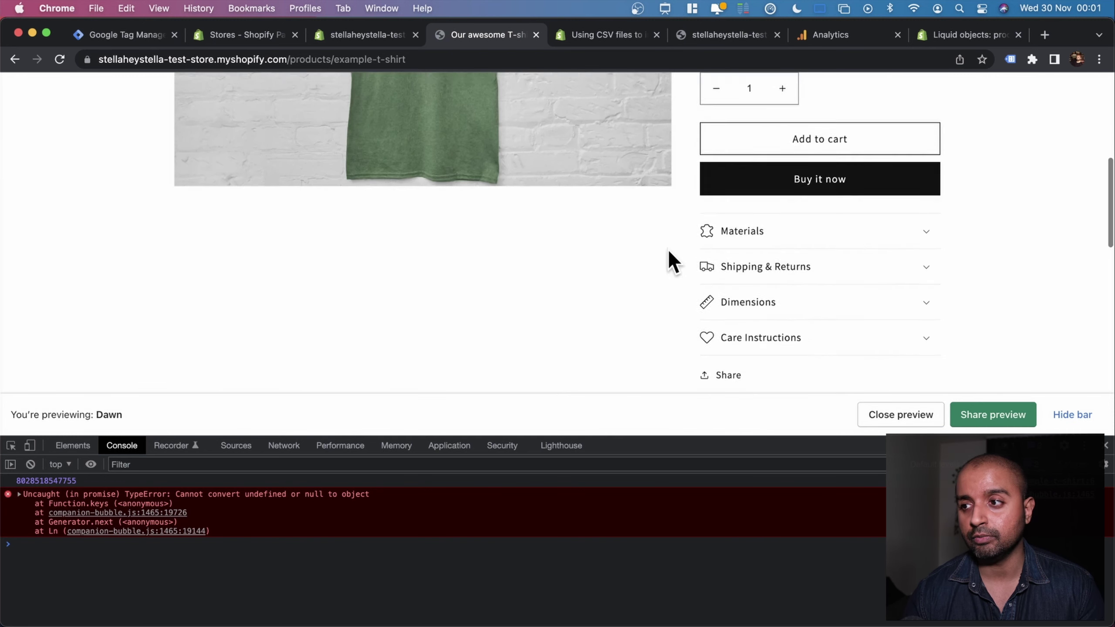
{"action": "scroll", "coordinate": [612, 249], "scroll_direction": "down", "scroll_amount": 5}
{"action": "scroll", "coordinate": [606, 246], "scroll_direction": "up", "scroll_amount": 15}
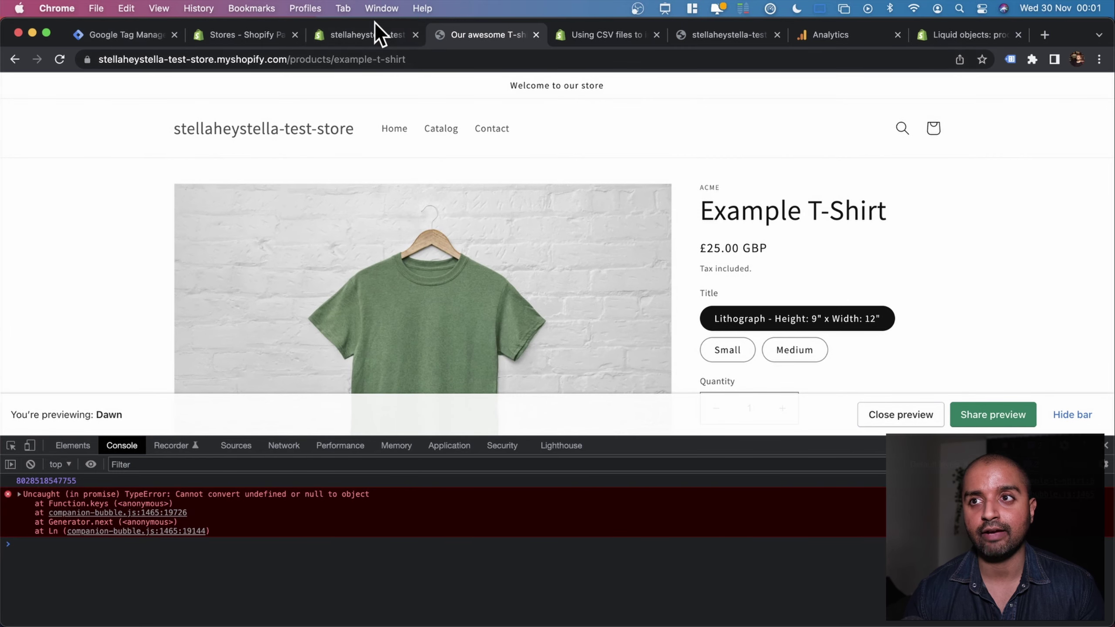
- Compare the script in theme.liquid with the product page's console output and highlight the id property in the code
{"action": "left_click", "coordinate": [378, 34]}
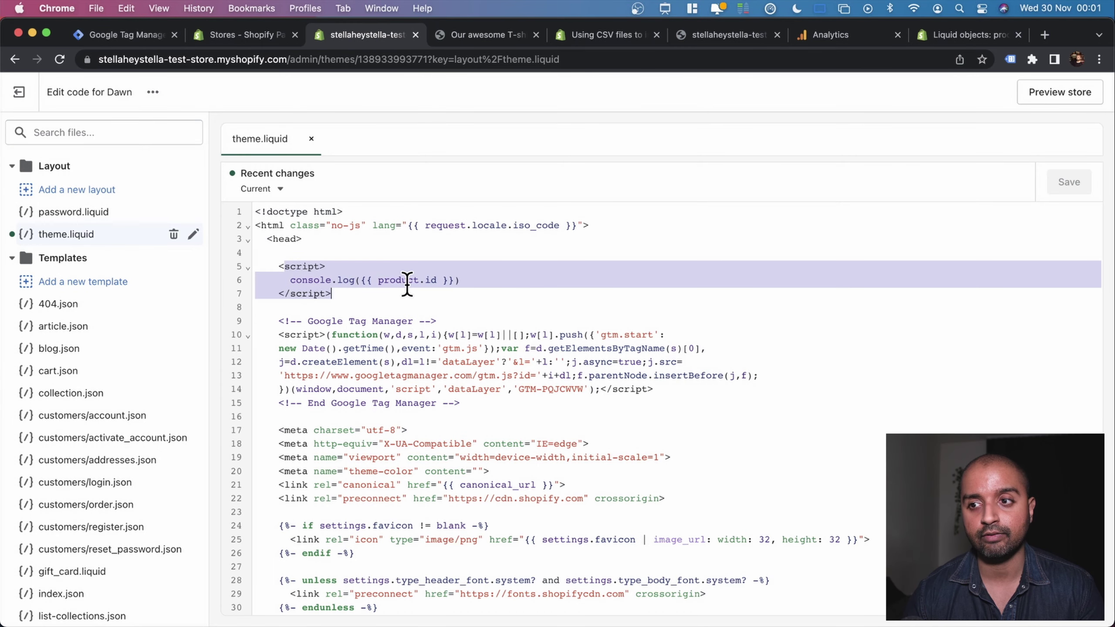
{"action": "left_click", "coordinate": [479, 37]}
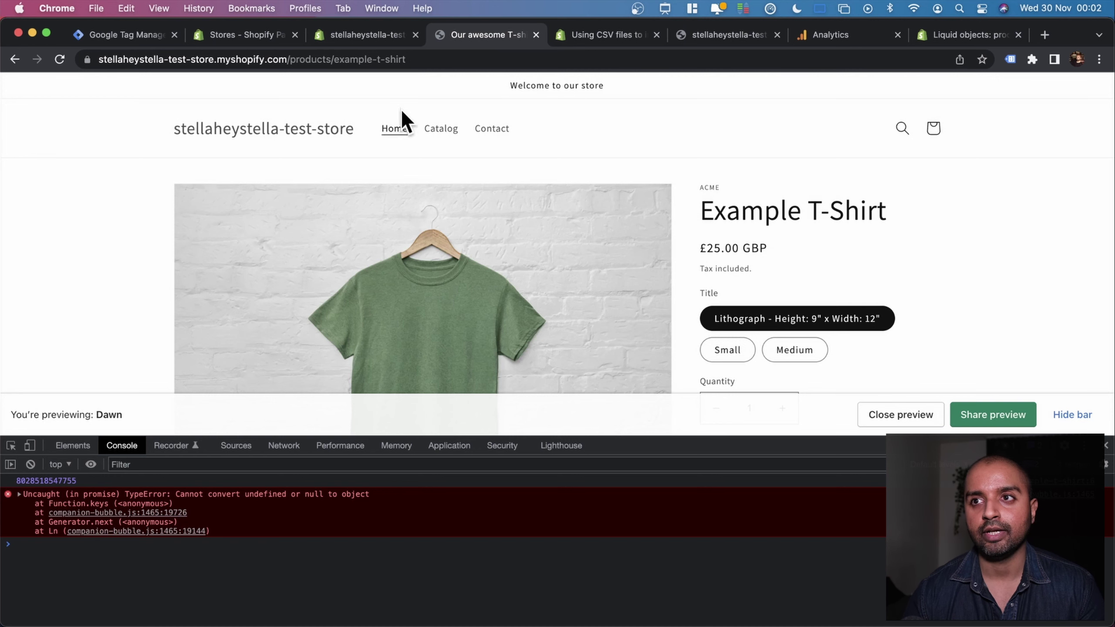
{"action": "left_click", "coordinate": [378, 36]}
{"action": "double_click", "coordinate": [431, 280]}
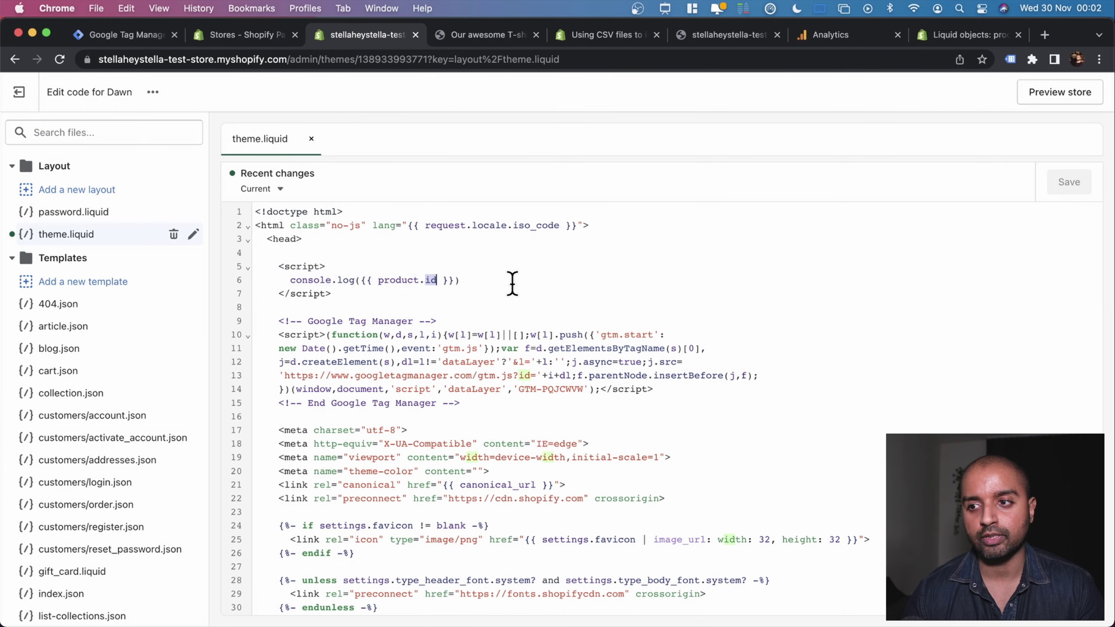
- Look up the price property in the example object of Shopify's Liquid product reference
{"action": "left_click", "coordinate": [956, 35]}
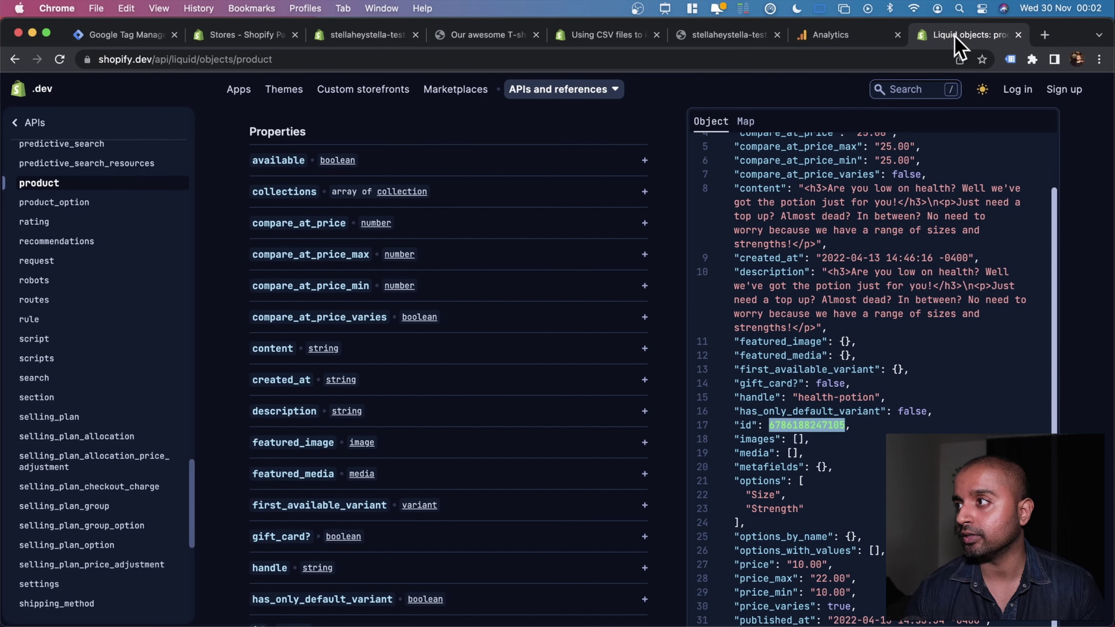
{"action": "scroll", "coordinate": [810, 514], "scroll_direction": "down", "scroll_amount": 2}
{"action": "scroll", "coordinate": [810, 514], "scroll_direction": "down", "scroll_amount": 2}
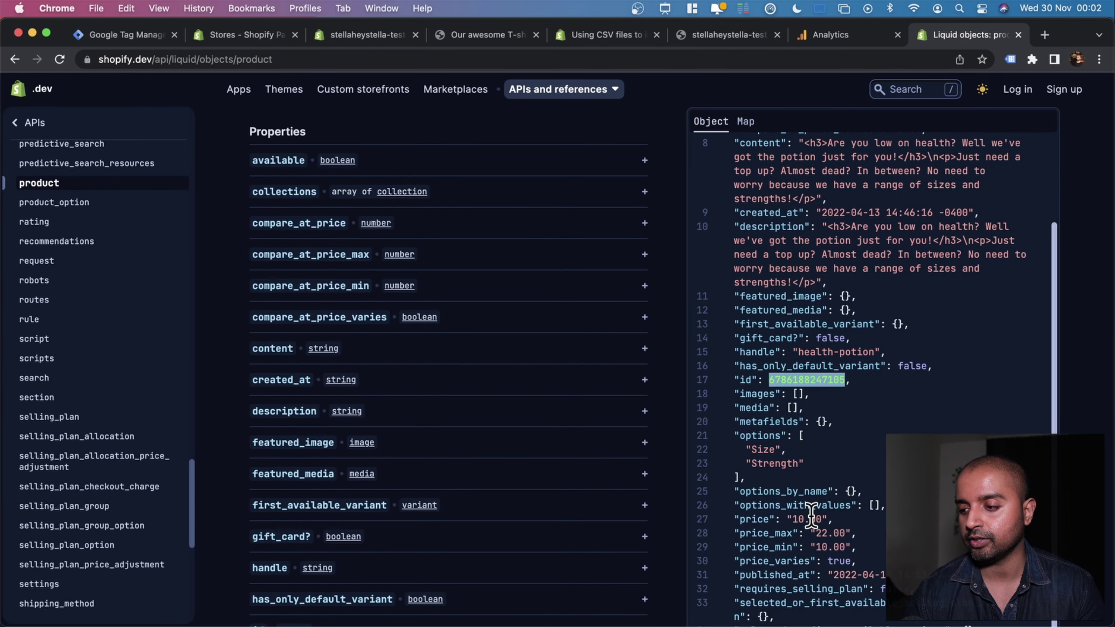
{"action": "scroll", "coordinate": [808, 507], "scroll_direction": "up", "scroll_amount": 2}
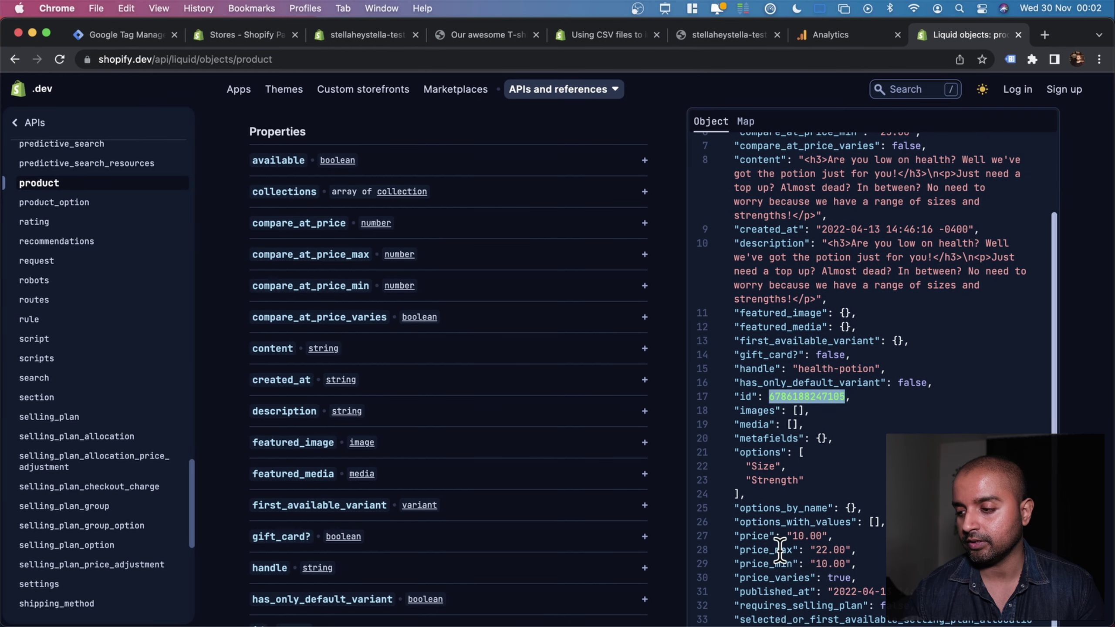
{"action": "double_click", "coordinate": [754, 536]}
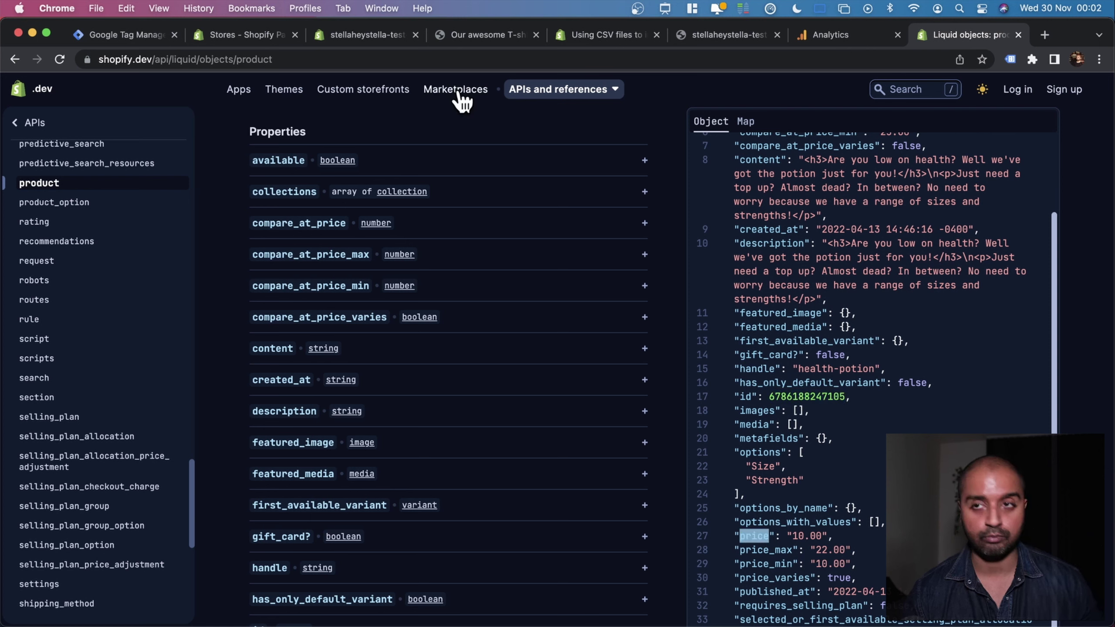
- Duplicate the console.log({{ product.id }}) line directly below itself inside the script in theme.liquid
{"action": "left_click", "coordinate": [375, 35]}
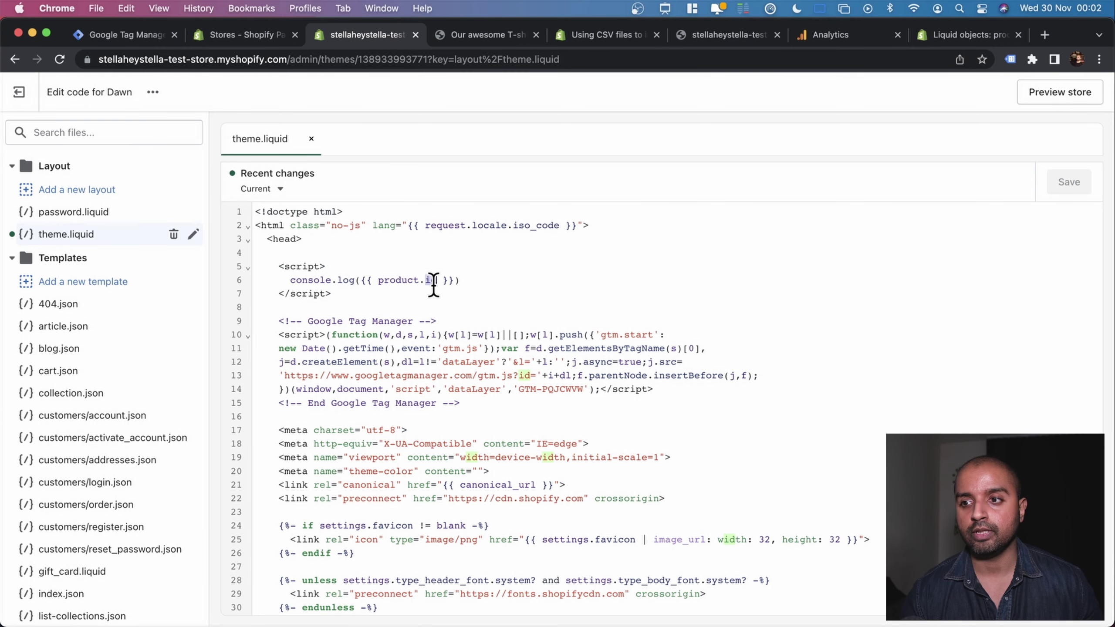
{"action": "left_click_drag", "start_coordinate": [466, 281], "coordinate": [286, 281]}
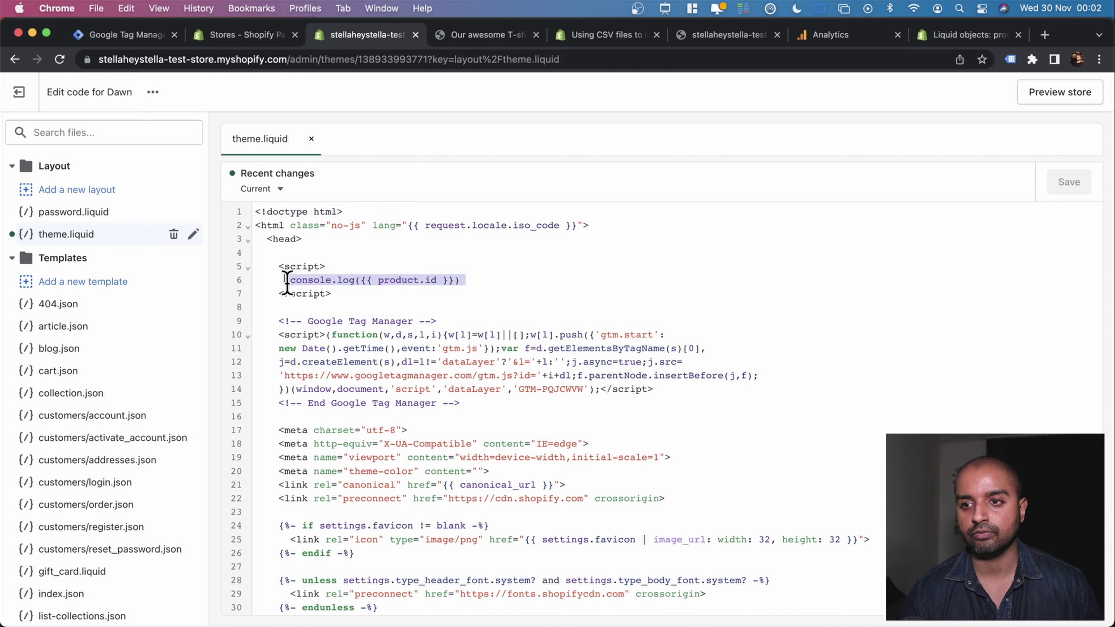
{"action": "key", "text": "ctrl+c"}
{"action": "left_click", "coordinate": [476, 281]}
{"action": "key", "text": "Return"}
{"action": "key", "text": "ctrl+v"}
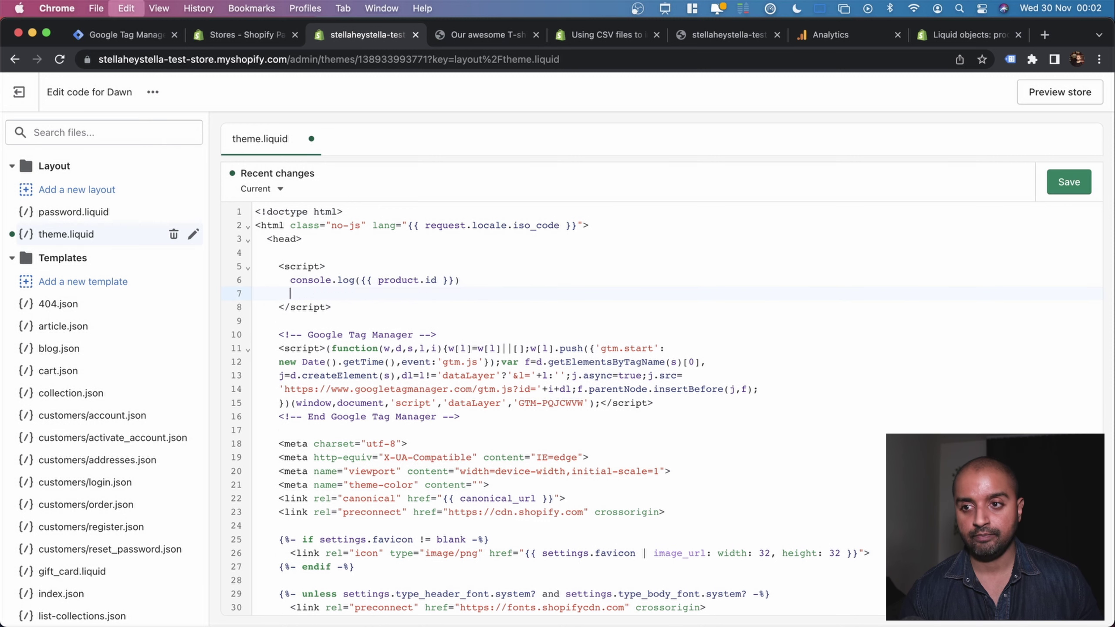
- Change the property in the second console.log line from id to price so it outputs {{ product.price }}
{"action": "double_click", "coordinate": [431, 293]}
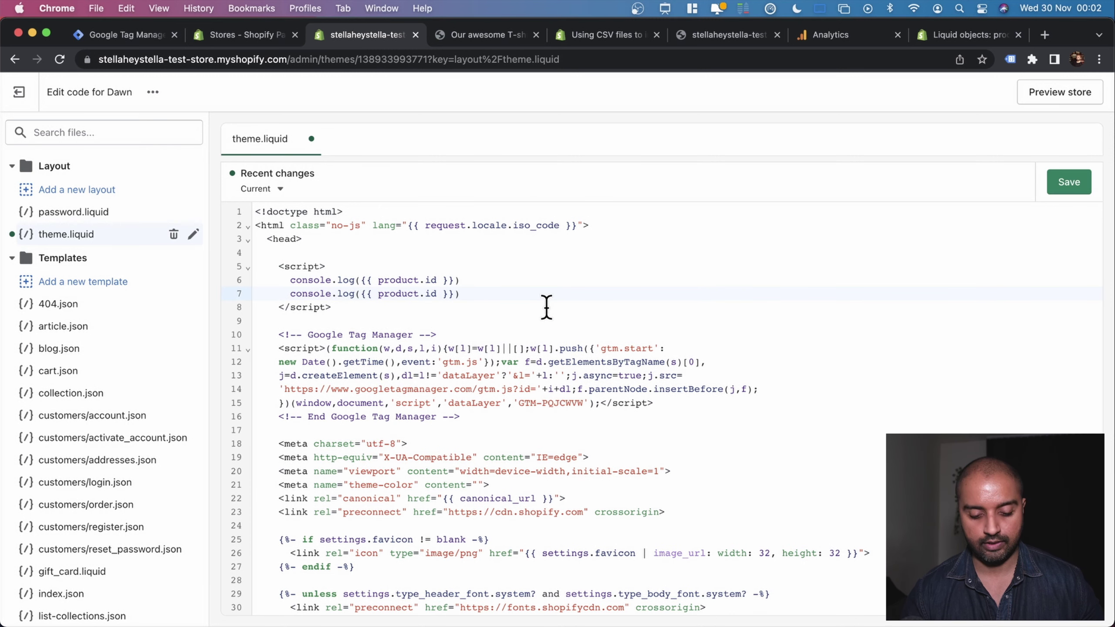
{"action": "key", "text": "BackSpace"}
{"action": "type", "text": "price"}
{"action": "key", "text": "Return"}
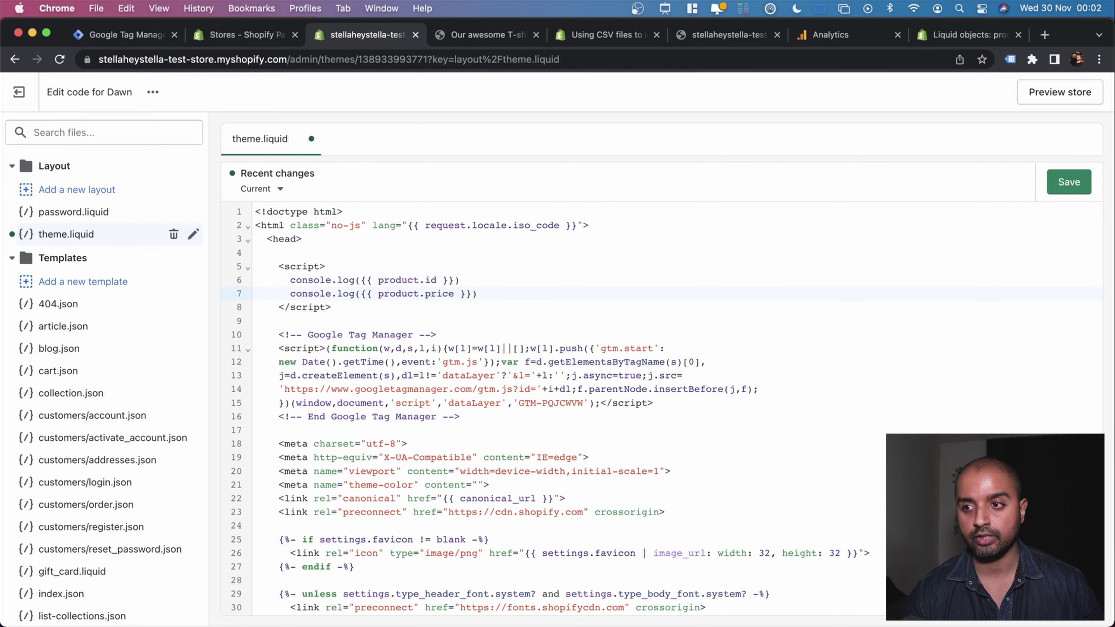
- Save theme.liquid, reload the Example T-Shirt product page and highlight the price logged in the console
{"action": "left_click", "coordinate": [1066, 184]}
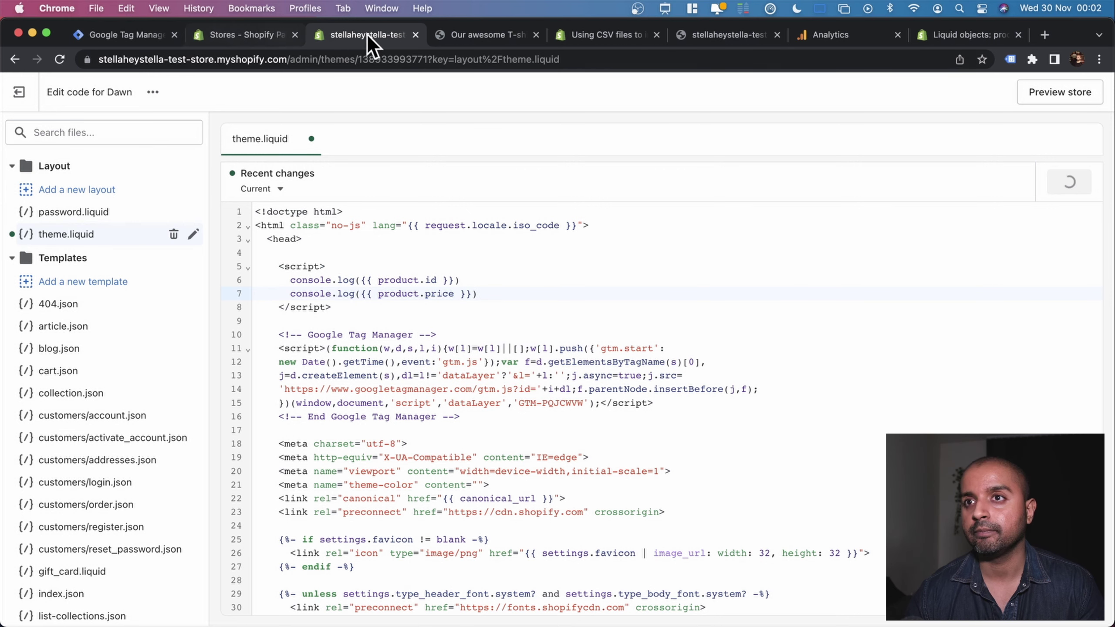
{"action": "left_click", "coordinate": [487, 34]}
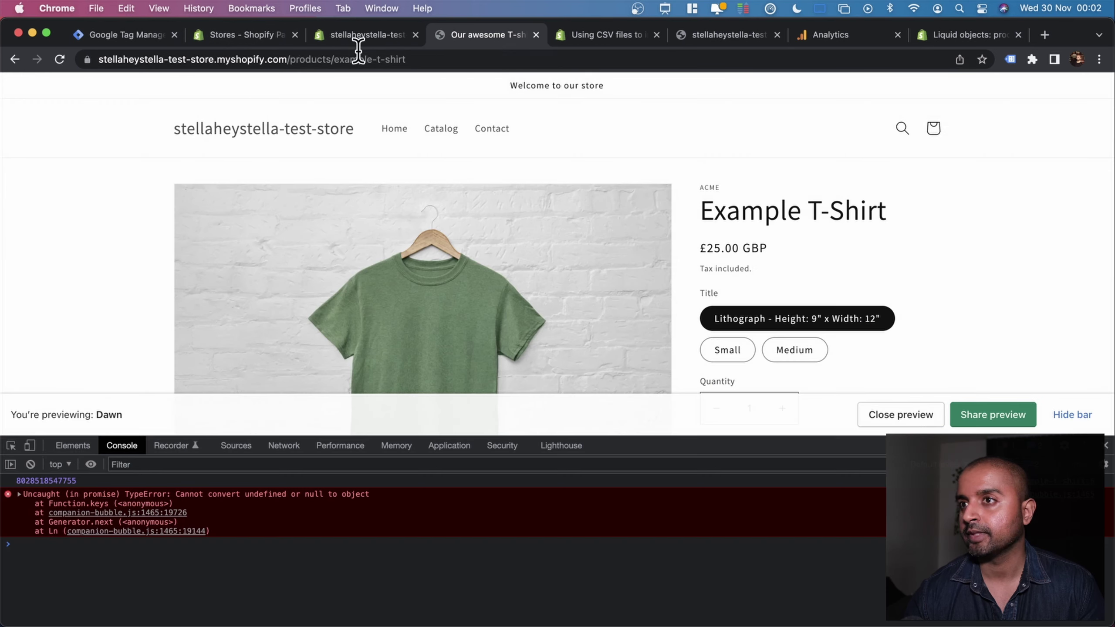
{"action": "left_click", "coordinate": [63, 61]}
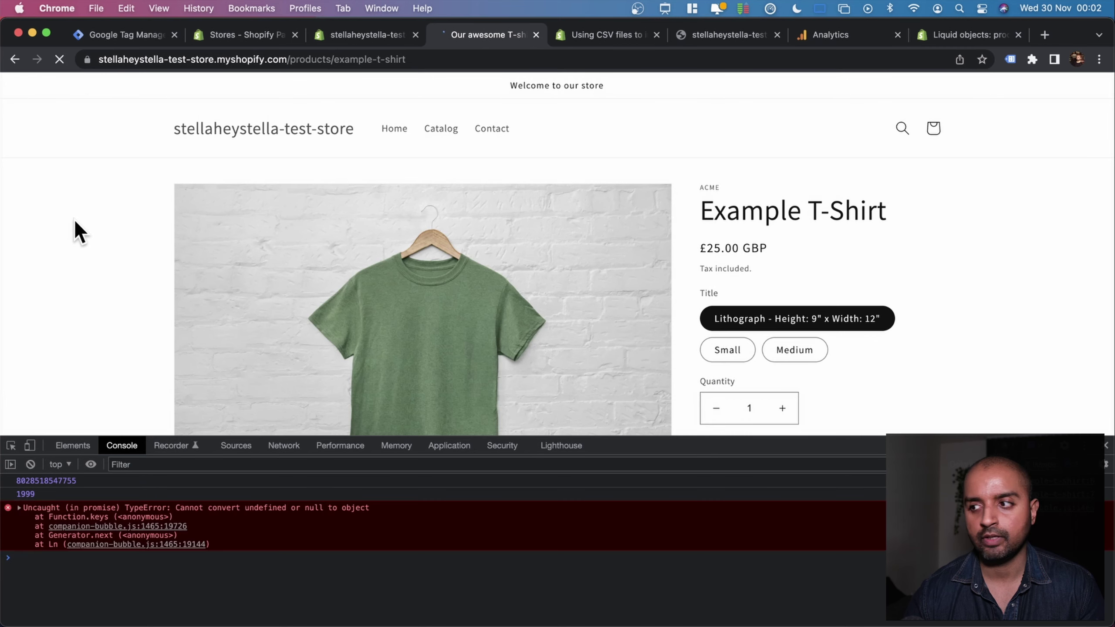
{"action": "left_click_drag", "start_coordinate": [39, 494], "coordinate": [18, 495]}
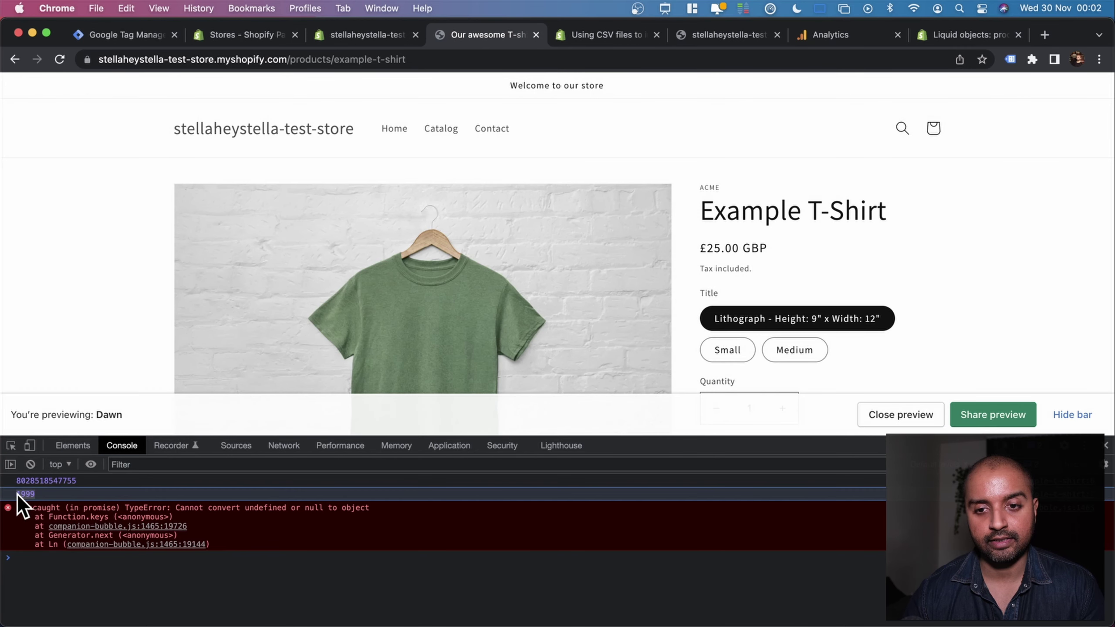
- Enlarge the visible product page area and switch between the Small, Medium and Lithograph variants to compare their prices with the logged value
{"action": "scroll", "coordinate": [812, 366], "scroll_direction": "down", "scroll_amount": 5}
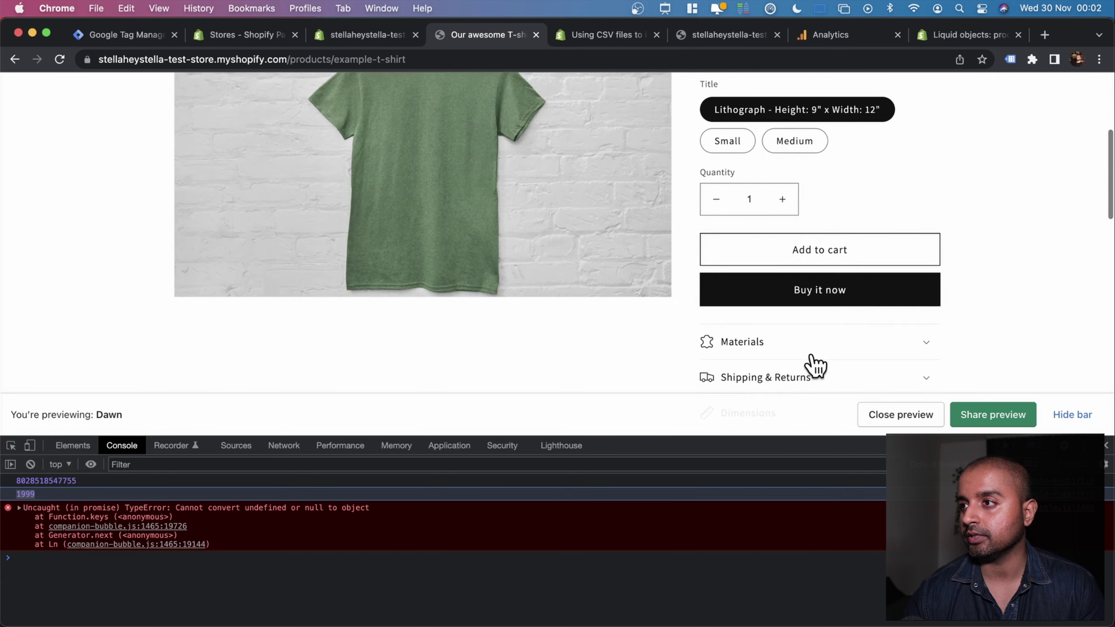
{"action": "left_click_drag", "start_coordinate": [684, 440], "coordinate": [684, 485]}
{"action": "scroll", "coordinate": [698, 281], "scroll_direction": "up", "scroll_amount": 2}
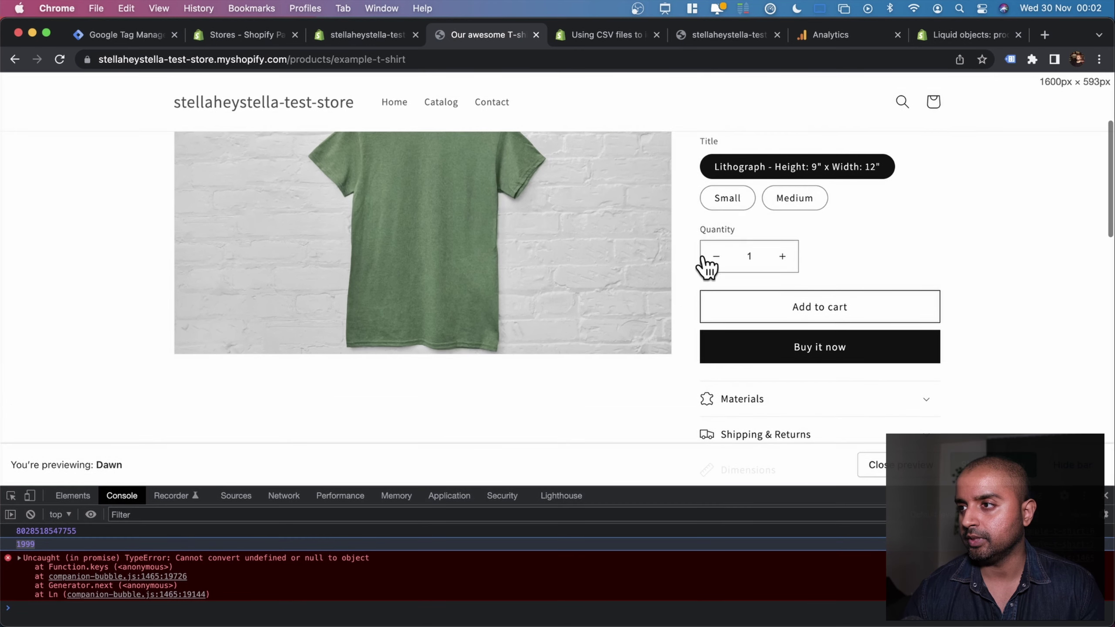
{"action": "left_click", "coordinate": [728, 199]}
{"action": "scroll", "coordinate": [1094, 211], "scroll_direction": "up", "scroll_amount": 3}
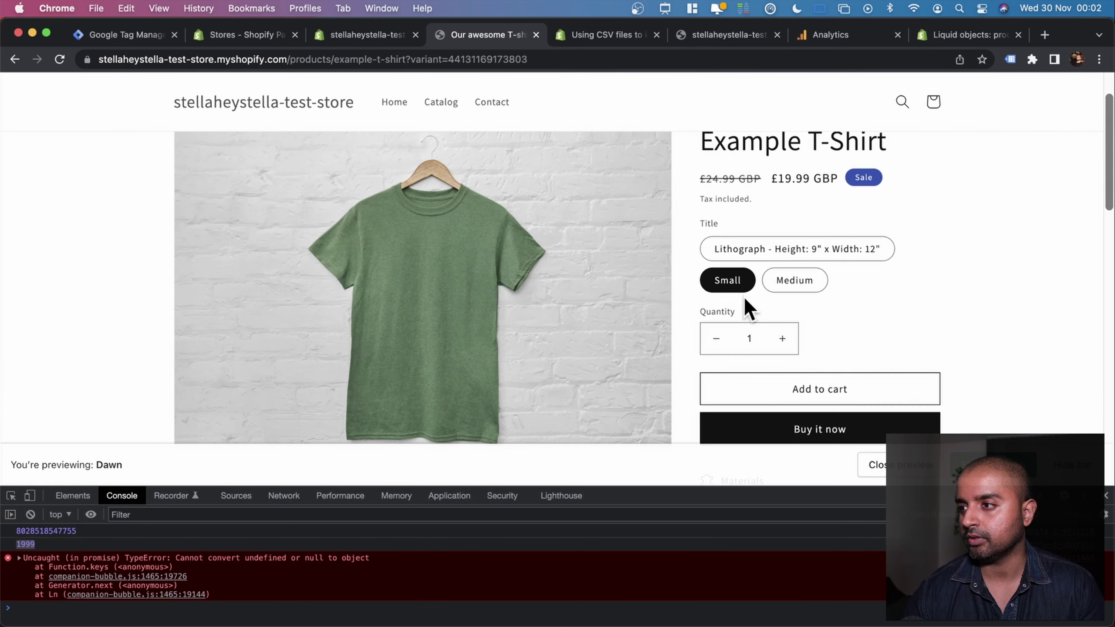
{"action": "left_click", "coordinate": [792, 281]}
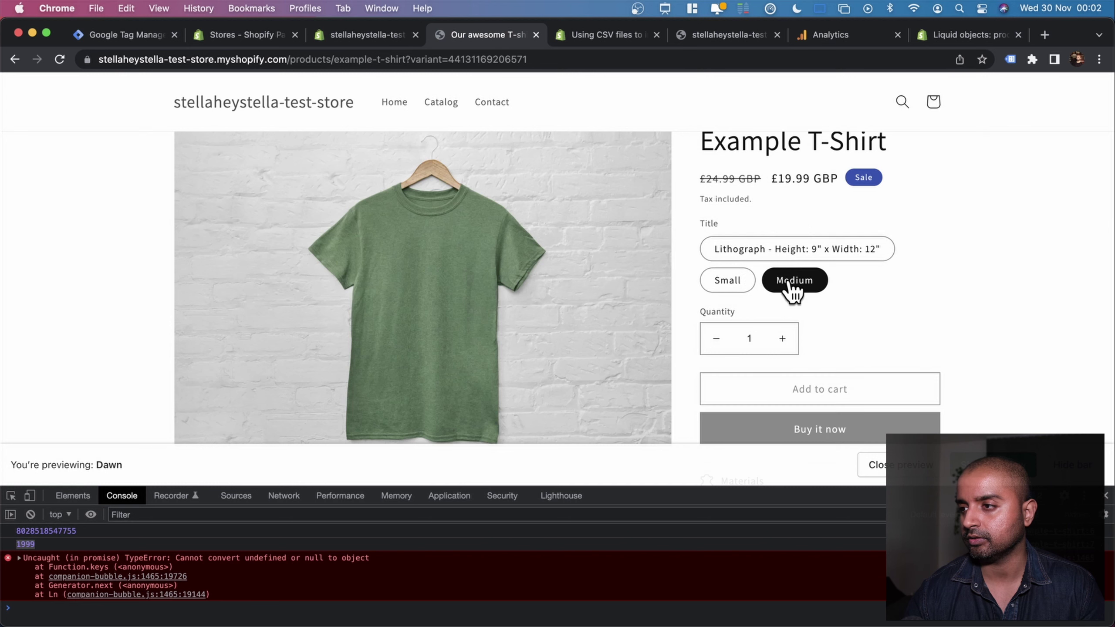
{"action": "scroll", "coordinate": [746, 268], "scroll_direction": "down", "scroll_amount": 1}
{"action": "left_click", "coordinate": [720, 262]}
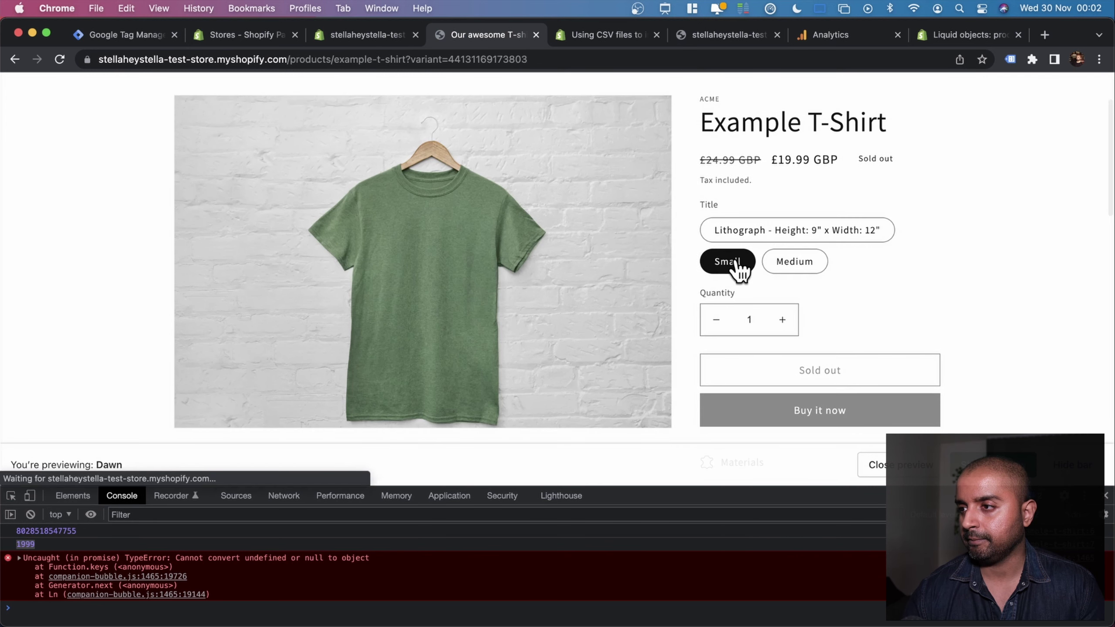
{"action": "left_click", "coordinate": [763, 241]}
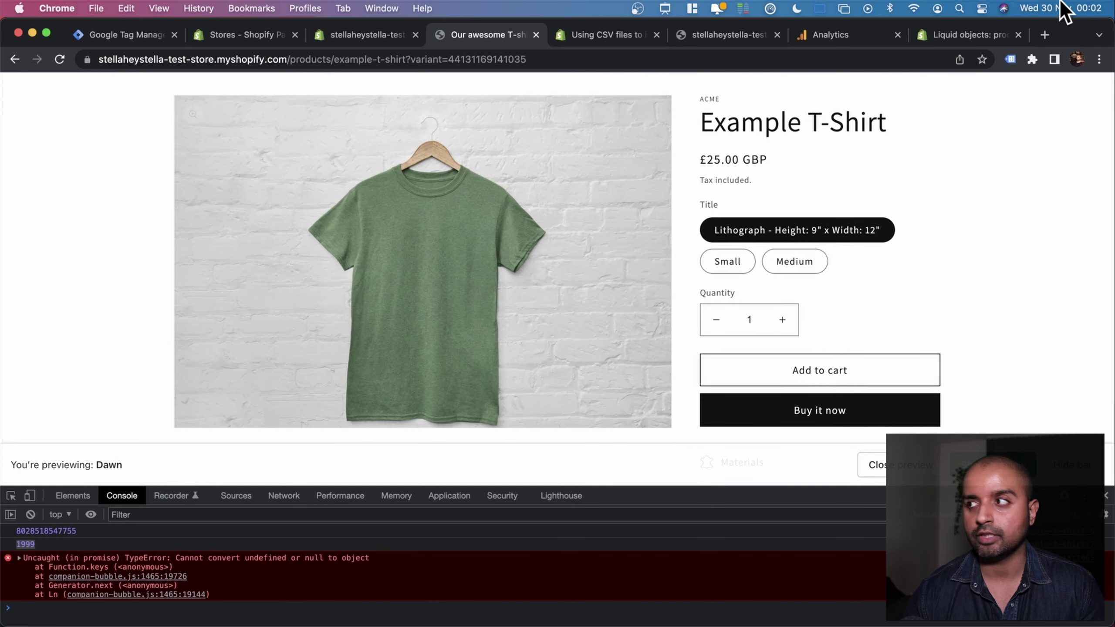
- Look through the property list of Shopify's Liquid product reference down to variants and vendor
{"action": "left_click", "coordinate": [970, 42]}
{"action": "scroll", "coordinate": [335, 474], "scroll_direction": "down", "scroll_amount": 8}
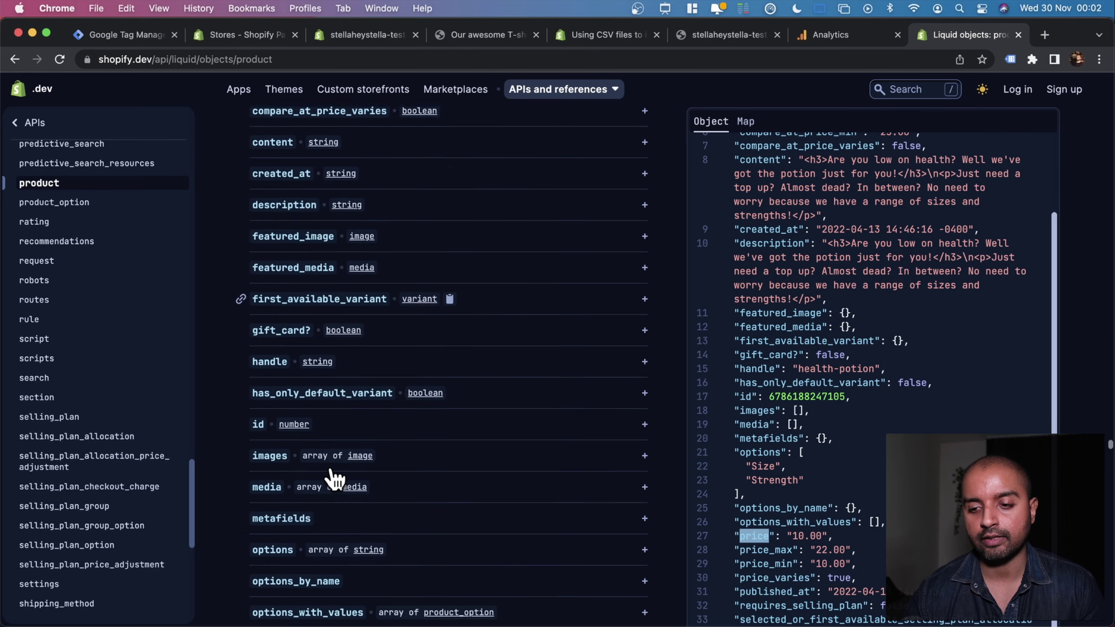
{"action": "scroll", "coordinate": [336, 478], "scroll_direction": "down", "scroll_amount": 10}
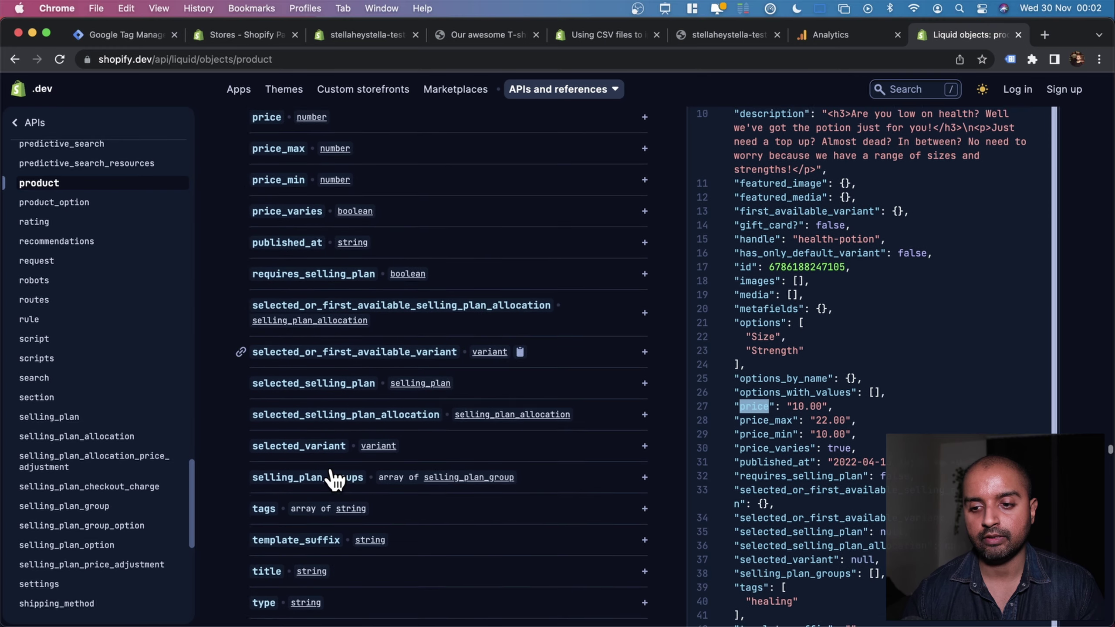
{"action": "scroll", "coordinate": [333, 477], "scroll_direction": "down", "scroll_amount": 2}
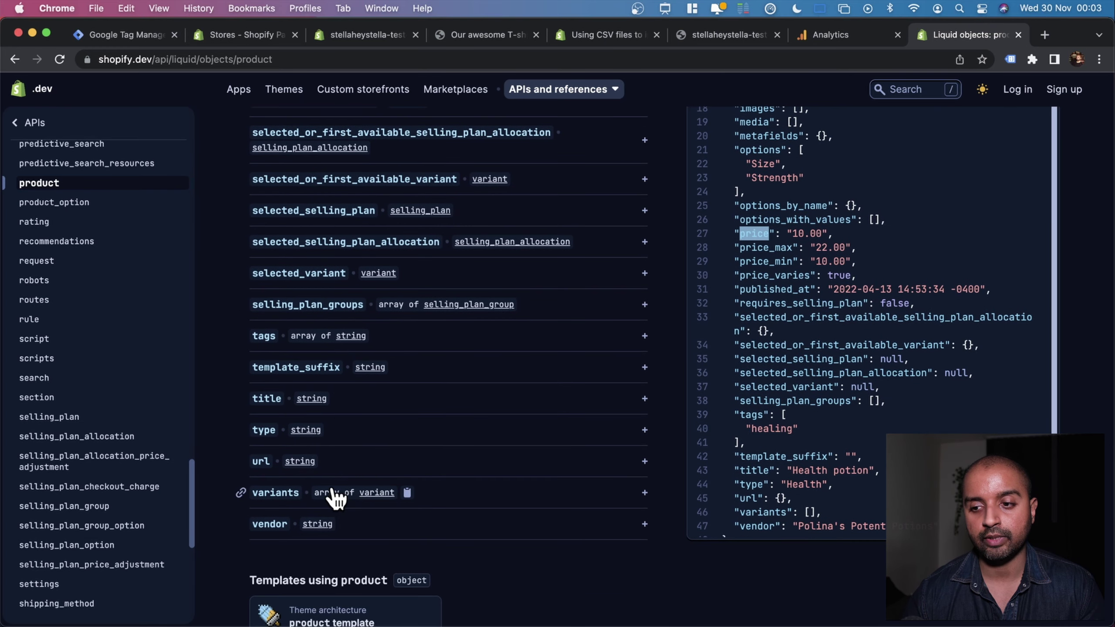
- Delete the console.log({{ product.price }}) line from theme.liquid, save the file and return to the product page
{"action": "left_click", "coordinate": [355, 37]}
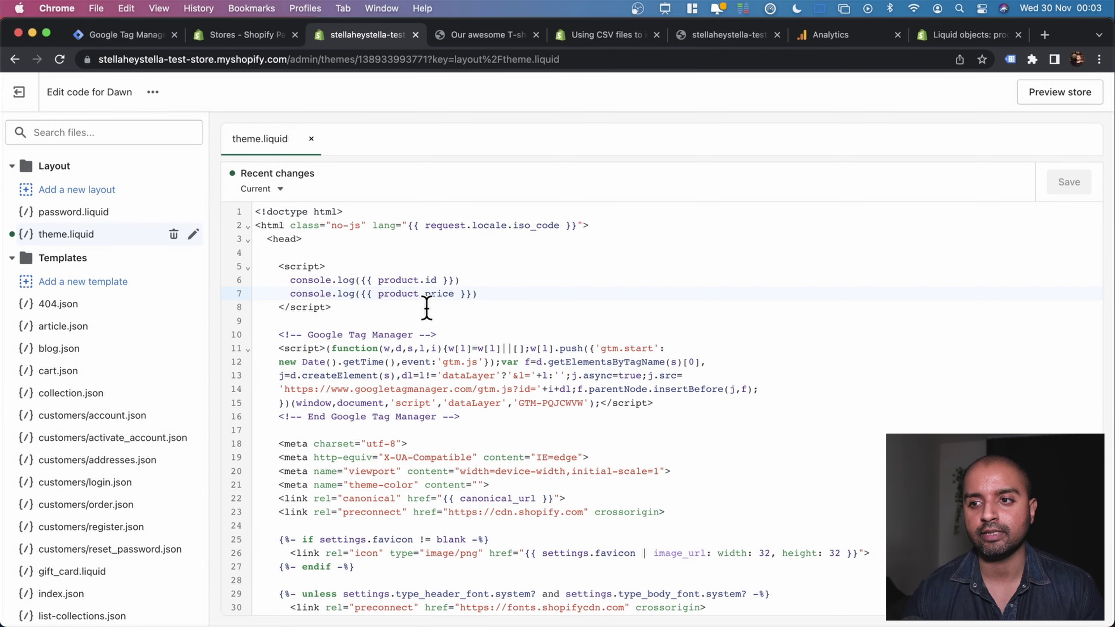
{"action": "left_click_drag", "start_coordinate": [486, 295], "coordinate": [486, 281]}
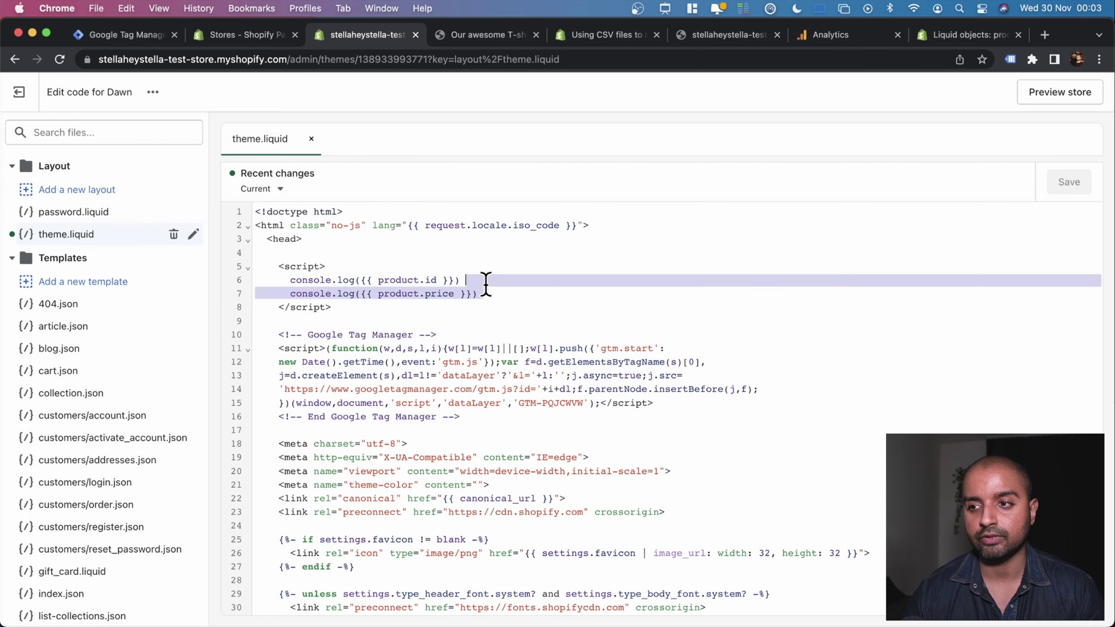
{"action": "key", "text": "BackSpace"}
{"action": "left_click", "coordinate": [1066, 184]}
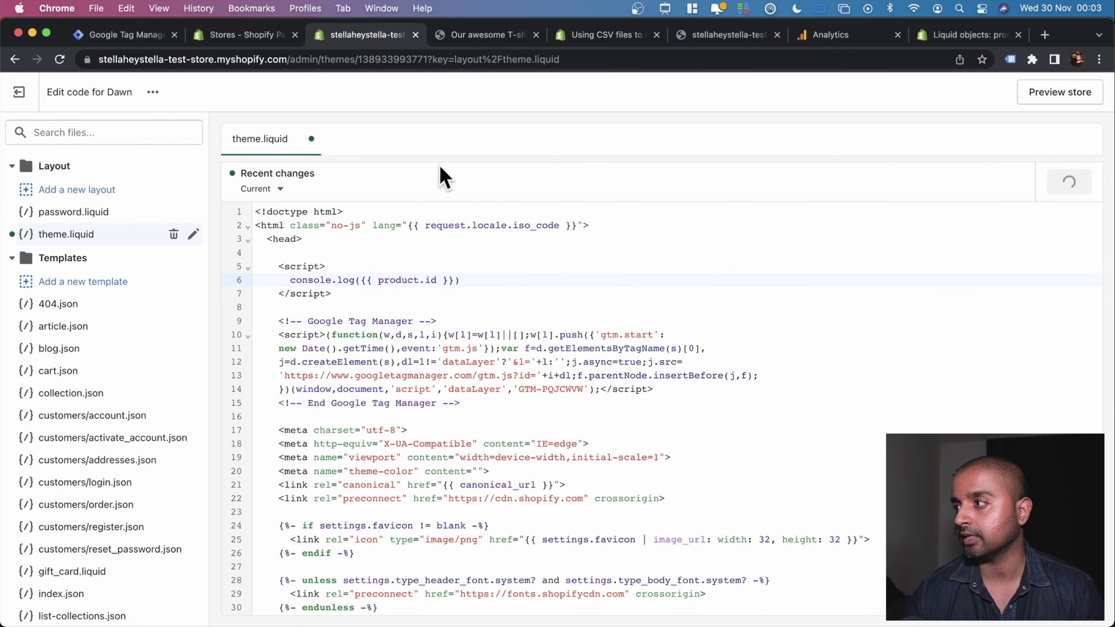
{"action": "left_click", "coordinate": [458, 39]}
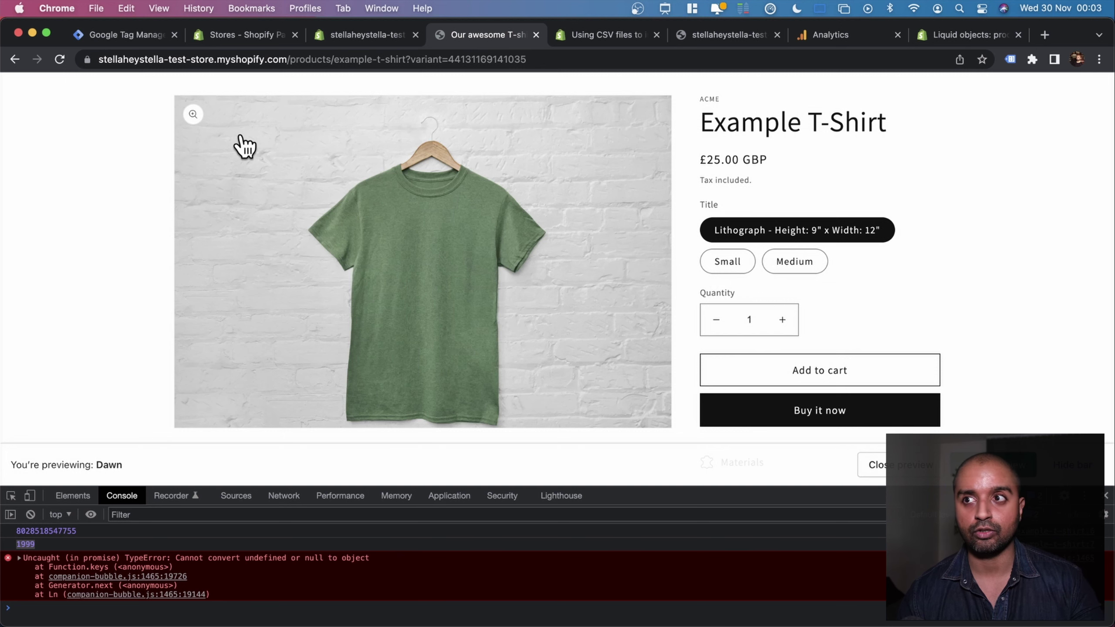
{"action": "scroll", "coordinate": [241, 139], "scroll_direction": "down", "scroll_amount": 1}
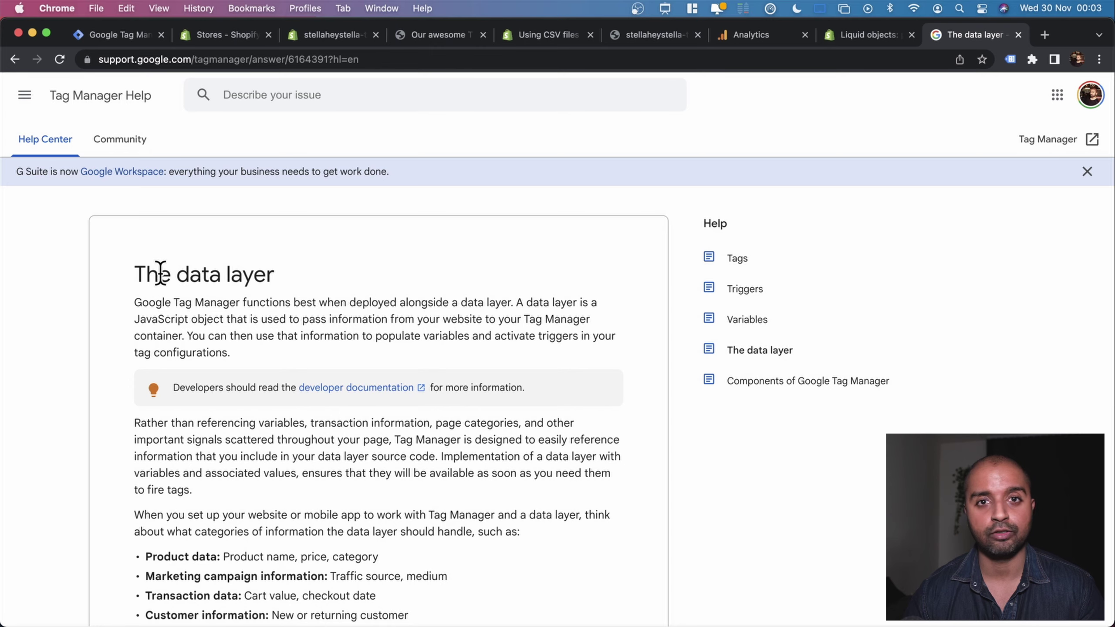
- Read the data layer help article down to the data layer code section and highlight window.dataLayer in the snippet
{"action": "scroll", "coordinate": [266, 280], "scroll_direction": "down", "scroll_amount": 15}
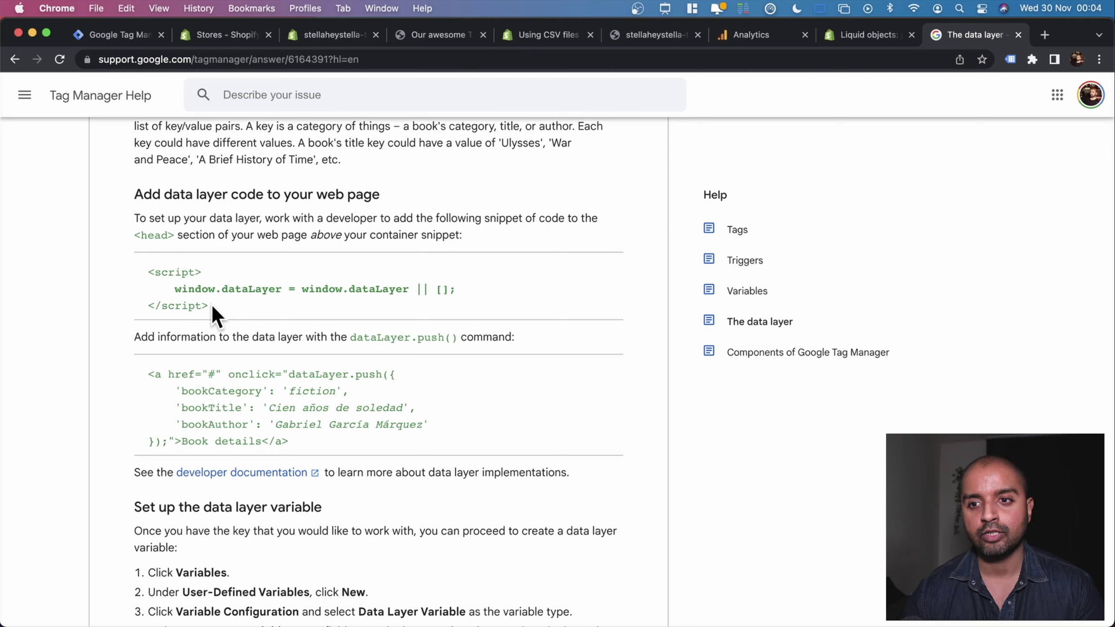
{"action": "left_click_drag", "start_coordinate": [211, 305], "coordinate": [279, 288]}
{"action": "left_click", "coordinate": [199, 286]}
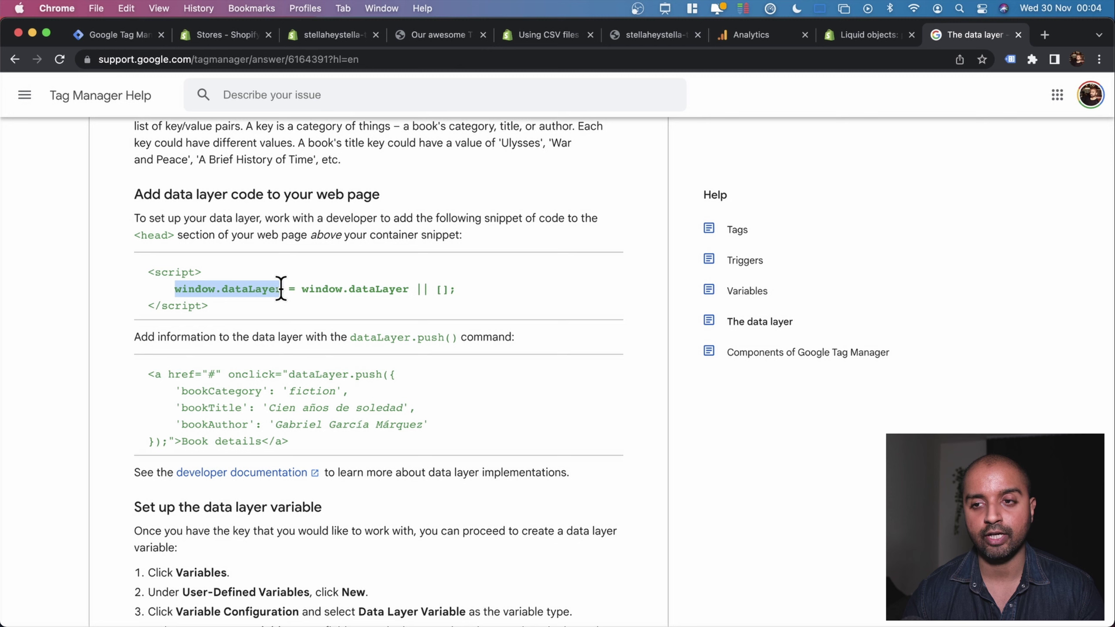
{"action": "left_click", "coordinate": [195, 285]}
{"action": "double_click", "coordinate": [194, 288]}
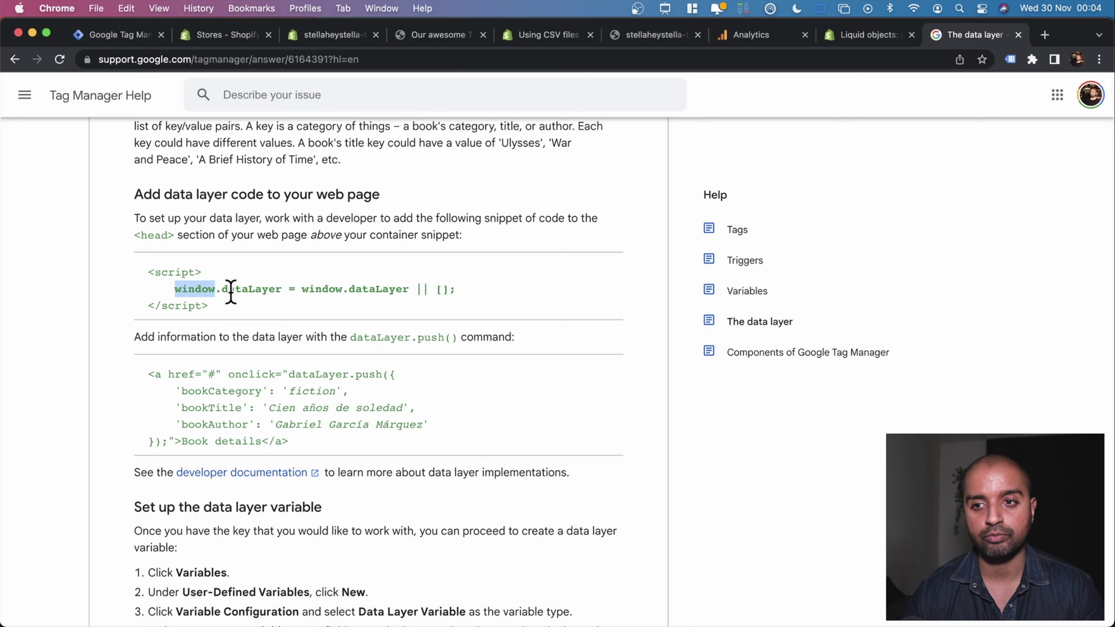
{"action": "left_click", "coordinate": [239, 290]}
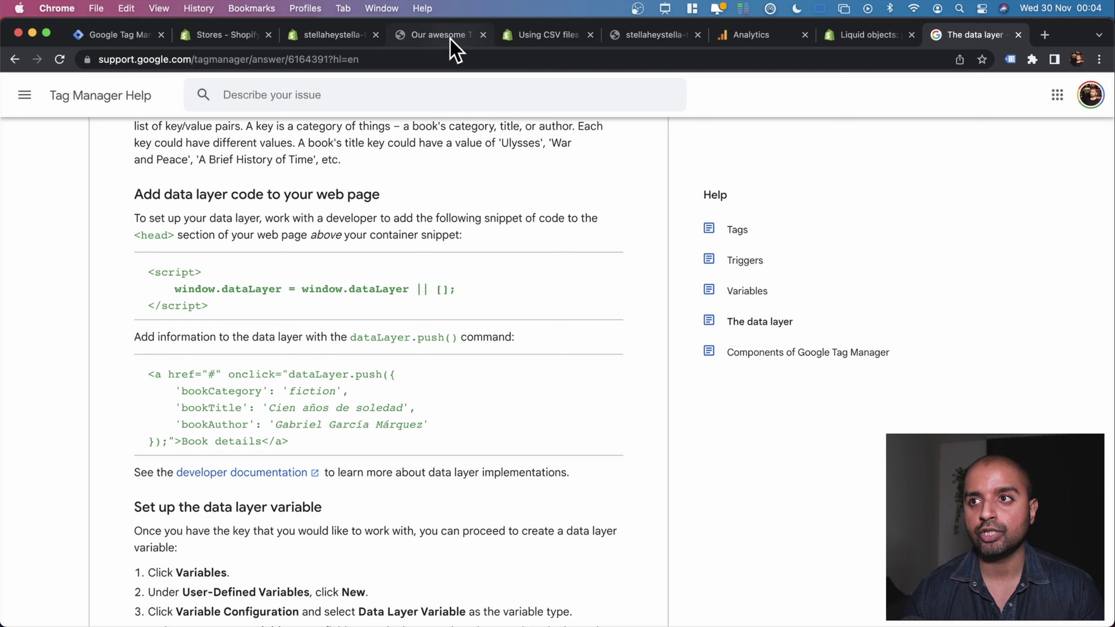
- Evaluate window in the product page's console to inspect the global object
{"action": "left_click", "coordinate": [426, 36]}
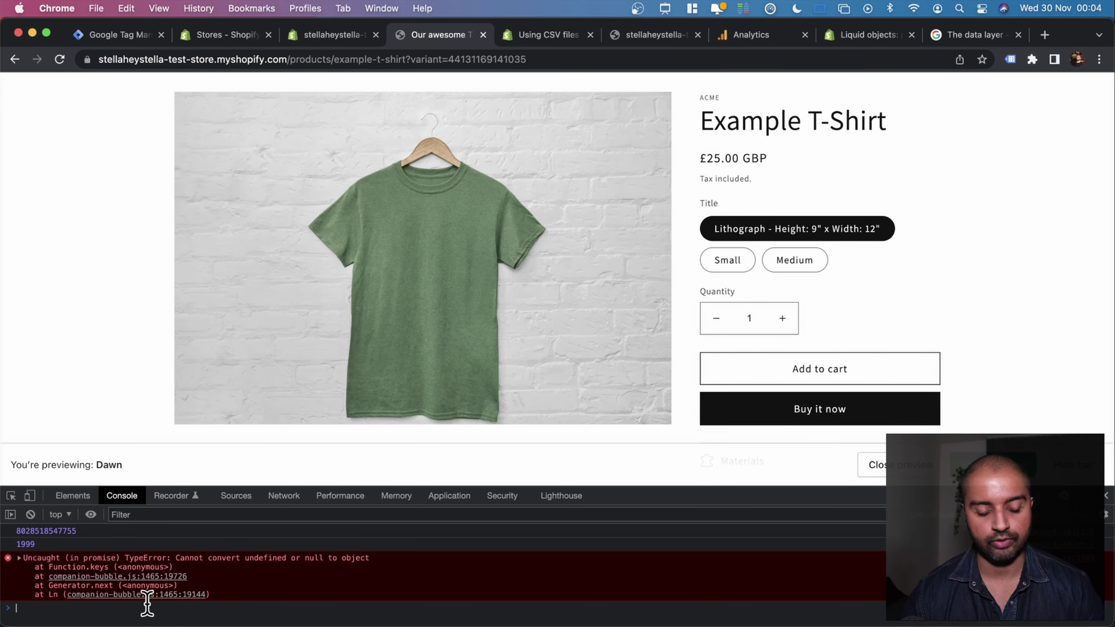
{"action": "type", "text": "window"}
{"action": "key", "text": "Return"}
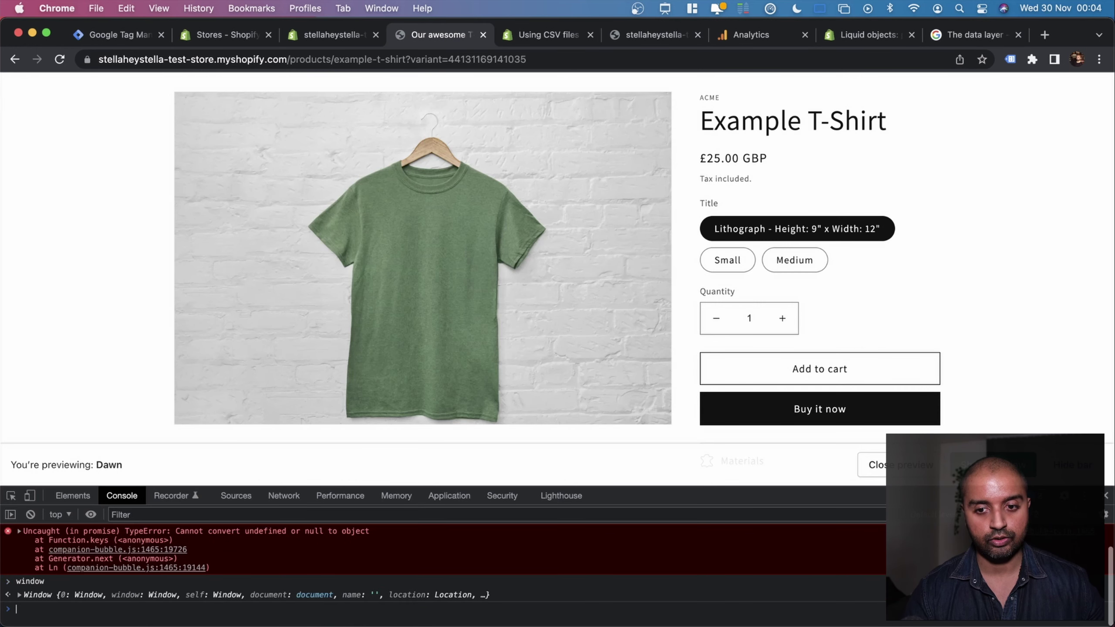
- Examine the dataLayer property and the || [] fallback in the help article's data layer snippet
{"action": "left_click", "coordinate": [976, 38]}
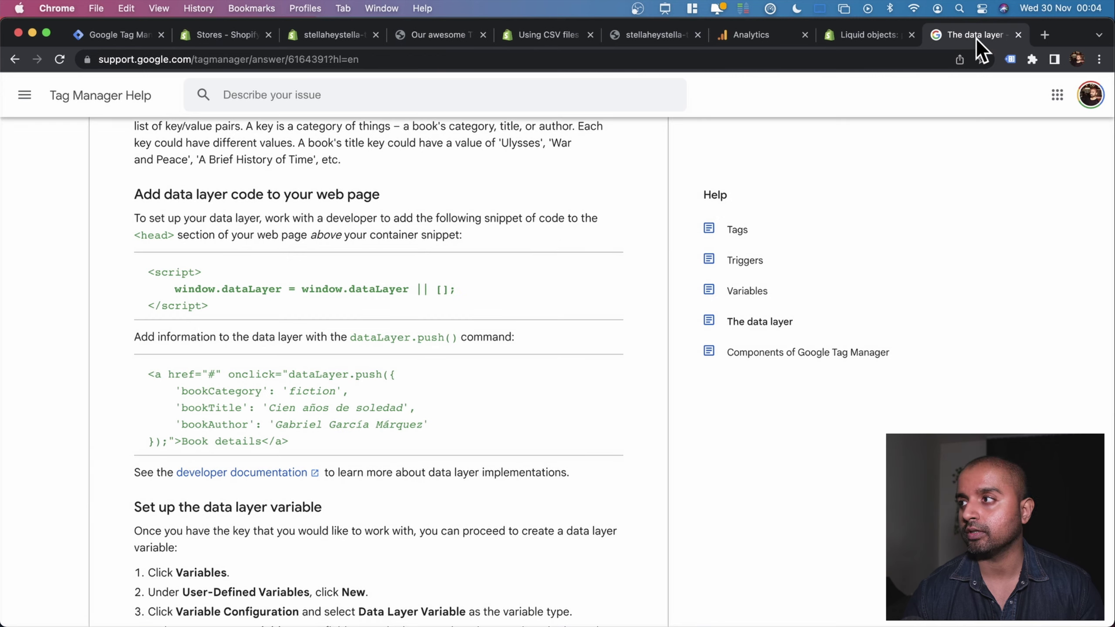
{"action": "double_click", "coordinate": [254, 290]}
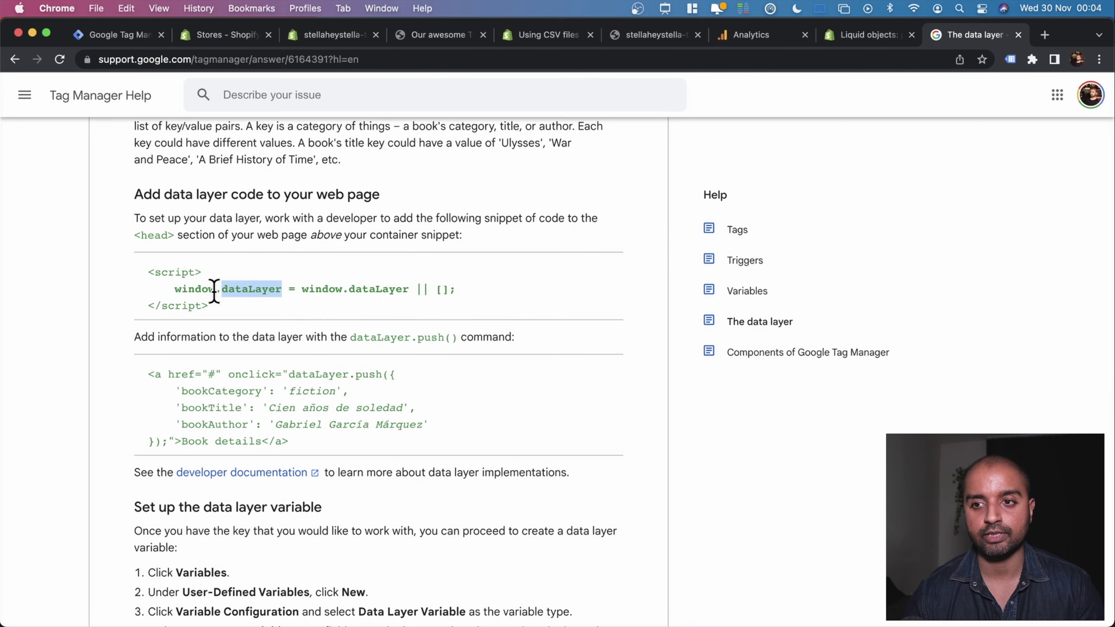
{"action": "left_click_drag", "start_coordinate": [459, 288], "coordinate": [415, 288]}
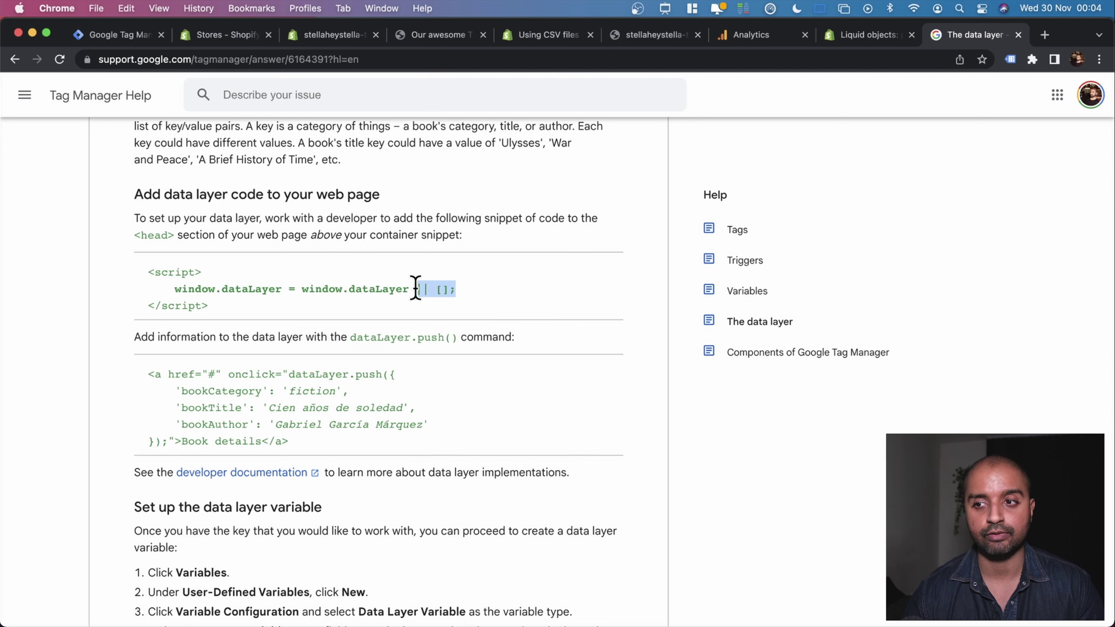
{"action": "left_click", "coordinate": [200, 300]}
- Copy the window.dataLayer = window.dataLayer || []; script from the help article into theme.liquid, above the Google Tag Manager snippet
{"action": "left_click_drag", "start_coordinate": [212, 305], "coordinate": [169, 285]}
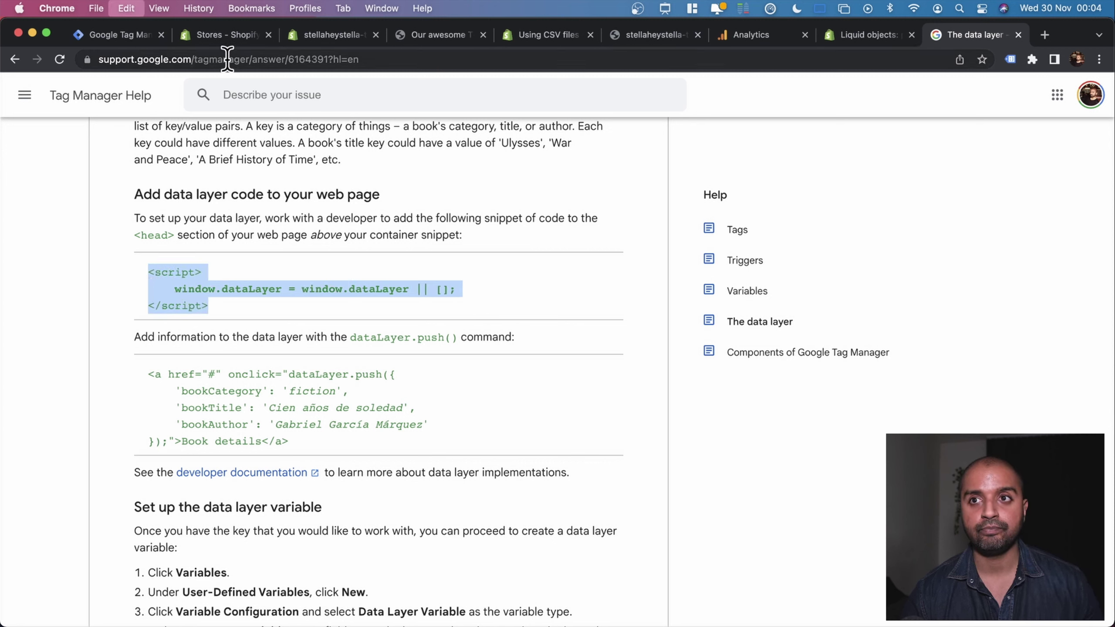
{"action": "left_click", "coordinate": [327, 35]}
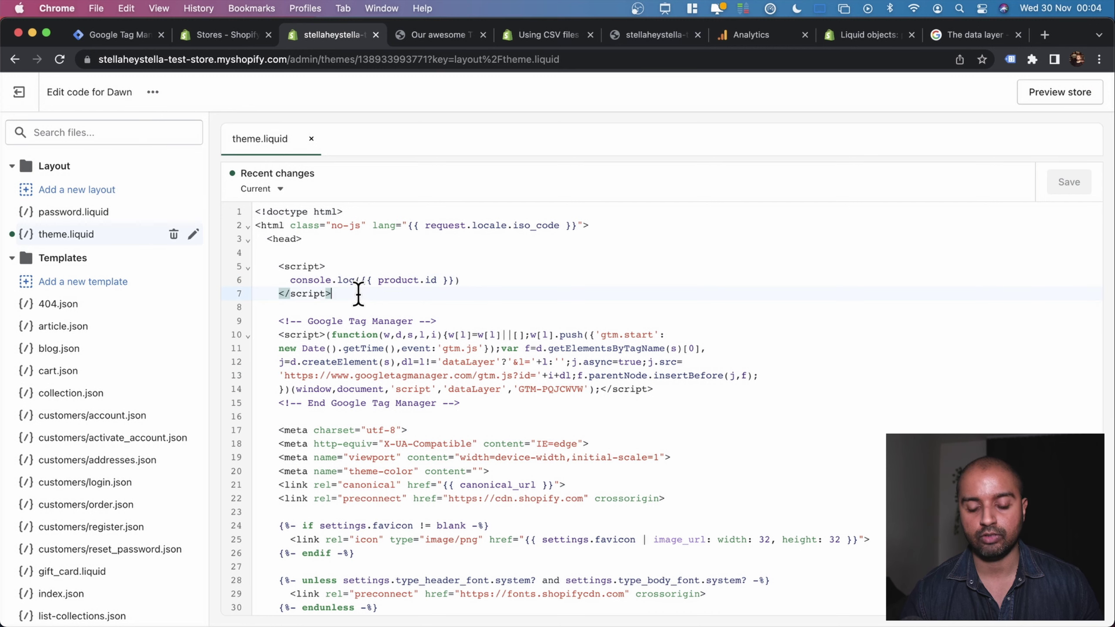
{"action": "key", "text": "Return"}
{"action": "key", "text": "Return"}
{"action": "type", "text": "<script> window.dataLayer = window.dataLayer || []; </script>"}
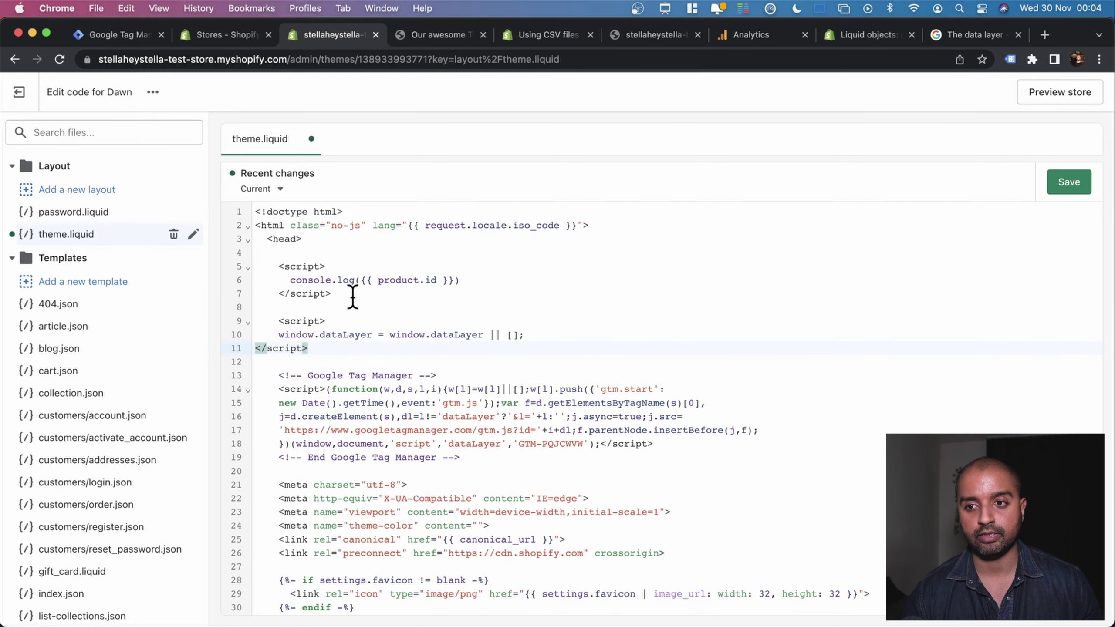
- Indent the window.dataLayer line and closing script tag to match the surrounding code, and save theme.liquid
{"action": "left_click", "coordinate": [258, 349]}
{"action": "key", "text": "Tab"}
{"action": "key", "text": "Tab"}
{"action": "left_click", "coordinate": [279, 334]}
{"action": "key", "text": "Tab"}
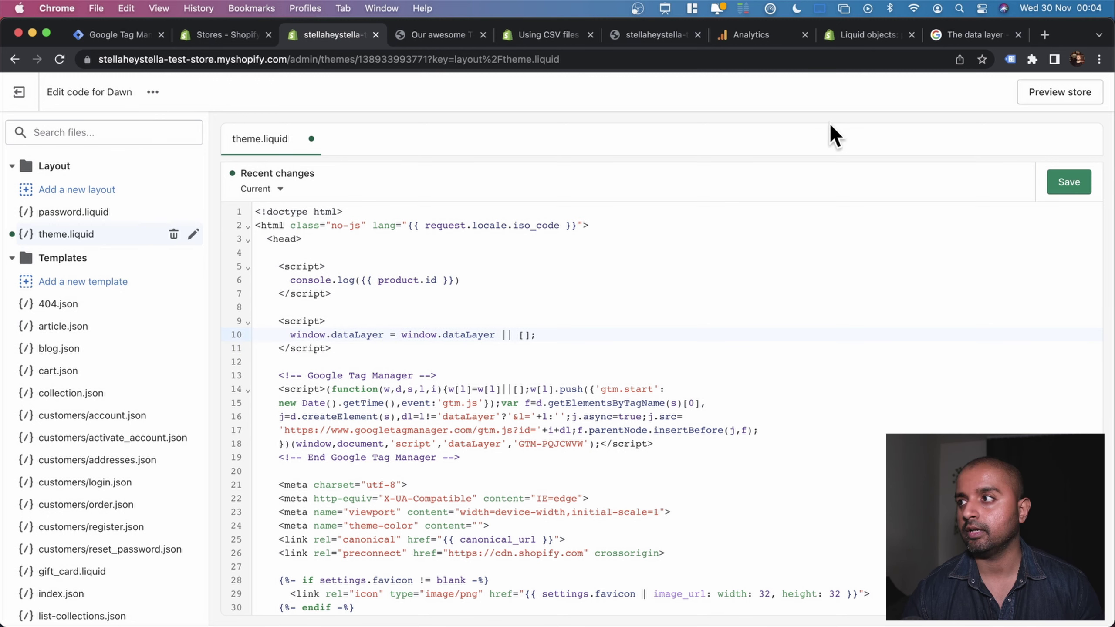
{"action": "left_click", "coordinate": [1070, 180]}
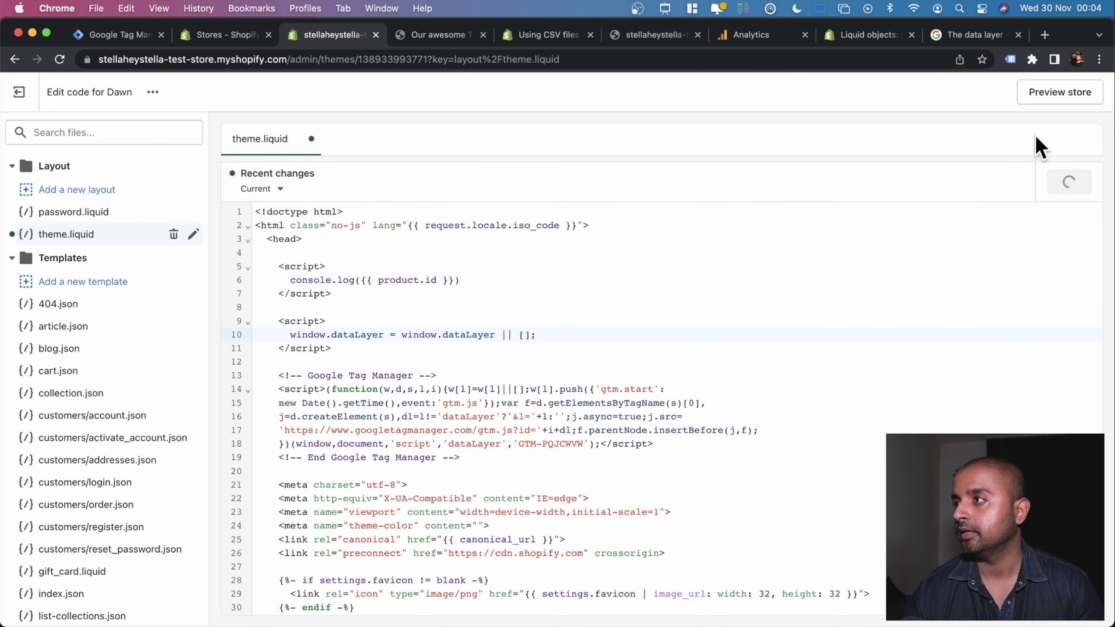
- Copy the dataLayer.push({ ... }); block from the help article into theme.liquid, below the window.dataLayer line inside the same script
{"action": "left_click", "coordinate": [968, 33]}
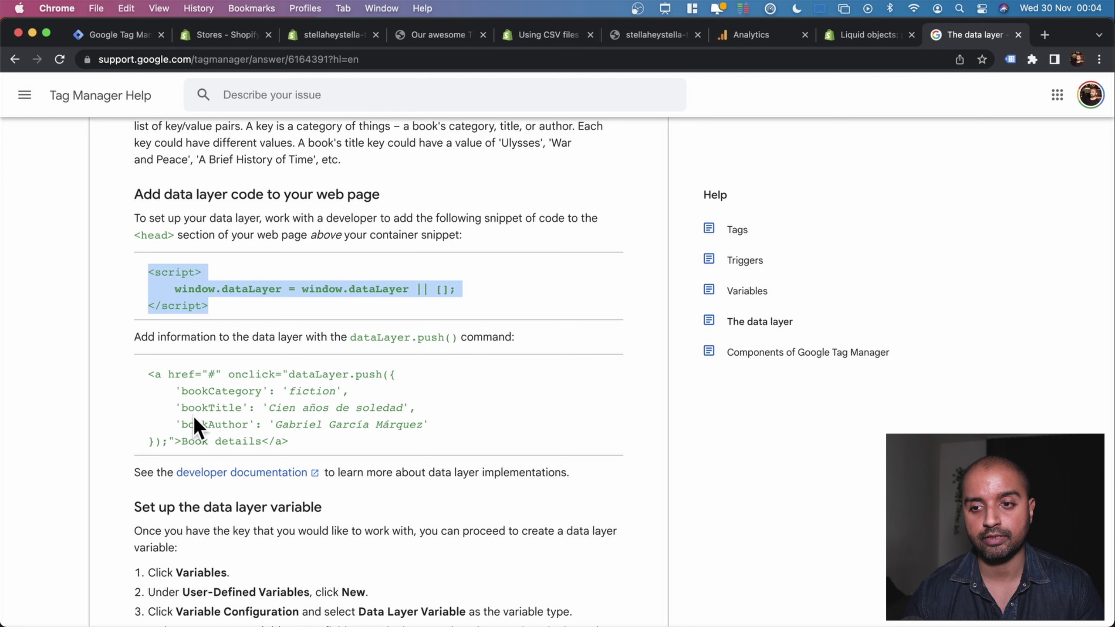
{"action": "left_click_drag", "start_coordinate": [159, 441], "coordinate": [290, 374]}
{"action": "key", "text": "super+c"}
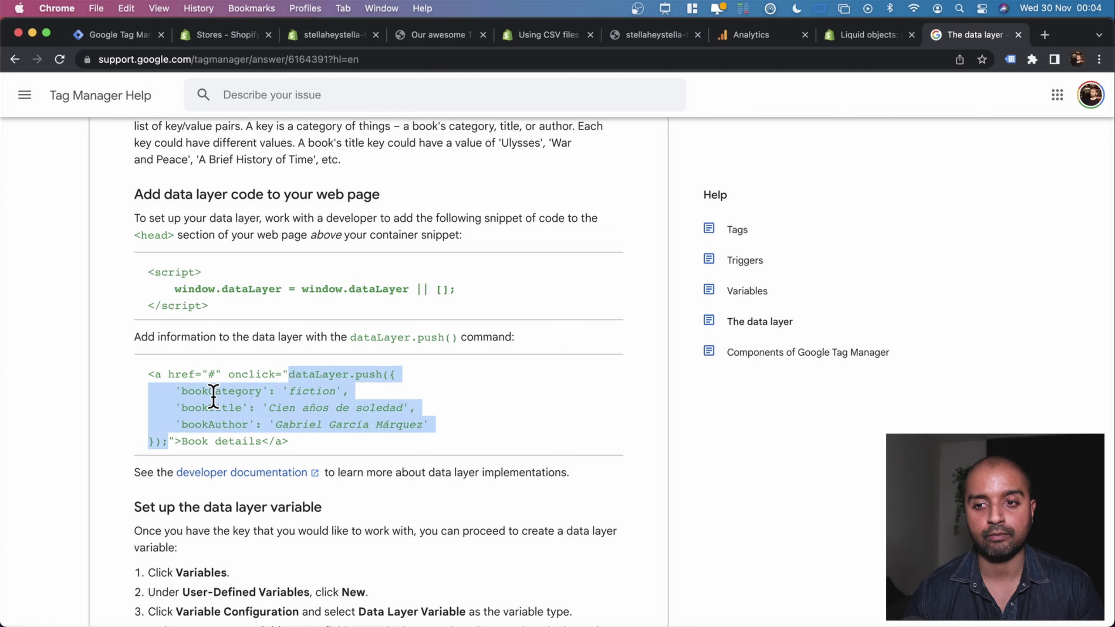
{"action": "left_click", "coordinate": [333, 35]}
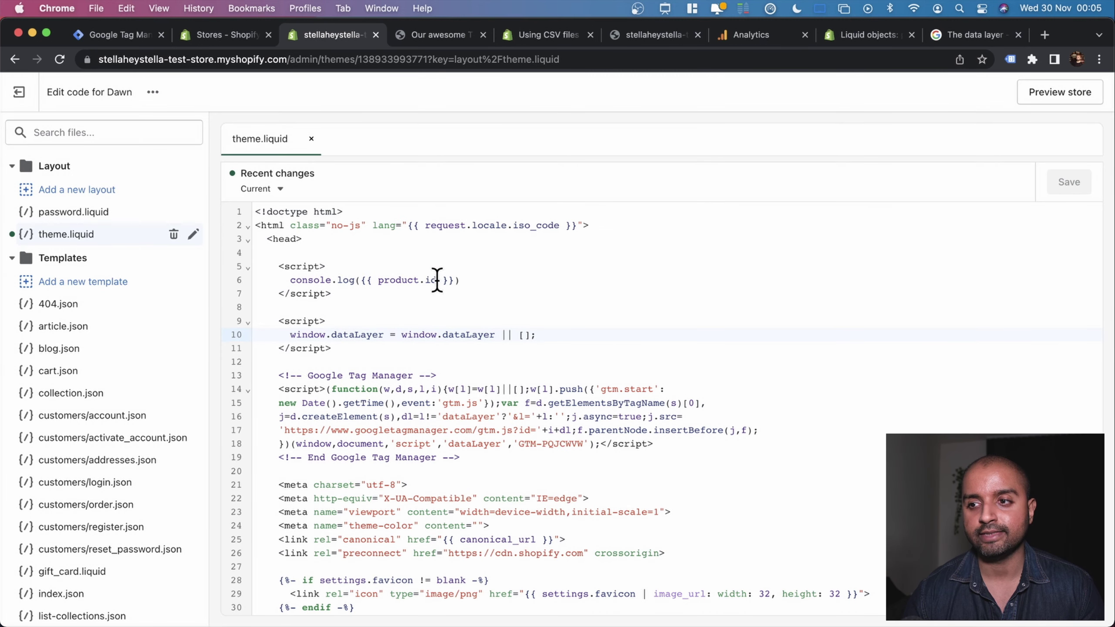
{"action": "left_click_drag", "start_coordinate": [437, 280], "coordinate": [381, 281]}
{"action": "left_click", "coordinate": [309, 335]}
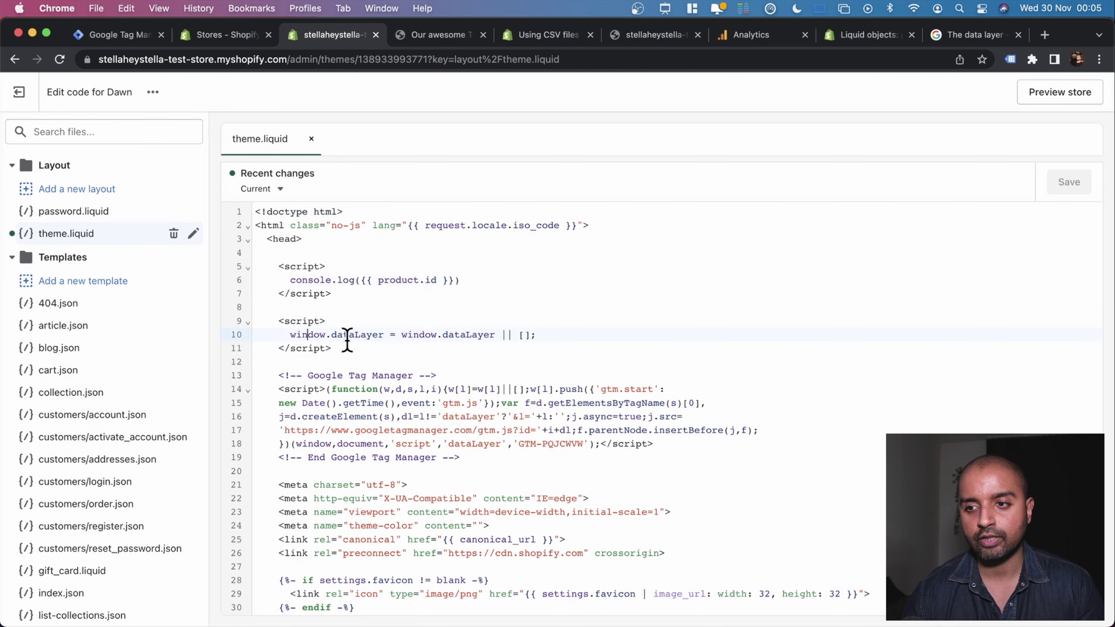
{"action": "left_click", "coordinate": [961, 36]}
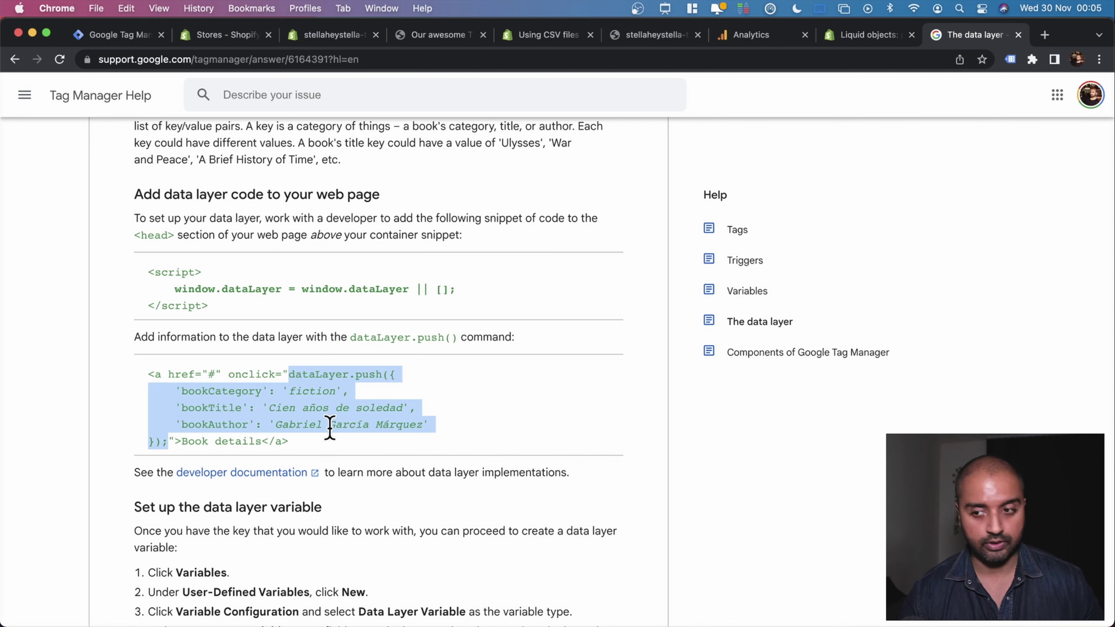
{"action": "key", "text": "super+3"}
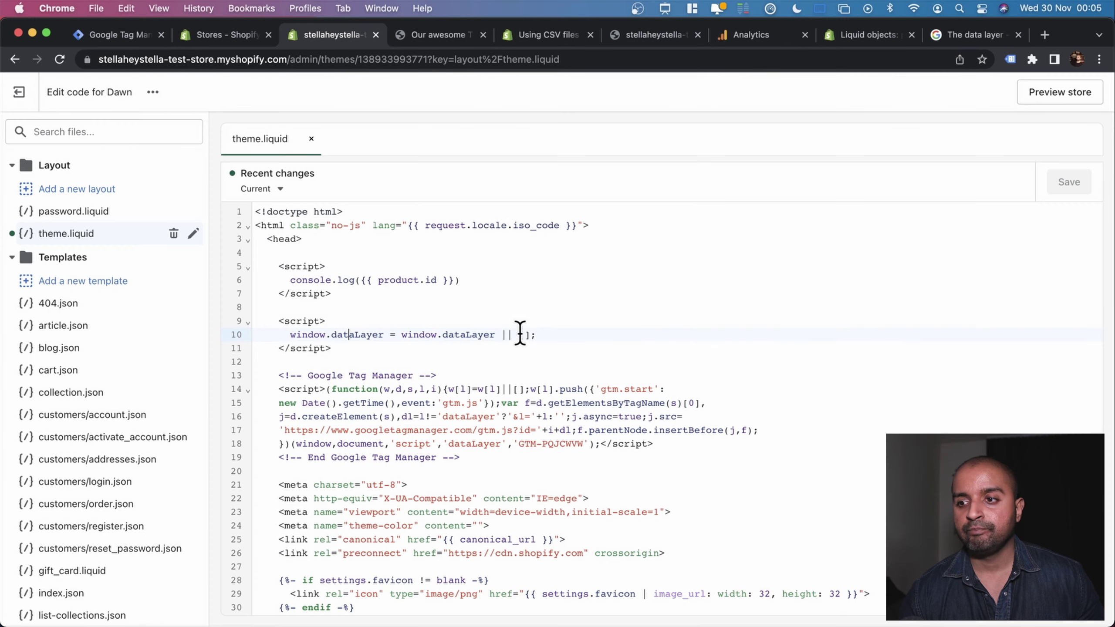
{"action": "key", "text": "Return"}
{"action": "key", "text": "Return"}
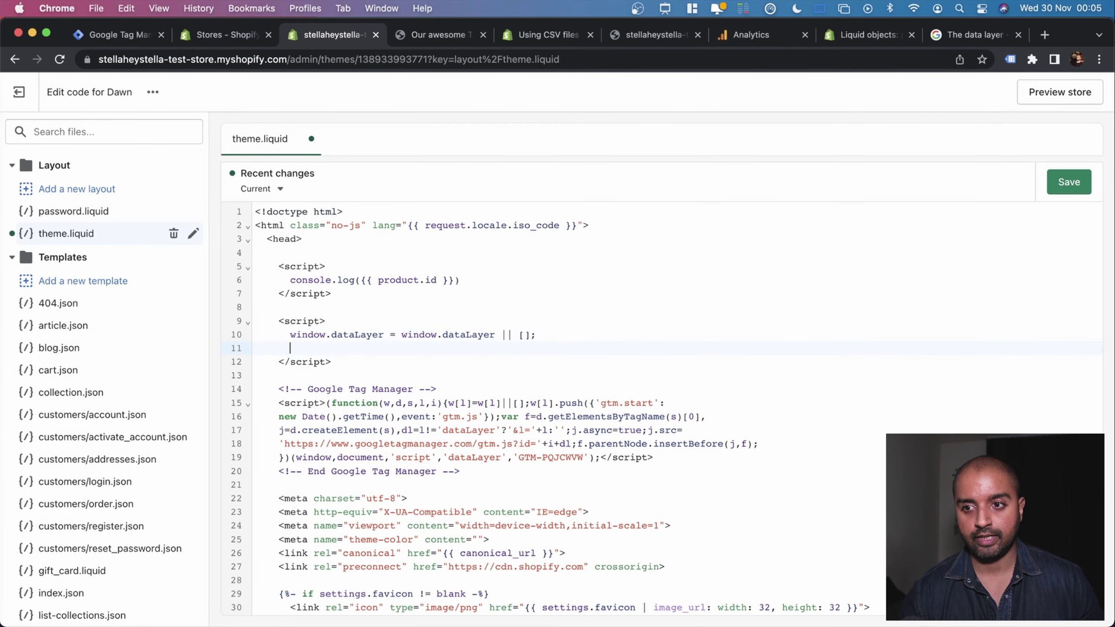
{"action": "key", "text": "super+v"}
{"action": "key", "text": "Return"}
- Indent the pasted dataLayer.push block to align with the window.dataLayer line above it
{"action": "left_click_drag", "start_coordinate": [283, 416], "coordinate": [237, 376]}
{"action": "key", "text": "Tab"}
{"action": "key", "text": "Tab"}
{"action": "left_click", "coordinate": [279, 417]}
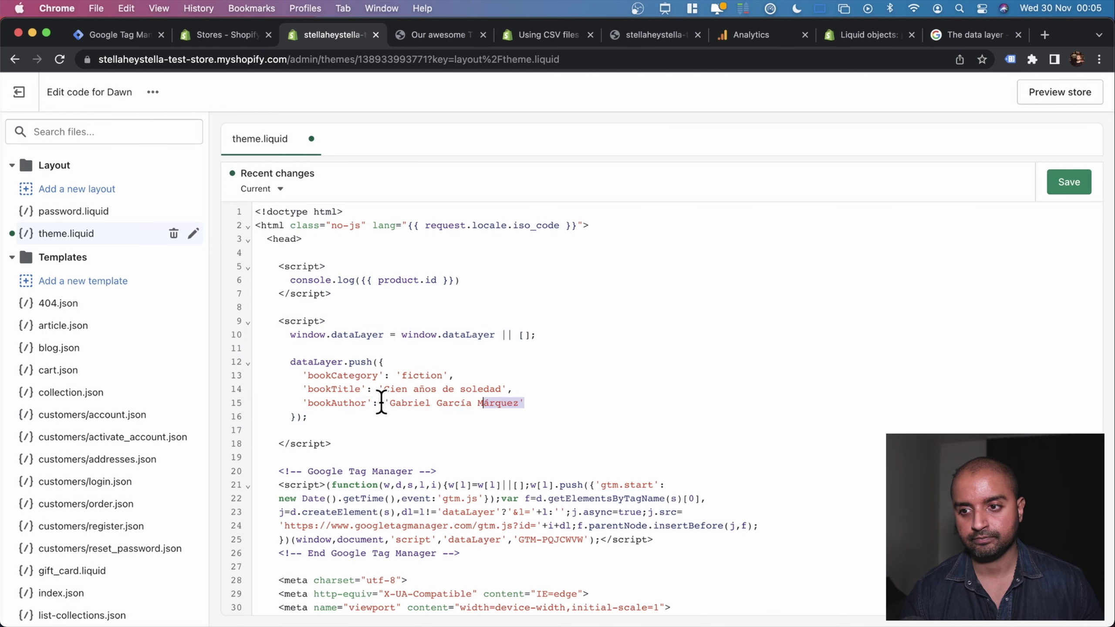
- Delete the bookTitle and bookAuthor lines from the dataLayer.push block
{"action": "left_click_drag", "start_coordinate": [535, 406], "coordinate": [209, 397]}
{"action": "key", "text": "BackSpace"}
{"action": "key", "text": "BackSpace"}
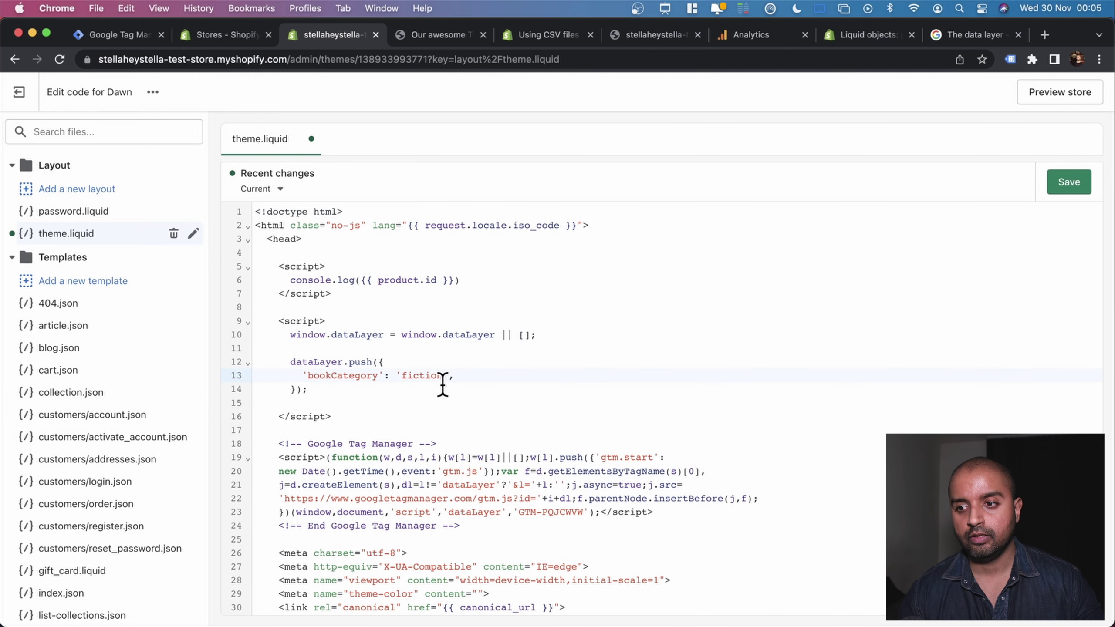
- Change the remaining dataLayer.push entry to 'productId': {{ product.id }}, reusing the Liquid expression from console.log, and save theme.liquid
{"action": "double_click", "coordinate": [320, 376]}
{"action": "type", "text": "productId"}
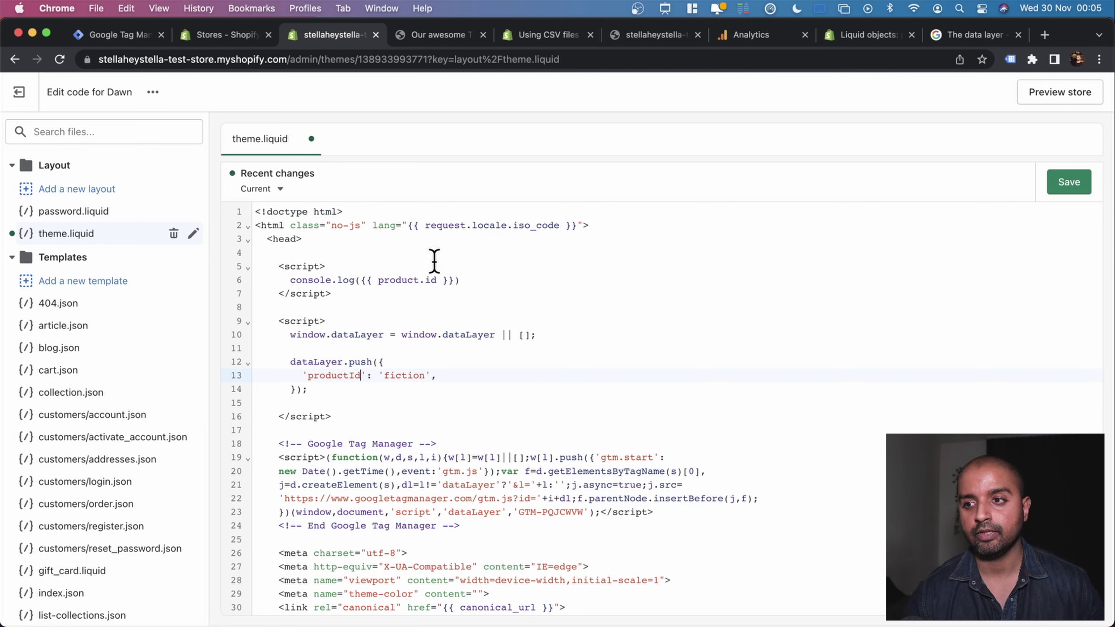
{"action": "left_click_drag", "start_coordinate": [397, 280], "coordinate": [357, 280]}
{"action": "key", "text": "super+c"}
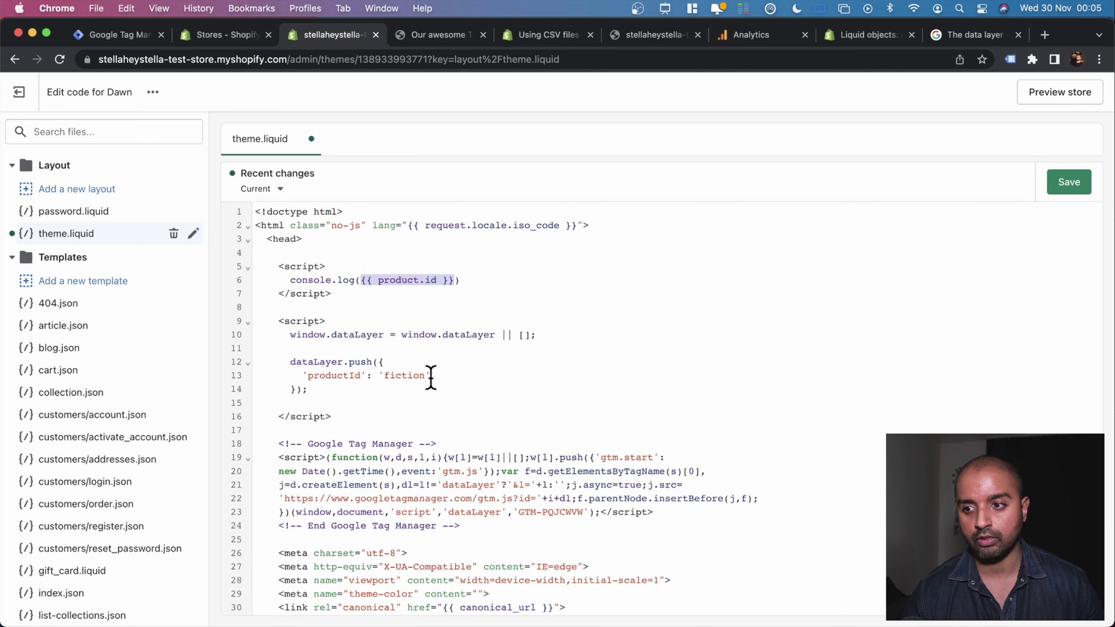
{"action": "left_click_drag", "start_coordinate": [430, 376], "coordinate": [384, 376]}
{"action": "key", "text": "super+v"}
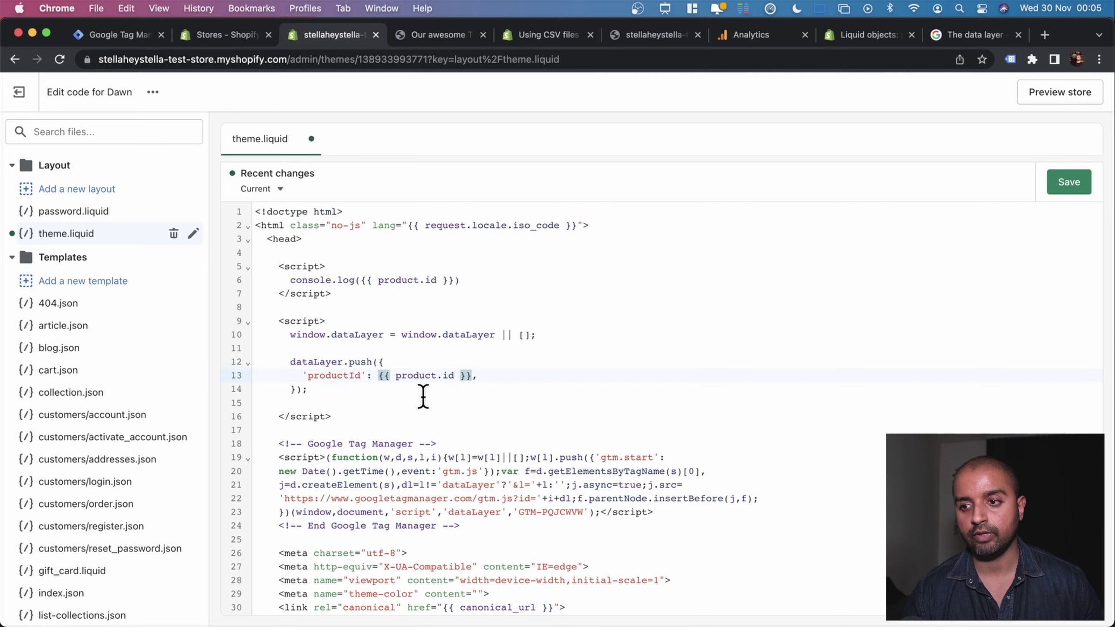
{"action": "left_click", "coordinate": [386, 401]}
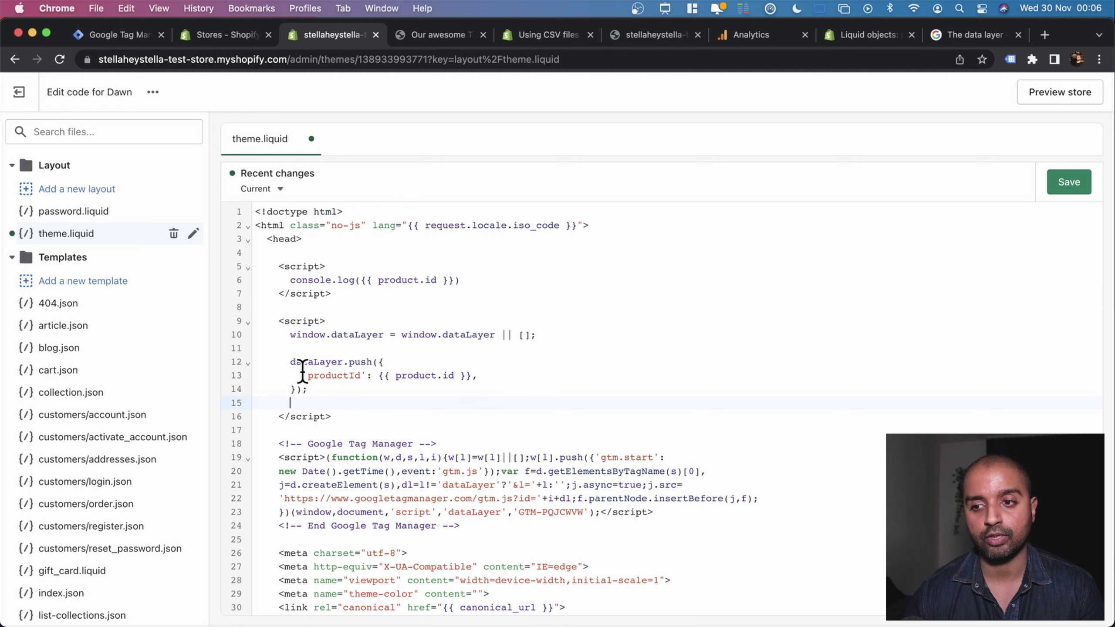
{"action": "left_click_drag", "start_coordinate": [454, 376], "coordinate": [409, 375]}
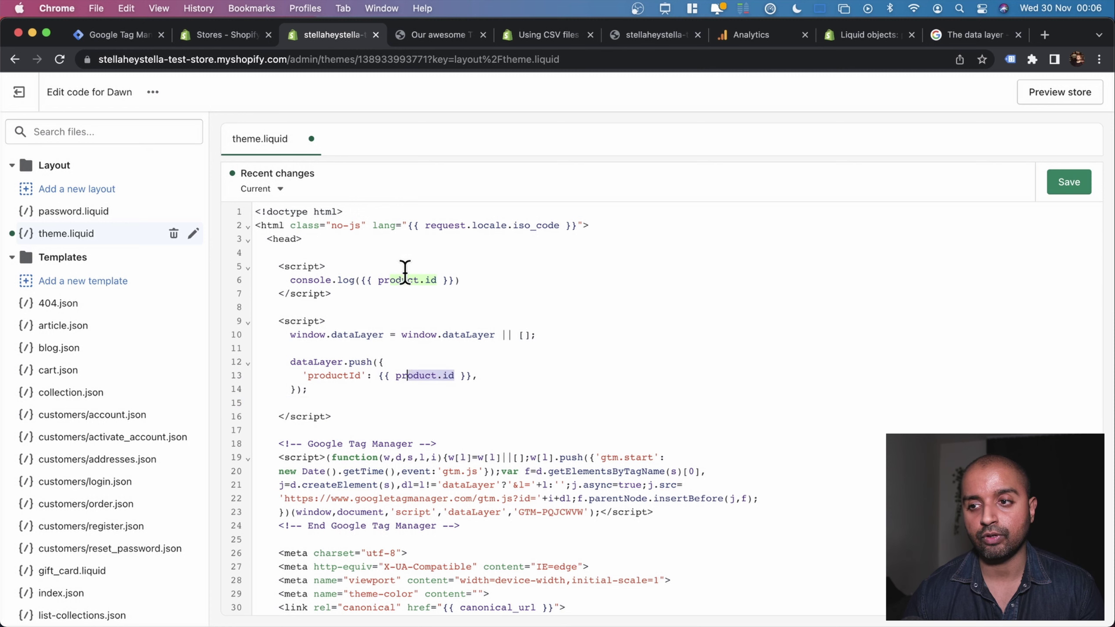
{"action": "double_click", "coordinate": [327, 376]}
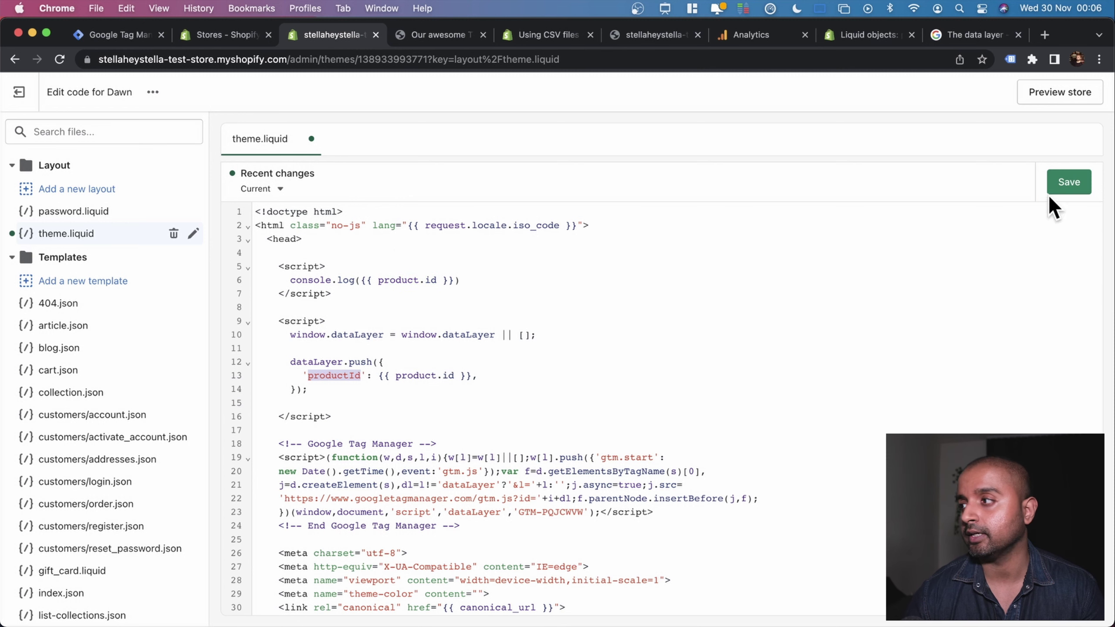
{"action": "left_click", "coordinate": [1064, 189]}
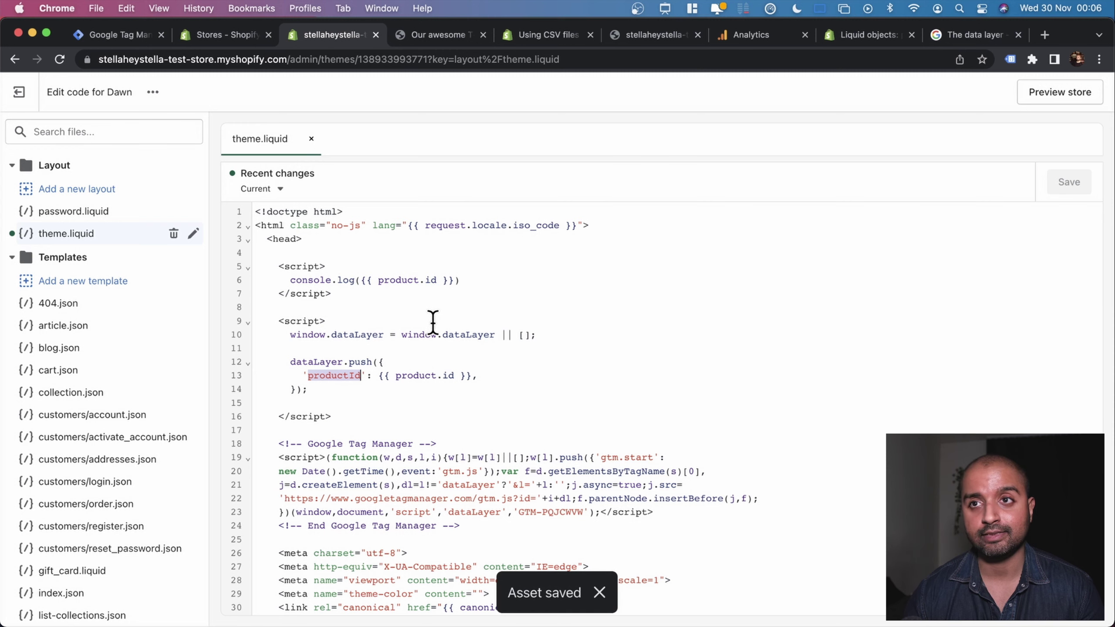
{"action": "left_click", "coordinate": [118, 36]}
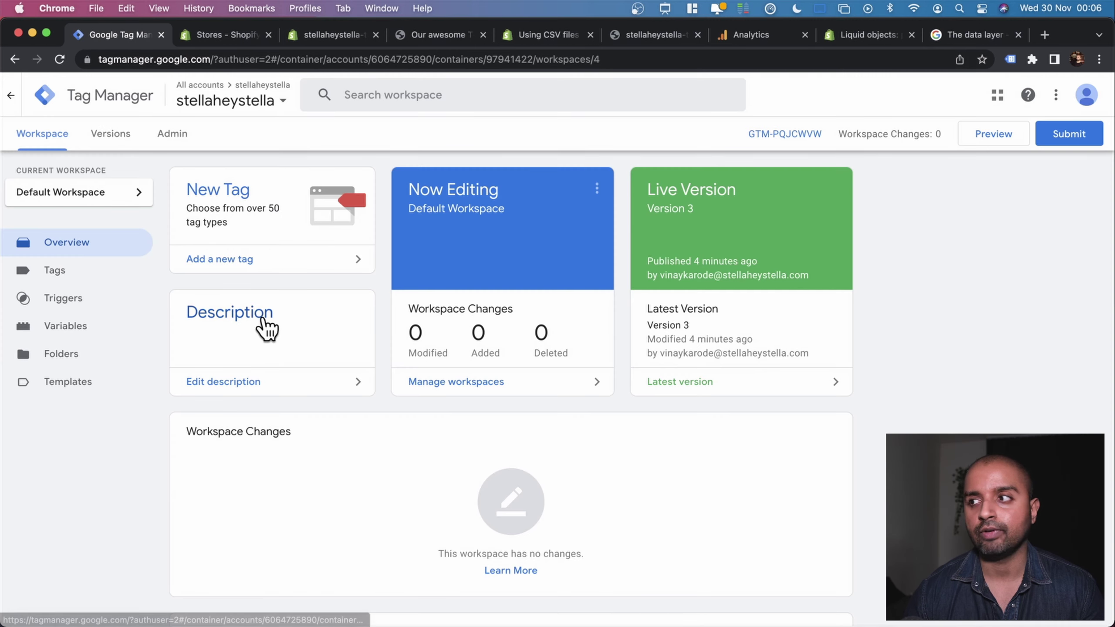
{"action": "left_click", "coordinate": [991, 135]}
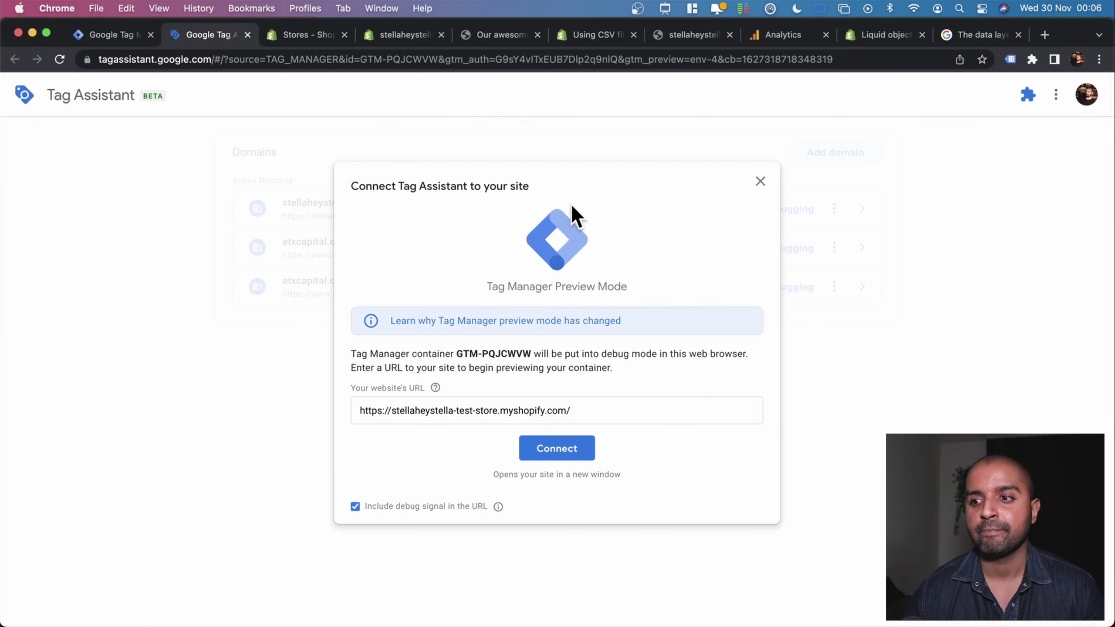
{"action": "left_click", "coordinate": [570, 452]}
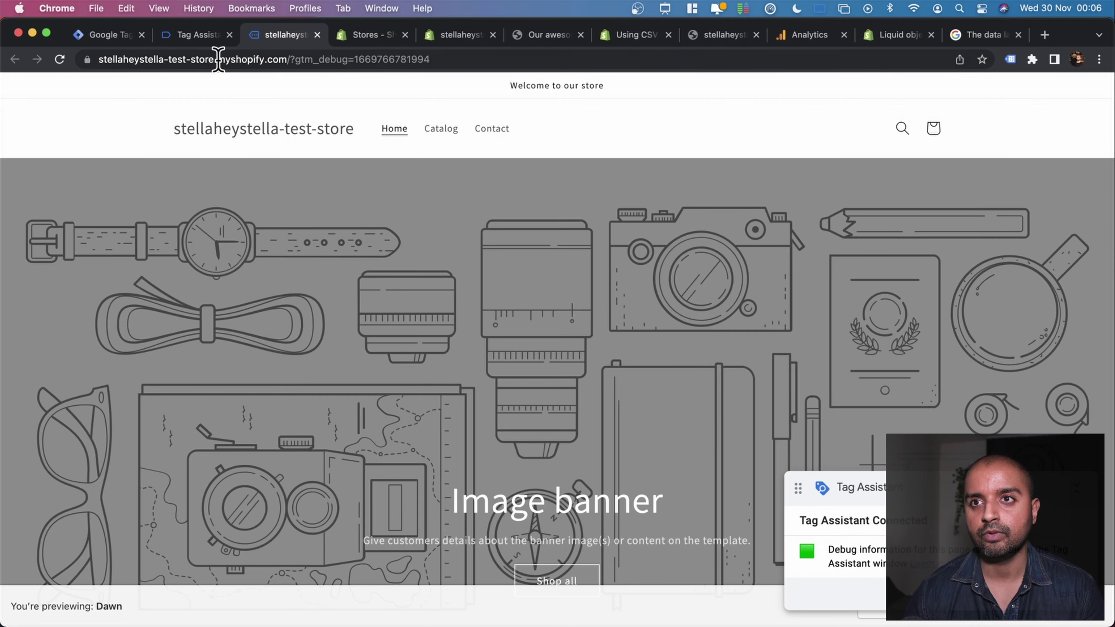
{"action": "left_click", "coordinate": [197, 36]}
{"action": "left_click", "coordinate": [593, 339]}
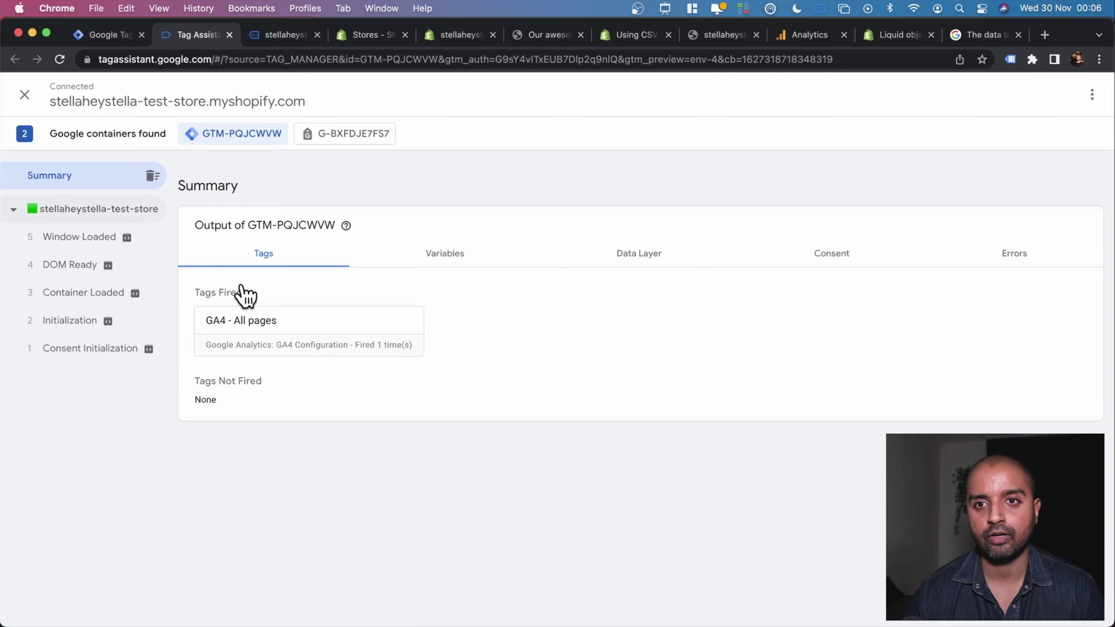
- Examine the GA4 - All pages tag's details and the summary's data layer values for the store's home page
{"action": "left_click", "coordinate": [299, 328]}
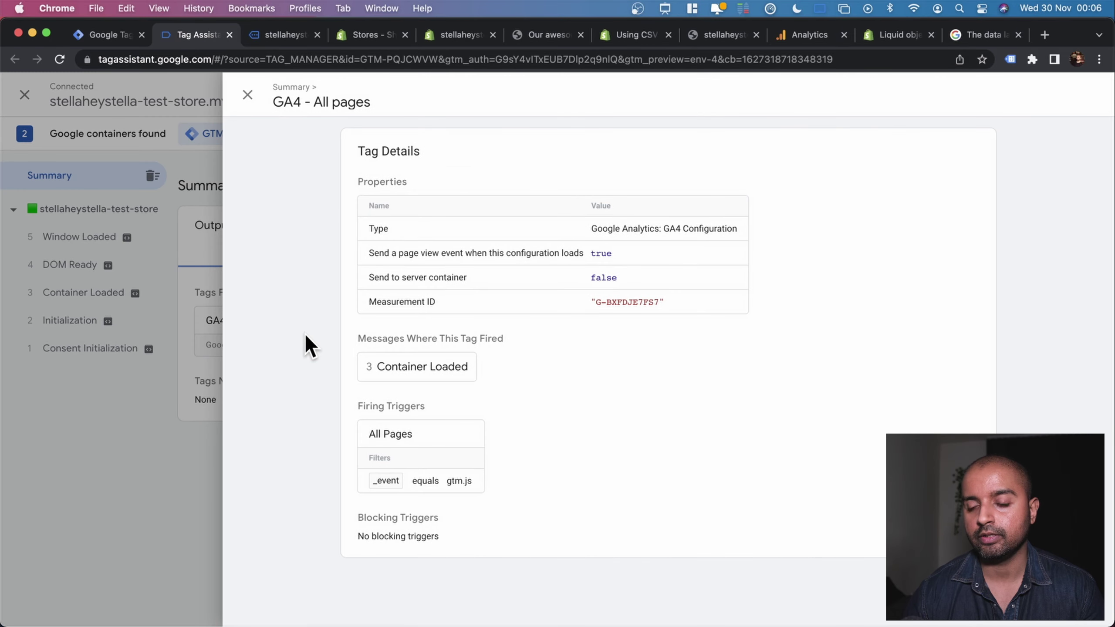
{"action": "left_click", "coordinate": [159, 469]}
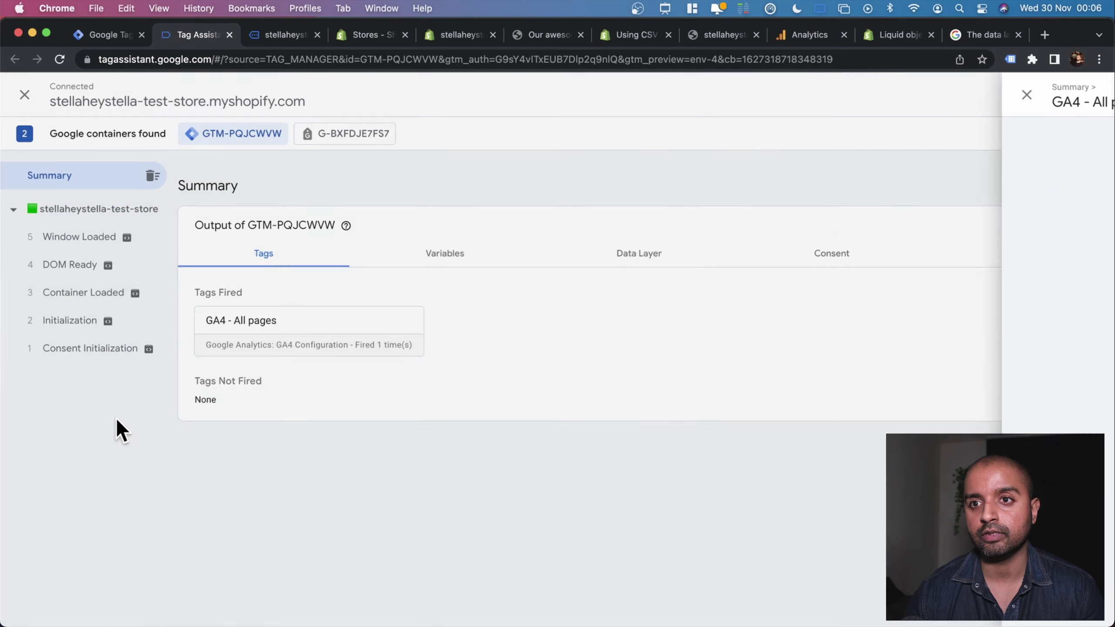
{"action": "left_click", "coordinate": [88, 293]}
{"action": "left_click", "coordinate": [88, 180]}
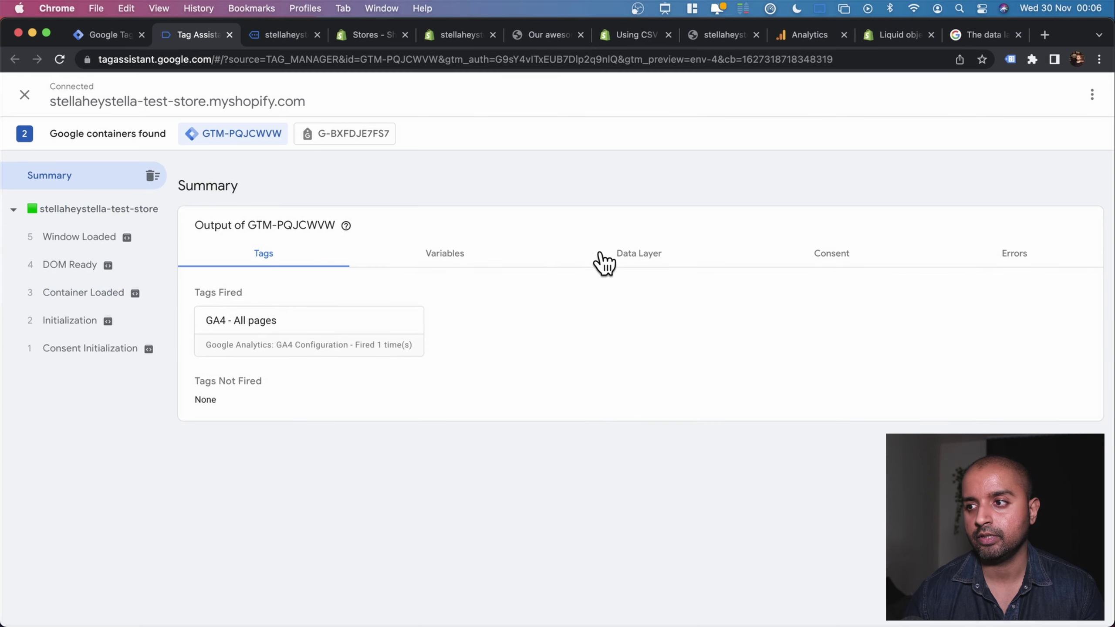
{"action": "left_click", "coordinate": [641, 259]}
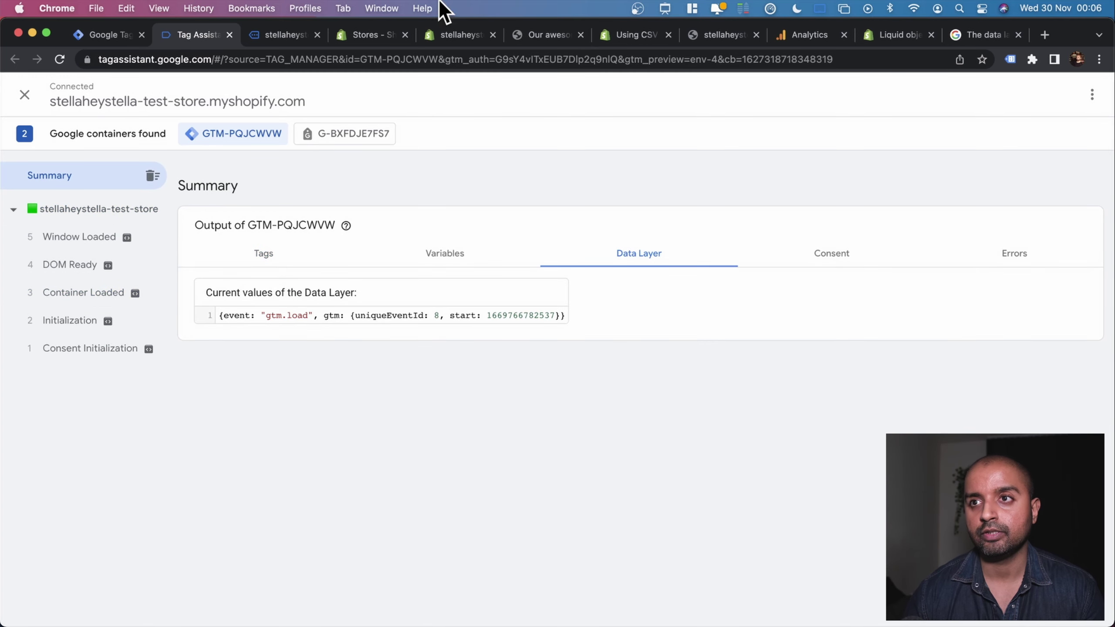
- Open the Example T-Shirt product page through the store's catalog and inspect productId in Tag Assistant's data layer
{"action": "left_click", "coordinate": [289, 35]}
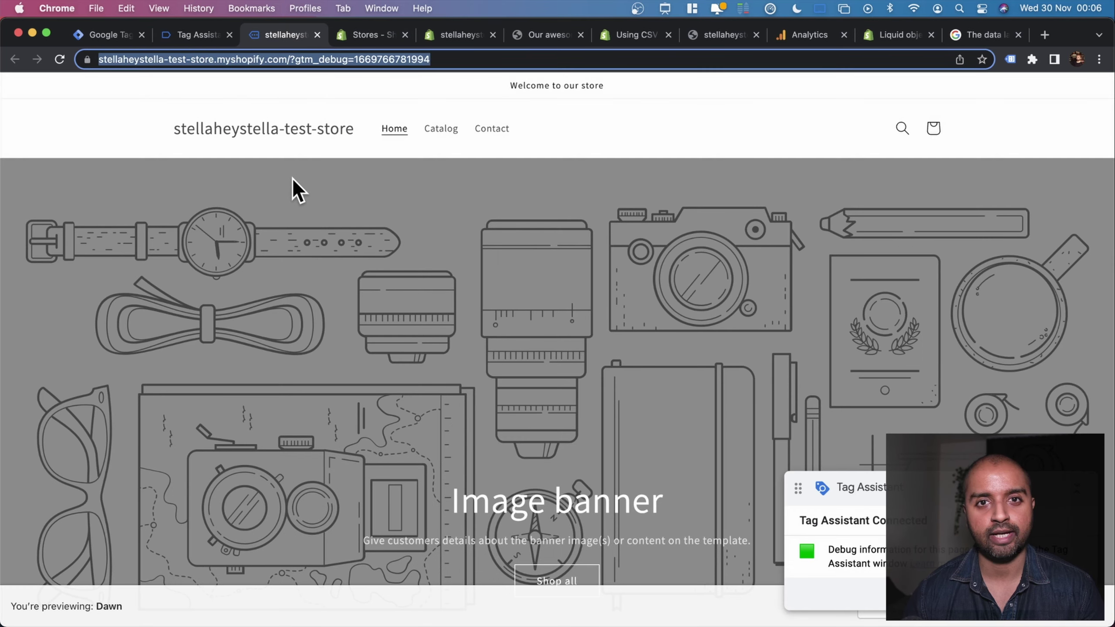
{"action": "left_click", "coordinate": [444, 132]}
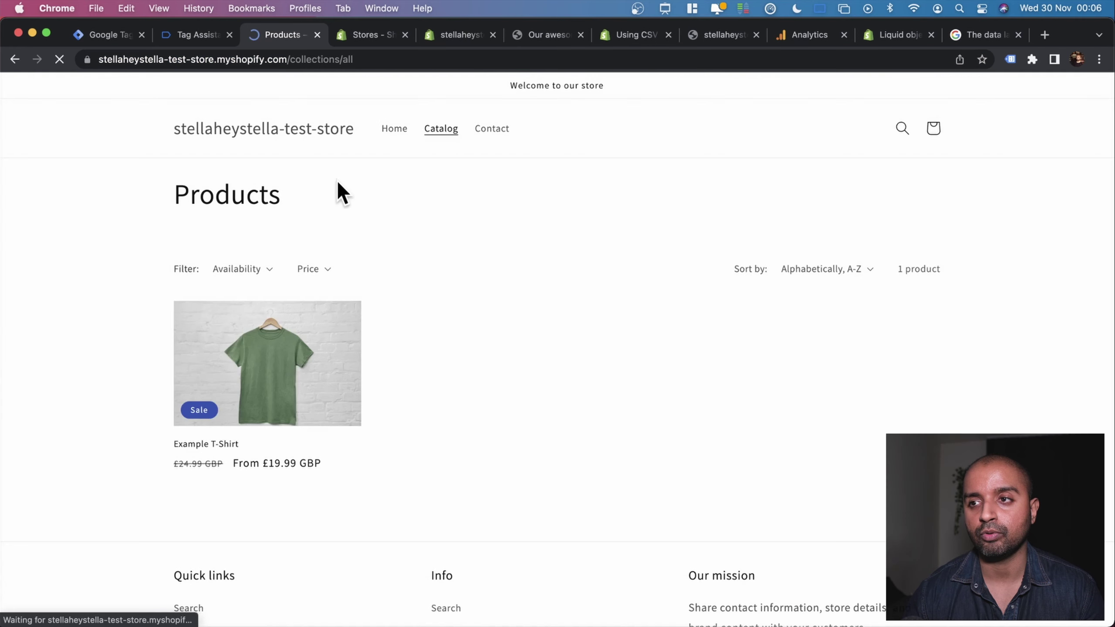
{"action": "left_click", "coordinate": [271, 368]}
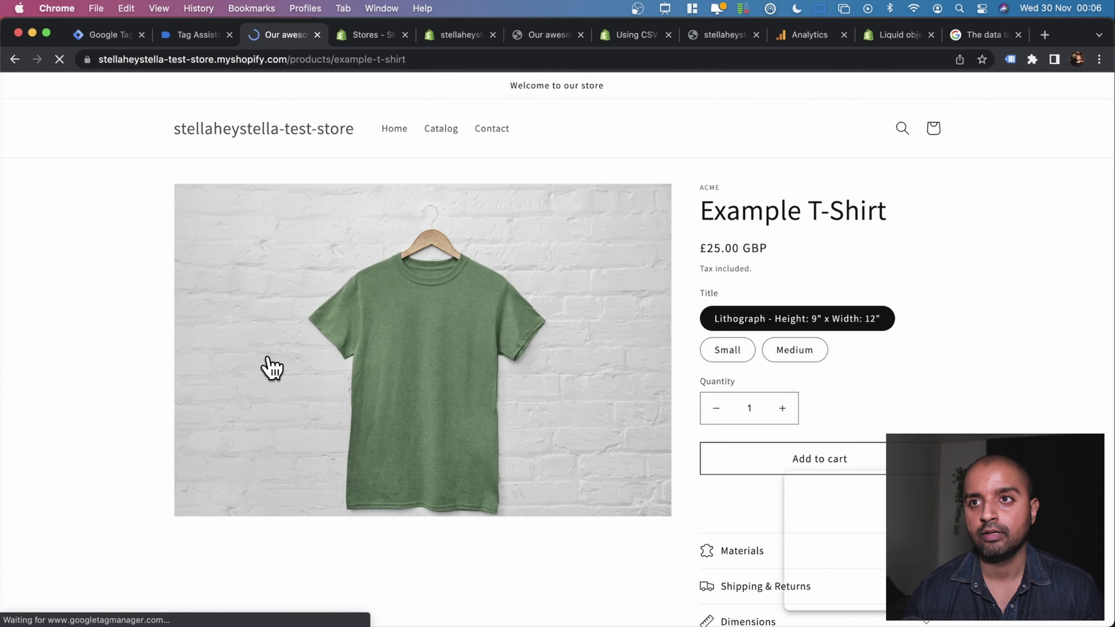
{"action": "left_click", "coordinate": [181, 37]}
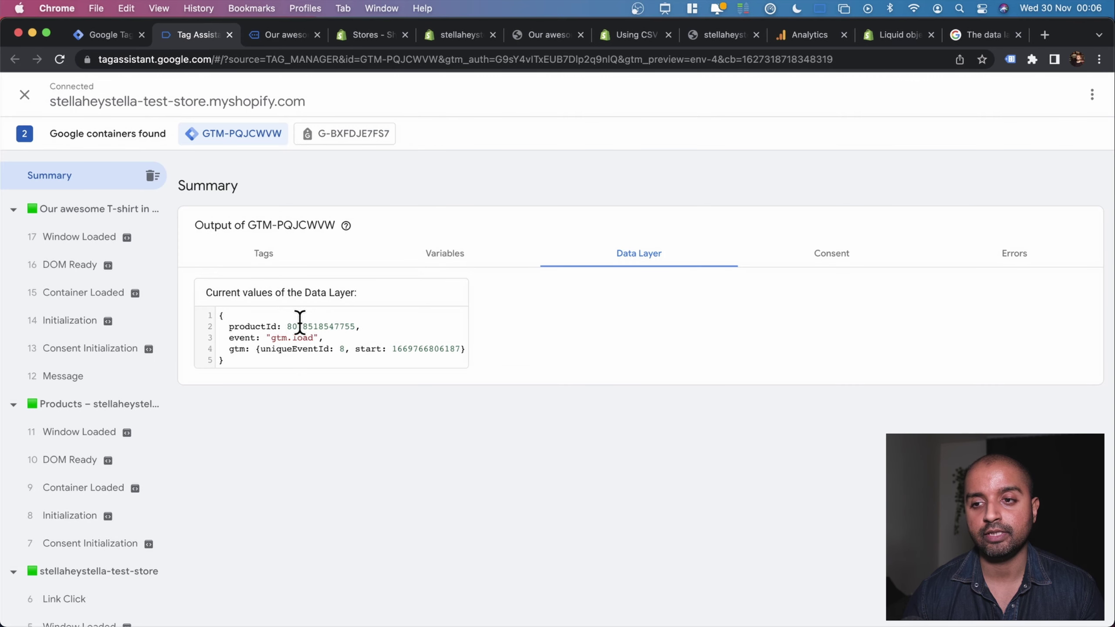
{"action": "left_click_drag", "start_coordinate": [245, 326], "coordinate": [288, 327]}
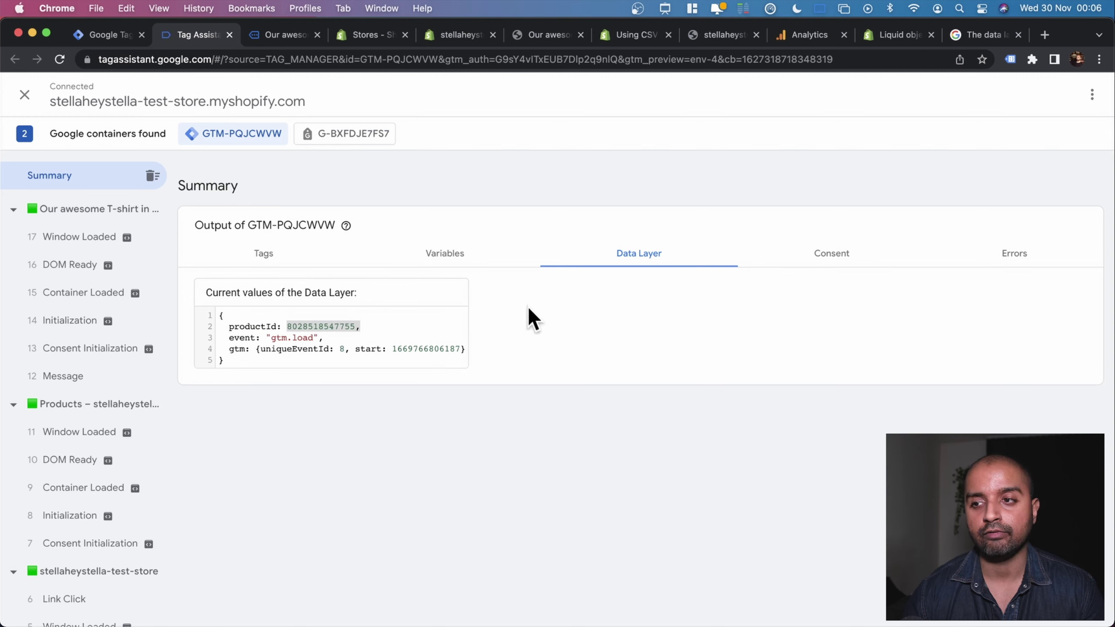
- Review the fired tags and compare the data layer's productId with the dataLayer.push entry in theme.liquid
{"action": "left_click", "coordinate": [265, 259]}
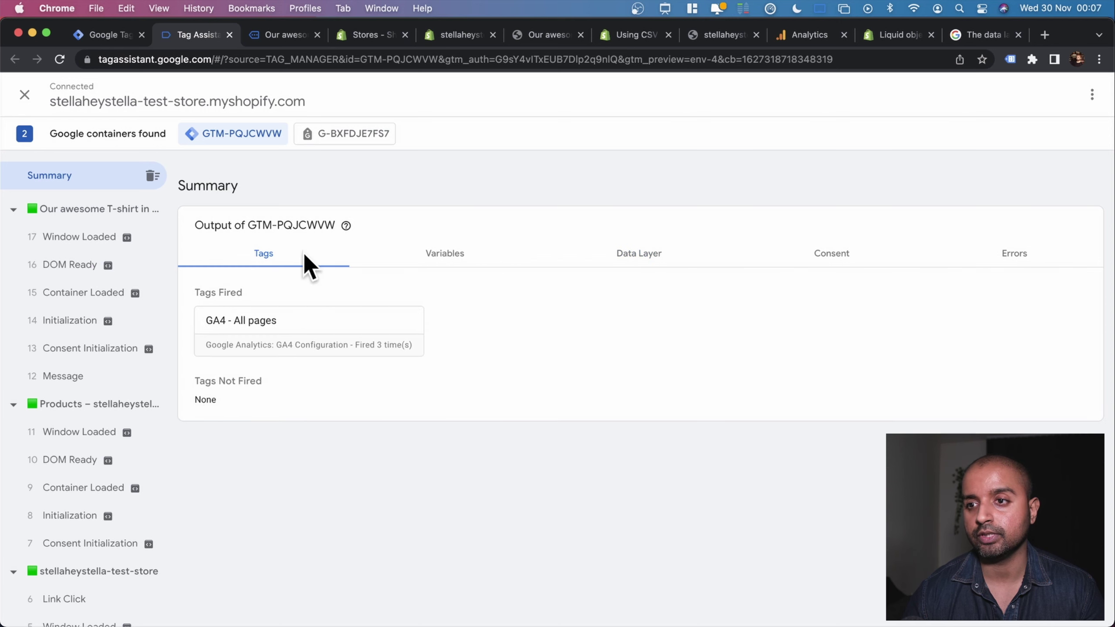
{"action": "left_click", "coordinate": [637, 260]}
{"action": "left_click_drag", "start_coordinate": [227, 325], "coordinate": [334, 327]}
{"action": "double_click", "coordinate": [333, 327]}
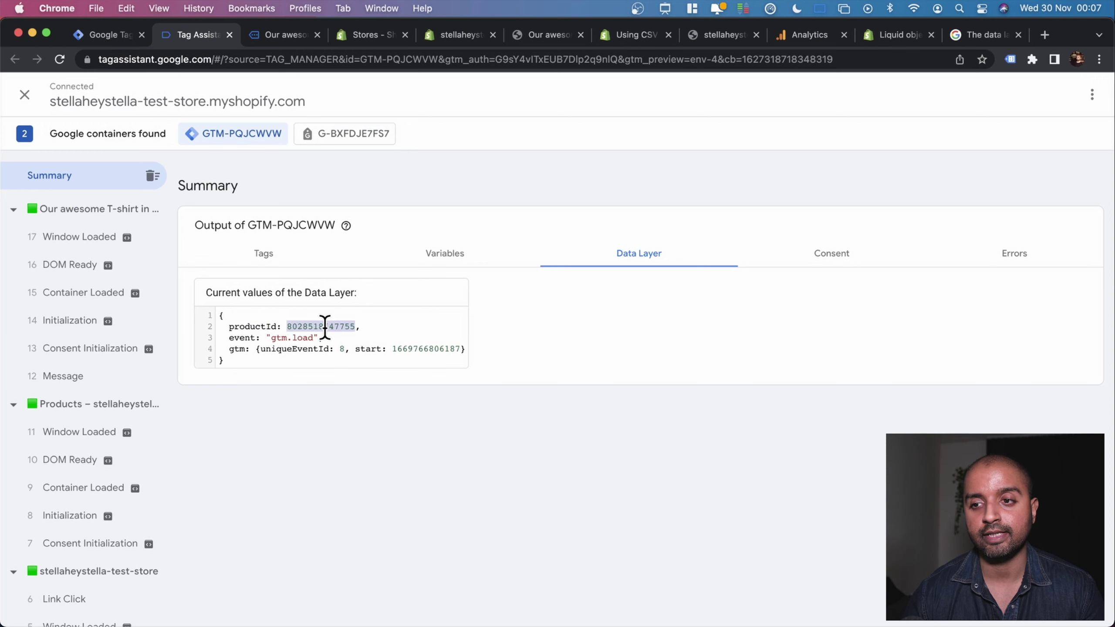
{"action": "left_click", "coordinate": [452, 38]}
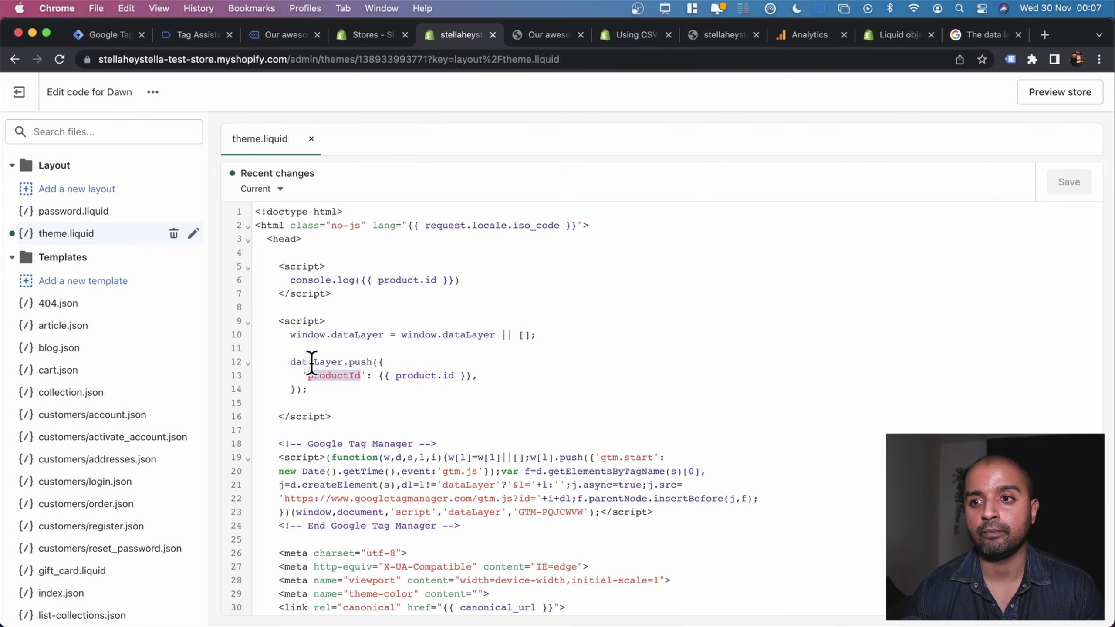
{"action": "left_click_drag", "start_coordinate": [424, 376], "coordinate": [313, 377]}
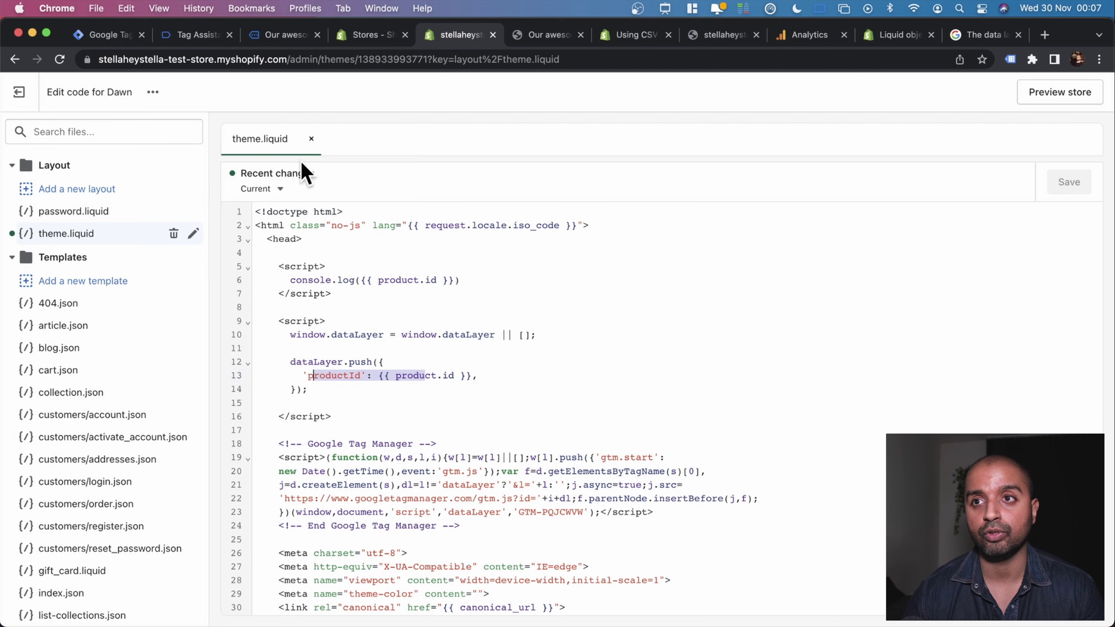
- Open the store's Contact page and compare its data layer values in Tag Assistant with the T-shirt product page's productId
{"action": "left_click", "coordinate": [211, 36]}
{"action": "left_click", "coordinate": [280, 36]}
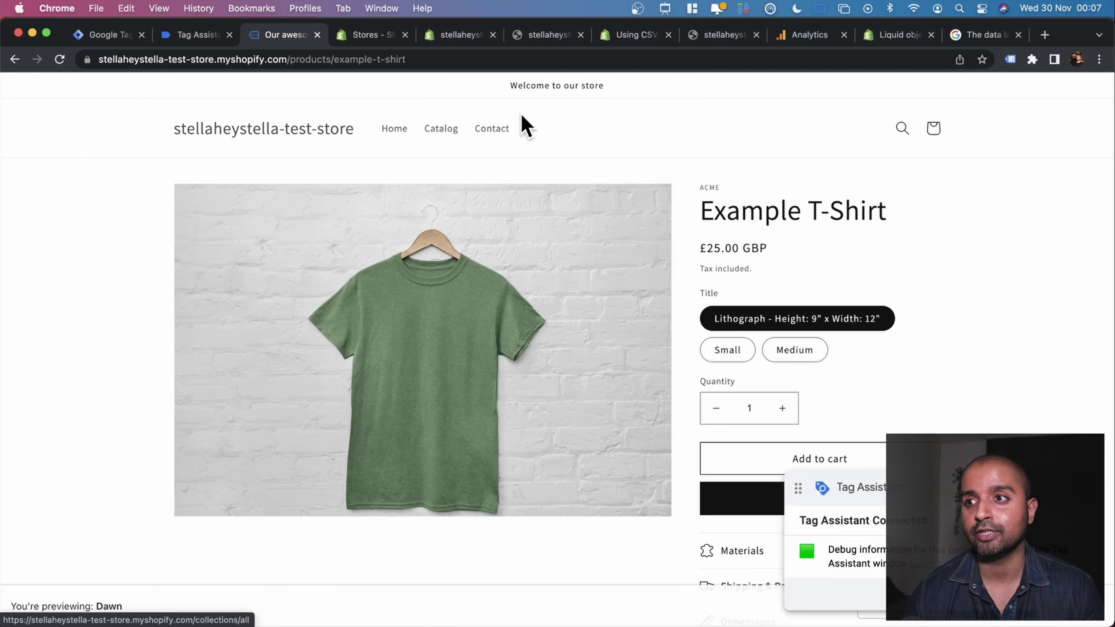
{"action": "left_click", "coordinate": [492, 131]}
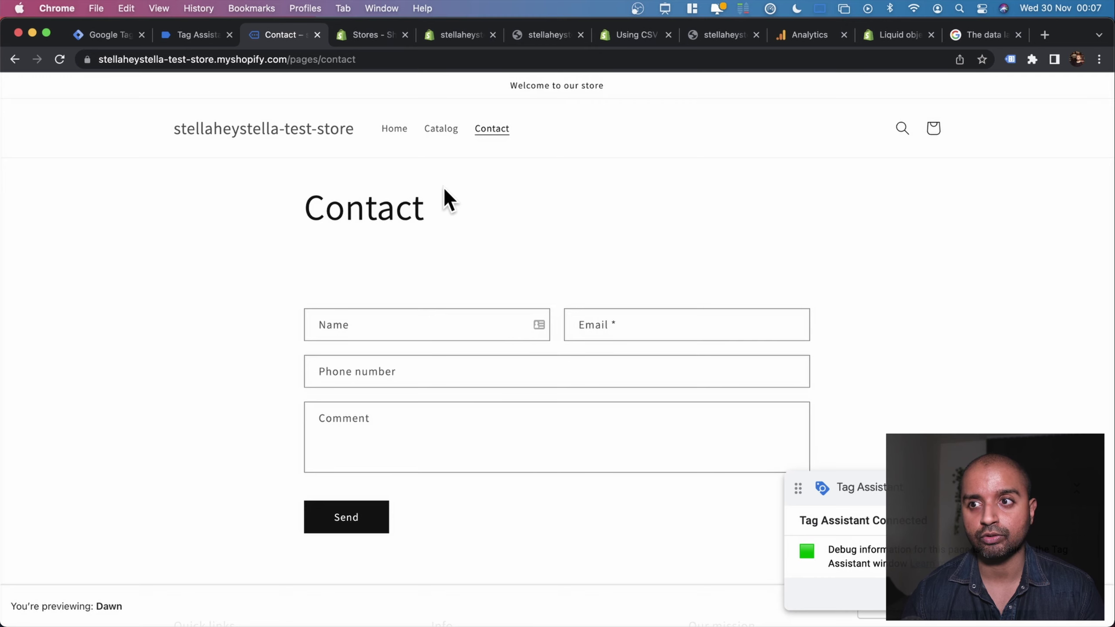
{"action": "left_click", "coordinate": [193, 35]}
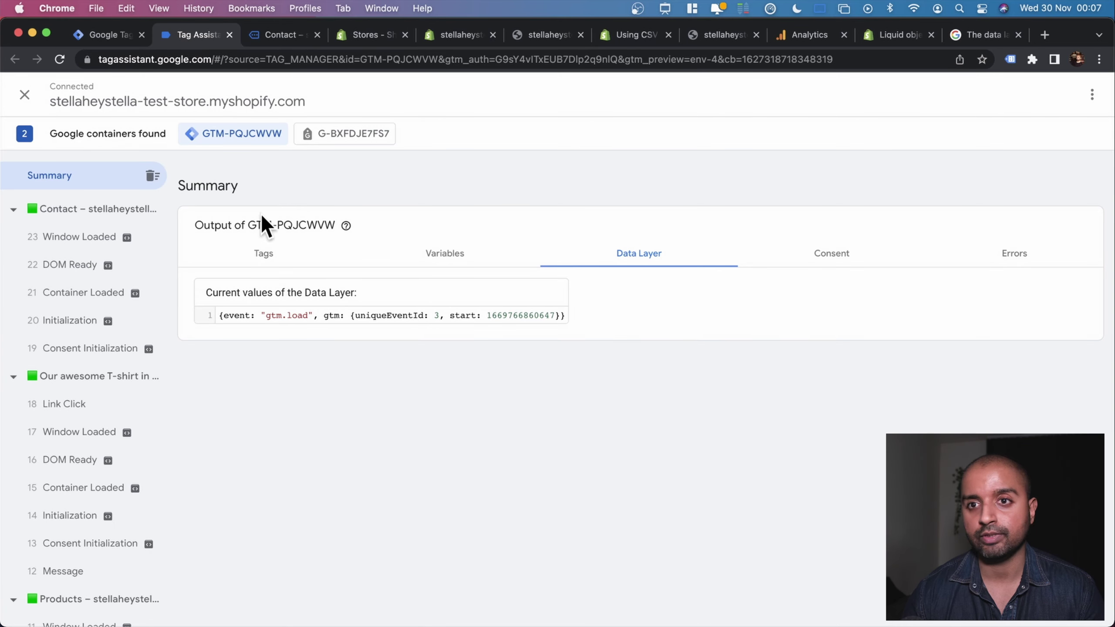
{"action": "left_click", "coordinate": [90, 210]}
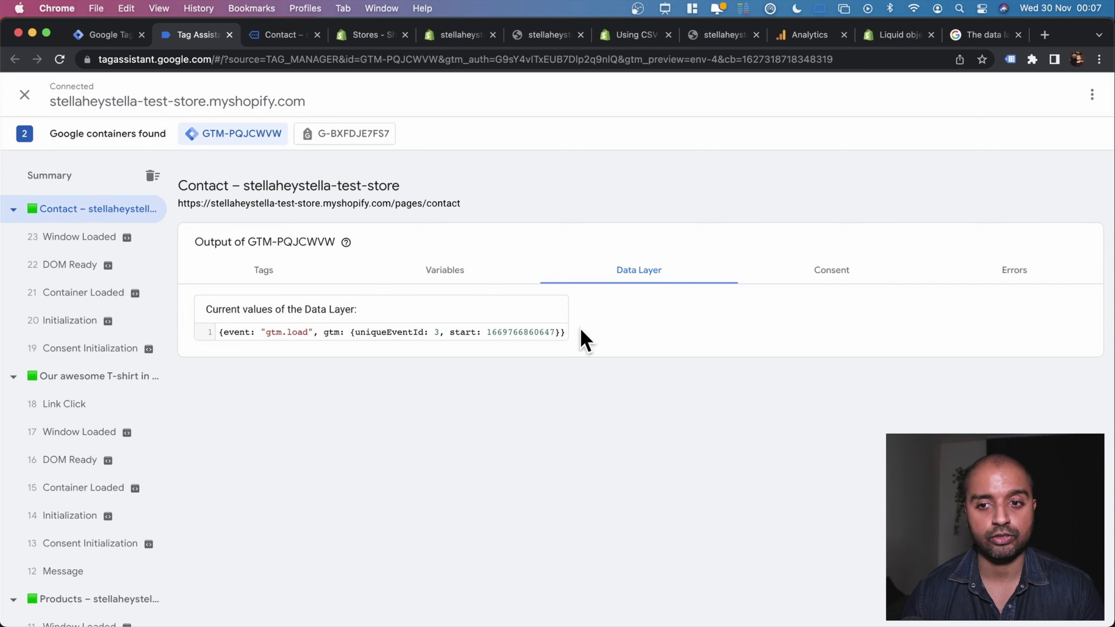
{"action": "left_click", "coordinate": [66, 385]}
{"action": "double_click", "coordinate": [306, 343]}
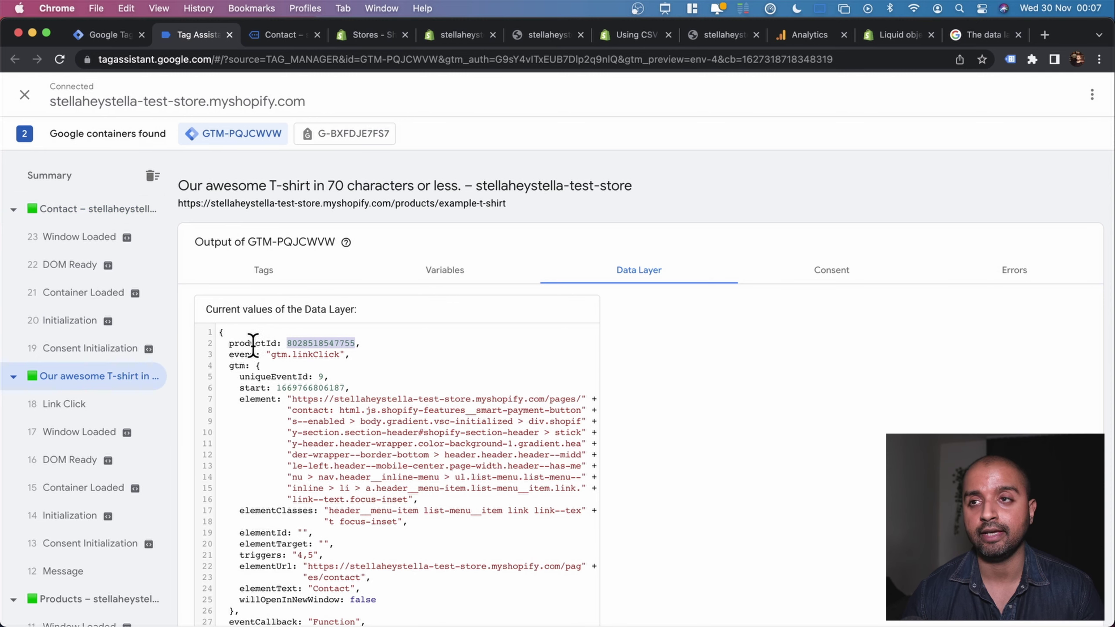
- Review the console.log and dataLayer.push scripts that use product.id in the store's theme.liquid code
{"action": "left_click", "coordinate": [285, 34]}
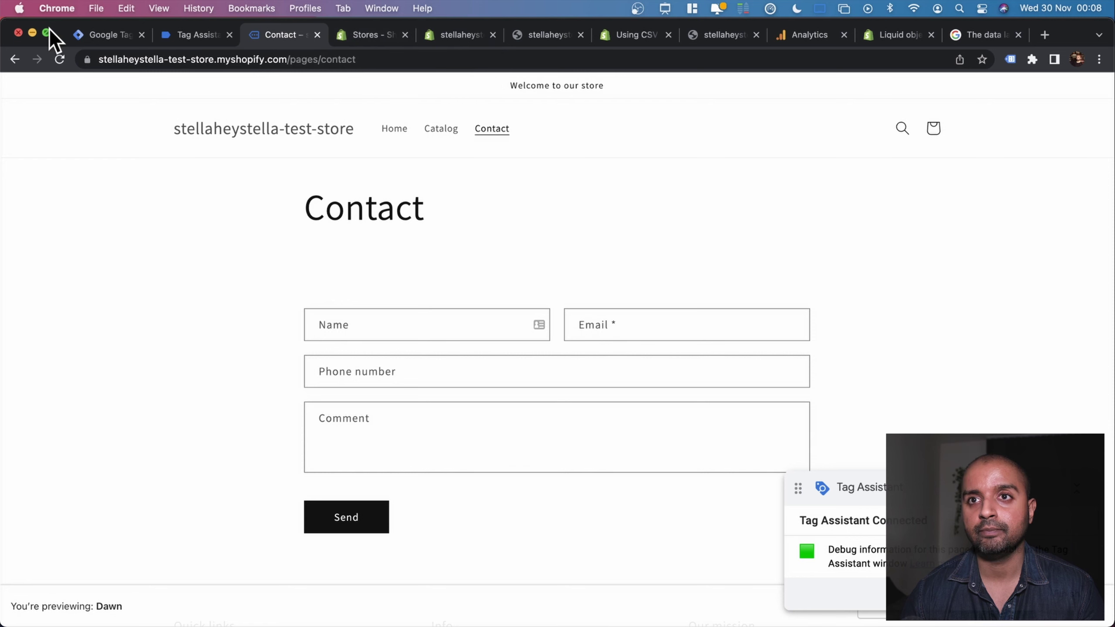
{"action": "left_click", "coordinate": [432, 34]}
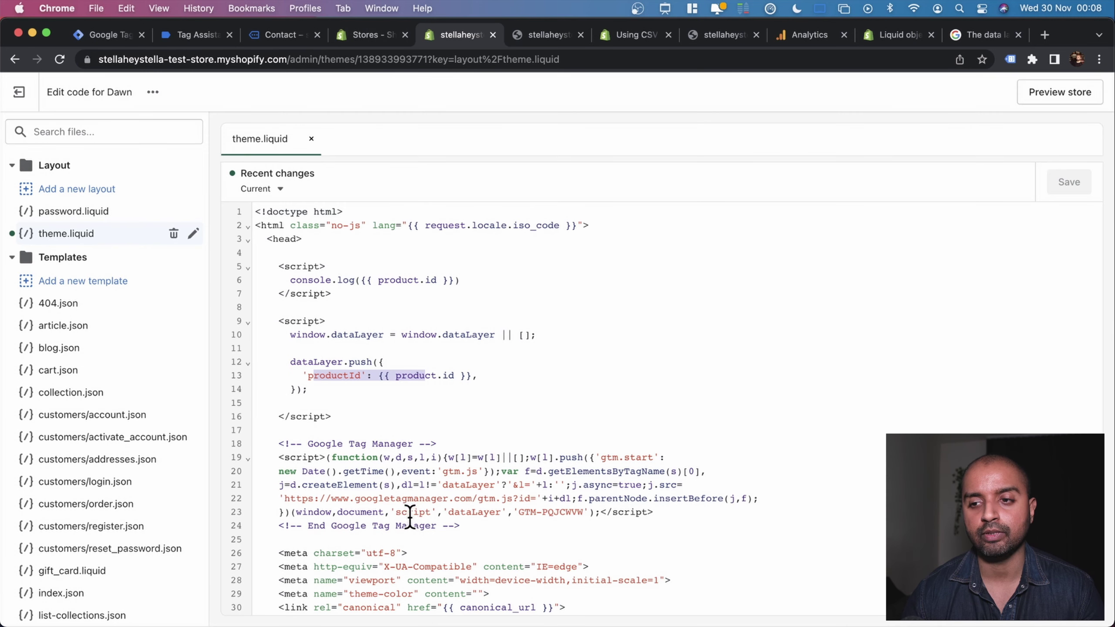
{"action": "left_click_drag", "start_coordinate": [315, 391], "coordinate": [252, 364]}
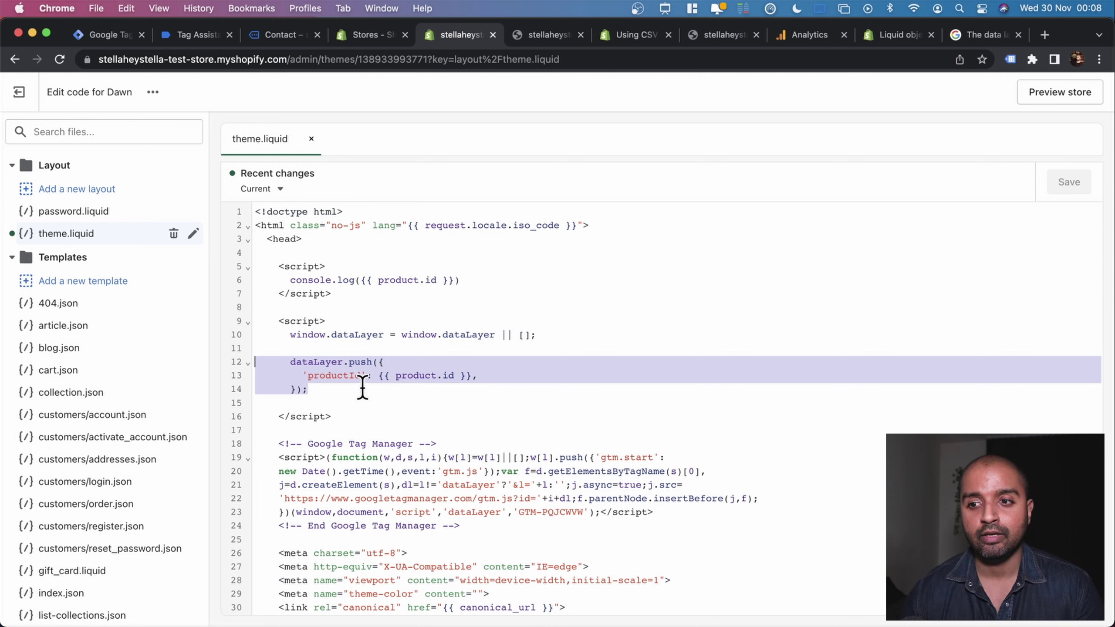
{"action": "left_click", "coordinate": [339, 387]}
{"action": "left_click_drag", "start_coordinate": [467, 280], "coordinate": [293, 281]}
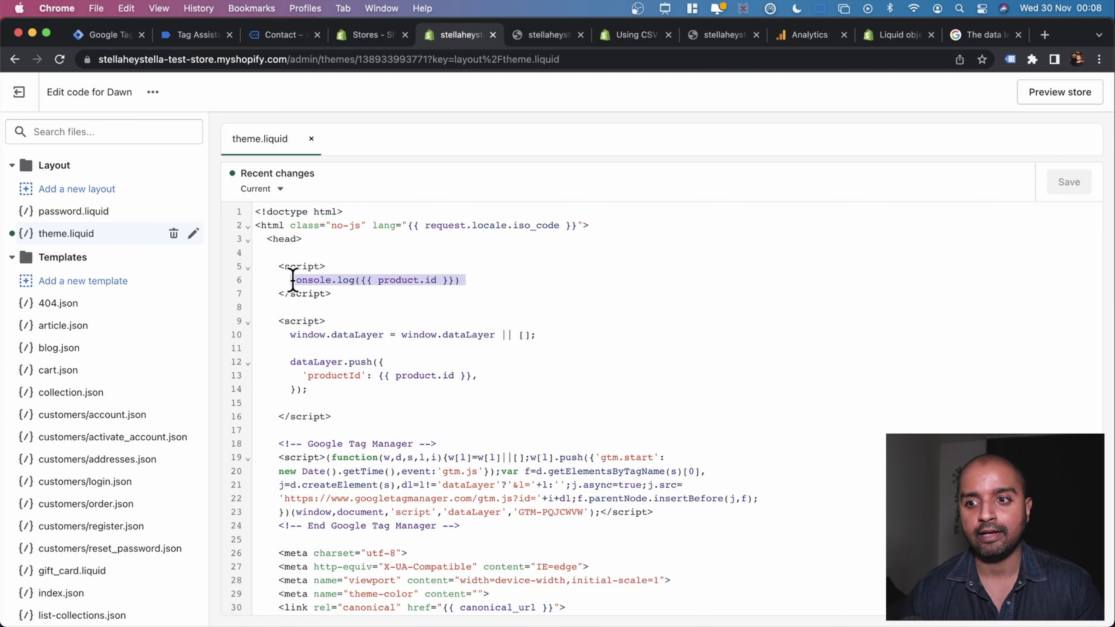
{"action": "left_click_drag", "start_coordinate": [303, 400], "coordinate": [236, 367]}
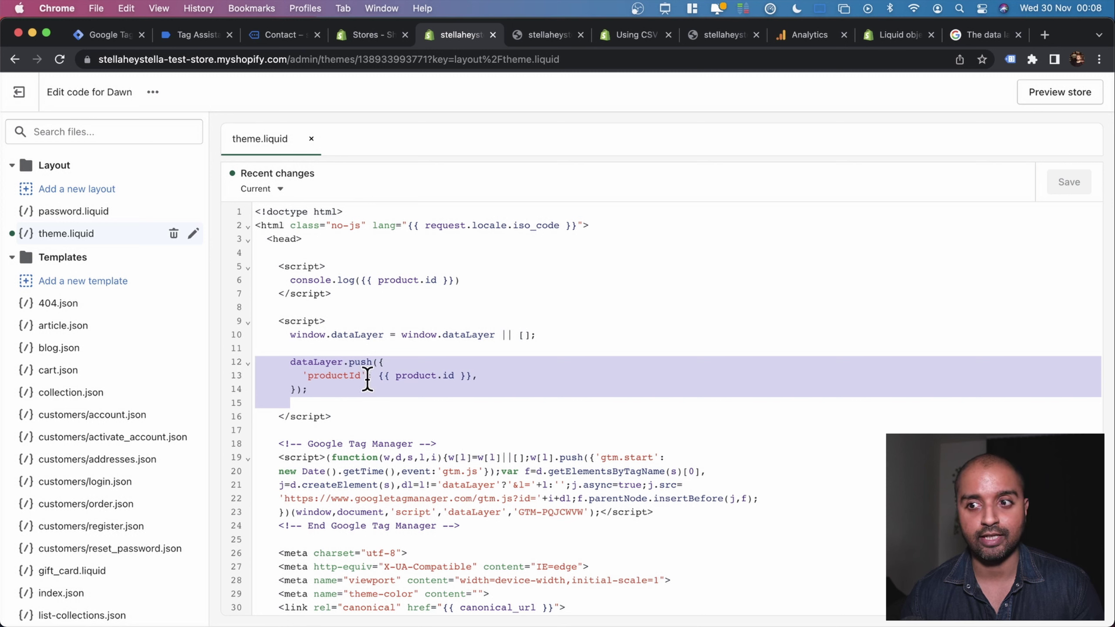
{"action": "double_click", "coordinate": [431, 280]}
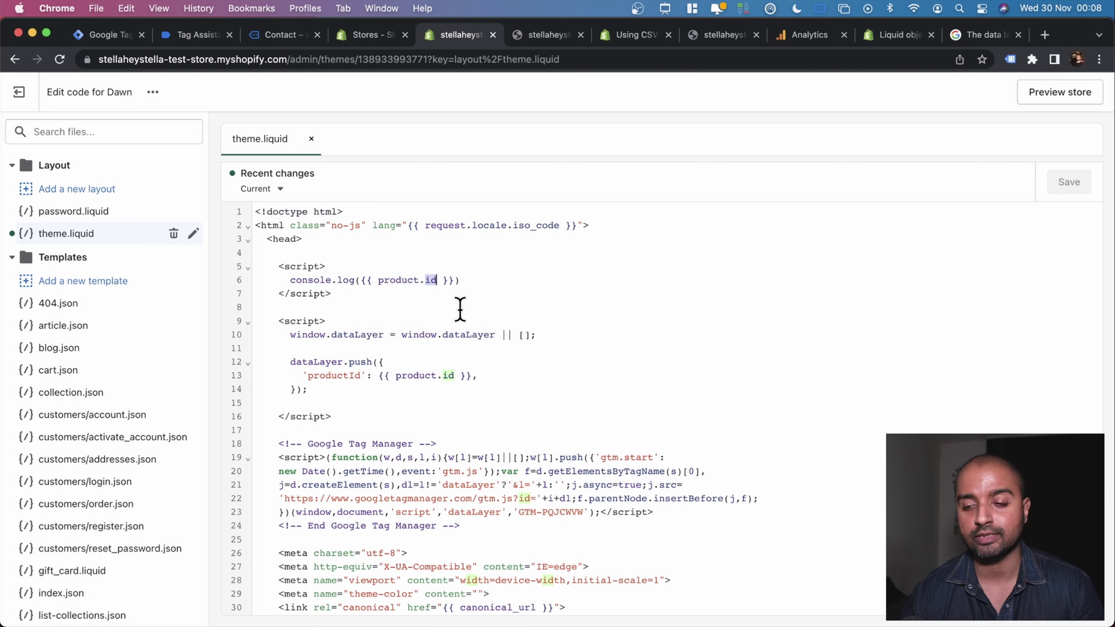
{"action": "left_click_drag", "start_coordinate": [311, 389], "coordinate": [295, 363]}
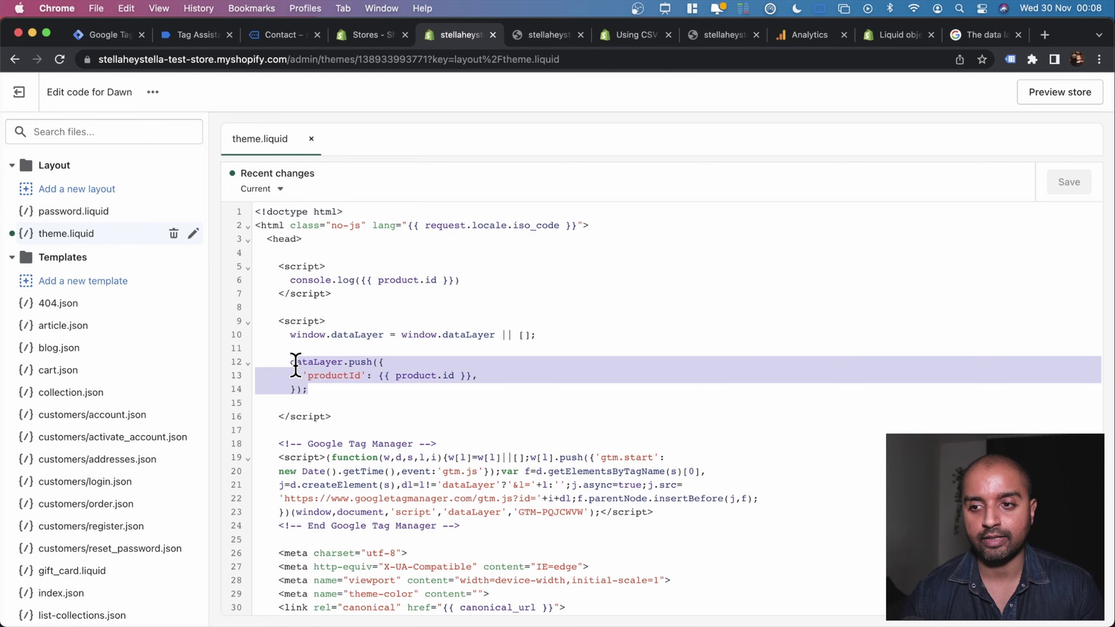
- Match the productId key in theme.liquid with the productId entry in Tag Assistant's data layer for the T-shirt page
{"action": "double_click", "coordinate": [346, 377]}
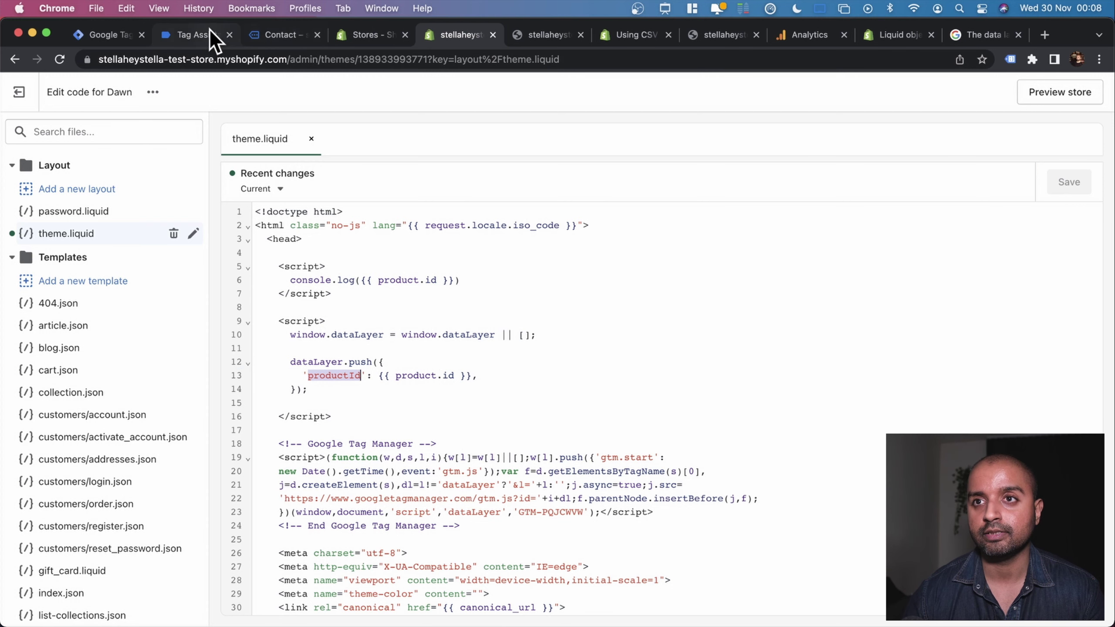
{"action": "left_click", "coordinate": [174, 30]}
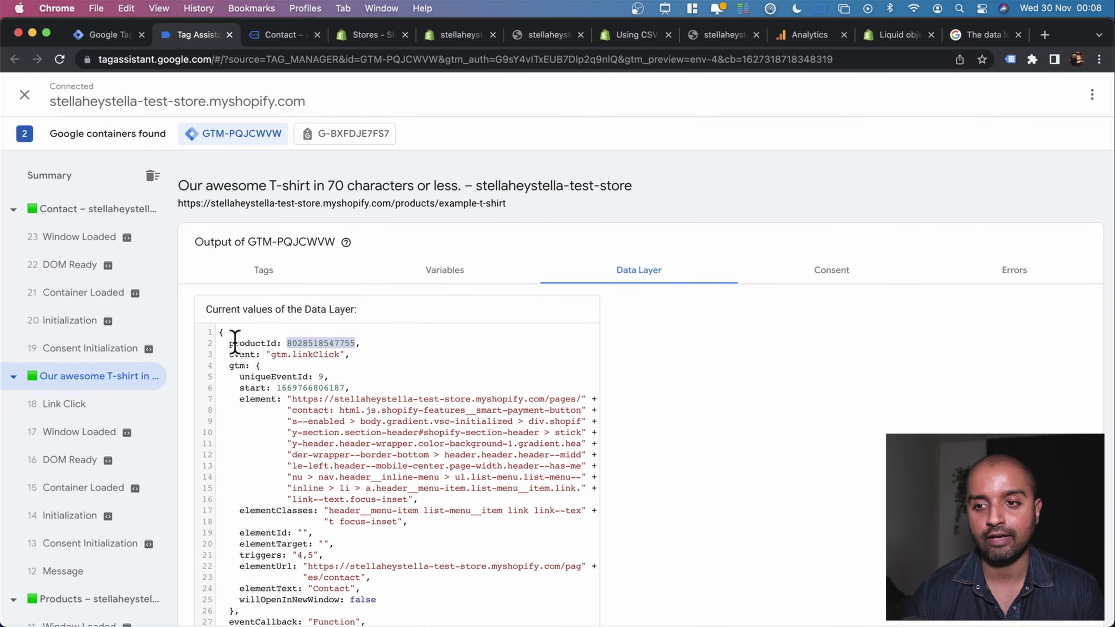
{"action": "left_click_drag", "start_coordinate": [229, 344], "coordinate": [345, 343]}
{"action": "left_click_drag", "start_coordinate": [238, 338], "coordinate": [229, 343]}
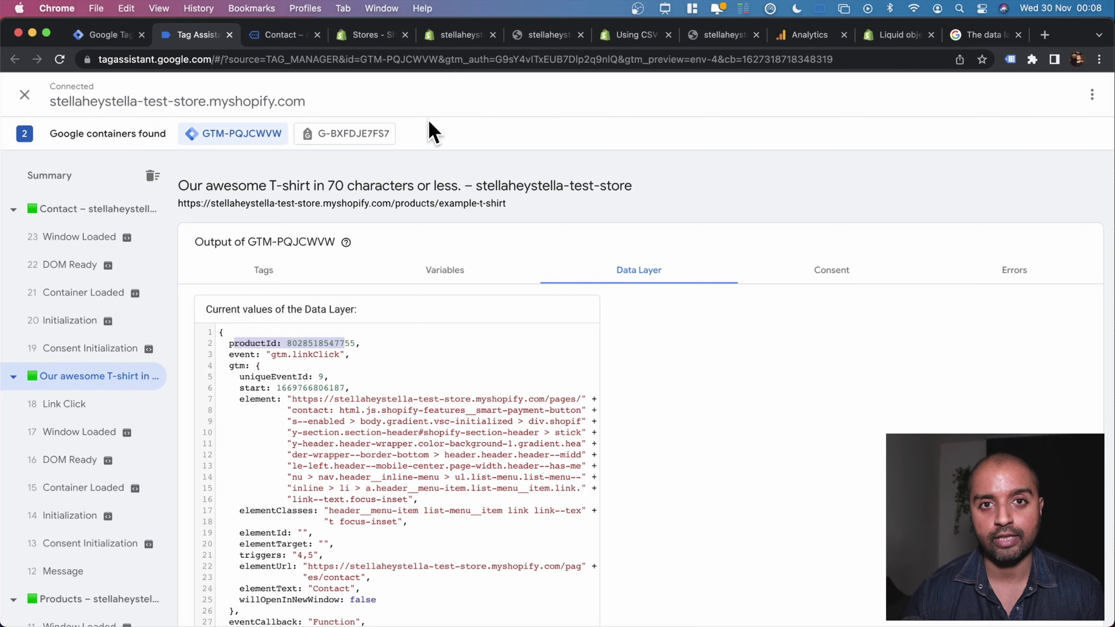
- Start a new user-defined variable of type Data Layer Variable in the Google Tag Manager workspace
{"action": "left_click", "coordinate": [109, 36]}
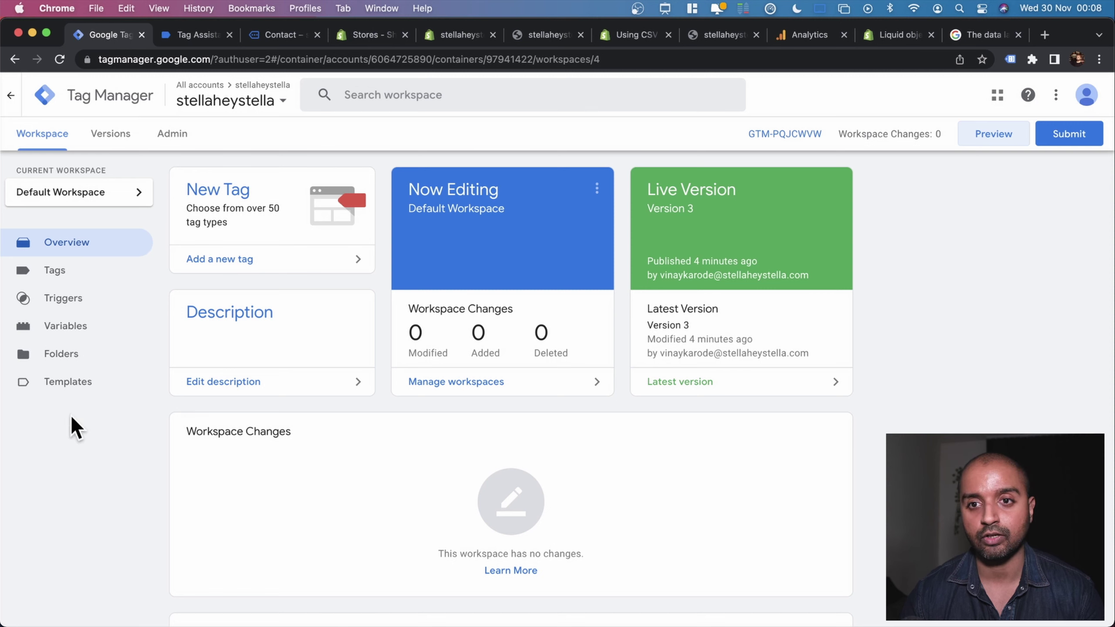
{"action": "left_click", "coordinate": [81, 328]}
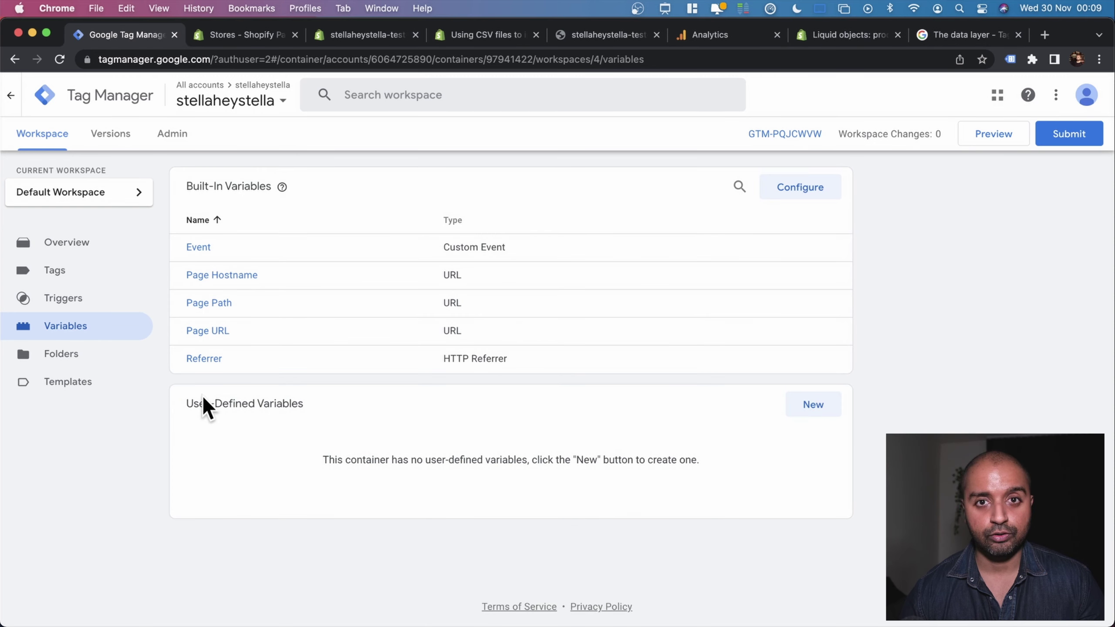
{"action": "left_click", "coordinate": [825, 411]}
{"action": "left_click", "coordinate": [373, 248]}
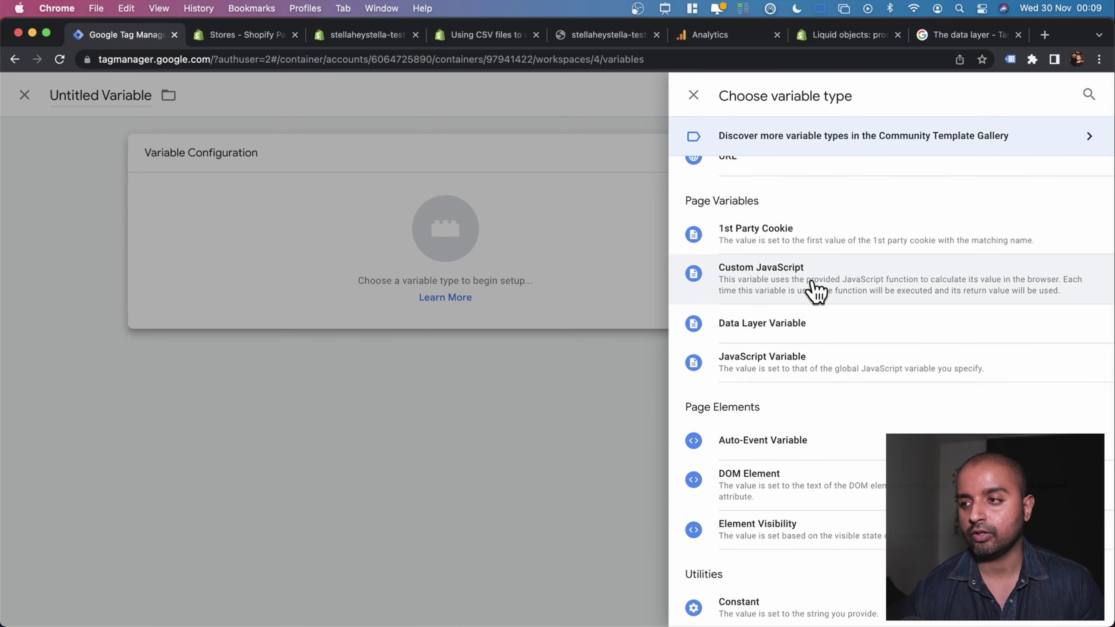
{"action": "left_click", "coordinate": [783, 337]}
- Copy the productId key from theme.liquid and enter it as the Data Layer Variable Name
{"action": "left_click", "coordinate": [451, 294]}
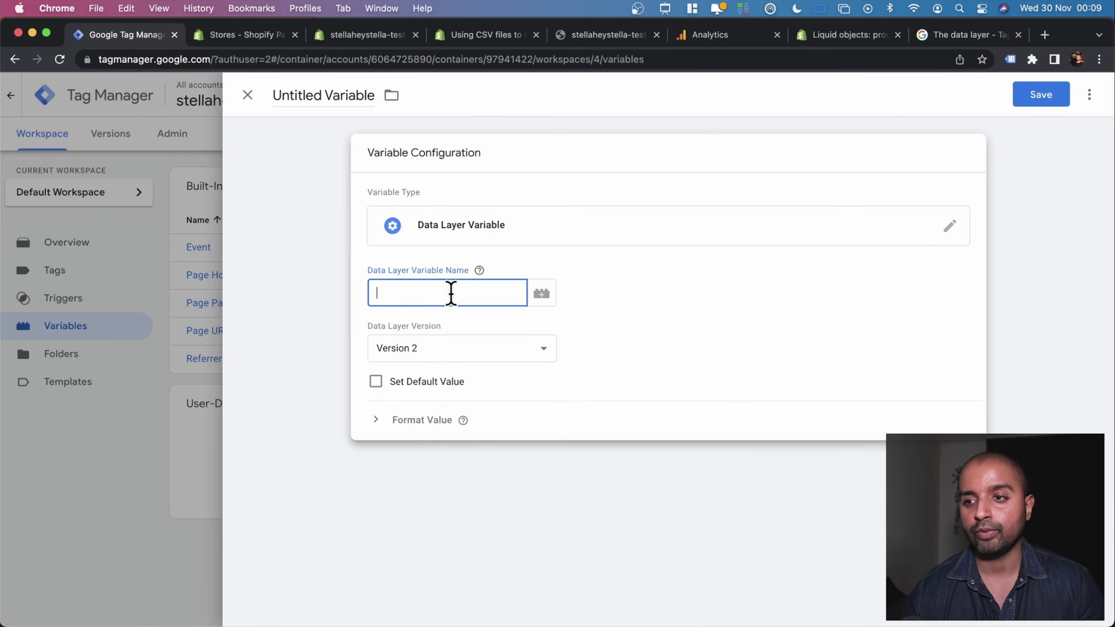
{"action": "left_click", "coordinate": [379, 39]}
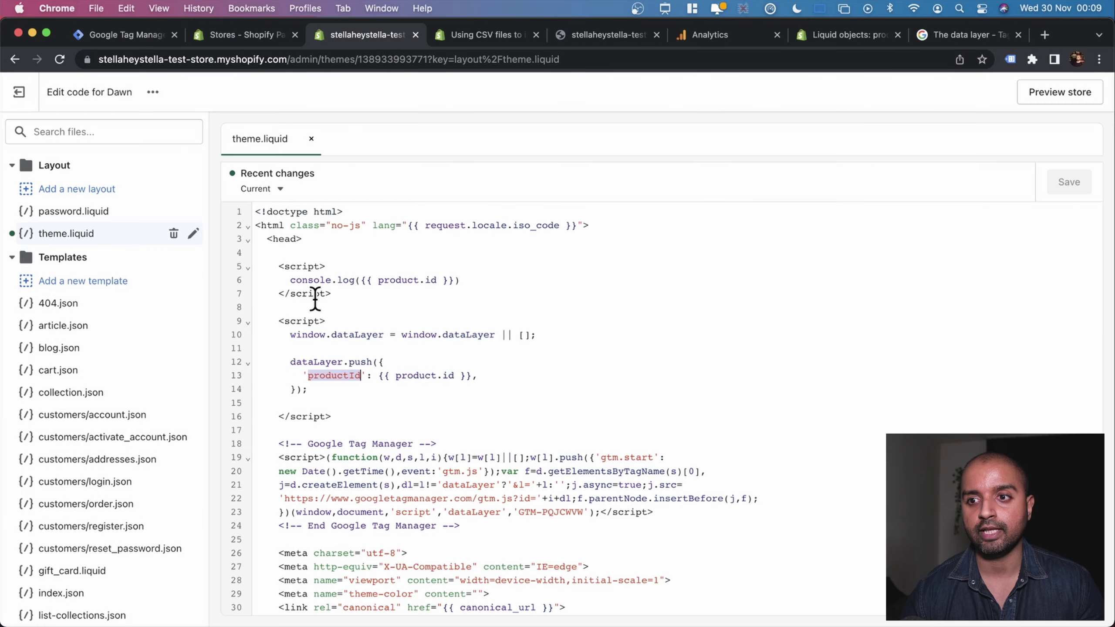
{"action": "double_click", "coordinate": [332, 377]}
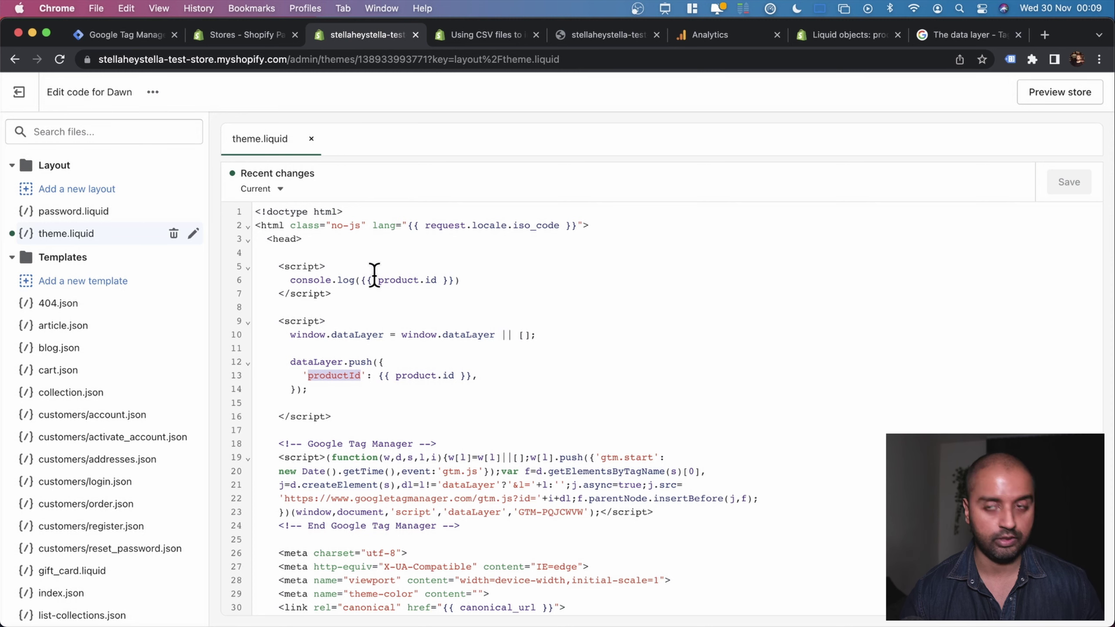
{"action": "left_click", "coordinate": [134, 36]}
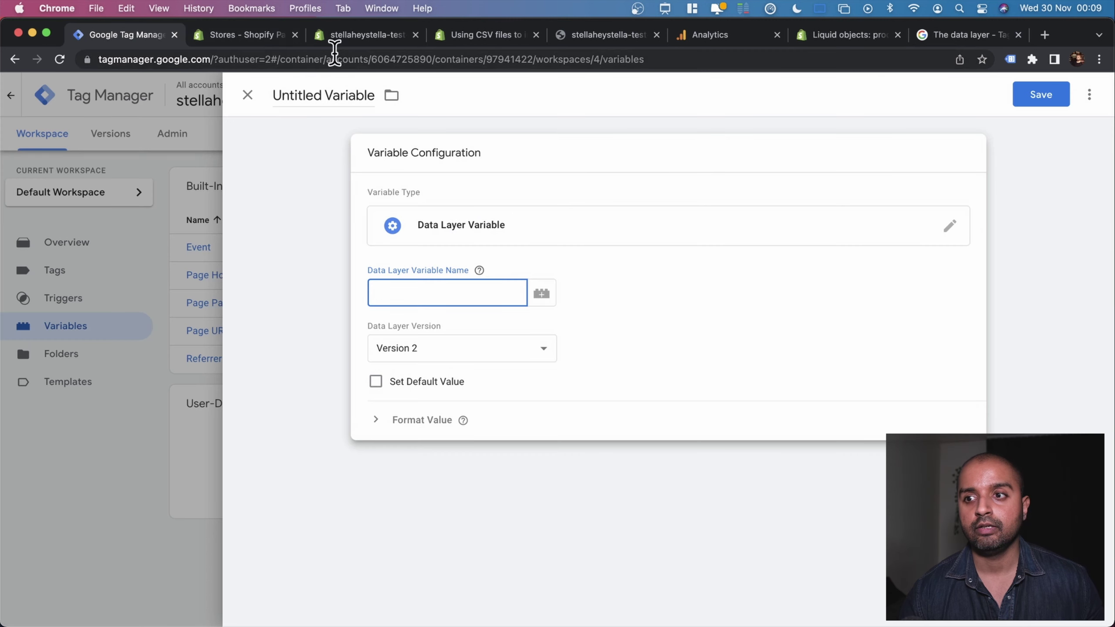
{"action": "left_click", "coordinate": [373, 40]}
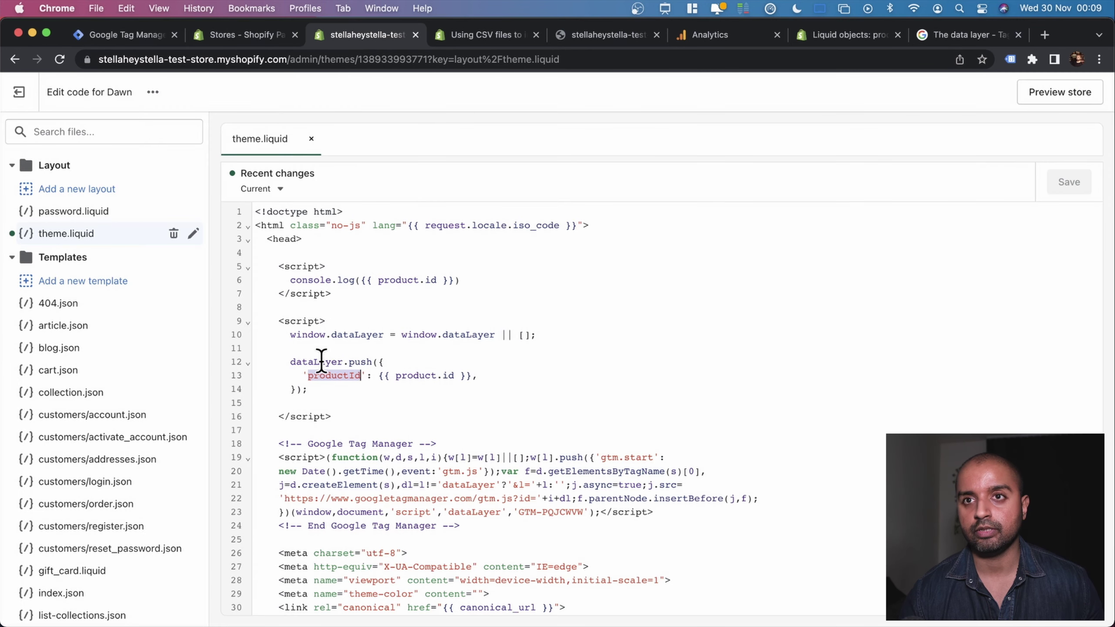
{"action": "left_click", "coordinate": [145, 35]}
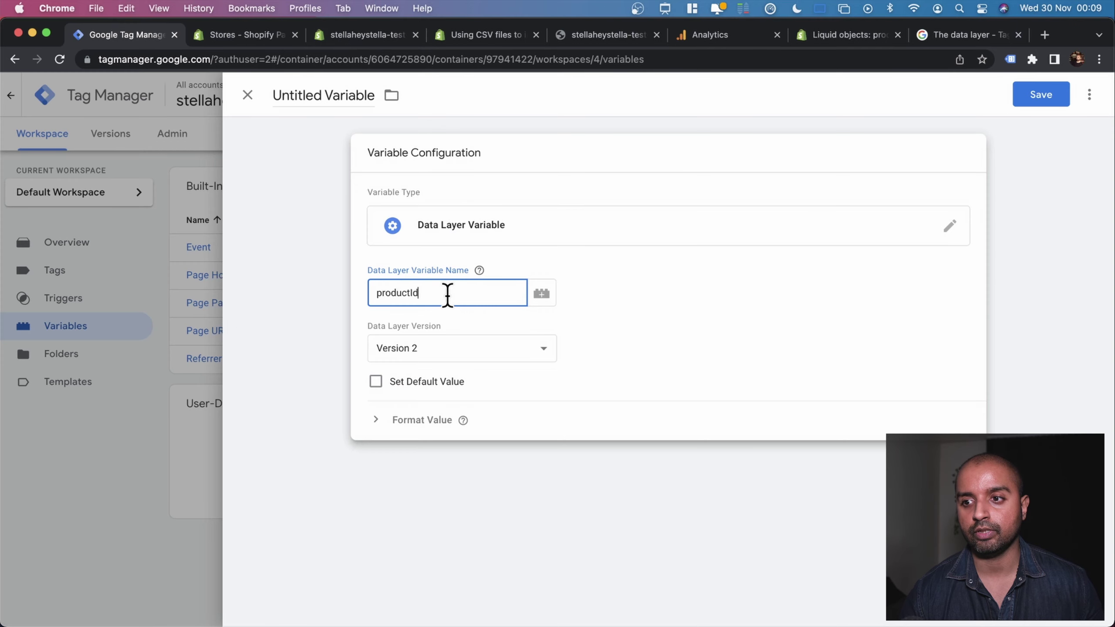
{"action": "left_click", "coordinate": [472, 441]}
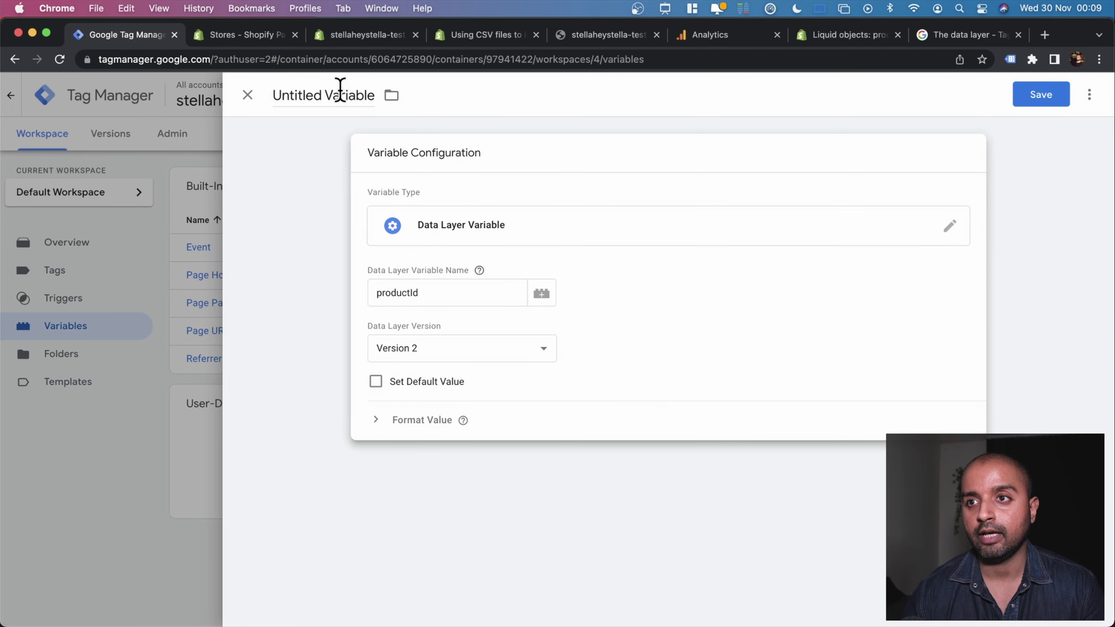
- Name the variable "productId - DLV" and save it
{"action": "left_click", "coordinate": [340, 91]}
{"action": "type", "text": "productId - DLV"}
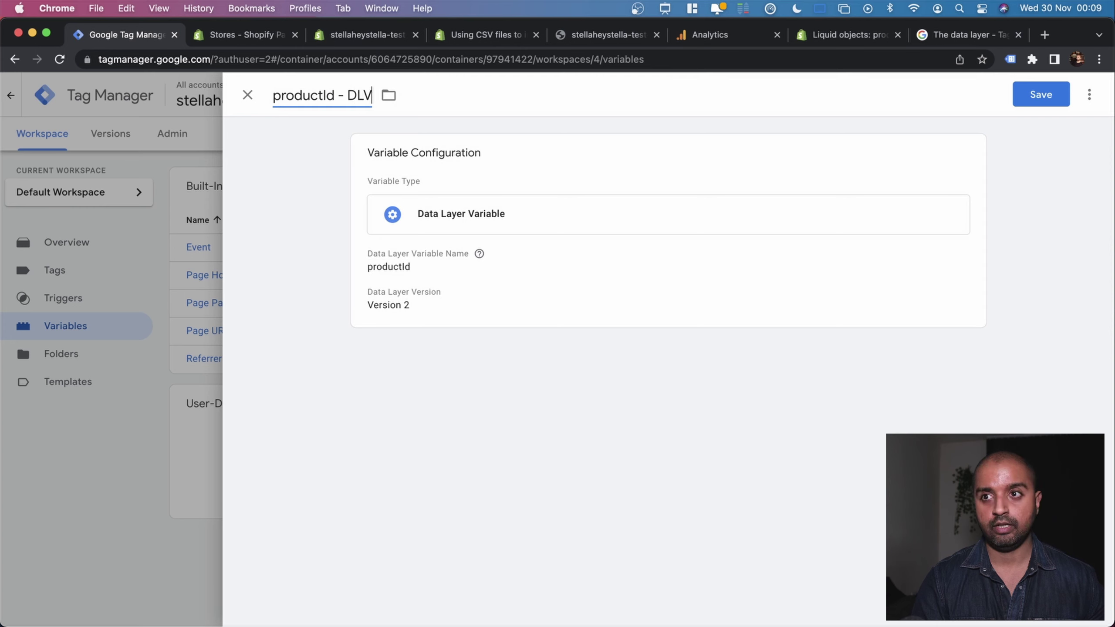
{"action": "key", "text": "super+s"}
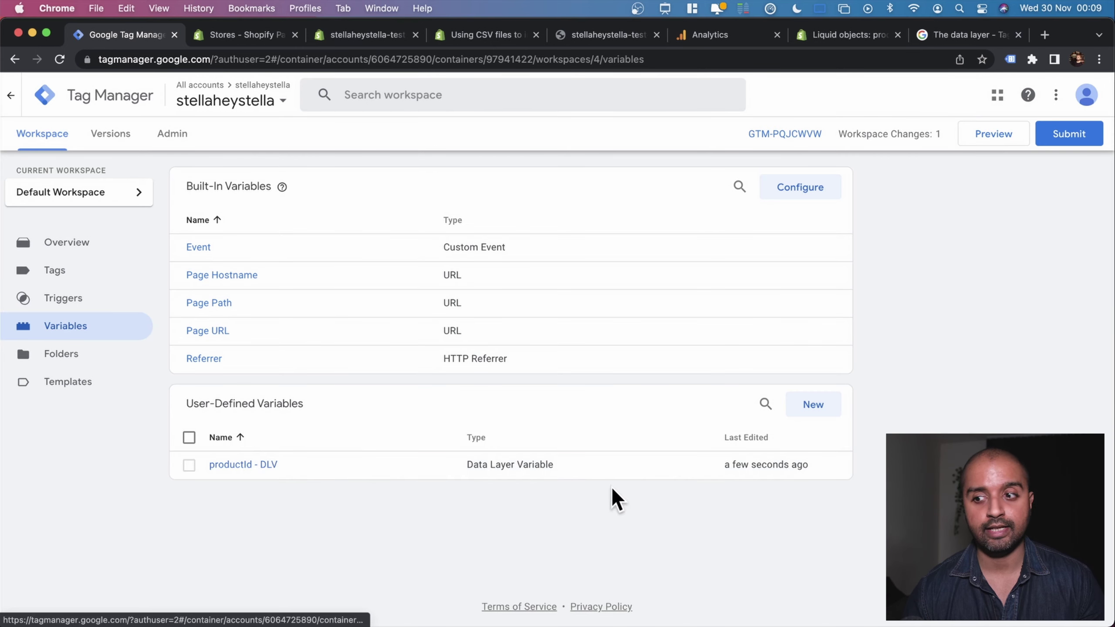
- Create a Google Analytics: GA4 Event tag with GA4 - All pages as configuration tag and product_page_view as event name
{"action": "left_click", "coordinate": [48, 268]}
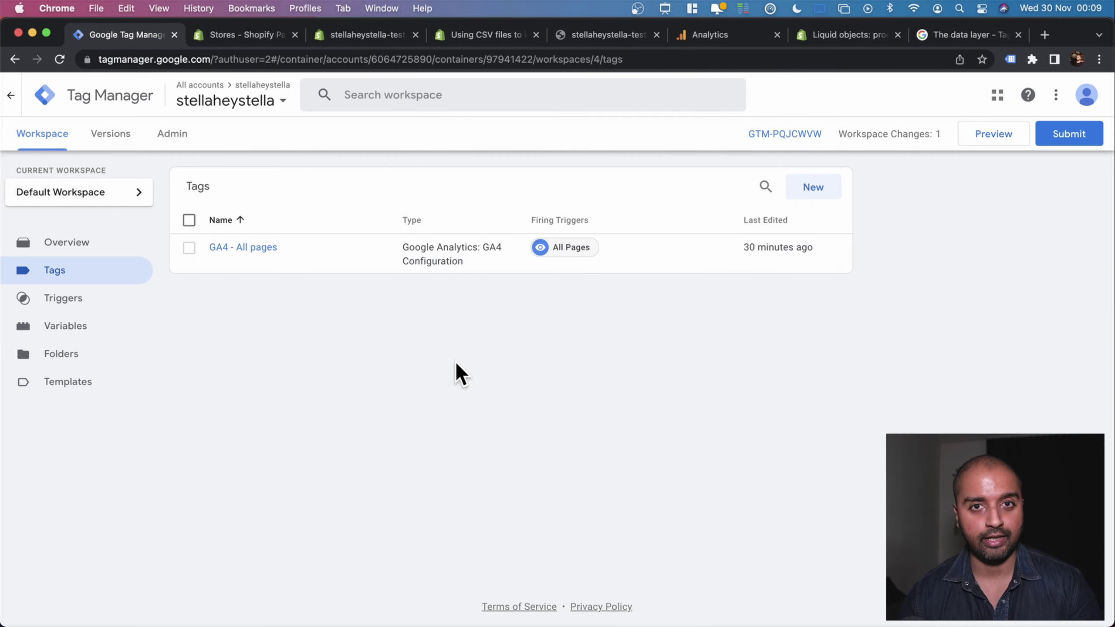
{"action": "left_click", "coordinate": [813, 187]}
{"action": "left_click", "coordinate": [397, 172]}
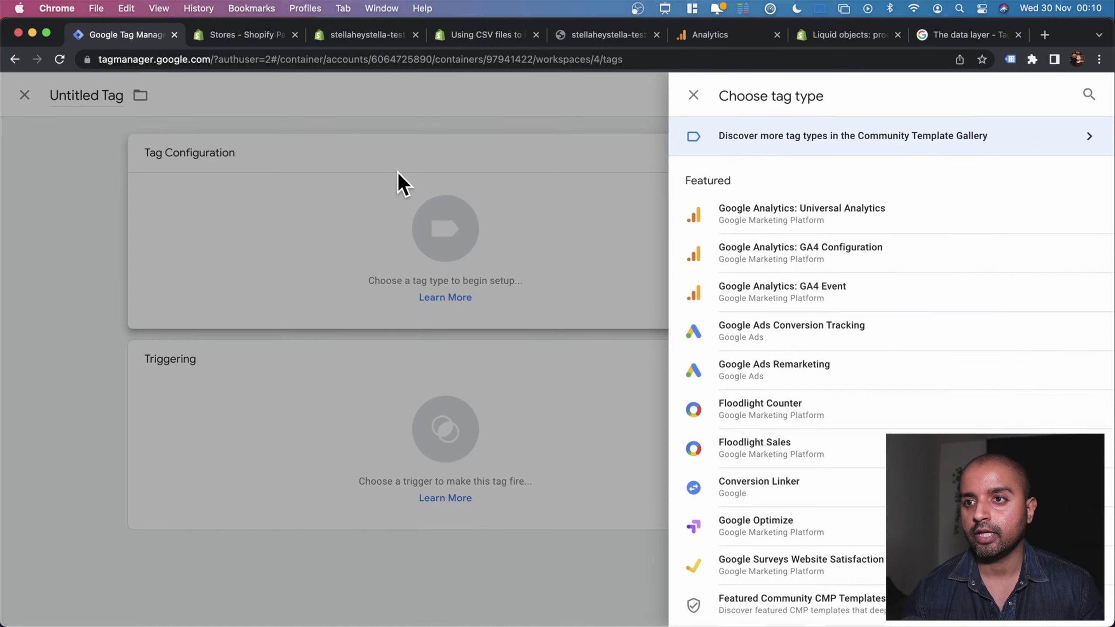
{"action": "left_click", "coordinate": [845, 292]}
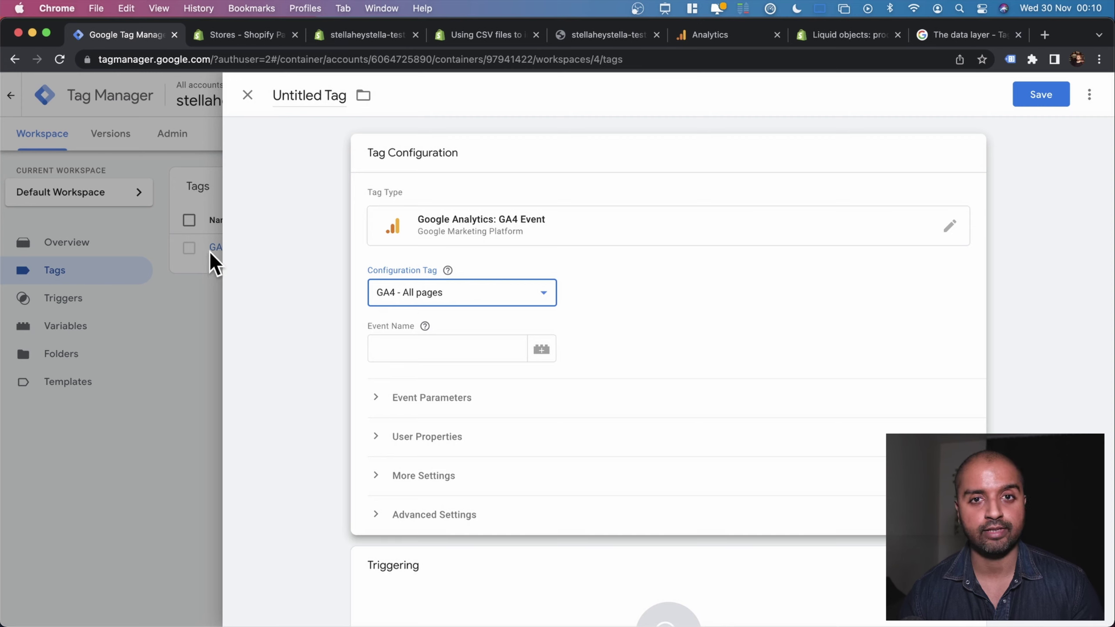
{"action": "left_click", "coordinate": [448, 348]}
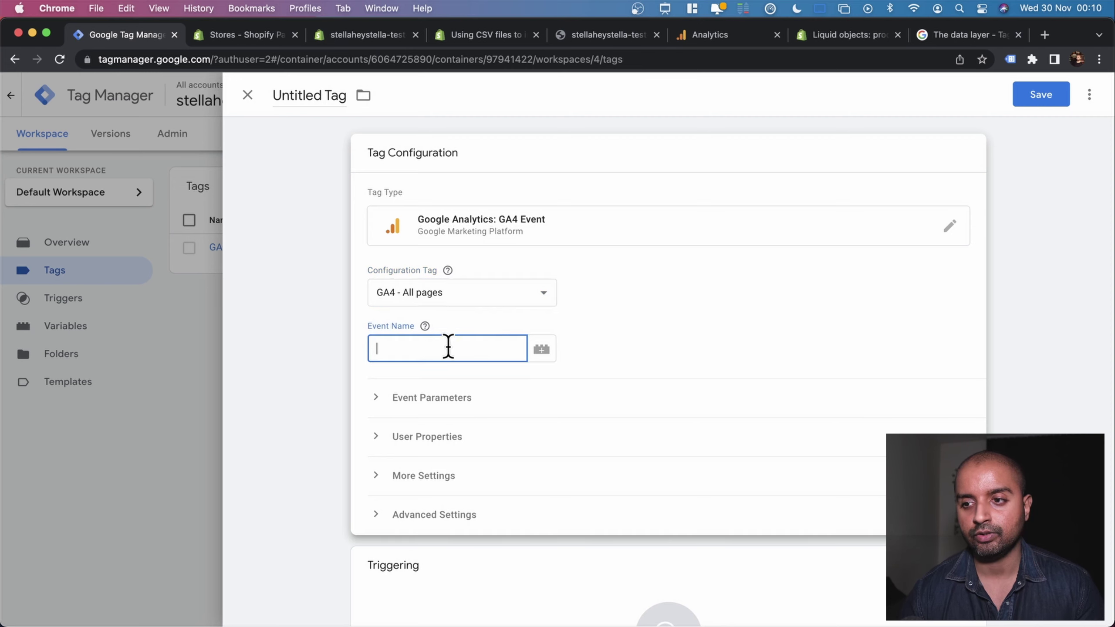
{"action": "type", "text": "product_page_view"}
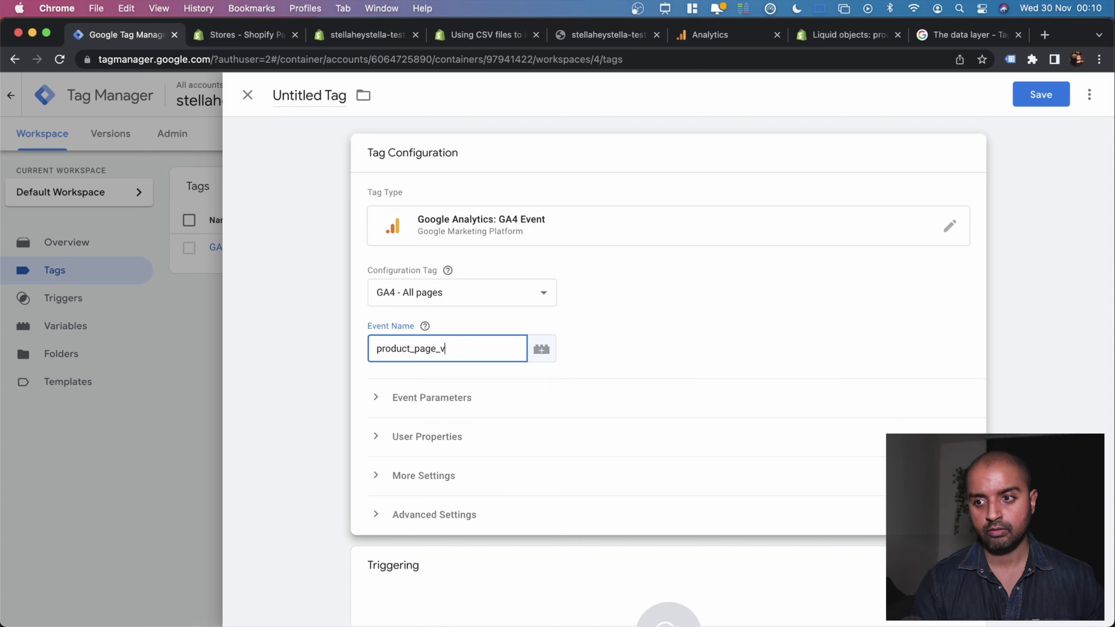
- Add an event parameter named shopify_product_id with the {{productId - DLV}} variable as its value
{"action": "left_click", "coordinate": [424, 400]}
{"action": "scroll", "coordinate": [527, 430], "scroll_direction": "down", "scroll_amount": 1}
{"action": "left_click", "coordinate": [439, 430]}
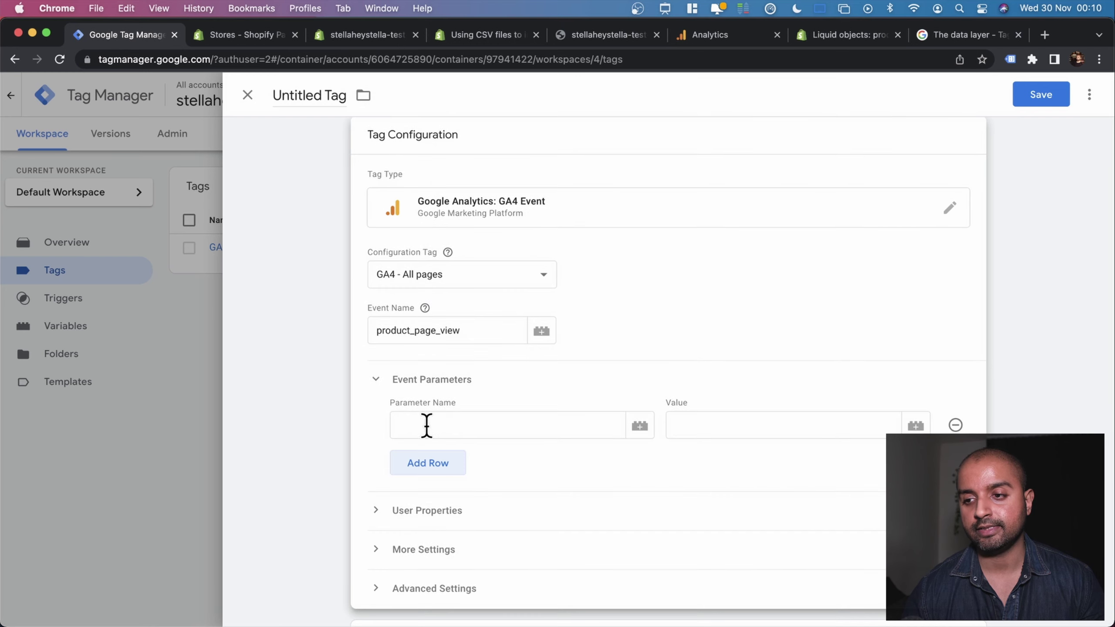
{"action": "left_click", "coordinate": [444, 420]}
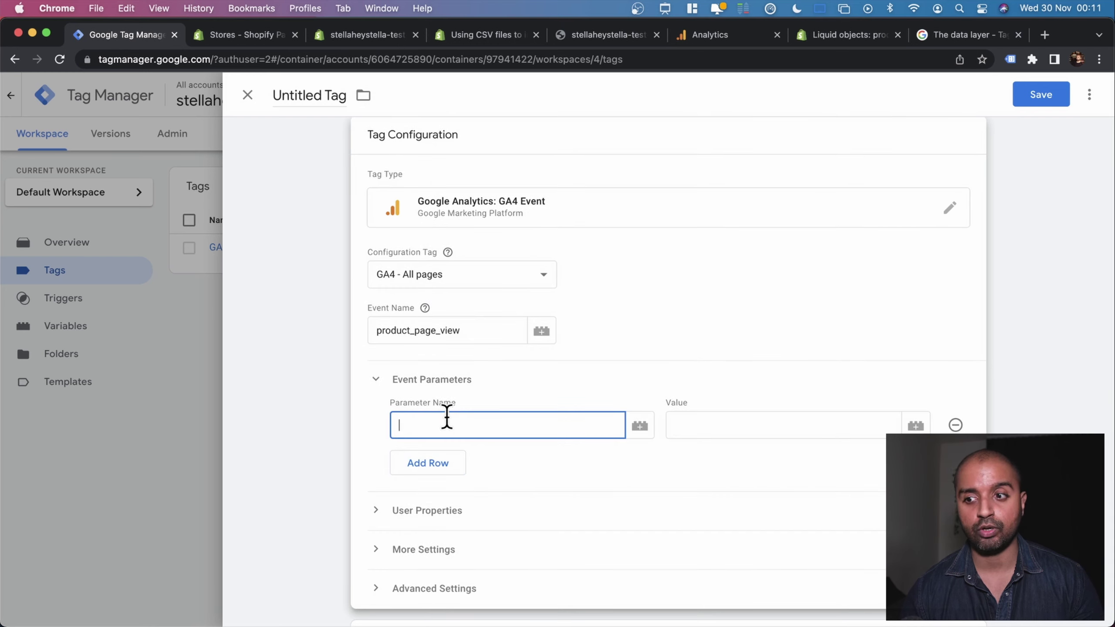
{"action": "left_click", "coordinate": [697, 428]}
{"action": "type", "text": "{{"}
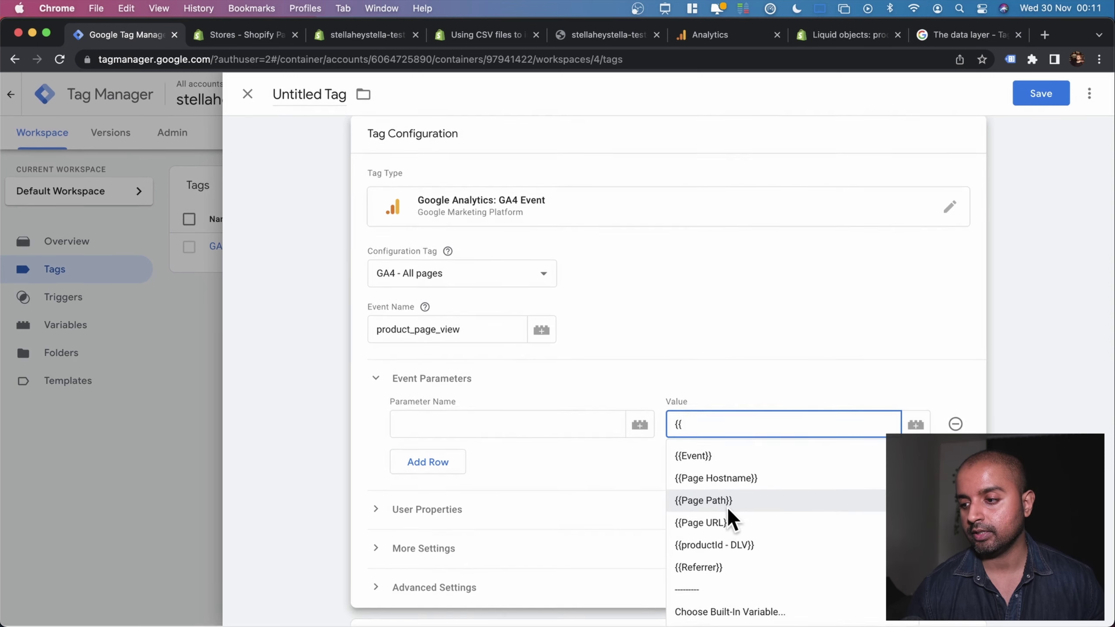
{"action": "left_click", "coordinate": [744, 554]}
{"action": "left_click", "coordinate": [511, 426]}
{"action": "type", "text": "shopify"}
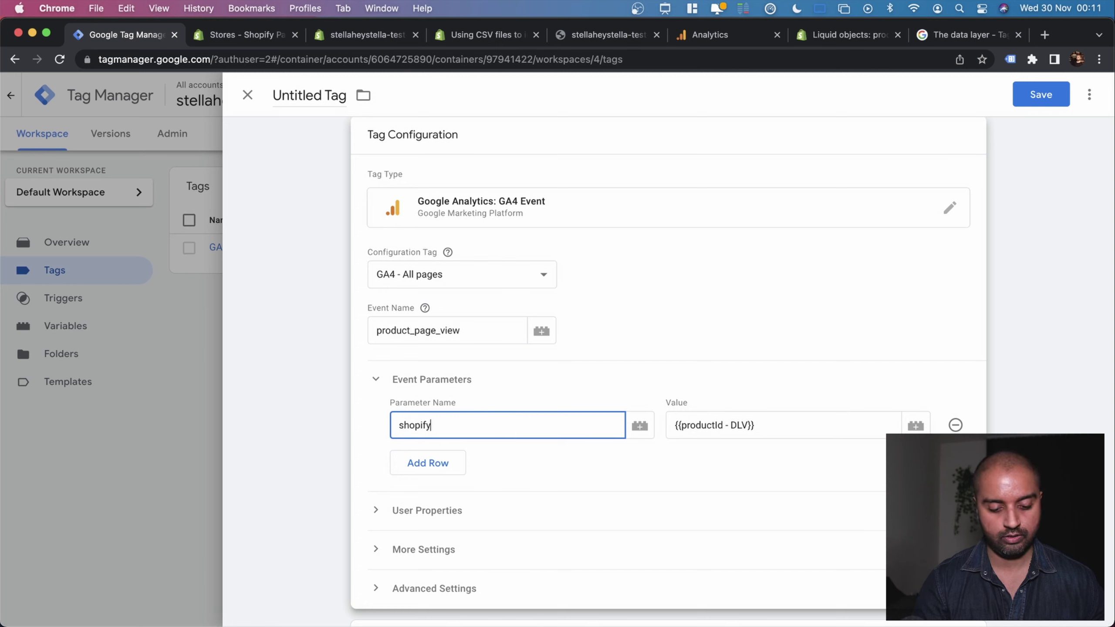
{"action": "type", "text": "_producc"}
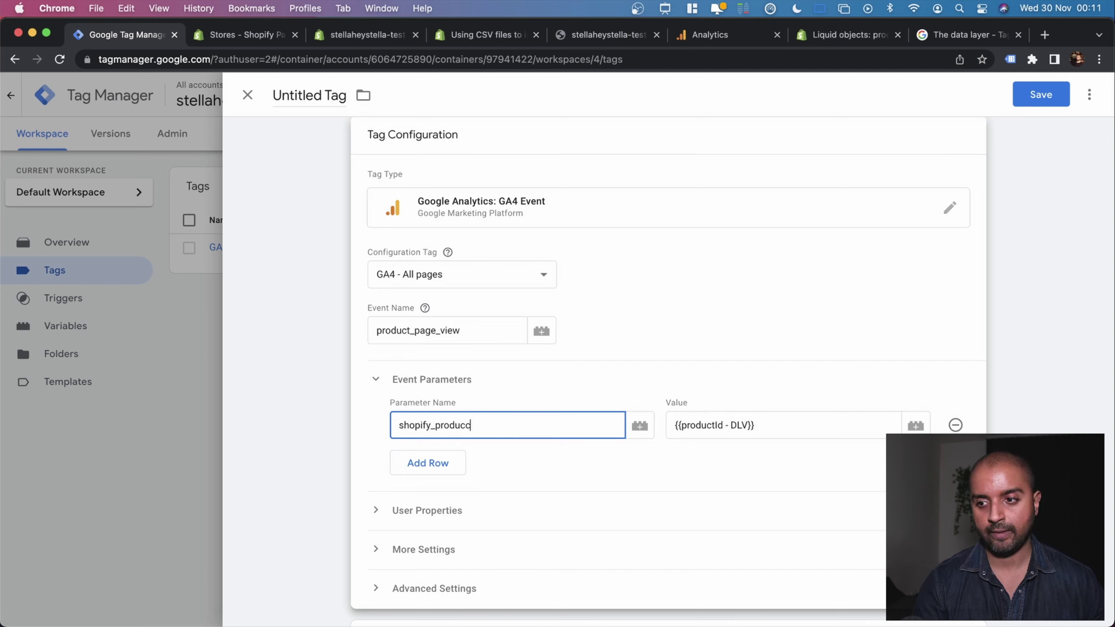
{"action": "key", "text": "BackSpace"}
{"action": "type", "text": "t_id"}
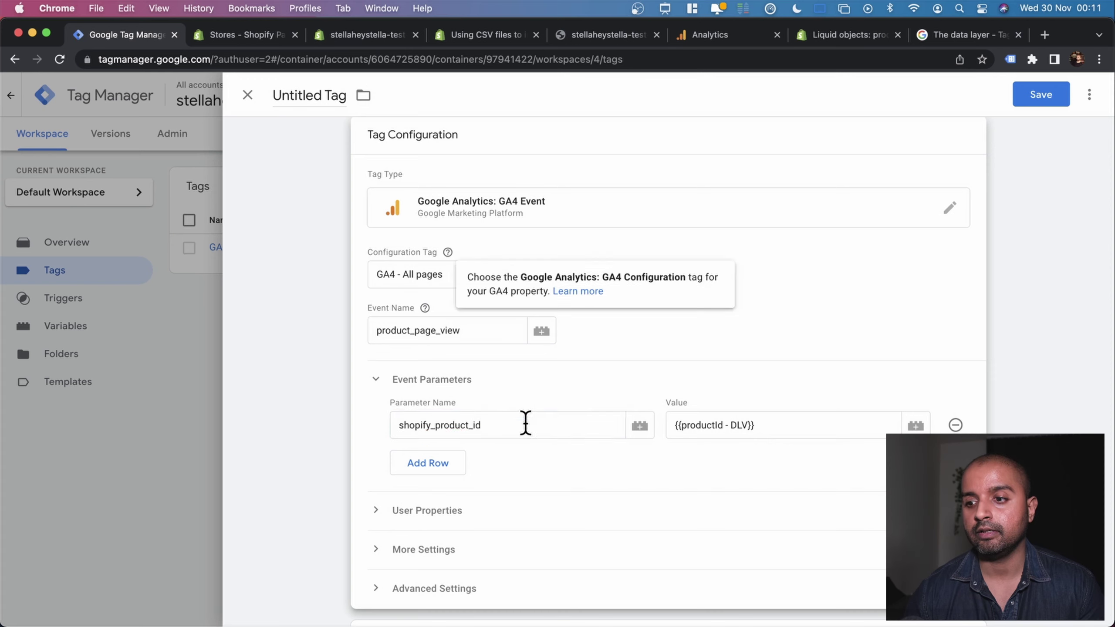
- Set the event tag to fire on the All Pages trigger
{"action": "scroll", "coordinate": [521, 474], "scroll_direction": "down", "scroll_amount": 4}
{"action": "left_click", "coordinate": [481, 465]}
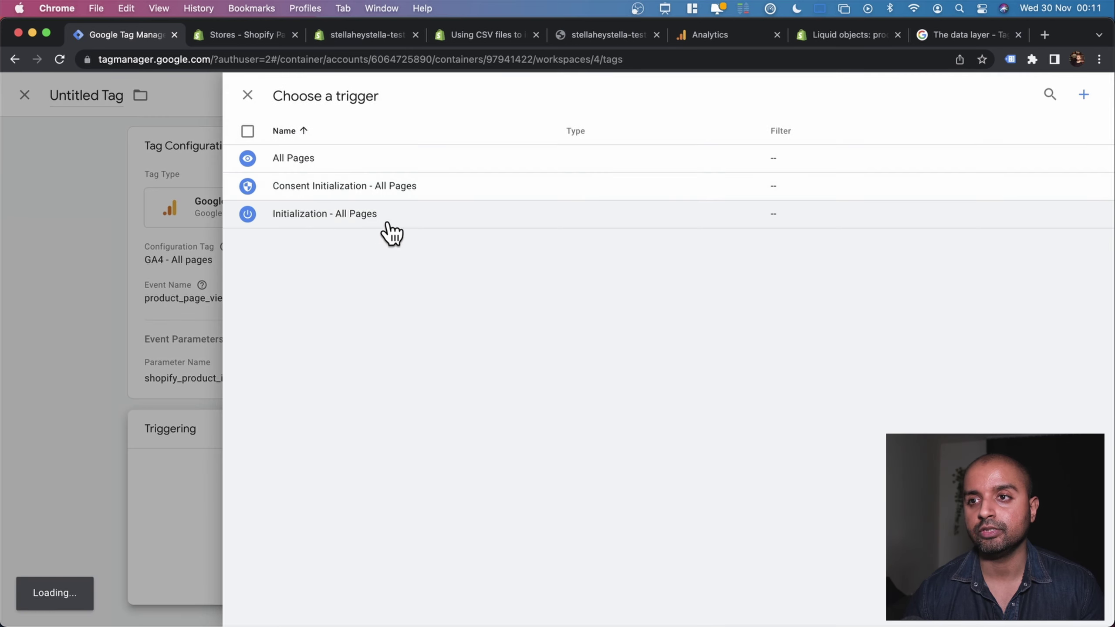
{"action": "left_click", "coordinate": [330, 160]}
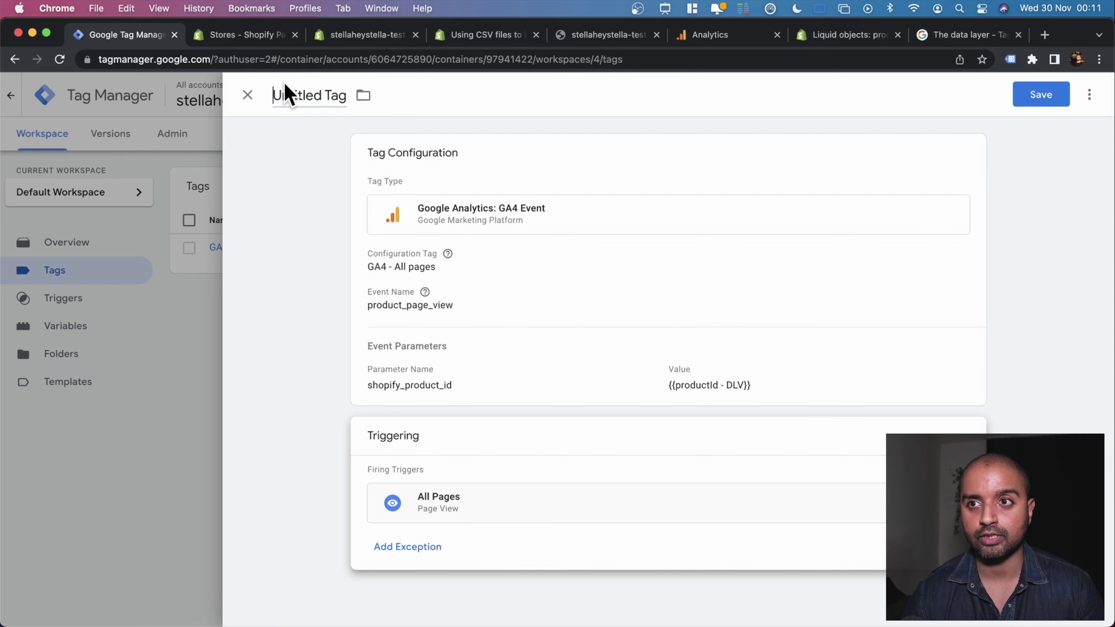
- Name the tag "GA4 - product_page_view - all pages" and save it
{"action": "left_click", "coordinate": [306, 95]}
{"action": "type", "text": "GA4 - product_ - all pages"}
{"action": "type", "text": "page_view"}
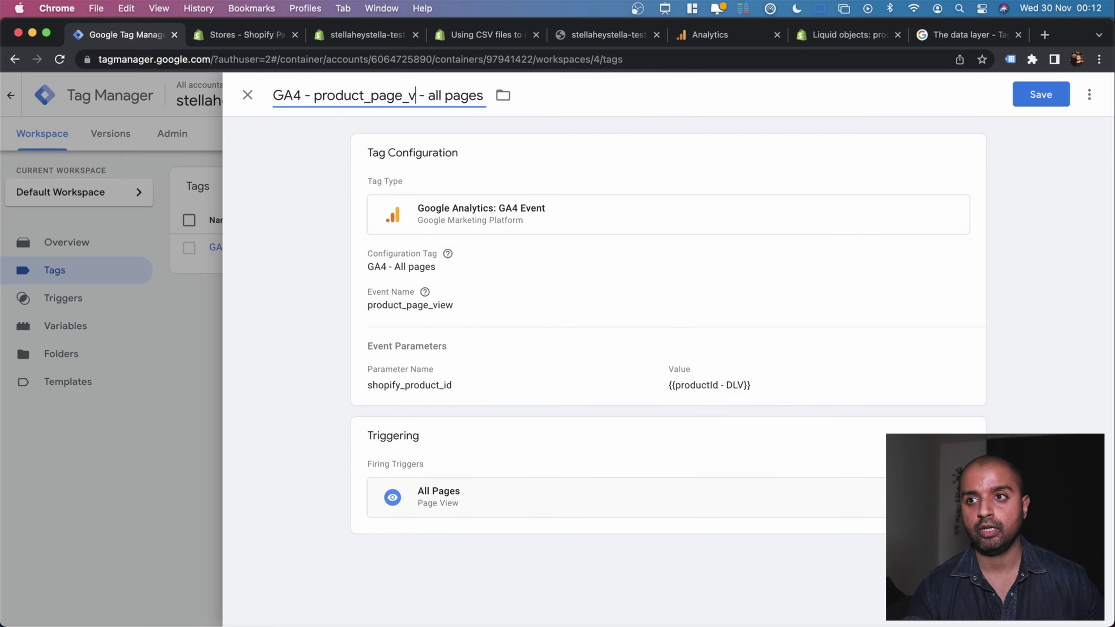
{"action": "left_click", "coordinate": [1047, 97]}
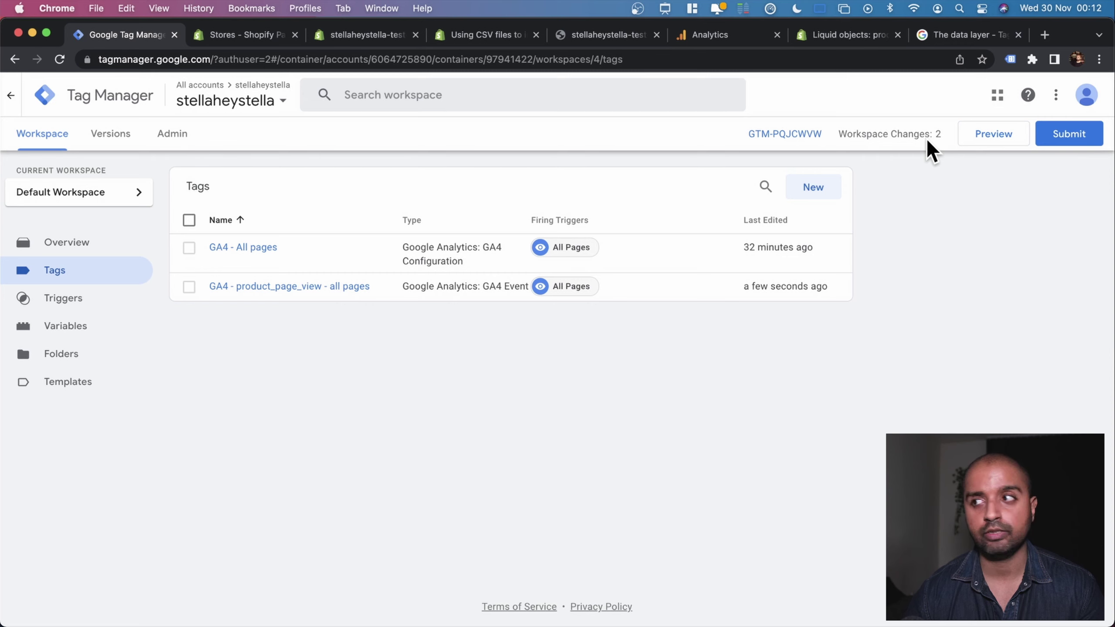
- Preview the container and connect Tag Assistant to the stellaheystella test store's website
{"action": "left_click", "coordinate": [985, 136]}
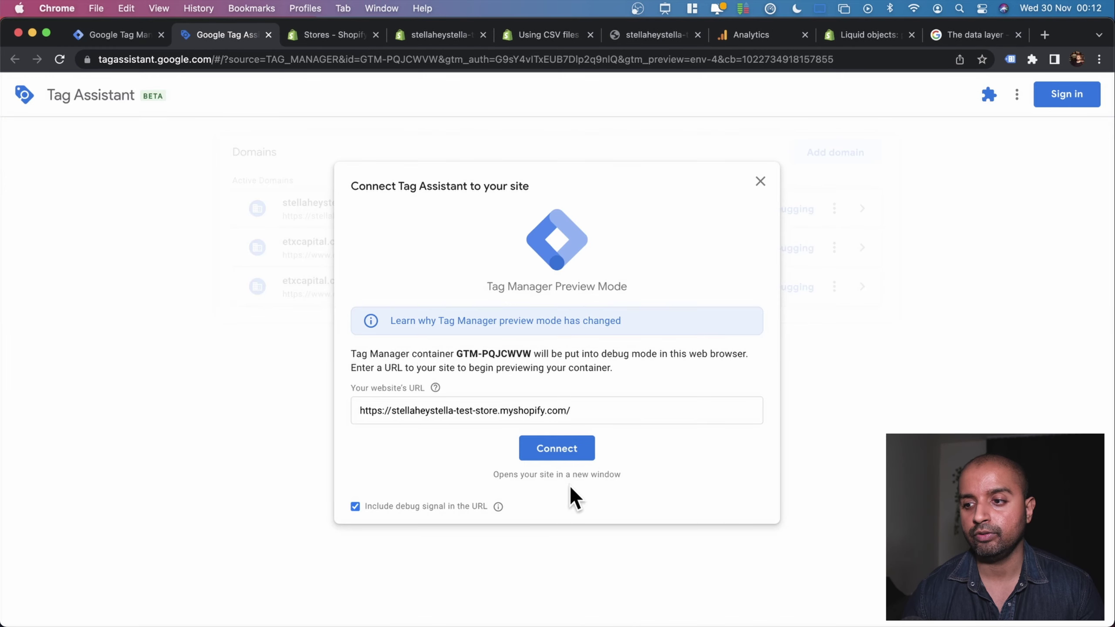
{"action": "left_click", "coordinate": [560, 450]}
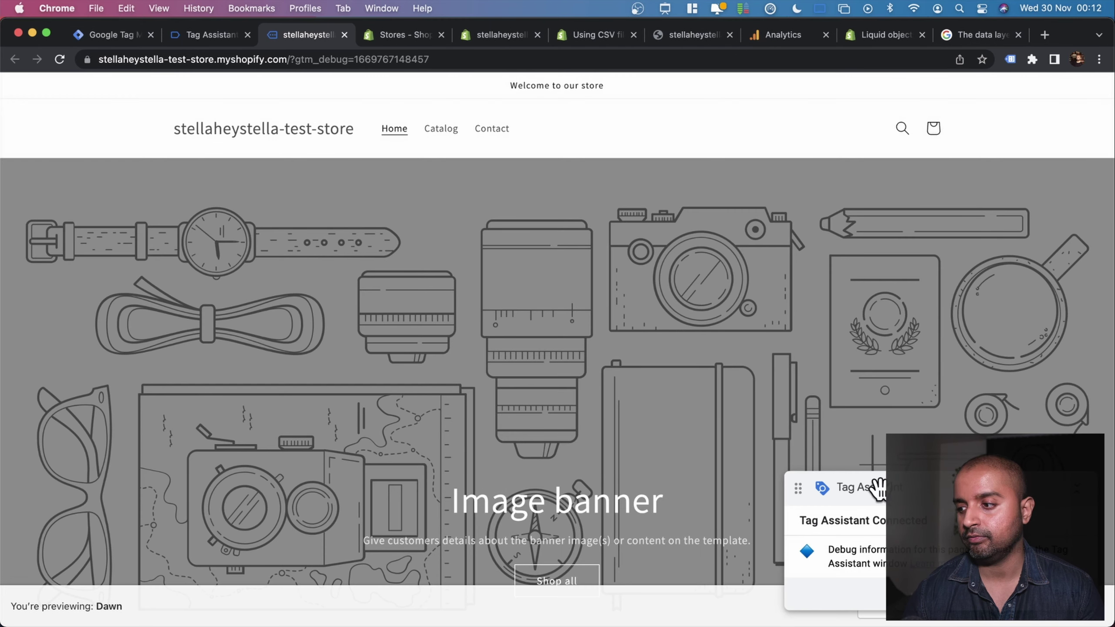
{"action": "left_click", "coordinate": [206, 28]}
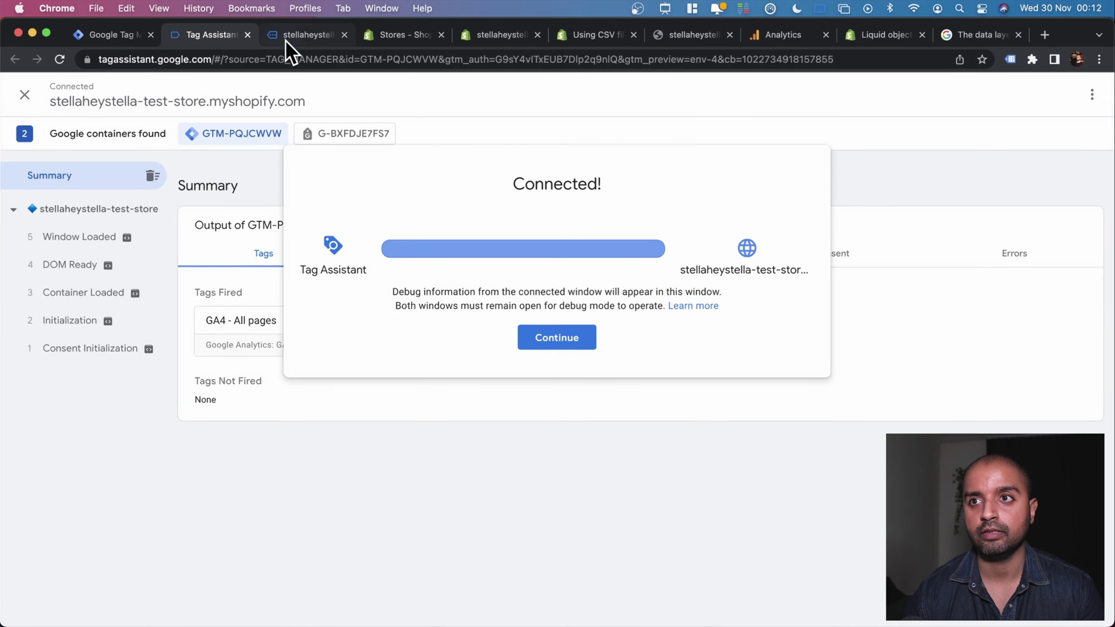
- Open the Example T-Shirt product page from the connected store's catalog
{"action": "left_click", "coordinate": [308, 38]}
{"action": "left_click", "coordinate": [442, 132]}
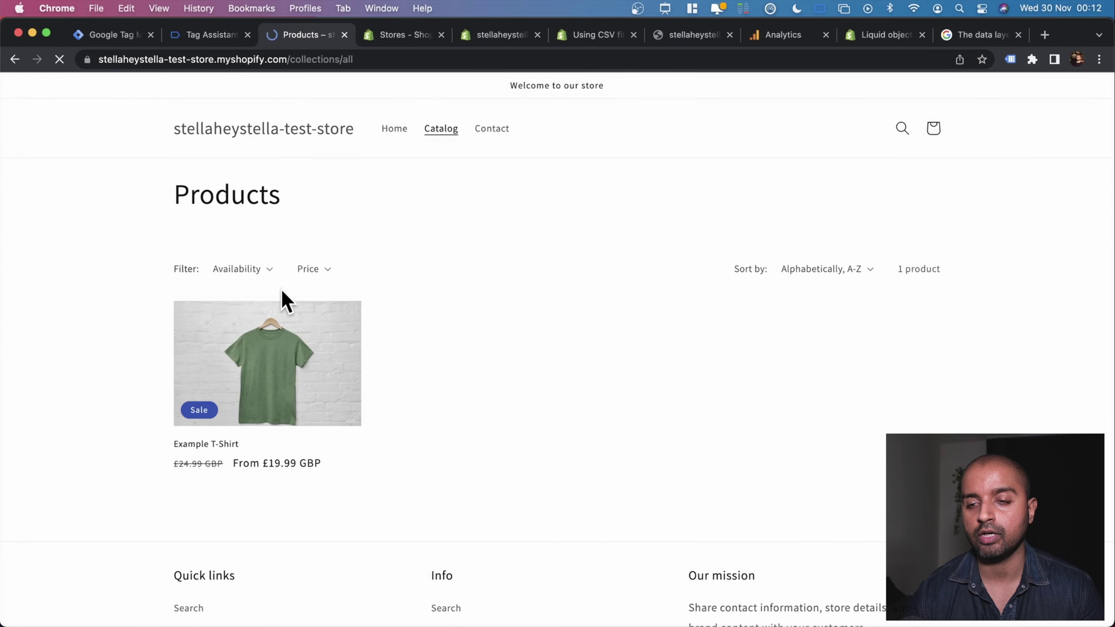
{"action": "left_click", "coordinate": [279, 319]}
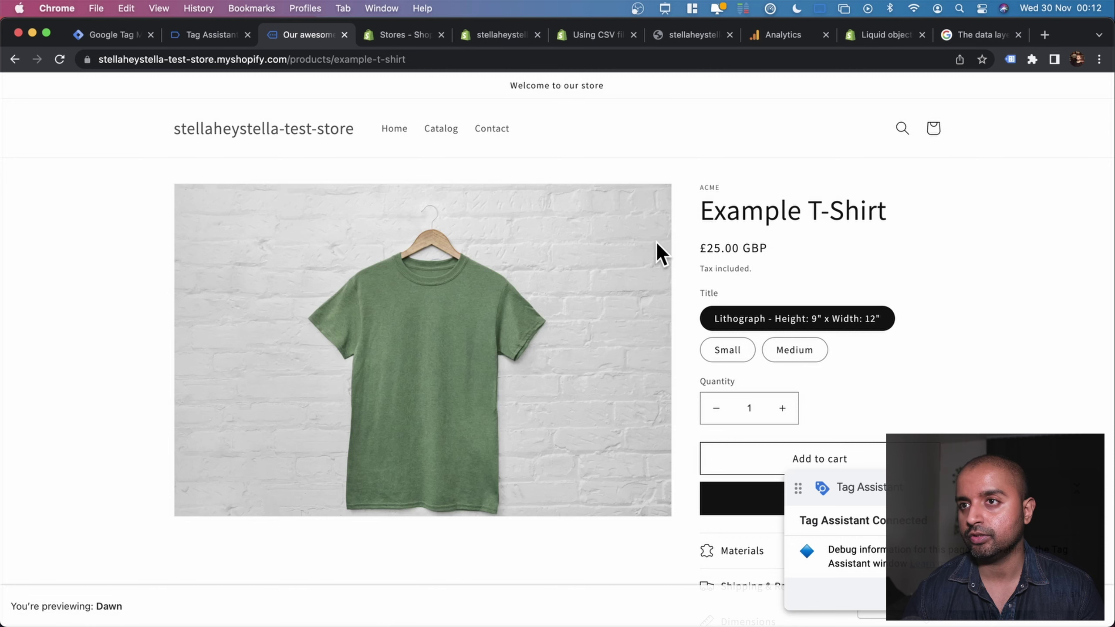
- In Tag Assistant, inspect the details of the GA4 - product_page_view - all pages tag for the T-shirt page
{"action": "left_click", "coordinate": [211, 36]}
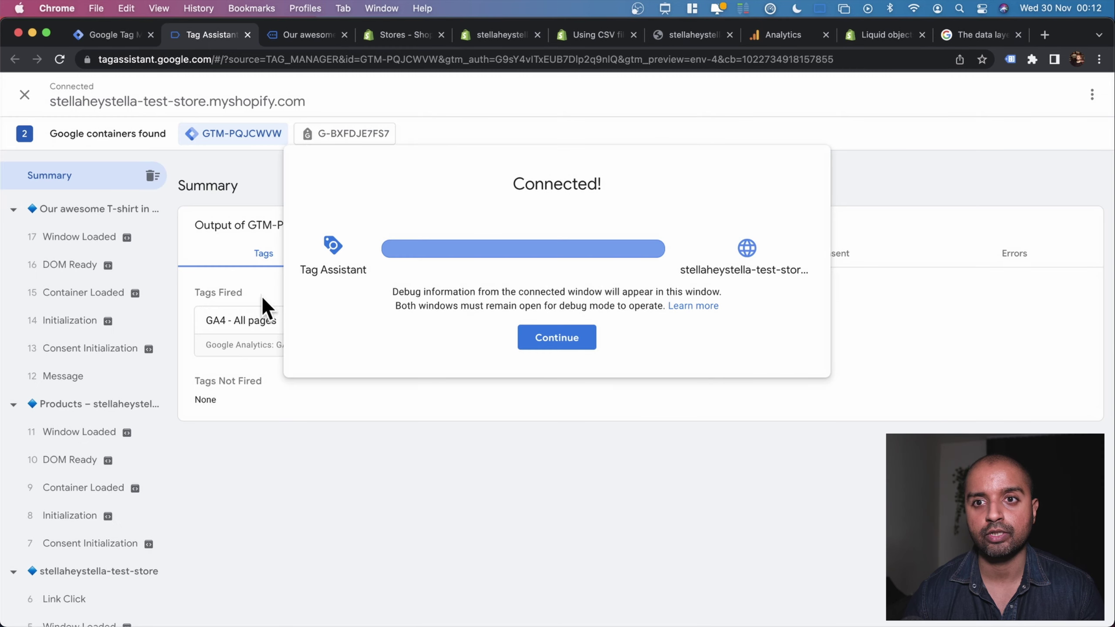
{"action": "left_click", "coordinate": [584, 345]}
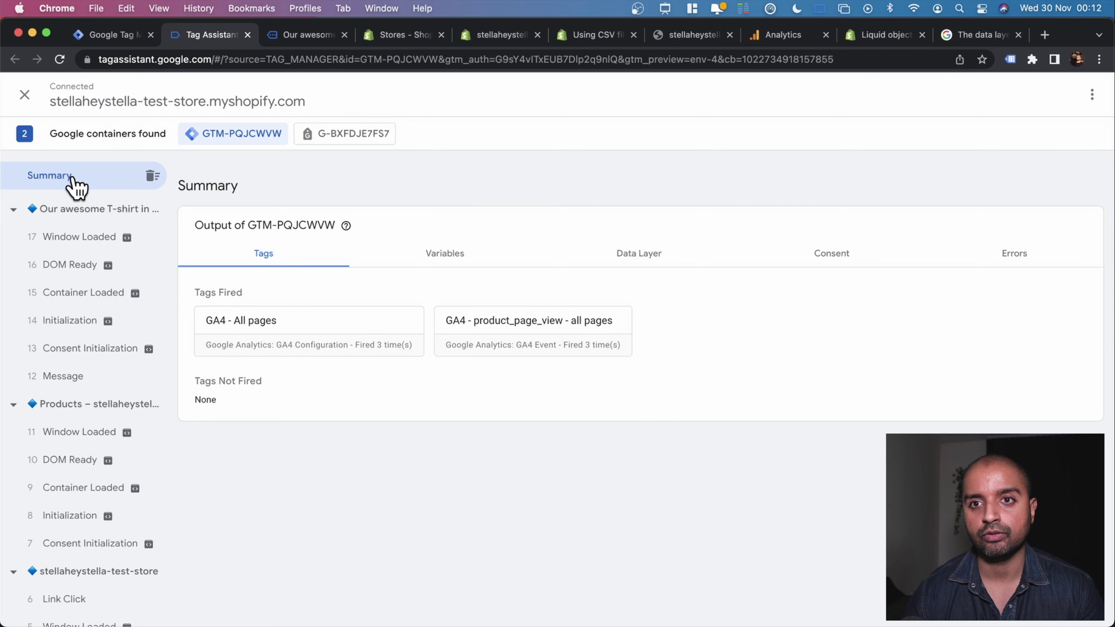
{"action": "left_click", "coordinate": [88, 210]}
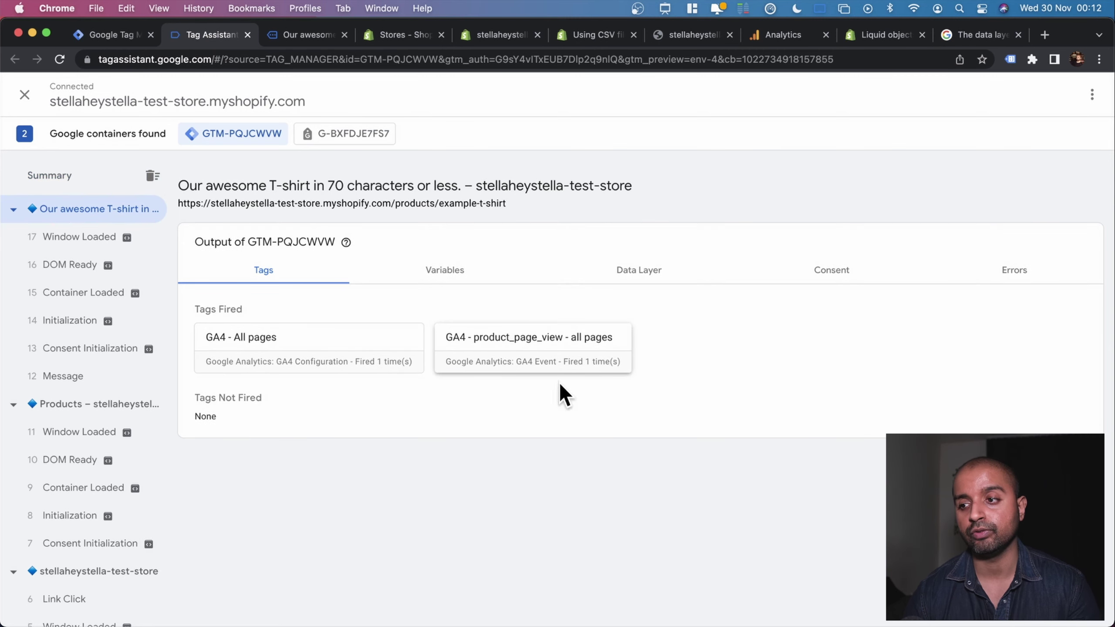
{"action": "left_click", "coordinate": [545, 350]}
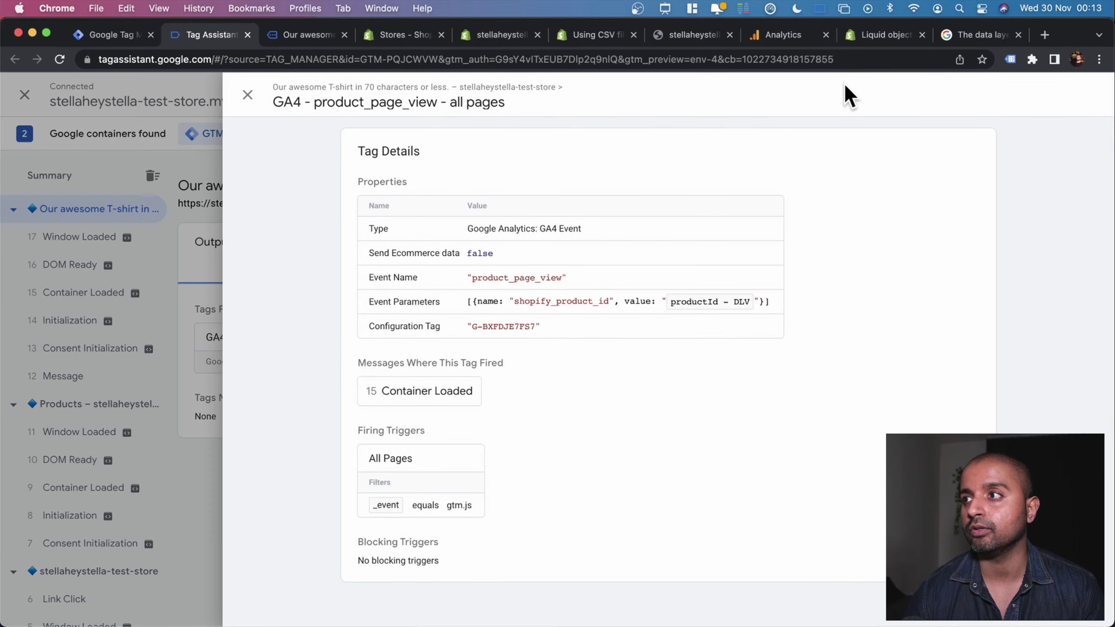
- In GA4 DebugView, open the latest product_page_view event and check its shopify_product_id value against the product page
{"action": "left_click", "coordinate": [776, 38]}
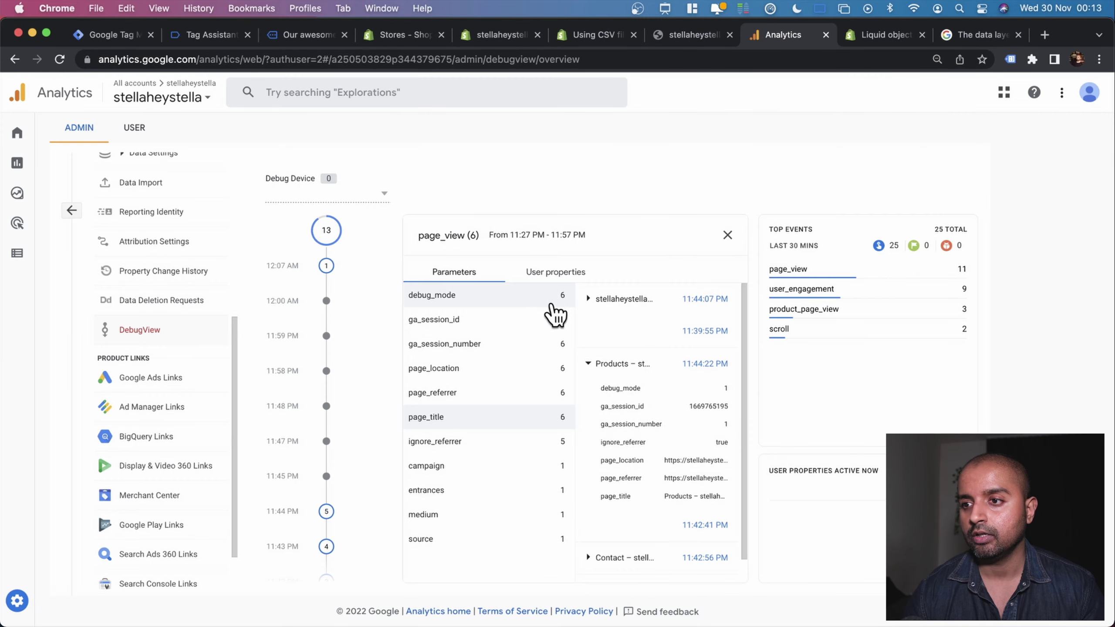
{"action": "left_click", "coordinate": [727, 236]}
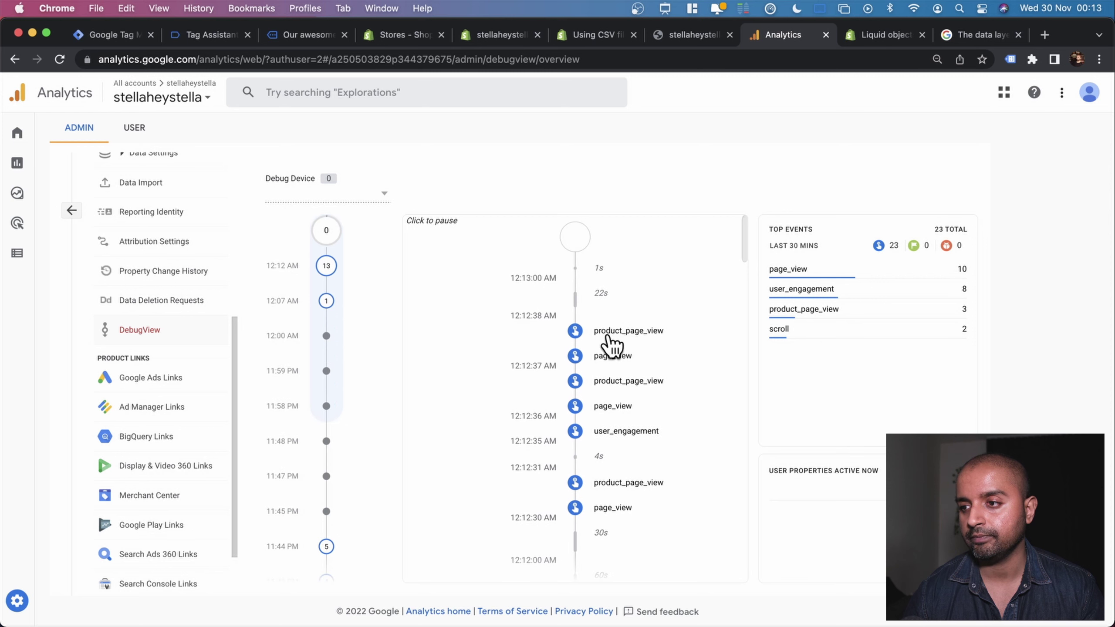
{"action": "left_click", "coordinate": [609, 334]}
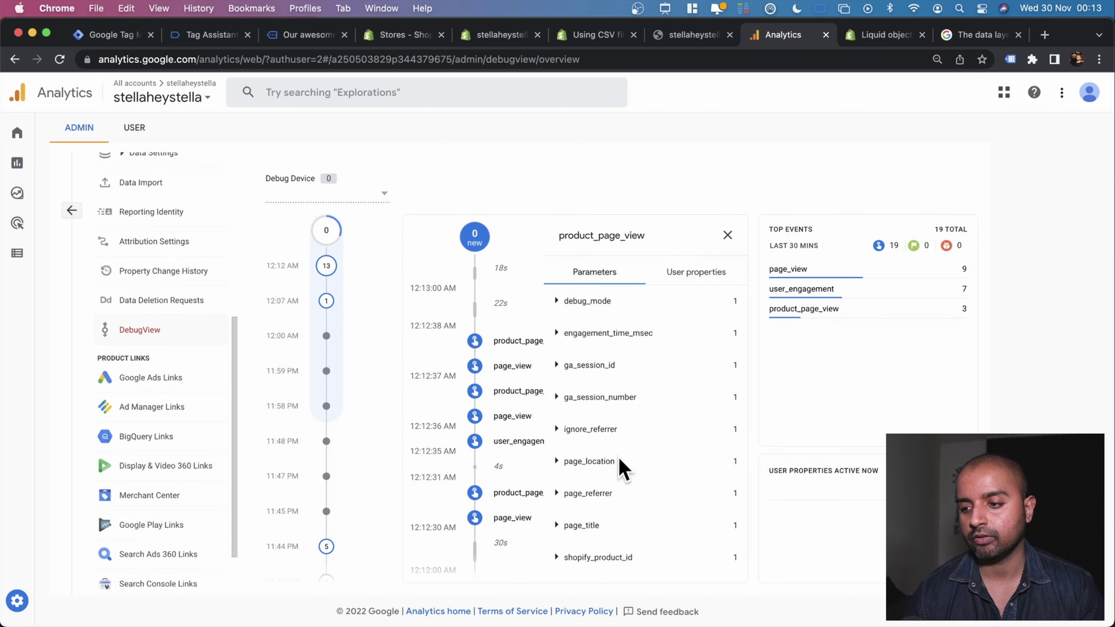
{"action": "left_click", "coordinate": [561, 557]}
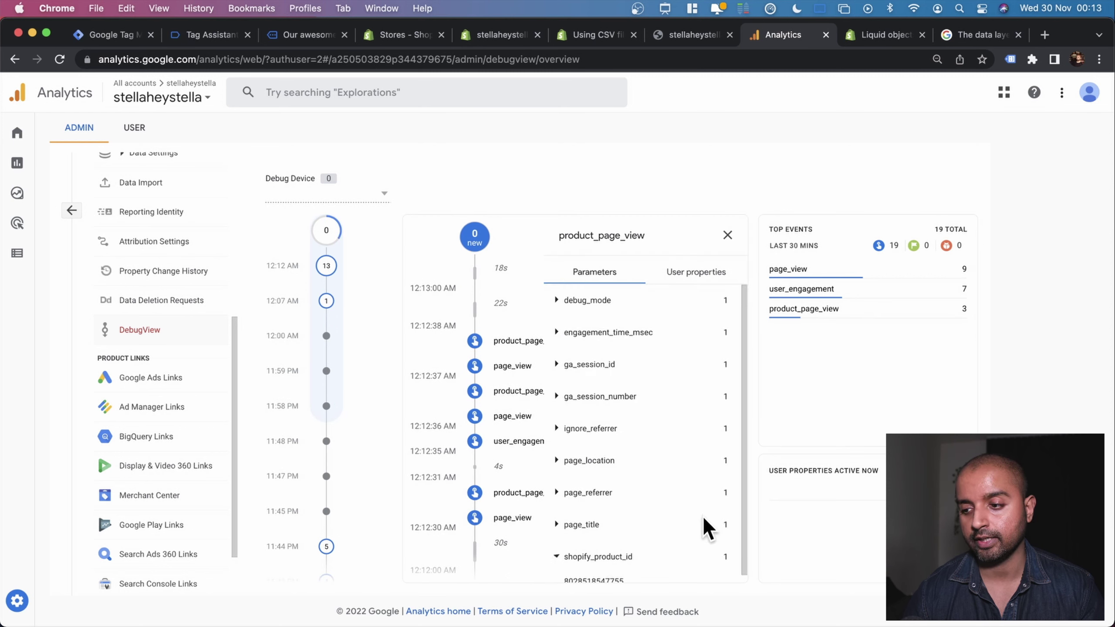
{"action": "scroll", "coordinate": [684, 545], "scroll_direction": "down", "scroll_amount": 1}
{"action": "double_click", "coordinate": [582, 573]}
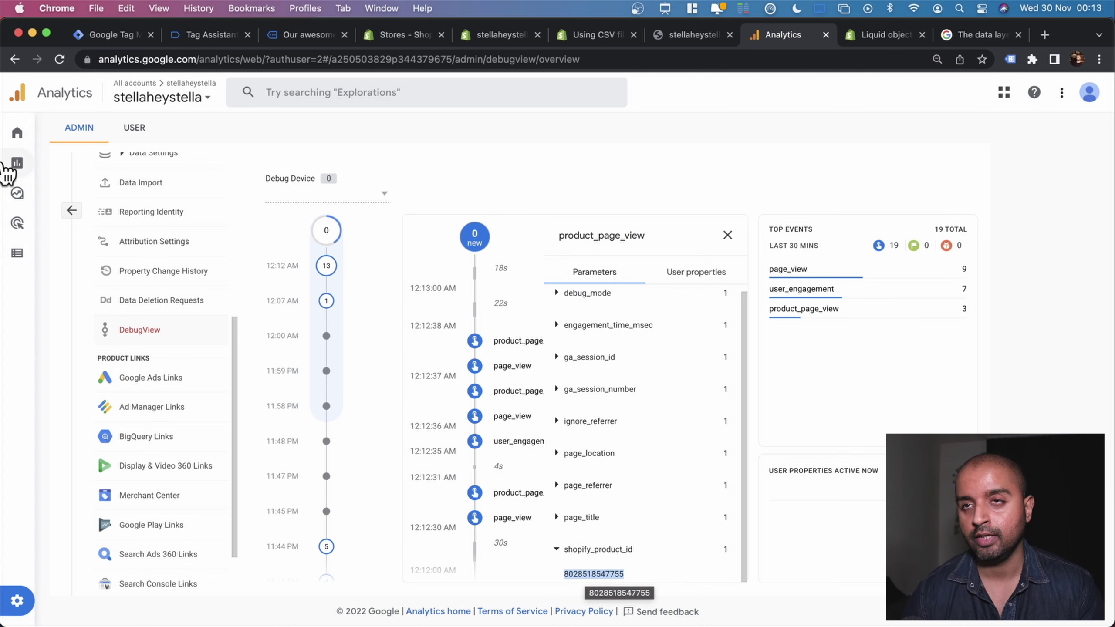
{"action": "left_click", "coordinate": [309, 35]}
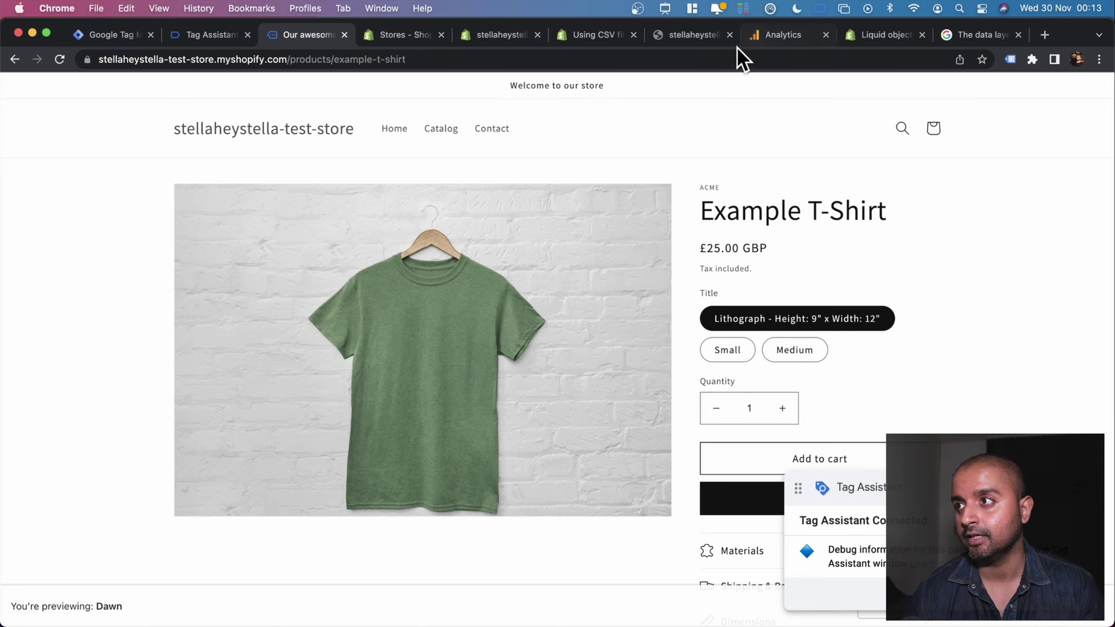
{"action": "left_click", "coordinate": [754, 39]}
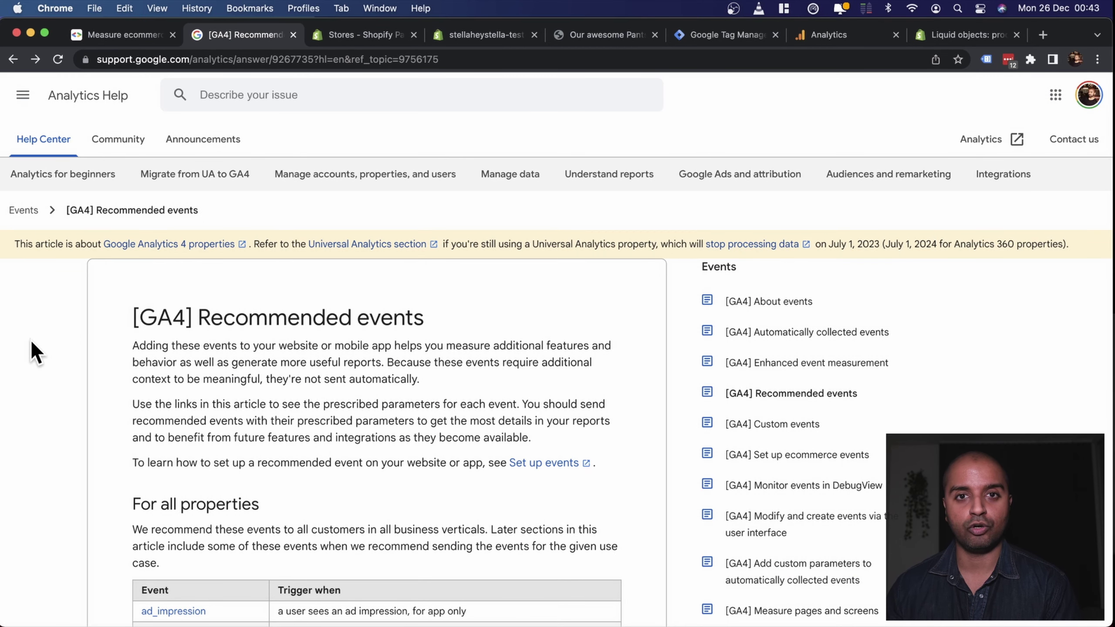
- Read through the GA4 recommended events article down to the events listed for online sales
{"action": "scroll", "coordinate": [46, 381], "scroll_direction": "down", "scroll_amount": 8}
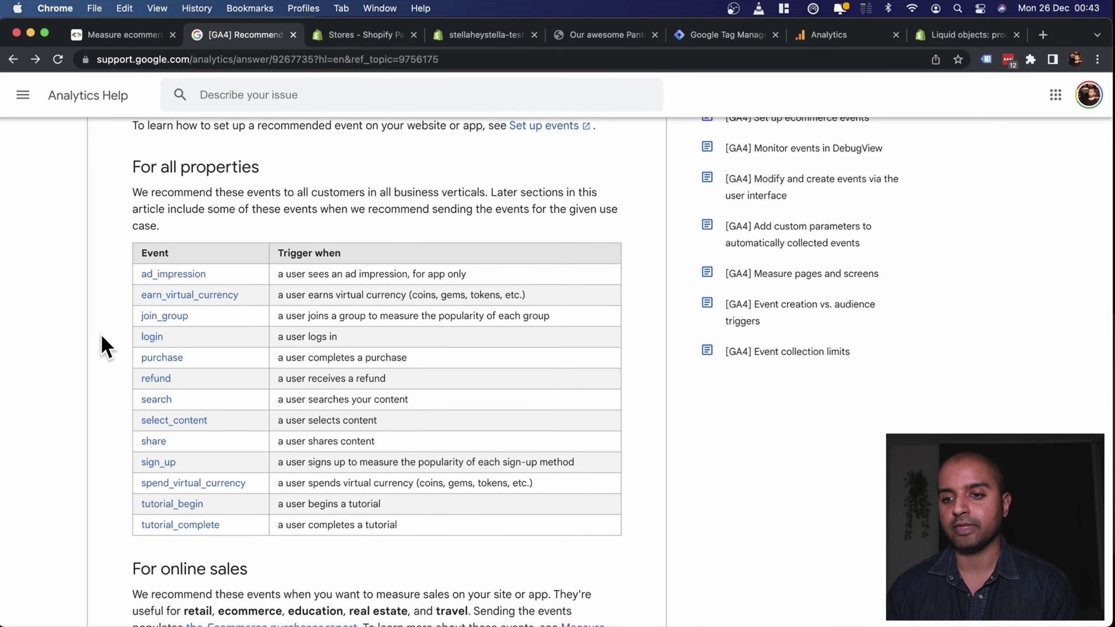
{"action": "scroll", "coordinate": [104, 347], "scroll_direction": "down", "scroll_amount": 4}
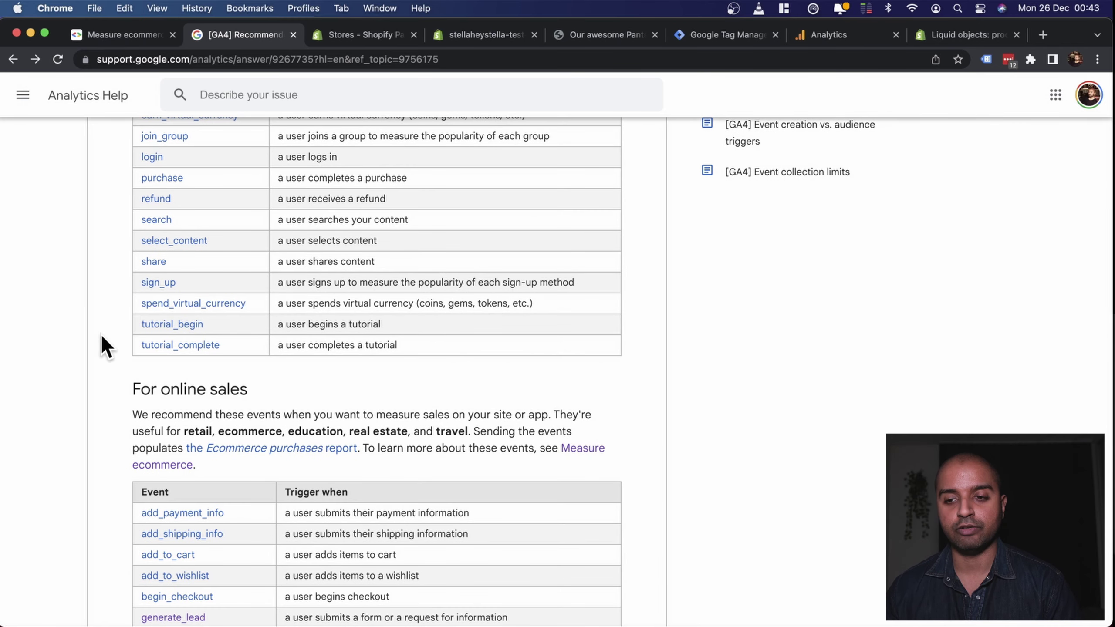
{"action": "scroll", "coordinate": [104, 347], "scroll_direction": "down", "scroll_amount": 4}
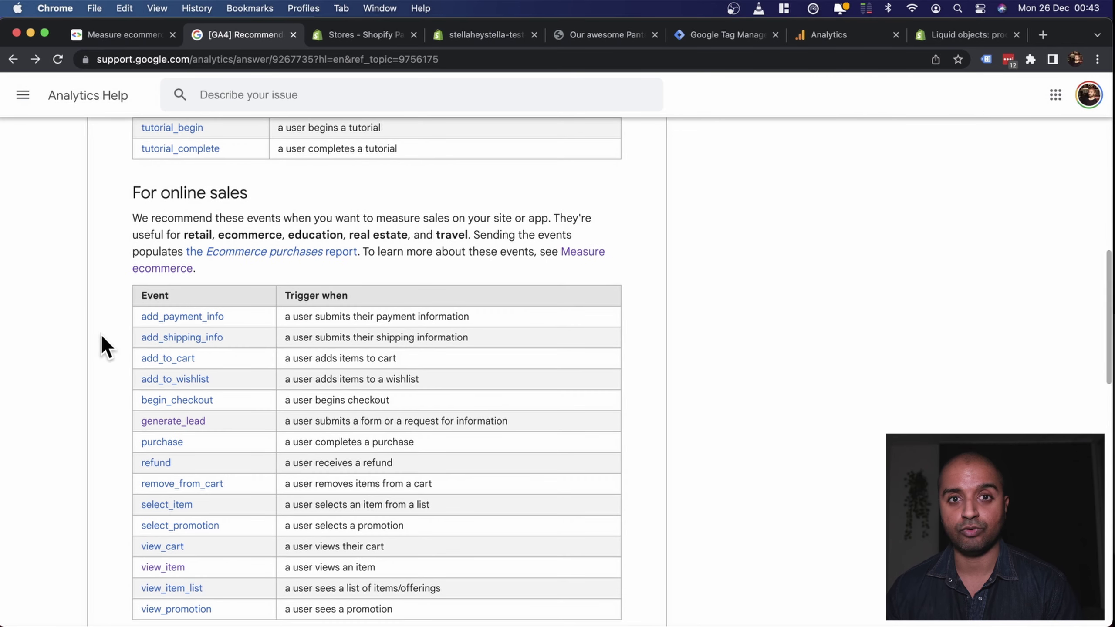
{"action": "scroll", "coordinate": [104, 348], "scroll_direction": "down", "scroll_amount": 2}
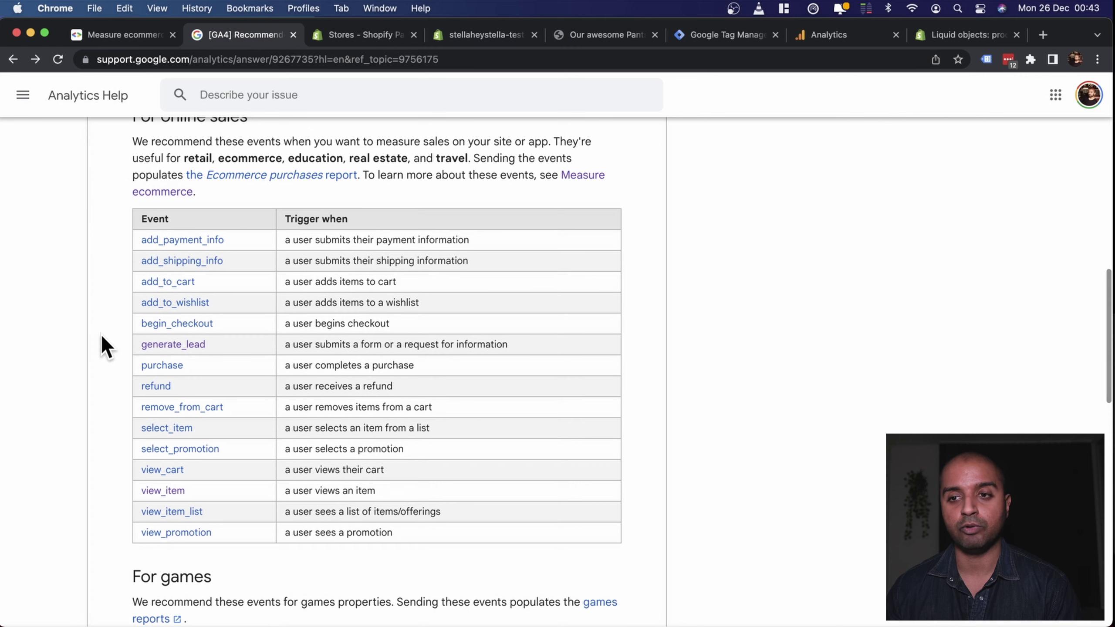
{"action": "scroll", "coordinate": [104, 347], "scroll_direction": "up", "scroll_amount": 1}
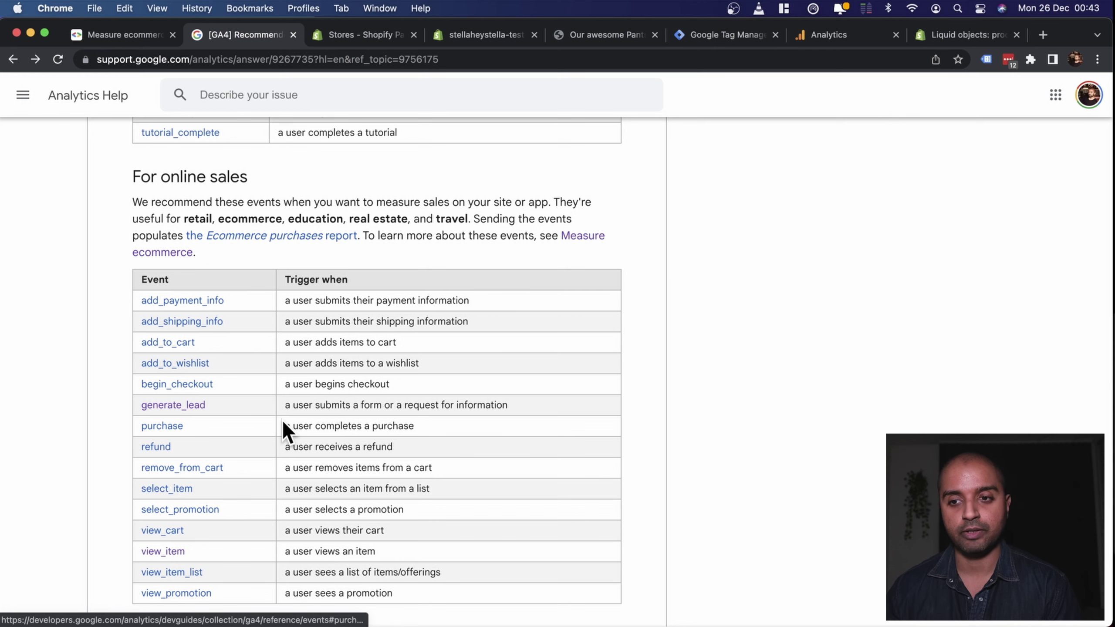
{"action": "scroll", "coordinate": [283, 428], "scroll_direction": "down", "scroll_amount": 1}
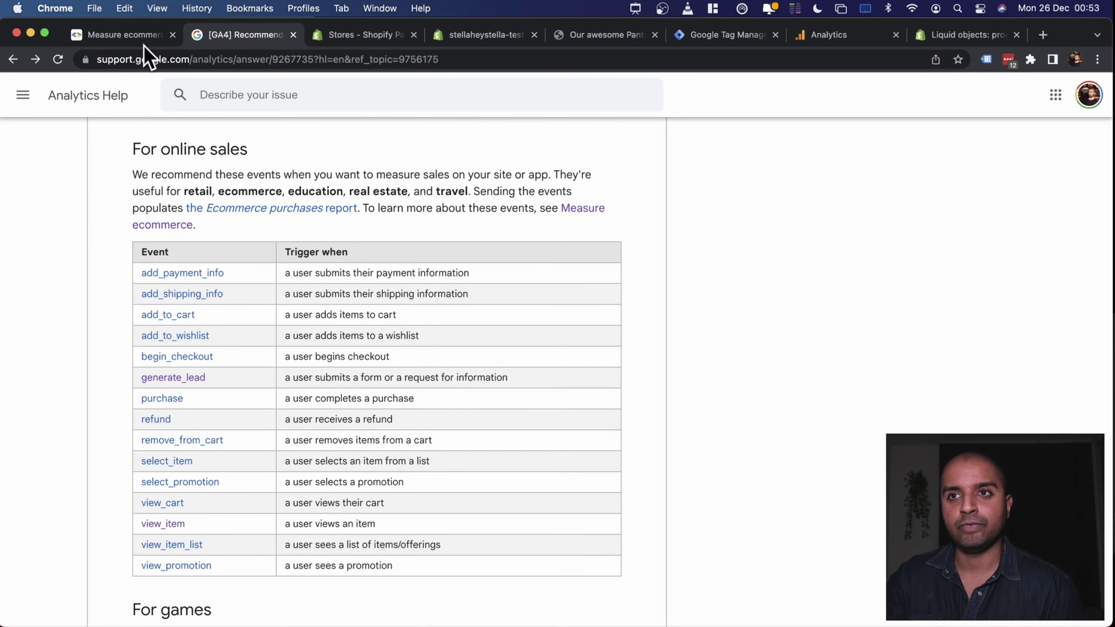
- In the Measure ecommerce developer guide, go to the purchases or refunds section and examine the purchase dataLayer code
{"action": "left_click", "coordinate": [131, 36]}
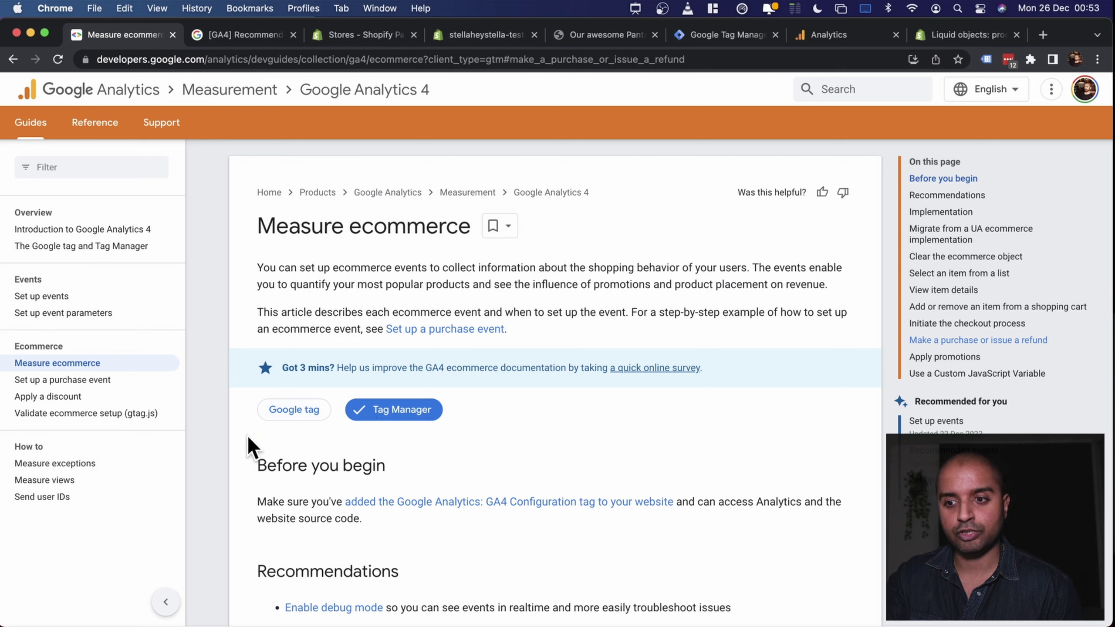
{"action": "scroll", "coordinate": [684, 399], "scroll_direction": "down", "scroll_amount": 10}
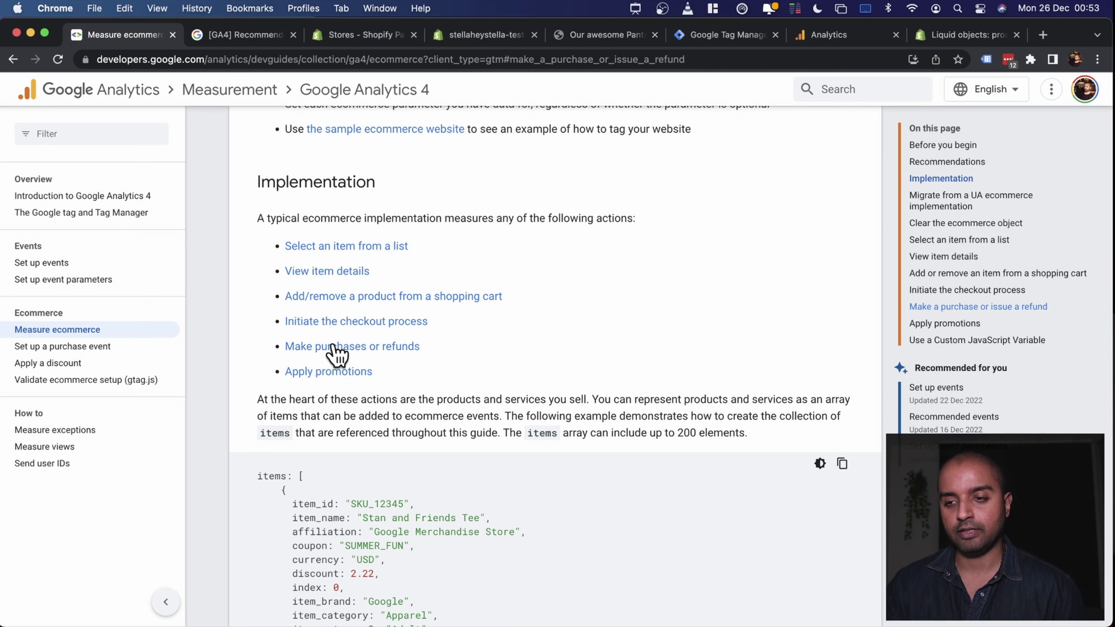
{"action": "left_click", "coordinate": [367, 348]}
{"action": "scroll", "coordinate": [660, 391], "scroll_direction": "down", "scroll_amount": 2}
{"action": "scroll", "coordinate": [660, 406], "scroll_direction": "down", "scroll_amount": 2}
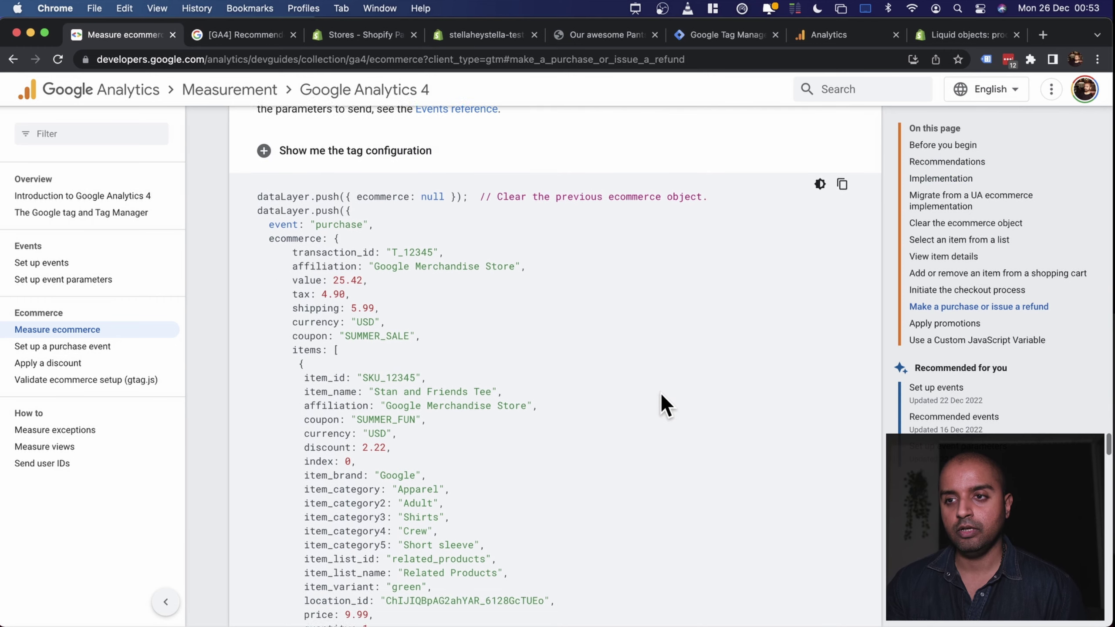
- Examine the purchase dataLayer code, covering the ecommerce reset line, the event name and the ecommerce object
{"action": "double_click", "coordinate": [382, 188]}
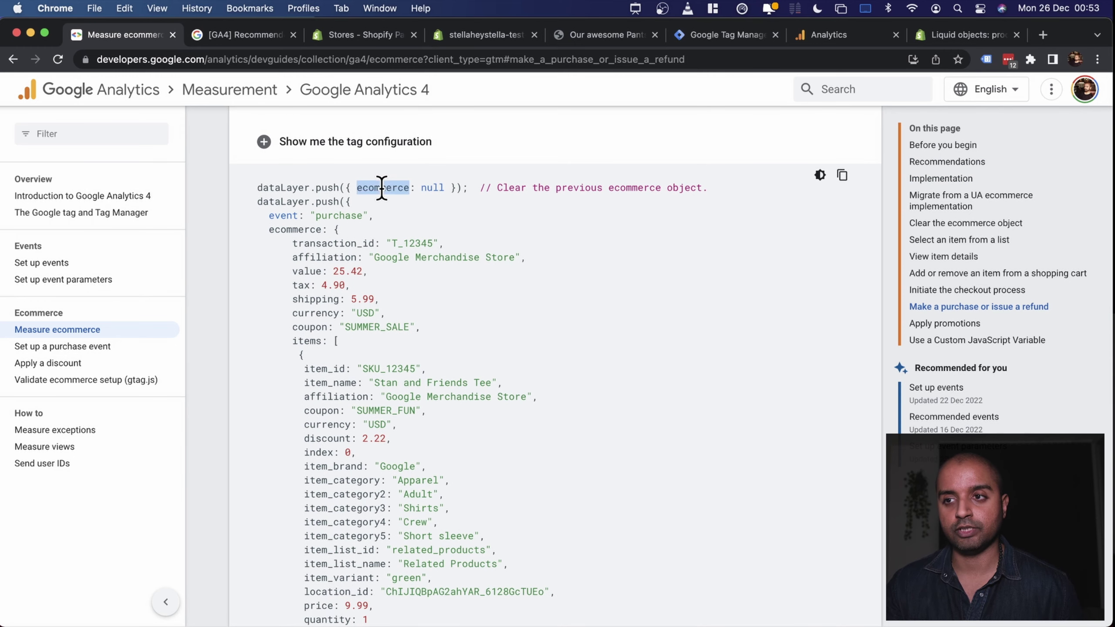
{"action": "left_click", "coordinate": [382, 188]}
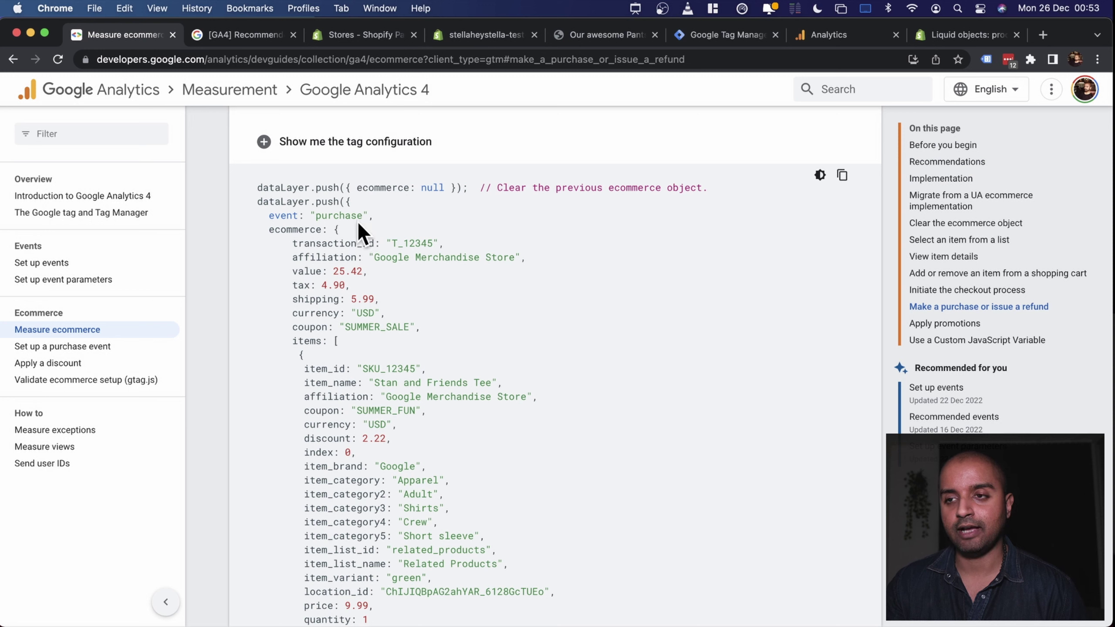
{"action": "double_click", "coordinate": [340, 215]}
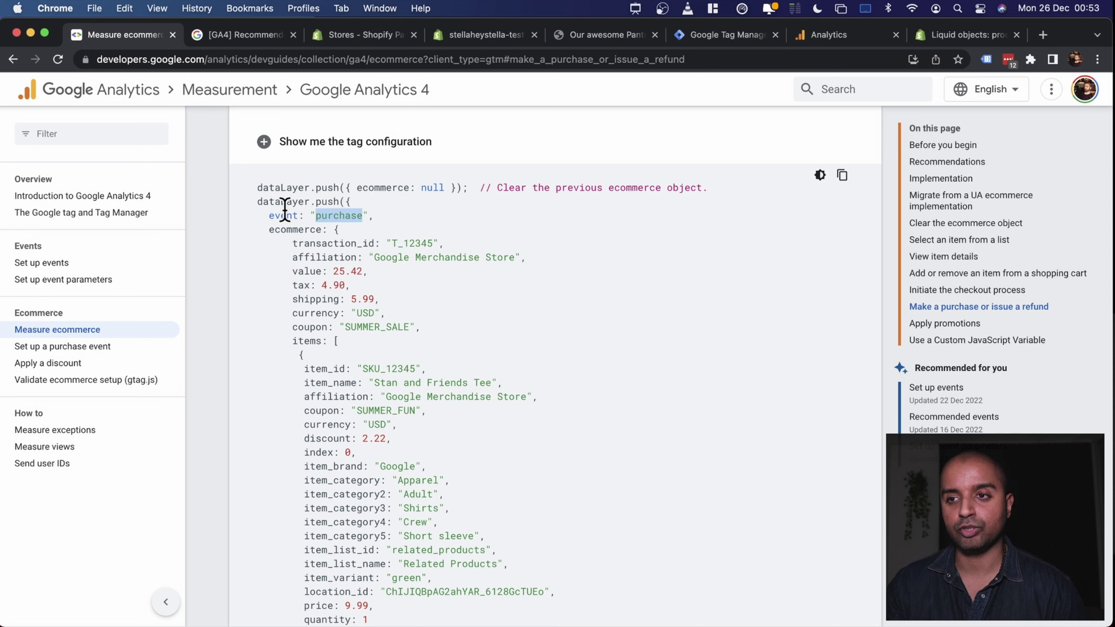
{"action": "double_click", "coordinate": [296, 230]}
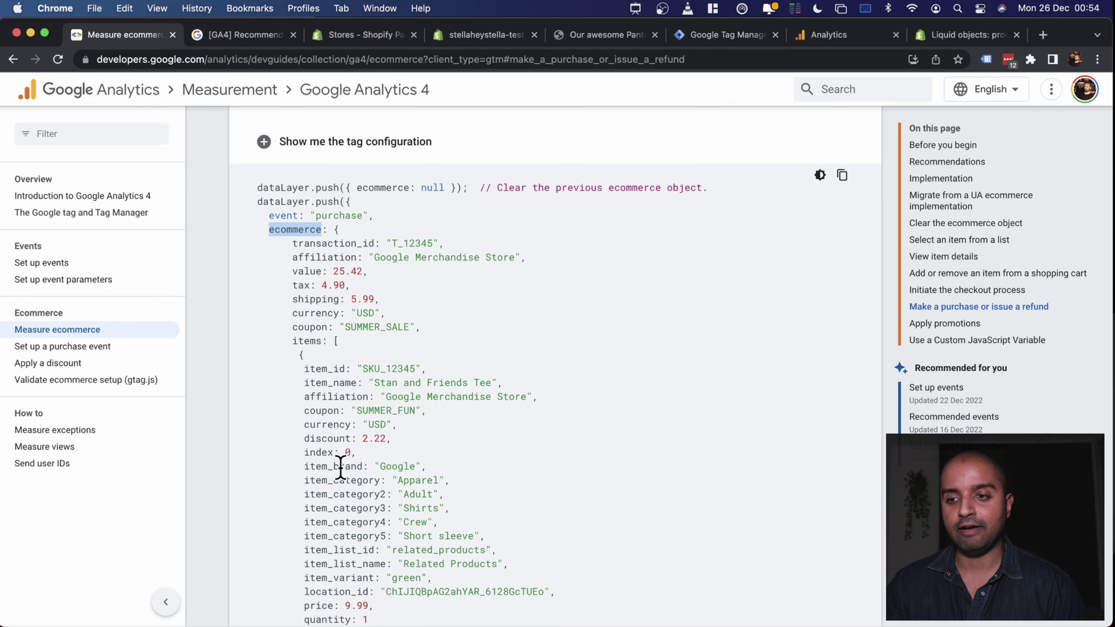
{"action": "scroll", "coordinate": [497, 248], "scroll_direction": "down", "scroll_amount": 1}
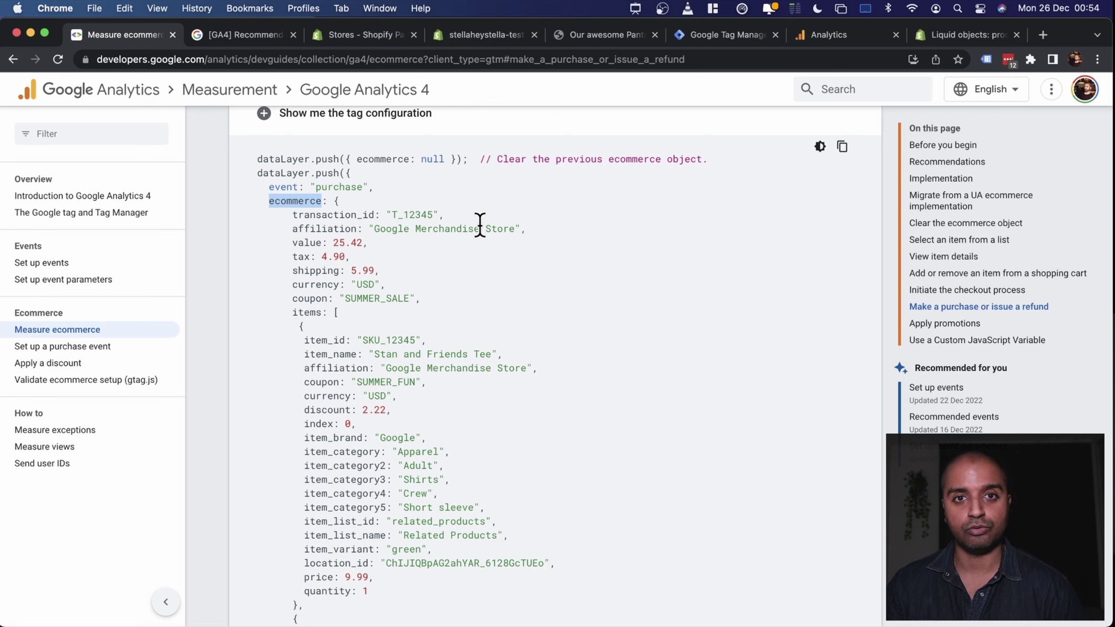
{"action": "left_click", "coordinate": [513, 226]}
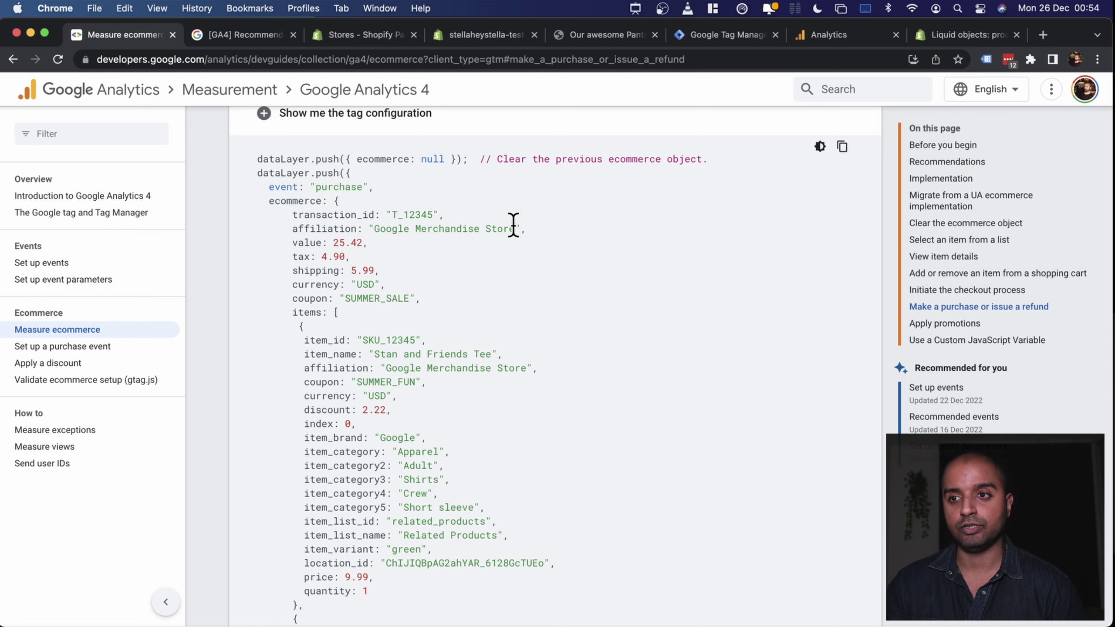
- Annotate the purchase code by underlining transaction_id, affiliation, value and items, and link transaction_id and items by arrow to handwritten "event parameter" labels
{"action": "key", "text": "ctrl+alt+super+a"}
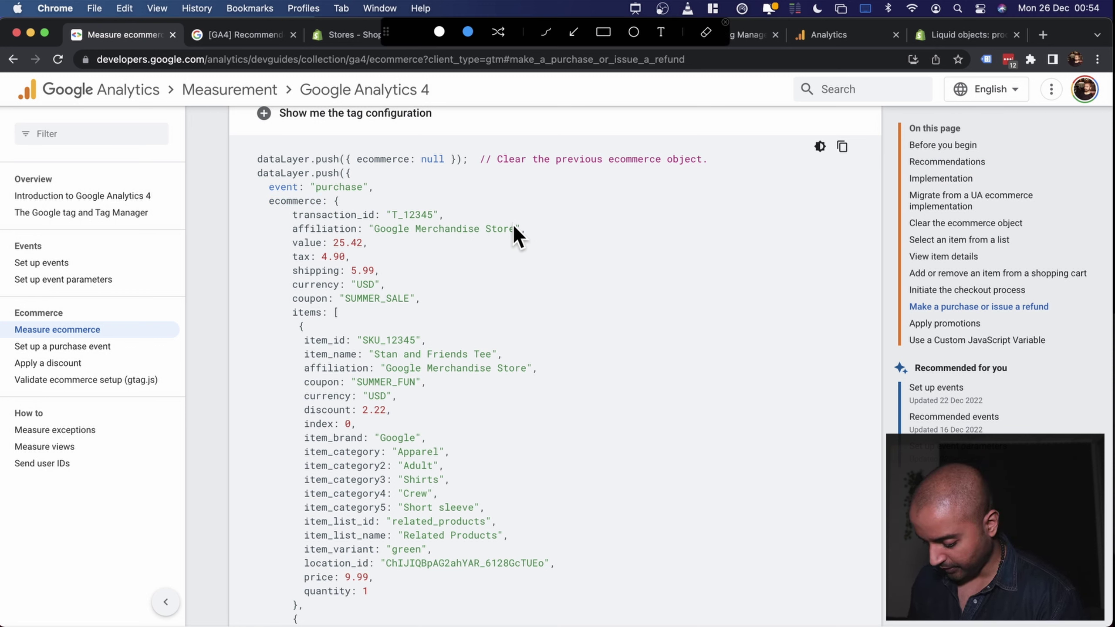
{"action": "left_click_drag", "start_coordinate": [290, 224], "coordinate": [377, 216]}
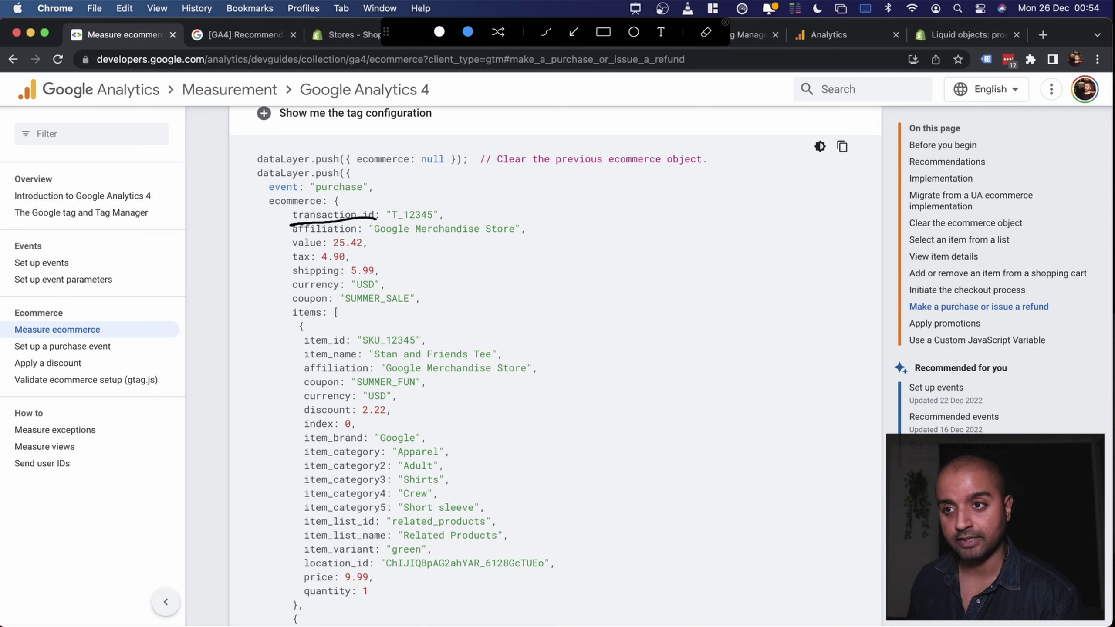
{"action": "mouse_move", "coordinate": [461, 213]}
{"action": "left_mouse_down"}
{"action": "mouse_move", "coordinate": [622, 216]}
{"action": "mouse_move", "coordinate": [634, 199]}
{"action": "mouse_move", "coordinate": [636, 224]}
{"action": "mouse_move", "coordinate": [740, 200]}
{"action": "left_mouse_up"}
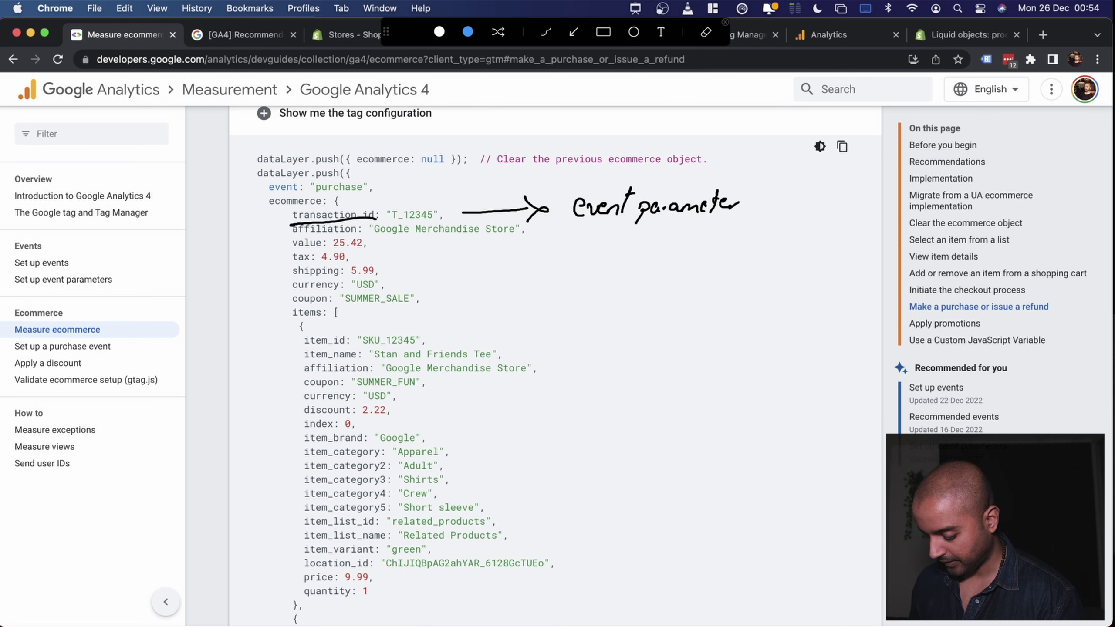
{"action": "mouse_move", "coordinate": [298, 240]}
{"action": "left_mouse_down"}
{"action": "mouse_move", "coordinate": [340, 235]}
{"action": "mouse_move", "coordinate": [325, 249]}
{"action": "left_mouse_up"}
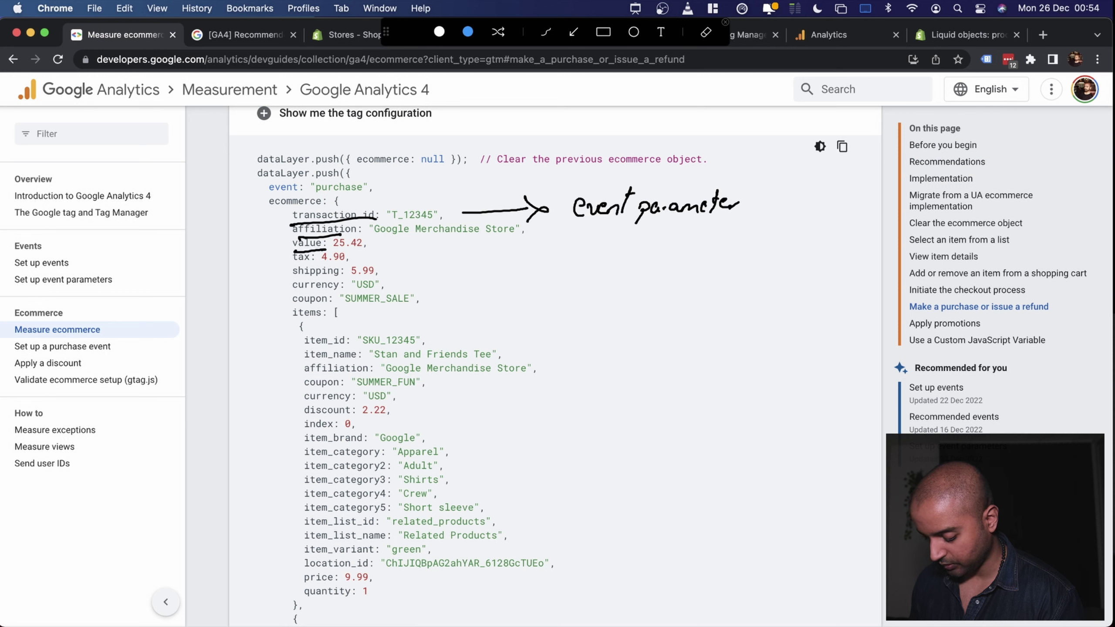
{"action": "left_click_drag", "start_coordinate": [288, 322], "coordinate": [596, 307]}
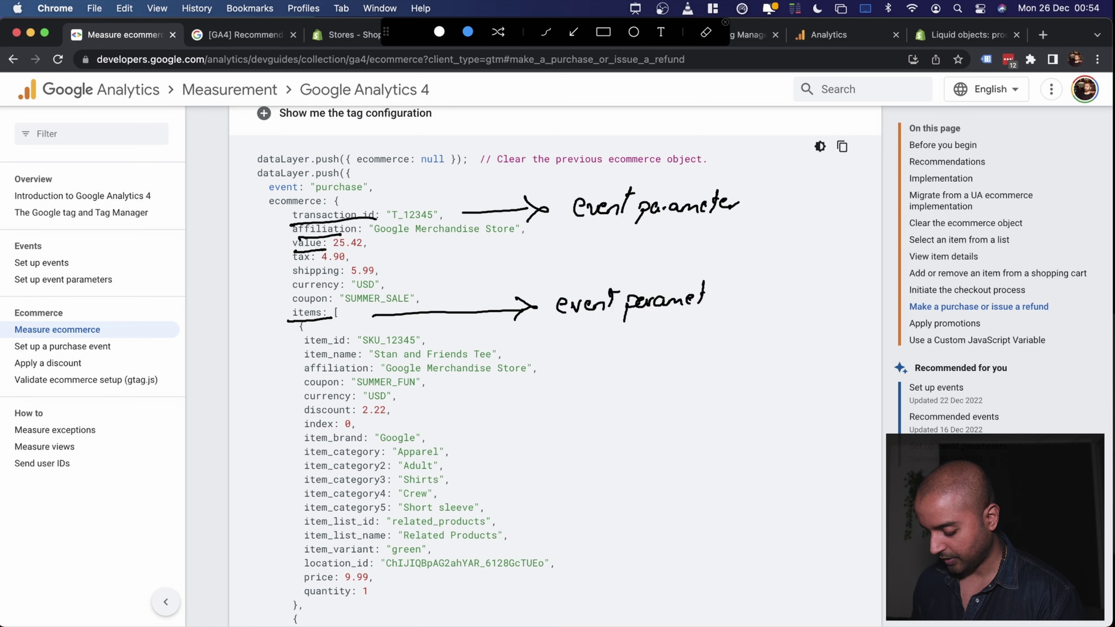
{"action": "left_click_drag", "start_coordinate": [707, 302], "coordinate": [726, 291]}
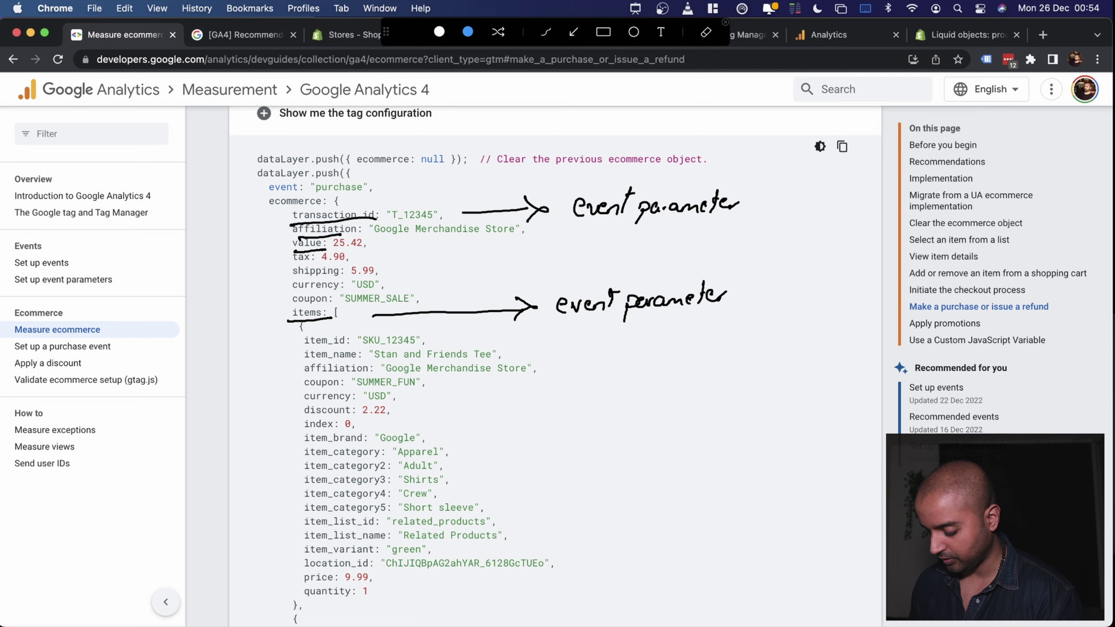
- Draw a dashed box around the two handwritten "event parameter" labels beside the purchase code
{"action": "left_click_drag", "start_coordinate": [567, 180], "coordinate": [590, 176]}
{"action": "left_click_drag", "start_coordinate": [633, 176], "coordinate": [649, 176]}
{"action": "left_click_drag", "start_coordinate": [678, 176], "coordinate": [741, 177]}
{"action": "left_click_drag", "start_coordinate": [746, 200], "coordinate": [755, 280]}
{"action": "left_click_drag", "start_coordinate": [751, 316], "coordinate": [750, 347]}
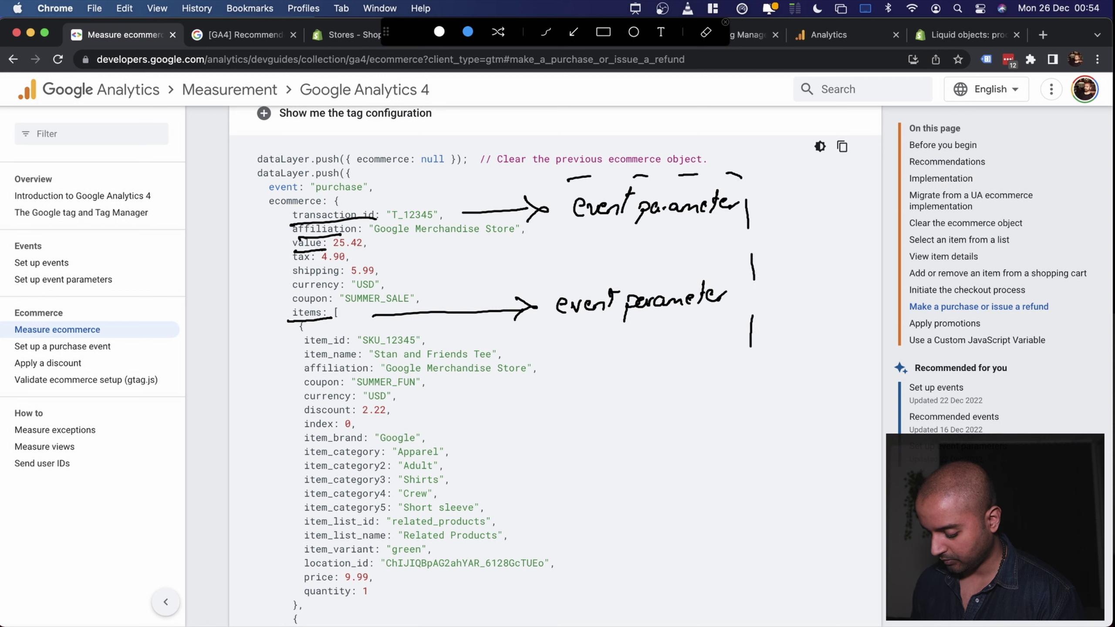
{"action": "left_click_drag", "start_coordinate": [550, 262], "coordinate": [551, 284]}
{"action": "left_click_drag", "start_coordinate": [556, 322], "coordinate": [555, 341]}
{"action": "mouse_move", "coordinate": [555, 373]}
{"action": "left_mouse_down"}
{"action": "mouse_move", "coordinate": [575, 387]}
{"action": "mouse_move", "coordinate": [660, 386]}
{"action": "left_mouse_up"}
{"action": "left_click_drag", "start_coordinate": [718, 380], "coordinate": [739, 380]}
{"action": "left_click_drag", "start_coordinate": [755, 376], "coordinate": [772, 374]}
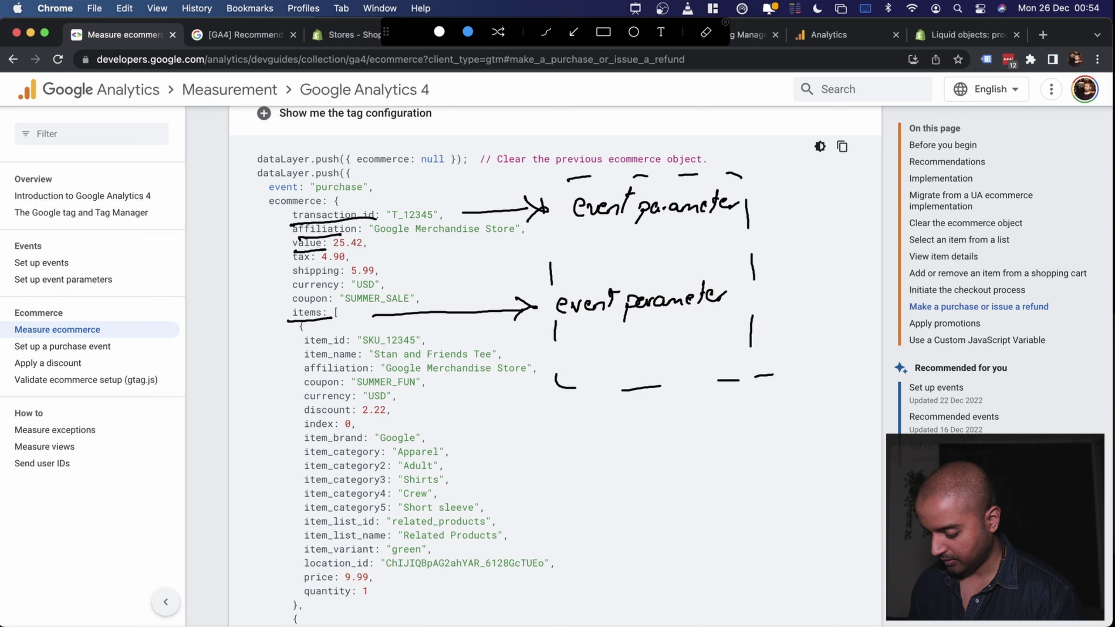
- Label the dashed box "GTM", add an arrow from it to "GA4", underline the upper "event parameter" label, and leave annotation mode
{"action": "left_click_drag", "start_coordinate": [601, 119], "coordinate": [629, 147]}
{"action": "left_click_drag", "start_coordinate": [617, 132], "coordinate": [671, 142]}
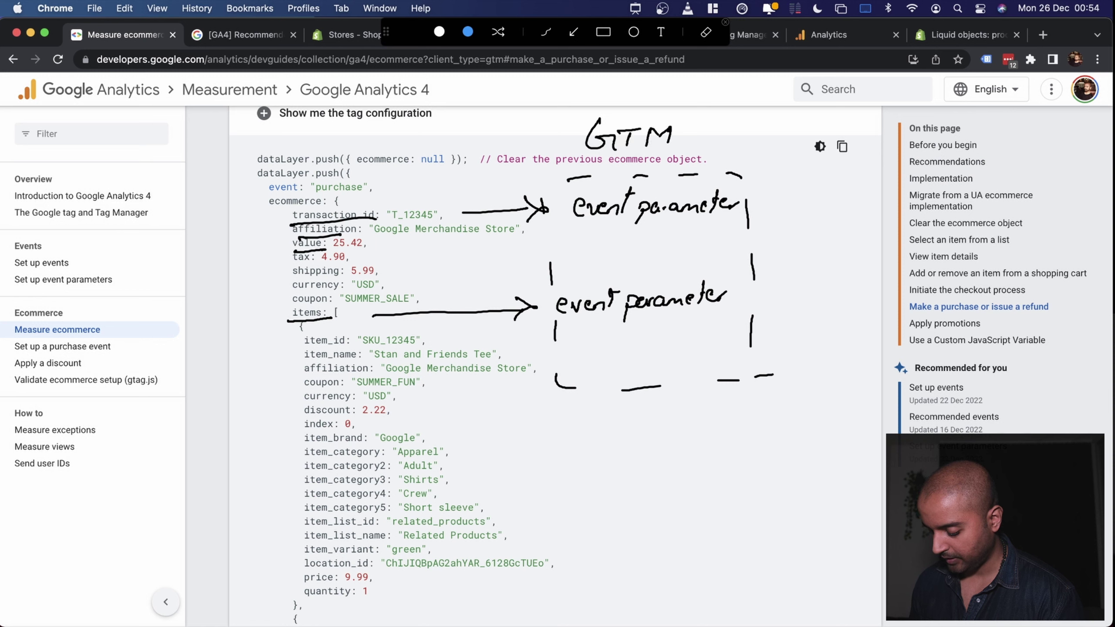
{"action": "left_click_drag", "start_coordinate": [794, 244], "coordinate": [819, 243]}
{"action": "left_click_drag", "start_coordinate": [795, 229], "coordinate": [798, 260]}
{"action": "mouse_move", "coordinate": [850, 219]}
{"action": "left_mouse_down"}
{"action": "mouse_move", "coordinate": [856, 264]}
{"action": "mouse_move", "coordinate": [860, 240]}
{"action": "left_mouse_up"}
{"action": "left_click_drag", "start_coordinate": [863, 250], "coordinate": [878, 228]}
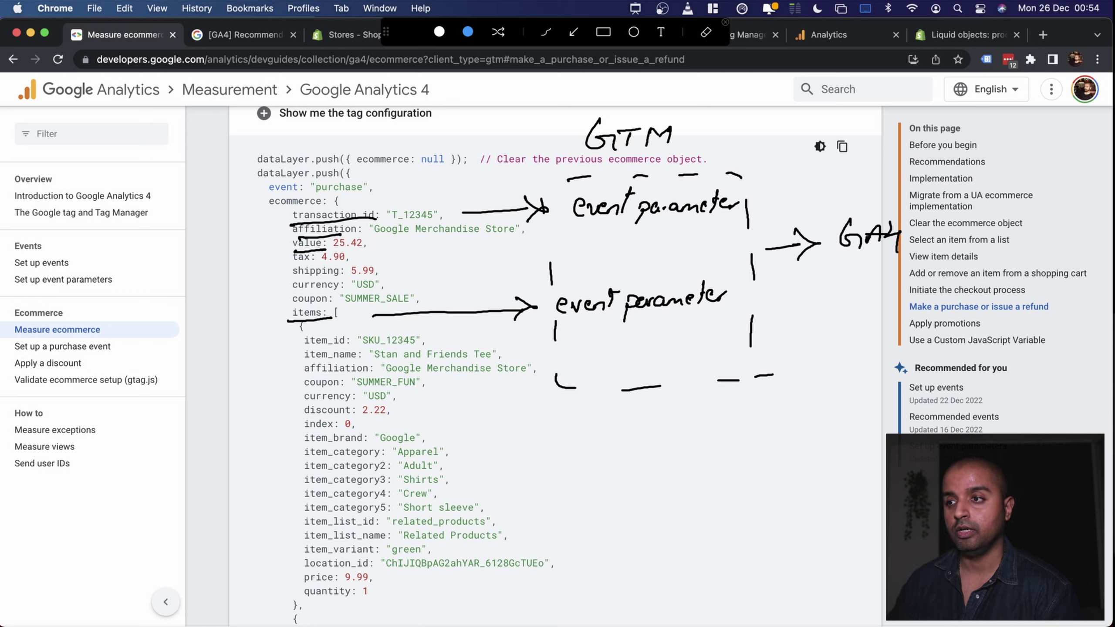
{"action": "left_click_drag", "start_coordinate": [597, 234], "coordinate": [692, 233]}
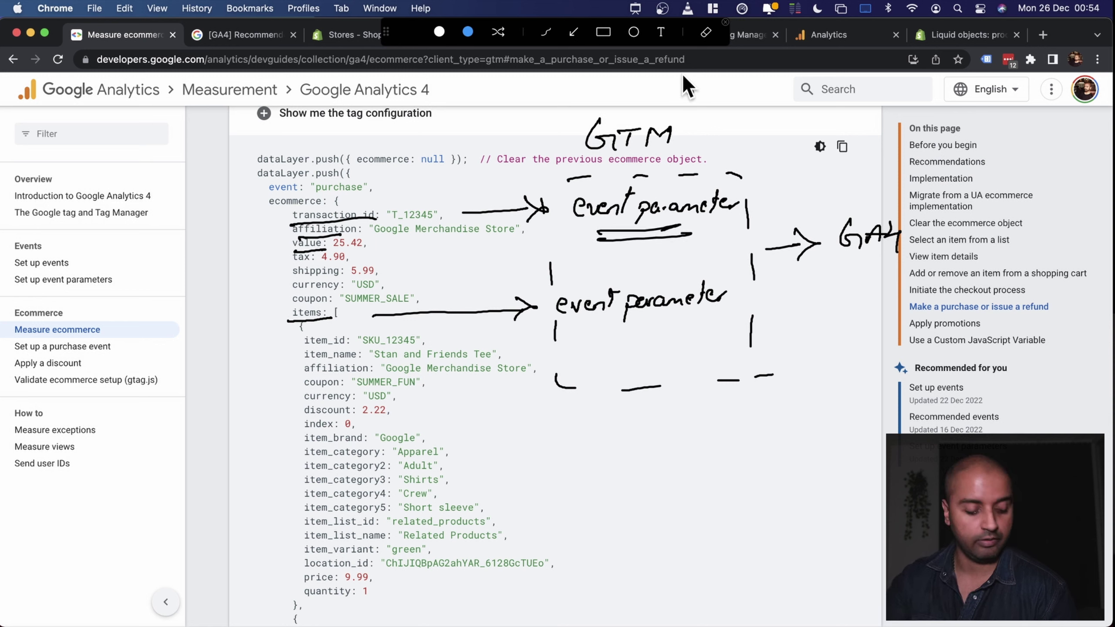
{"action": "key", "text": "Escape"}
- Switch to Google Tag Manager, start a new tag of type Google Analytics: GA4 Event, and expand its Event Parameters section
{"action": "left_click", "coordinate": [698, 30]}
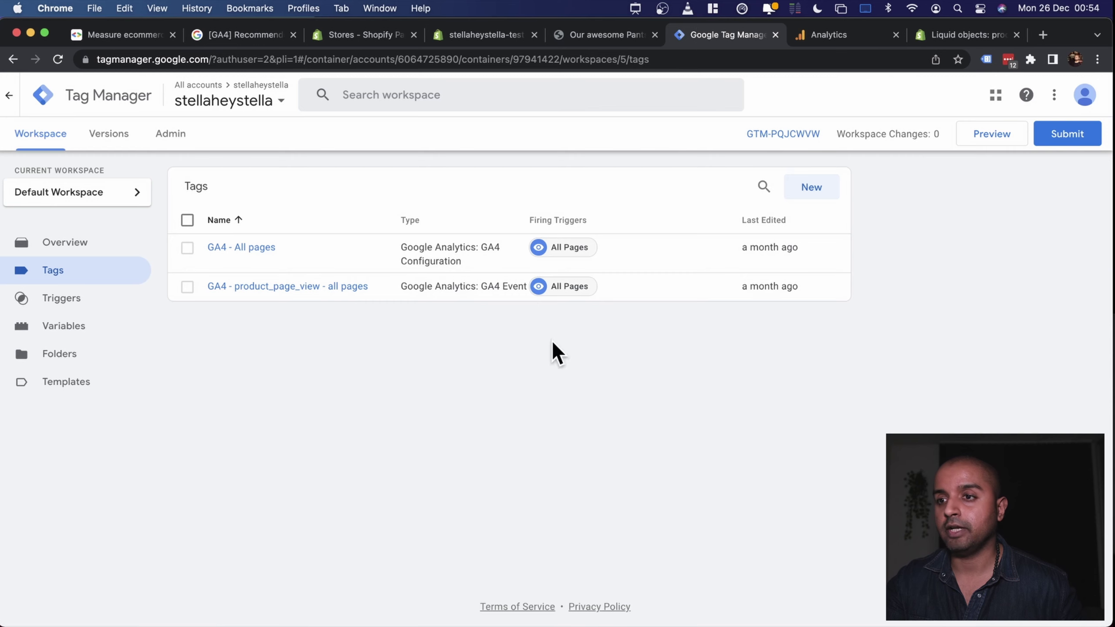
{"action": "left_click", "coordinate": [821, 188]}
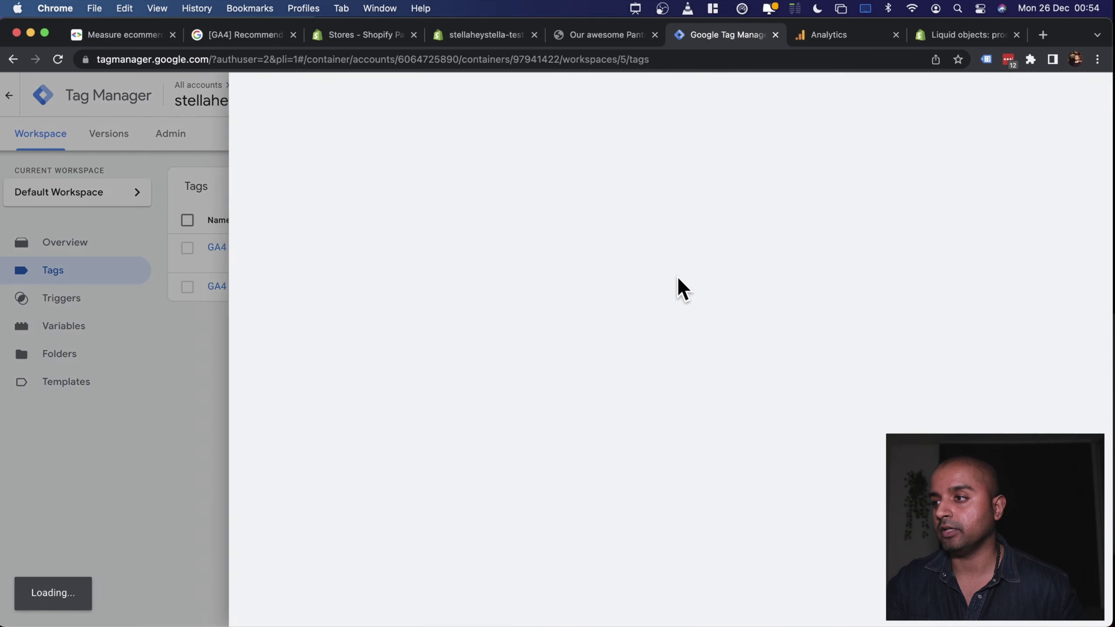
{"action": "left_click", "coordinate": [582, 217]}
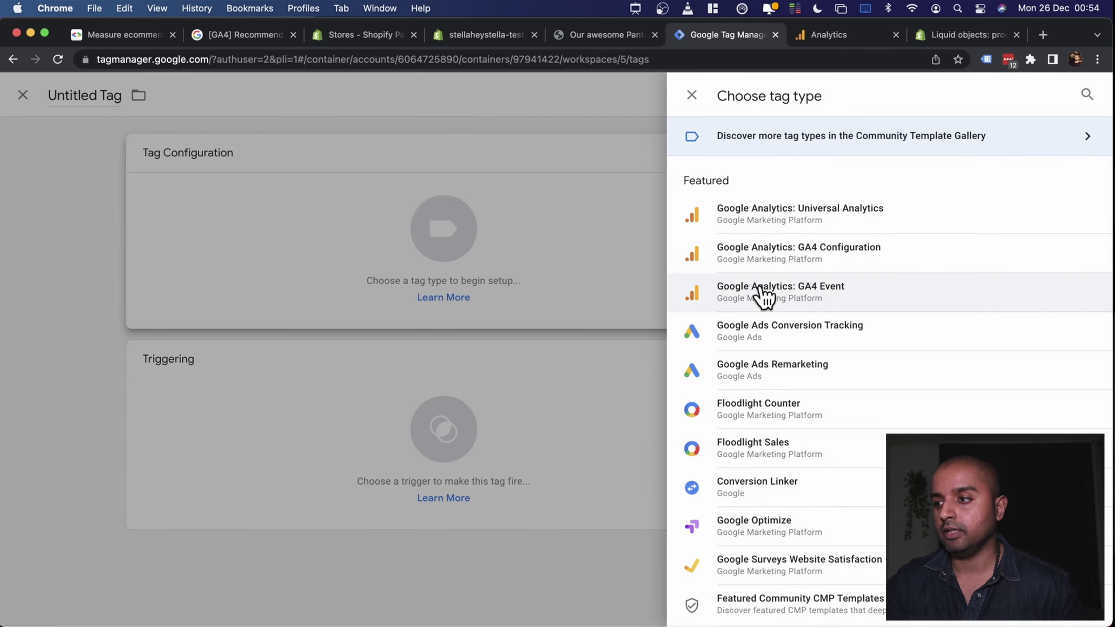
{"action": "left_click", "coordinate": [762, 295]}
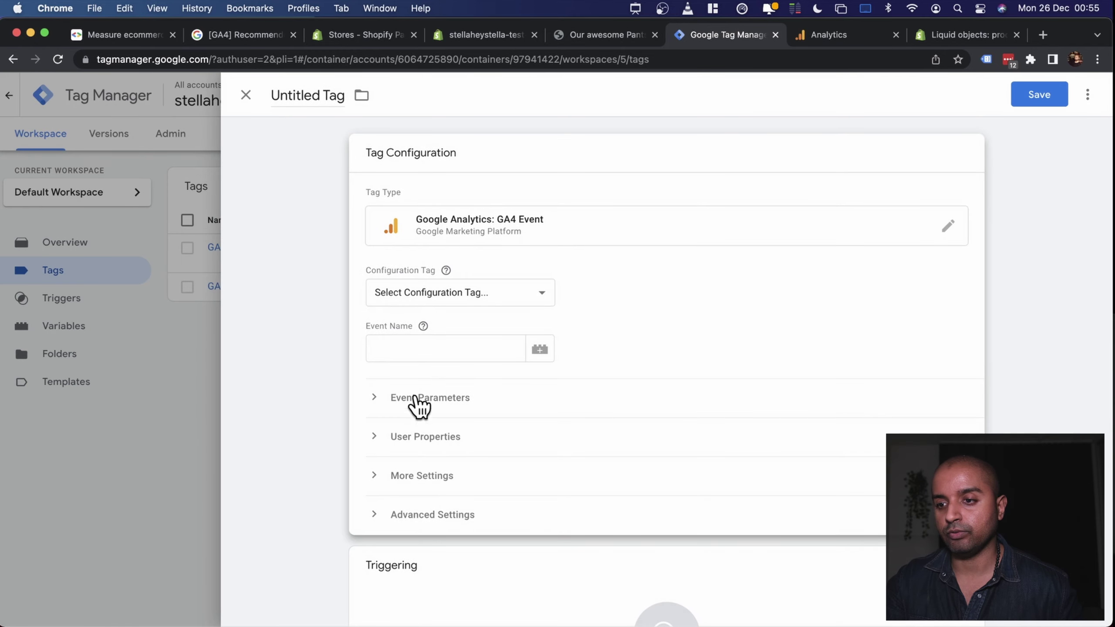
{"action": "left_click", "coordinate": [413, 399]}
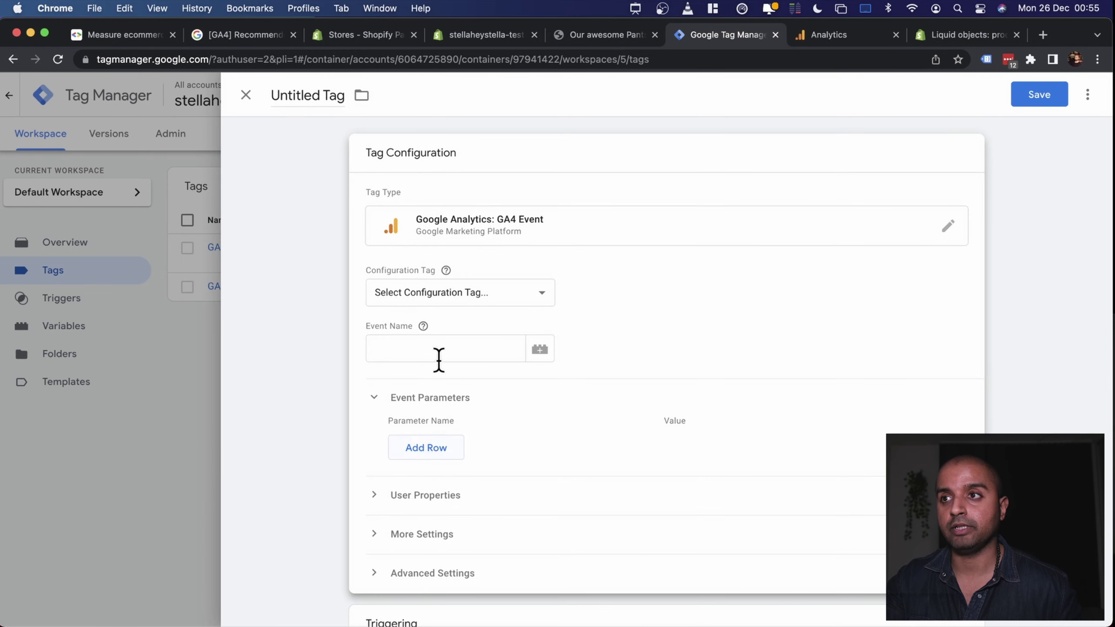
- Return to the Measure ecommerce guide and examine the transaction_id and affiliation parameters in the purchase code
{"action": "left_click", "coordinate": [133, 38]}
{"action": "left_click_drag", "start_coordinate": [293, 214], "coordinate": [339, 227]}
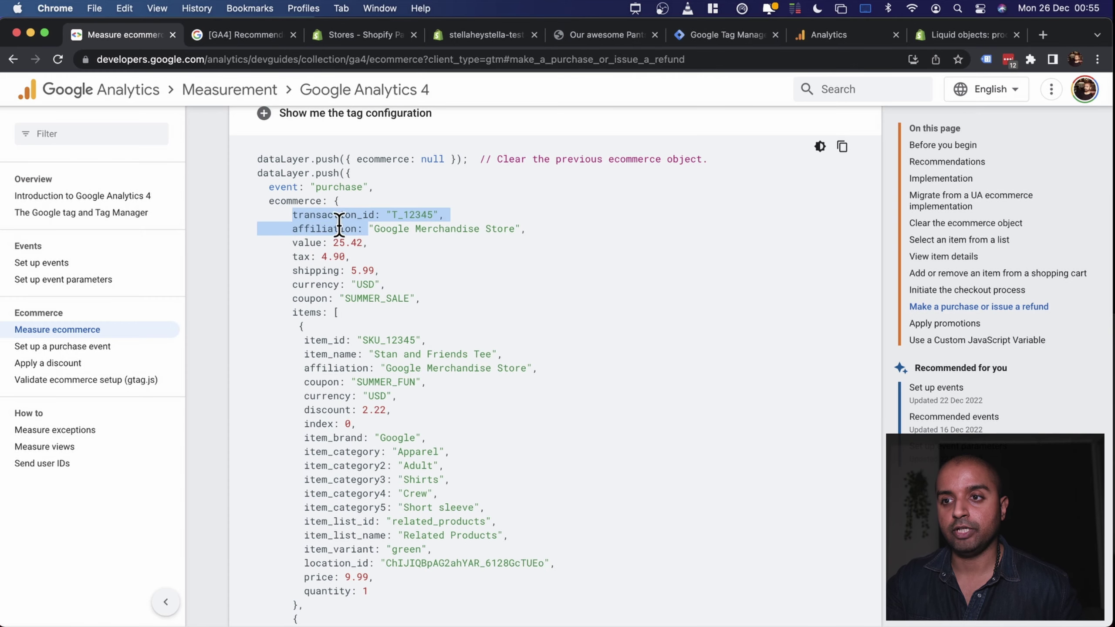
{"action": "double_click", "coordinate": [312, 229]}
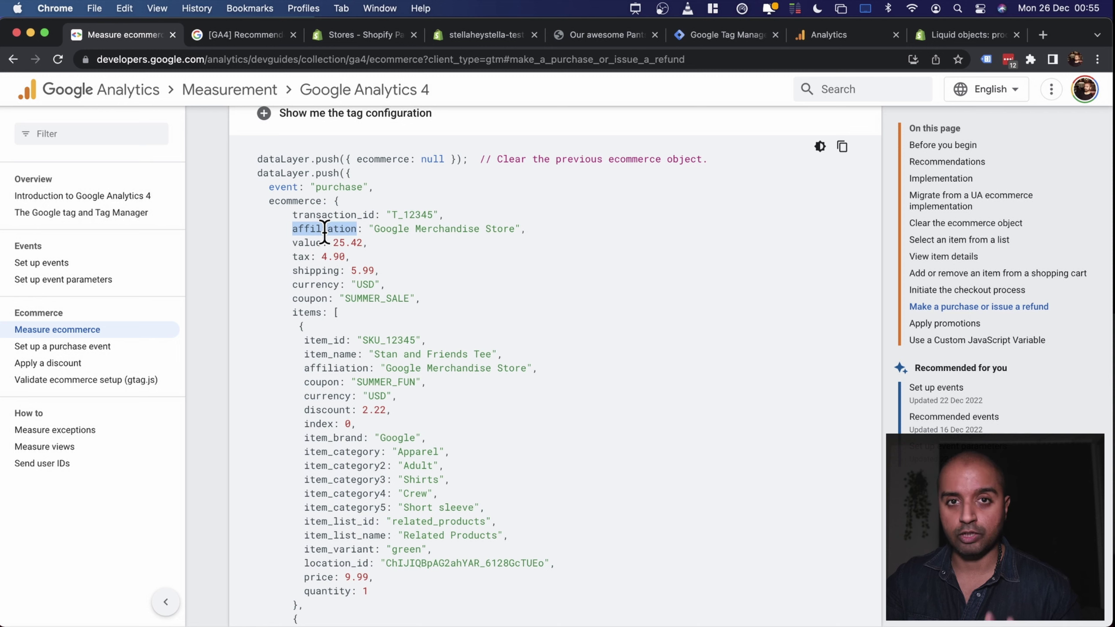
{"action": "left_click", "coordinate": [394, 258]}
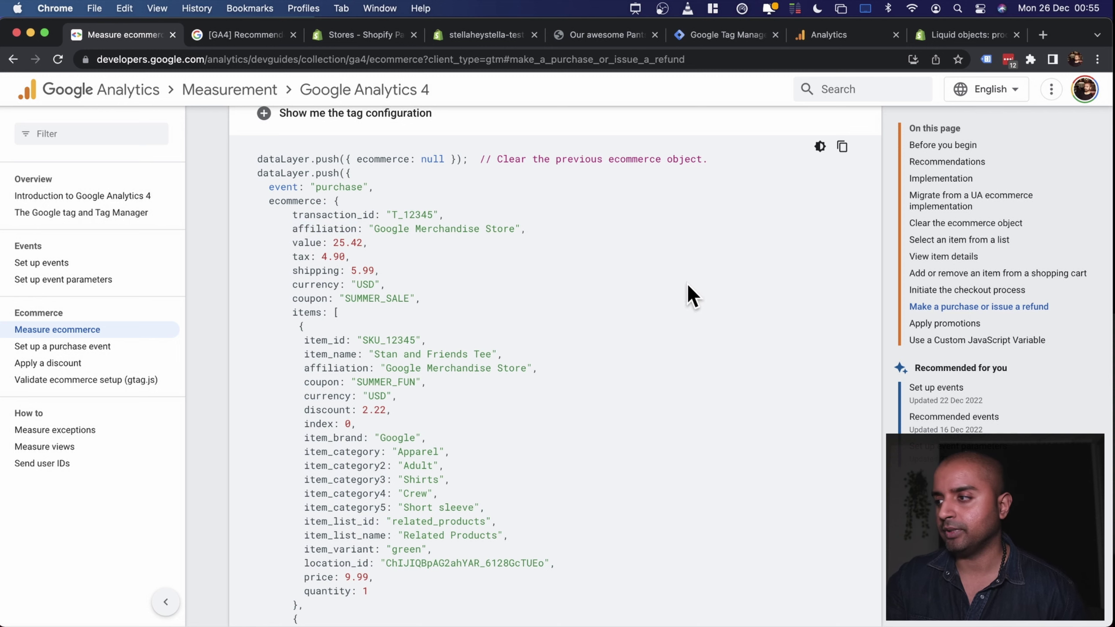
- Go to the guide's View item details section and examine the view_item event, ecommerce object and items array
{"action": "left_click", "coordinate": [939, 258]}
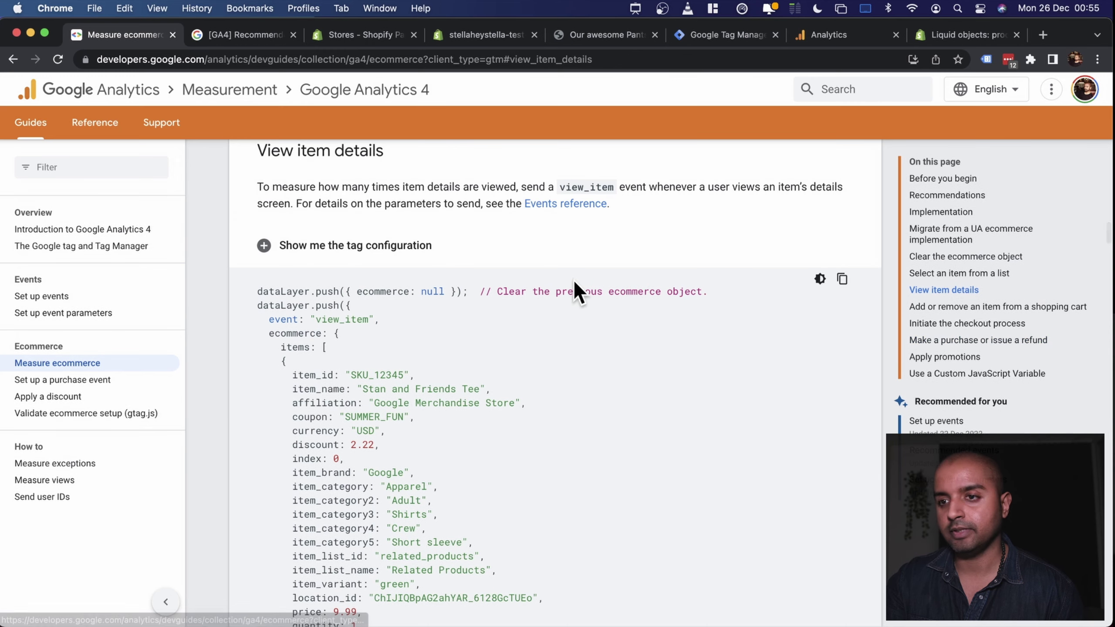
{"action": "double_click", "coordinate": [342, 320]}
{"action": "scroll", "coordinate": [344, 439], "scroll_direction": "down", "scroll_amount": 1}
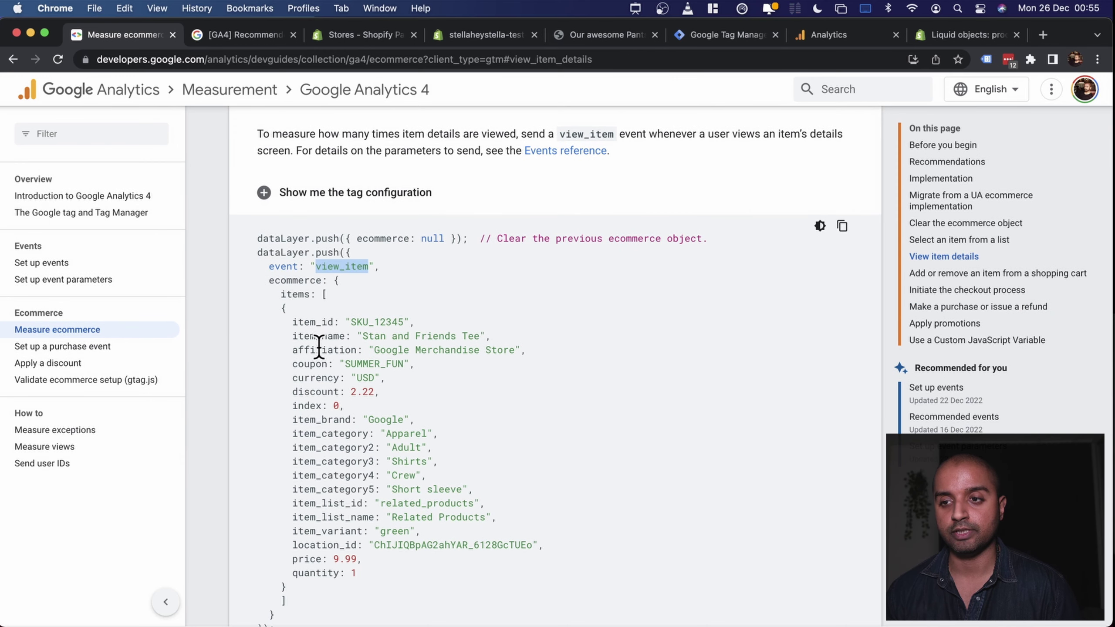
{"action": "left_click_drag", "start_coordinate": [286, 294], "coordinate": [327, 364]}
{"action": "double_click", "coordinate": [293, 280]}
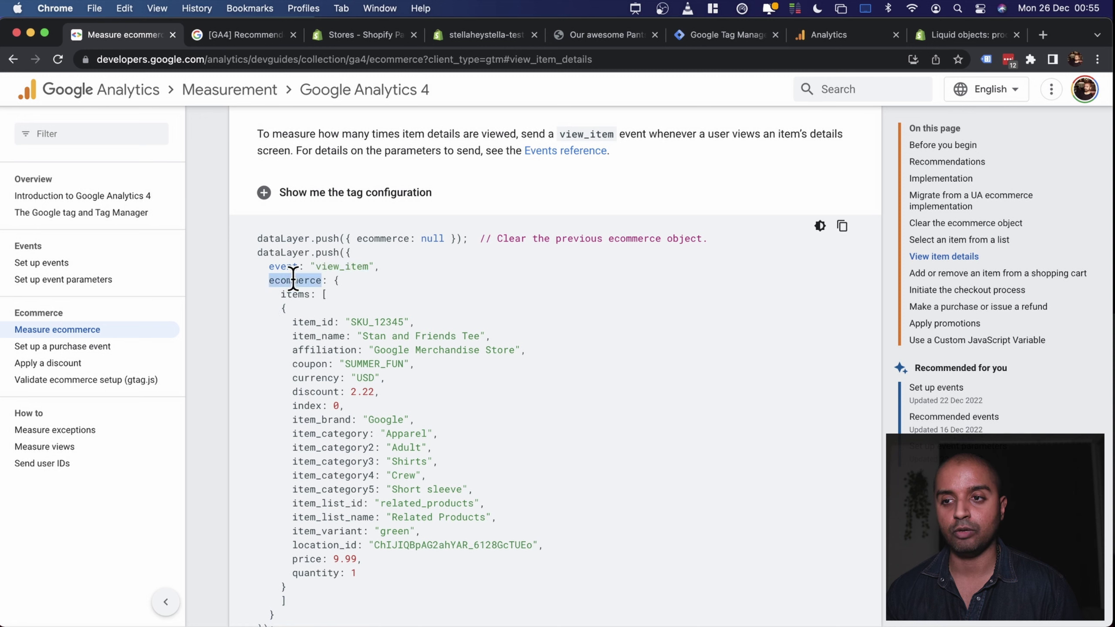
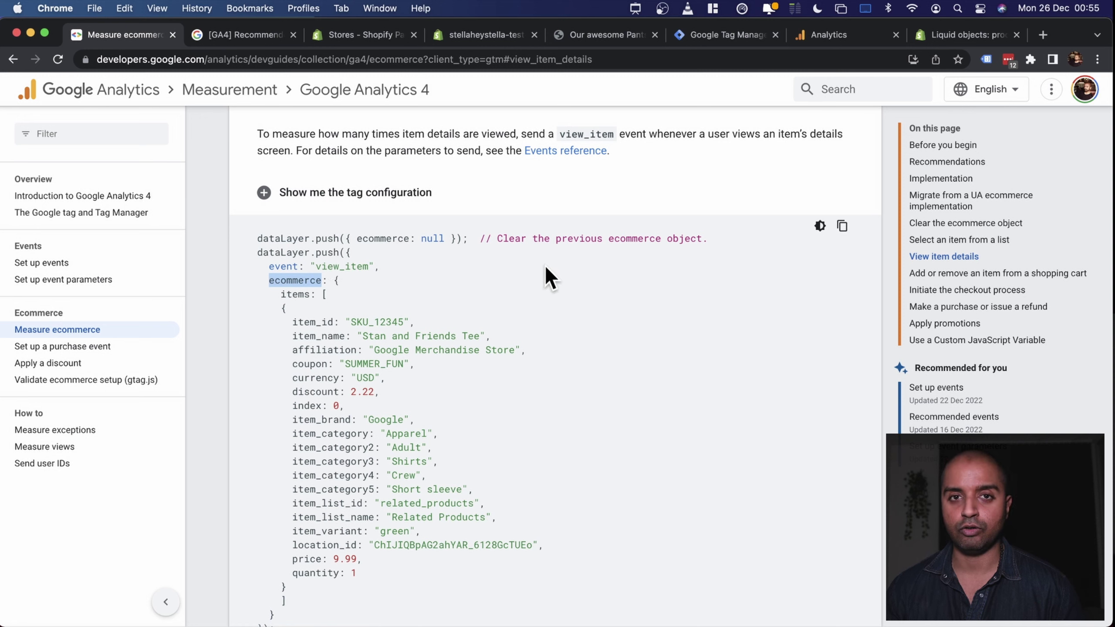
- Open an enlarged developer tools console on the Shopify test store's home page, and return to the guide's view_item code
{"action": "left_click", "coordinate": [583, 35]}
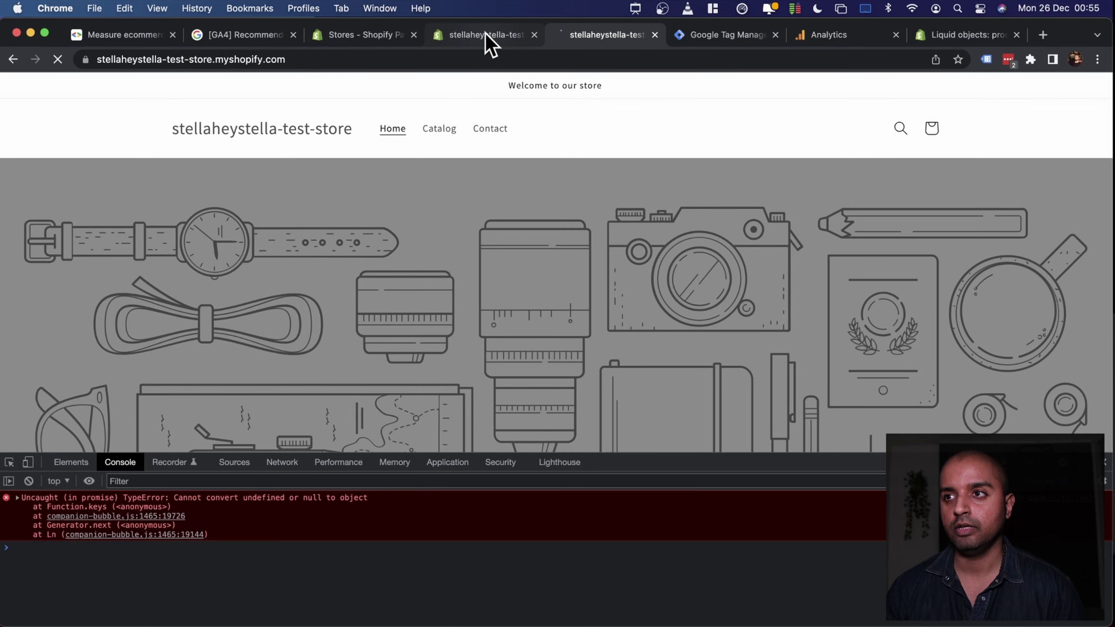
{"action": "left_click", "coordinate": [488, 35]}
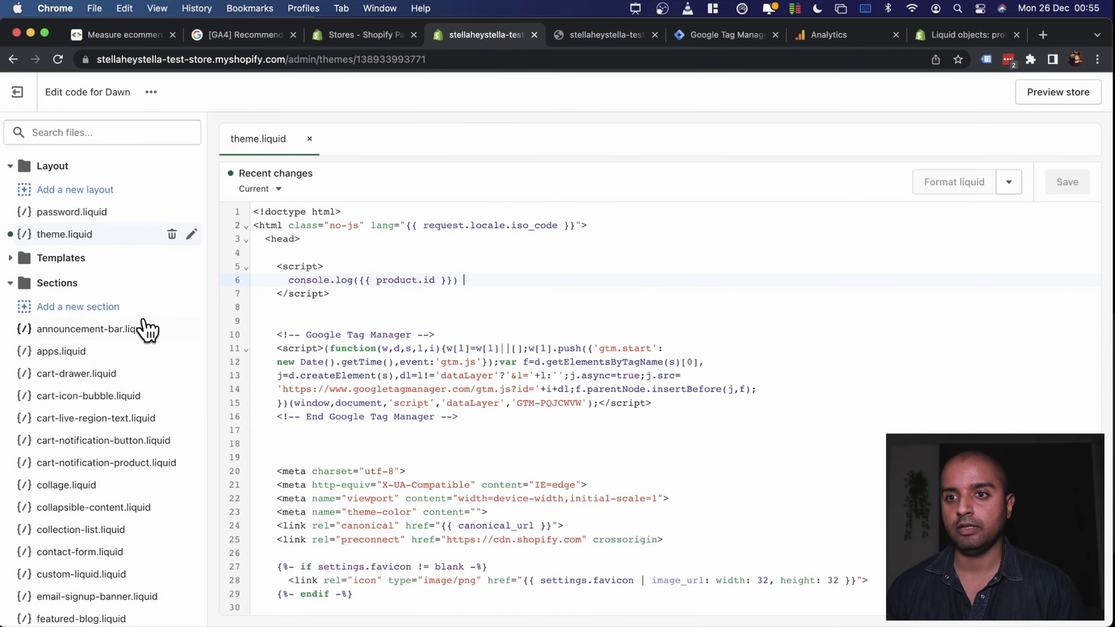
{"action": "left_click", "coordinate": [606, 35]}
{"action": "left_click", "coordinate": [1097, 59]}
{"action": "mouse_move", "coordinate": [909, 294]}
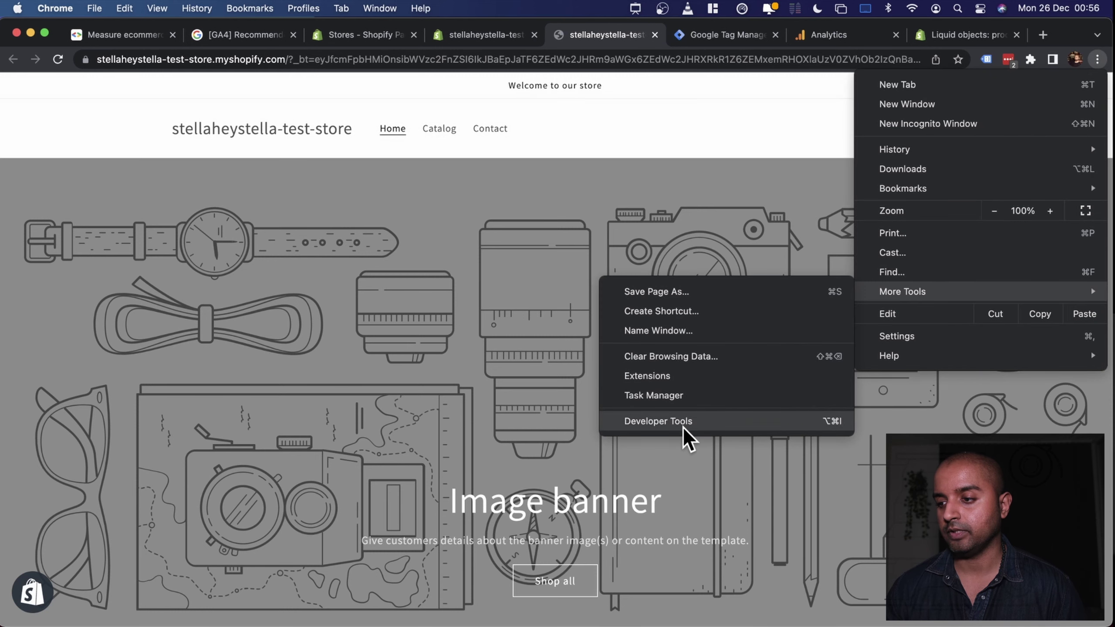
{"action": "left_click", "coordinate": [659, 420]}
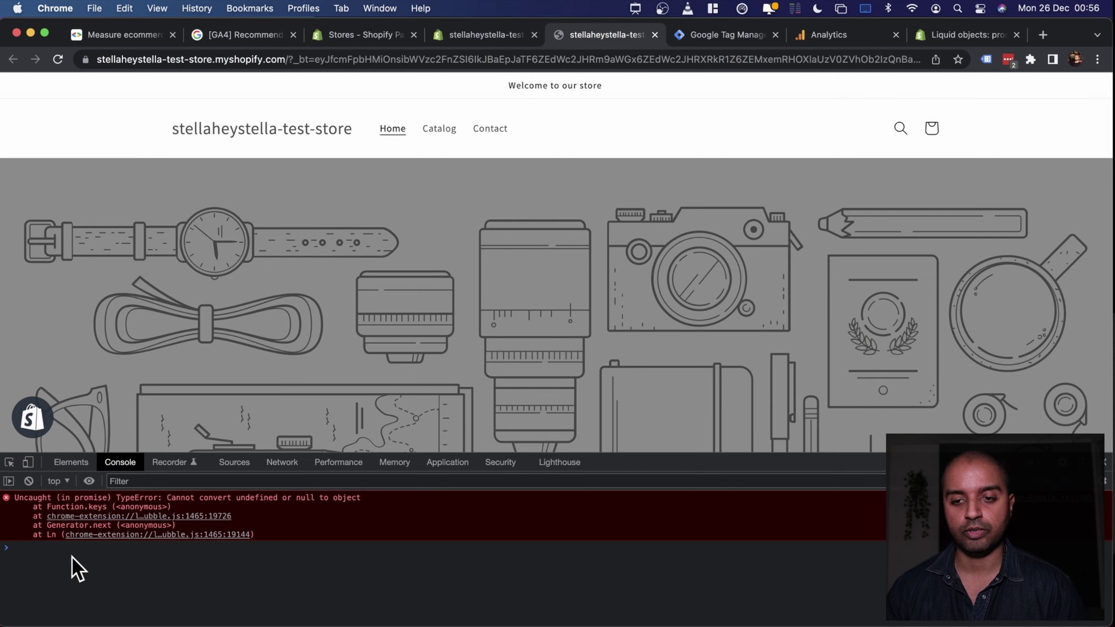
{"action": "left_click_drag", "start_coordinate": [634, 465], "coordinate": [627, 361]}
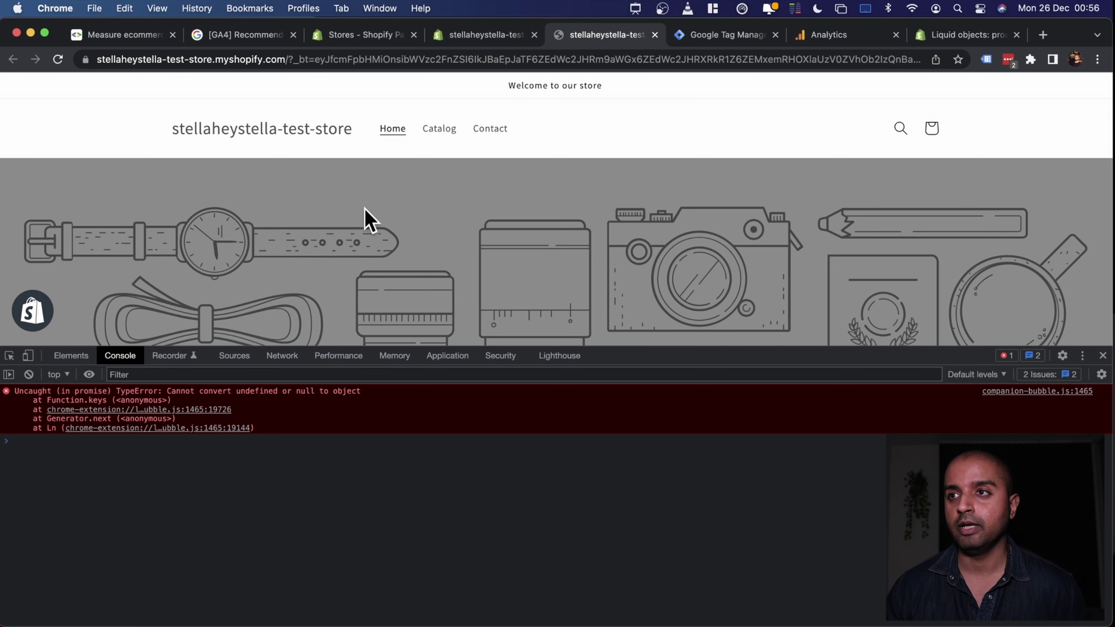
{"action": "left_click", "coordinate": [124, 34]}
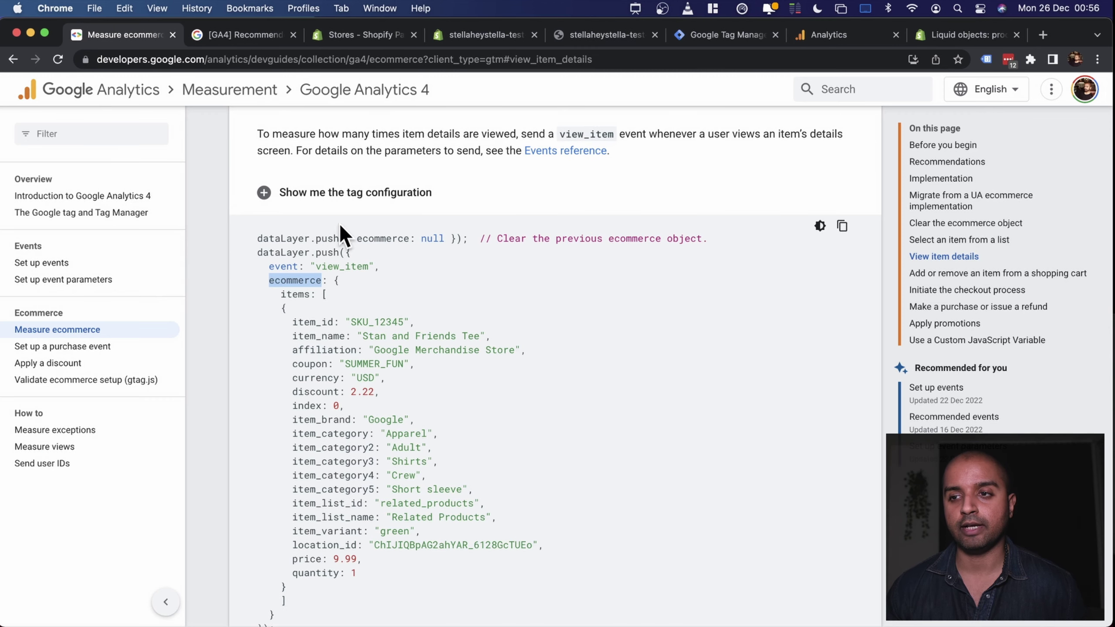
- Copy the guide's dataLayer.push({ ecommerce: null }) statement, and evaluate dataLayer in the test store's console, expanding the returned array
{"action": "left_click_drag", "start_coordinate": [258, 239], "coordinate": [464, 241]}
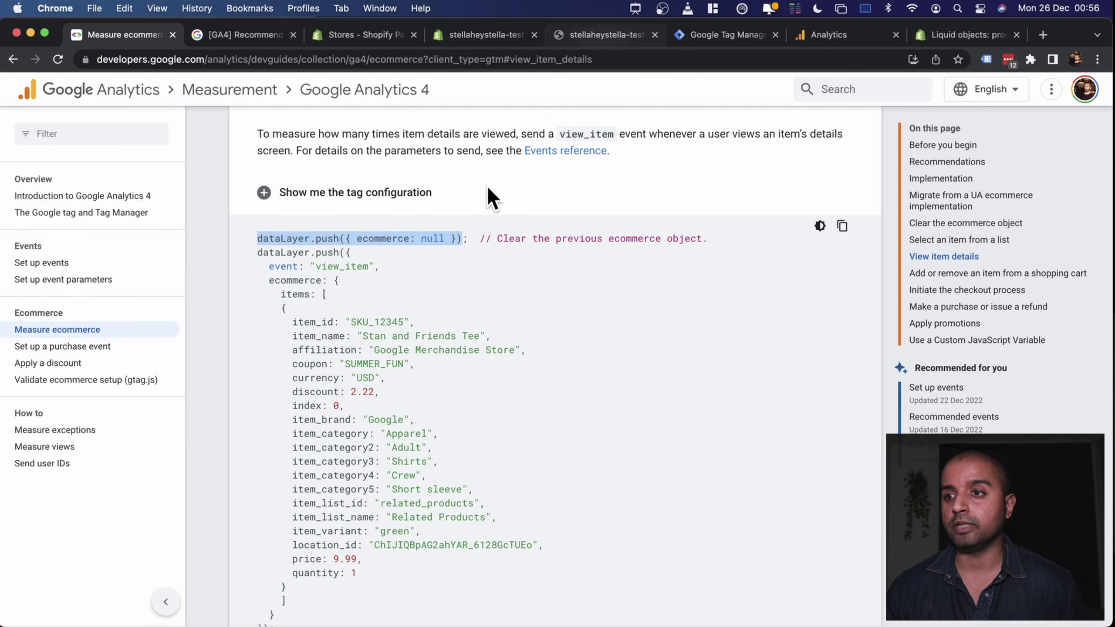
{"action": "key", "text": "super+c"}
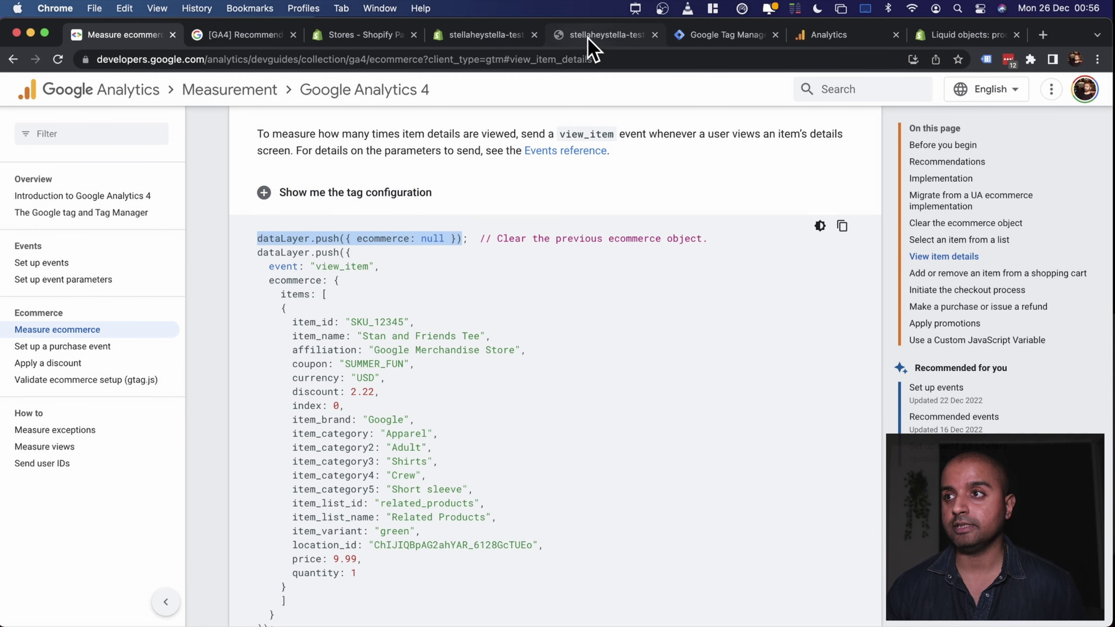
{"action": "left_click", "coordinate": [588, 38]}
{"action": "type", "text": "dataLayer"}
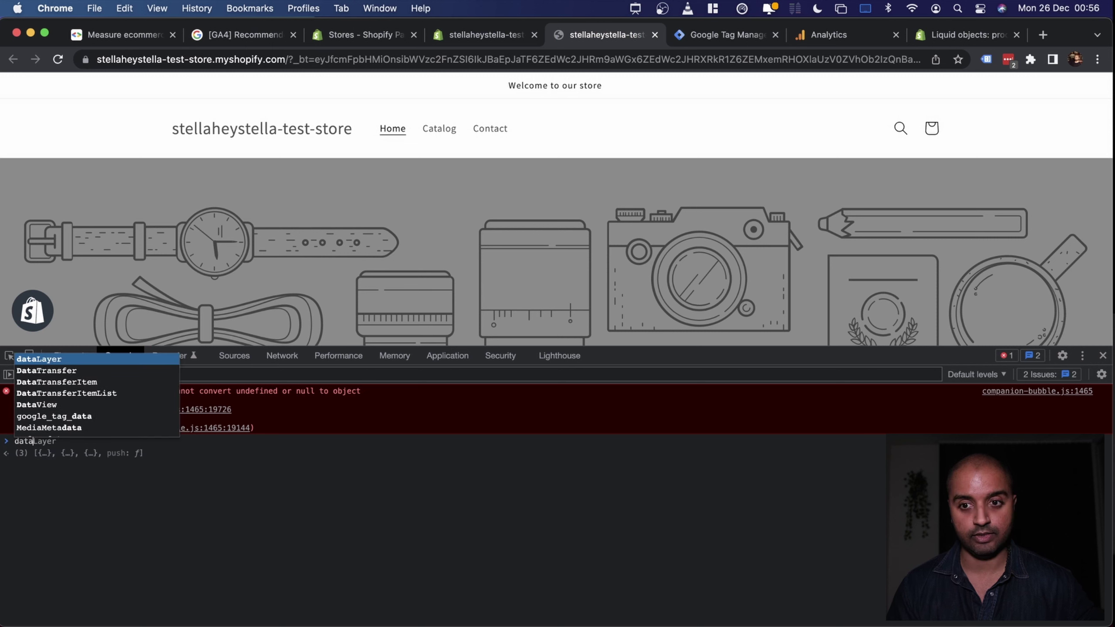
{"action": "key", "text": "Return"}
{"action": "key", "text": "Return"}
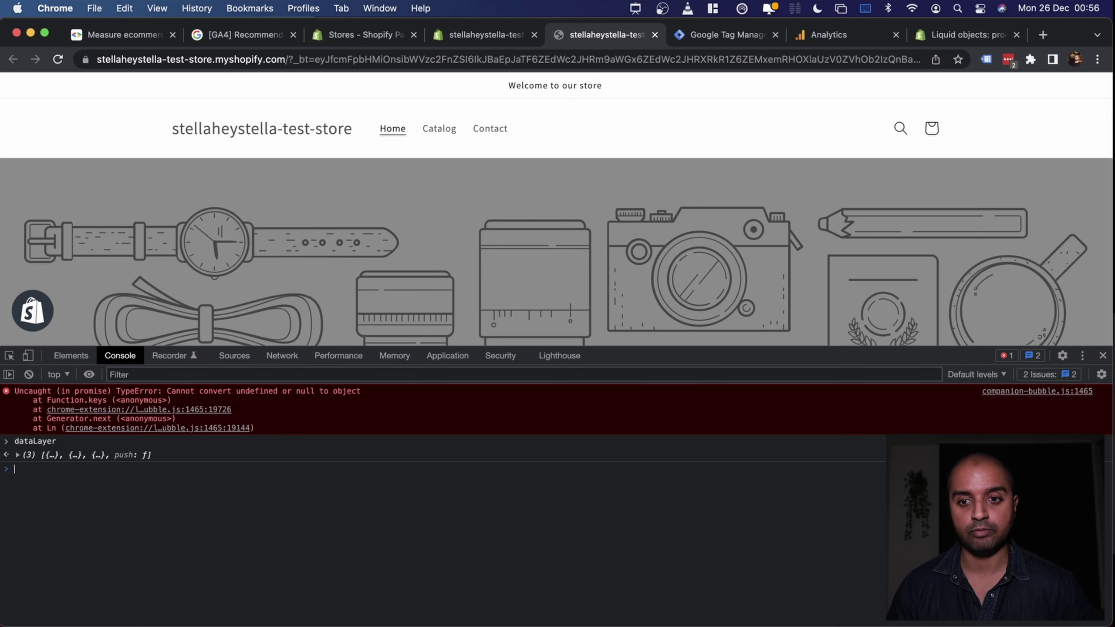
{"action": "left_click", "coordinate": [19, 455]}
{"action": "left_click", "coordinate": [42, 565]}
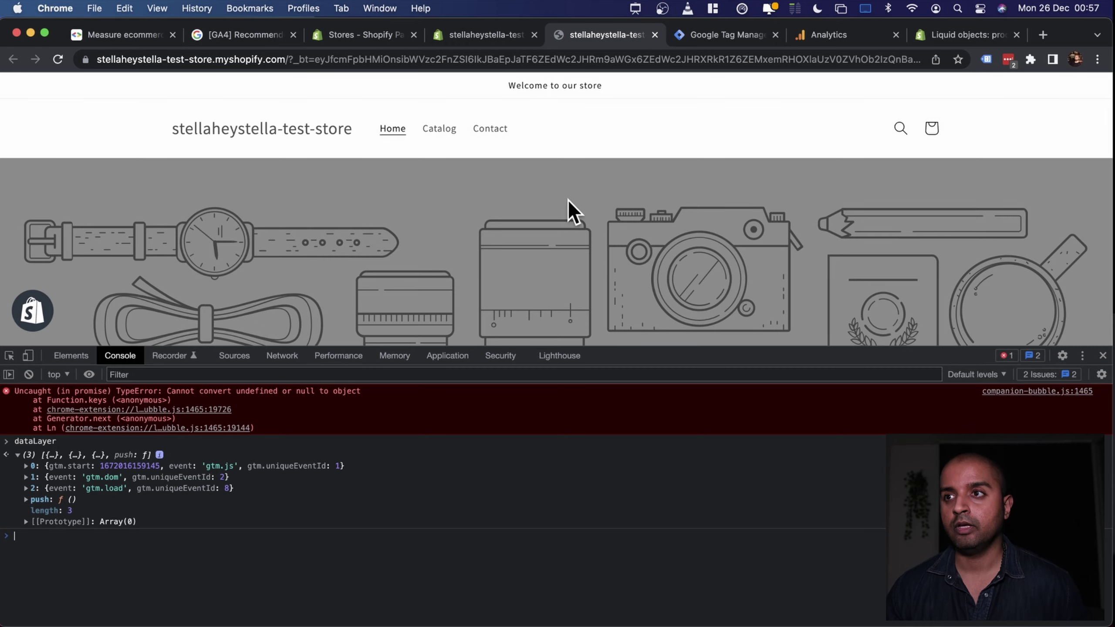
- Switch to the Shopify admin, exit to the Themes page, and reopen the Dawn theme's code at theme.liquid
{"action": "left_click", "coordinate": [479, 36]}
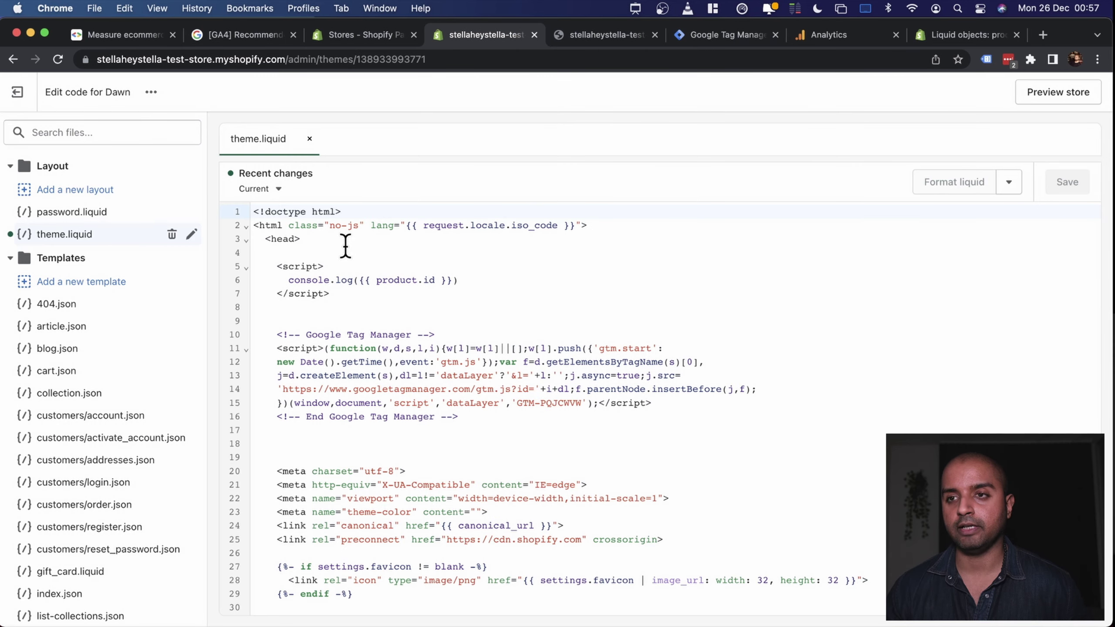
{"action": "left_click", "coordinate": [5, 103]}
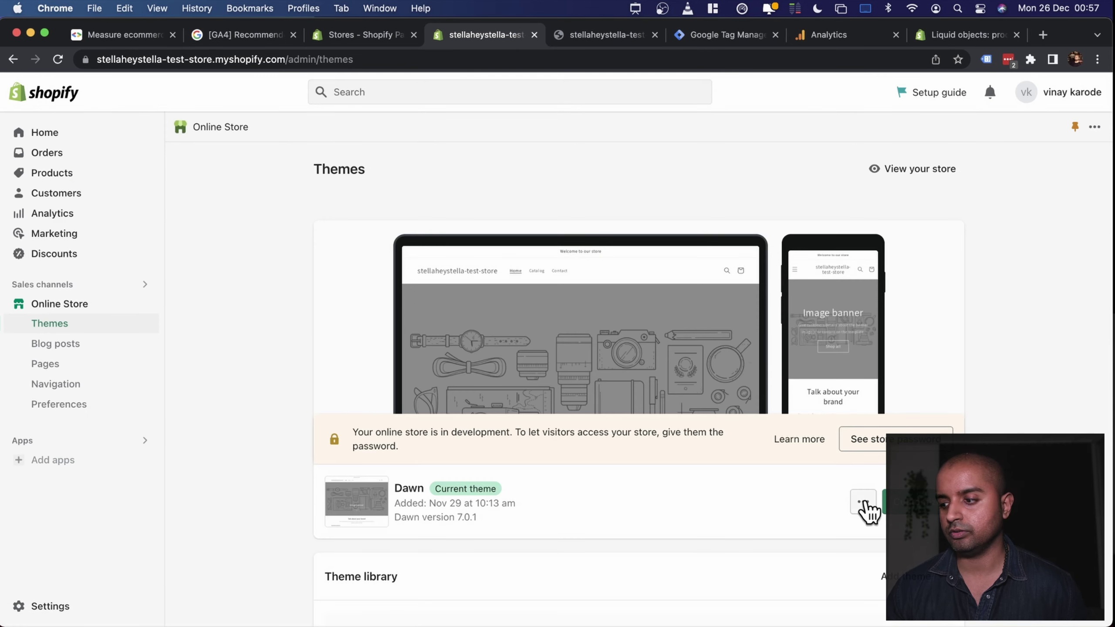
{"action": "left_click", "coordinate": [862, 503]}
{"action": "left_click", "coordinate": [785, 437]}
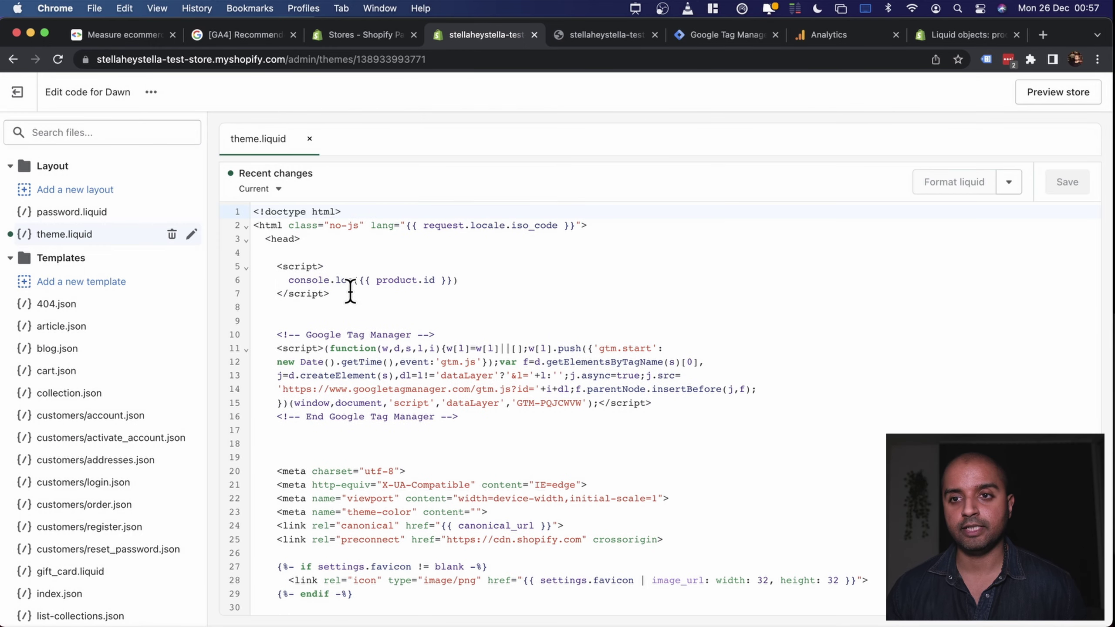
- Add window.dataLayer = window.dataLayer || []; below the console.log line in theme.liquid's head script, and save the file
{"action": "left_click", "coordinate": [474, 281]}
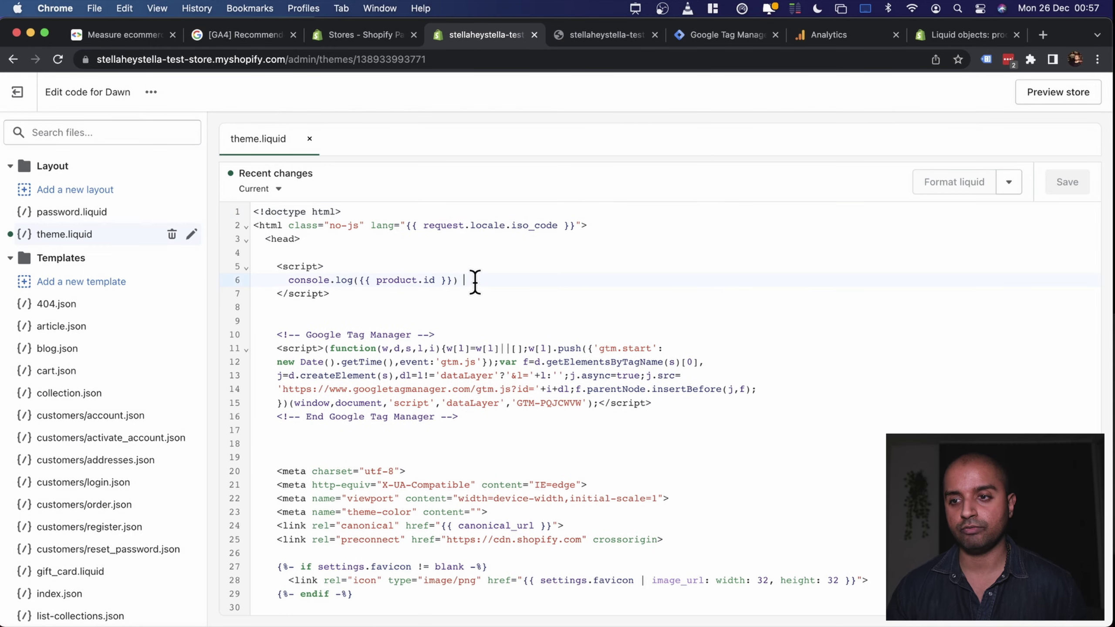
{"action": "key", "text": "Return"}
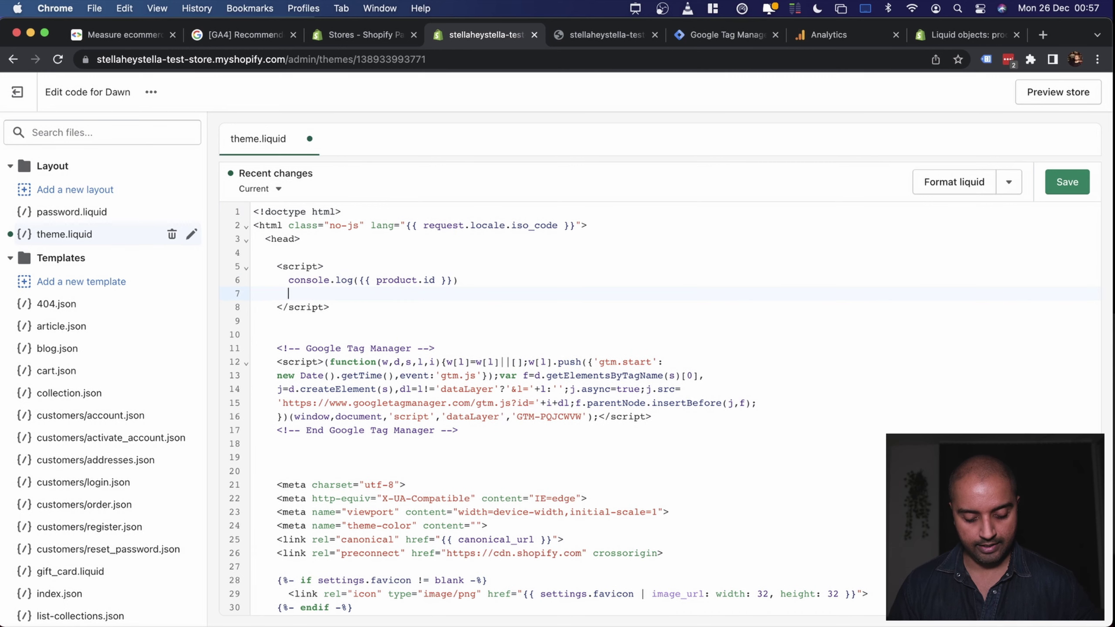
{"action": "type", "text": "window.dataLayer = window.dataLayer || [];"}
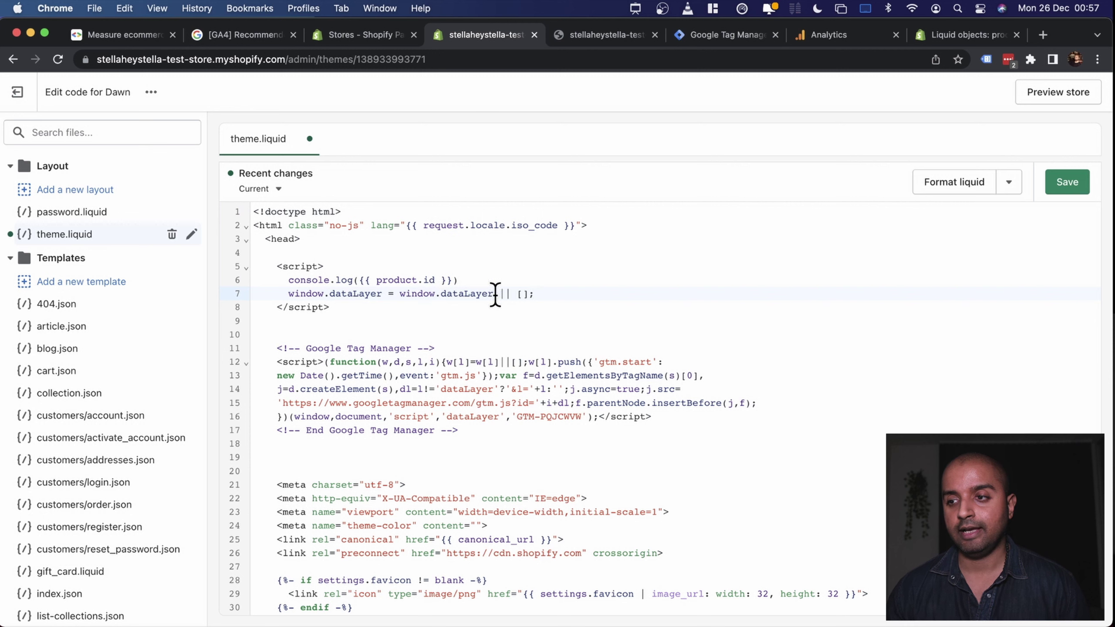
{"action": "left_click_drag", "start_coordinate": [528, 294], "coordinate": [517, 293]}
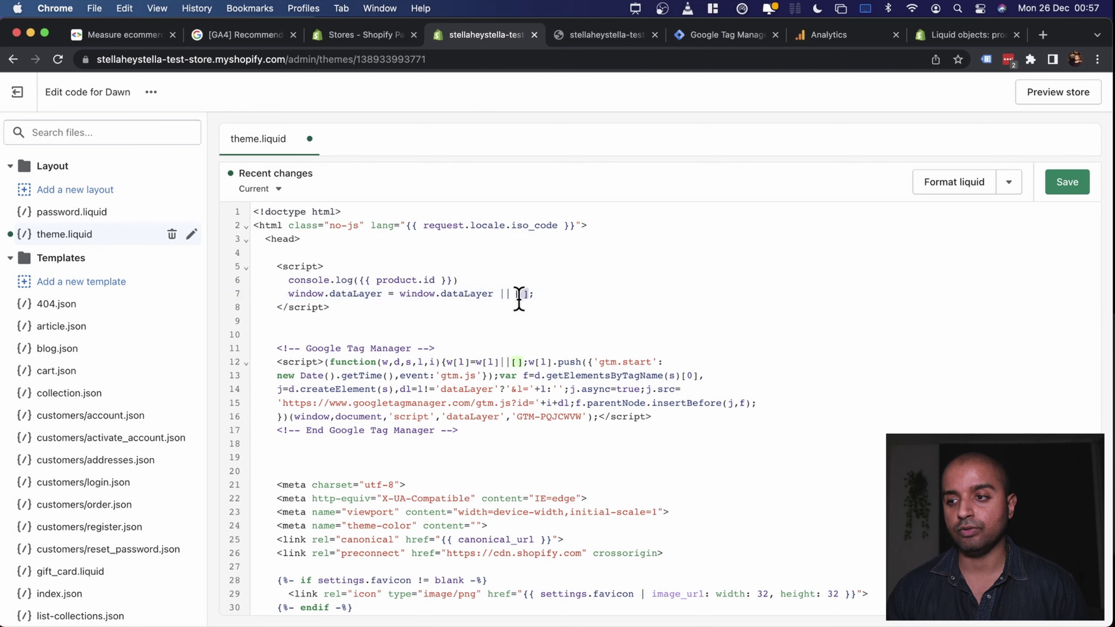
{"action": "left_click", "coordinate": [1070, 186]}
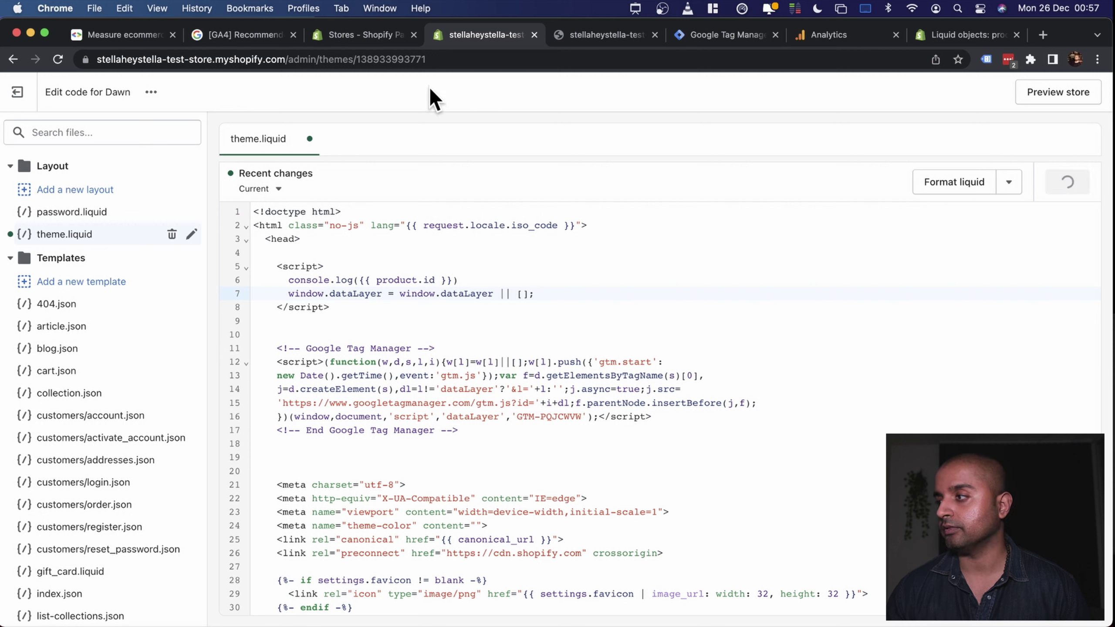
- Switch to the storefront, reload the page and evaluate window.dataLayer in the console
{"action": "left_click", "coordinate": [573, 39]}
{"action": "left_click", "coordinate": [58, 58]}
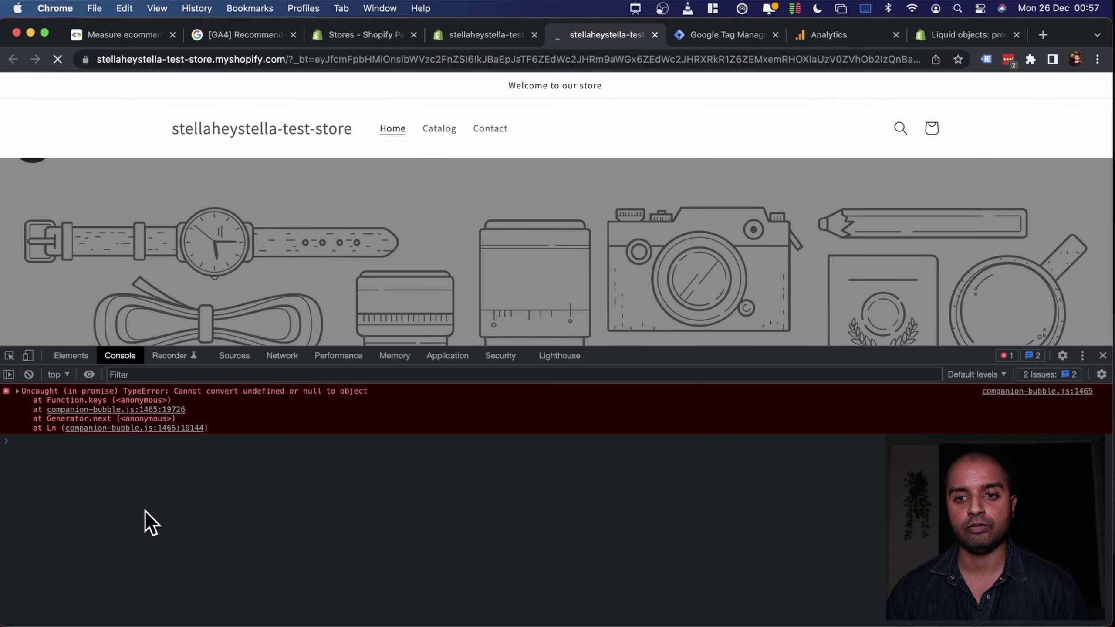
{"action": "type", "text": "wi"}
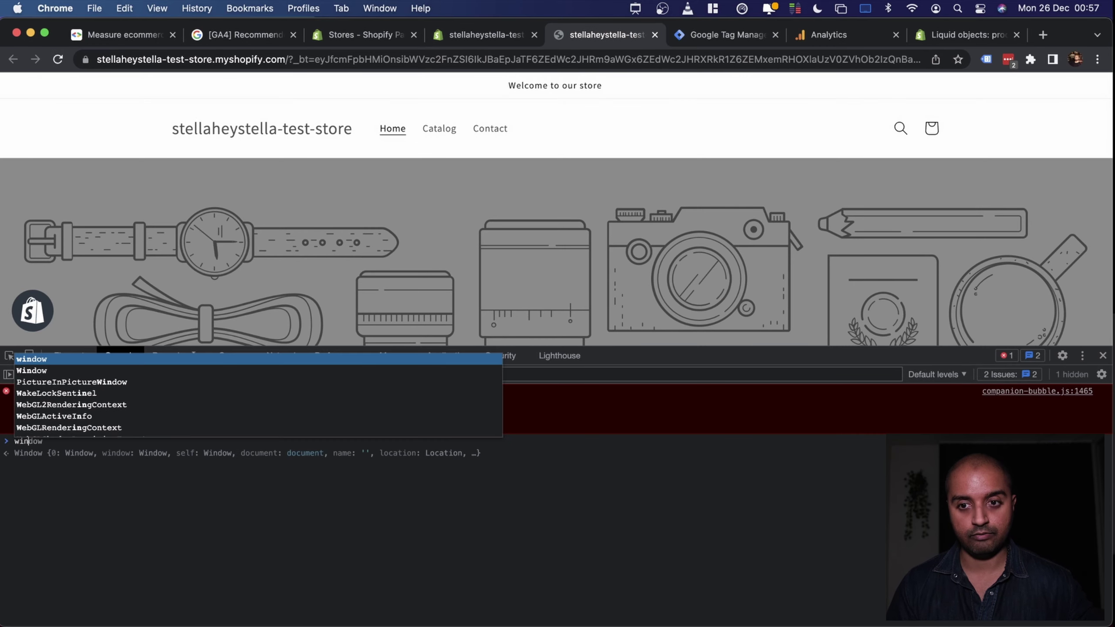
{"action": "type", "text": "ndow.dataLayer"}
{"action": "key", "text": "Return"}
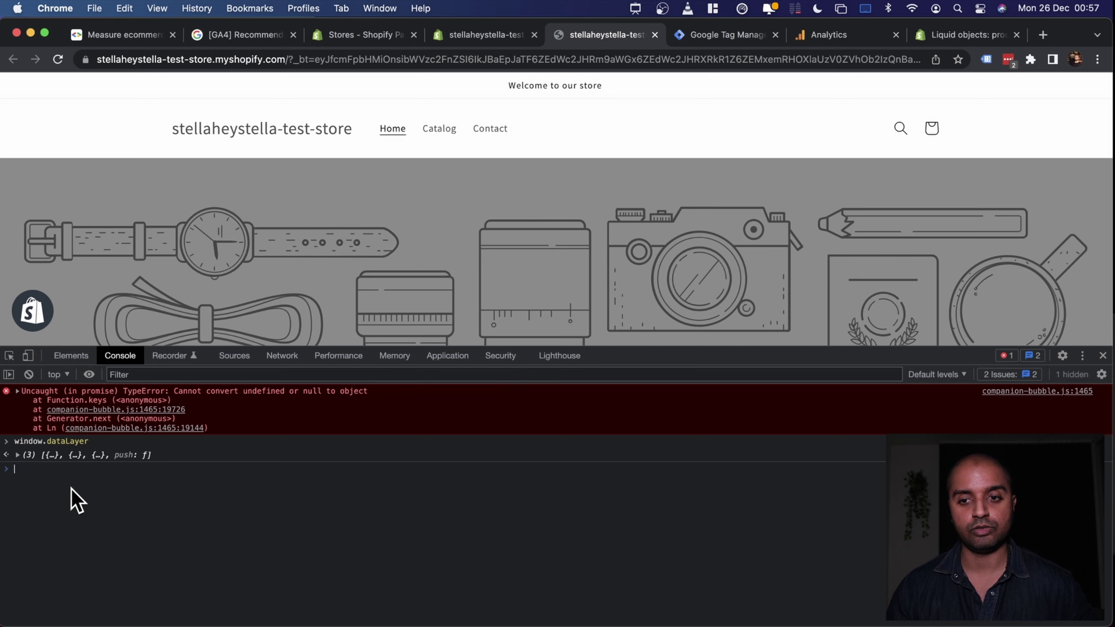
- Evaluate the shorthand dataLayer in the storefront console
{"action": "type", "text": "datala"}
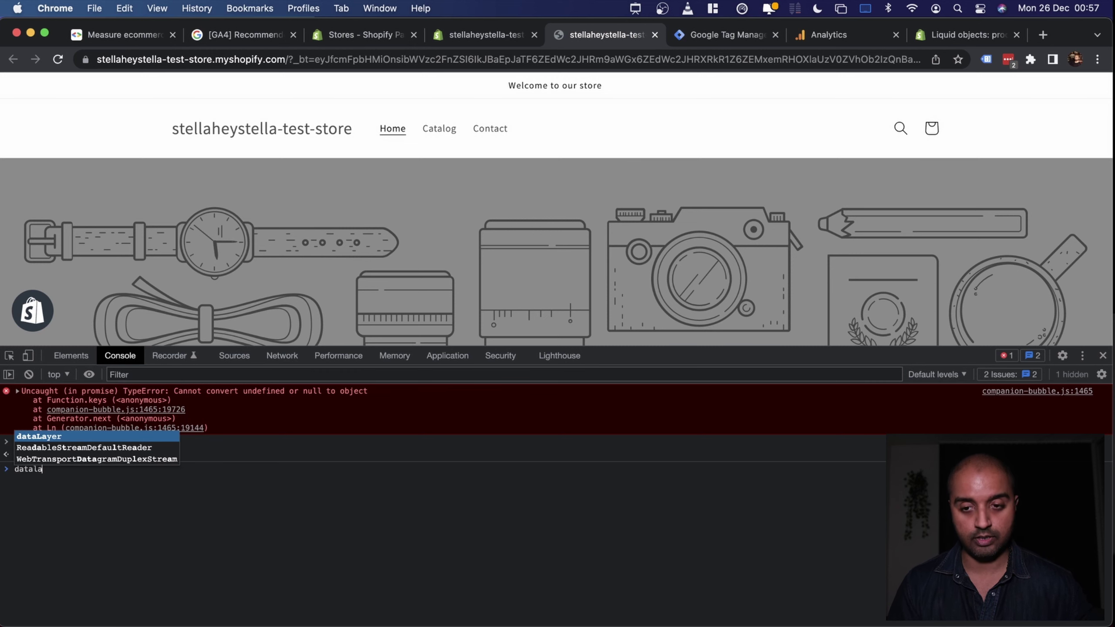
{"action": "key", "text": "BackSpace"}
{"action": "key", "text": "BackSpace"}
{"action": "key", "text": "Tab"}
{"action": "key", "text": "Return"}
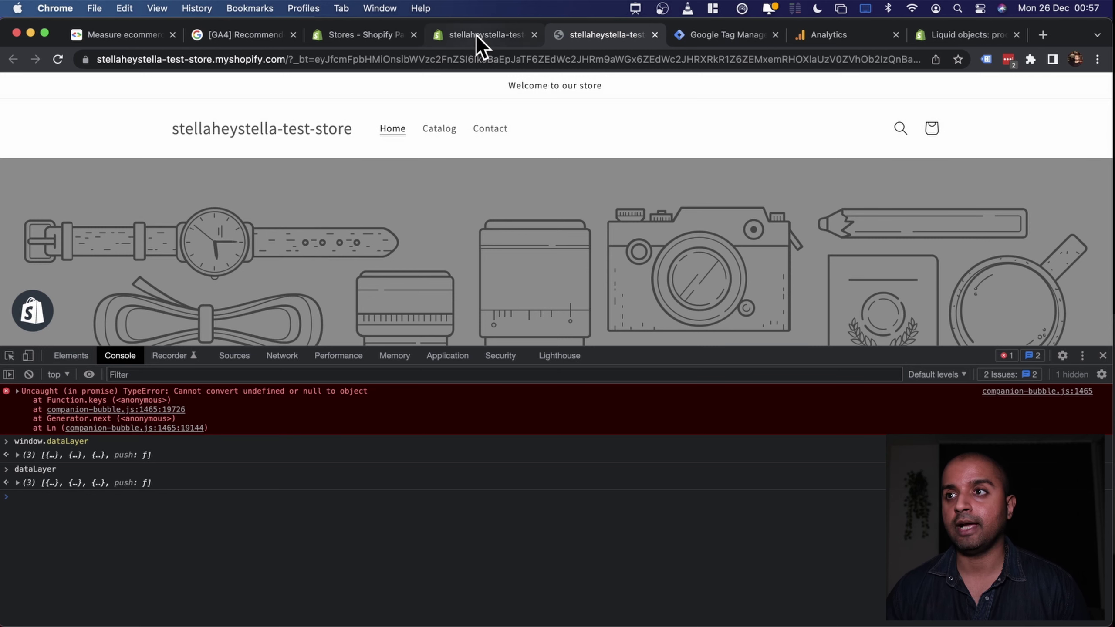
- Copy dataLayer.push({ ecommerce: null }) from the Google Analytics ecommerce guide and run it in the storefront console
{"action": "left_click", "coordinate": [140, 38]}
{"action": "right_click", "coordinate": [453, 232]}
{"action": "left_click", "coordinate": [482, 260]}
{"action": "left_click", "coordinate": [597, 35]}
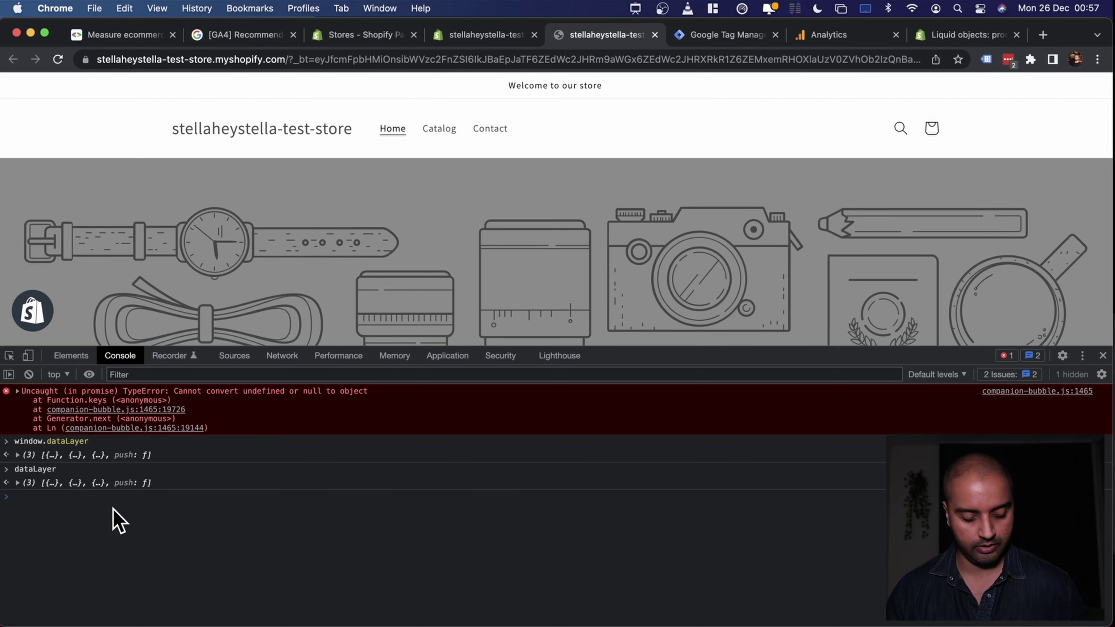
{"action": "key", "text": "super+v"}
{"action": "key", "text": "Return"}
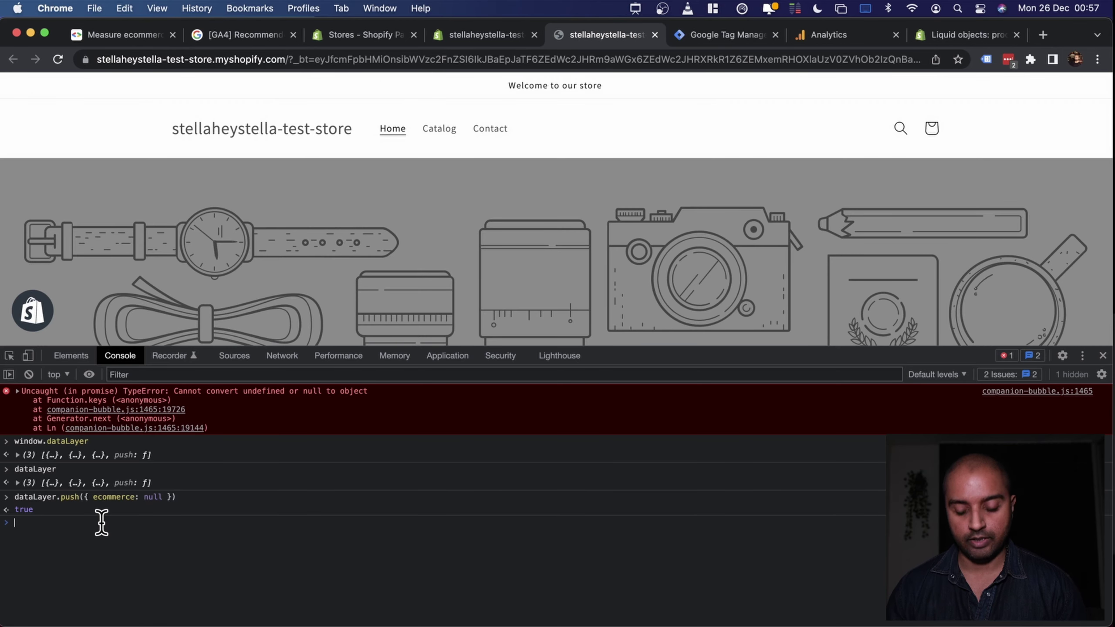
- Evaluate dataLayer again, expand the result to inspect its entries and collapse it
{"action": "type", "text": "dataLayer"}
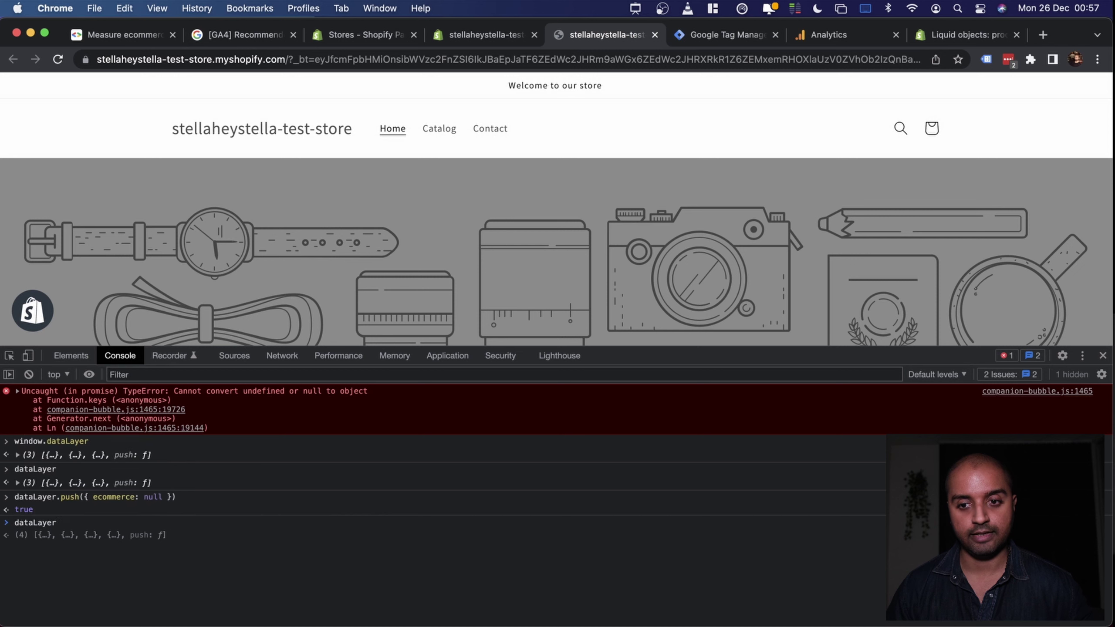
{"action": "key", "text": "Return"}
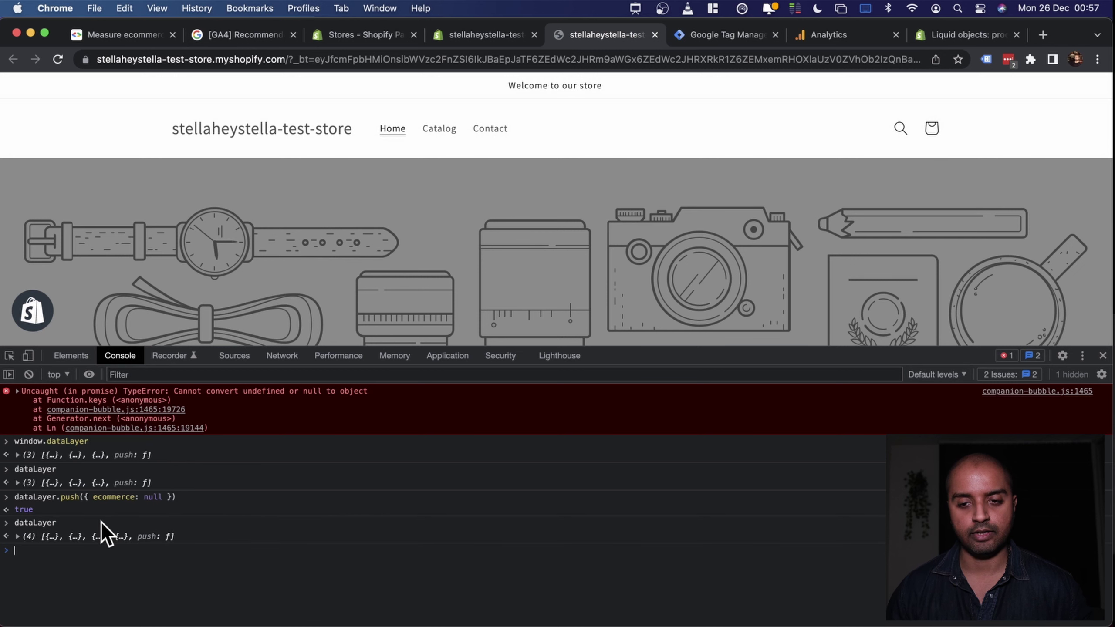
{"action": "left_click", "coordinate": [18, 536]}
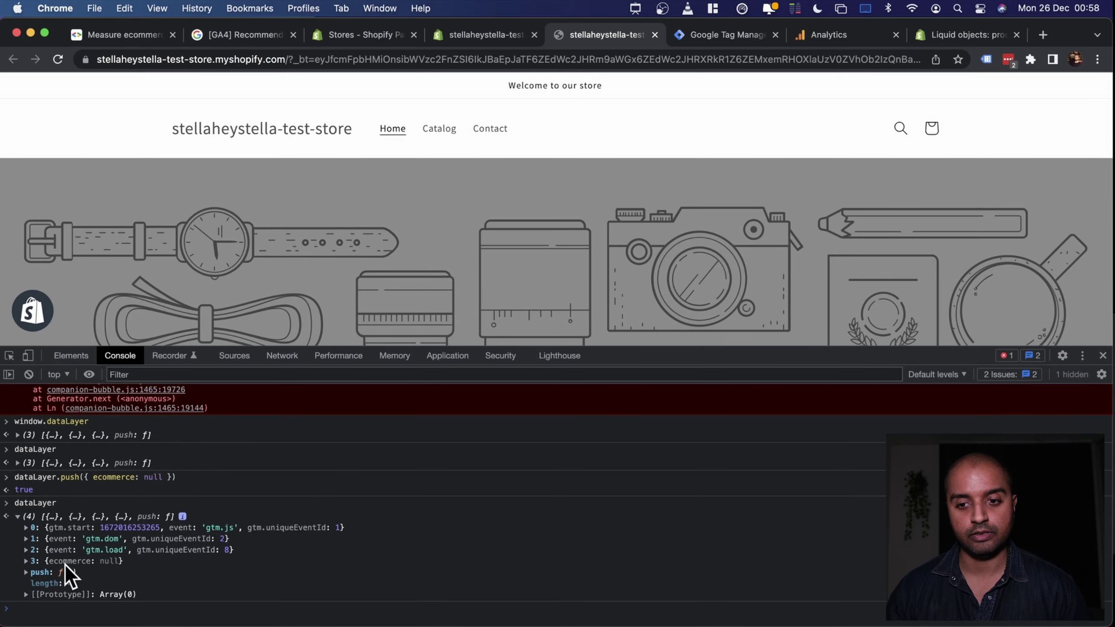
{"action": "left_click", "coordinate": [17, 517]}
- Copy the complete view_item dataLayer.push sample from the Google Analytics guide and run it in the storefront console
{"action": "left_click", "coordinate": [467, 37]}
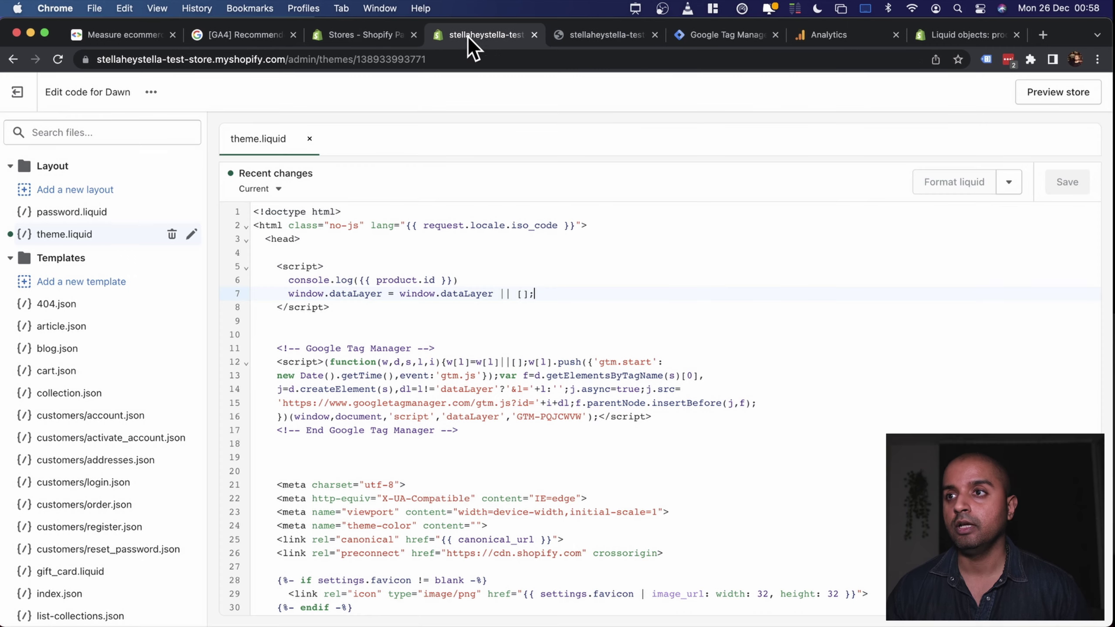
{"action": "left_click", "coordinate": [140, 36]}
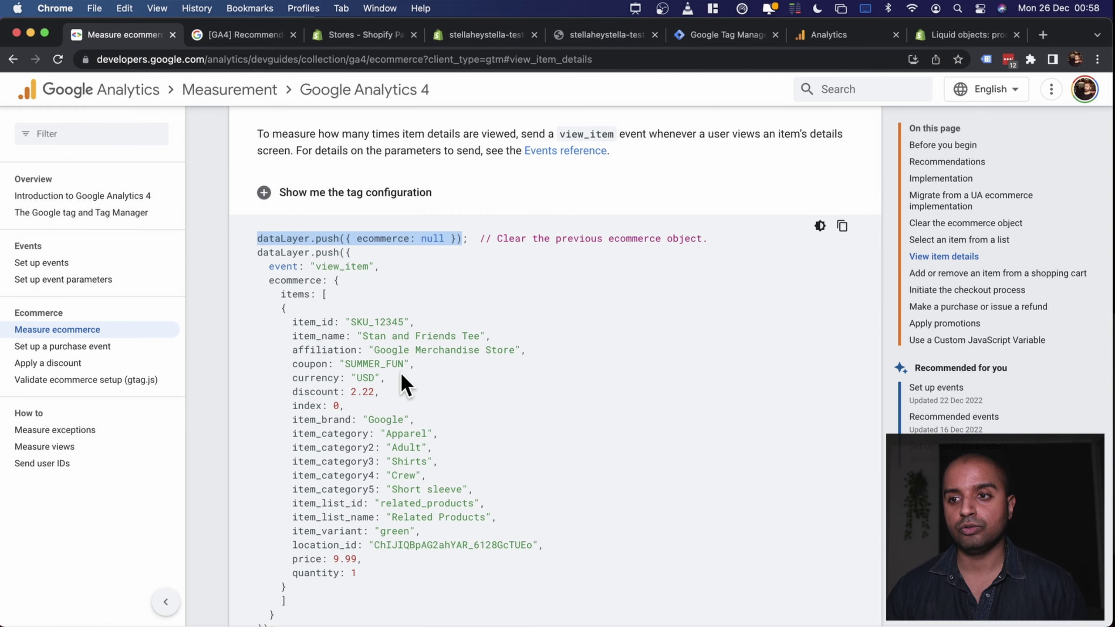
{"action": "scroll", "coordinate": [256, 546], "scroll_direction": "down", "scroll_amount": 2}
{"action": "left_click_drag", "start_coordinate": [269, 583], "coordinate": [287, 242]}
{"action": "key", "text": "super+c"}
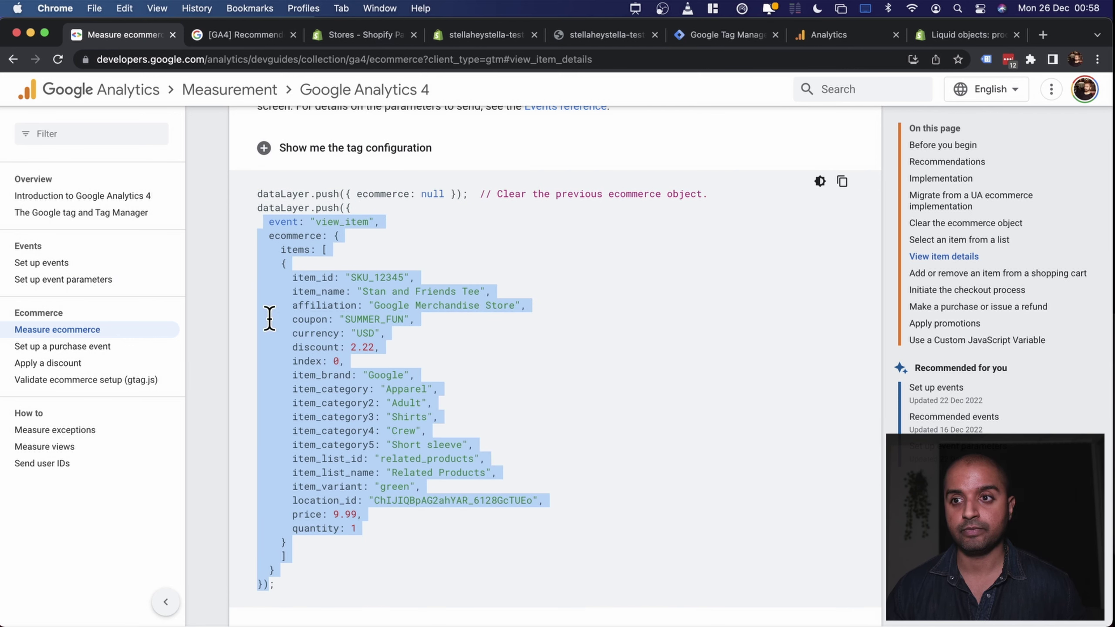
{"action": "left_click_drag", "start_coordinate": [272, 585], "coordinate": [245, 200]}
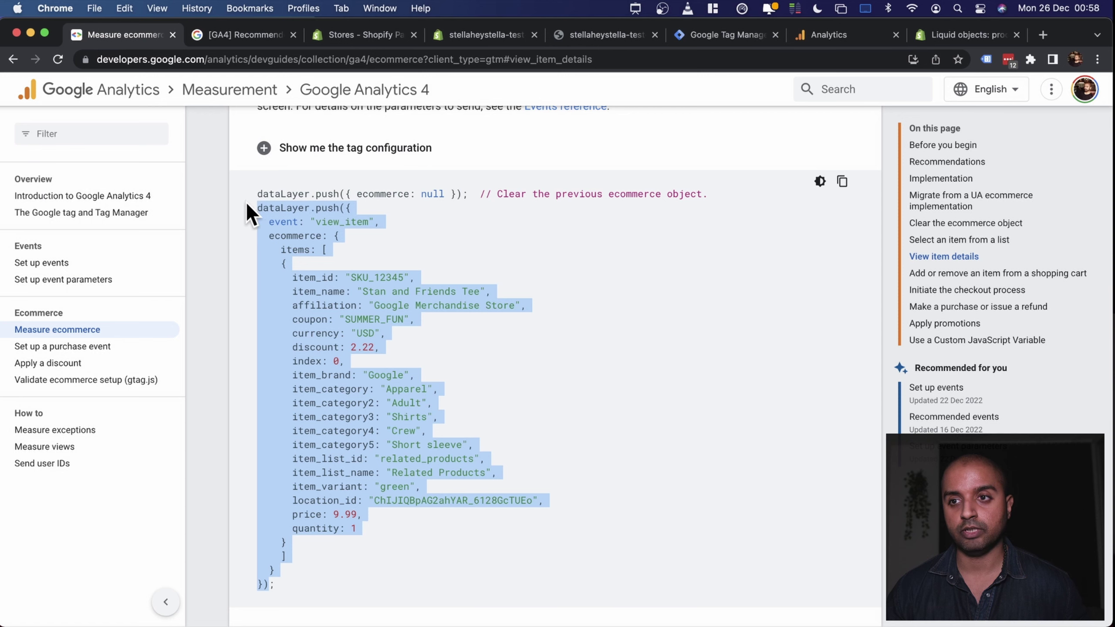
{"action": "key", "text": "super+c"}
{"action": "left_click", "coordinate": [595, 30]}
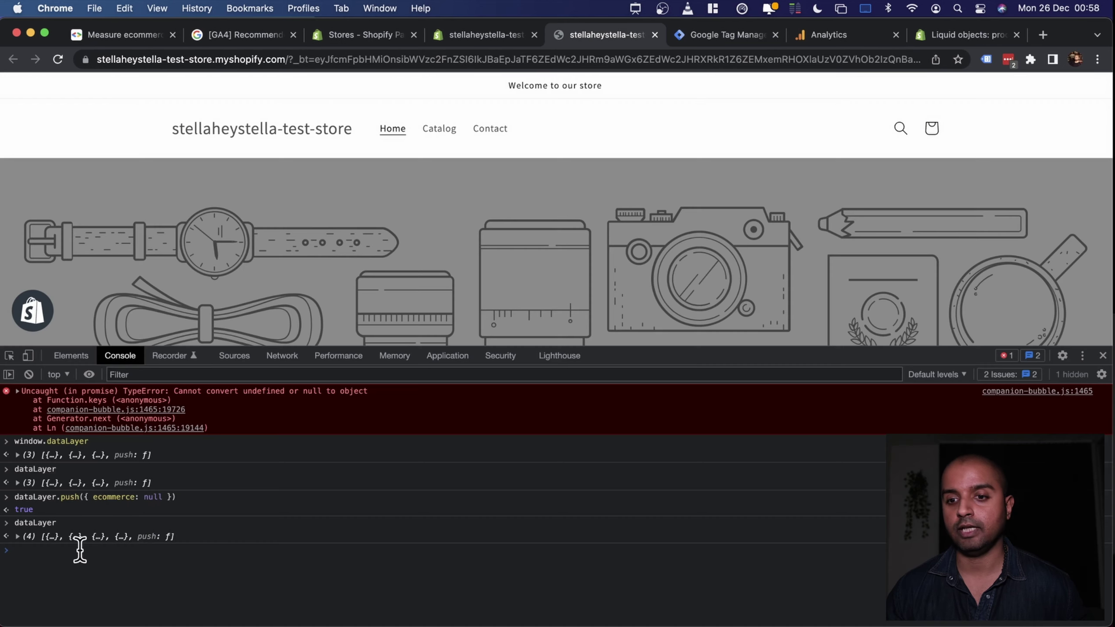
{"action": "key", "text": "super+v"}
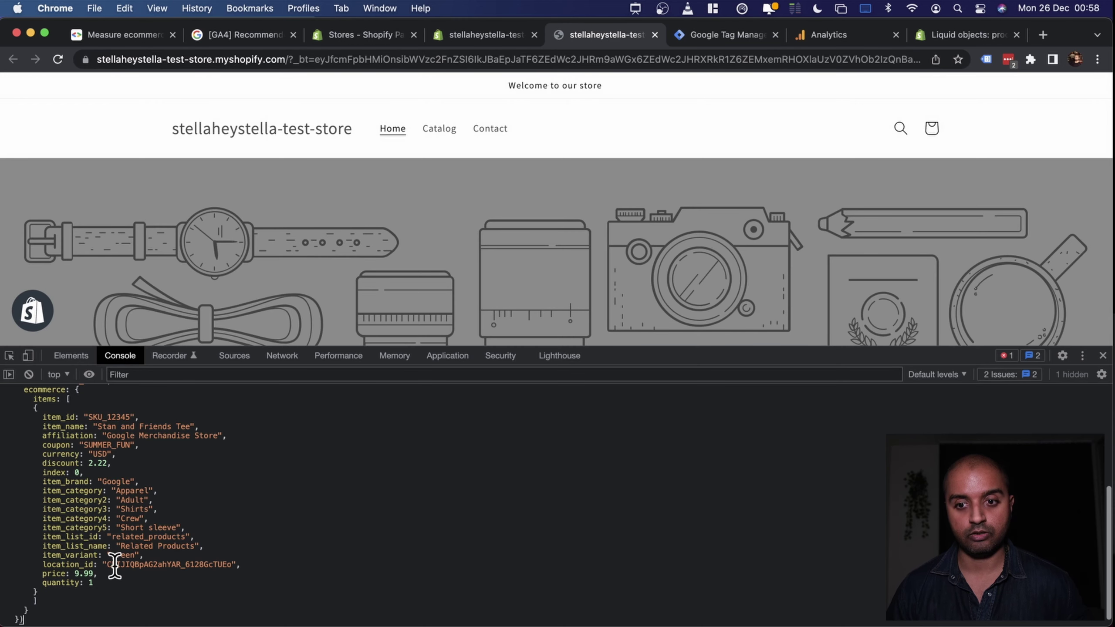
{"action": "key", "text": "Return"}
{"action": "scroll", "coordinate": [439, 505], "scroll_direction": "up", "scroll_amount": 5}
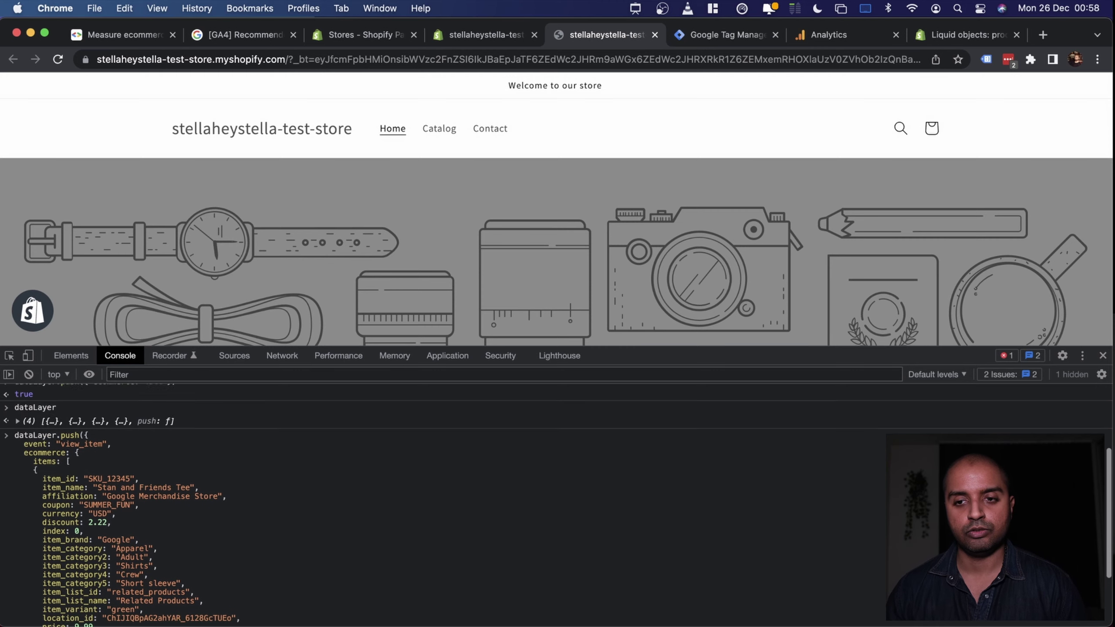
{"action": "scroll", "coordinate": [100, 474], "scroll_direction": "down", "scroll_amount": 1}
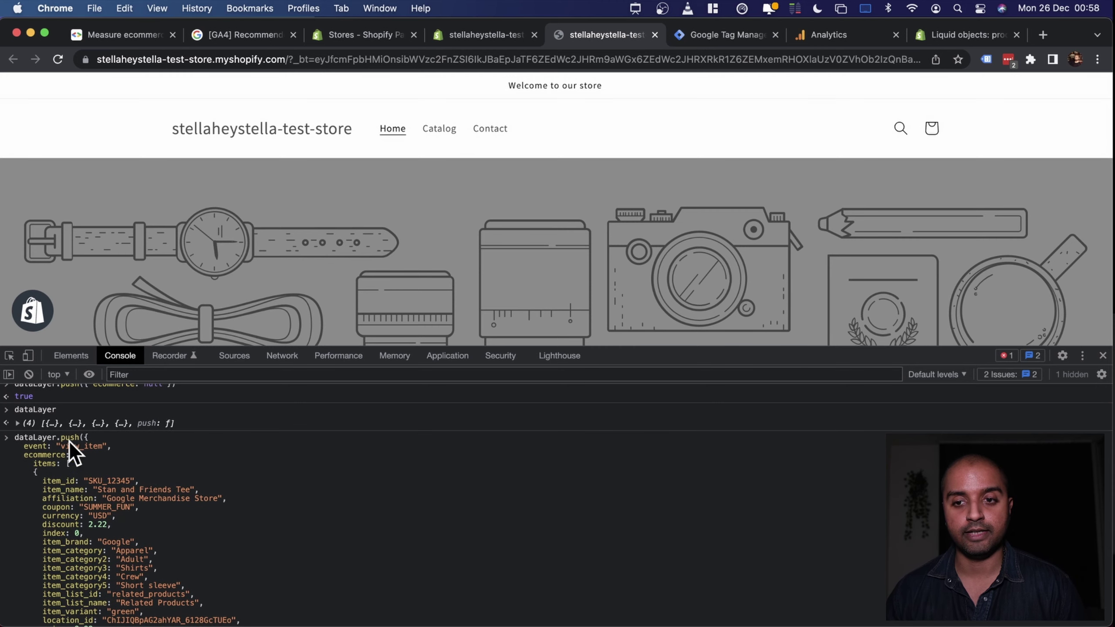
{"action": "scroll", "coordinate": [132, 487], "scroll_direction": "down", "scroll_amount": 4}
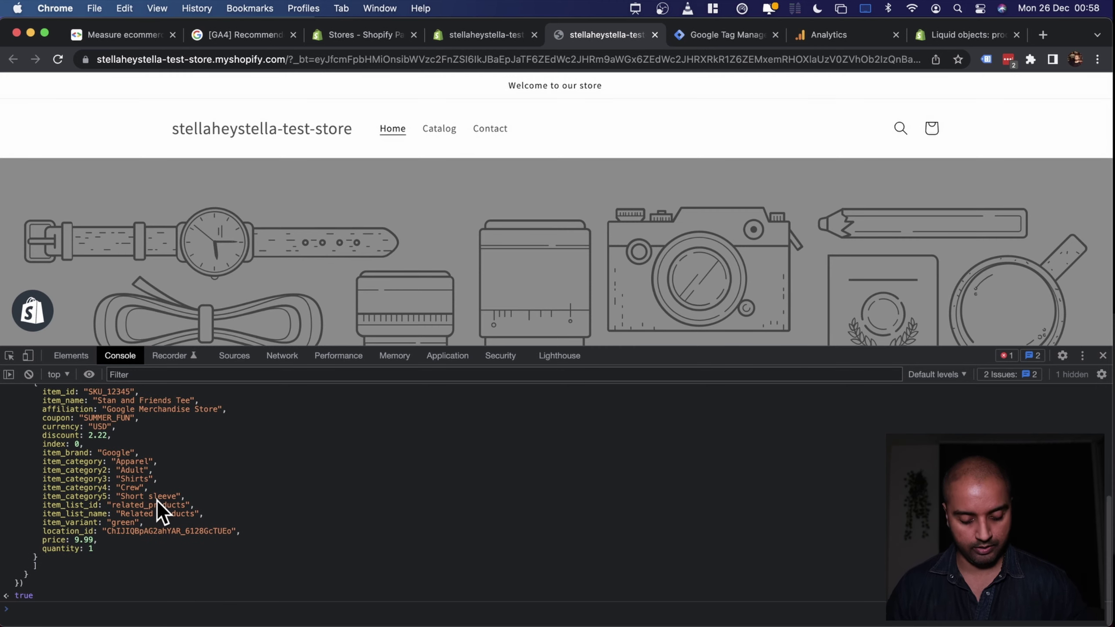
- Evaluate dataLayer once more and expand the view_item entry down to its ecommerce items array
{"action": "type", "text": "dat"}
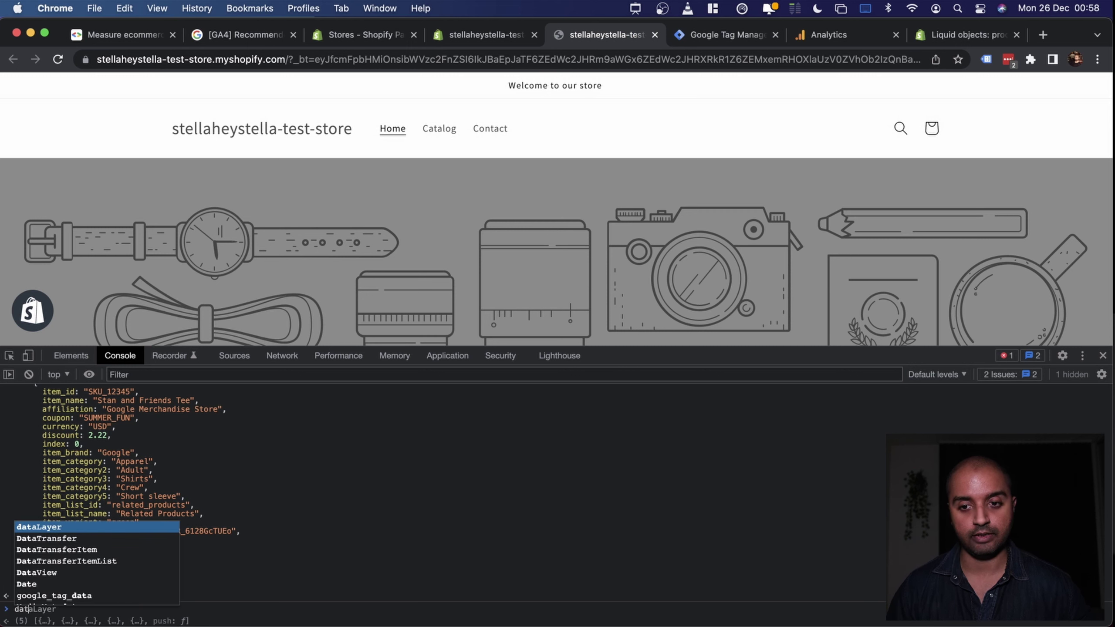
{"action": "key", "text": "Return"}
{"action": "key", "text": "Return"}
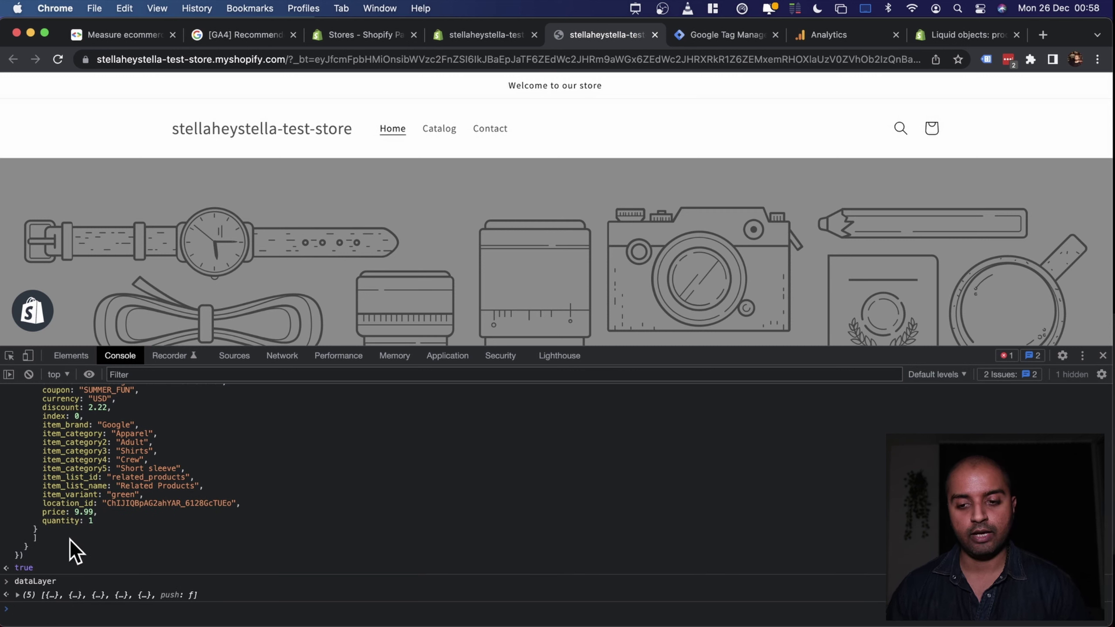
{"action": "left_click", "coordinate": [17, 594]}
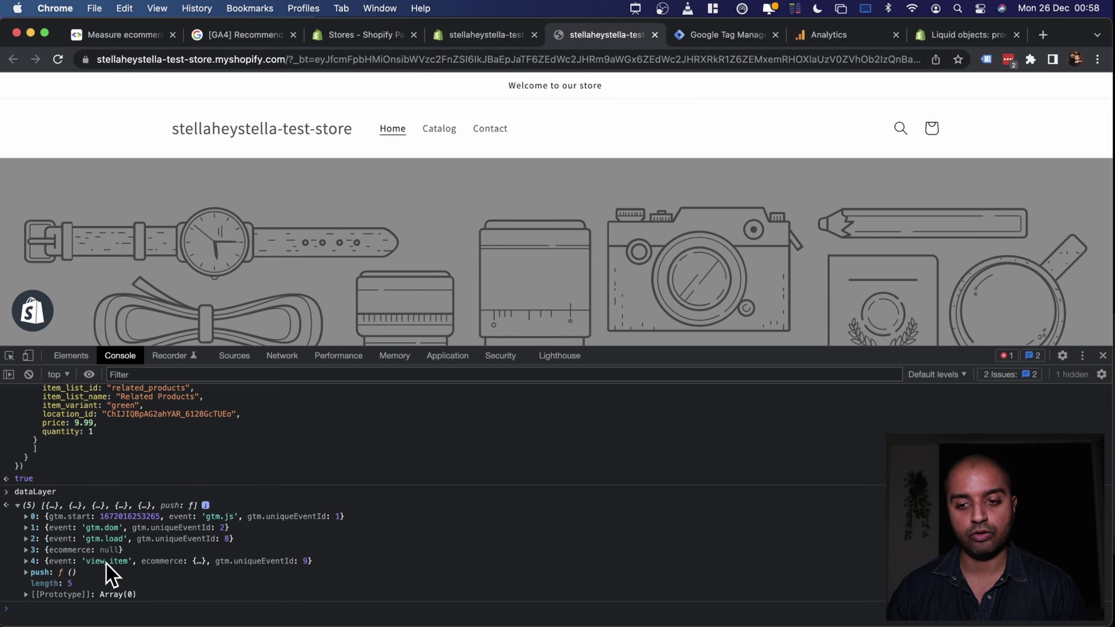
{"action": "left_click", "coordinate": [26, 561]}
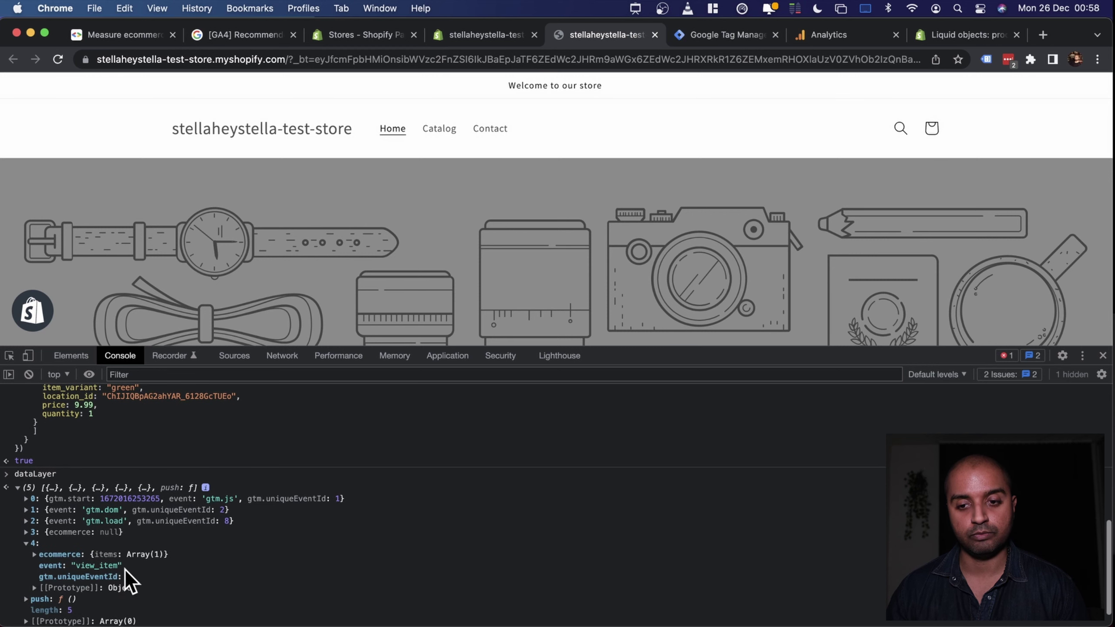
{"action": "left_click", "coordinate": [34, 555]}
{"action": "left_click", "coordinate": [44, 543]}
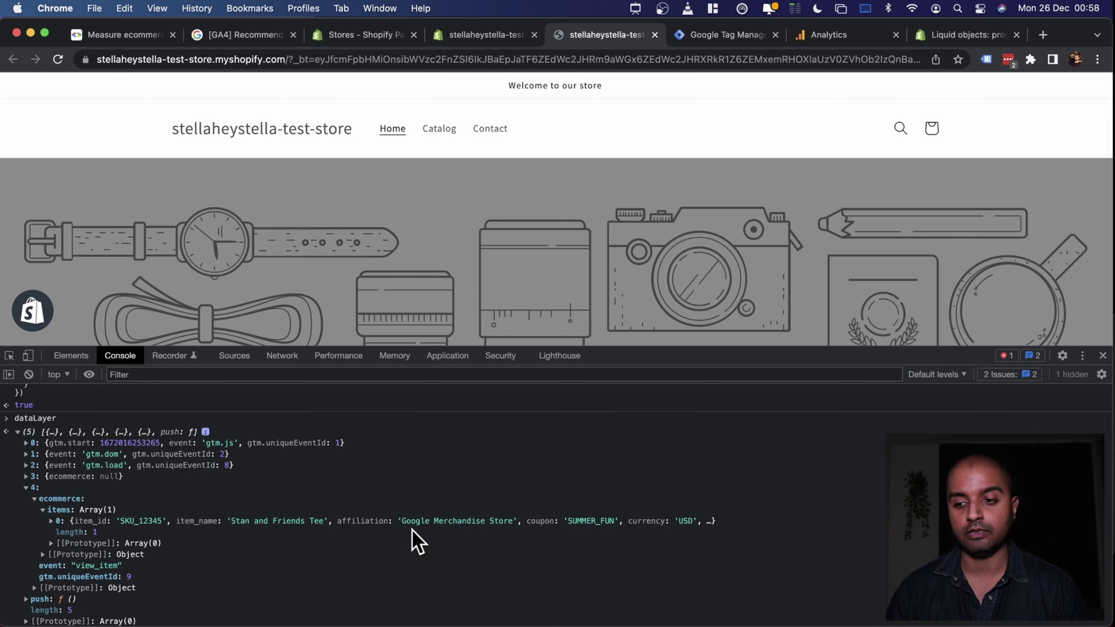
- Compare the pushed view_item entry with the guide's sample code, and collapse the dataLayer output in the console
{"action": "left_click", "coordinate": [131, 33]}
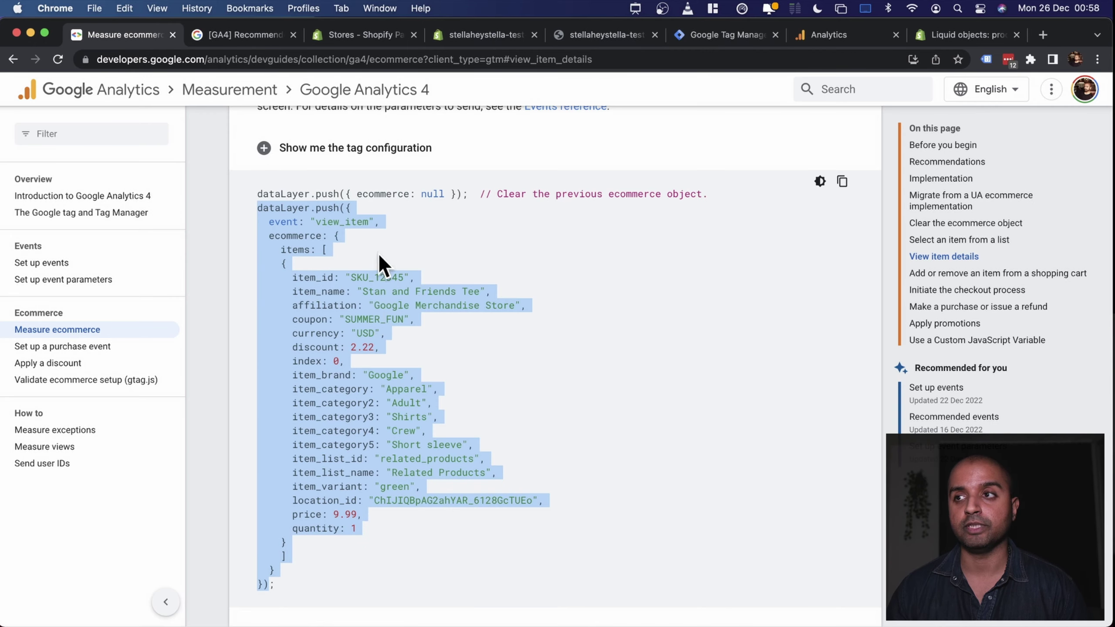
{"action": "left_click", "coordinate": [595, 35]}
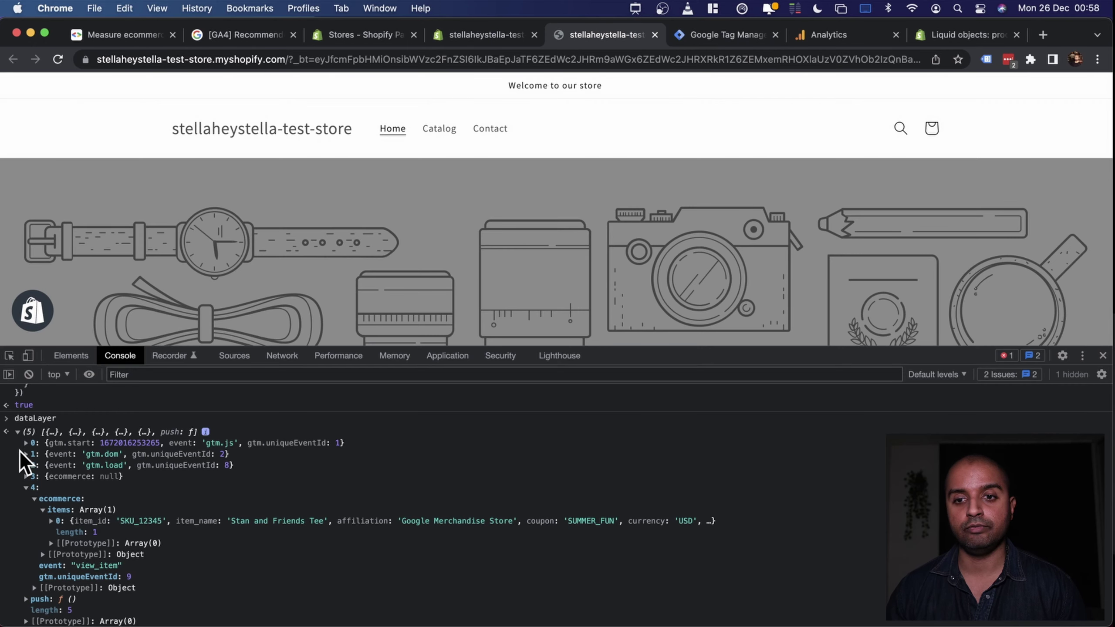
{"action": "left_click", "coordinate": [18, 432]}
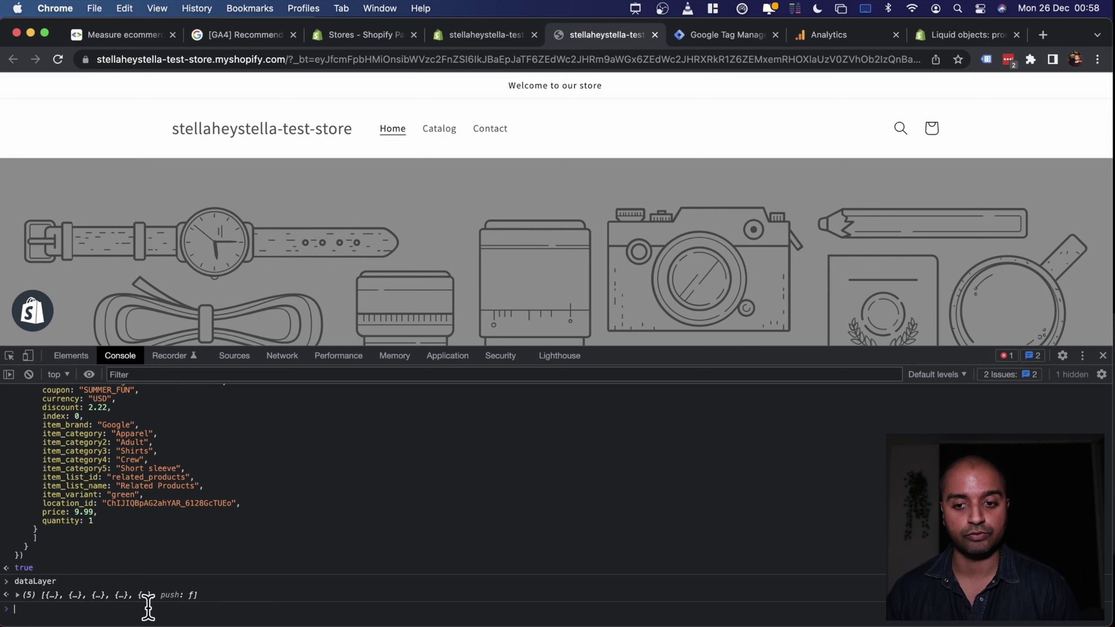
{"action": "scroll", "coordinate": [201, 465], "scroll_direction": "up", "scroll_amount": 5}
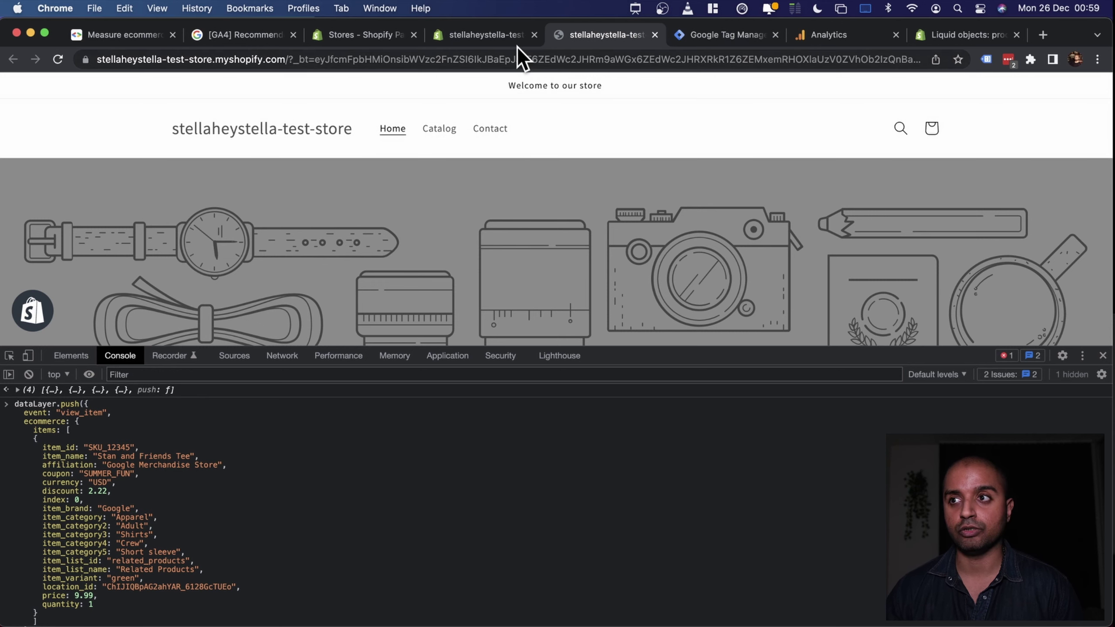
- Switch to Google Tag Manager and open the workspace's Variables page
{"action": "left_click", "coordinate": [500, 38]}
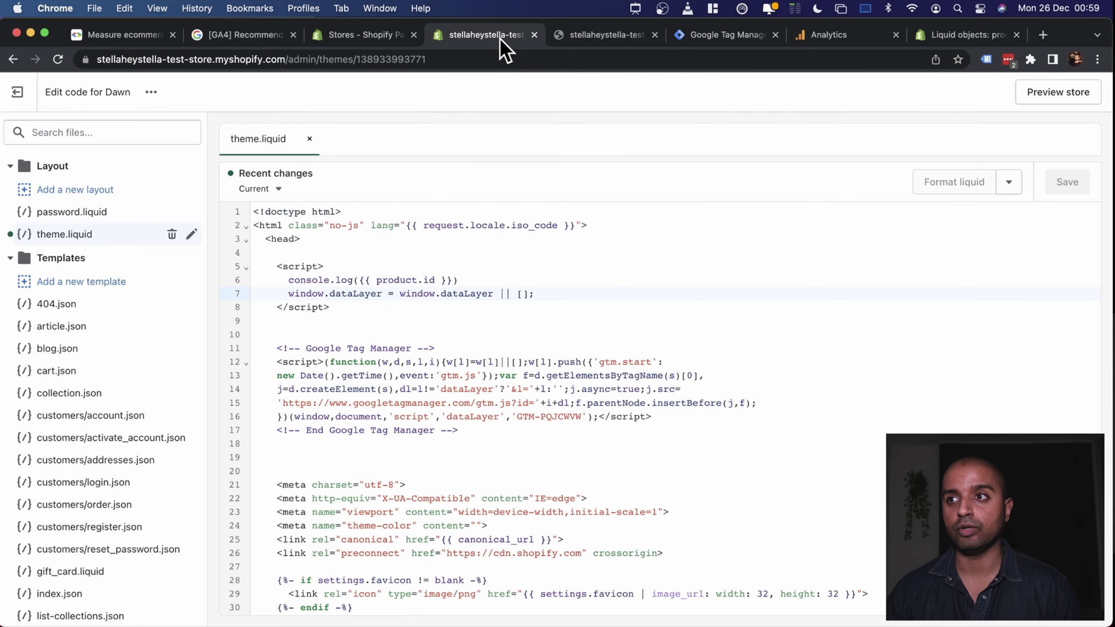
{"action": "left_click", "coordinate": [728, 32]}
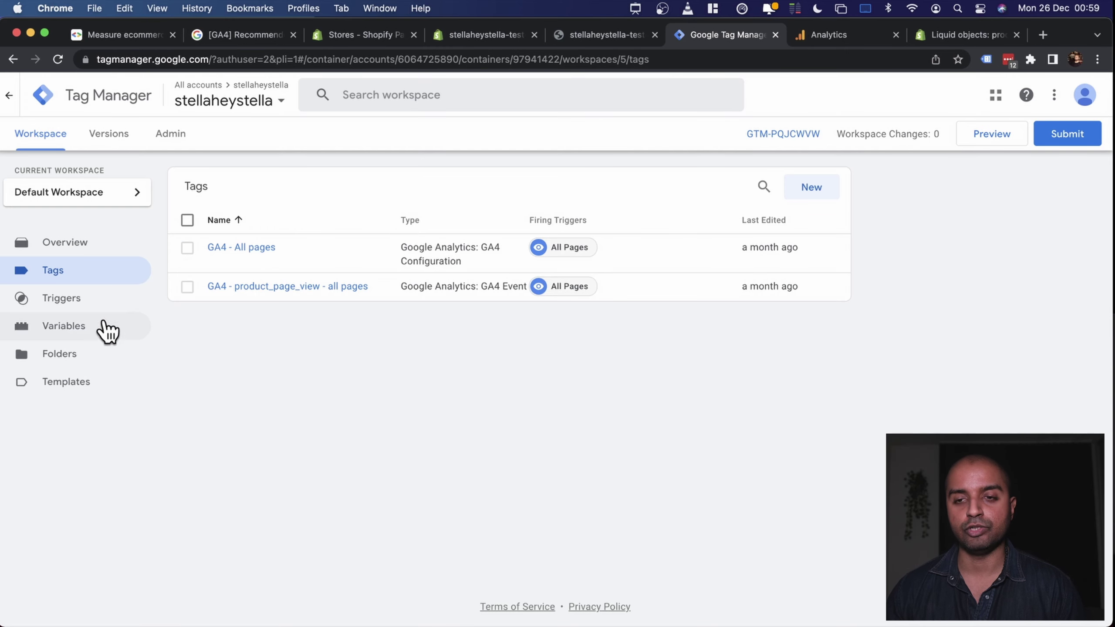
{"action": "left_click", "coordinate": [81, 336]}
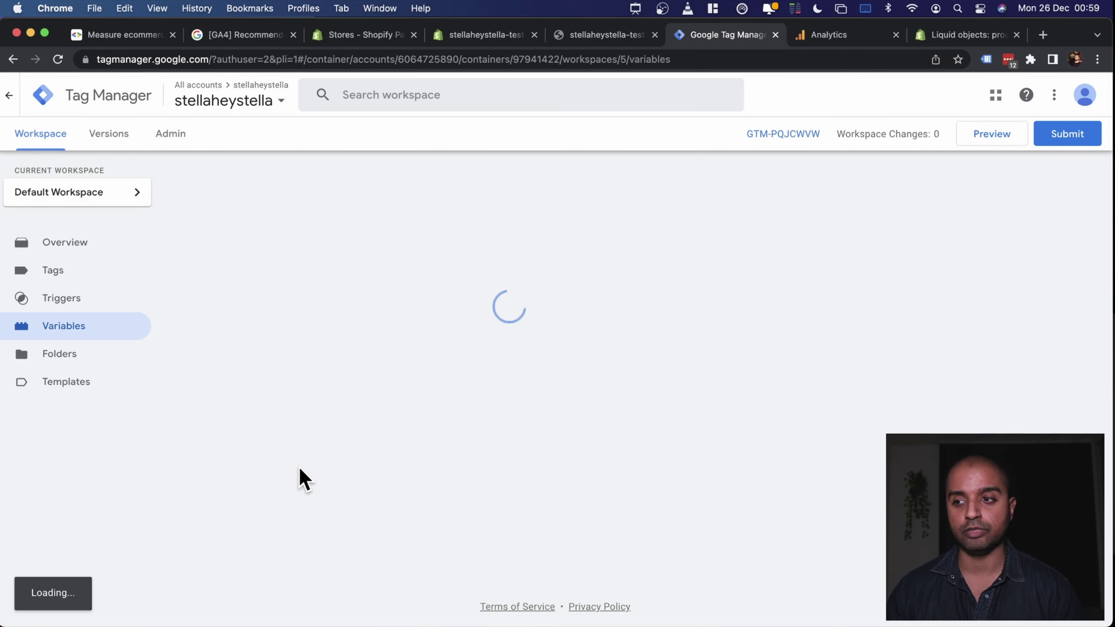
- Highlight the items key under ecommerce in the guide's view_item sample
{"action": "left_click", "coordinate": [109, 34]}
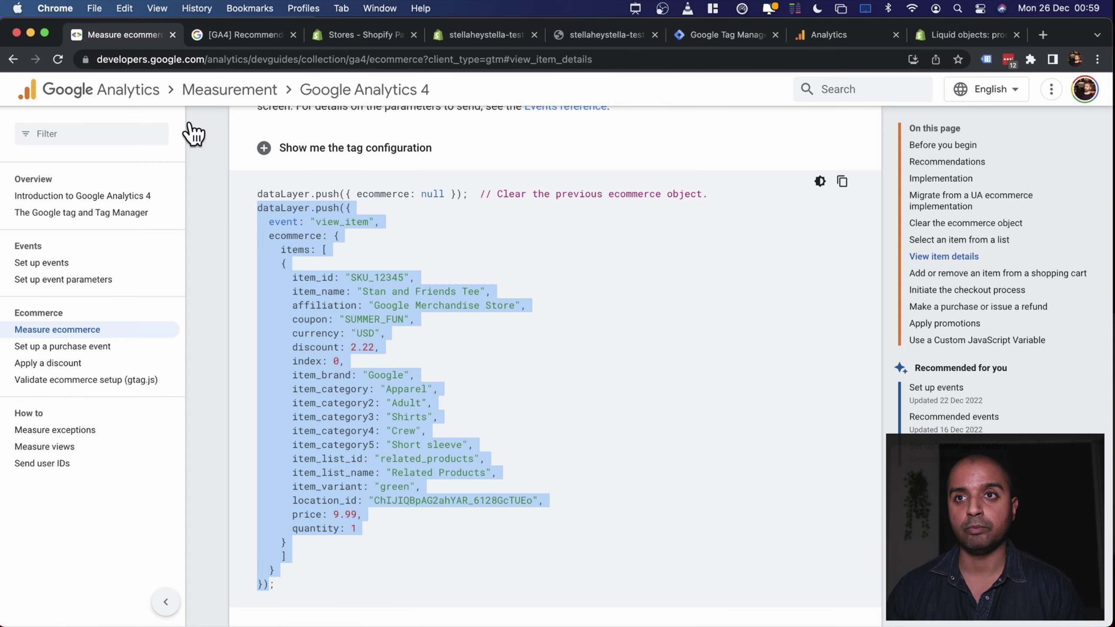
{"action": "left_click", "coordinate": [301, 283]}
{"action": "double_click", "coordinate": [296, 250]}
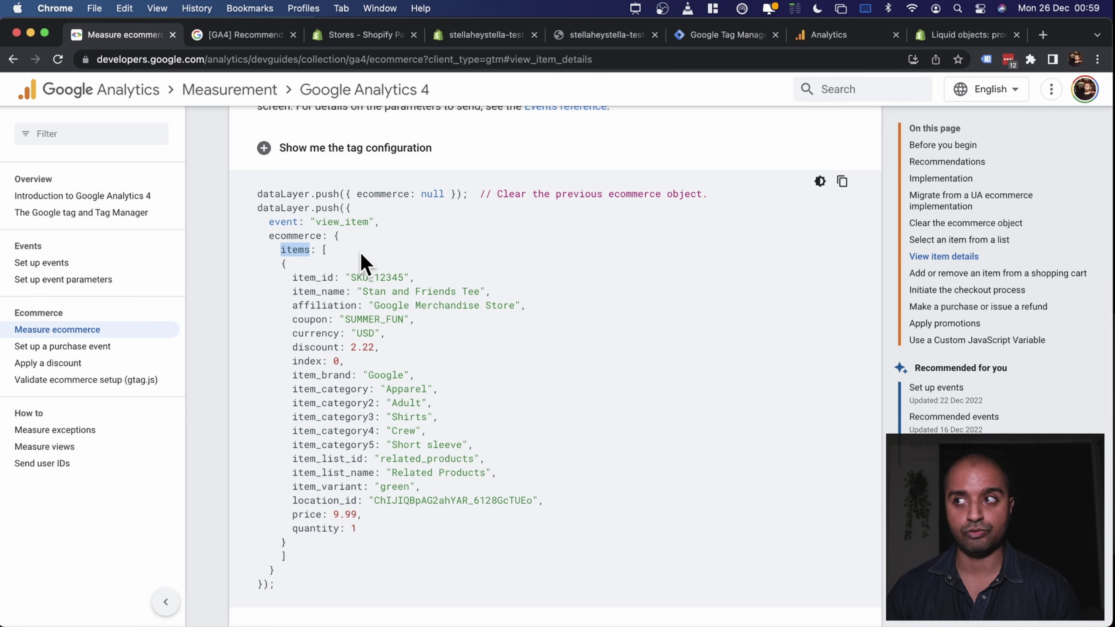
- Switch to Google Tag Manager and start a new user-defined variable of type Data Layer Variable
{"action": "left_click", "coordinate": [721, 36]}
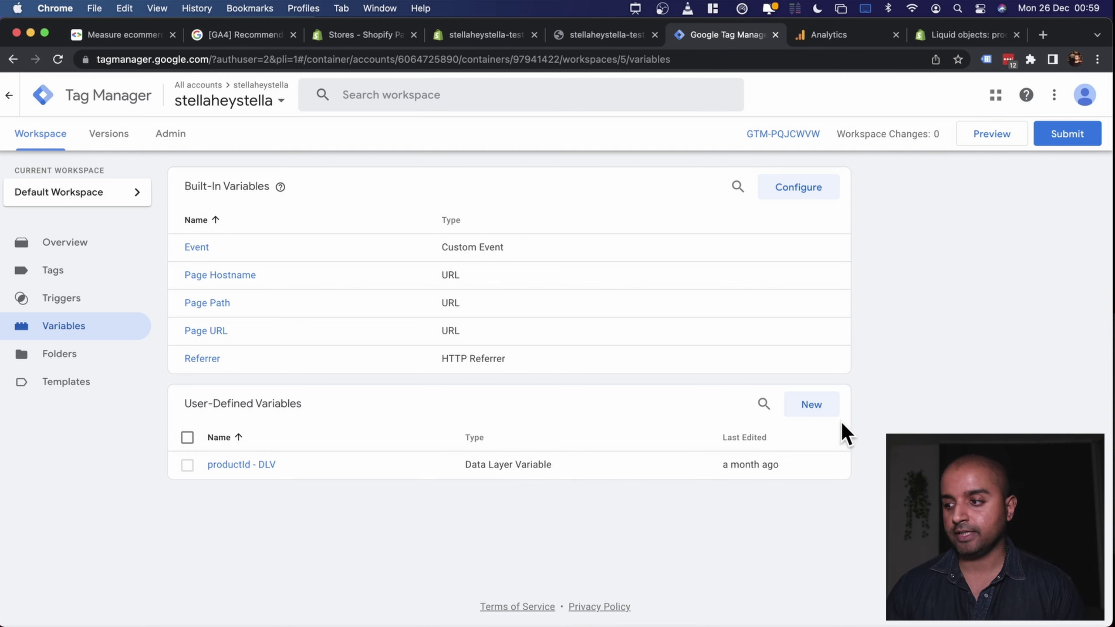
{"action": "left_click", "coordinate": [813, 405]}
{"action": "left_click", "coordinate": [552, 243]}
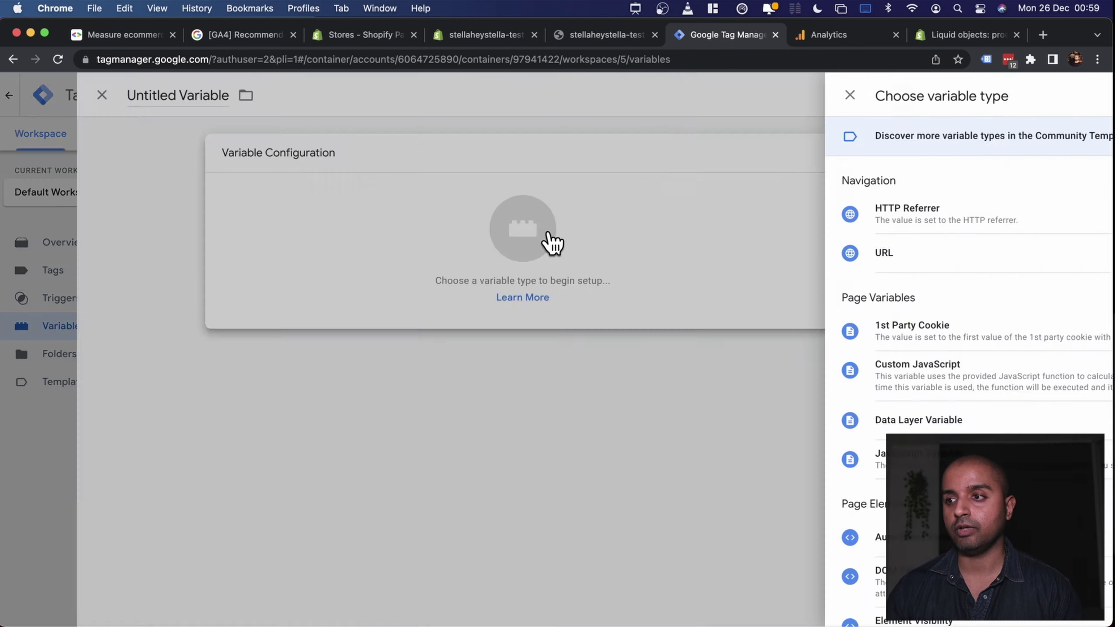
{"action": "left_click", "coordinate": [775, 422]}
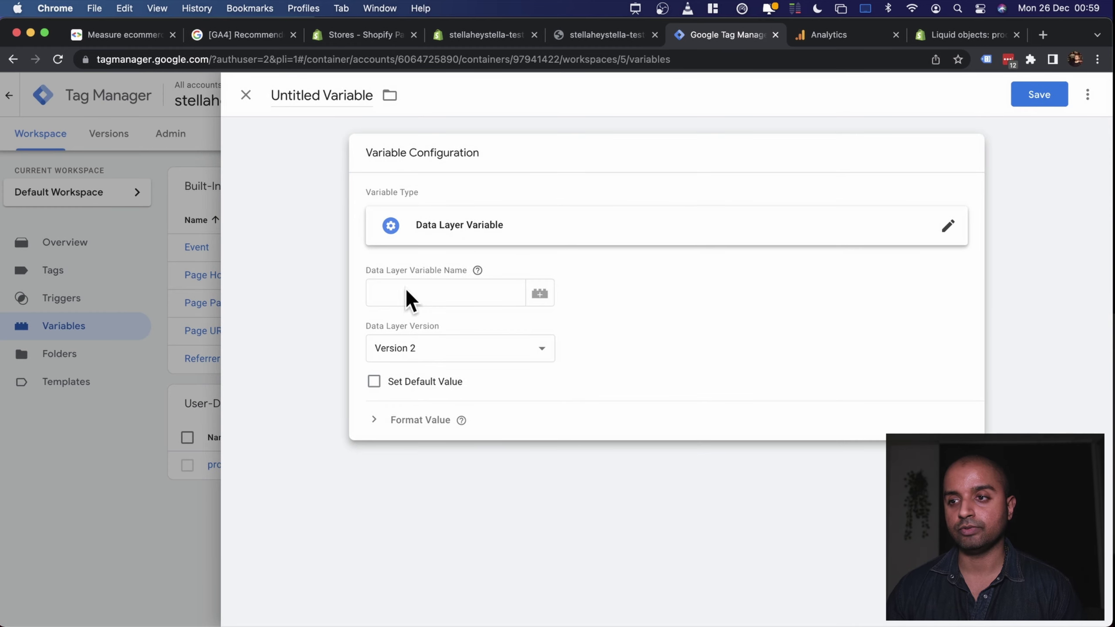
- Return to the Google Analytics guide and highlight the ecommerce key in the view_item sample to trace the path to items
{"action": "left_click", "coordinate": [124, 39]}
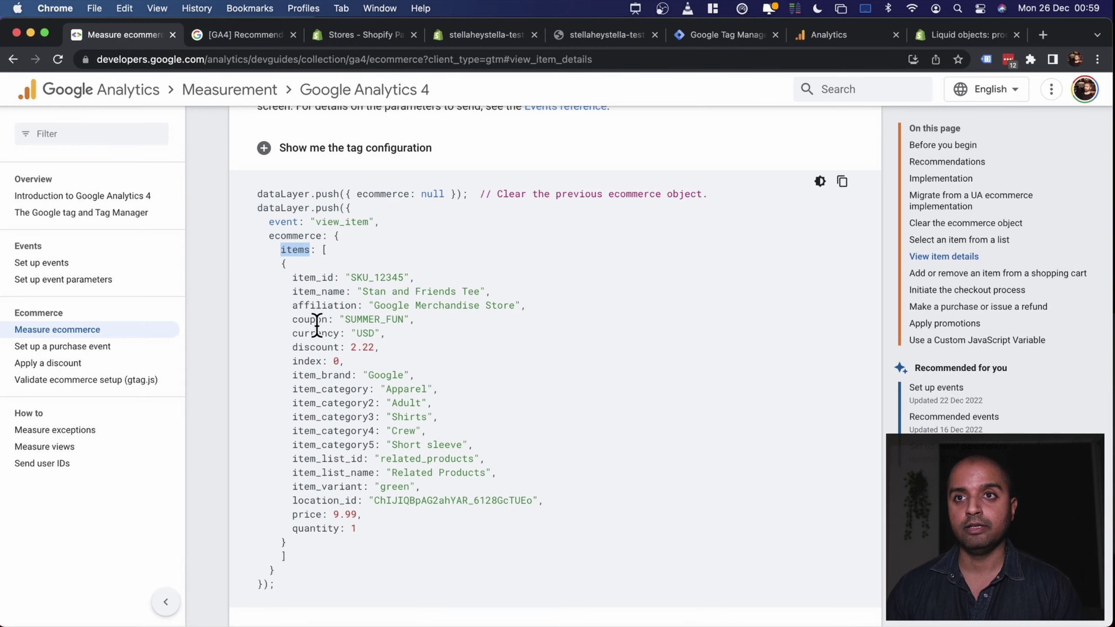
{"action": "double_click", "coordinate": [296, 236]}
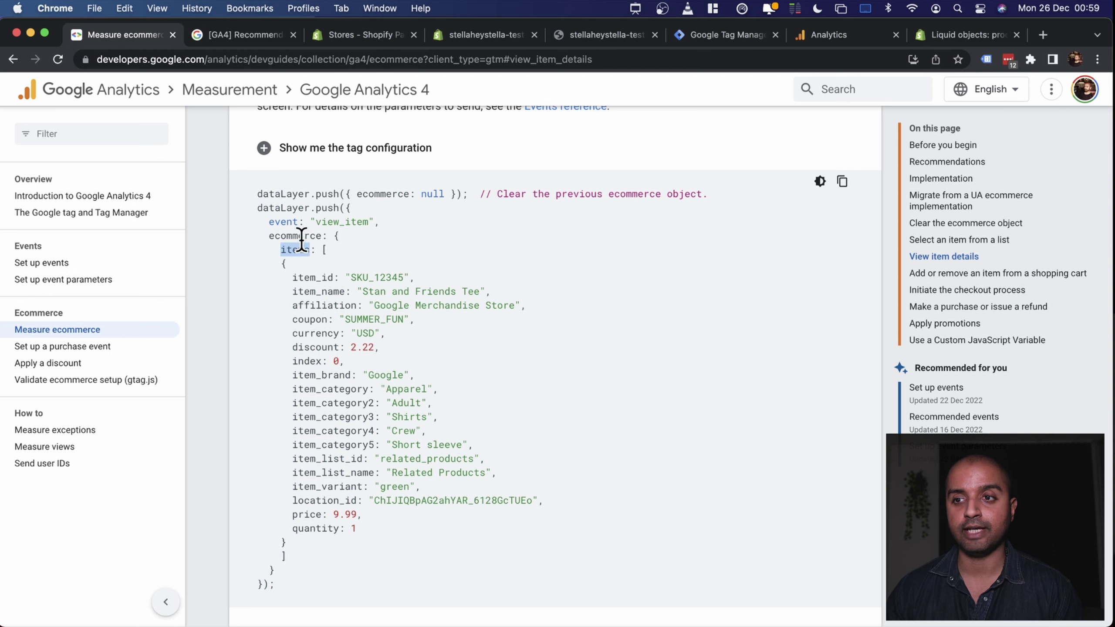
{"action": "double_click", "coordinate": [301, 237]}
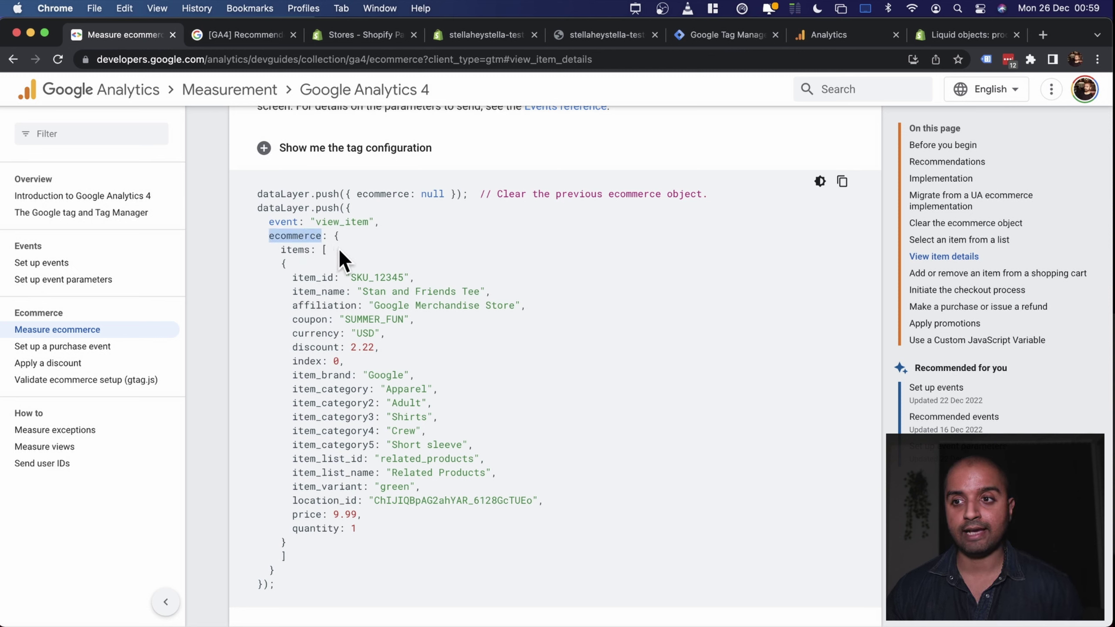
{"action": "left_click", "coordinate": [297, 249]}
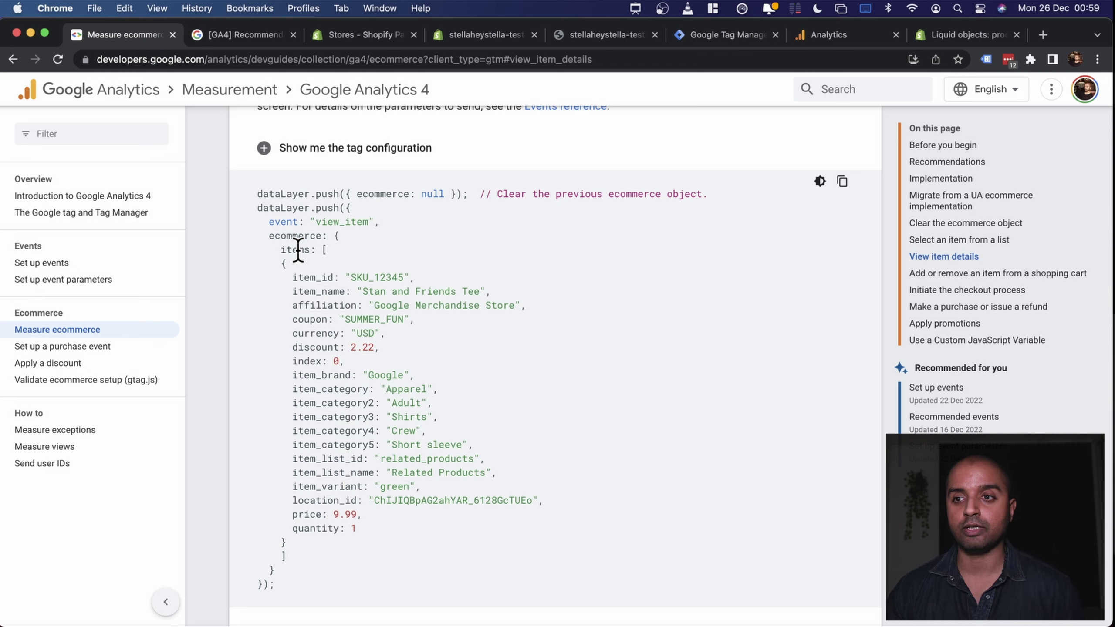
- Examine the guide's purchase sample, highlighting transaction_id, tax and items nested under the ecommerce key
{"action": "left_click", "coordinate": [959, 307]}
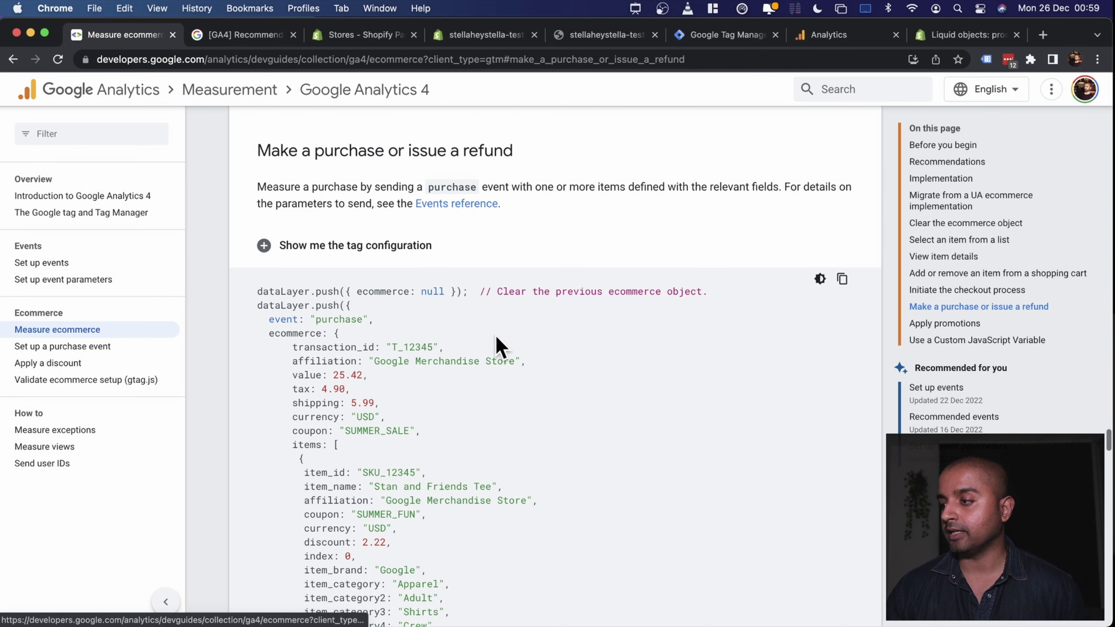
{"action": "scroll", "coordinate": [358, 374], "scroll_direction": "down", "scroll_amount": 2}
{"action": "double_click", "coordinate": [339, 290]}
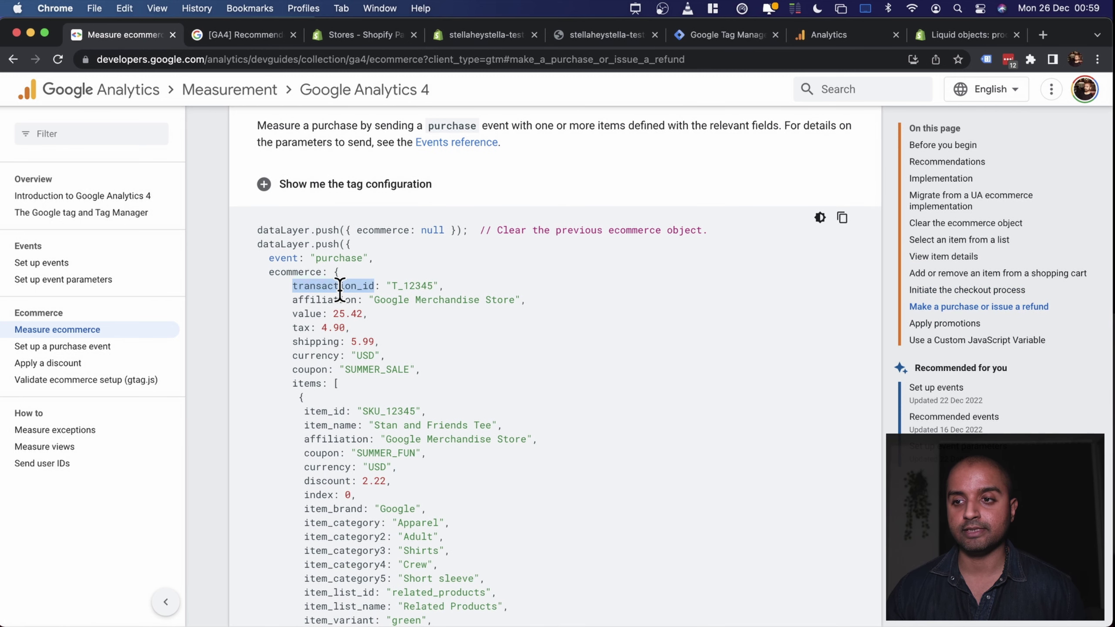
{"action": "double_click", "coordinate": [301, 272]}
{"action": "double_click", "coordinate": [330, 285]}
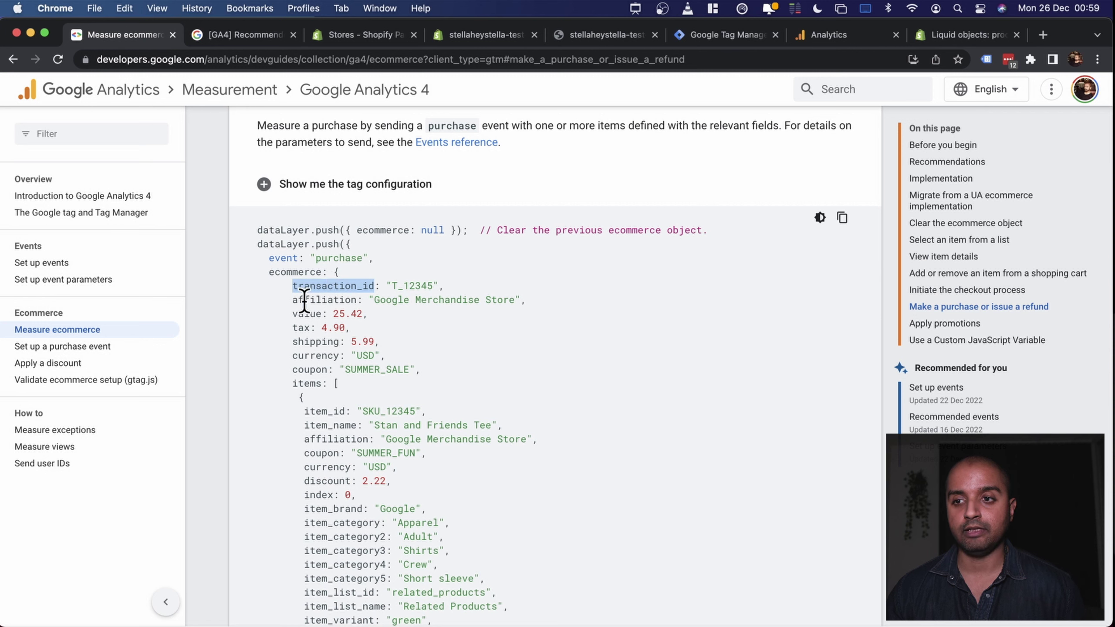
{"action": "left_click", "coordinate": [303, 332]}
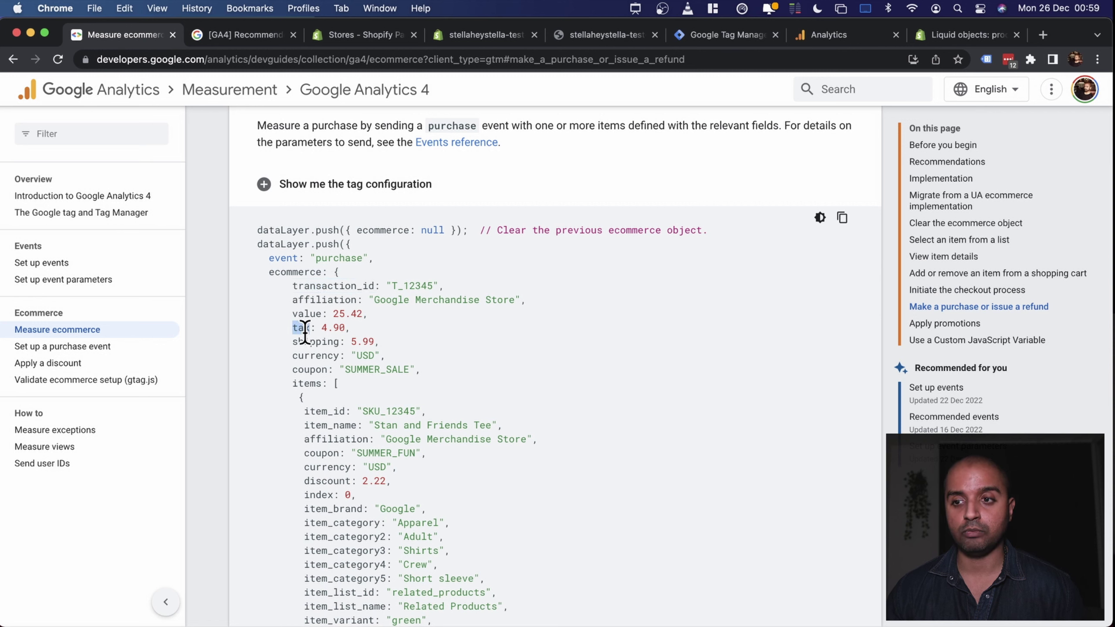
{"action": "double_click", "coordinate": [309, 383]}
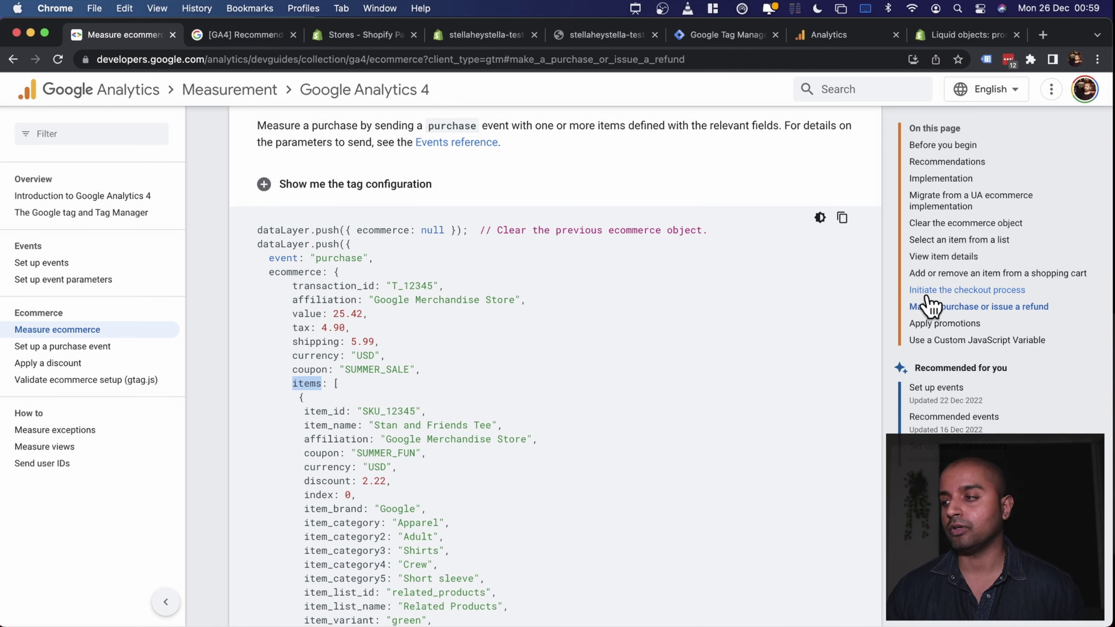
- Copy the ecommerce key from the guide's view_item sample and set the new variable's Data Layer Variable Name to ecommerce.items
{"action": "left_click", "coordinate": [940, 258]}
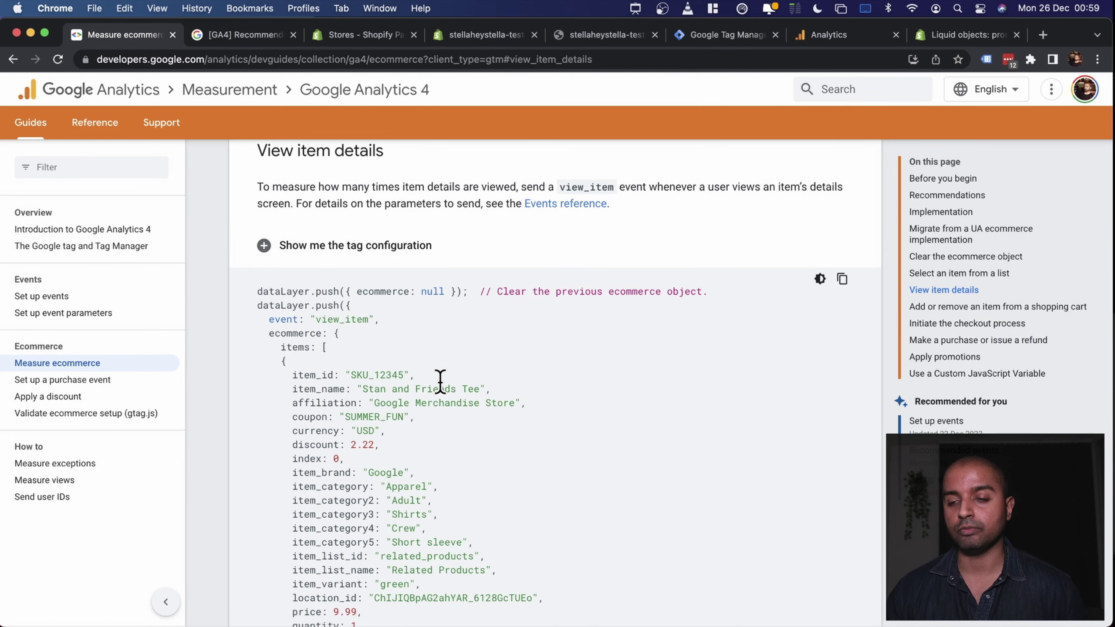
{"action": "scroll", "coordinate": [395, 352], "scroll_direction": "down", "scroll_amount": 1}
{"action": "double_click", "coordinate": [293, 313]}
{"action": "key", "text": "super+c"}
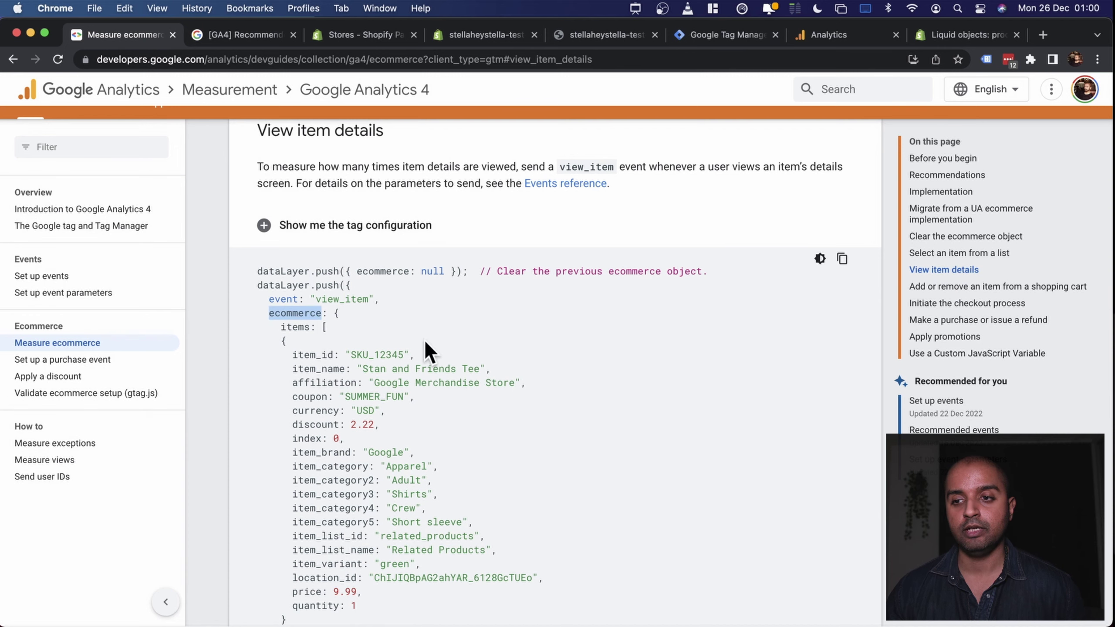
{"action": "left_click", "coordinate": [729, 36]}
{"action": "left_click", "coordinate": [408, 295]}
{"action": "key", "text": "super+v"}
{"action": "type", "text": "."}
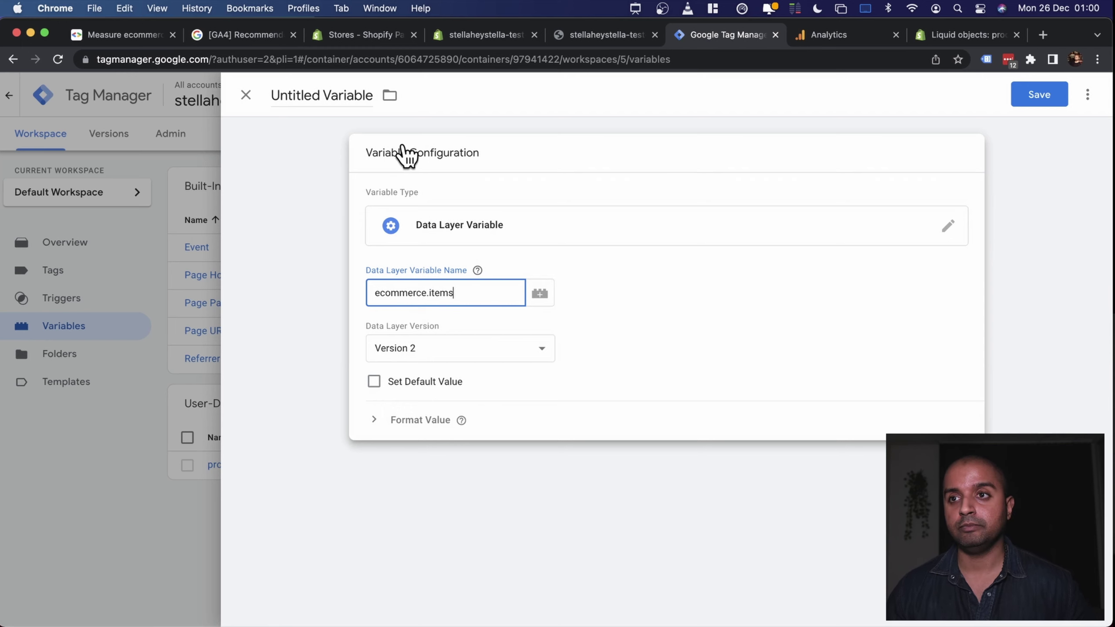
- Name the data layer variable "DLV - ecommerce.items" and save it
{"action": "left_click", "coordinate": [334, 94]}
{"action": "type", "text": "D"}
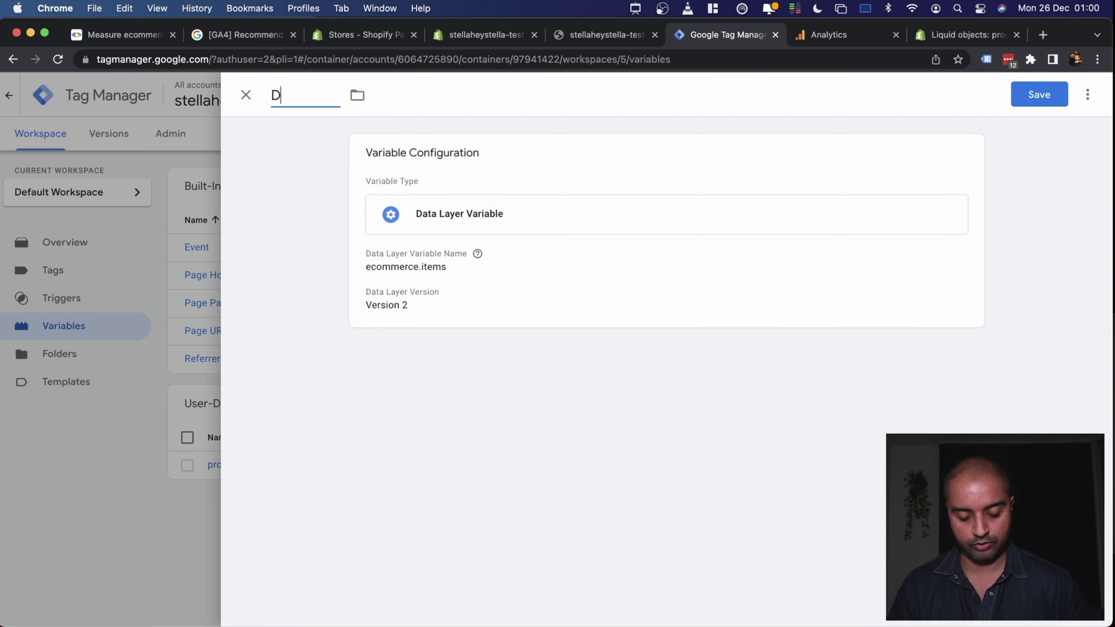
{"action": "type", "text": "LV - eco"}
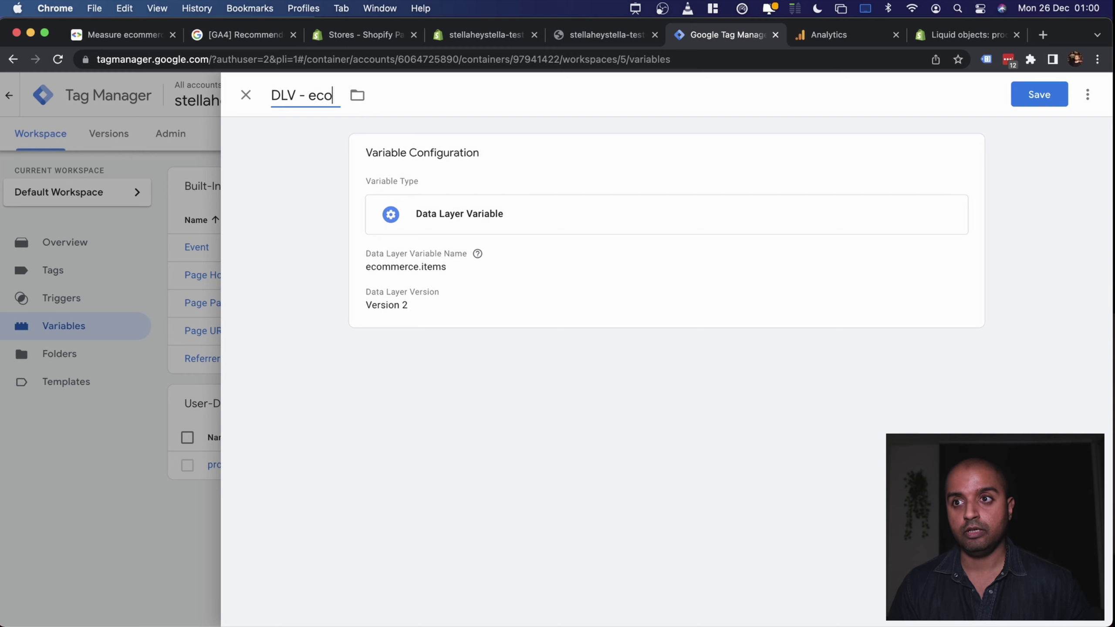
{"action": "type", "text": "mmerce.items"}
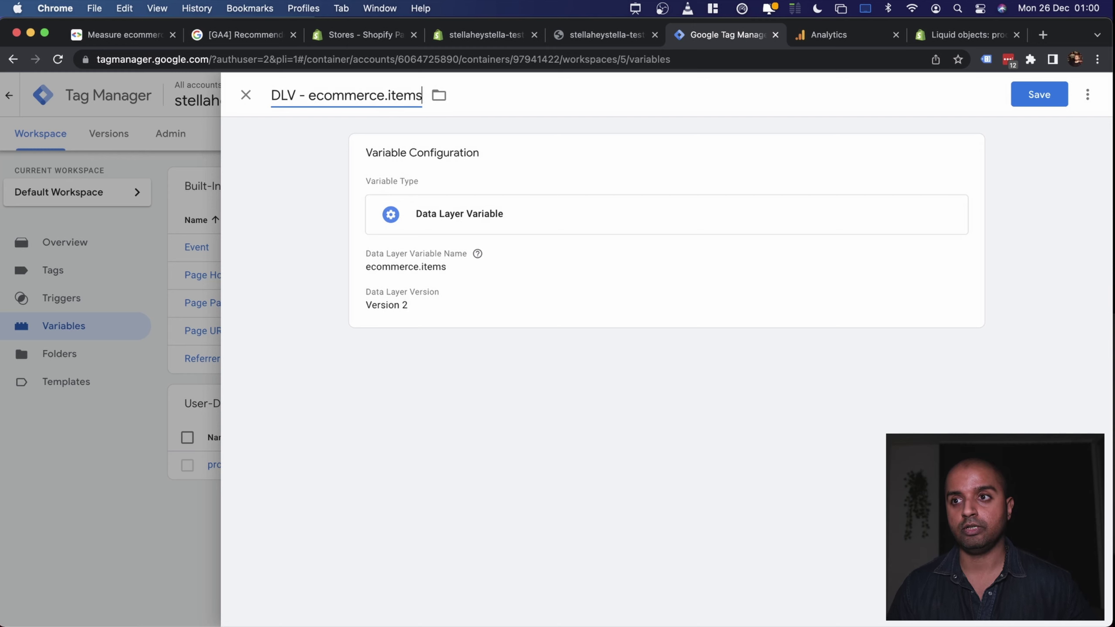
{"action": "left_click", "coordinate": [1036, 97]}
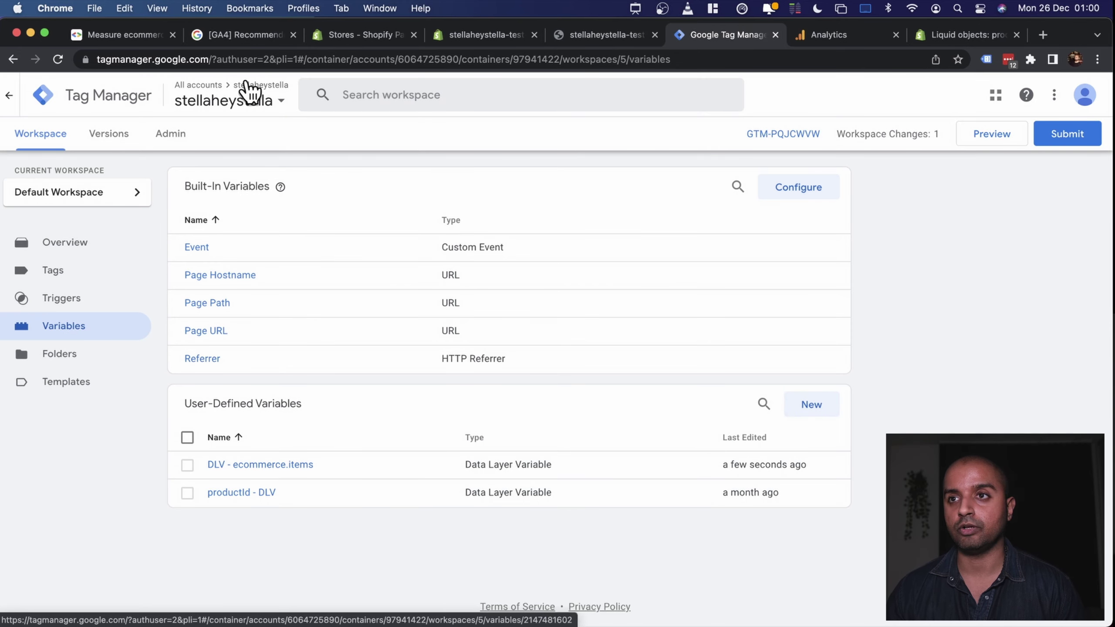
- Review the items key and the view_item event name in the guide's view item sample
{"action": "left_click", "coordinate": [137, 37]}
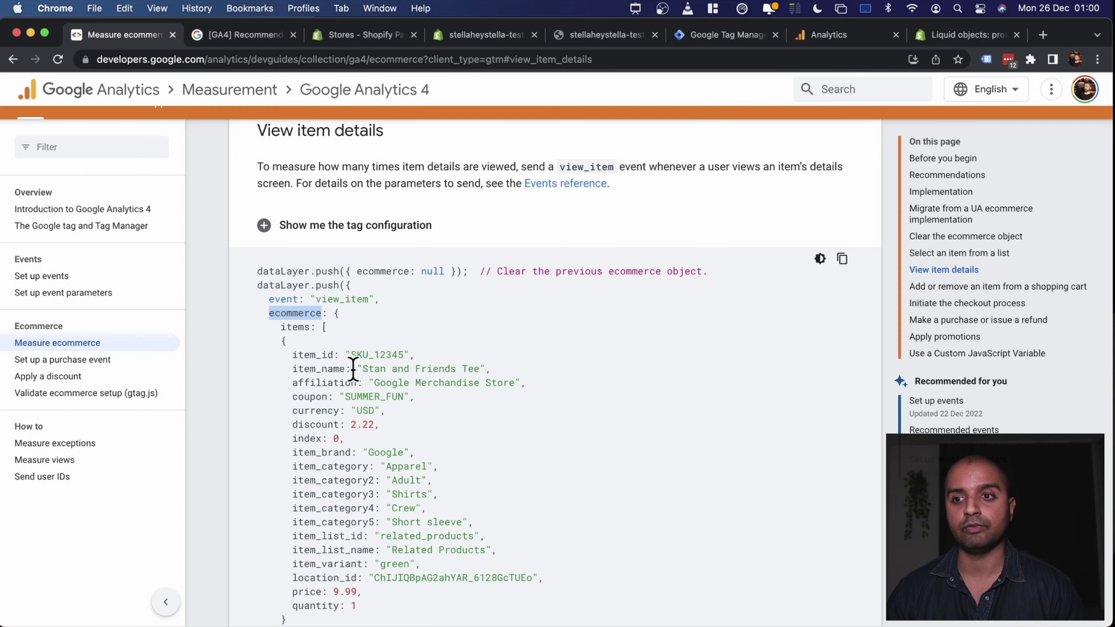
{"action": "double_click", "coordinate": [296, 326]}
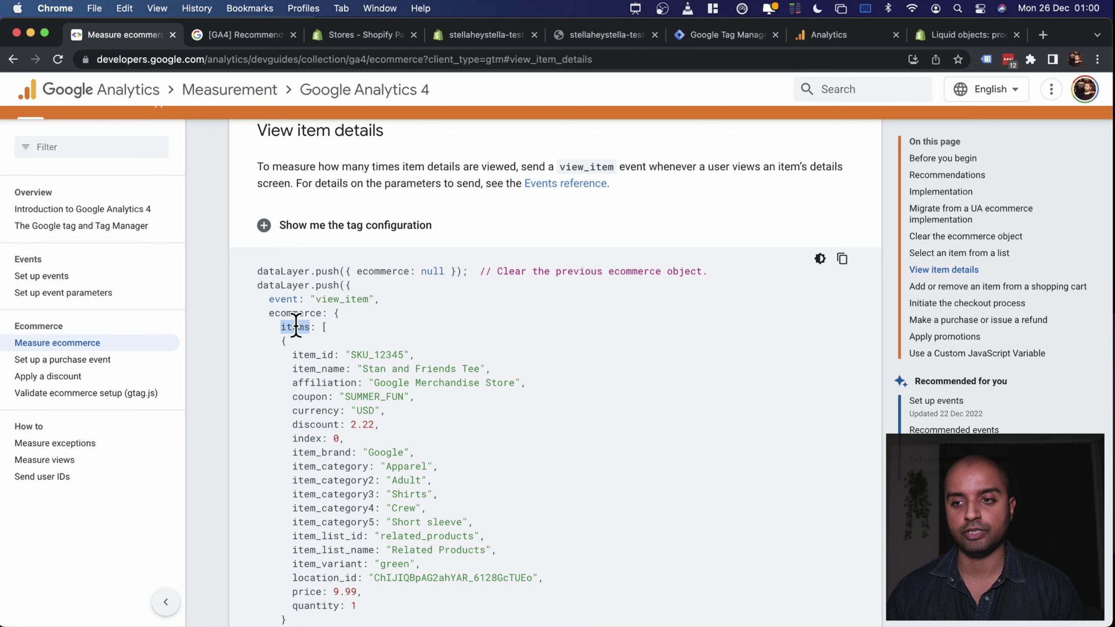
{"action": "double_click", "coordinate": [345, 301]}
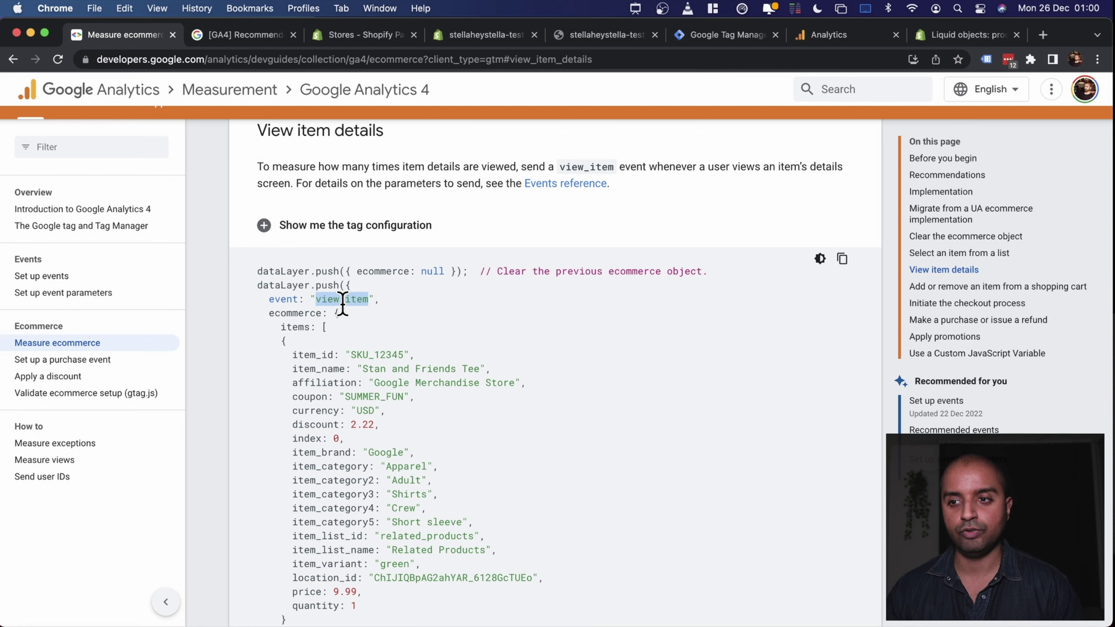
- In Google Tag Manager, create a Google Analytics: GA4 Event tag that uses the "GA4 - All pages" configuration tag
{"action": "left_click", "coordinate": [738, 38]}
{"action": "left_click", "coordinate": [69, 275]}
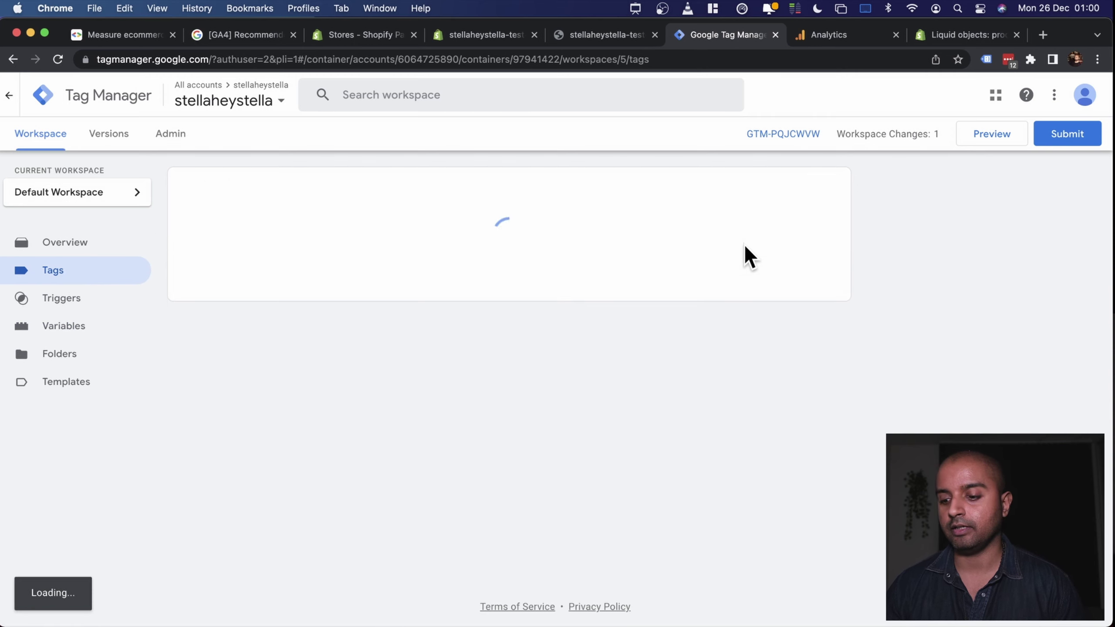
{"action": "left_click", "coordinate": [818, 199]}
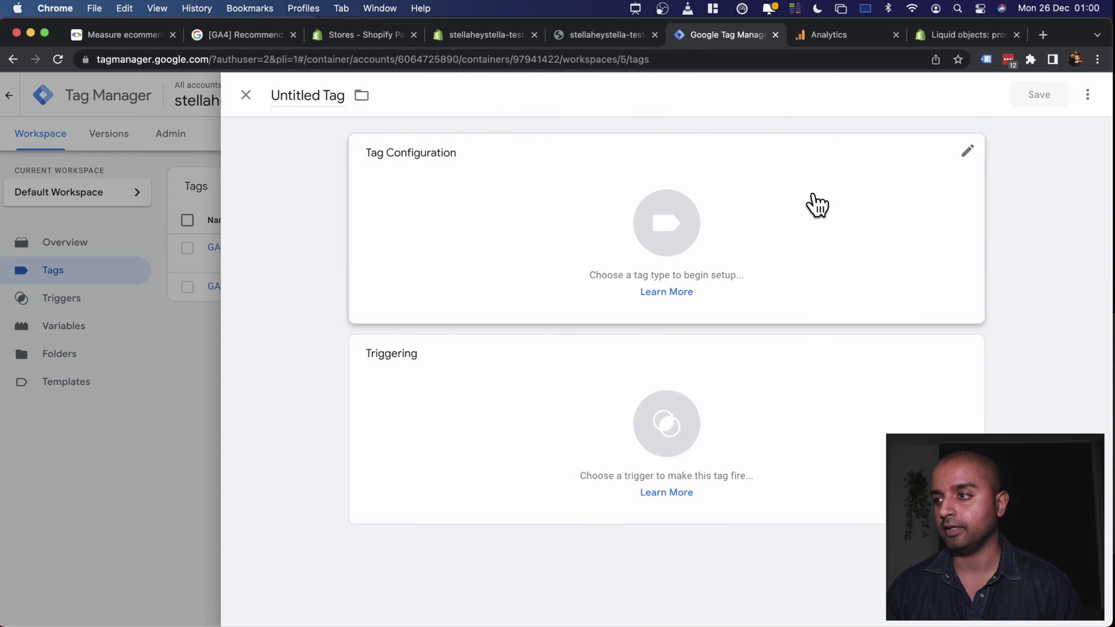
{"action": "left_click", "coordinate": [759, 226]}
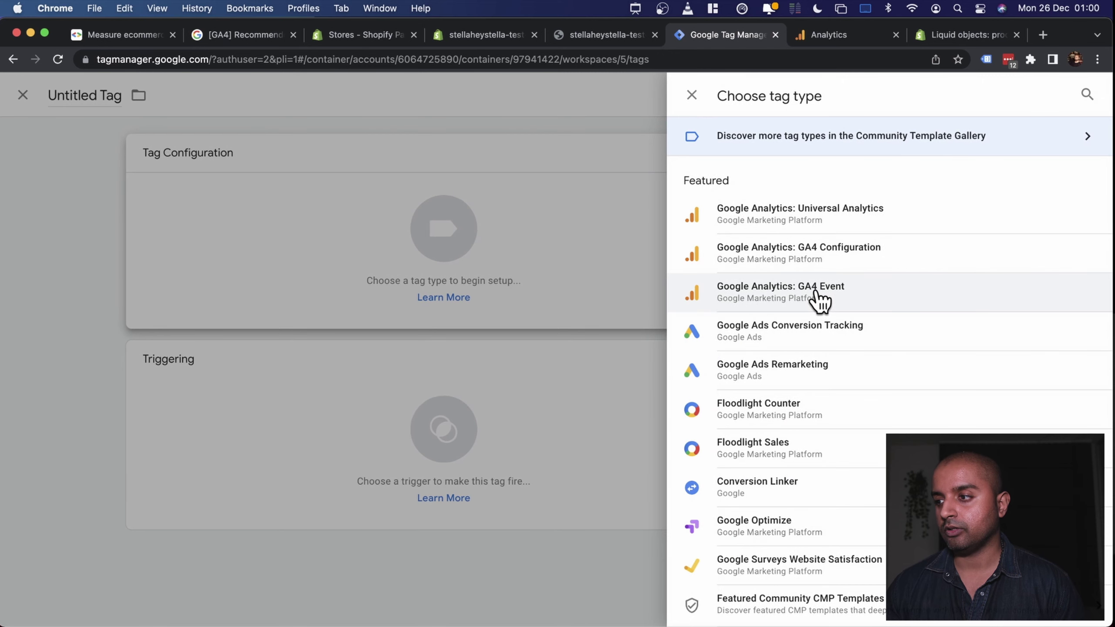
{"action": "left_click", "coordinate": [817, 300]}
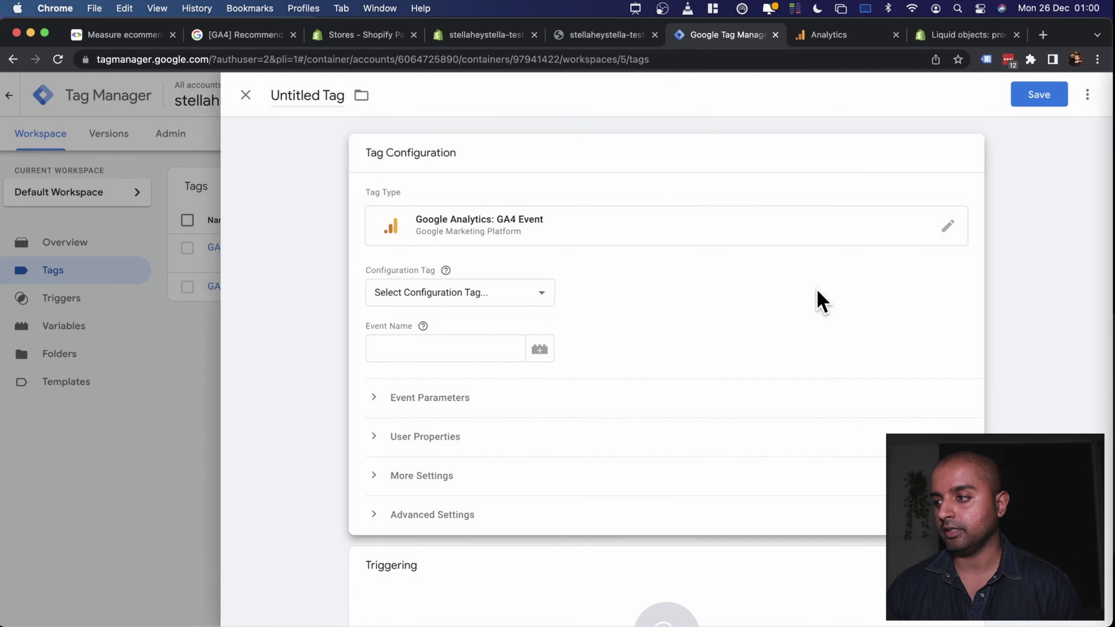
{"action": "left_click", "coordinate": [498, 292]}
{"action": "left_click", "coordinate": [464, 331]}
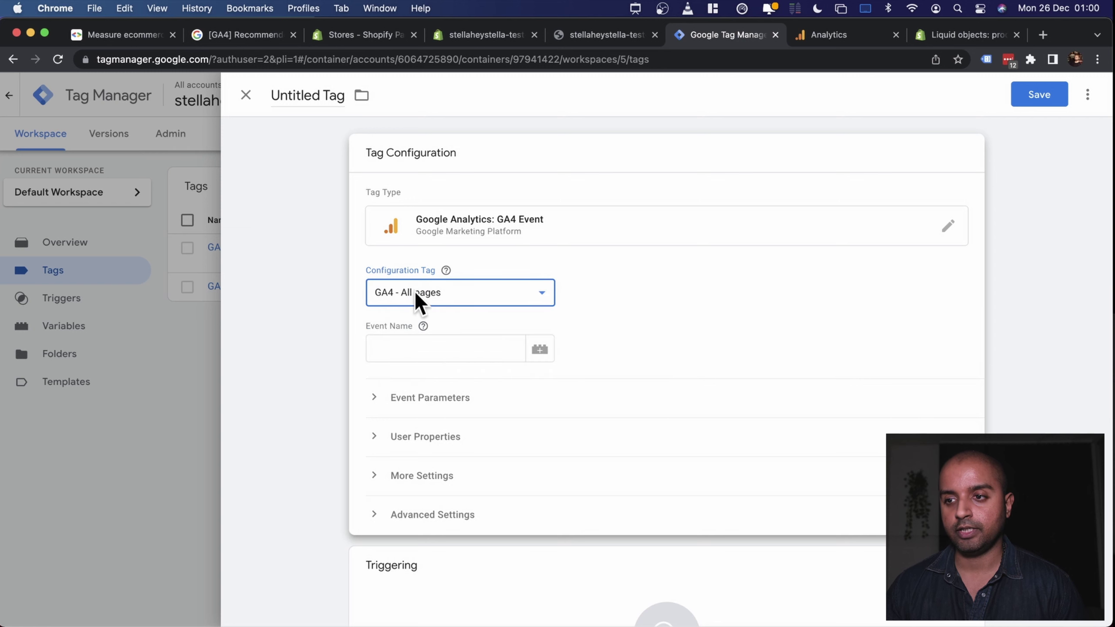
- Check the event name in the guide's sample and set the tag's Event Name to view_item
{"action": "left_click", "coordinate": [462, 354]}
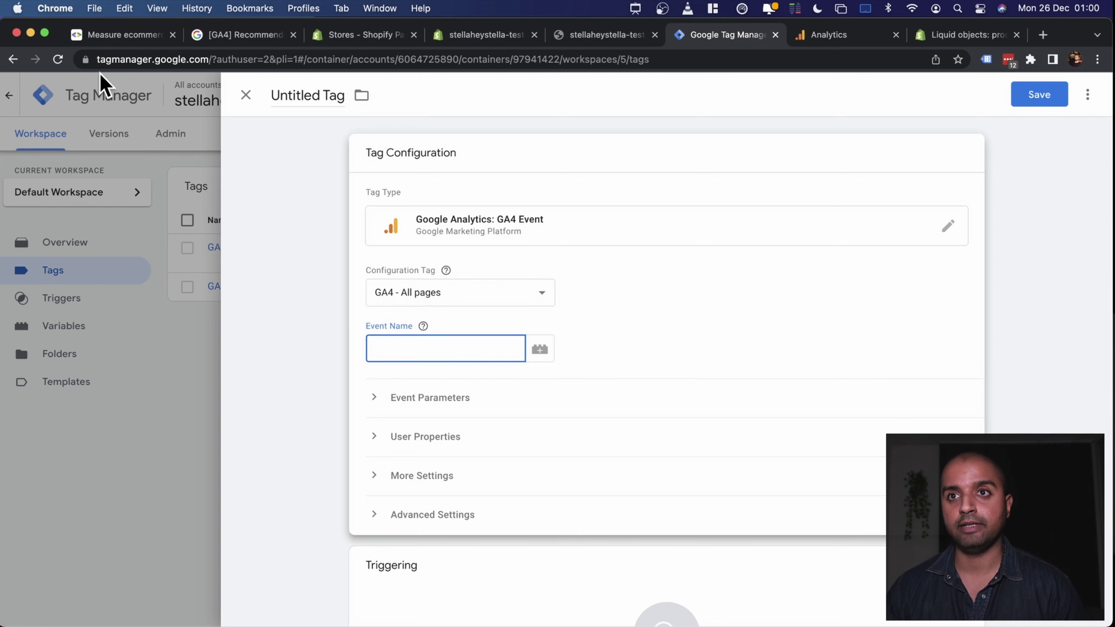
{"action": "left_click", "coordinate": [111, 36]}
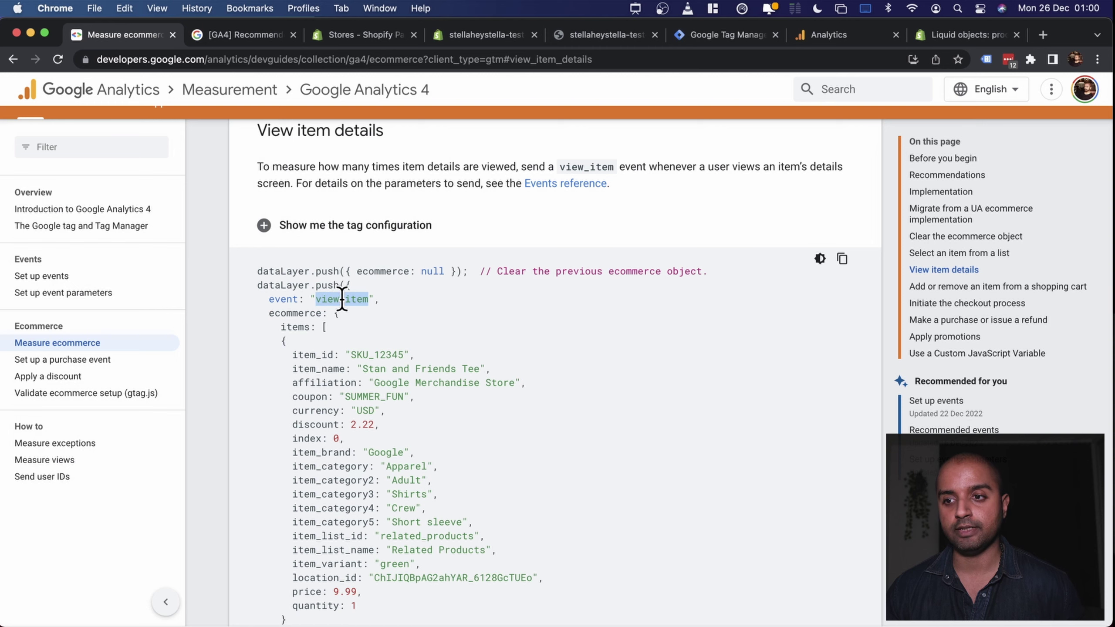
{"action": "left_click", "coordinate": [722, 35]}
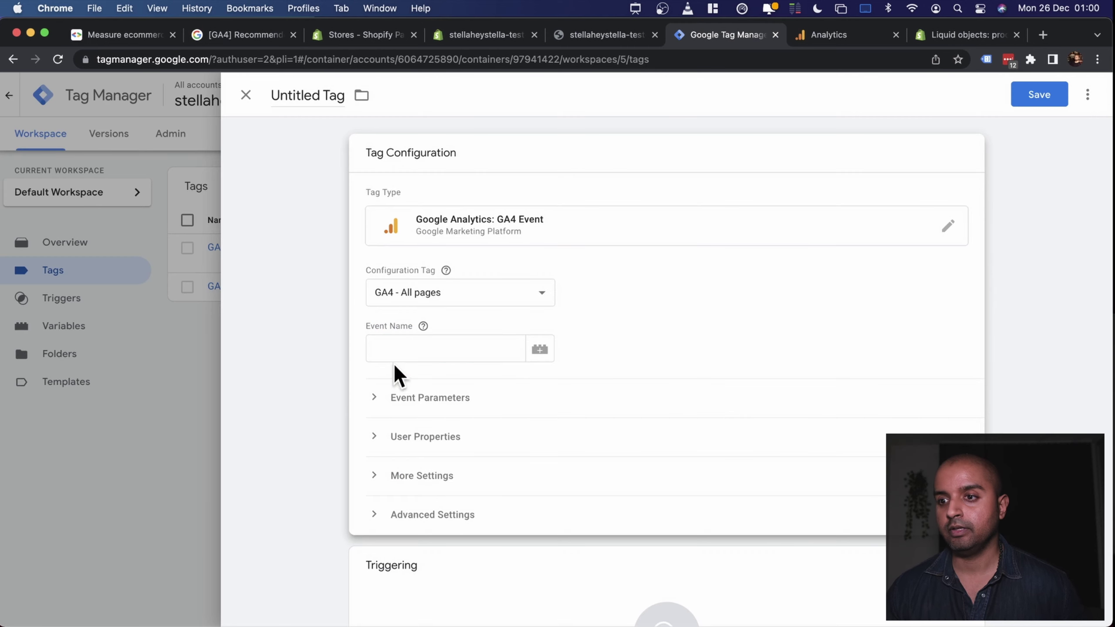
{"action": "left_click", "coordinate": [411, 354]}
{"action": "type", "text": "view_item"}
- Add an event parameter named items with the value {{DLV - ecommerce.items}} to the GA4 event tag
{"action": "left_click", "coordinate": [420, 400]}
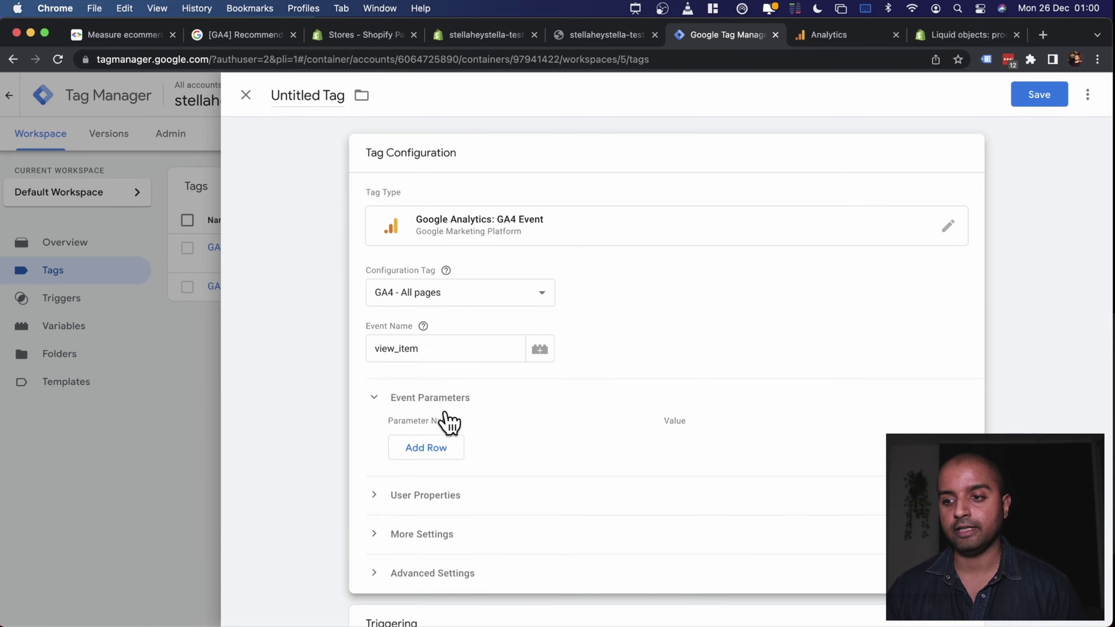
{"action": "left_click", "coordinate": [438, 453]}
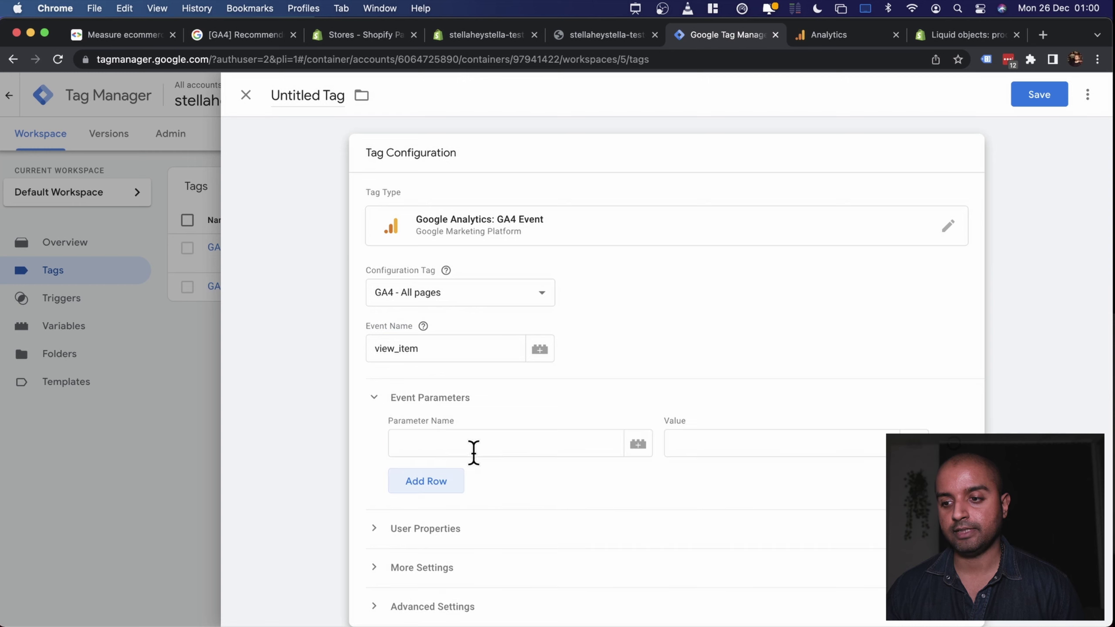
{"action": "left_click", "coordinate": [722, 441]}
{"action": "type", "text": "{{"}
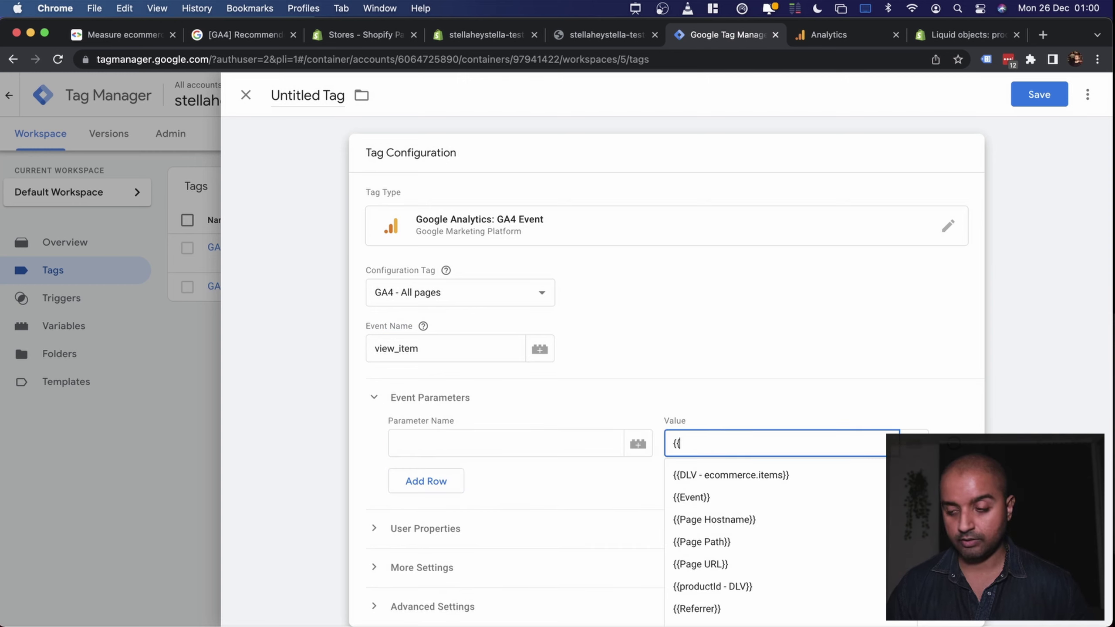
{"action": "key", "text": "Down"}
{"action": "key", "text": "Return"}
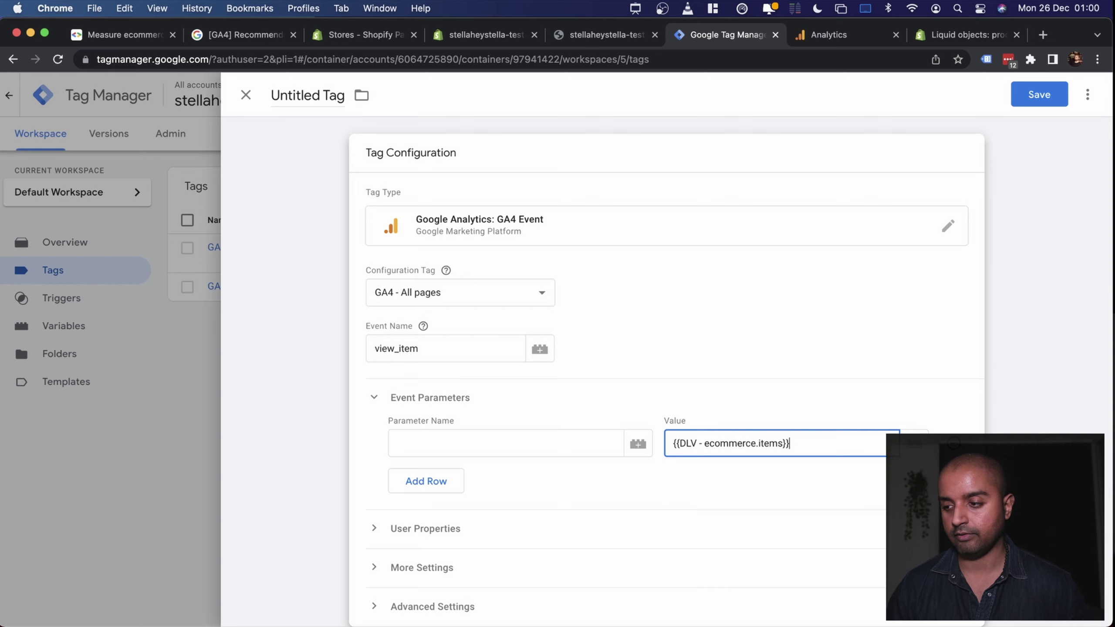
{"action": "left_click", "coordinate": [452, 439]}
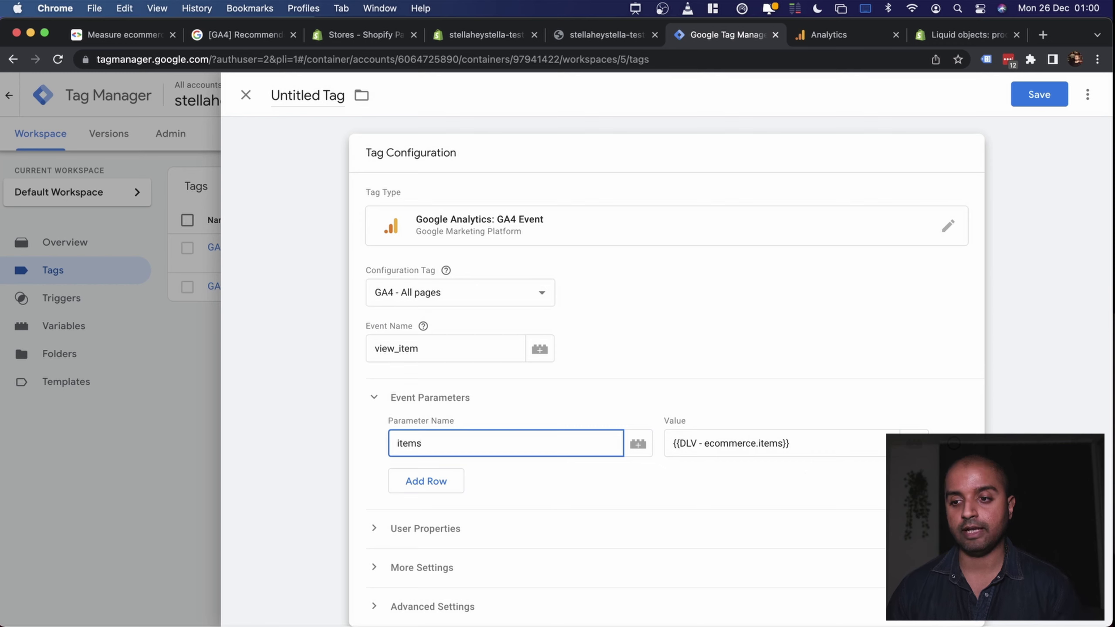
- Review the items parameter's ecommerce.items value and compare it with the purchase and view item samples in the Google Analytics guide
{"action": "double_click", "coordinate": [770, 443]}
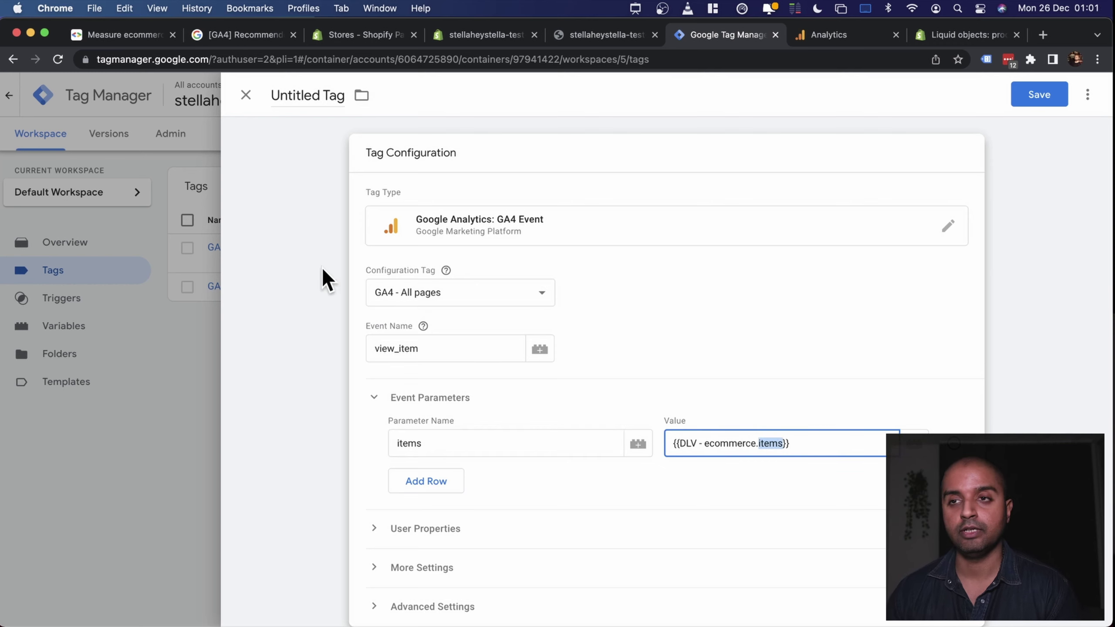
{"action": "double_click", "coordinate": [720, 444]}
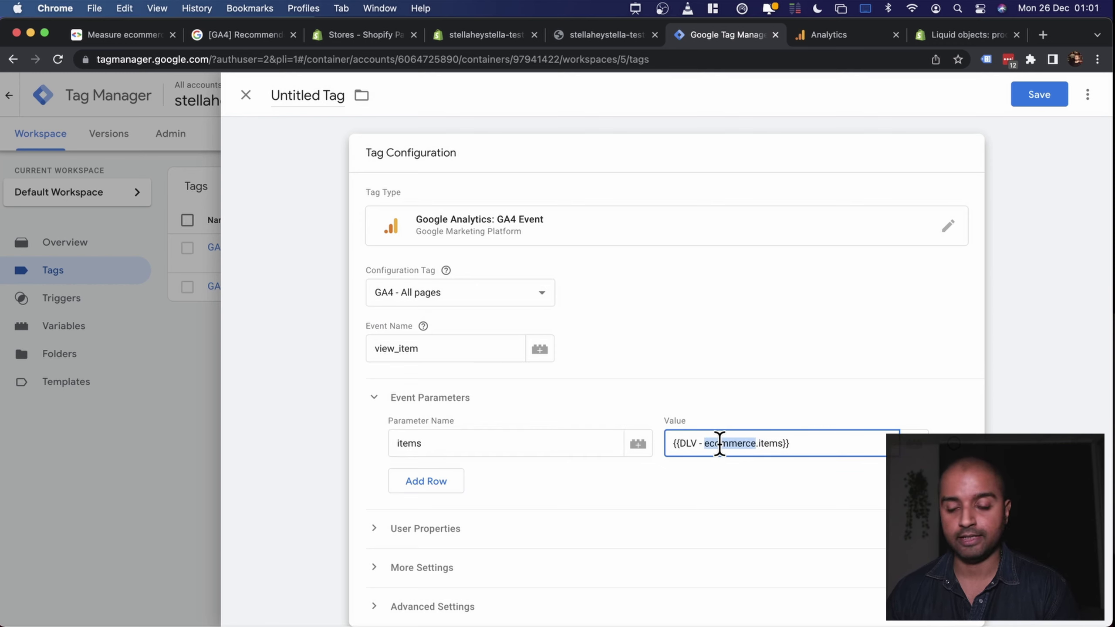
{"action": "double_click", "coordinate": [779, 443]}
{"action": "left_click", "coordinate": [116, 35]}
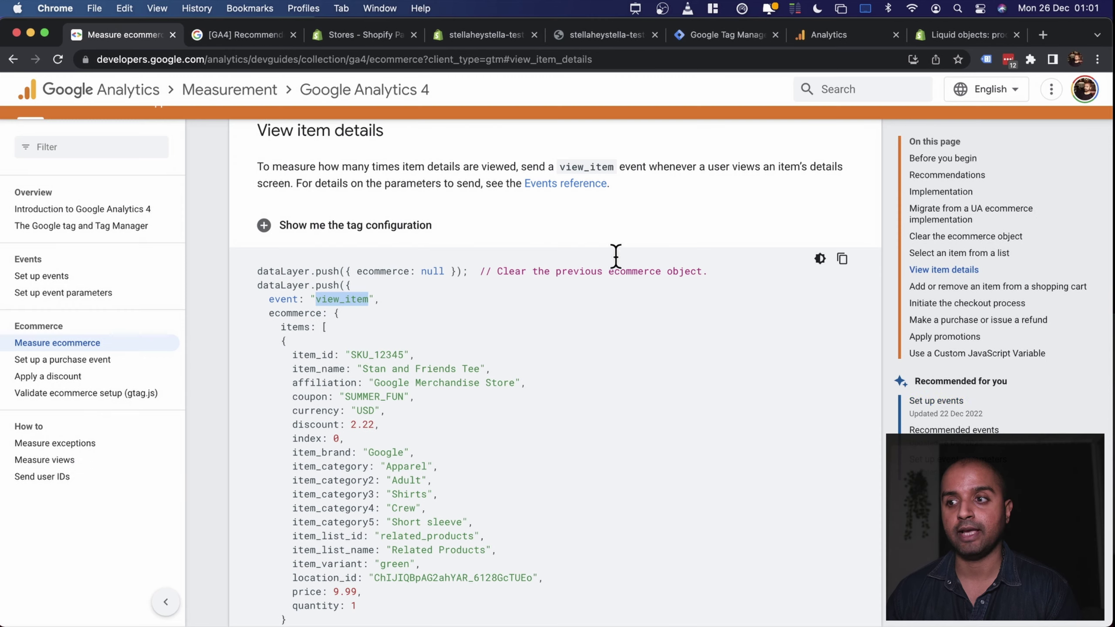
{"action": "left_click", "coordinate": [944, 318]}
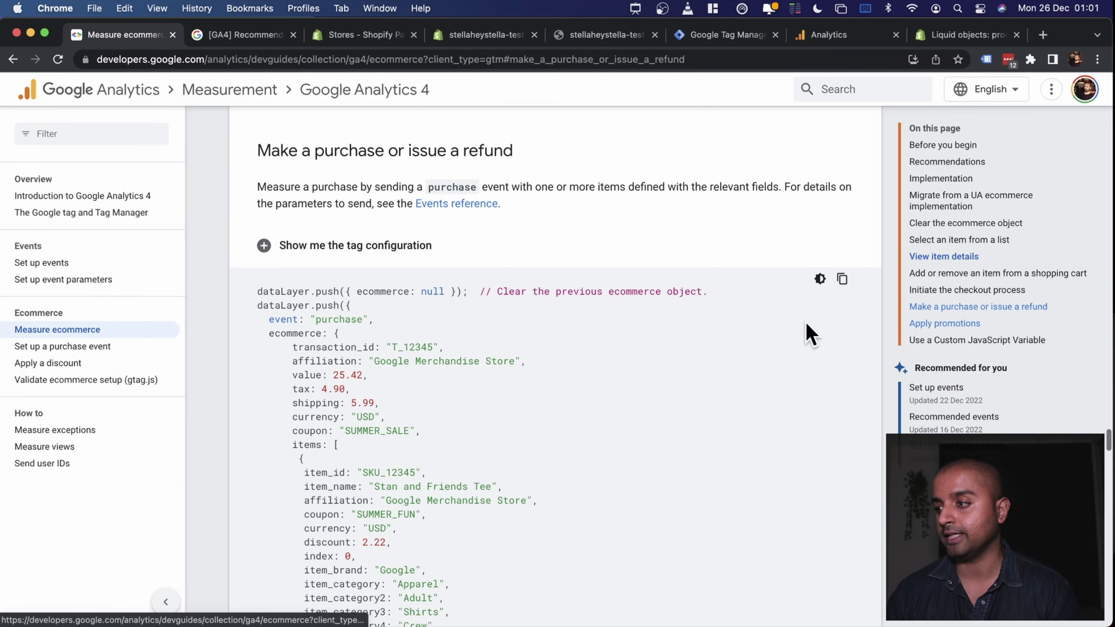
{"action": "double_click", "coordinate": [339, 345]}
{"action": "double_click", "coordinate": [328, 360]}
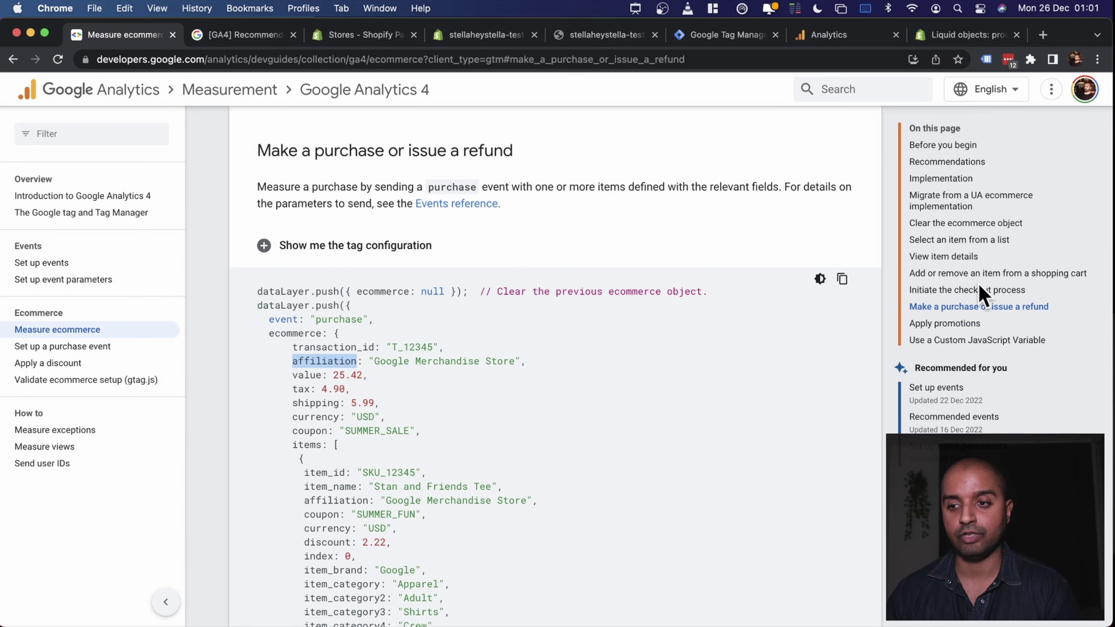
{"action": "left_click", "coordinate": [961, 257]}
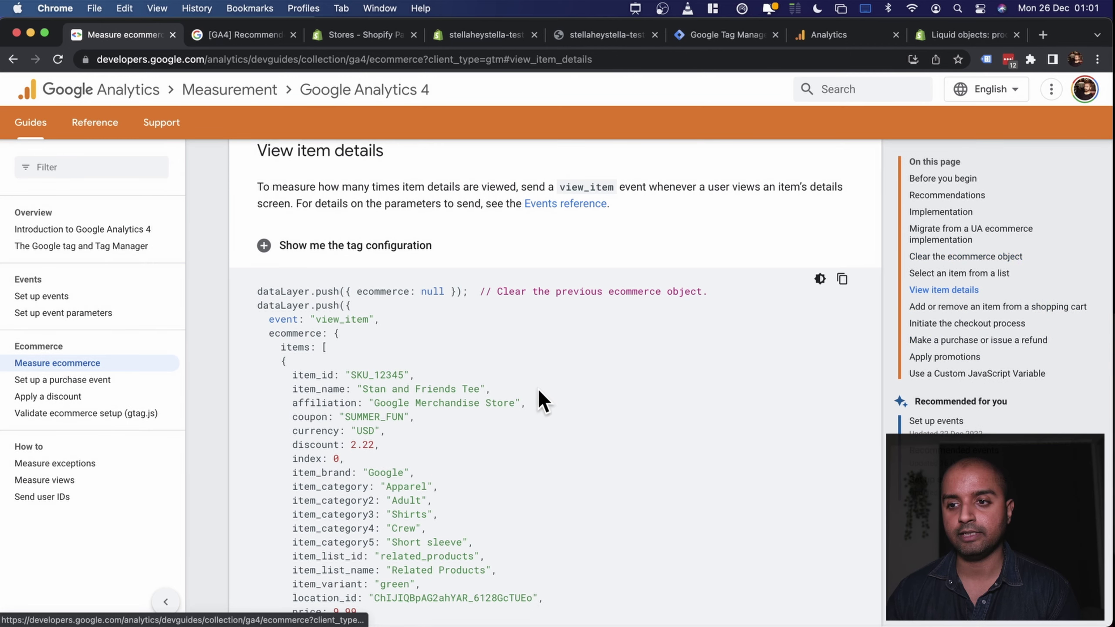
- Back in Google Tag Manager, add a new firing trigger of type Custom Event to the tag
{"action": "left_click", "coordinate": [702, 40]}
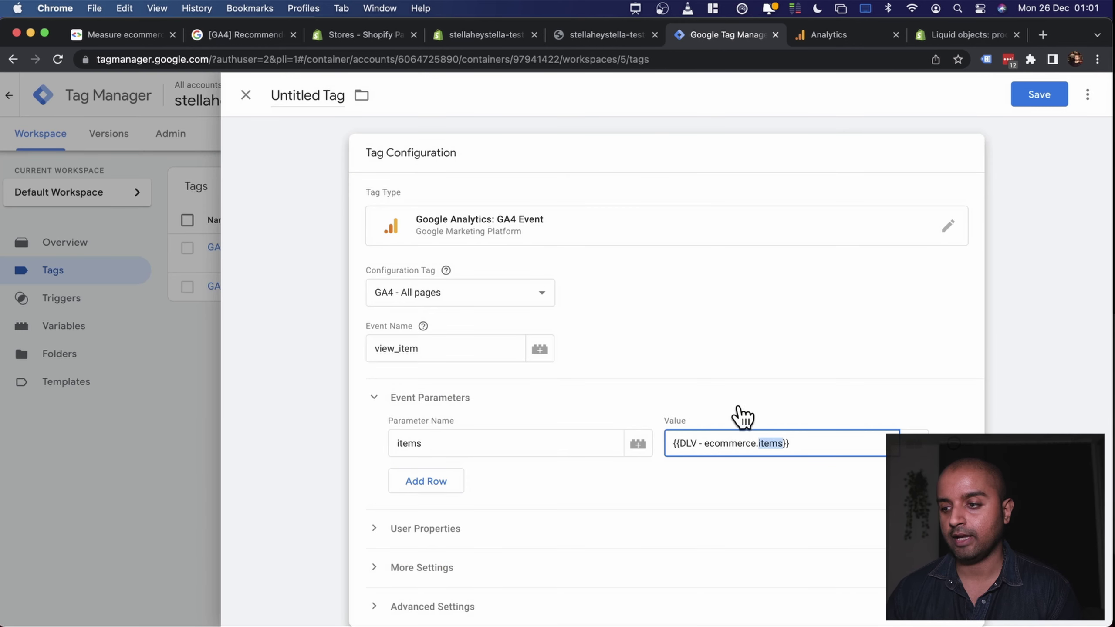
{"action": "scroll", "coordinate": [319, 448], "scroll_direction": "down", "scroll_amount": 5}
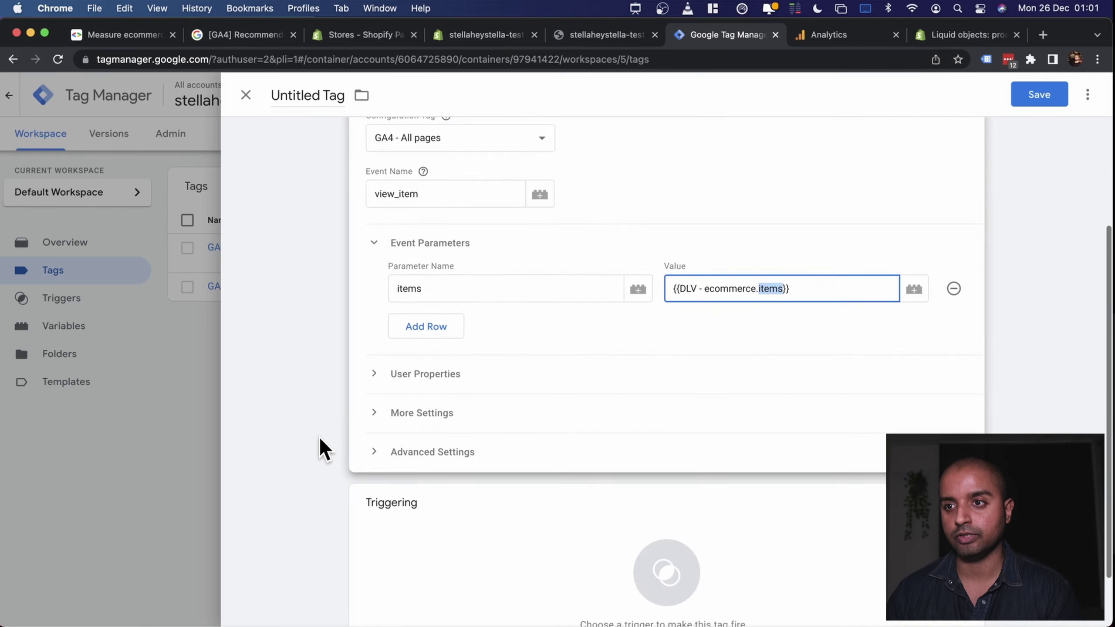
{"action": "left_click", "coordinate": [457, 487]}
{"action": "left_click", "coordinate": [457, 487]}
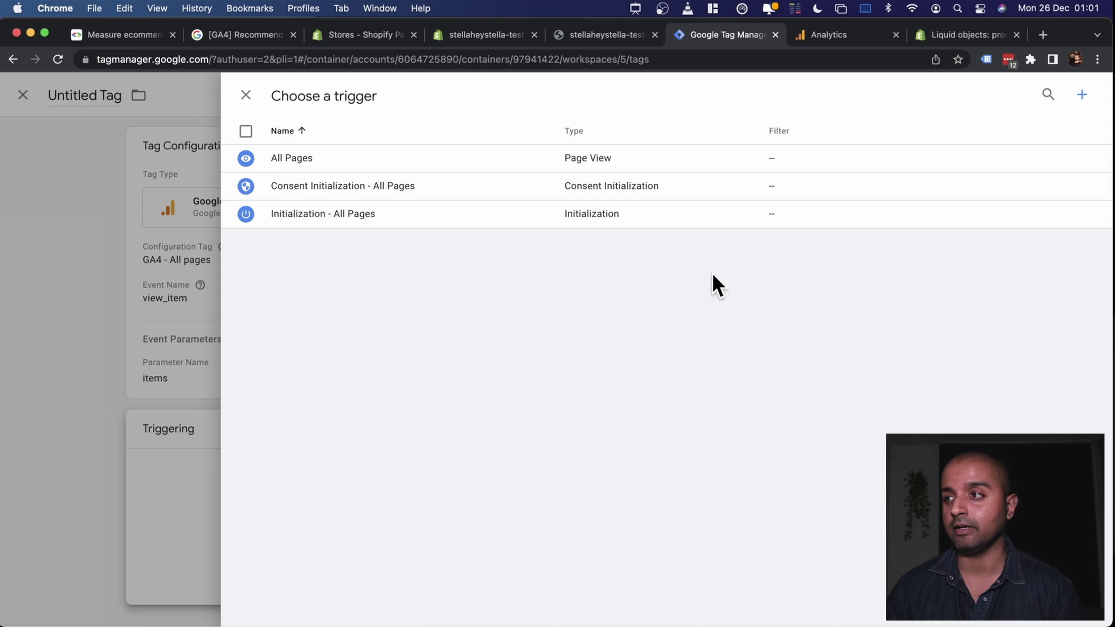
{"action": "left_click", "coordinate": [1079, 98]}
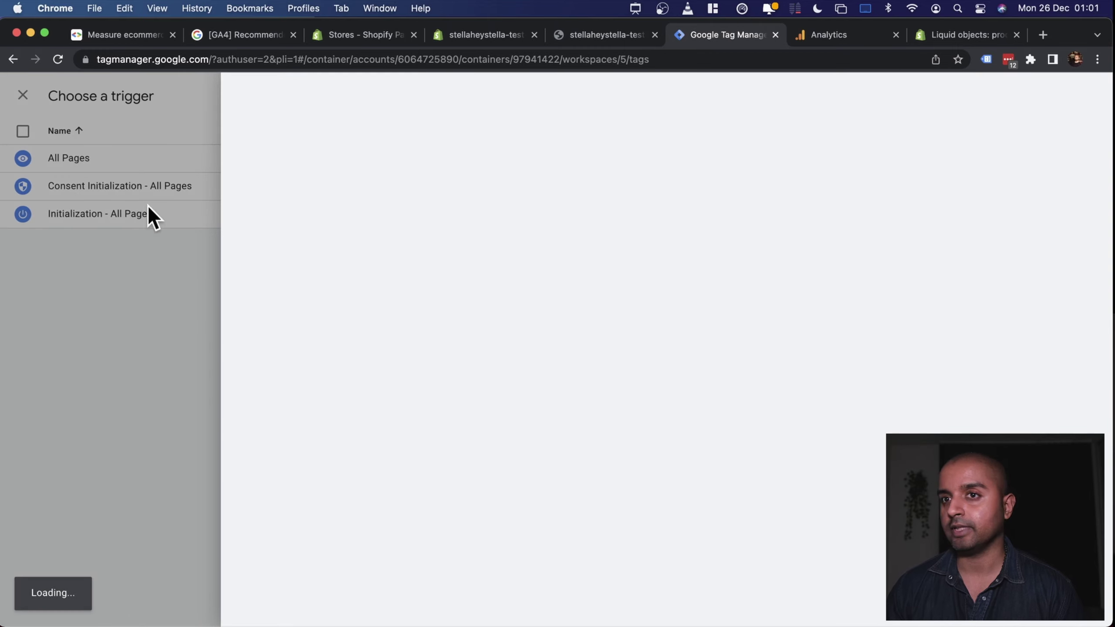
{"action": "left_click", "coordinate": [607, 220]}
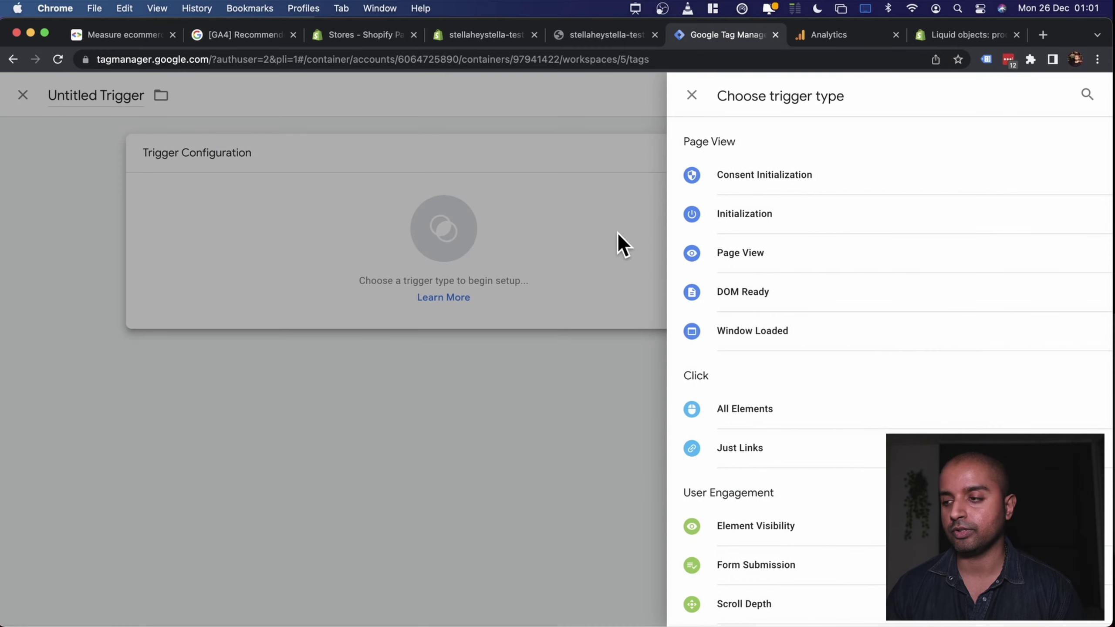
{"action": "scroll", "coordinate": [782, 366], "scroll_direction": "down", "scroll_amount": 3}
{"action": "scroll", "coordinate": [783, 365], "scroll_direction": "up", "scroll_amount": 3}
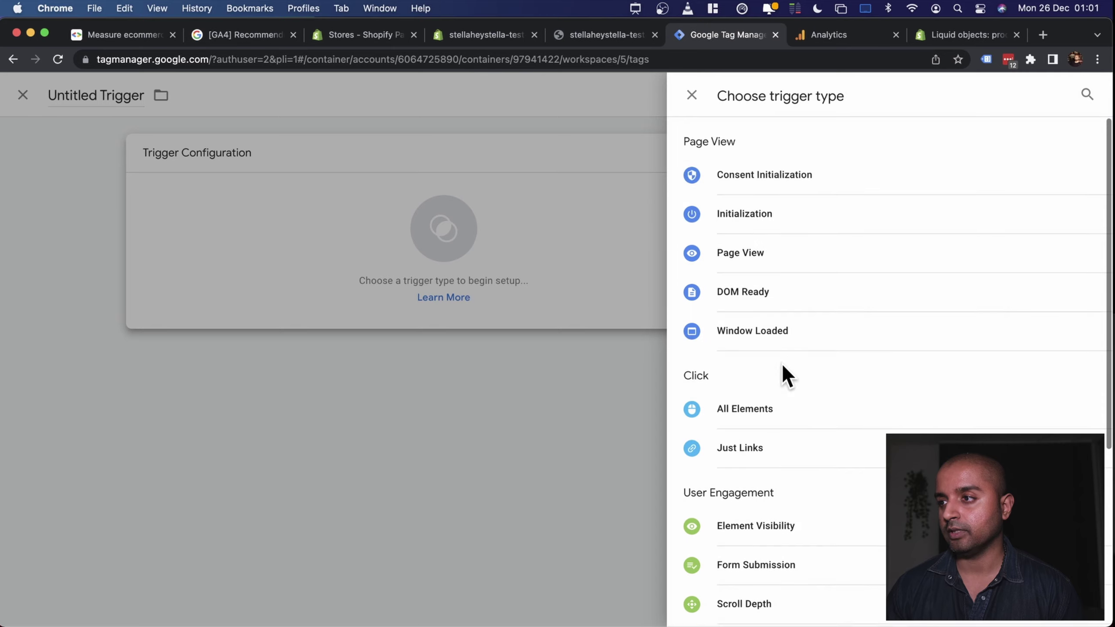
{"action": "scroll", "coordinate": [783, 366], "scroll_direction": "down", "scroll_amount": 5}
{"action": "scroll", "coordinate": [781, 368], "scroll_direction": "down", "scroll_amount": 2}
{"action": "left_click", "coordinate": [767, 449]}
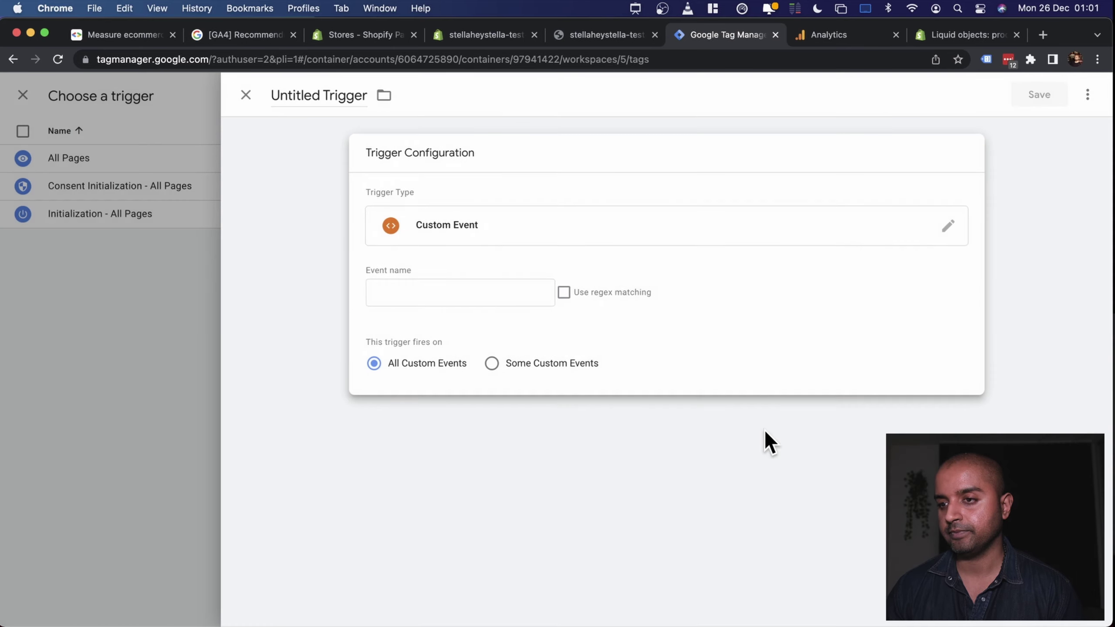
- Check the event name in the store console's dataLayer push and set the trigger's event name to view_item
{"action": "left_click", "coordinate": [402, 297]}
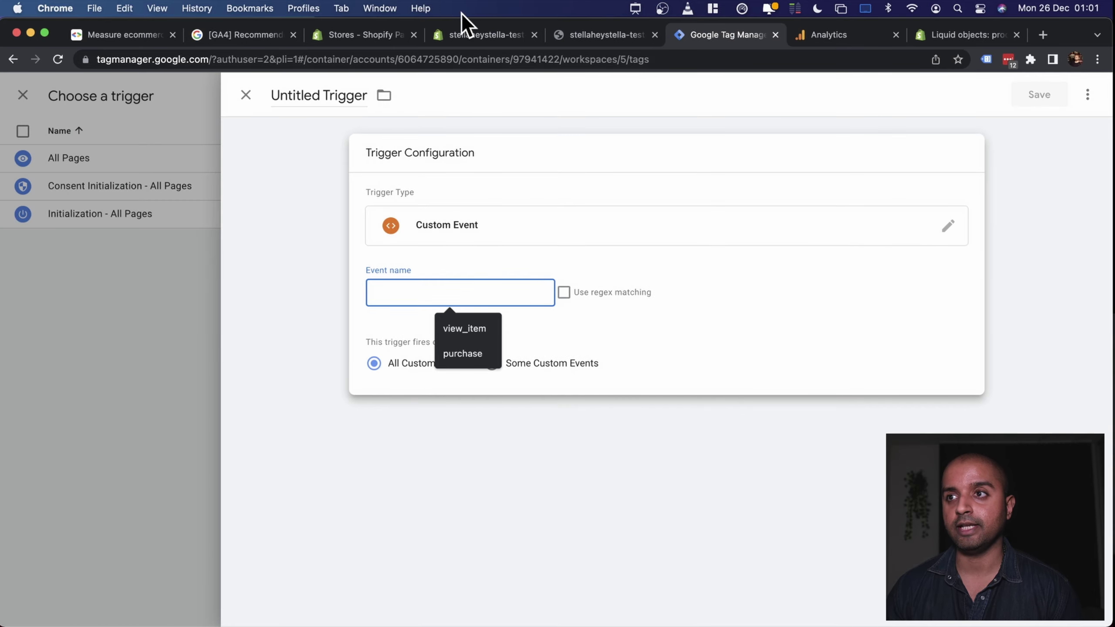
{"action": "left_click", "coordinate": [610, 39]}
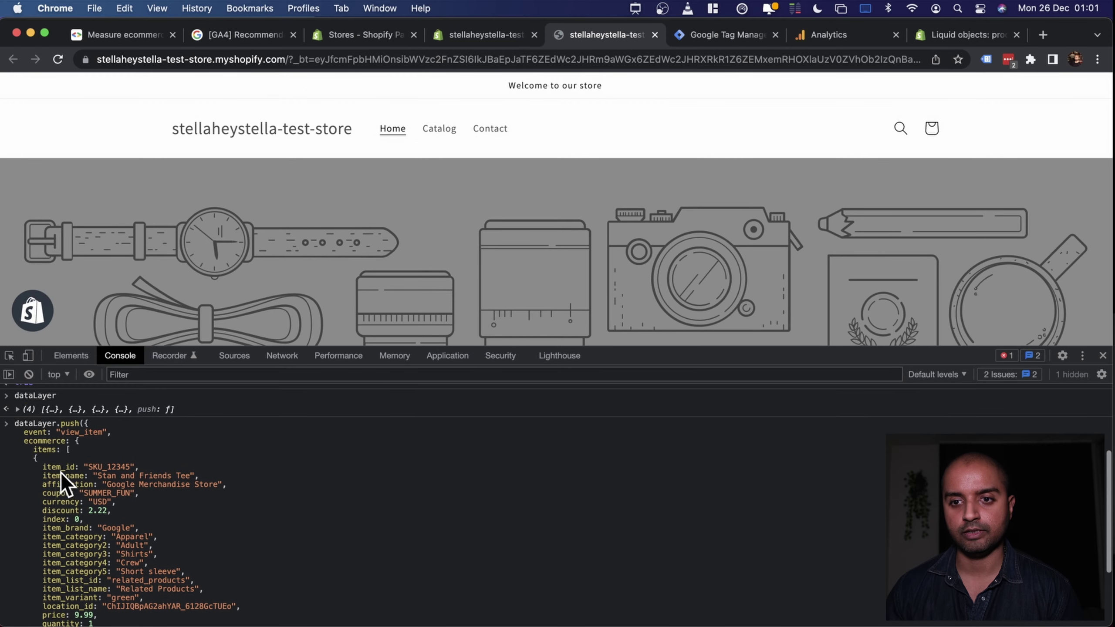
{"action": "left_click", "coordinate": [82, 433]}
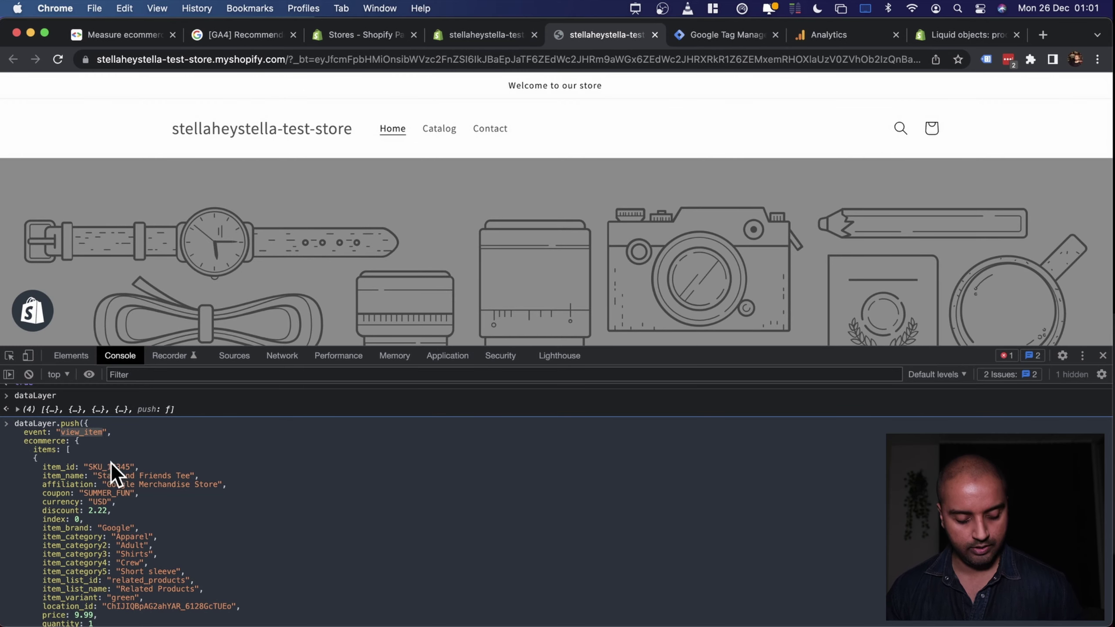
{"action": "left_click", "coordinate": [679, 40]}
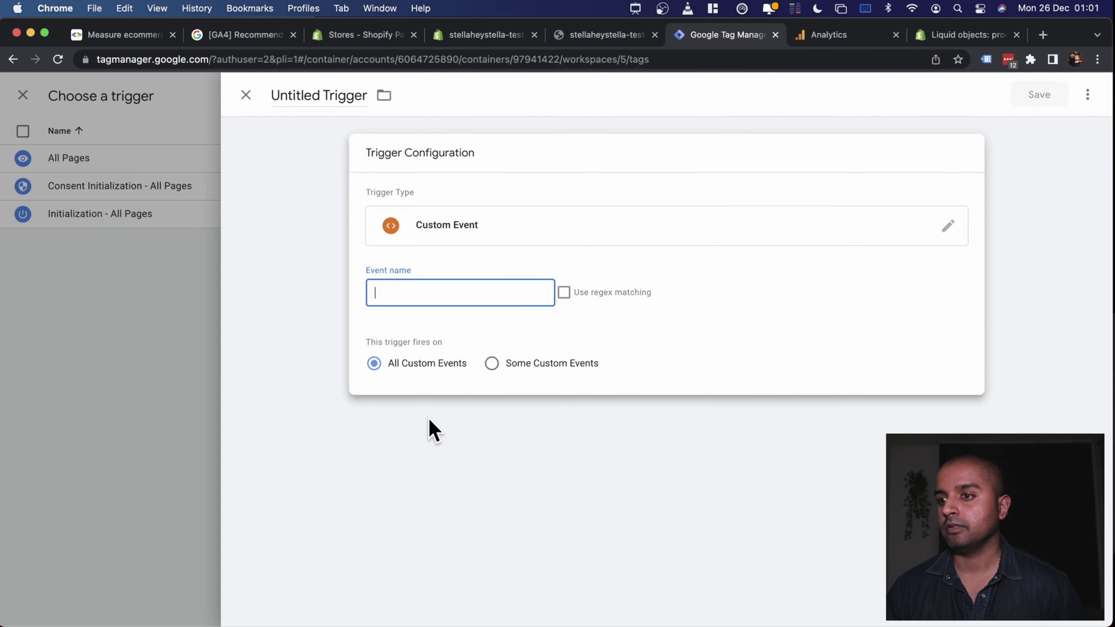
{"action": "type", "text": "view_item"}
- Name the trigger view_item and save it to the tag
{"action": "left_click", "coordinate": [320, 97]}
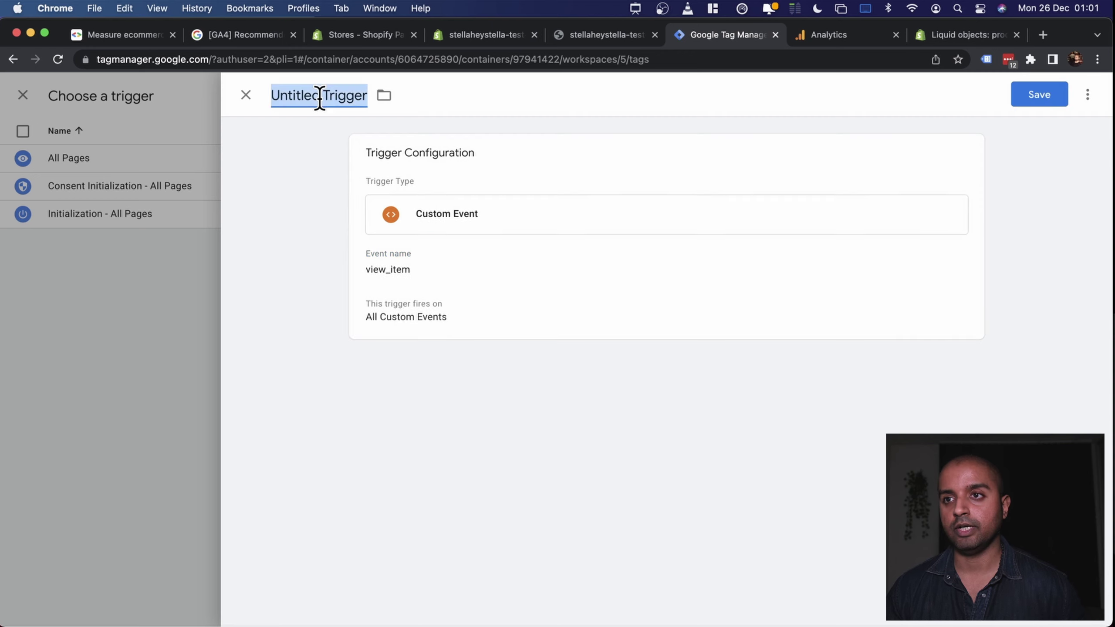
{"action": "type", "text": "view_item"}
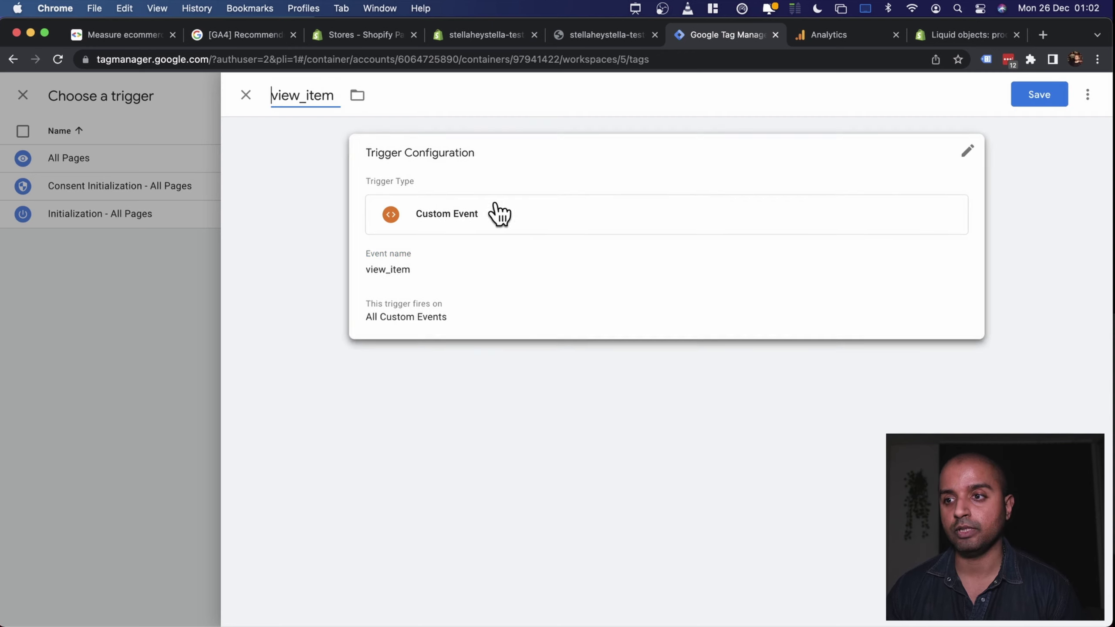
{"action": "left_click", "coordinate": [1039, 98]}
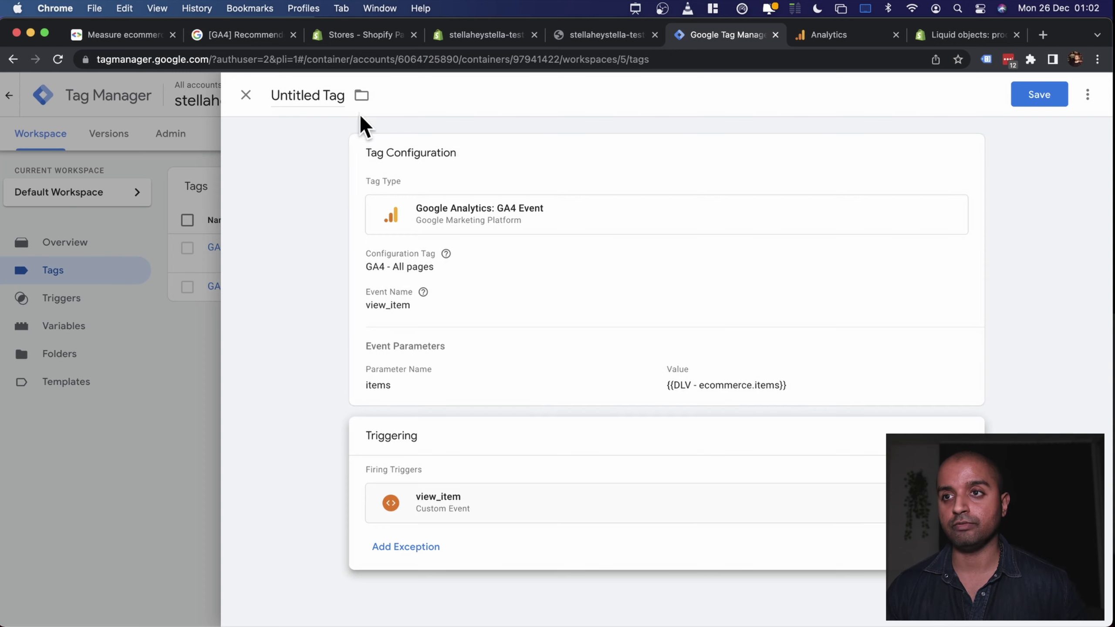
- Name the tag "GA4 - event - view_item" and save it
{"action": "left_click", "coordinate": [321, 97]}
{"action": "type", "text": "GA4 - event - view_item"}
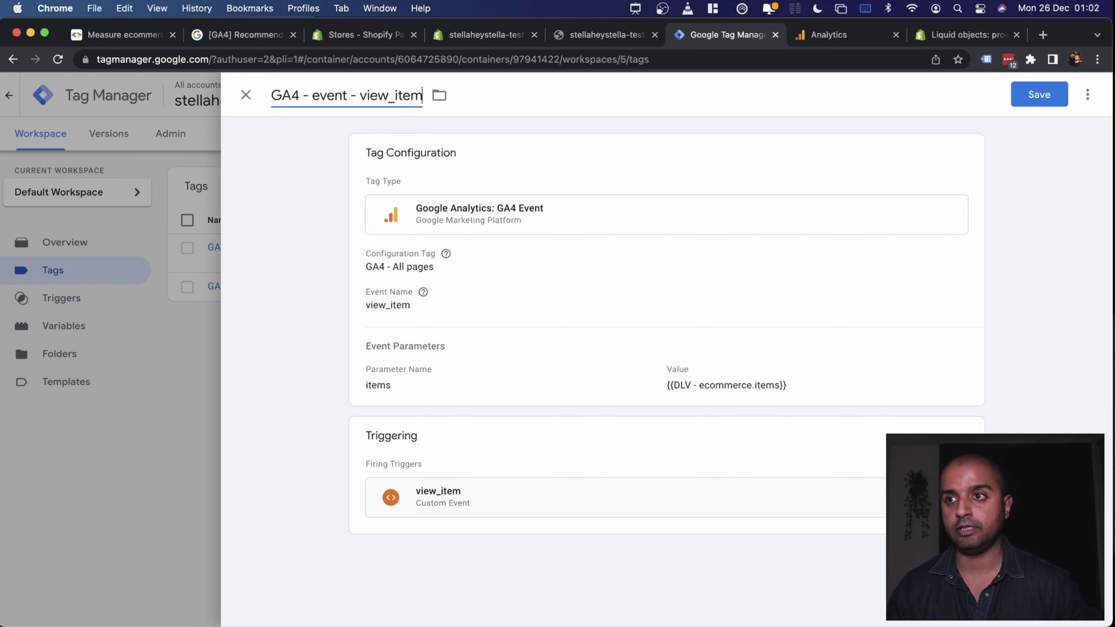
{"action": "left_click", "coordinate": [1035, 99]}
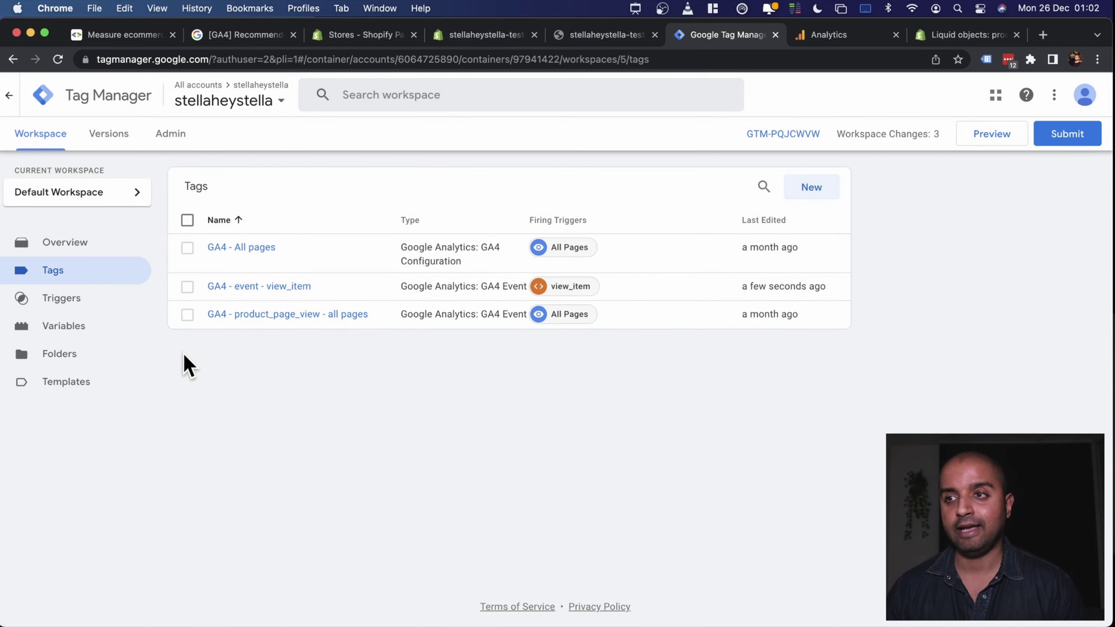
- Preview the container by connecting Tag Assistant to the test store, and open DebugView in Google Analytics
{"action": "left_click", "coordinate": [993, 133]}
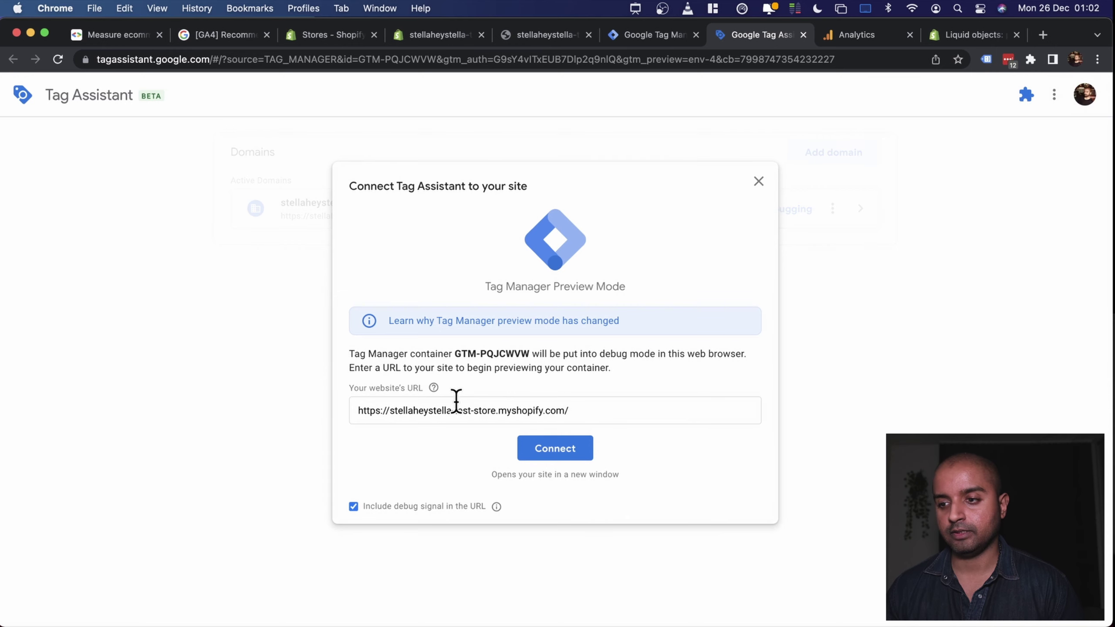
{"action": "left_click", "coordinate": [563, 453]}
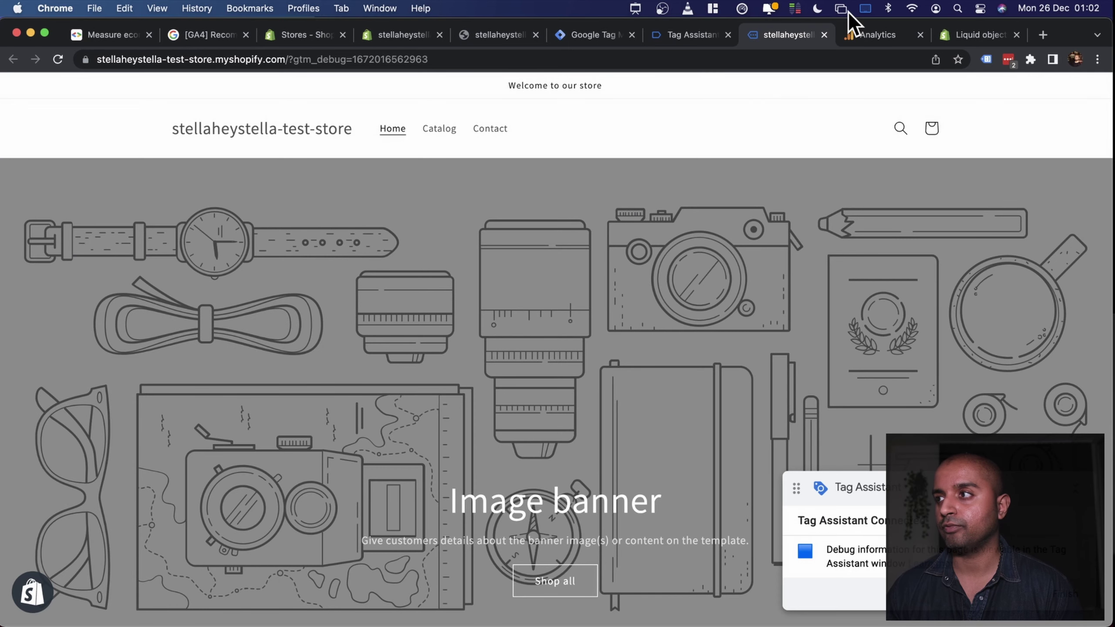
{"action": "left_click", "coordinate": [868, 35]}
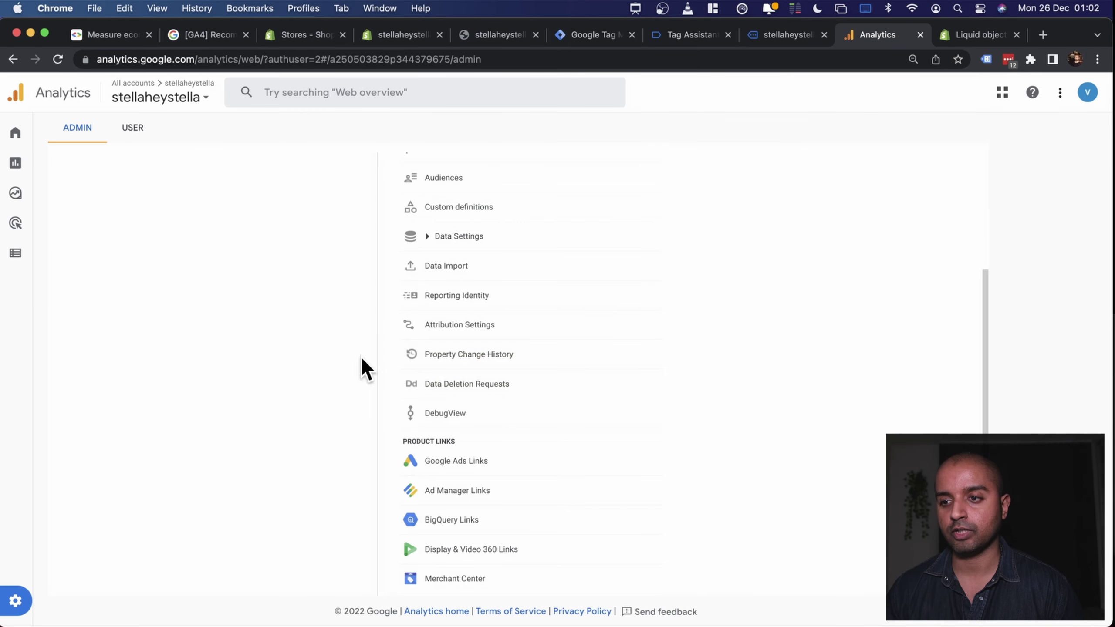
{"action": "scroll", "coordinate": [502, 336], "scroll_direction": "down", "scroll_amount": 5}
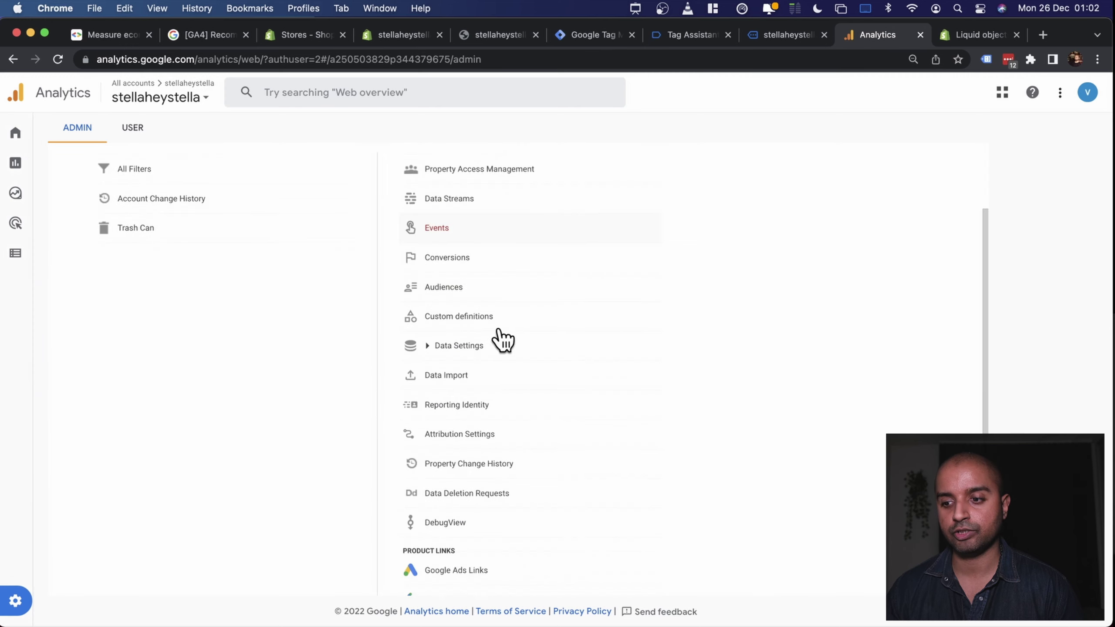
{"action": "left_click", "coordinate": [454, 395]}
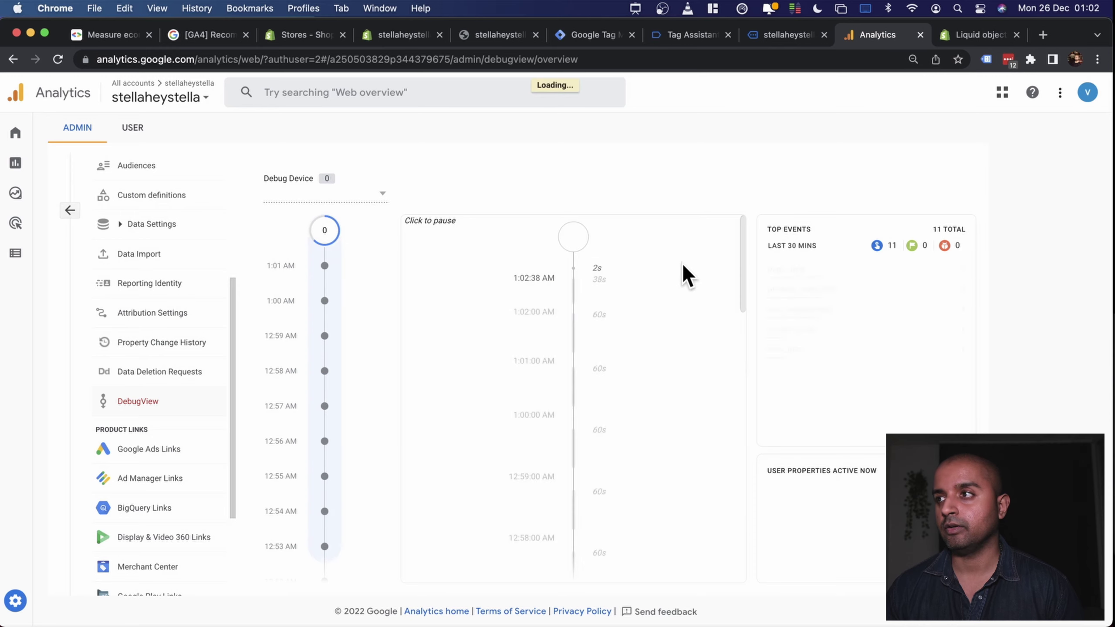
- Switch to the connected test store page and open the browser's Developer Tools on it
{"action": "left_click", "coordinate": [776, 39]}
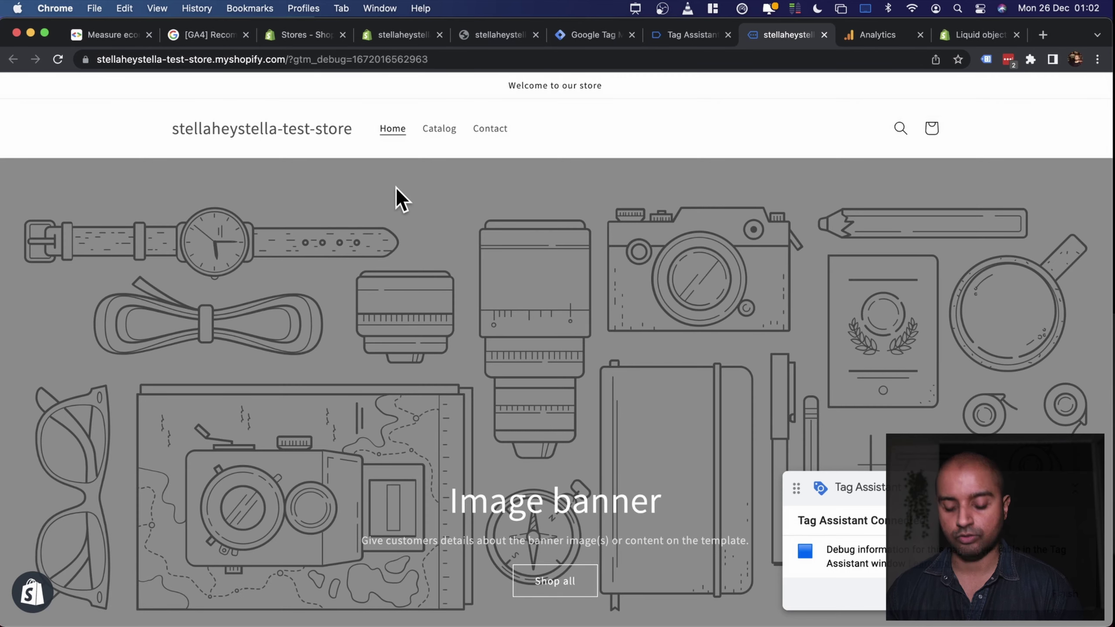
{"action": "left_click", "coordinate": [1097, 58]}
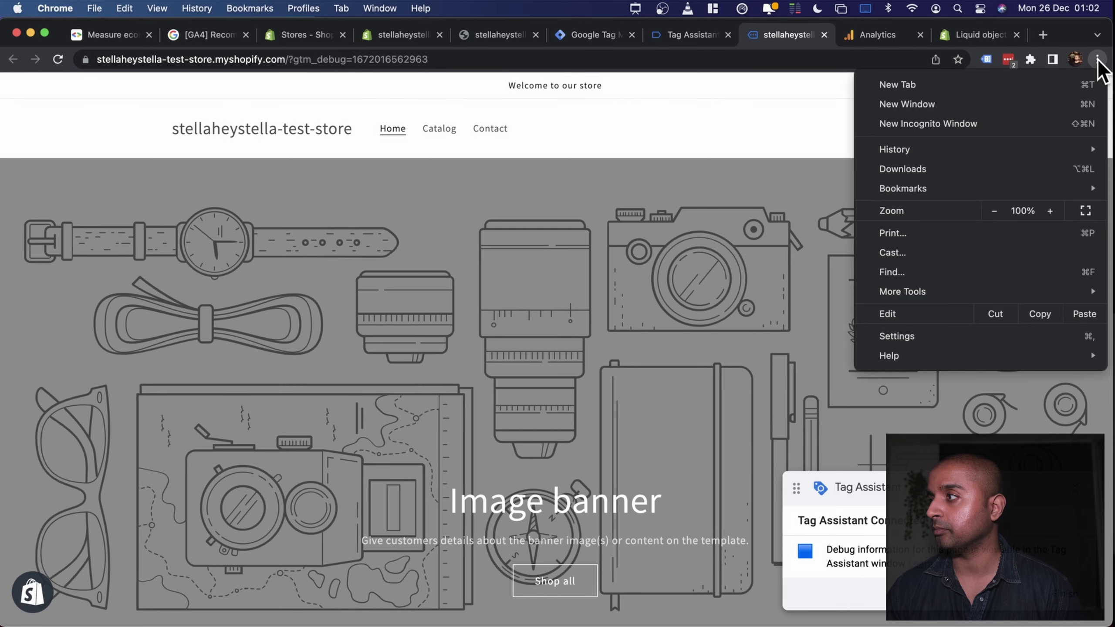
{"action": "mouse_move", "coordinate": [905, 297]}
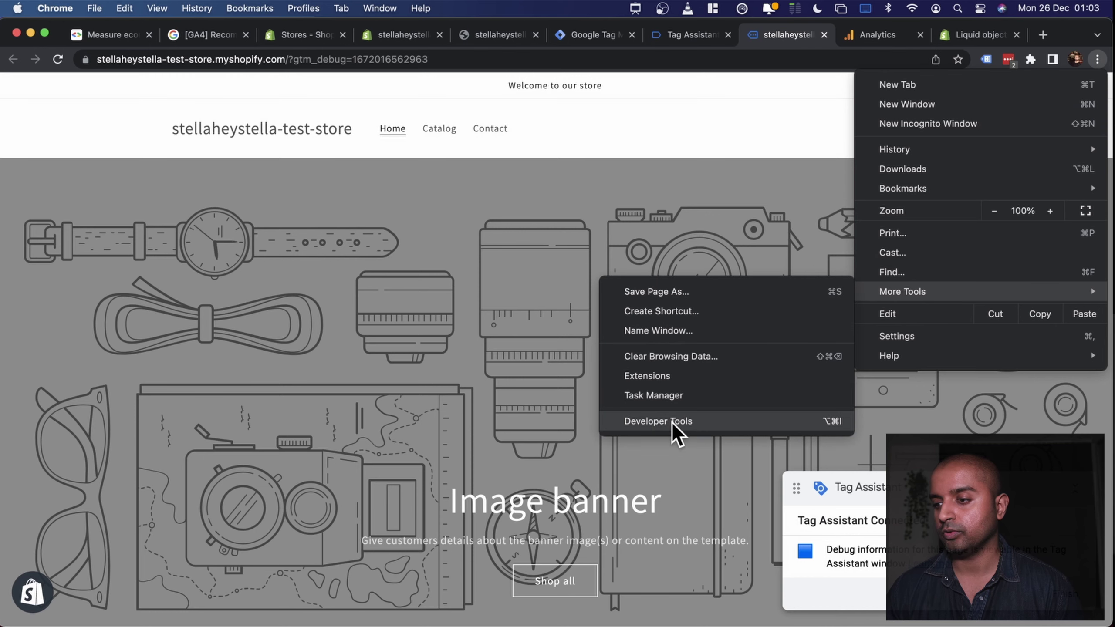
{"action": "left_click", "coordinate": [656, 419]}
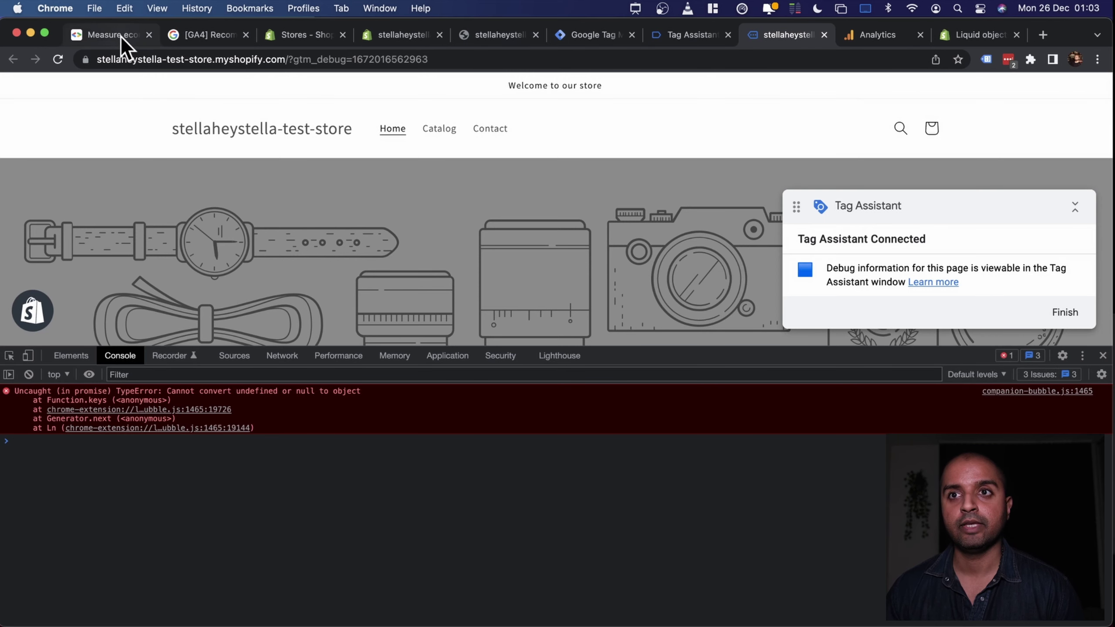
- Copy dataLayer.push({ ecommerce: null }) from the guide's view item sample and run it in the store page's console
{"action": "left_click", "coordinate": [98, 35]}
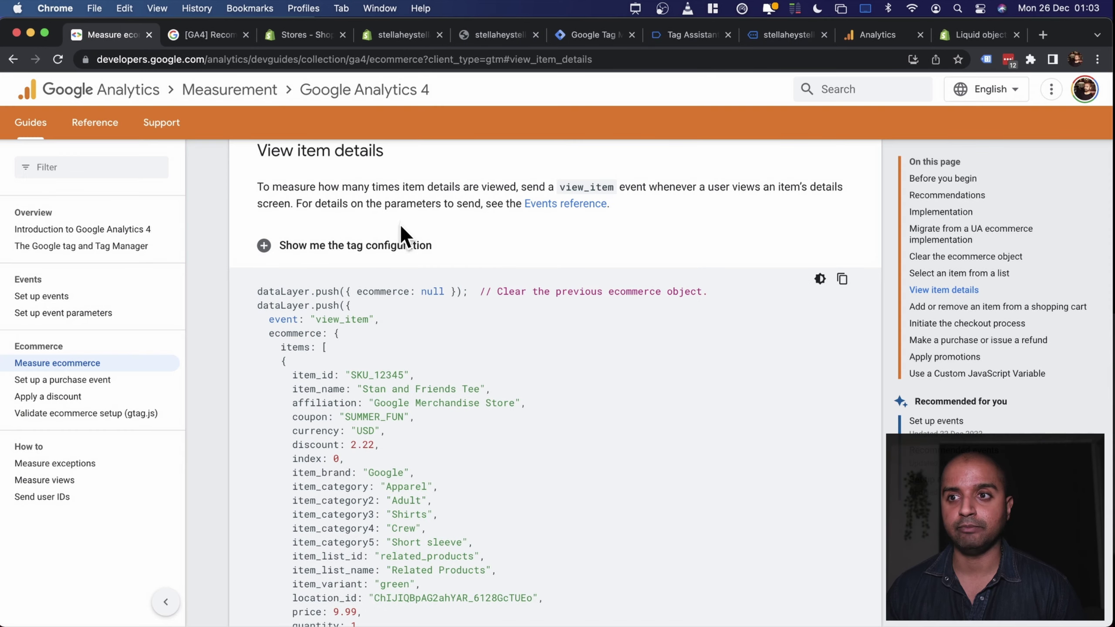
{"action": "left_click_drag", "start_coordinate": [461, 293], "coordinate": [202, 280]}
{"action": "key", "text": "super+c"}
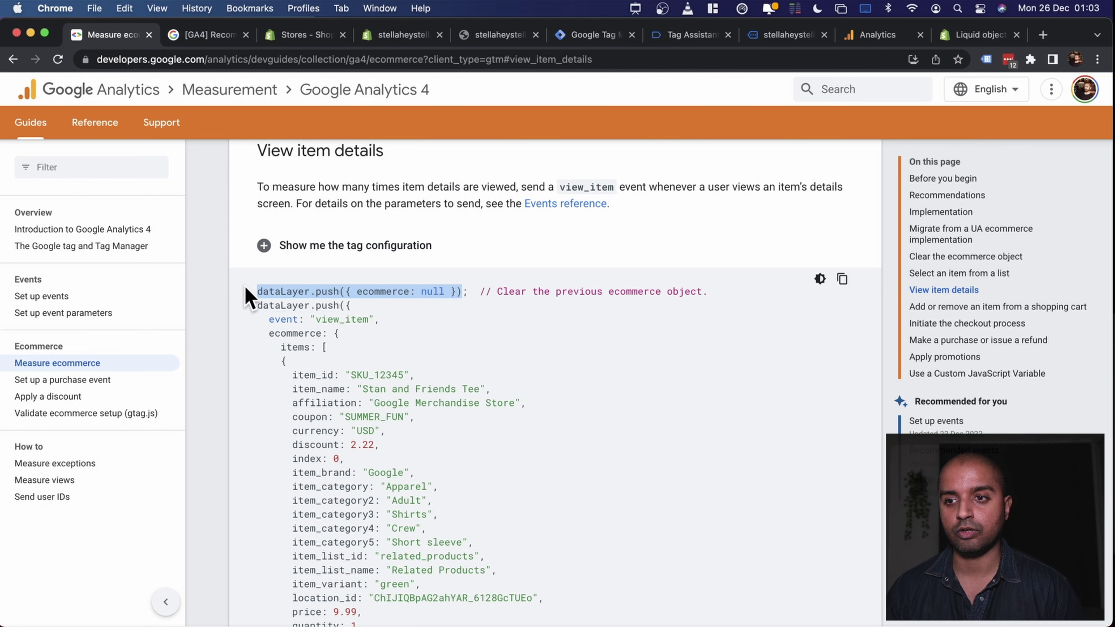
{"action": "left_click", "coordinate": [774, 35]}
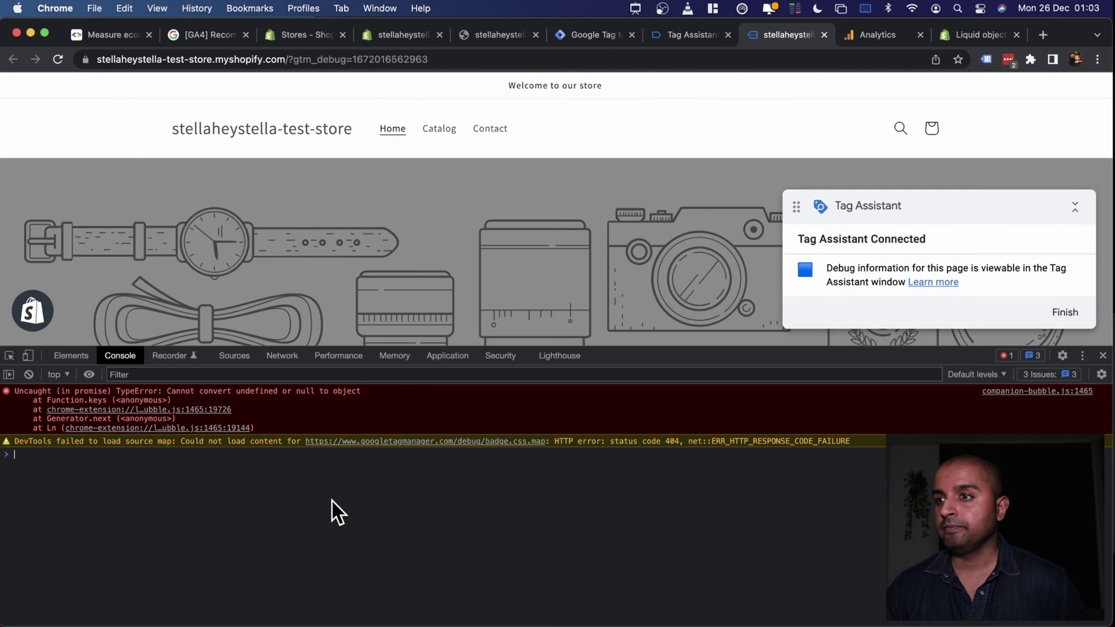
{"action": "key", "text": "super+v"}
{"action": "key", "text": "Return"}
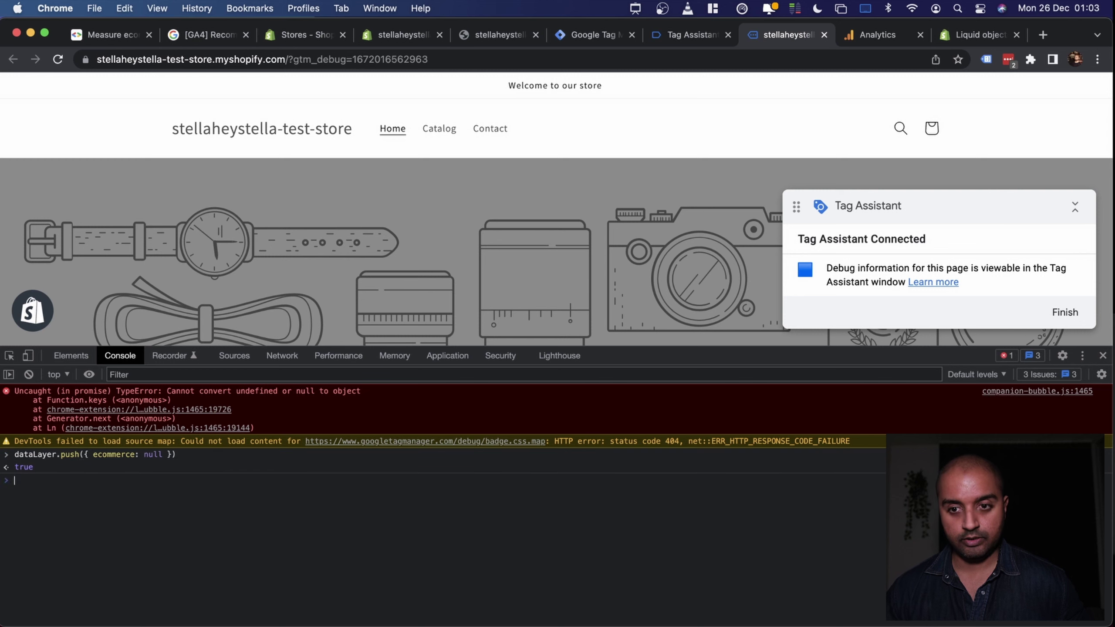
- Output dataLayer in the store page's console, and copy the view_item dataLayer.push block from the guide's view item sample
{"action": "type", "text": "datal"}
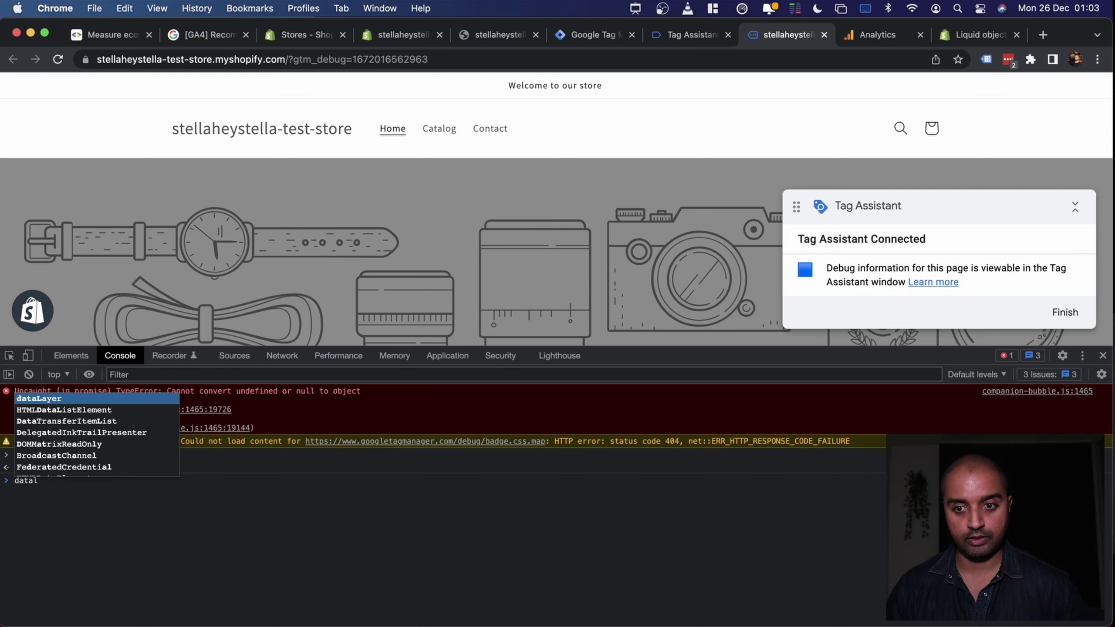
{"action": "key", "text": "Tab"}
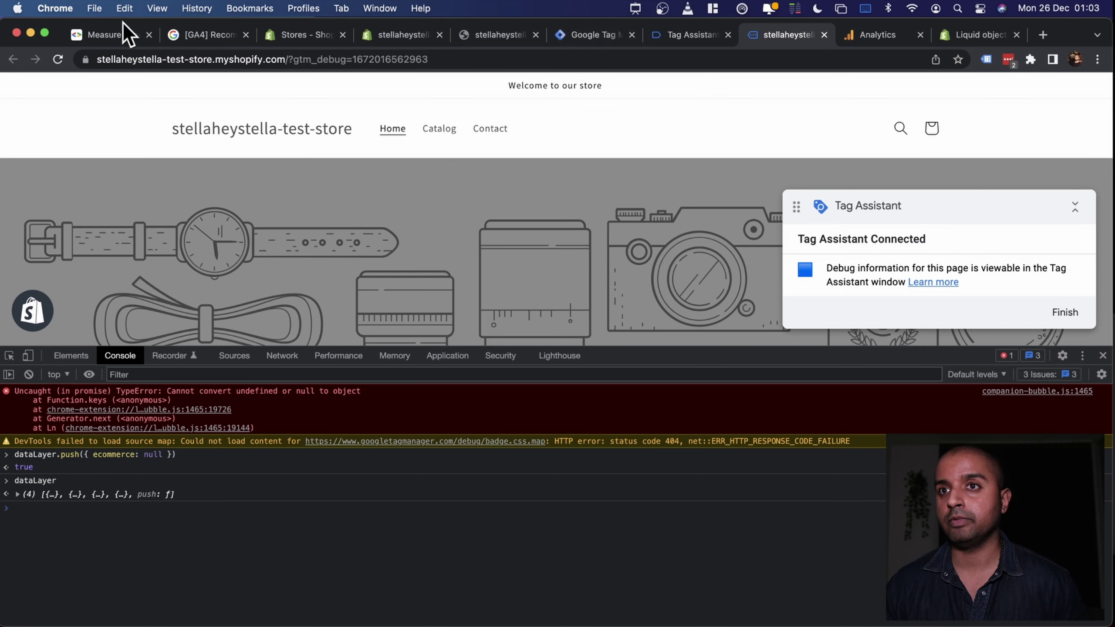
{"action": "left_click", "coordinate": [112, 36]}
{"action": "scroll", "coordinate": [331, 412], "scroll_direction": "down", "scroll_amount": 2}
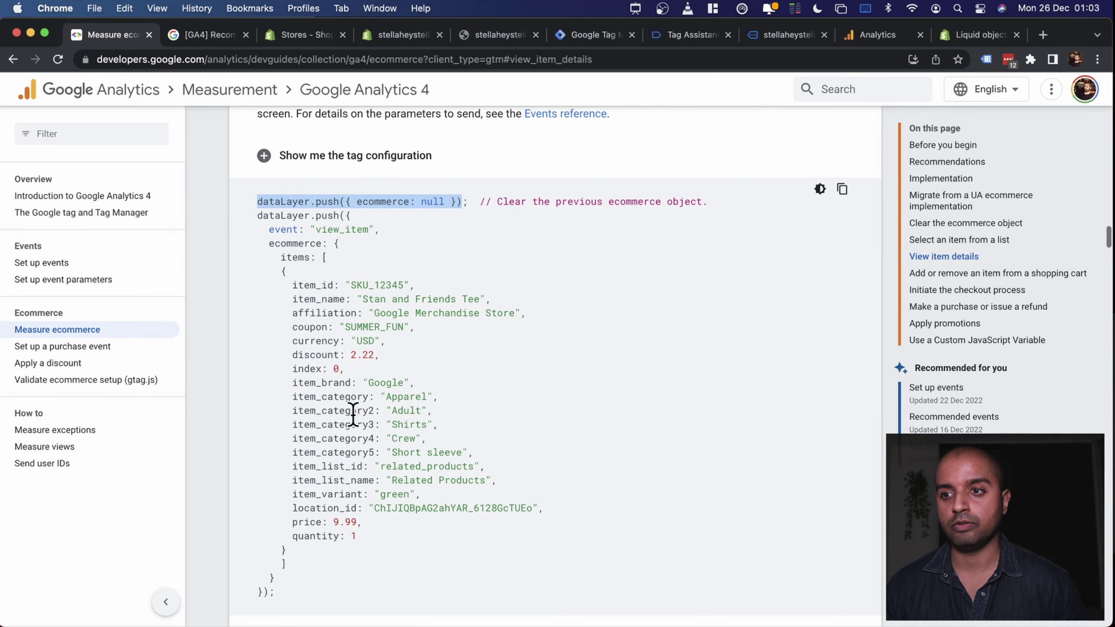
{"action": "left_click_drag", "start_coordinate": [271, 590], "coordinate": [246, 215]}
{"action": "key", "text": "super+c"}
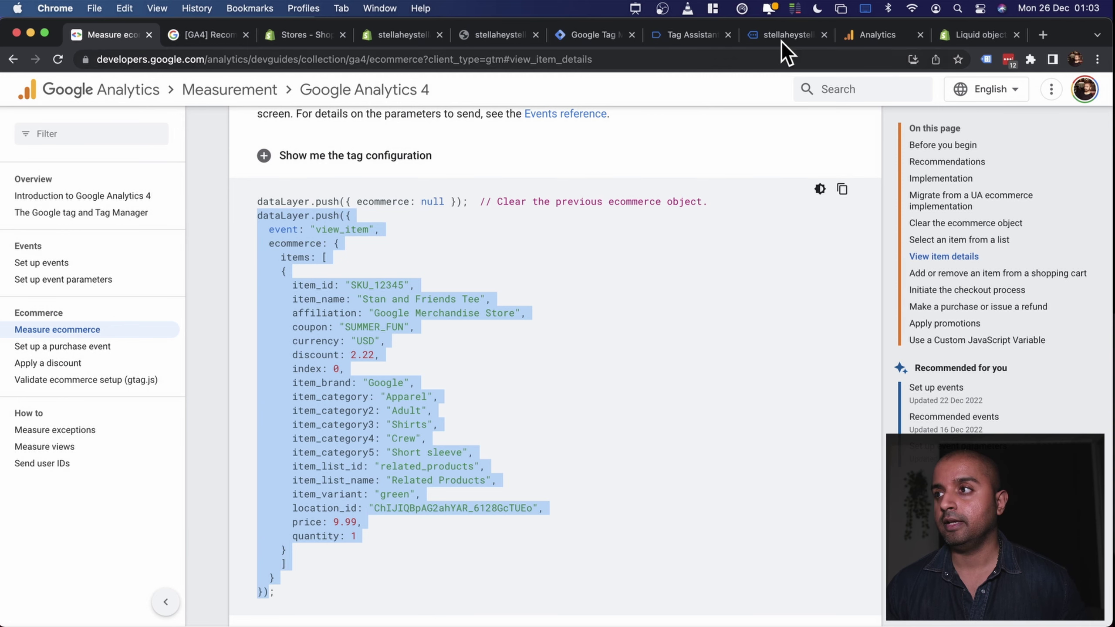
- Dismiss Tag Assistant's connection dialog, and run the copied view_item dataLayer.push block in the store page's console
{"action": "left_click", "coordinate": [768, 36]}
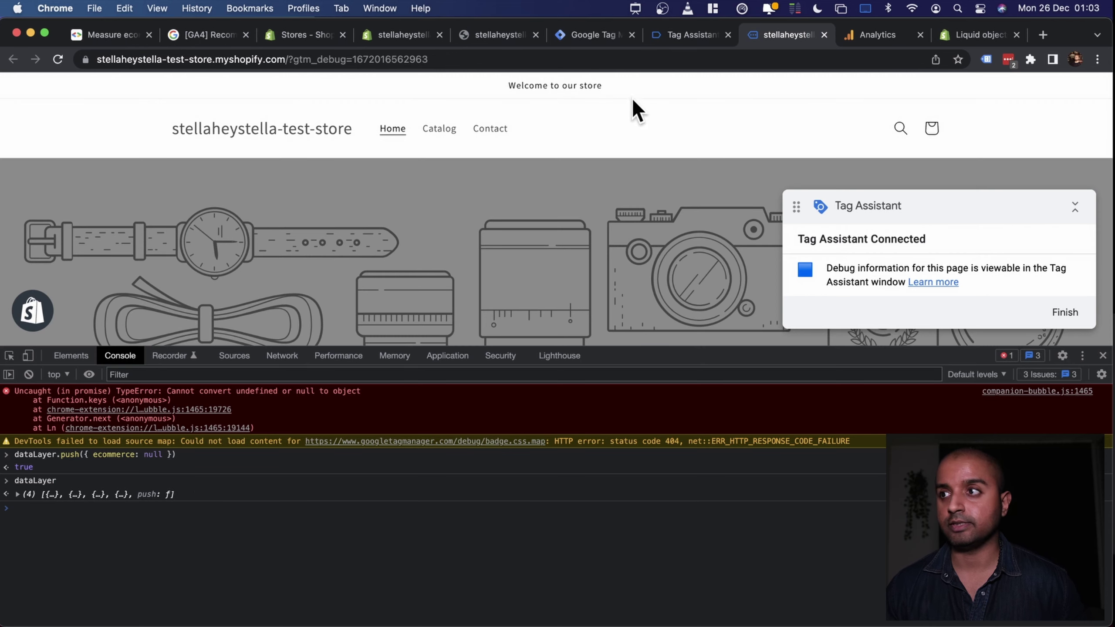
{"action": "left_click", "coordinate": [691, 35]}
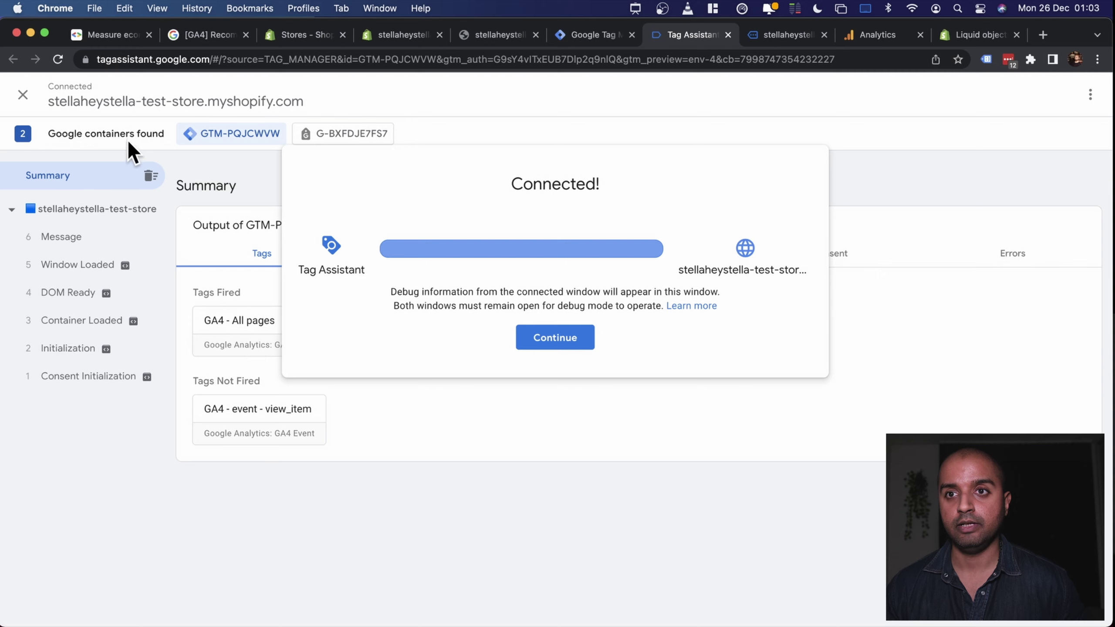
{"action": "left_click", "coordinate": [564, 340]}
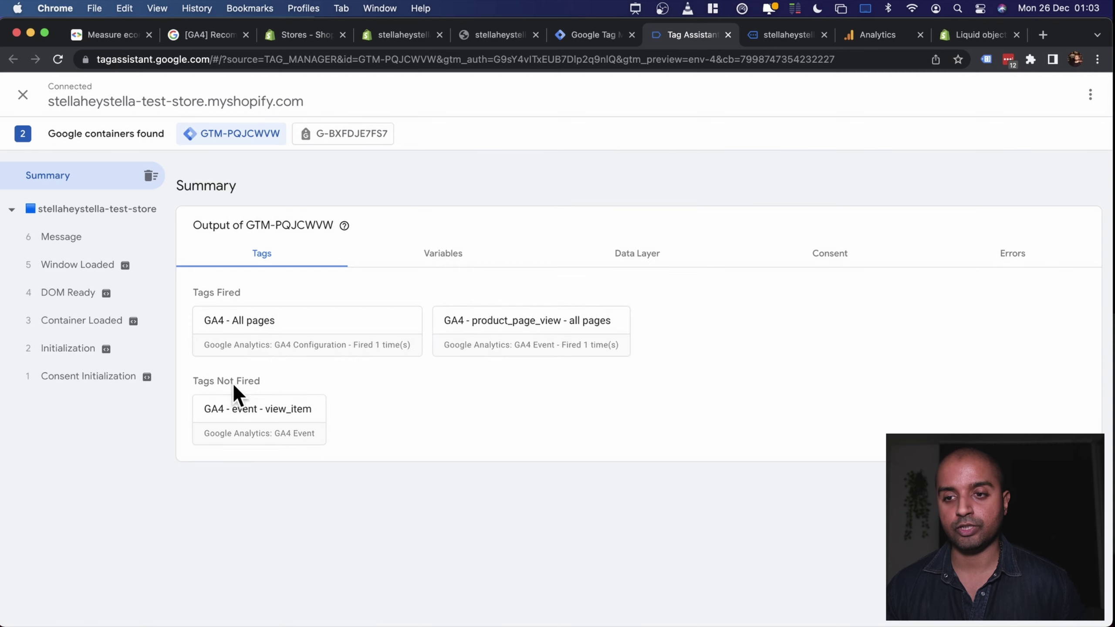
{"action": "left_click", "coordinate": [780, 36]}
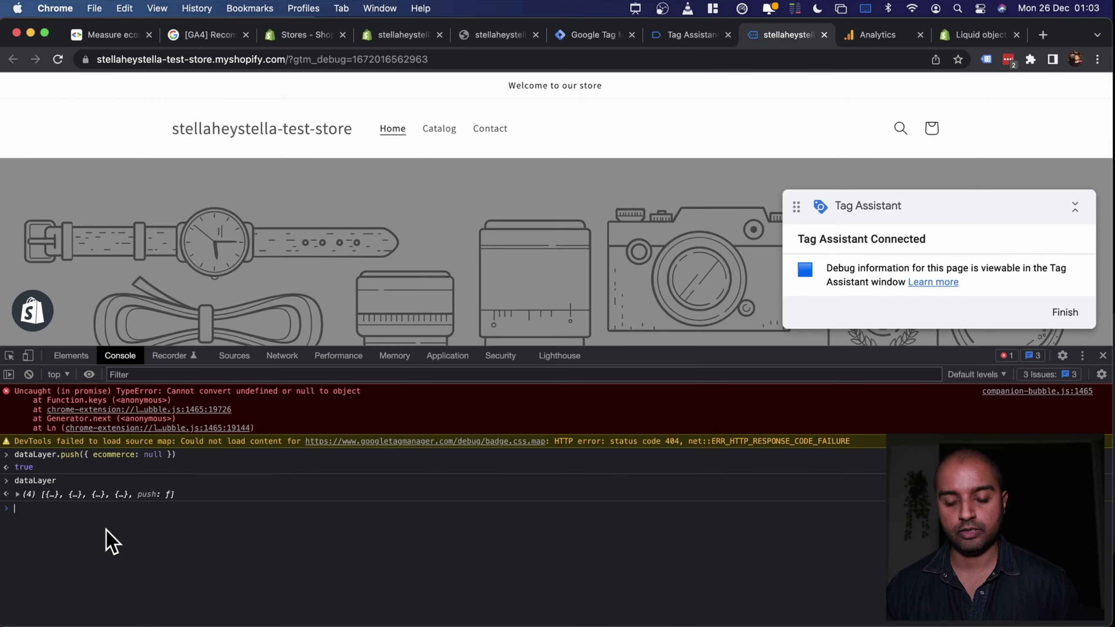
{"action": "key", "text": "super+v"}
{"action": "key", "text": "Return"}
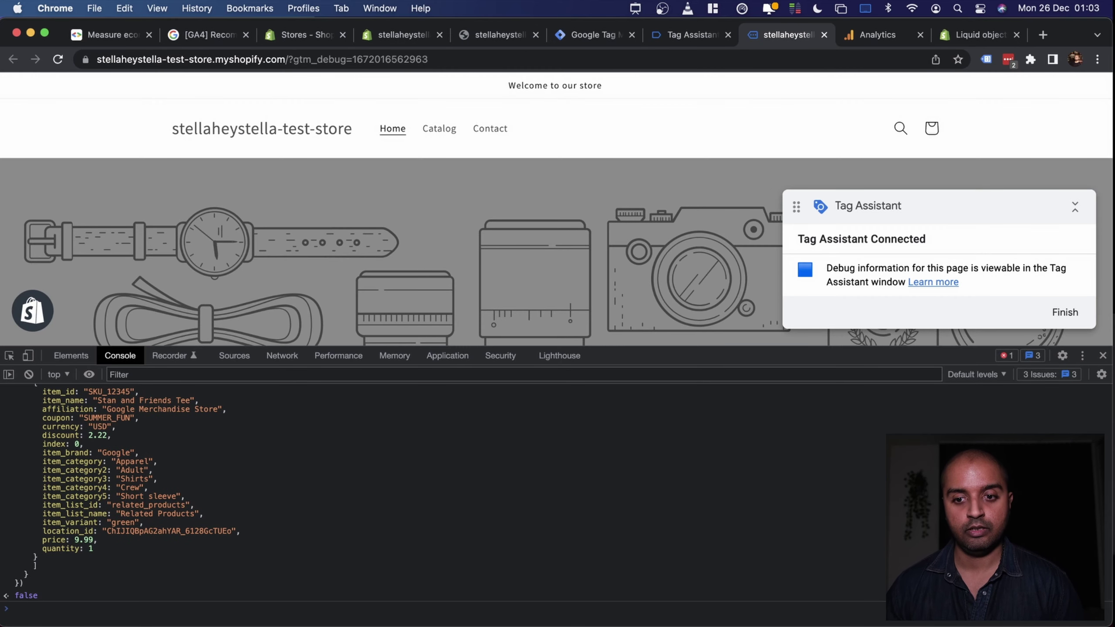
- Inspect the view_item event's tags and data layer values in Tag Assistant, and compare the item parameters with the guide's sample
{"action": "left_click", "coordinate": [683, 37]}
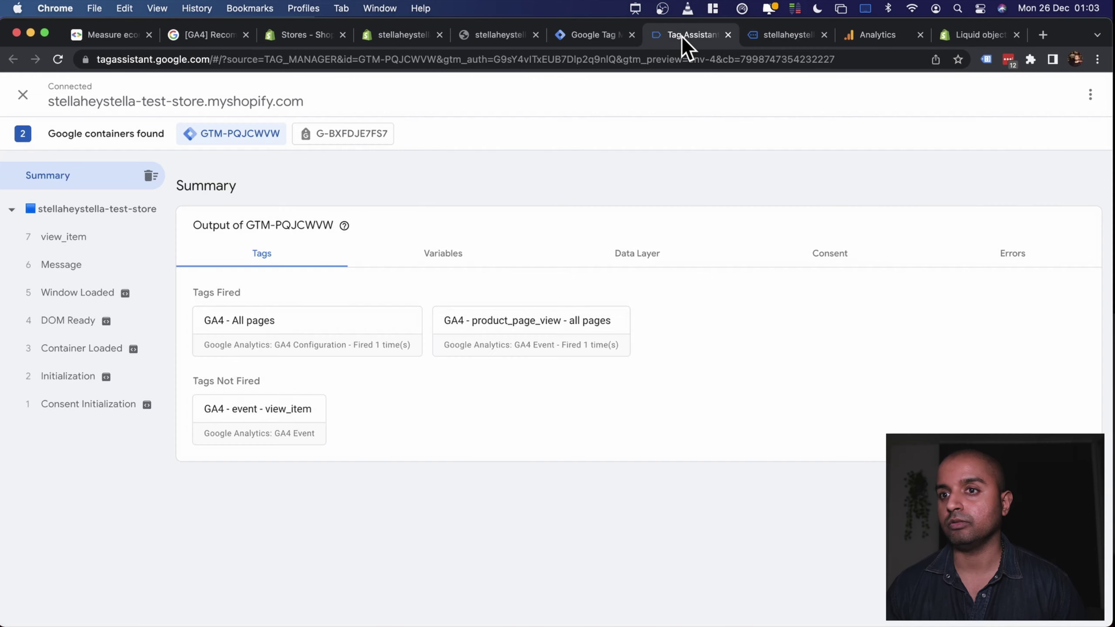
{"action": "left_click", "coordinate": [66, 236]}
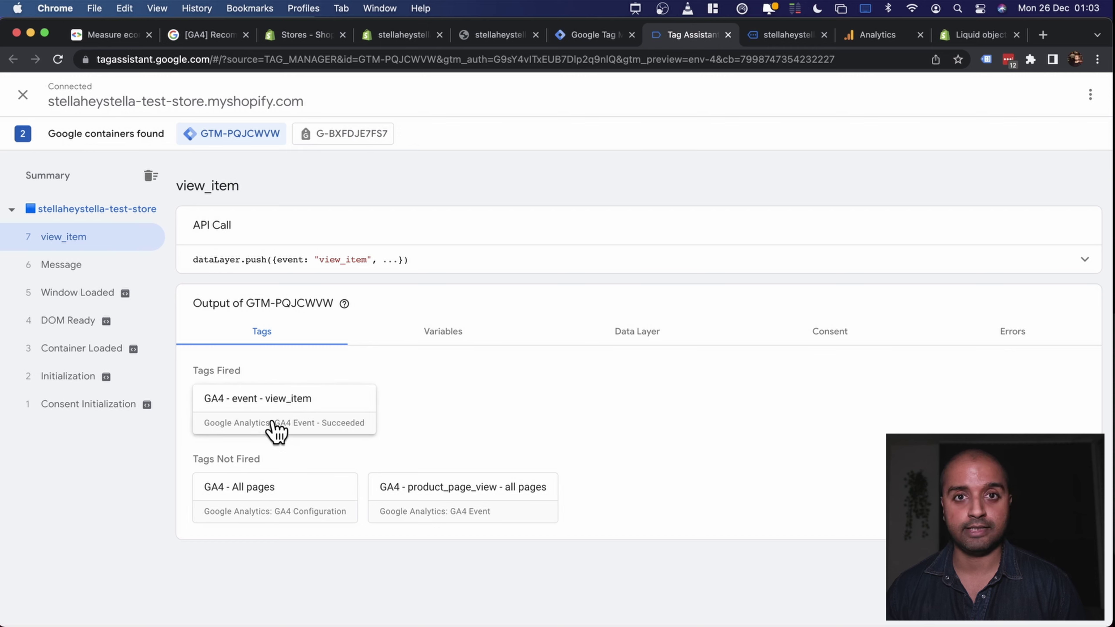
{"action": "left_click", "coordinate": [636, 340]}
{"action": "scroll", "coordinate": [418, 473], "scroll_direction": "down", "scroll_amount": 3}
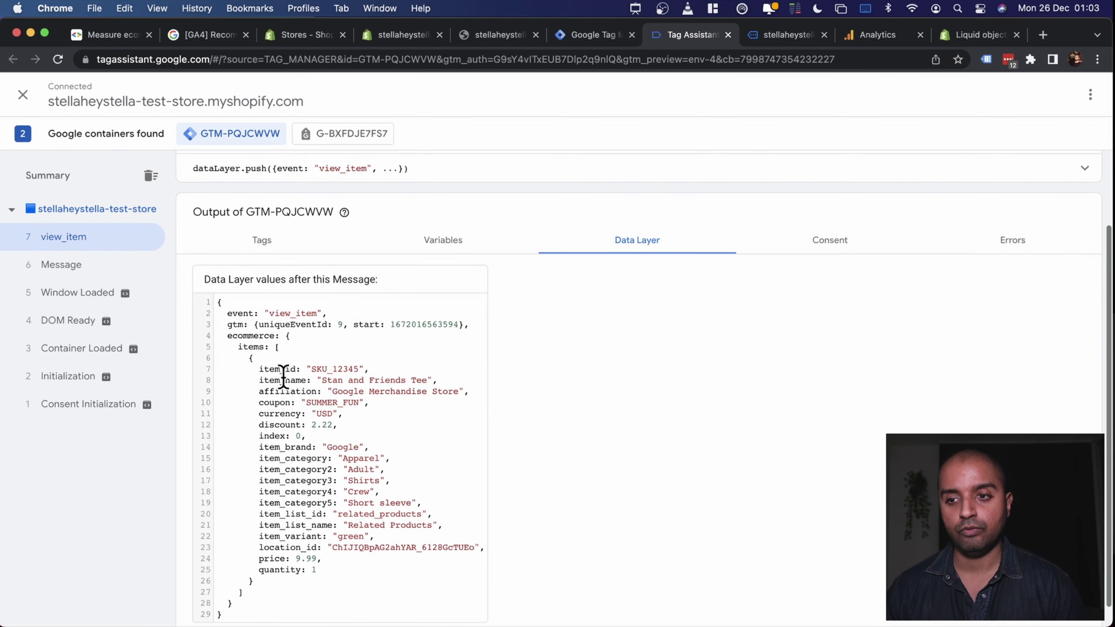
{"action": "left_click_drag", "start_coordinate": [260, 369], "coordinate": [345, 567]}
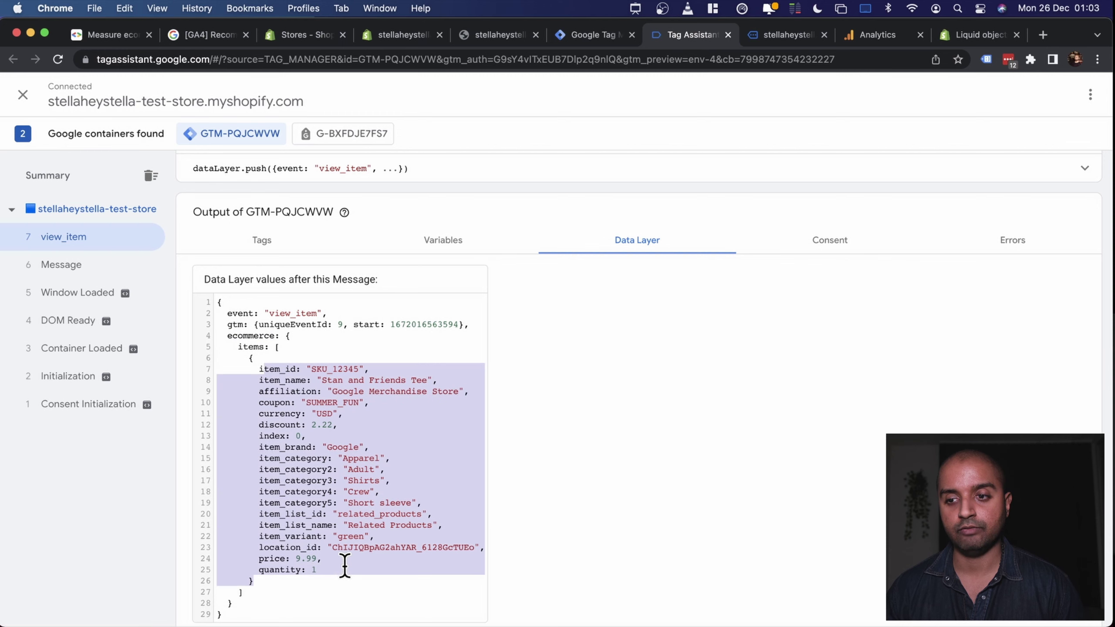
{"action": "left_click", "coordinate": [109, 35]}
{"action": "left_click_drag", "start_coordinate": [356, 285], "coordinate": [374, 481]}
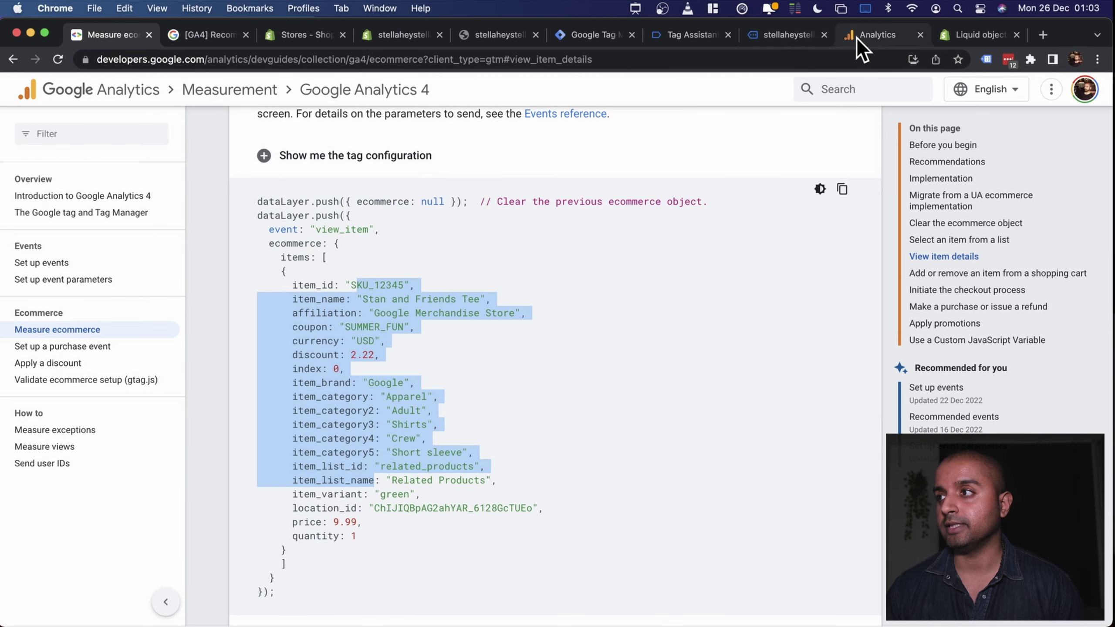
- Examine the view_item event's item details for Stan and Friends Tee in Google Analytics DebugView, and close the event details
{"action": "left_click", "coordinate": [868, 35]}
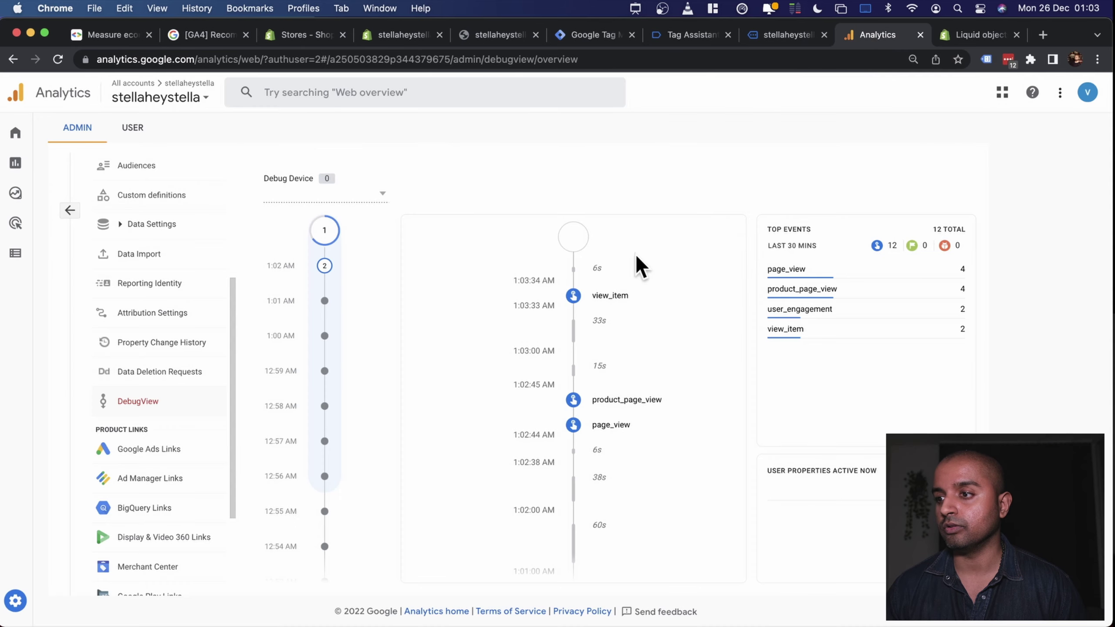
{"action": "left_click", "coordinate": [611, 302]}
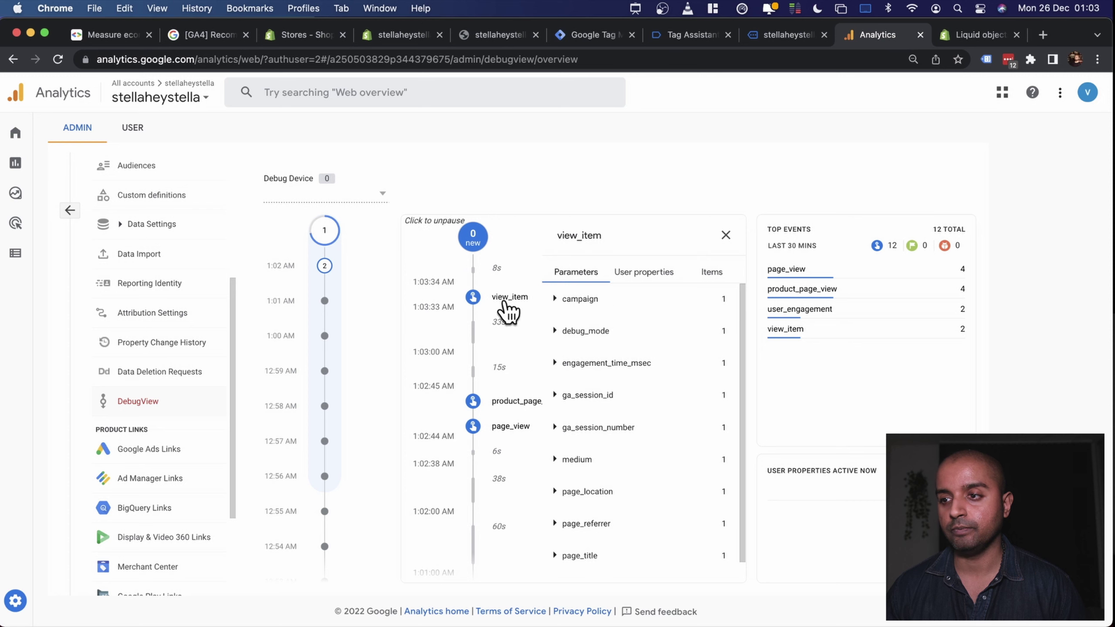
{"action": "left_click", "coordinate": [714, 274]}
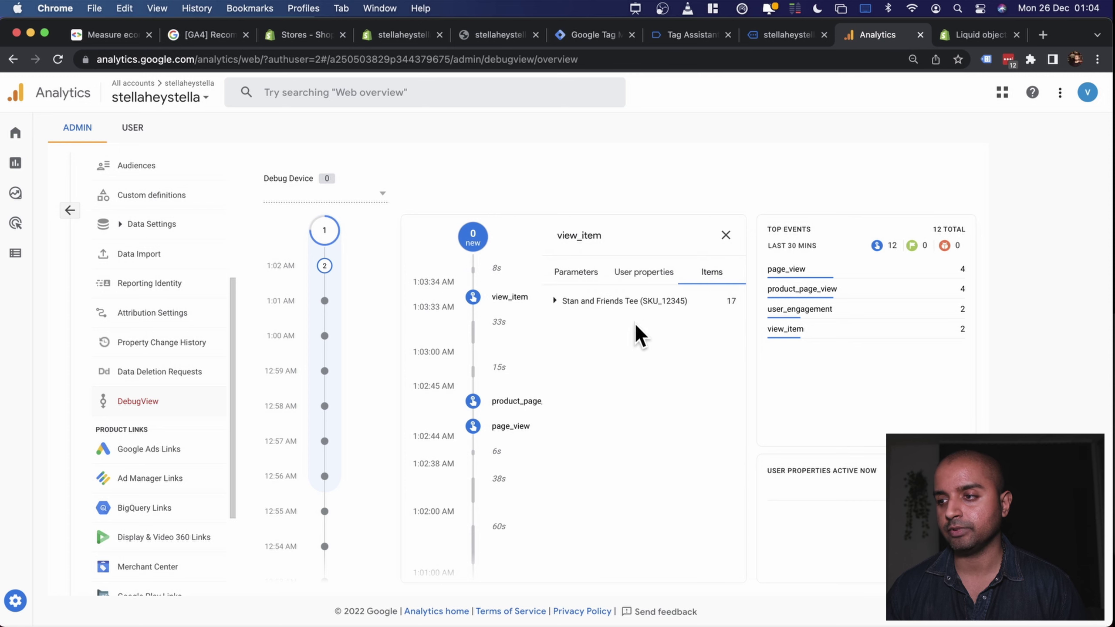
{"action": "left_click", "coordinate": [555, 301]}
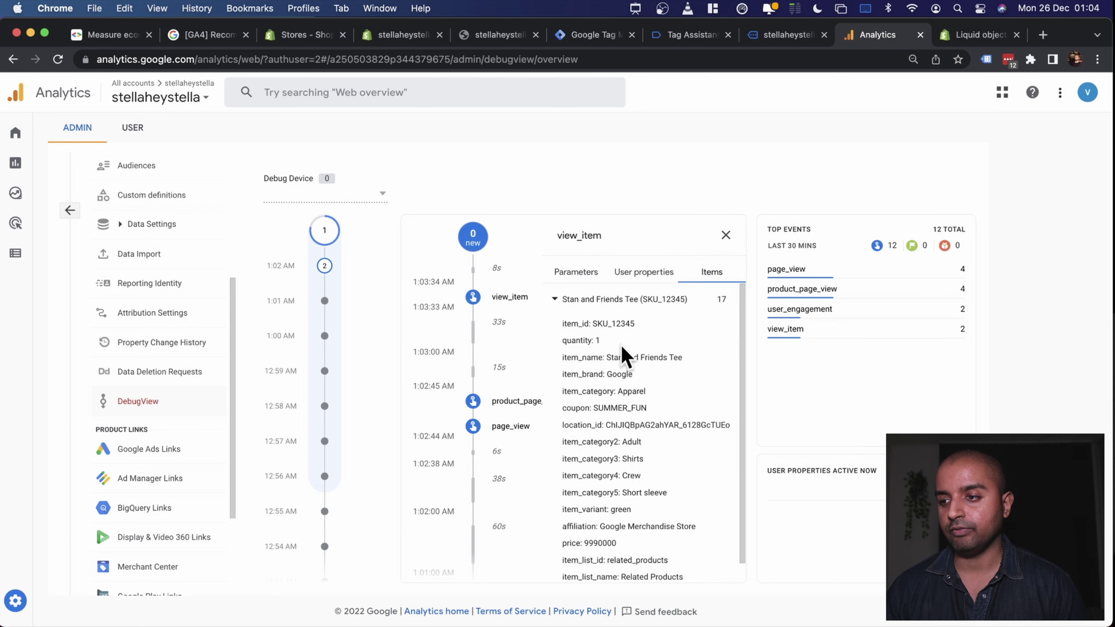
{"action": "scroll", "coordinate": [604, 439], "scroll_direction": "down", "scroll_amount": 1}
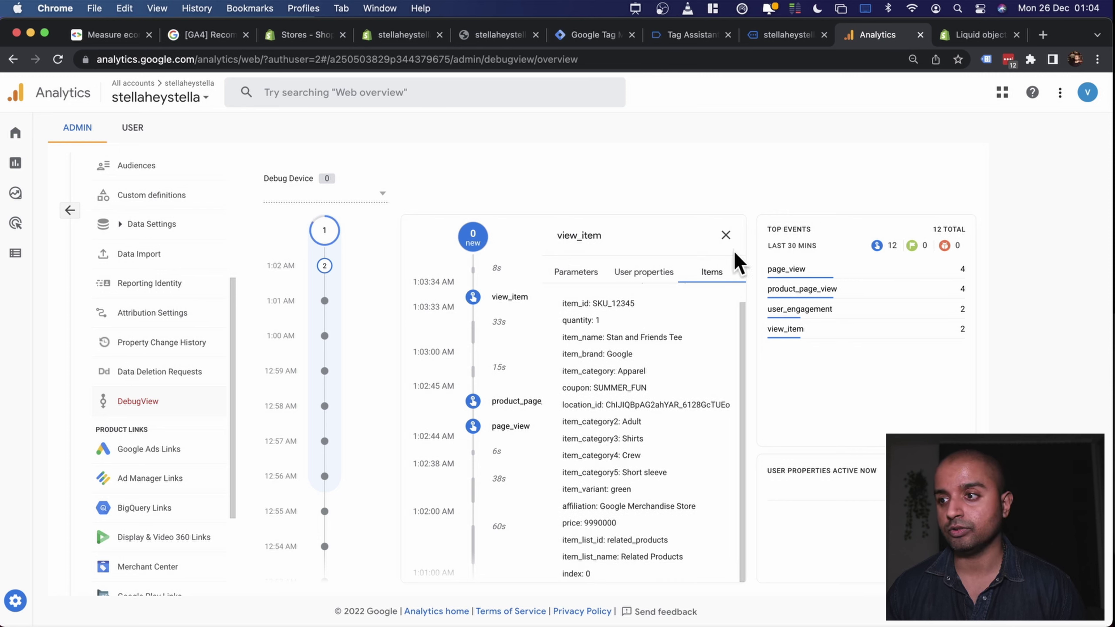
{"action": "left_click", "coordinate": [725, 236]}
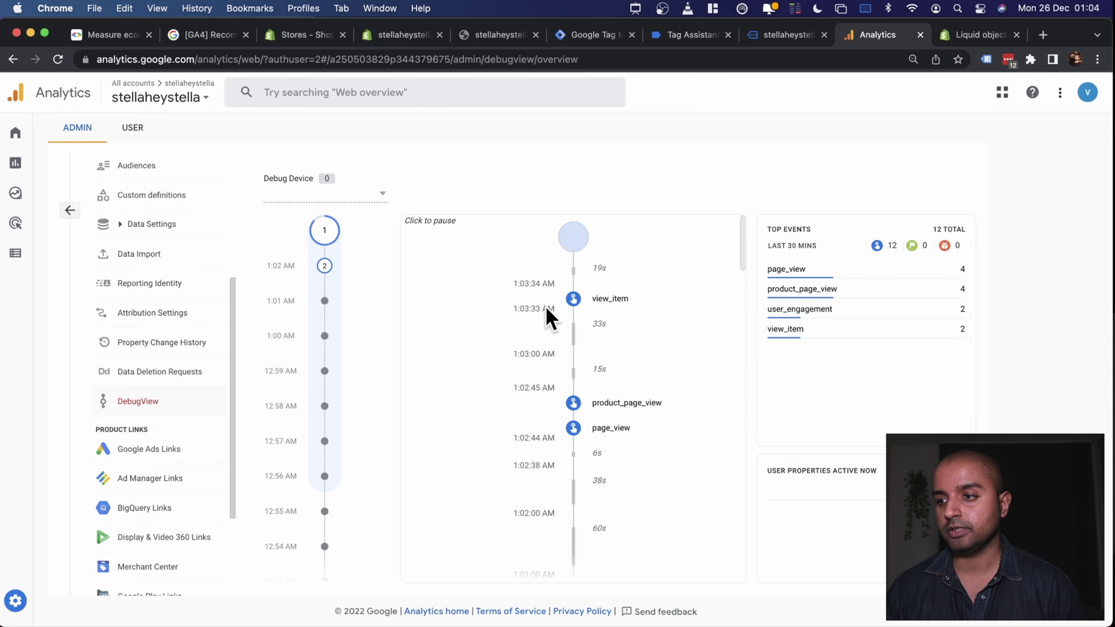
- Review the executed view_item push in the test store page's console
{"action": "left_click", "coordinate": [759, 40]}
{"action": "scroll", "coordinate": [171, 509], "scroll_direction": "up", "scroll_amount": 5}
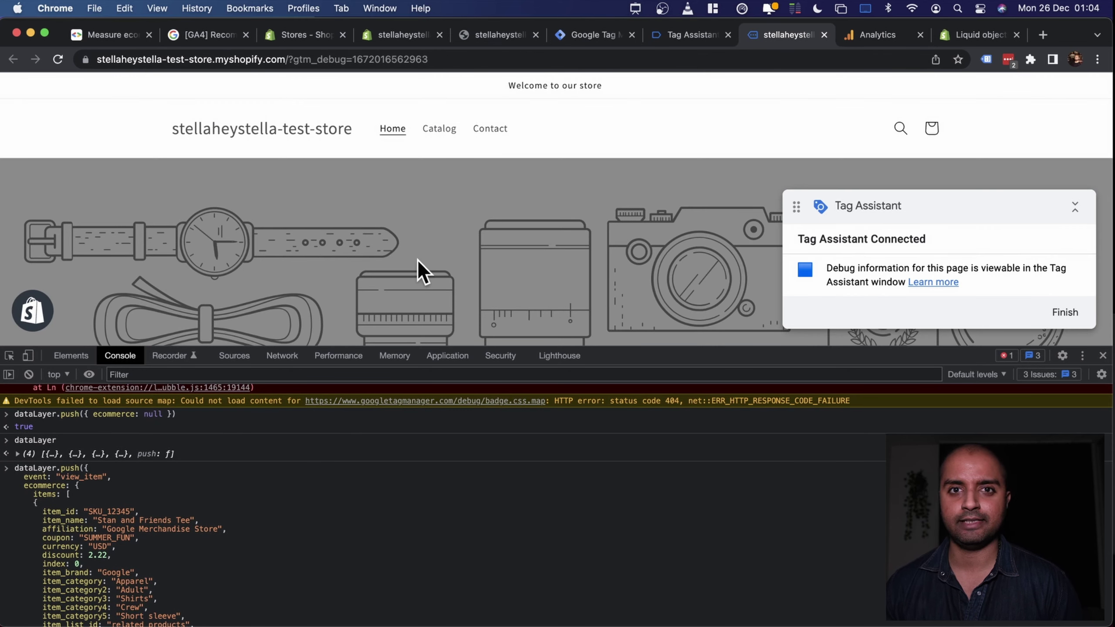
{"action": "scroll", "coordinate": [308, 474], "scroll_direction": "down", "scroll_amount": 5}
{"action": "scroll", "coordinate": [308, 472], "scroll_direction": "down", "scroll_amount": 1}
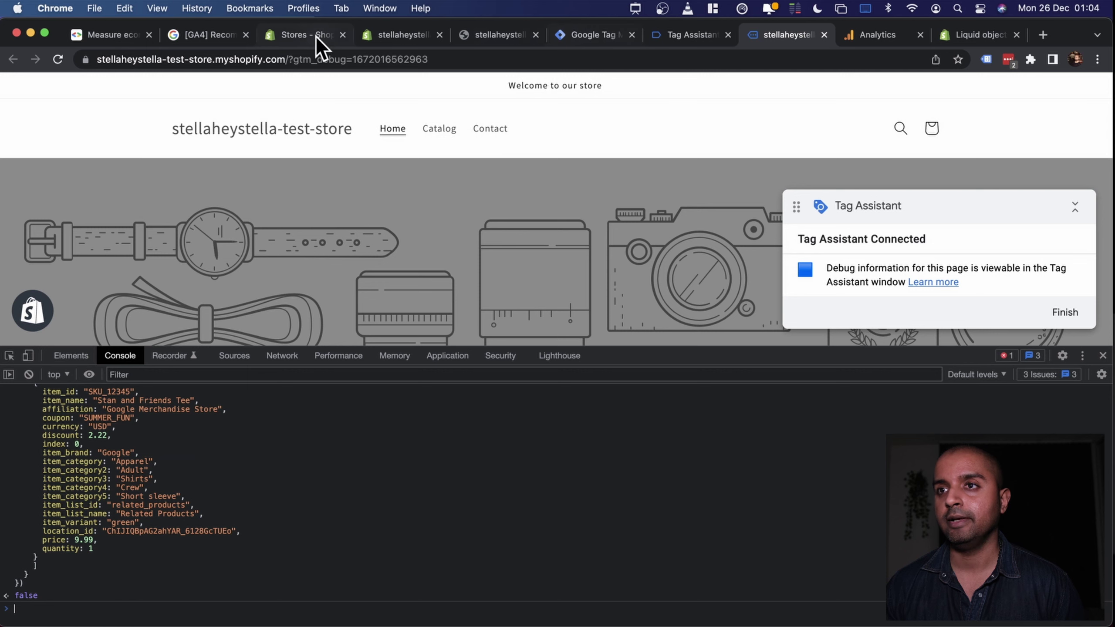
- Examine the guide's purchase event sample, including its event name and ecommerce parameters such as transaction_id, value and currency
{"action": "left_click", "coordinate": [115, 39]}
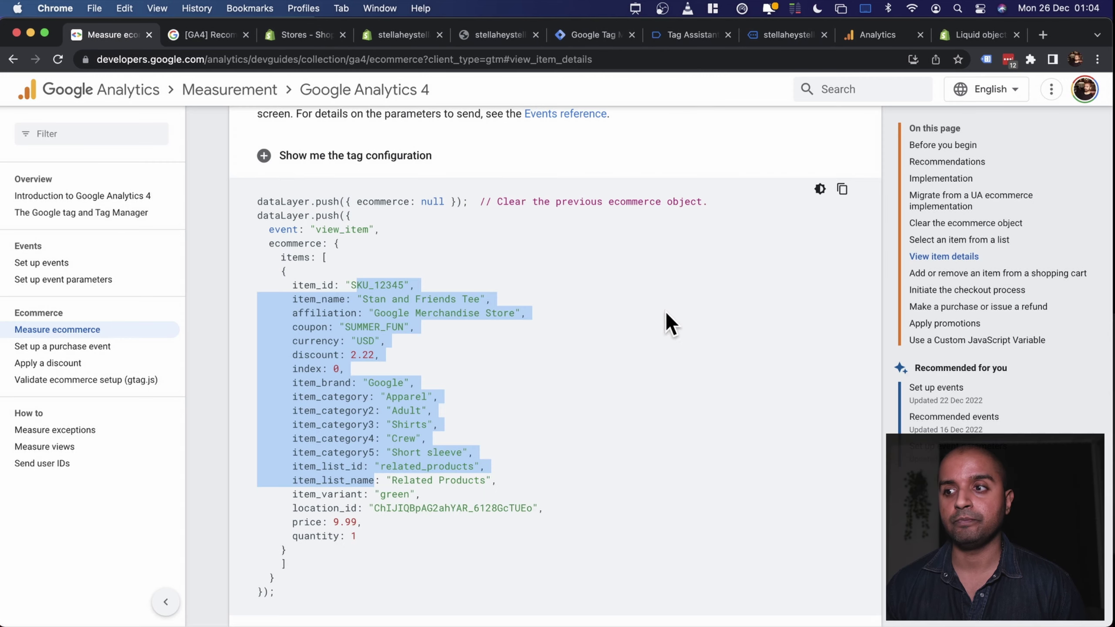
{"action": "left_click", "coordinate": [944, 308]}
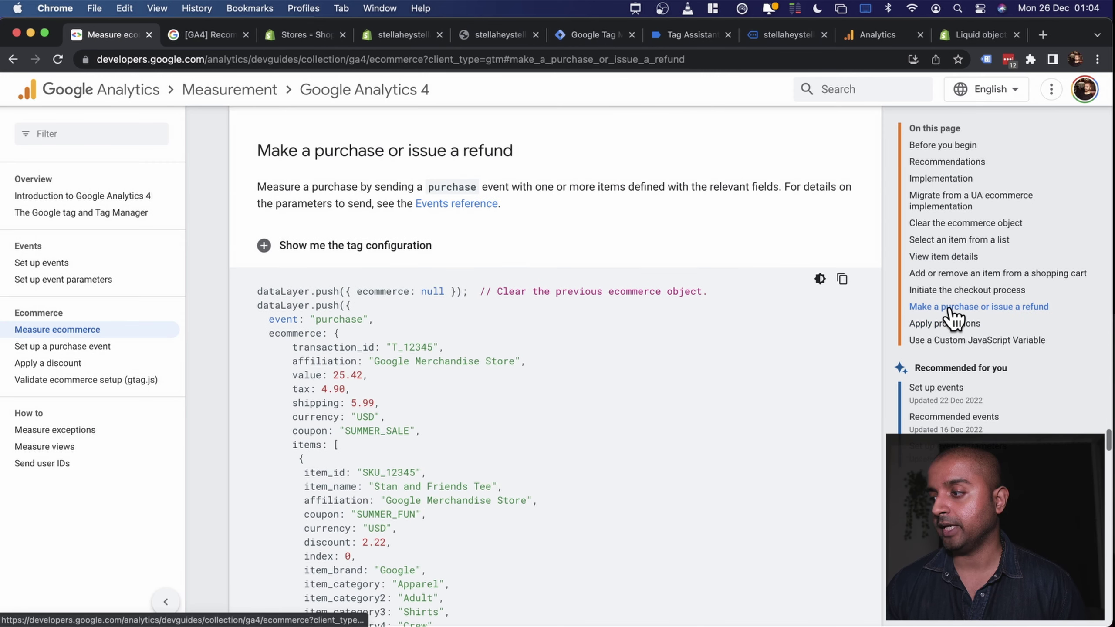
{"action": "scroll", "coordinate": [578, 380], "scroll_direction": "down", "scroll_amount": 2}
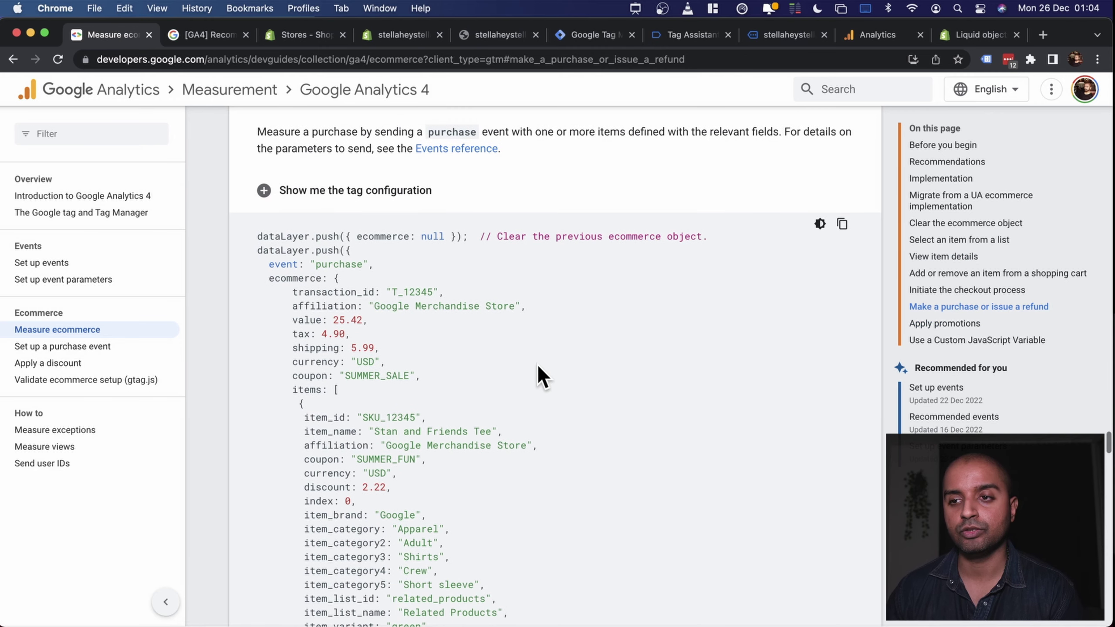
{"action": "double_click", "coordinate": [336, 266]}
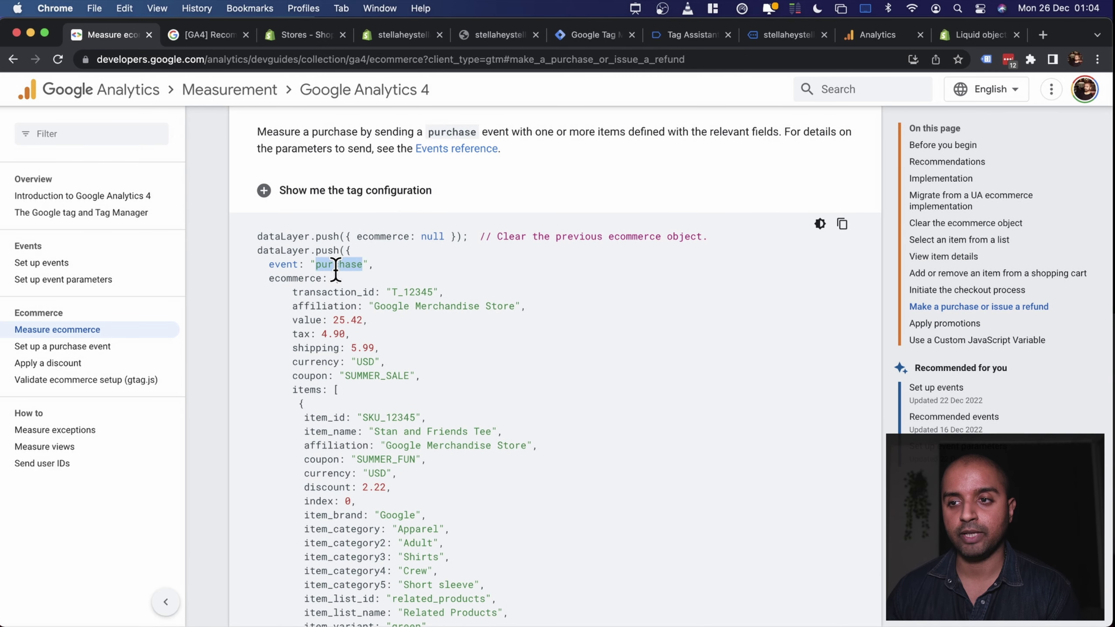
{"action": "left_click_drag", "start_coordinate": [297, 292], "coordinate": [332, 374]}
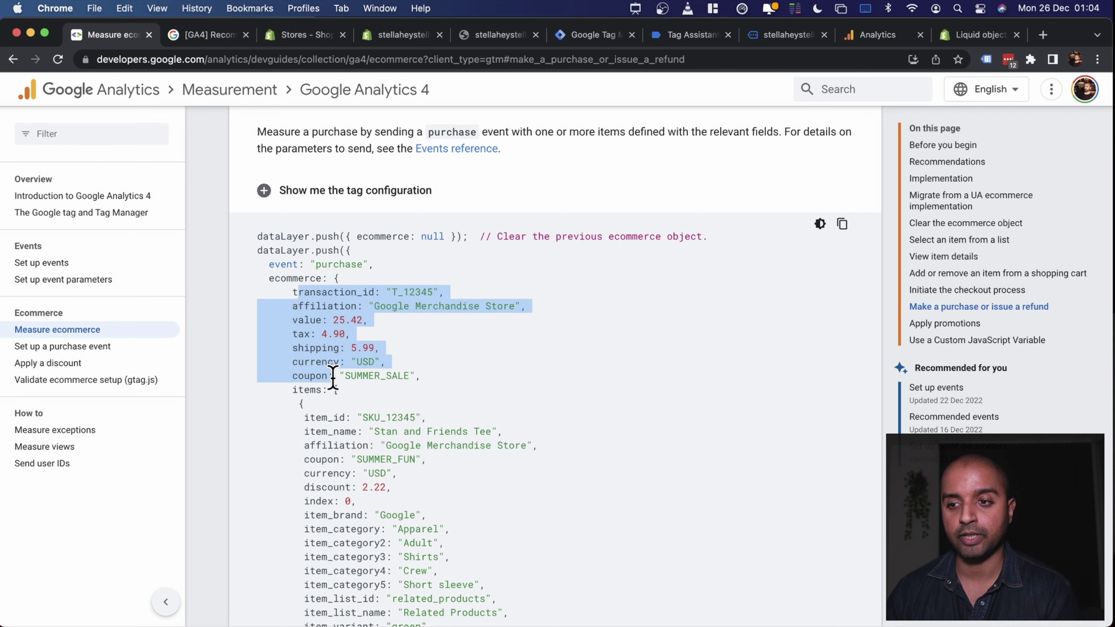
{"action": "double_click", "coordinate": [334, 284]}
{"action": "left_click", "coordinate": [308, 324]}
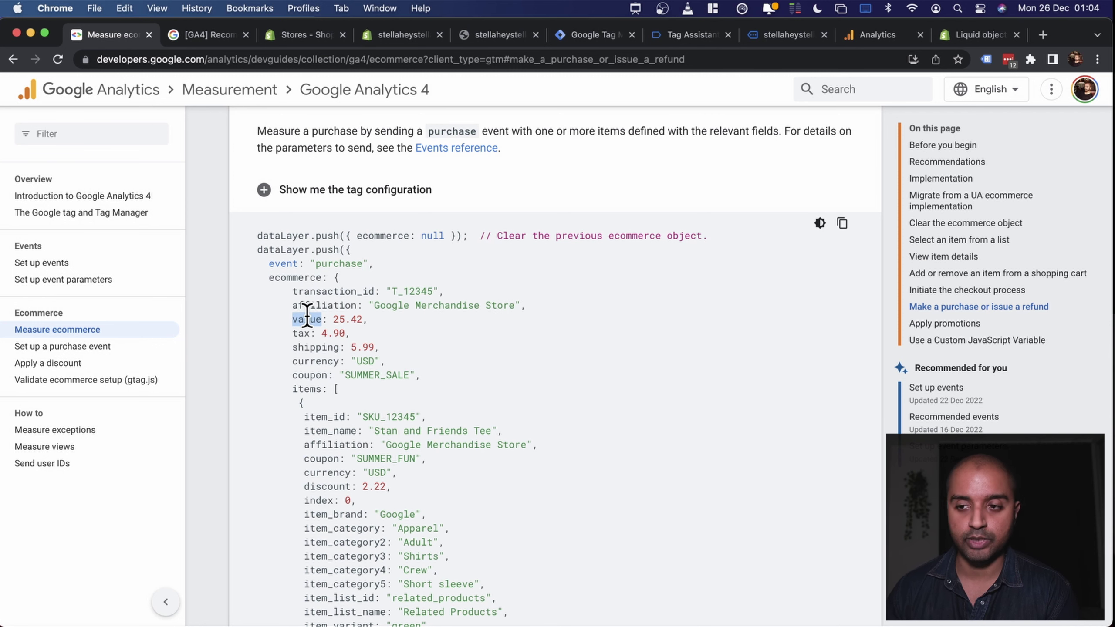
{"action": "double_click", "coordinate": [310, 357]}
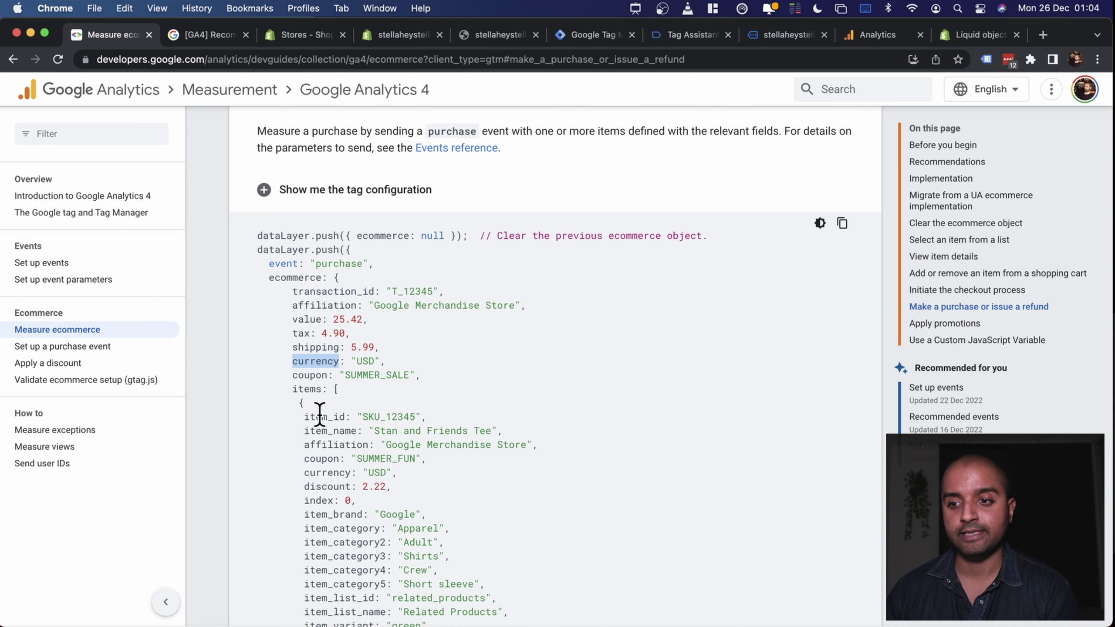
{"action": "left_click", "coordinate": [306, 389]}
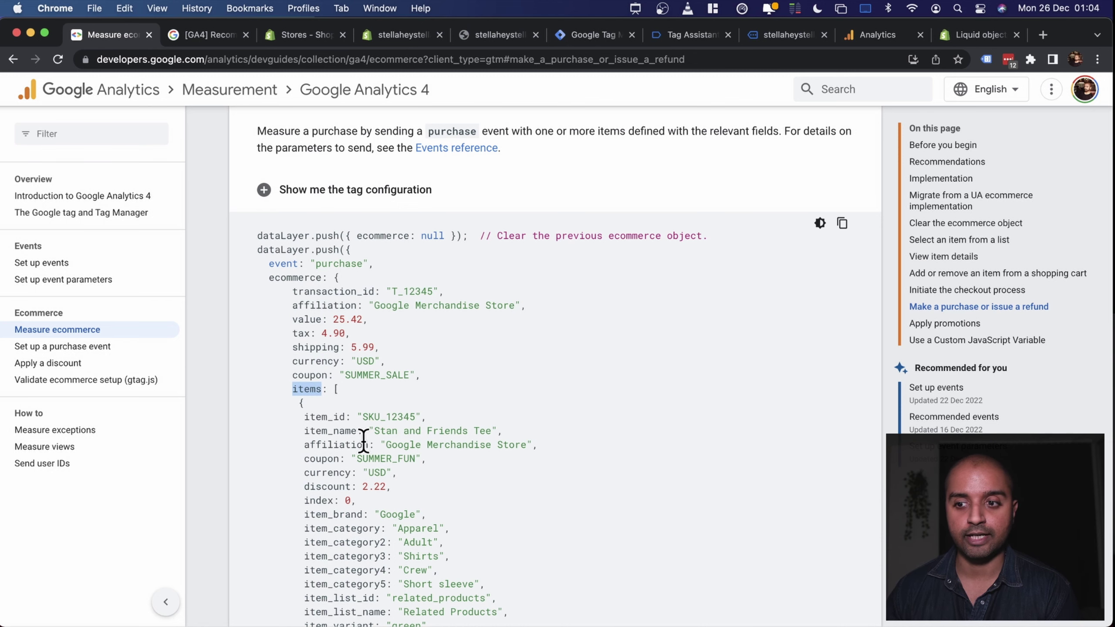
- Examine the products in the purchase sample's items array, and review its event name and top-level ecommerce parameters again
{"action": "scroll", "coordinate": [363, 439], "scroll_direction": "down", "scroll_amount": 5}
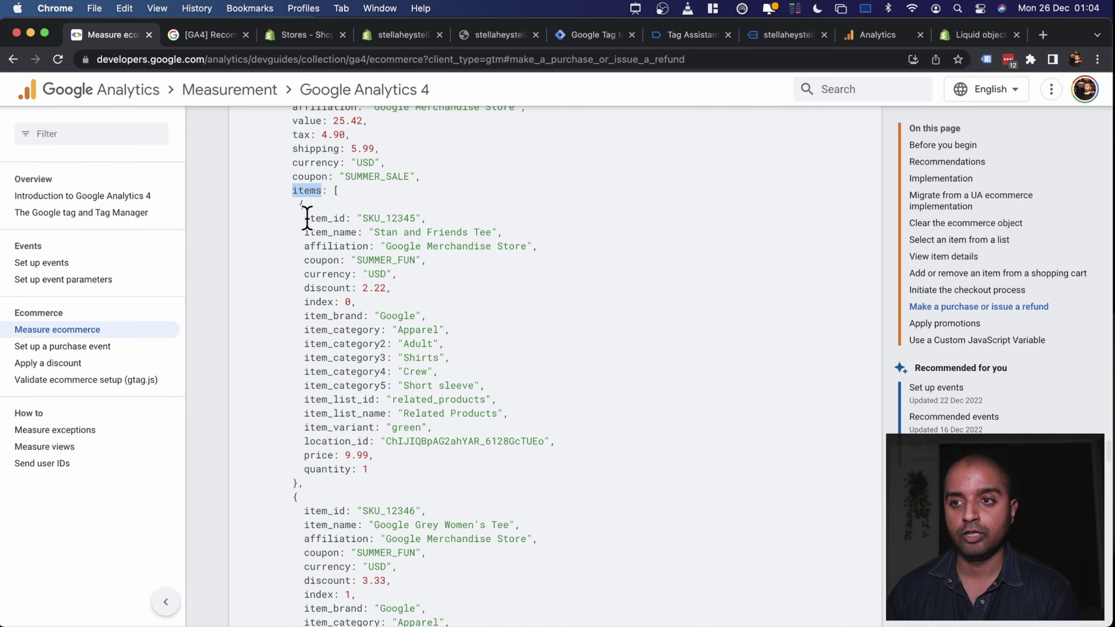
{"action": "left_click_drag", "start_coordinate": [307, 217], "coordinate": [341, 448]}
{"action": "left_click", "coordinate": [401, 371]}
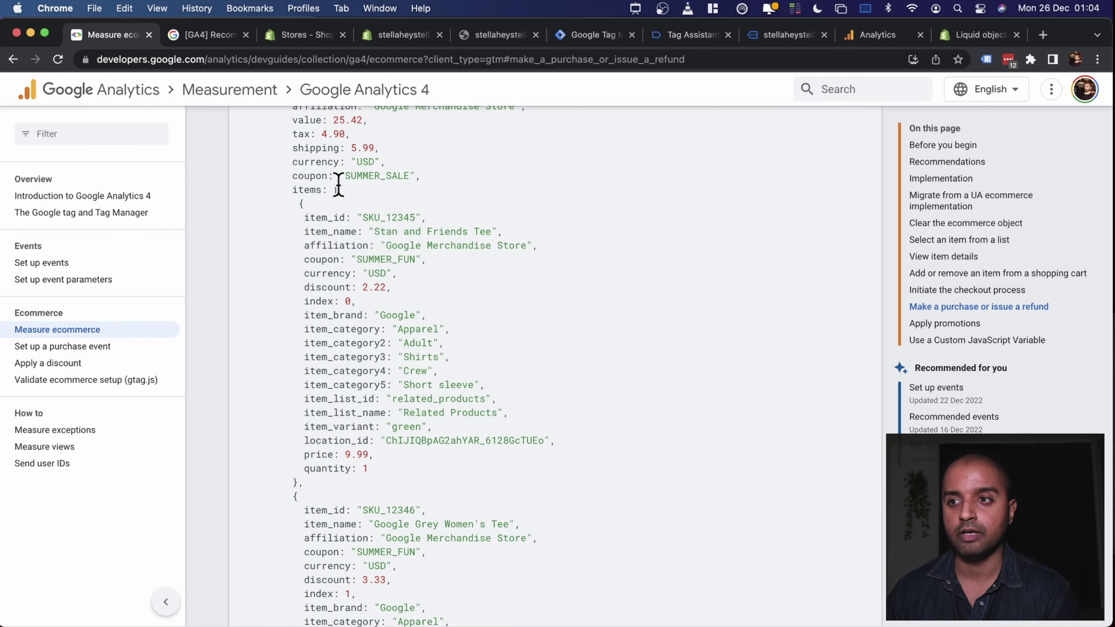
{"action": "scroll", "coordinate": [356, 305], "scroll_direction": "down", "scroll_amount": 5}
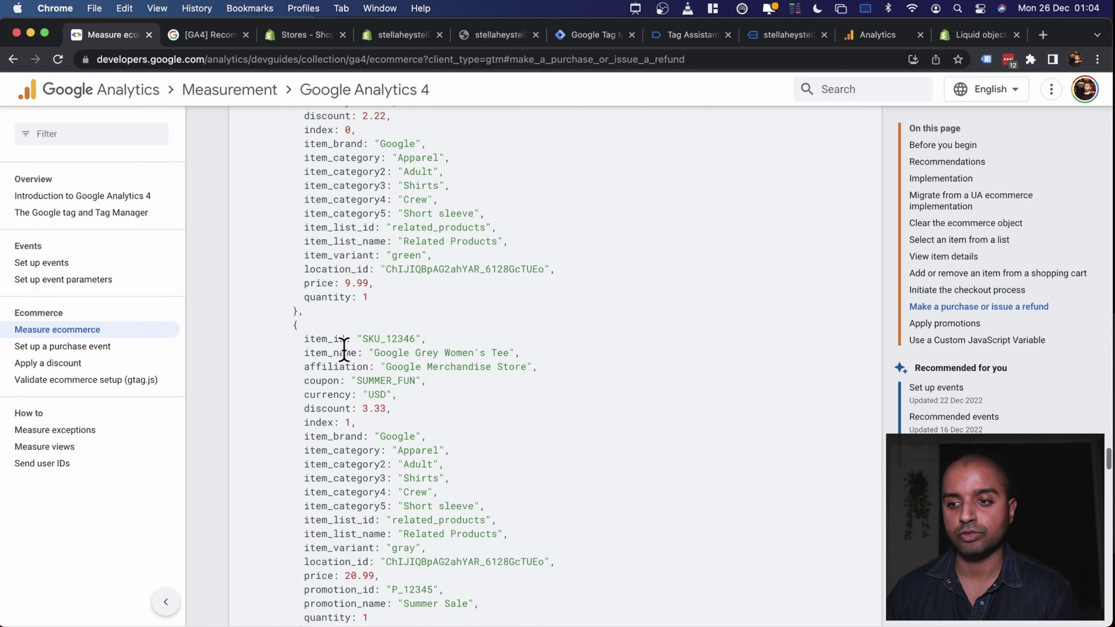
{"action": "scroll", "coordinate": [351, 303], "scroll_direction": "up", "scroll_amount": 5}
{"action": "scroll", "coordinate": [351, 304], "scroll_direction": "up", "scroll_amount": 5}
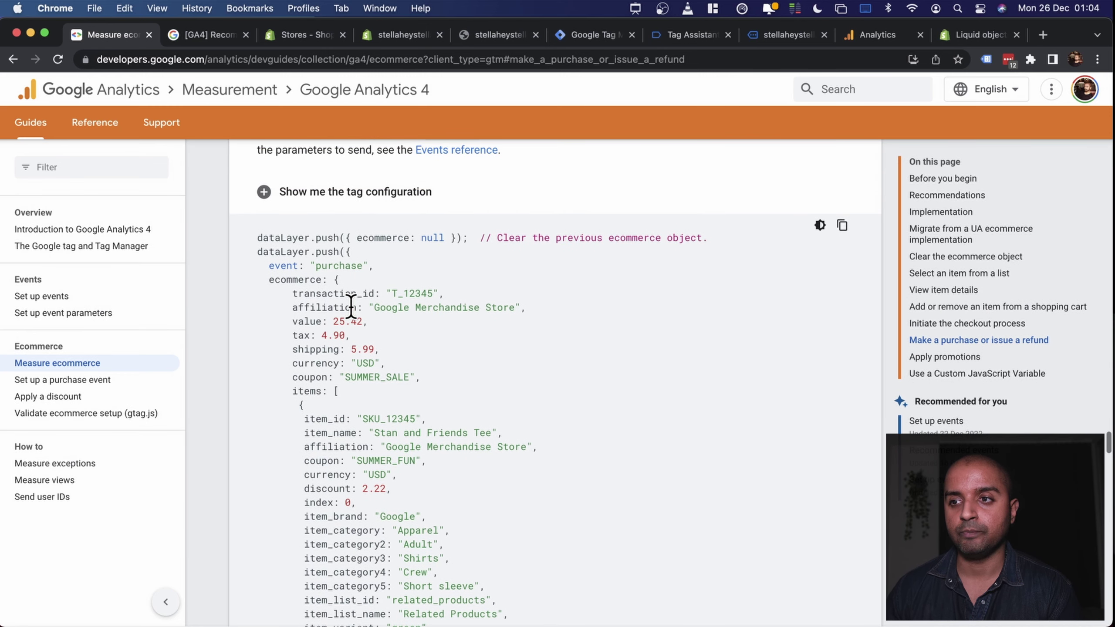
{"action": "double_click", "coordinate": [341, 265]}
{"action": "scroll", "coordinate": [383, 285], "scroll_direction": "down", "scroll_amount": 2}
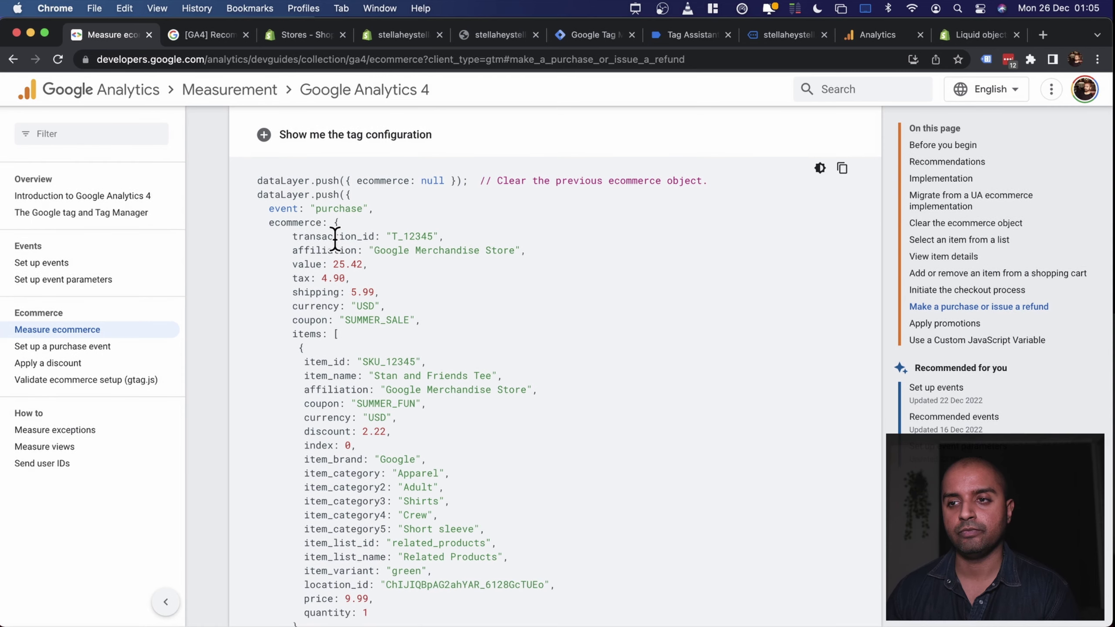
- Review transaction_id and items in the purchase sample, and duplicate the DLV - ecommerce.items variable in Google Tag Manager
{"action": "double_click", "coordinate": [334, 238]}
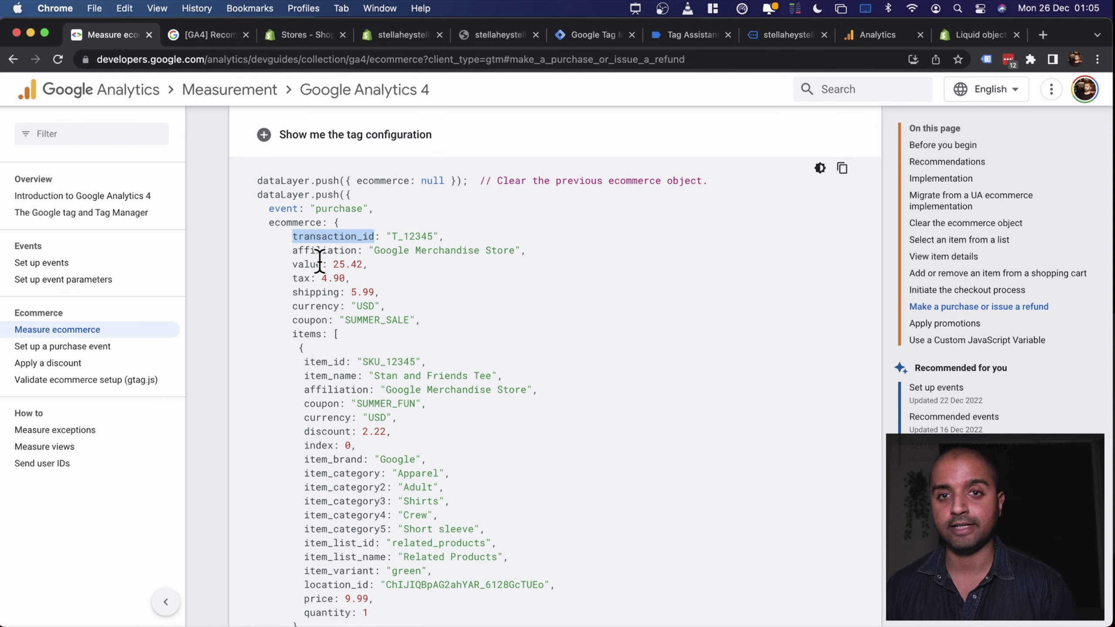
{"action": "double_click", "coordinate": [305, 334]}
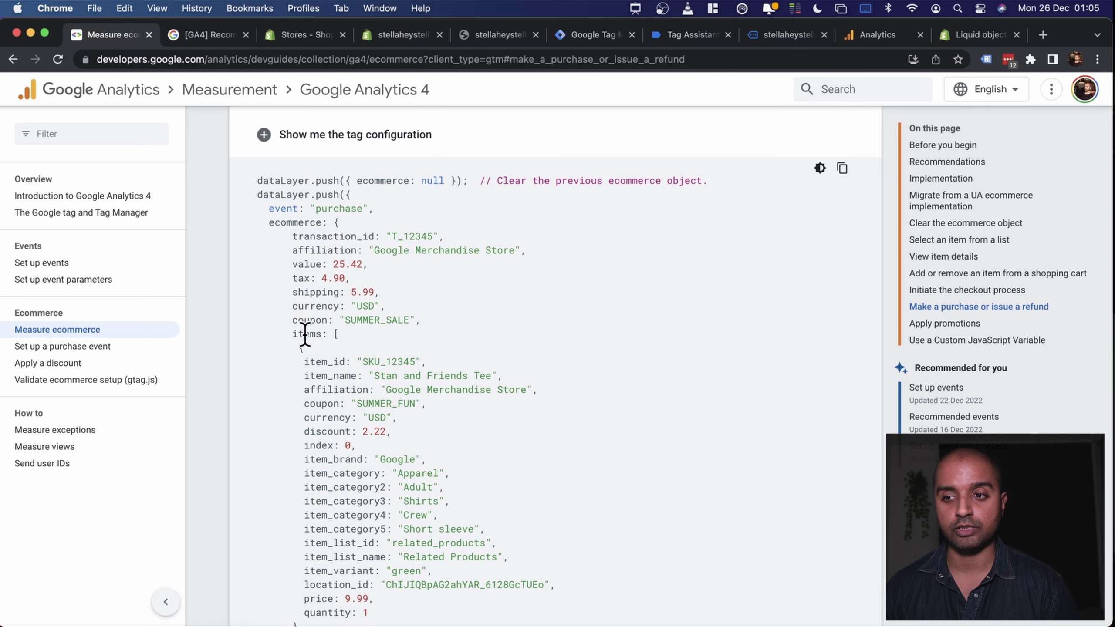
{"action": "left_click", "coordinate": [584, 39]}
{"action": "left_click", "coordinate": [90, 325]}
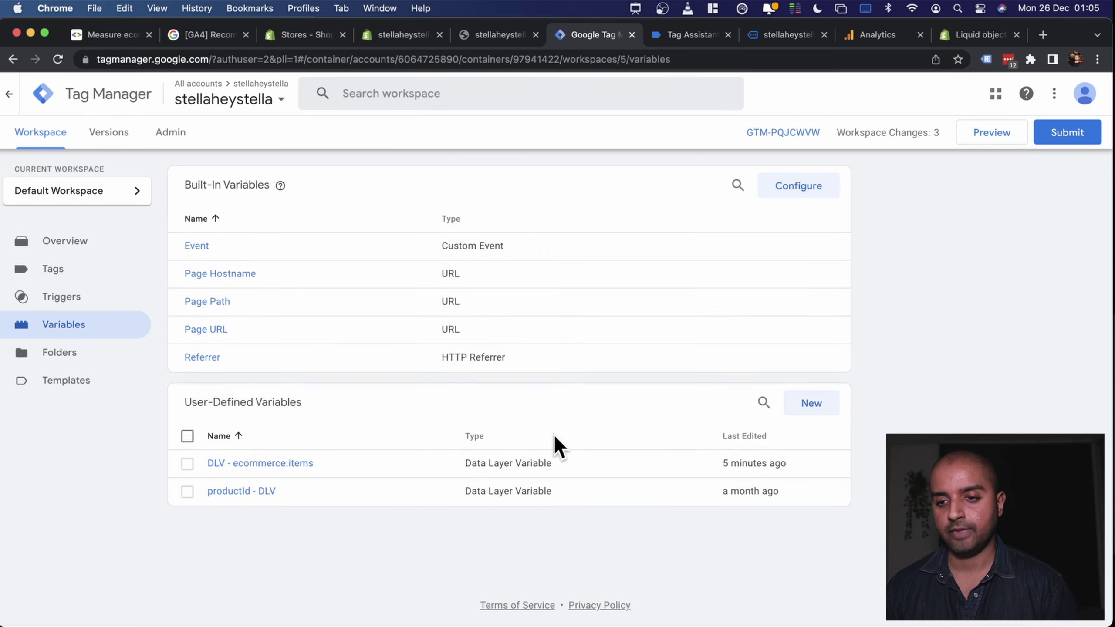
{"action": "left_click", "coordinate": [263, 466]}
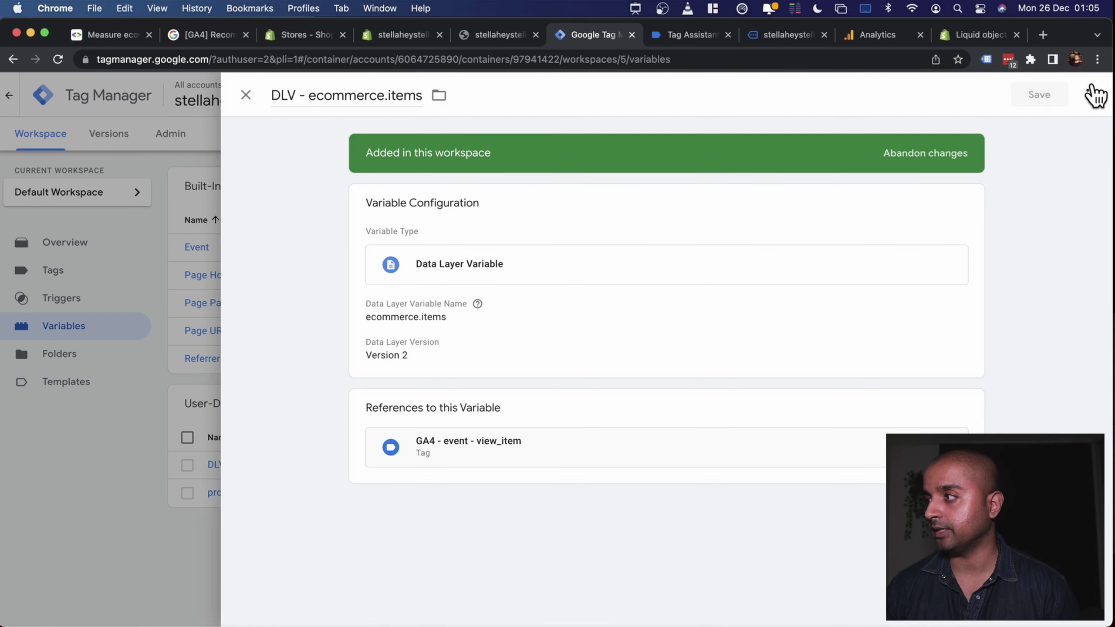
{"action": "left_click", "coordinate": [1087, 94]}
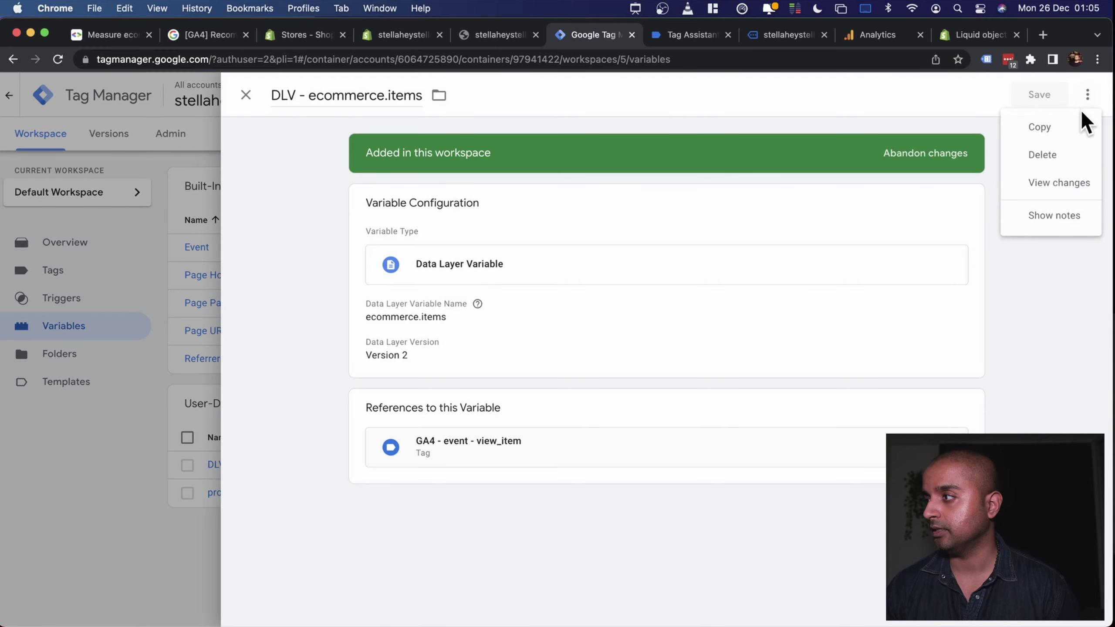
{"action": "left_click", "coordinate": [1049, 130]}
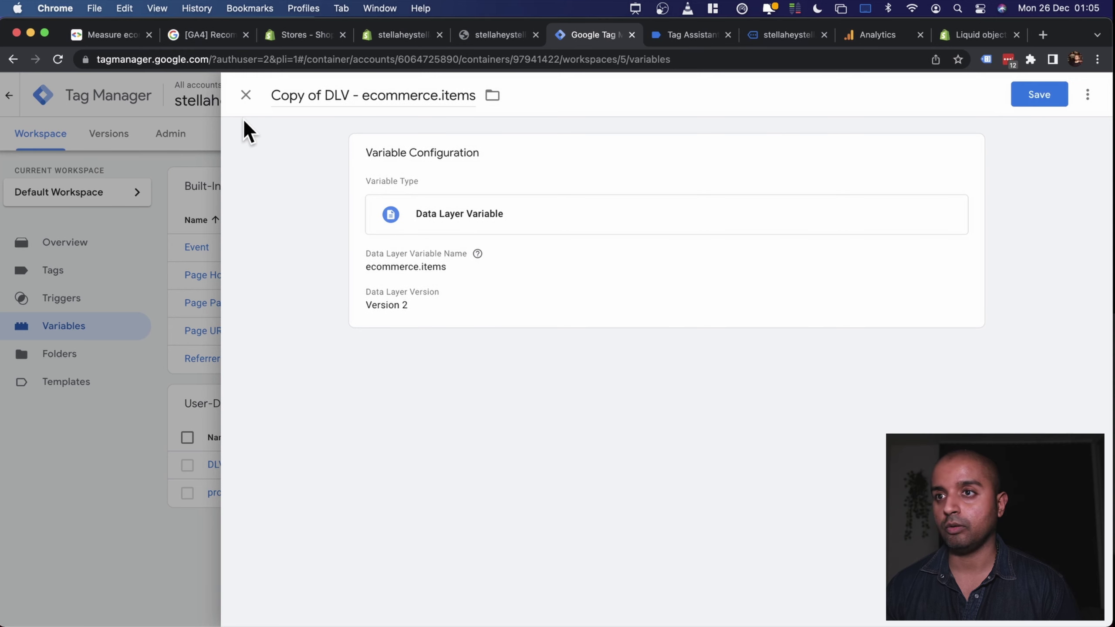
- Copy transaction_id from the guide's purchase sample and set the duplicate's Data Layer Variable Name to ecommerce.transaction_id
{"action": "left_click", "coordinate": [105, 35]}
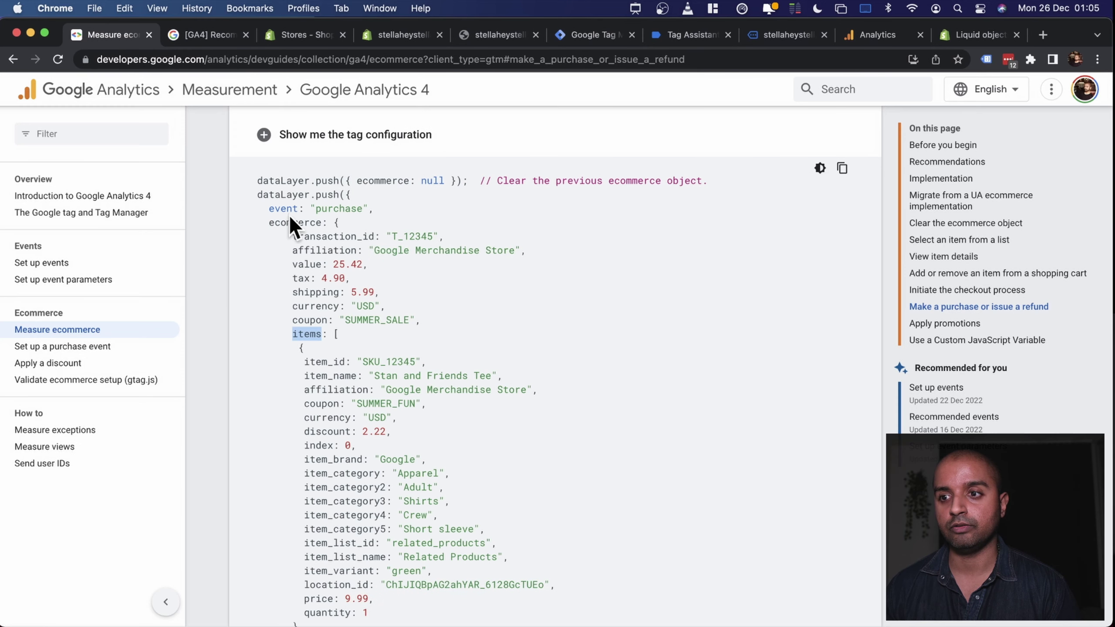
{"action": "double_click", "coordinate": [330, 237]}
{"action": "key", "text": "super+c"}
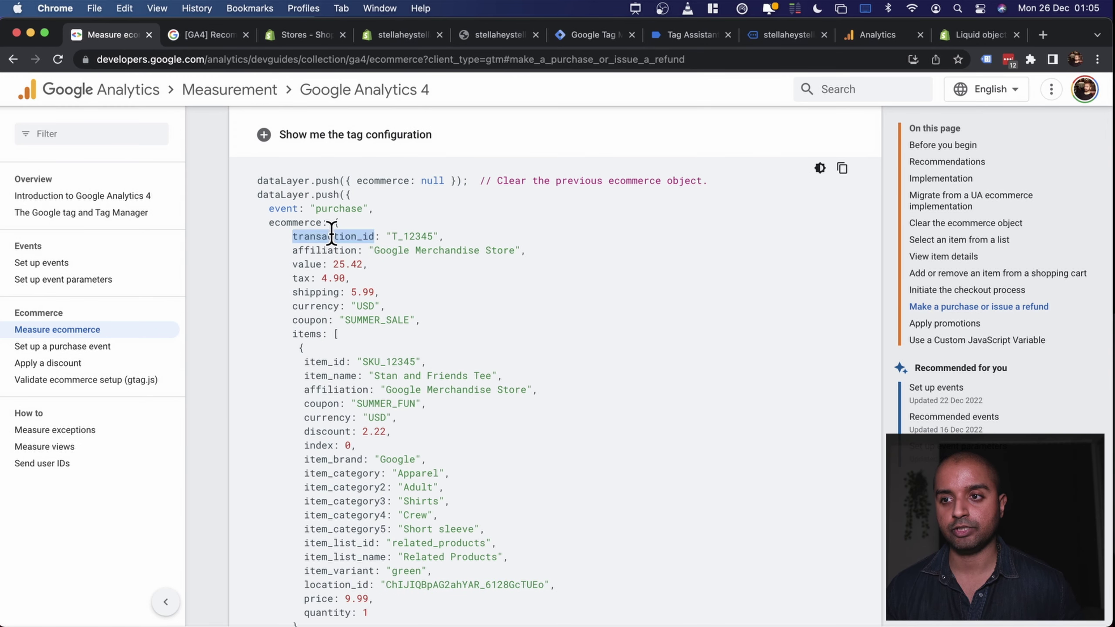
{"action": "left_click", "coordinate": [606, 35]}
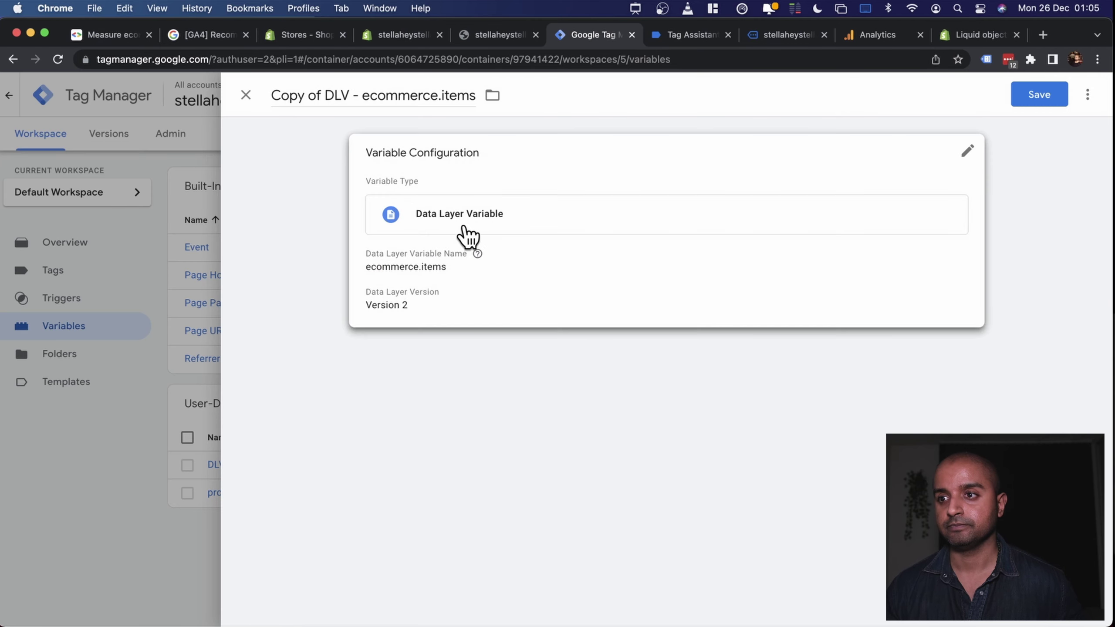
{"action": "left_click", "coordinate": [428, 283]}
{"action": "double_click", "coordinate": [434, 293]}
{"action": "key", "text": "super+v"}
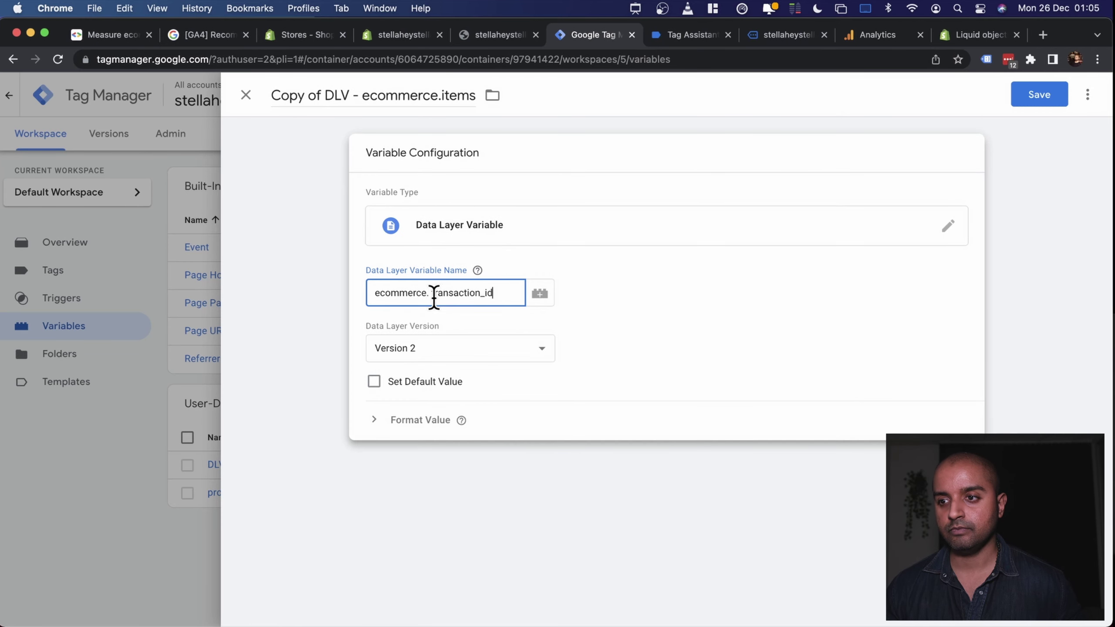
{"action": "key", "text": "BackSpace"}
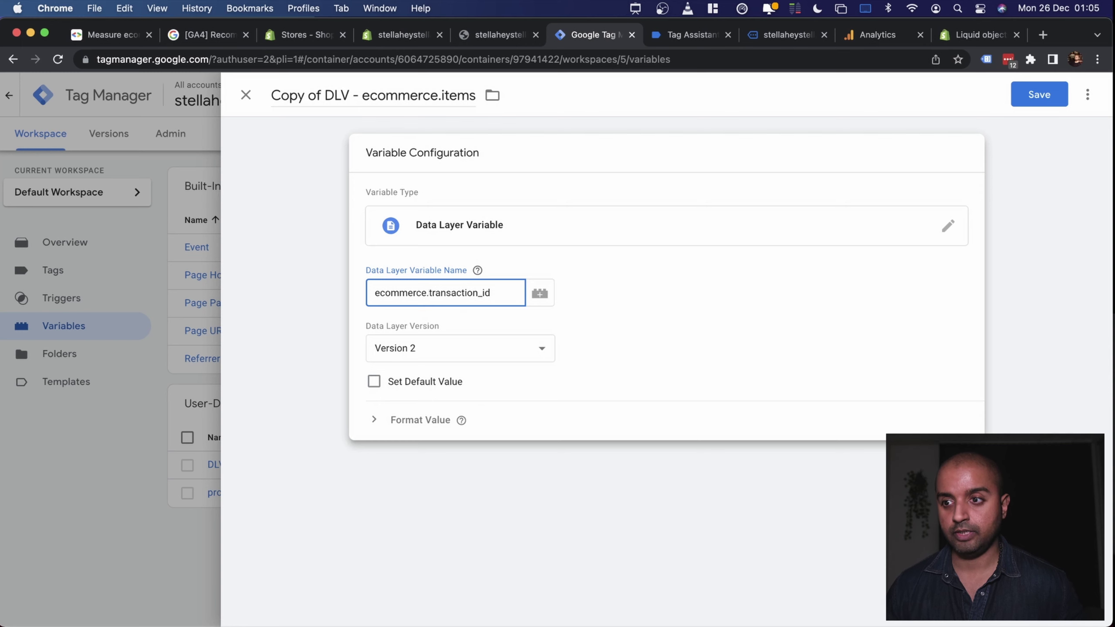
- Rename the duplicated variable DLV - ecommerce.transaction_id and save it
{"action": "double_click", "coordinate": [466, 293]}
{"action": "double_click", "coordinate": [459, 96]}
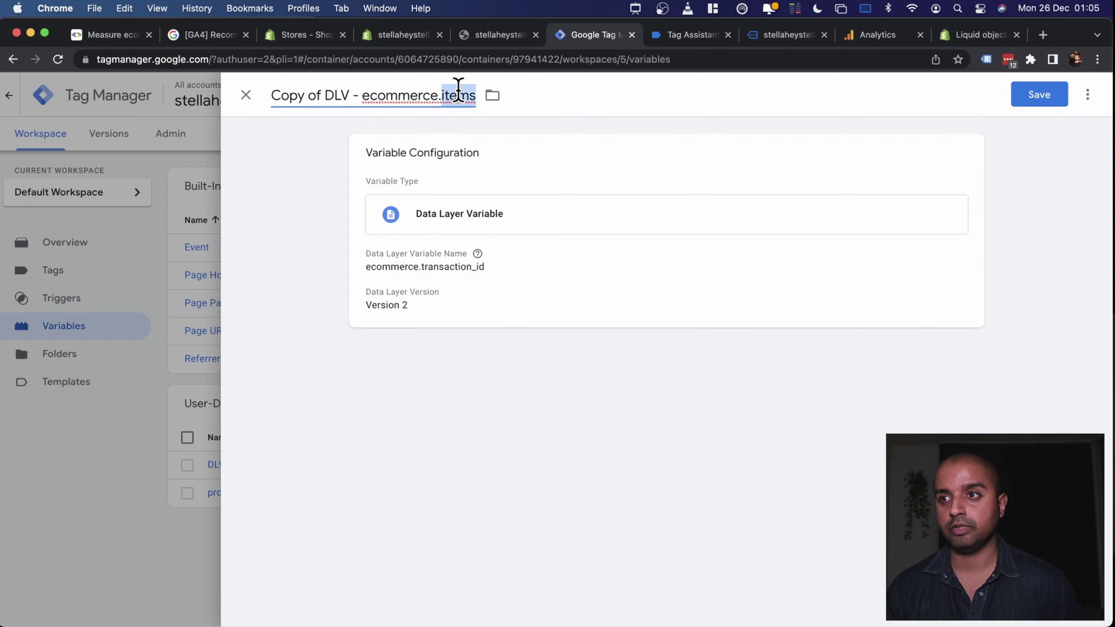
{"action": "key", "text": "super+v"}
{"action": "left_click_drag", "start_coordinate": [326, 95], "coordinate": [287, 94]}
{"action": "key", "text": "BackSpace"}
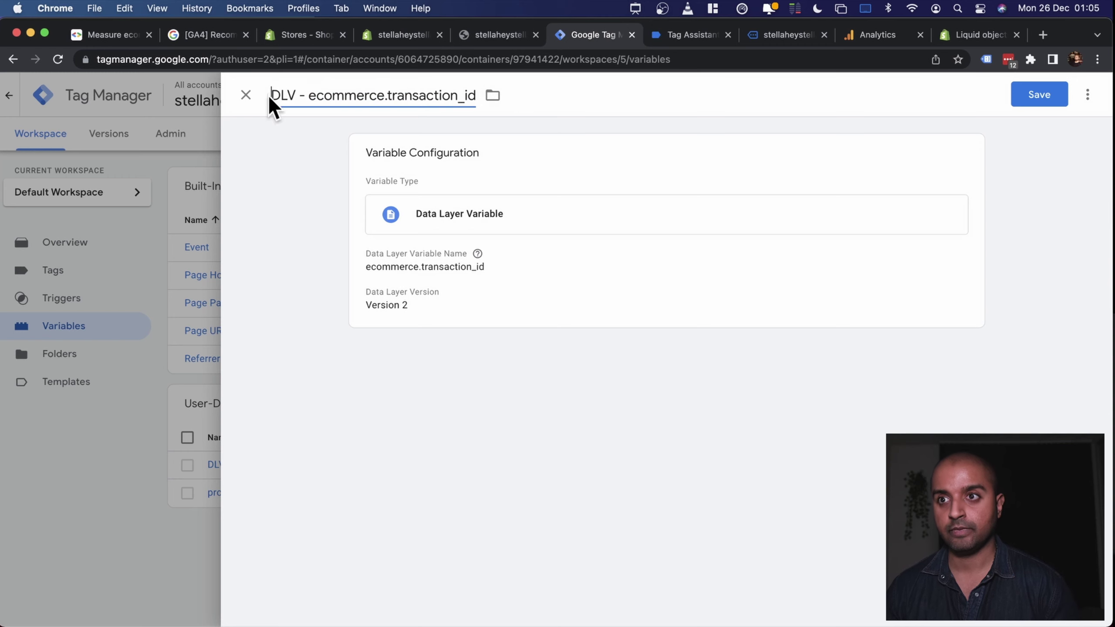
{"action": "left_click", "coordinate": [1040, 95]}
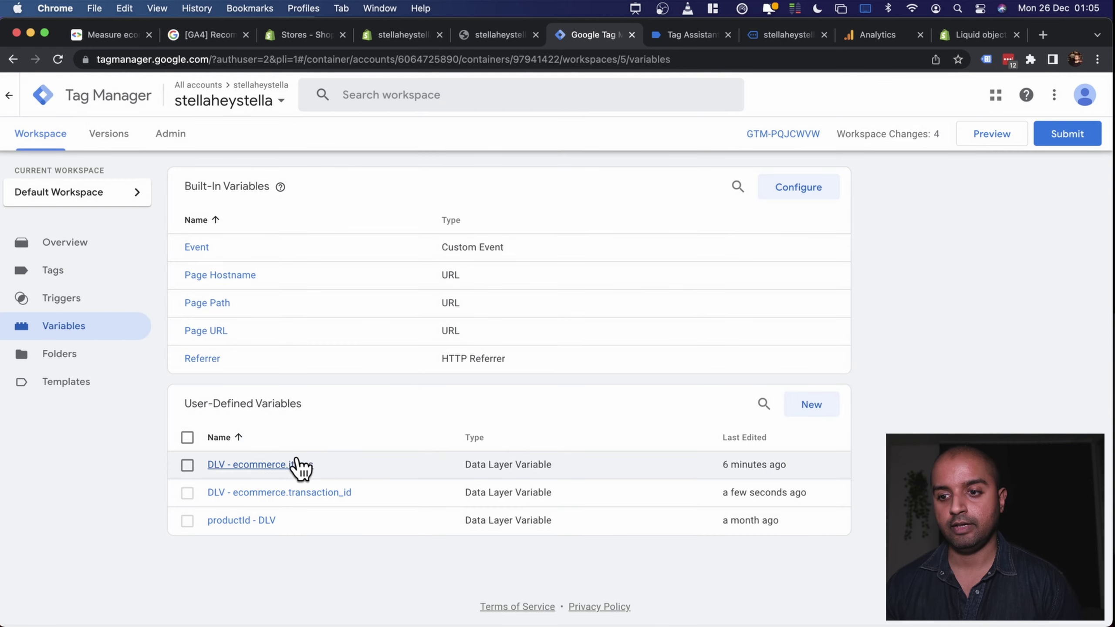
- Duplicate DLV - ecommerce.items and set the copy's Data Layer Variable Name to ecommerce.value, using the parameter name from the purchase sample
{"action": "left_click", "coordinate": [295, 465]}
{"action": "left_click", "coordinate": [108, 35]}
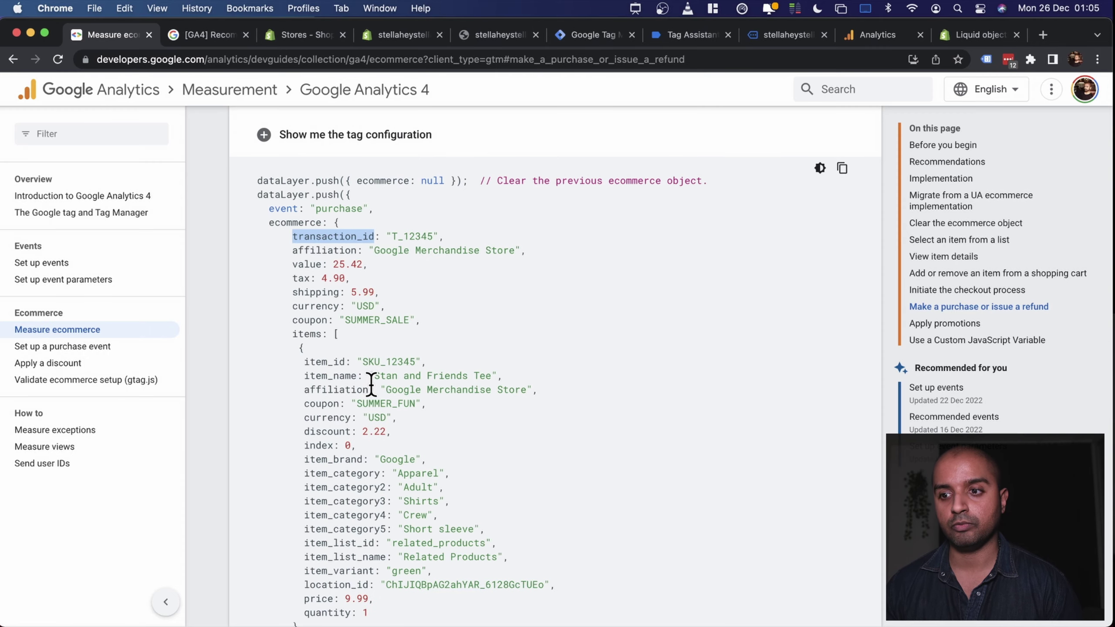
{"action": "double_click", "coordinate": [308, 265]}
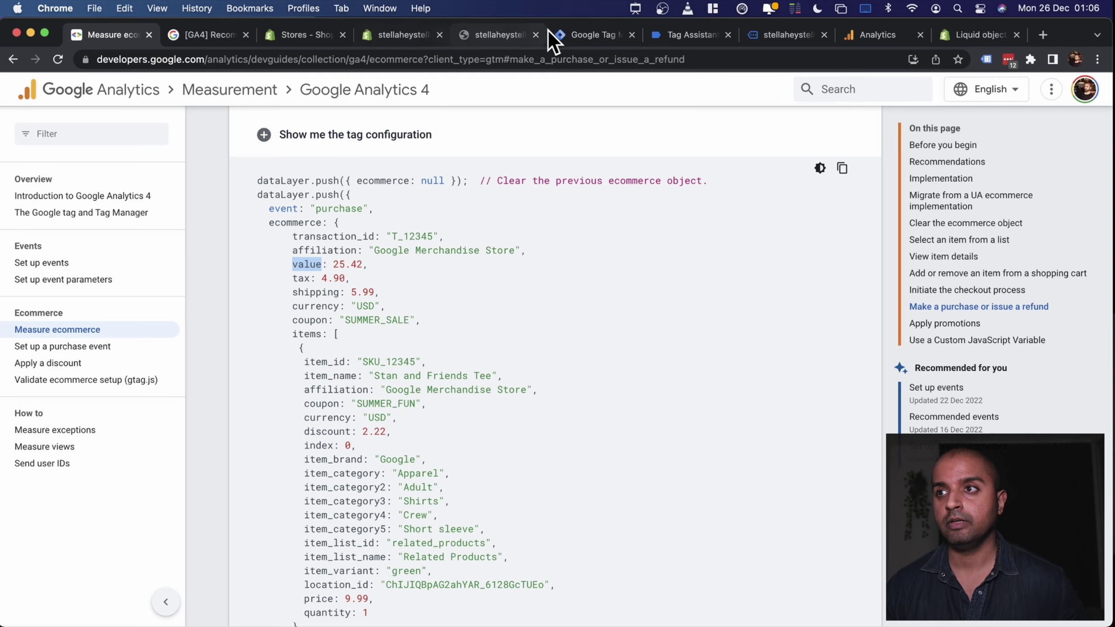
{"action": "left_click", "coordinate": [566, 35]}
{"action": "left_click", "coordinate": [1087, 94]}
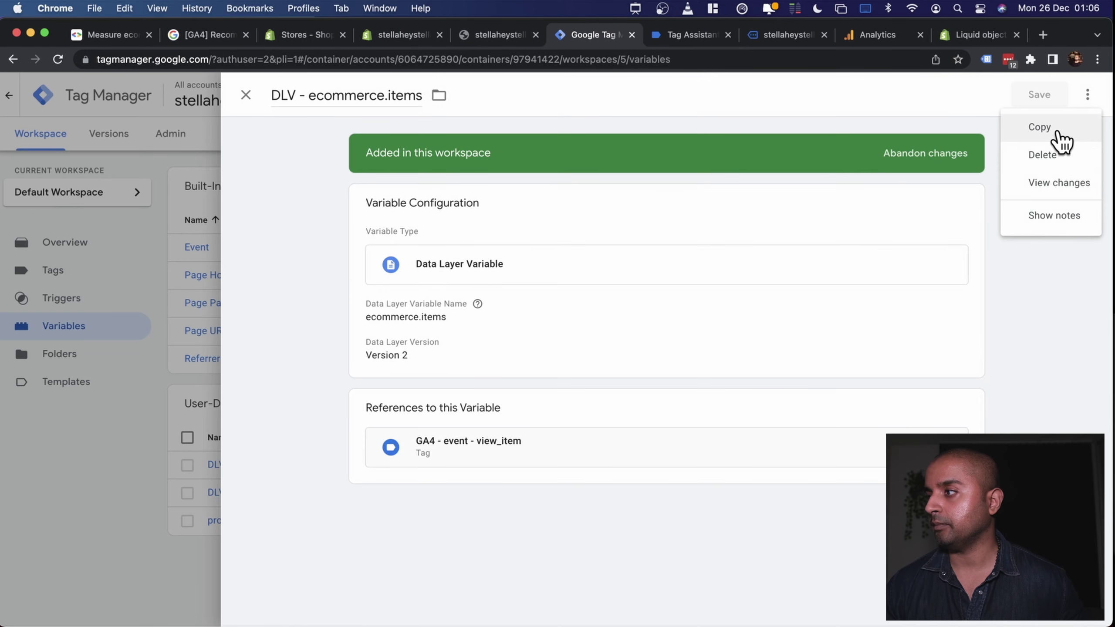
{"action": "left_click", "coordinate": [1060, 140]}
{"action": "left_click", "coordinate": [457, 260]}
{"action": "double_click", "coordinate": [441, 294]}
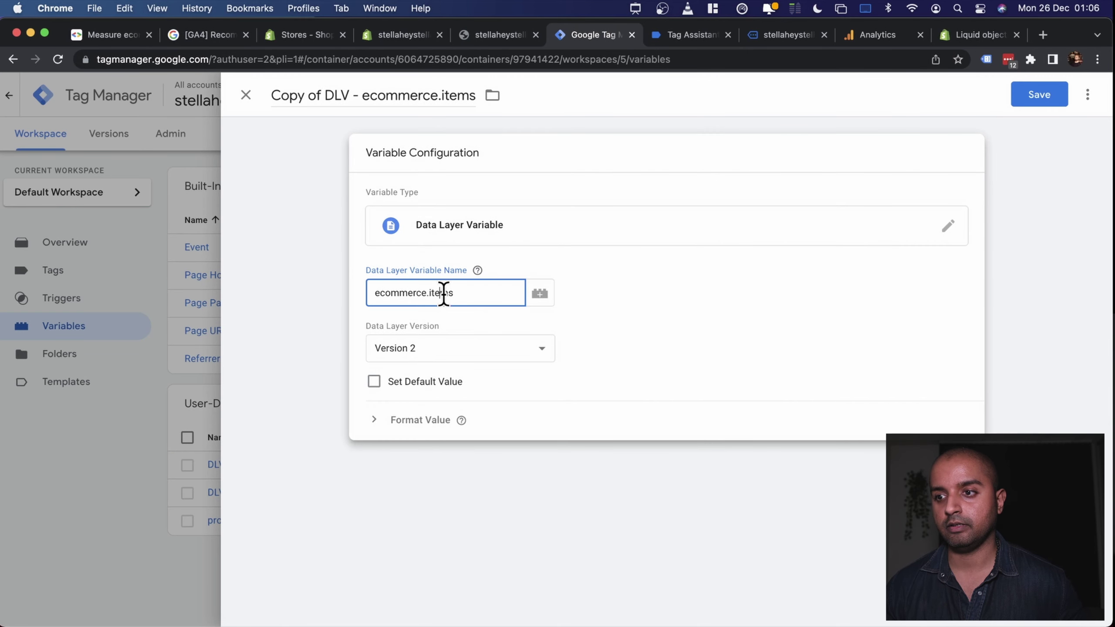
{"action": "key", "text": "cmd+v"}
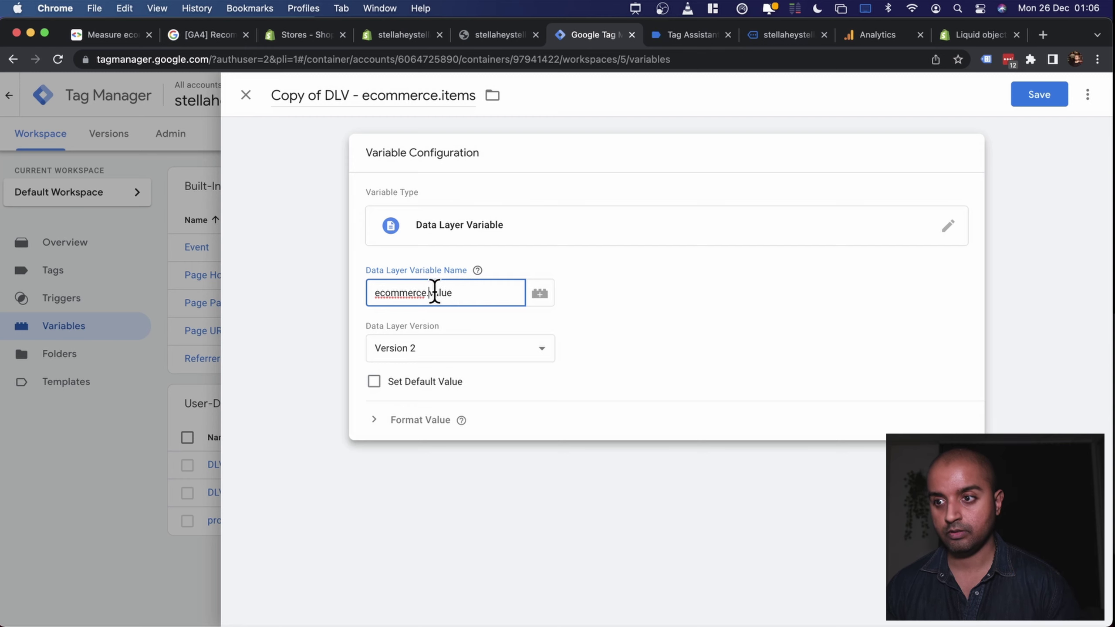
- Rename the duplicated variable DLV - ecommerce.value and save it
{"action": "double_click", "coordinate": [448, 96]}
{"action": "key", "text": "cmd+v"}
{"action": "left_click_drag", "start_coordinate": [322, 96], "coordinate": [226, 94]}
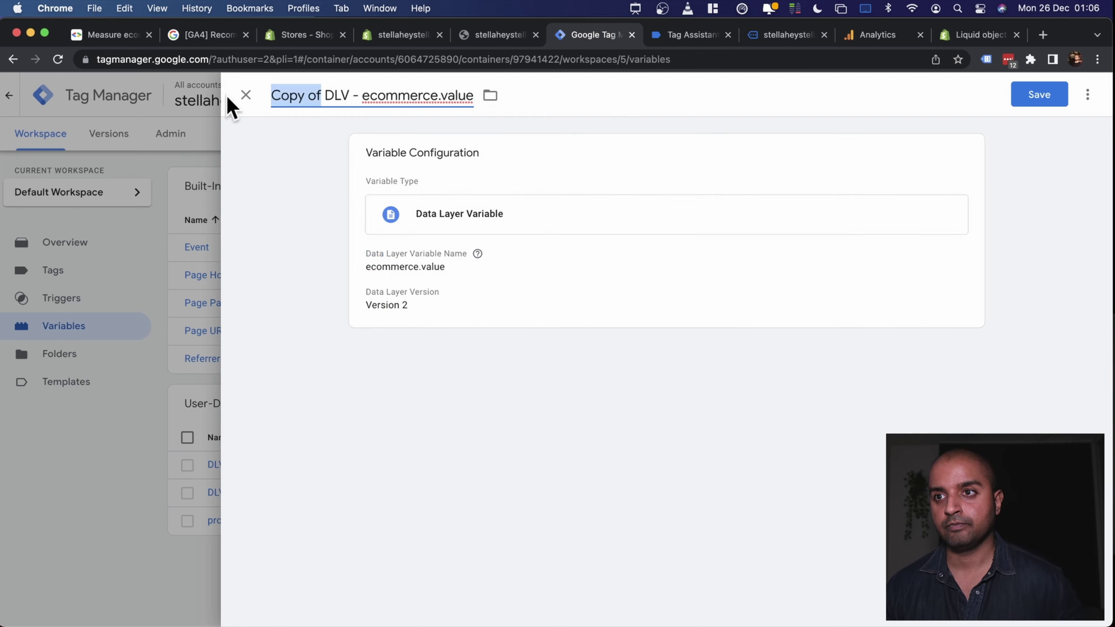
{"action": "key", "text": "BackSpace"}
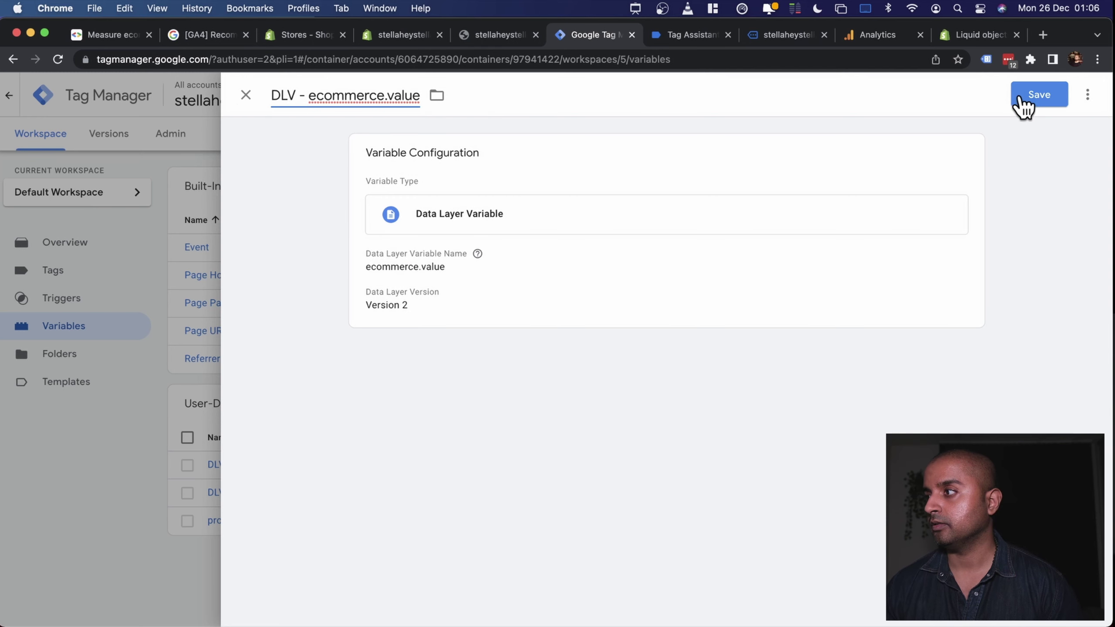
{"action": "left_click", "coordinate": [1021, 105]}
- Duplicate DLV - ecommerce.items and set the copy's Data Layer Variable Name to ecommerce.currency, using the parameter name from the purchase sample
{"action": "left_click", "coordinate": [106, 39]}
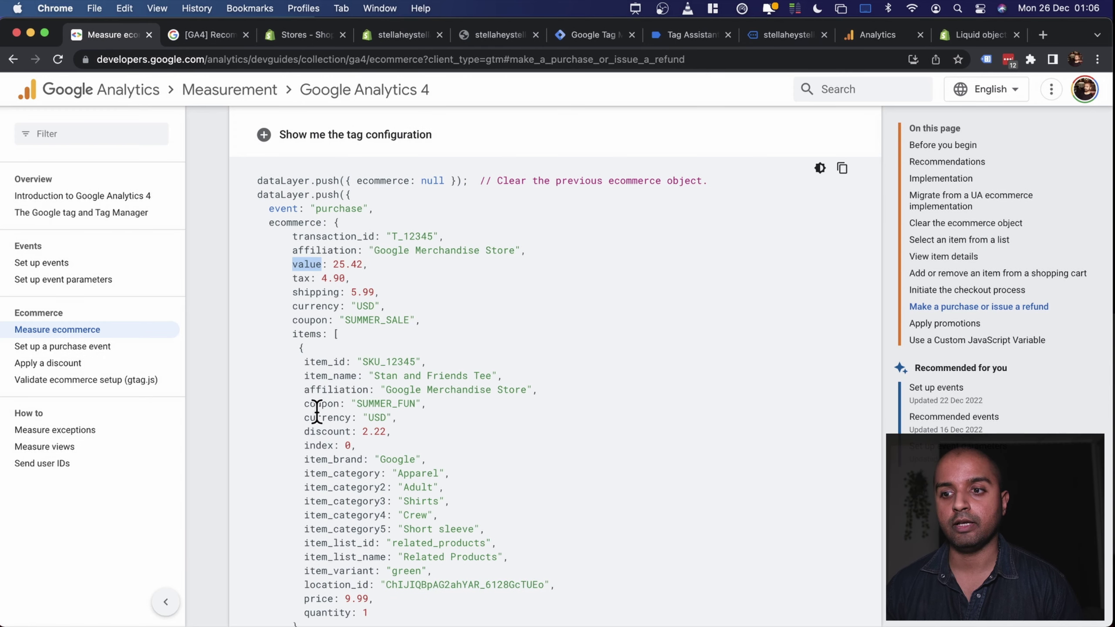
{"action": "double_click", "coordinate": [312, 306]}
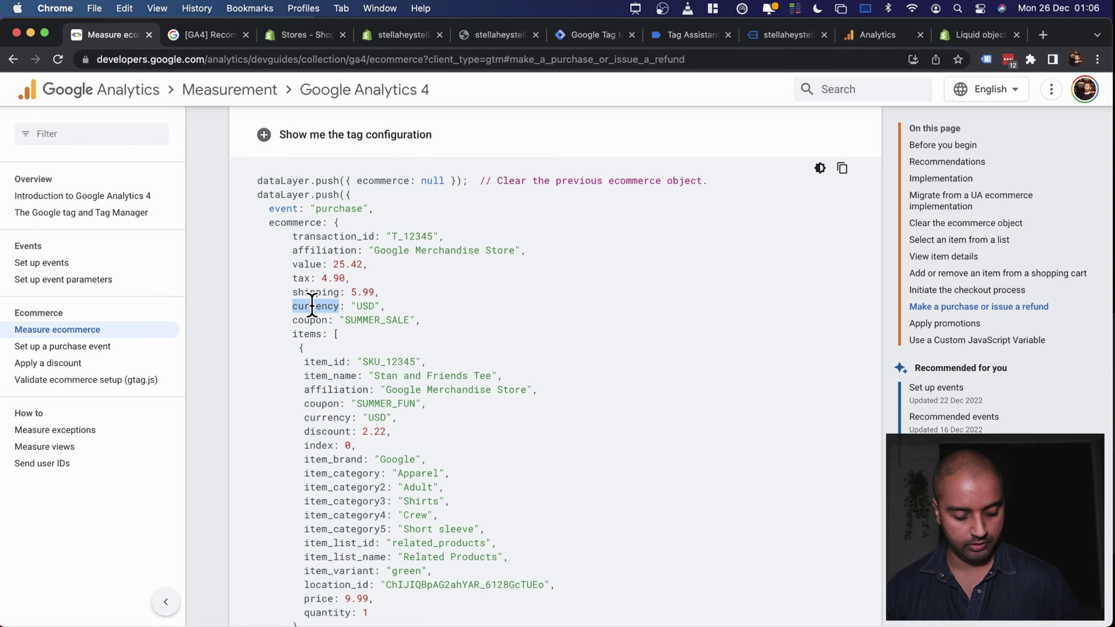
{"action": "left_click", "coordinate": [670, 38]}
{"action": "left_click", "coordinate": [567, 39]}
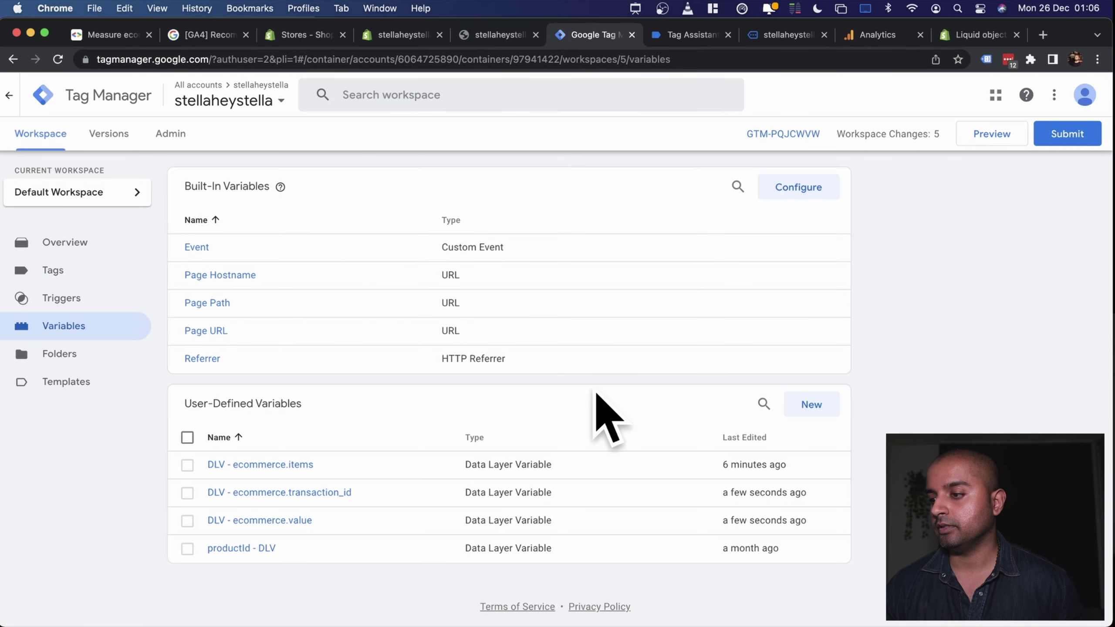
{"action": "left_click", "coordinate": [285, 464]}
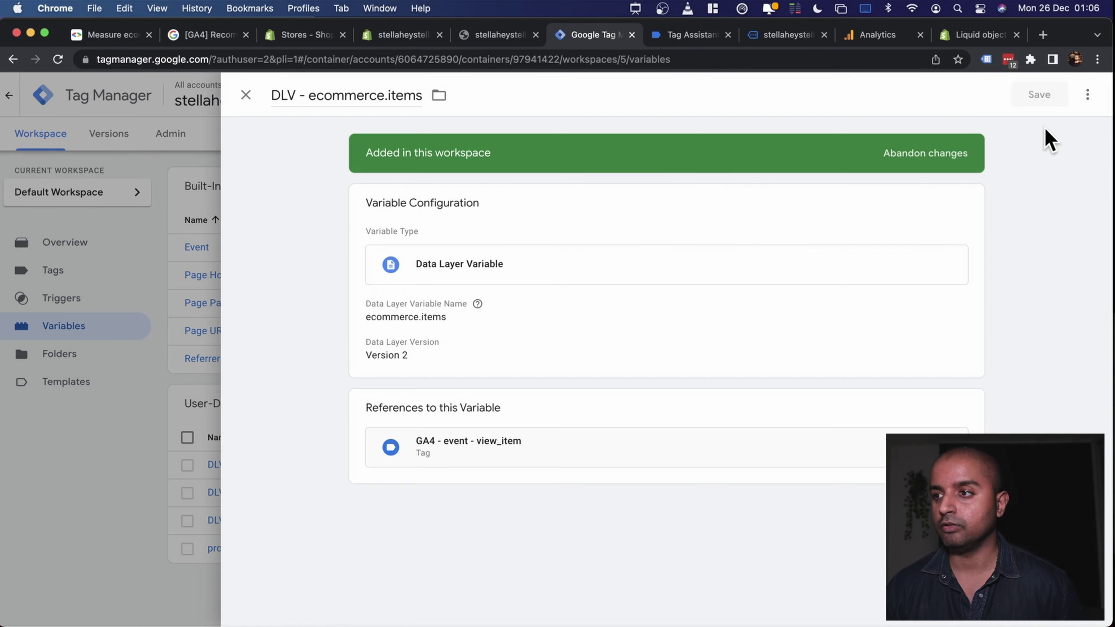
{"action": "left_click", "coordinate": [1088, 95]}
{"action": "left_click", "coordinate": [1052, 127]}
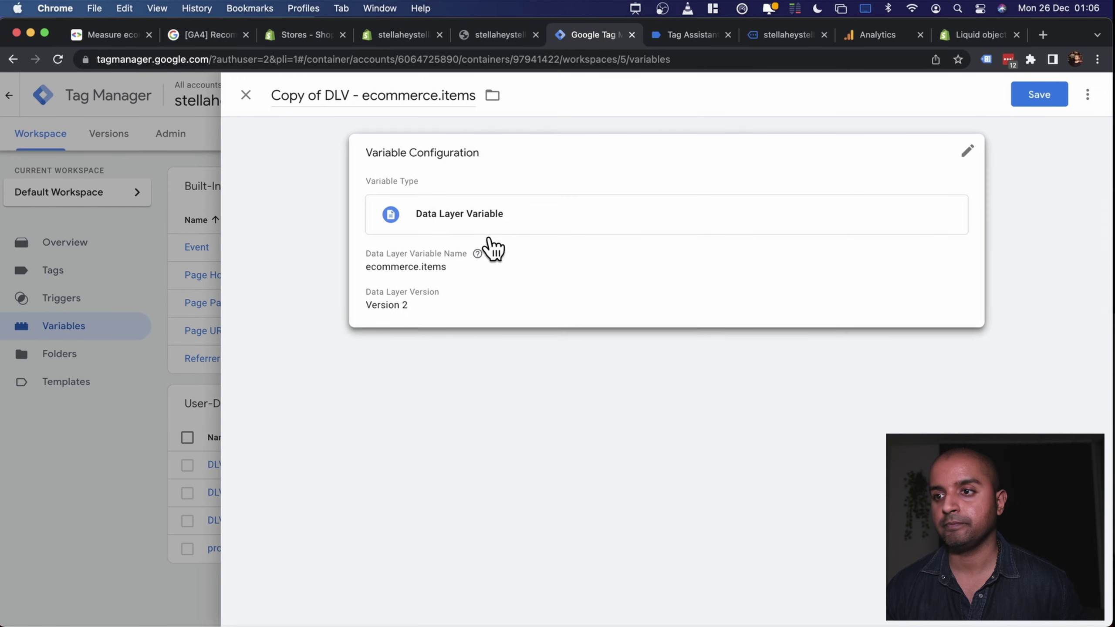
{"action": "left_click", "coordinate": [493, 245]}
{"action": "double_click", "coordinate": [444, 293]}
{"action": "type", "text": "currency"}
{"action": "left_click", "coordinate": [434, 295]}
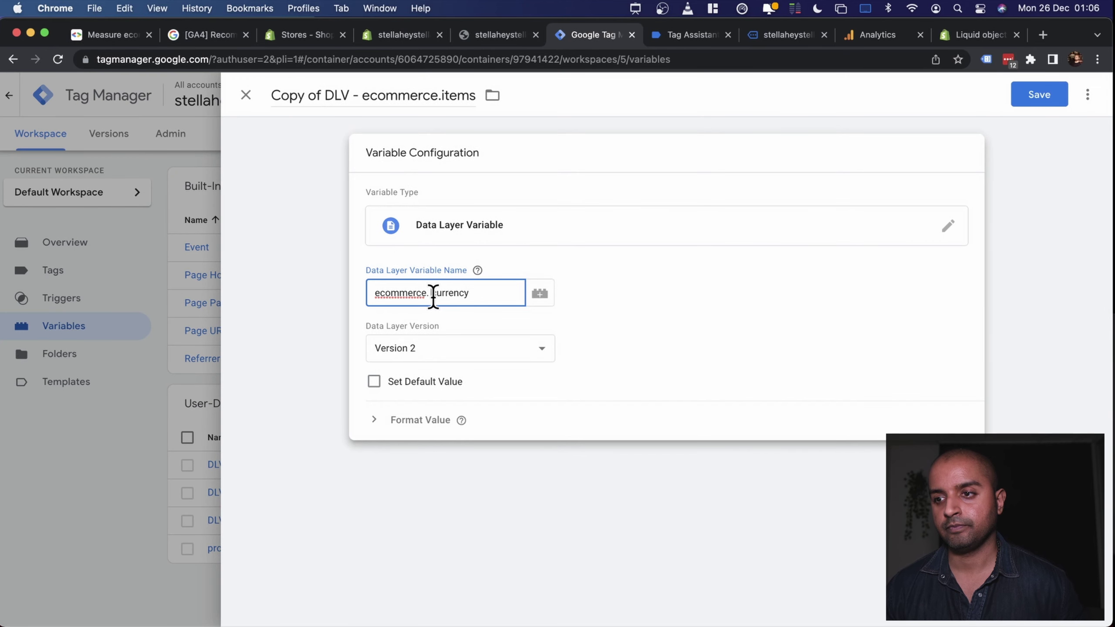
- Rename the duplicated variable DLV - ecommerce.currency and save it
{"action": "double_click", "coordinate": [453, 293]}
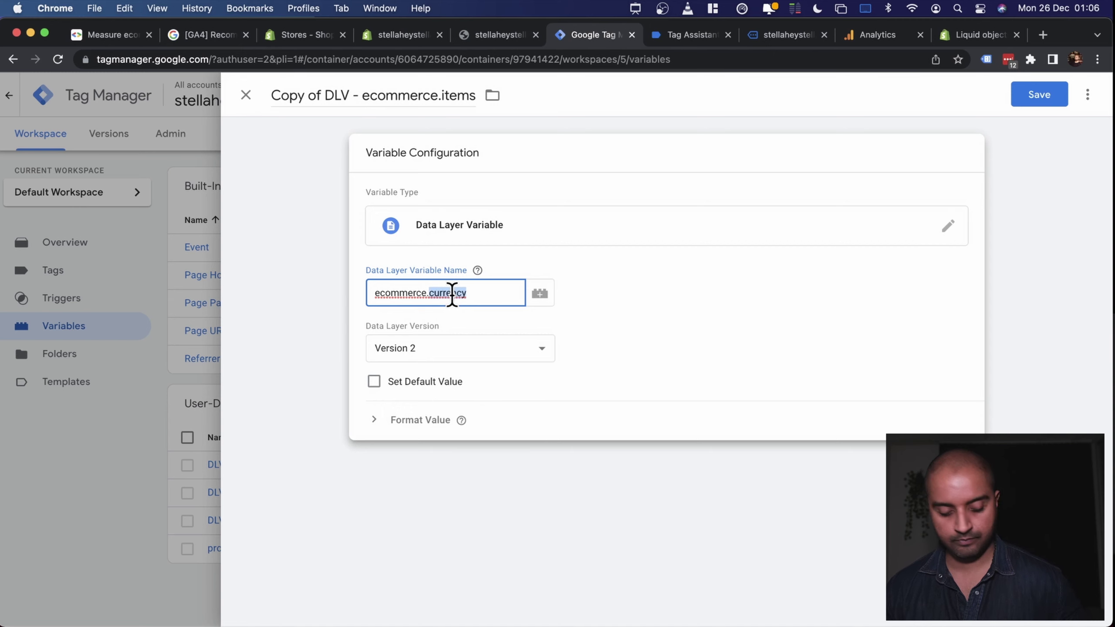
{"action": "left_click", "coordinate": [435, 100]}
{"action": "double_click", "coordinate": [447, 98]}
{"action": "key", "text": "super+v"}
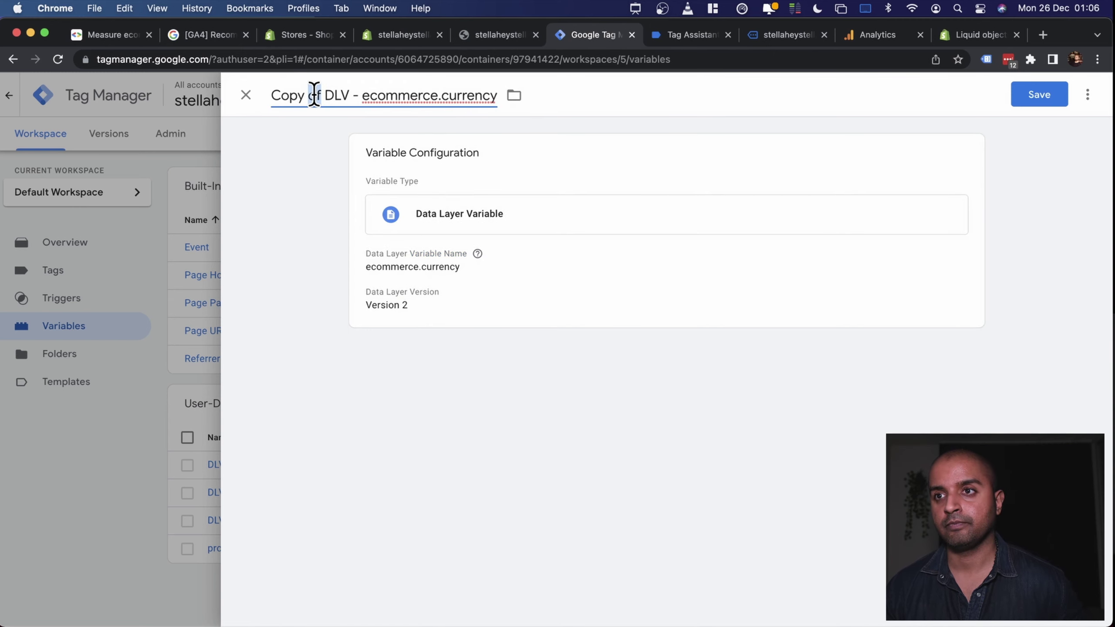
{"action": "key", "text": "BackSpace"}
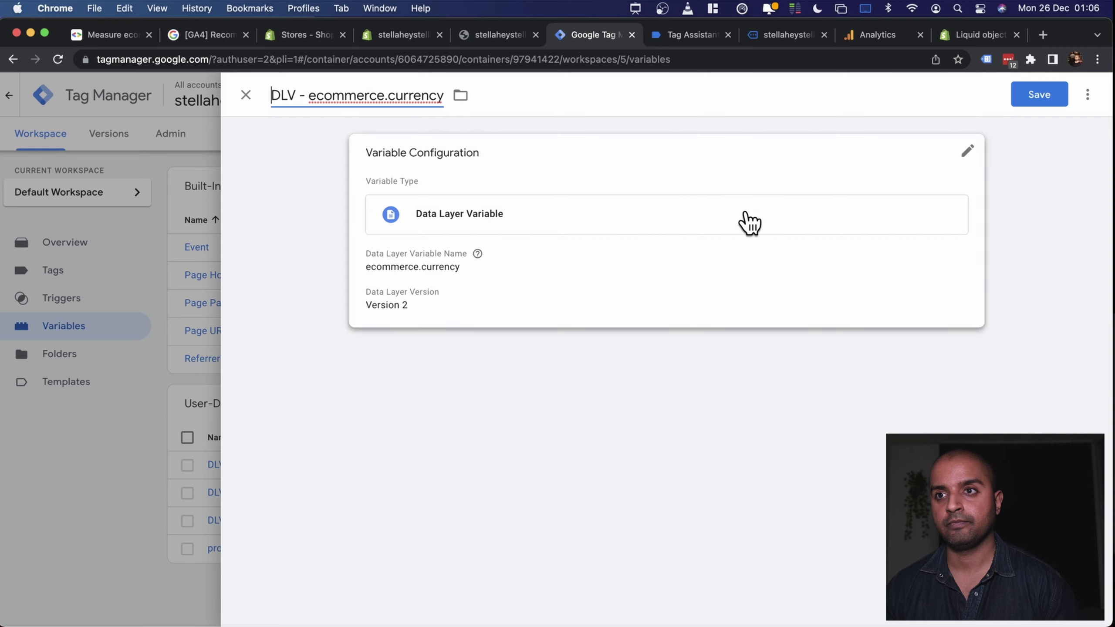
{"action": "left_click", "coordinate": [1019, 101]}
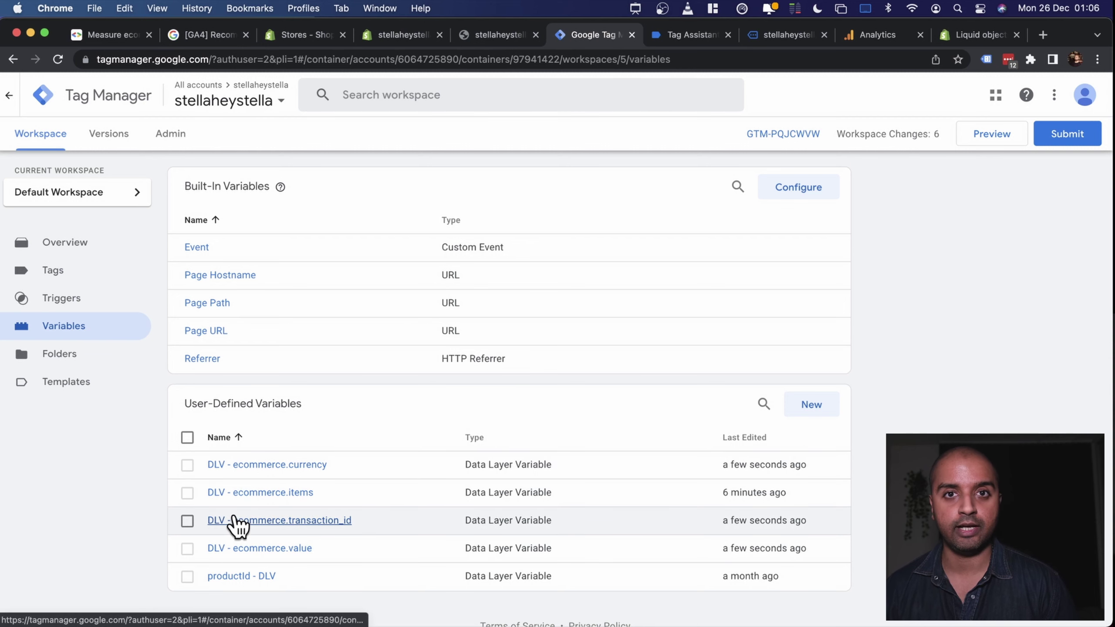
- Create a new GA4 Event tag that uses GA4 - All pages as its configuration tag
{"action": "left_click", "coordinate": [66, 272]}
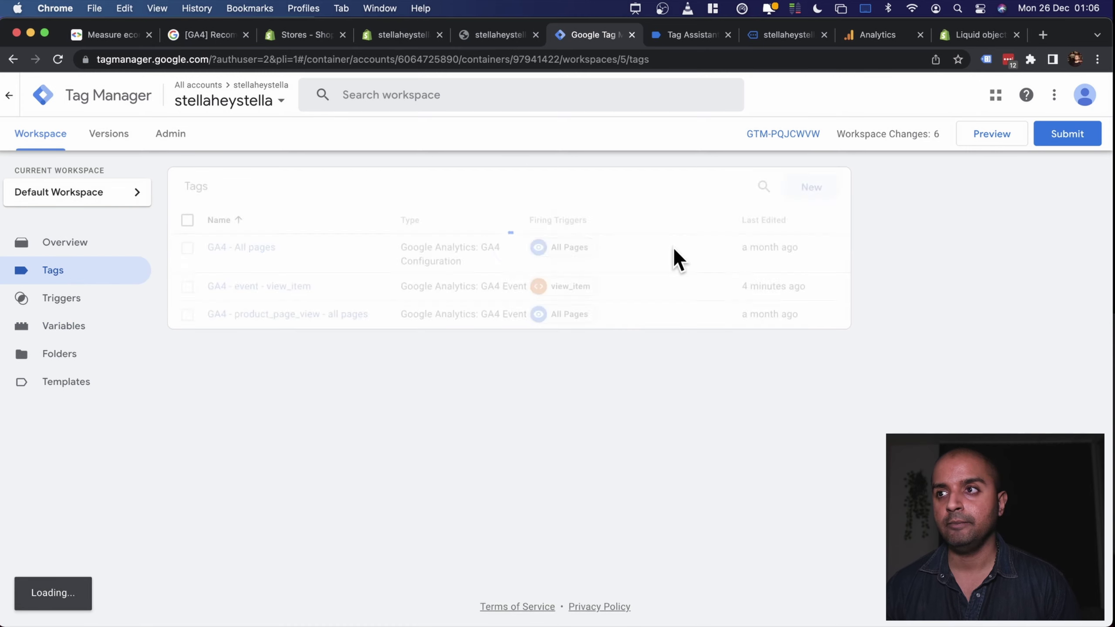
{"action": "left_click", "coordinate": [817, 190]}
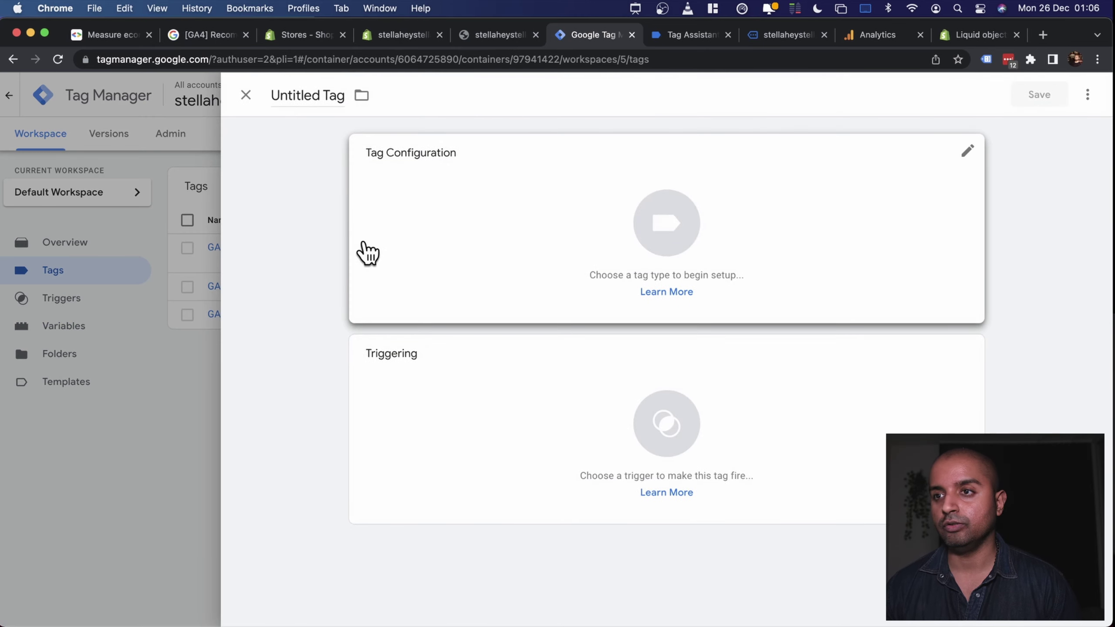
{"action": "left_click", "coordinate": [493, 251]}
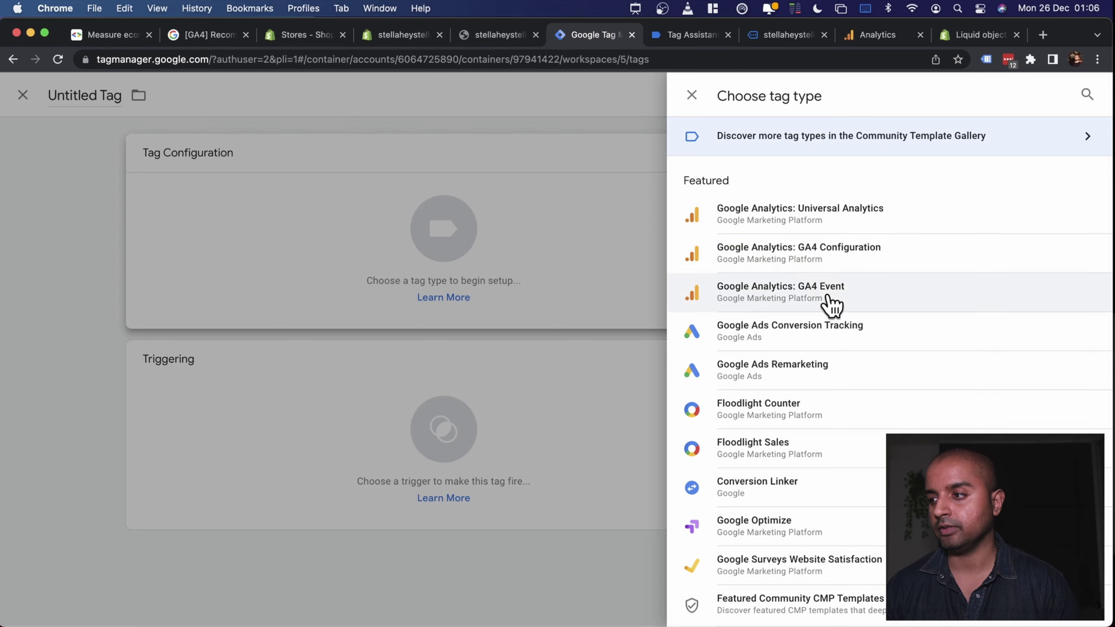
{"action": "left_click", "coordinate": [796, 297]}
{"action": "left_click", "coordinate": [455, 299]}
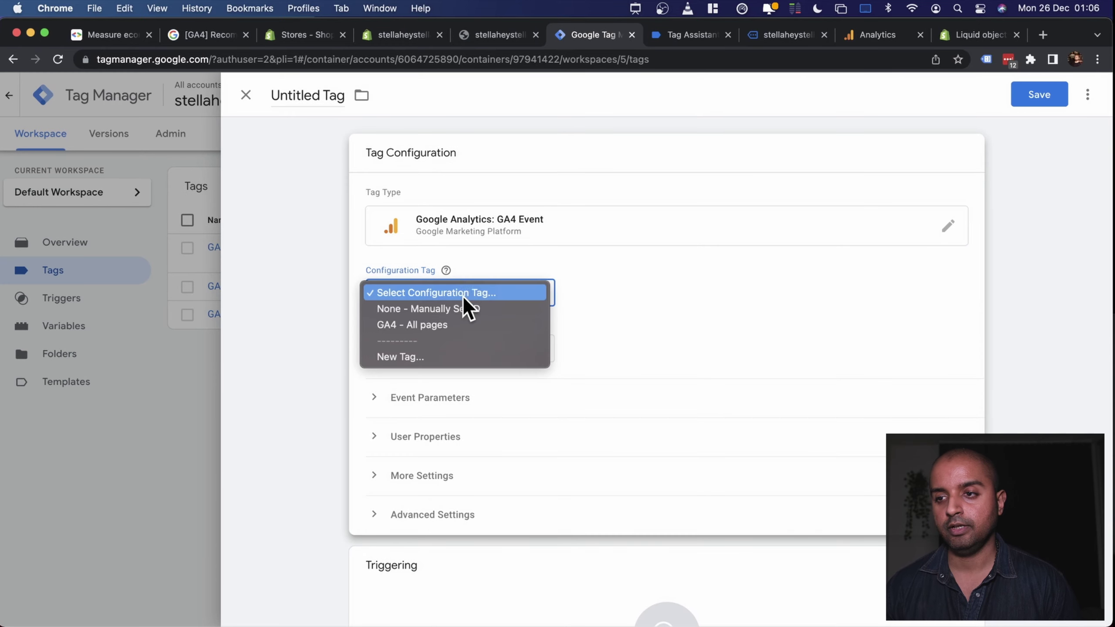
{"action": "left_click", "coordinate": [449, 328]}
- Set the tag's Event Name to purchase, copied from the event line of the purchase sample in the Google Analytics documentation
{"action": "scroll", "coordinate": [644, 333], "scroll_direction": "down", "scroll_amount": 1}
{"action": "scroll", "coordinate": [646, 335], "scroll_direction": "down", "scroll_amount": 1}
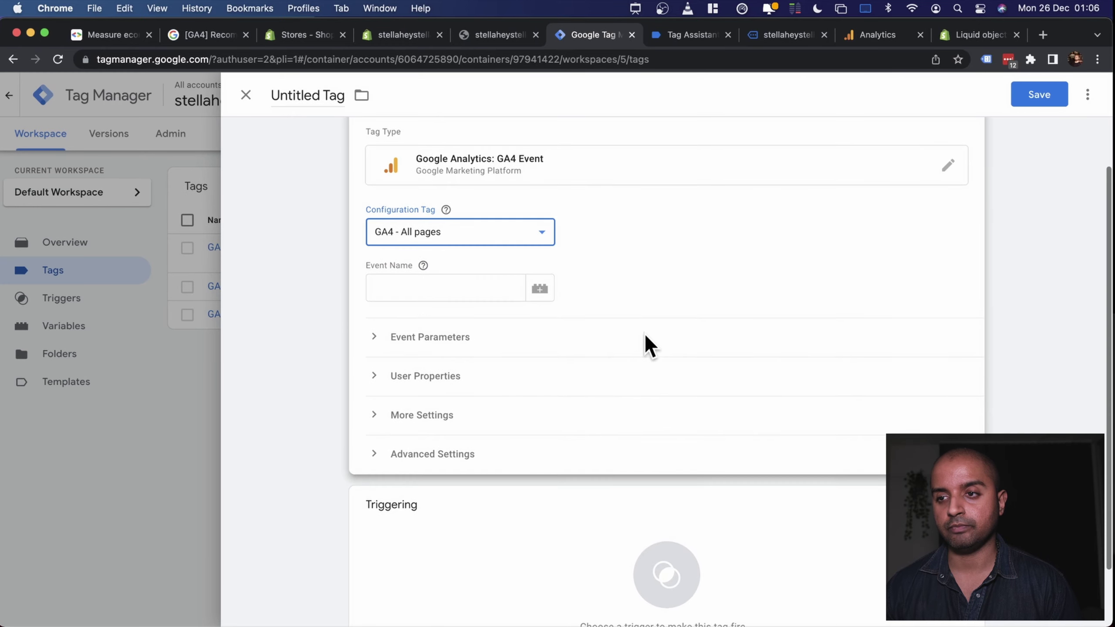
{"action": "left_click", "coordinate": [105, 35]}
{"action": "double_click", "coordinate": [335, 208]}
{"action": "key", "text": "cmd+c"}
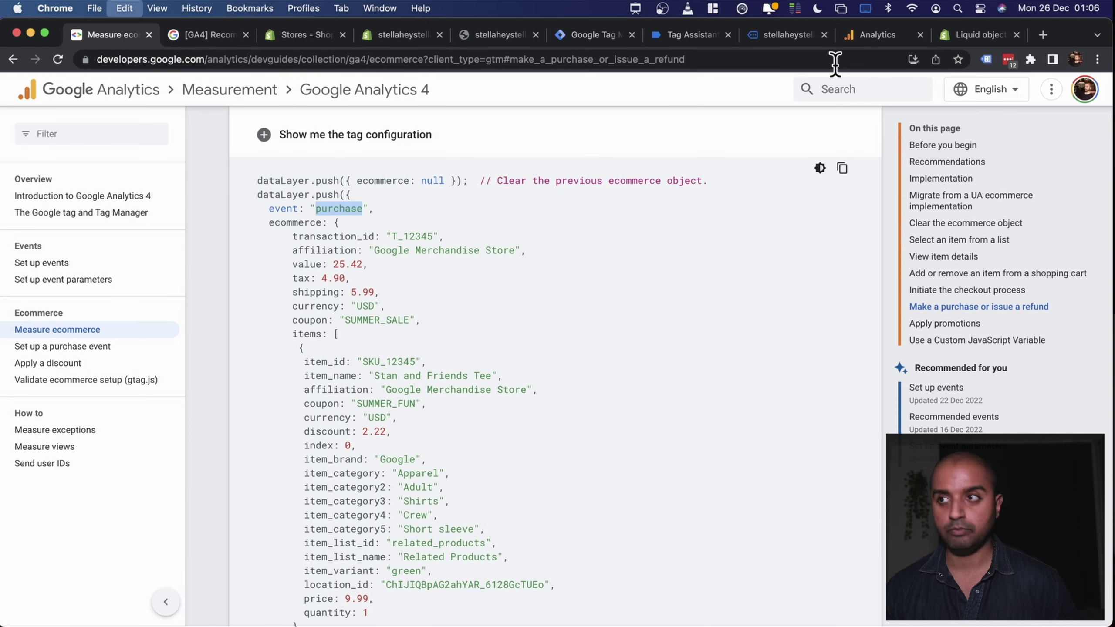
{"action": "left_click", "coordinate": [557, 40]}
{"action": "left_click", "coordinate": [410, 288]}
{"action": "key", "text": "cmd+v"}
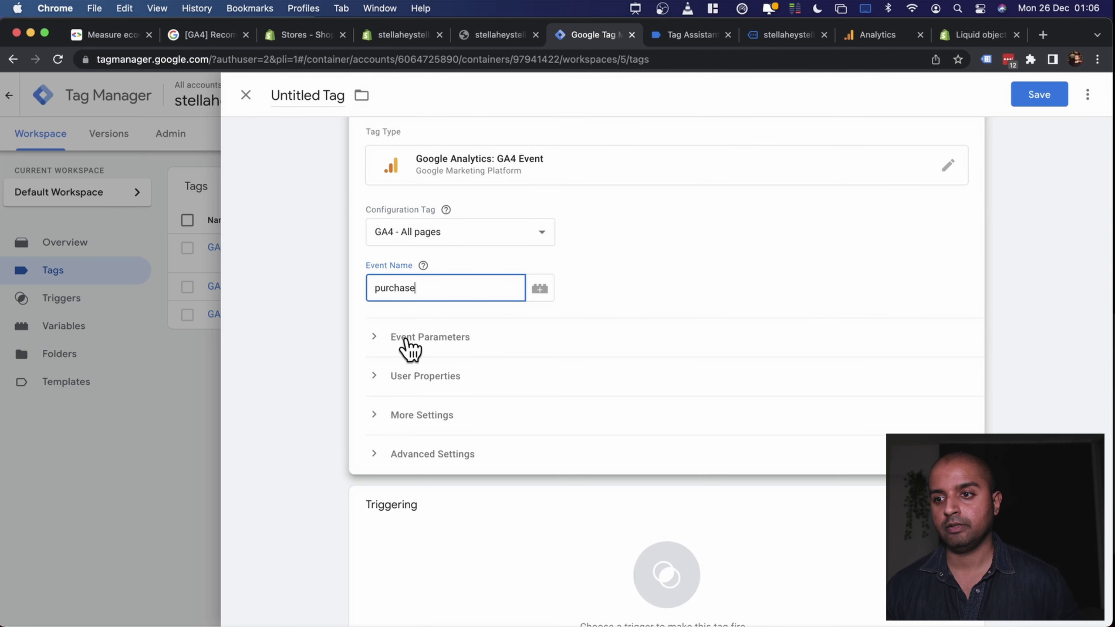
- Add three empty event parameter rows to the purchase tag and check the parameters in the documentation's purchase sample
{"action": "left_click", "coordinate": [399, 341]}
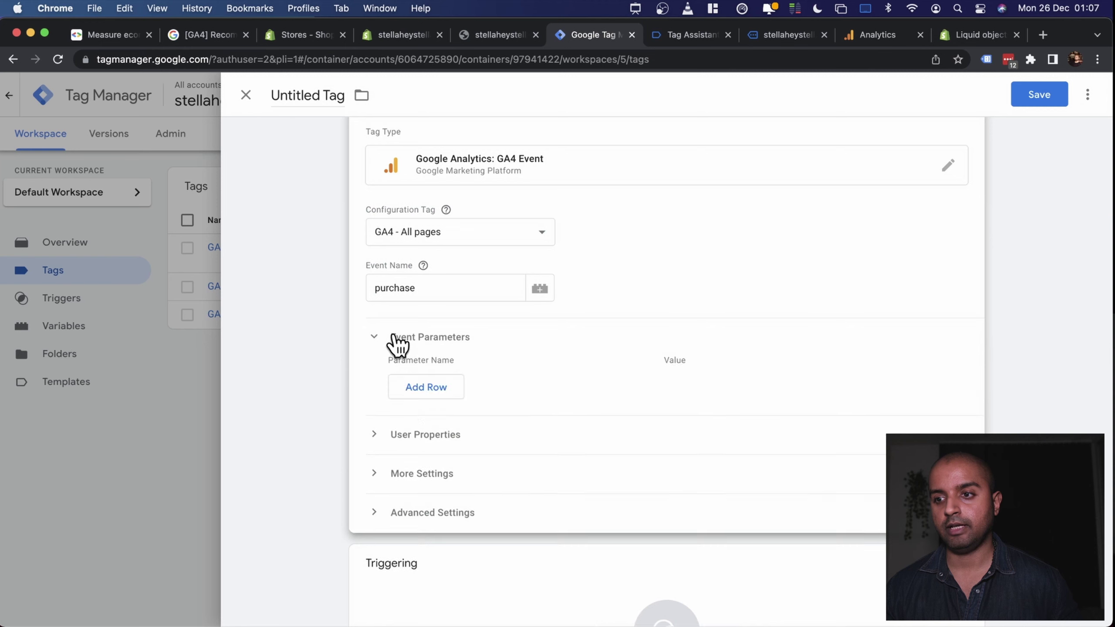
{"action": "left_click", "coordinate": [425, 387]}
{"action": "left_click", "coordinate": [428, 419]}
{"action": "left_click", "coordinate": [428, 452]}
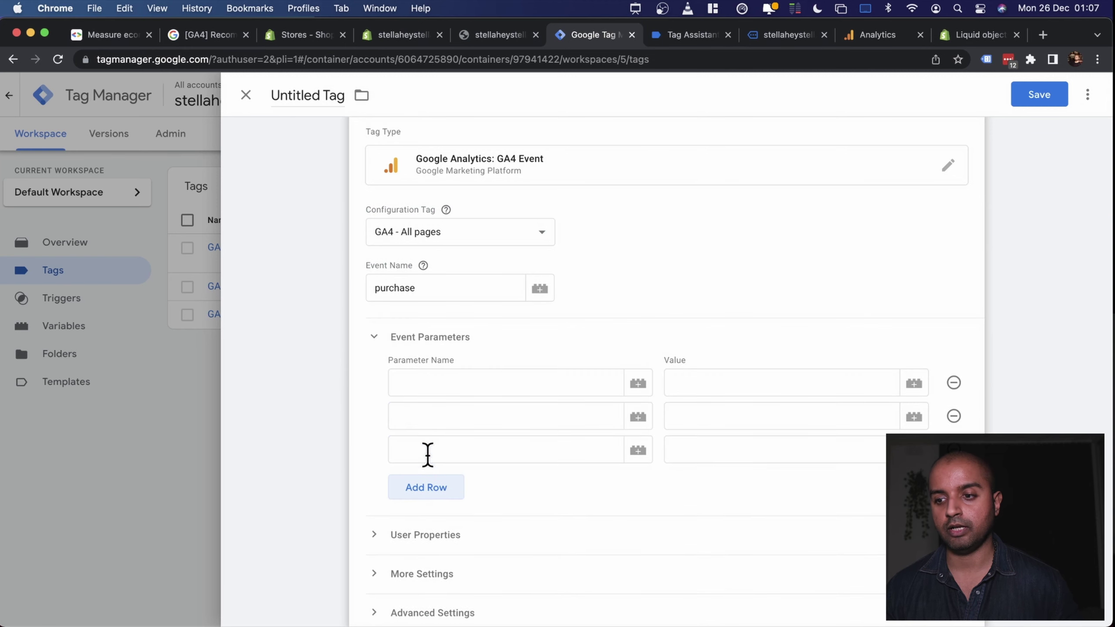
{"action": "left_click", "coordinate": [115, 35]}
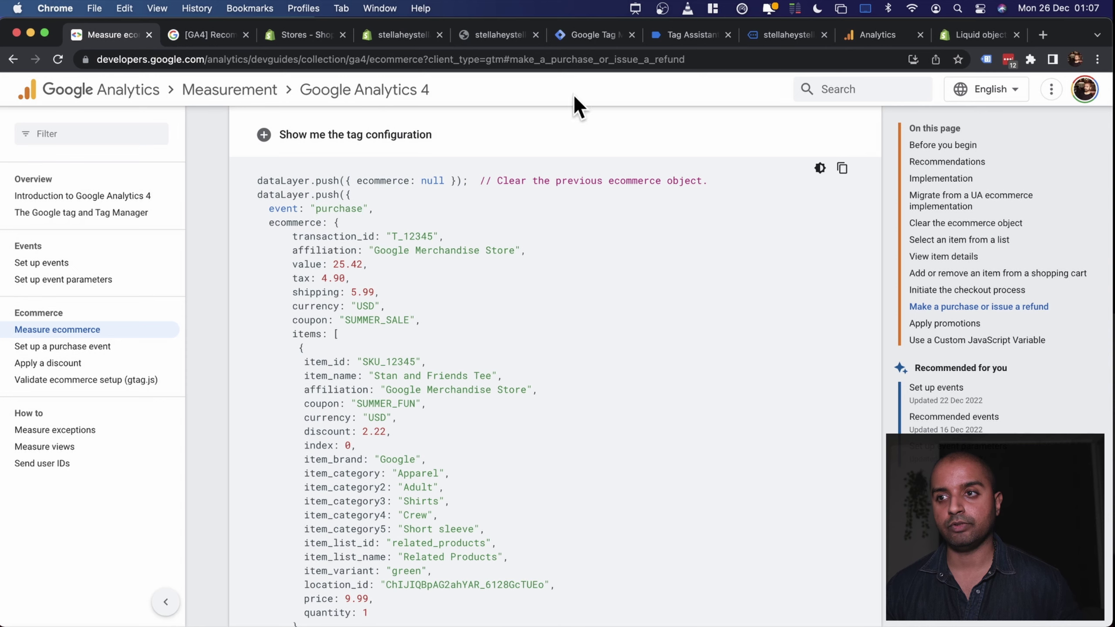
{"action": "left_click", "coordinate": [596, 36]}
- Fill the first event parameter row with the name transaction_id and the value {{DLV - ecommerce.transaction_id}}
{"action": "left_click", "coordinate": [693, 383]}
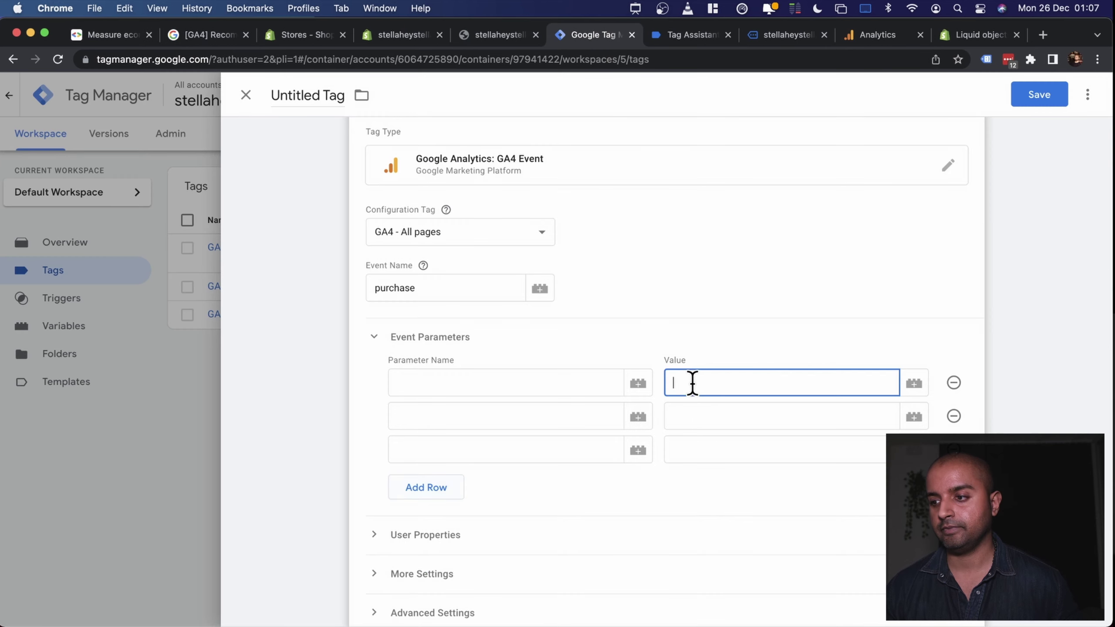
{"action": "type", "text": "{{"}
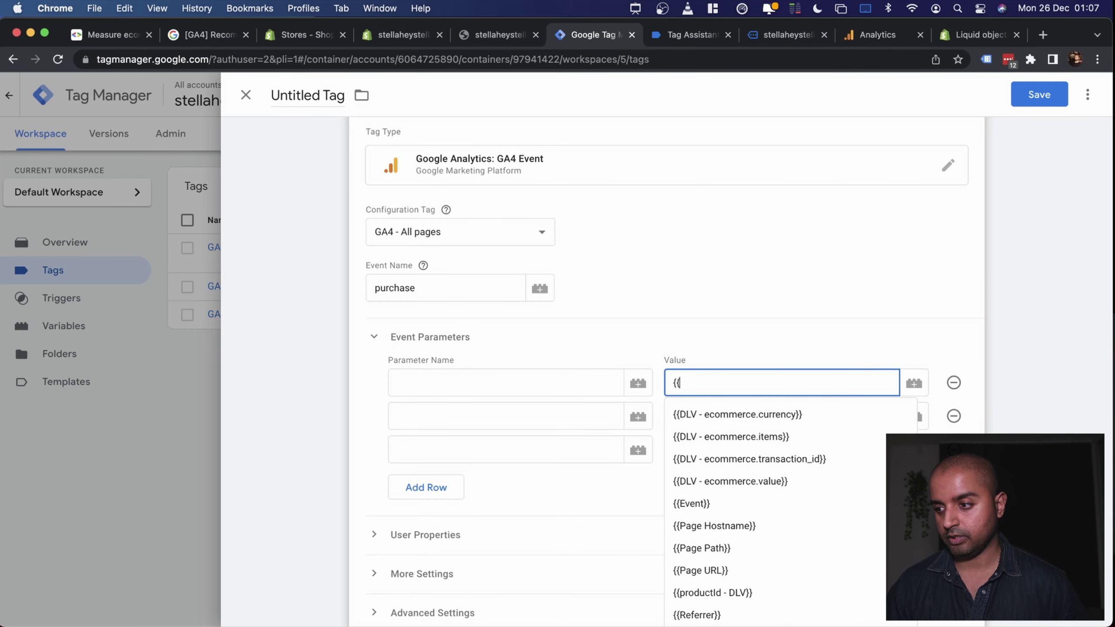
{"action": "key", "text": "Down"}
{"action": "key", "text": "Down"}
{"action": "key", "text": "Down"}
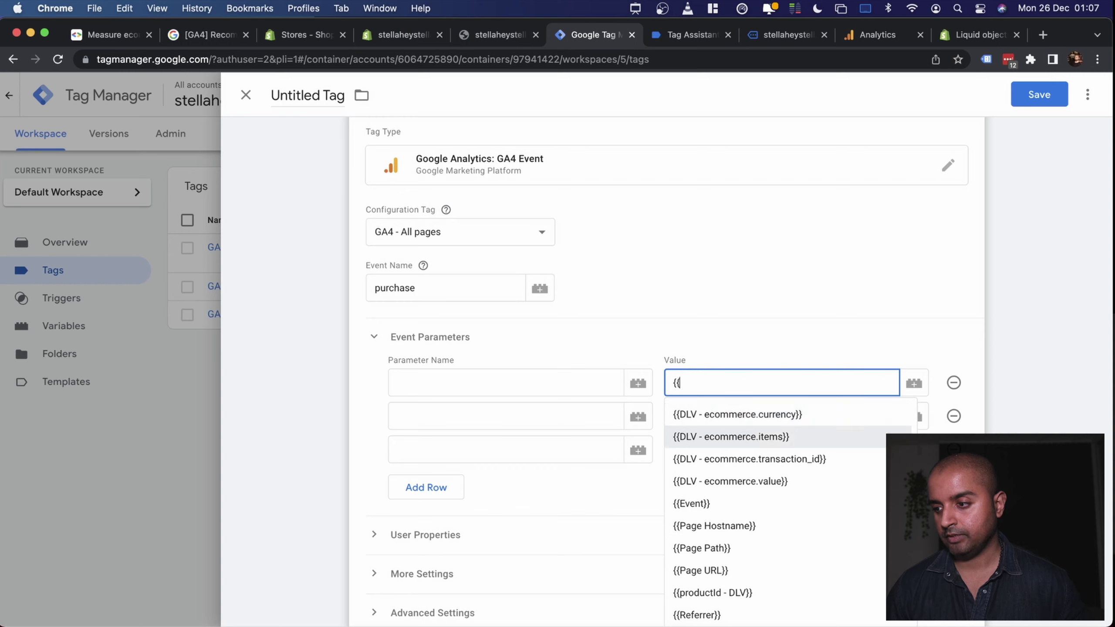
{"action": "key", "text": "Return"}
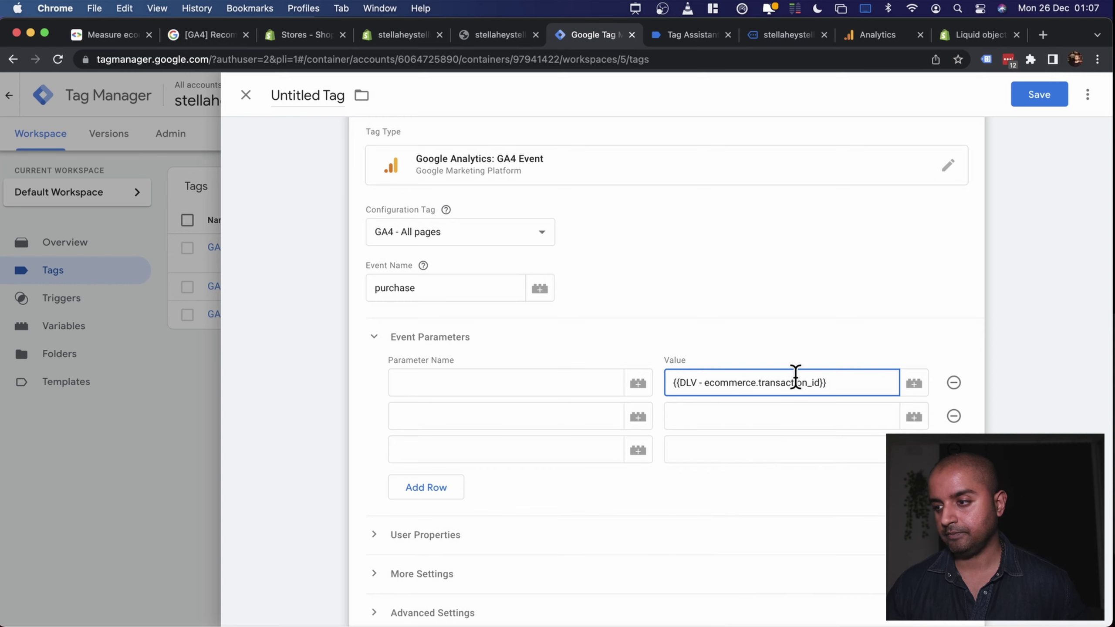
{"action": "double_click", "coordinate": [795, 377]}
{"action": "key", "text": "super+c"}
{"action": "left_click", "coordinate": [554, 377]}
{"action": "key", "text": "super+v"}
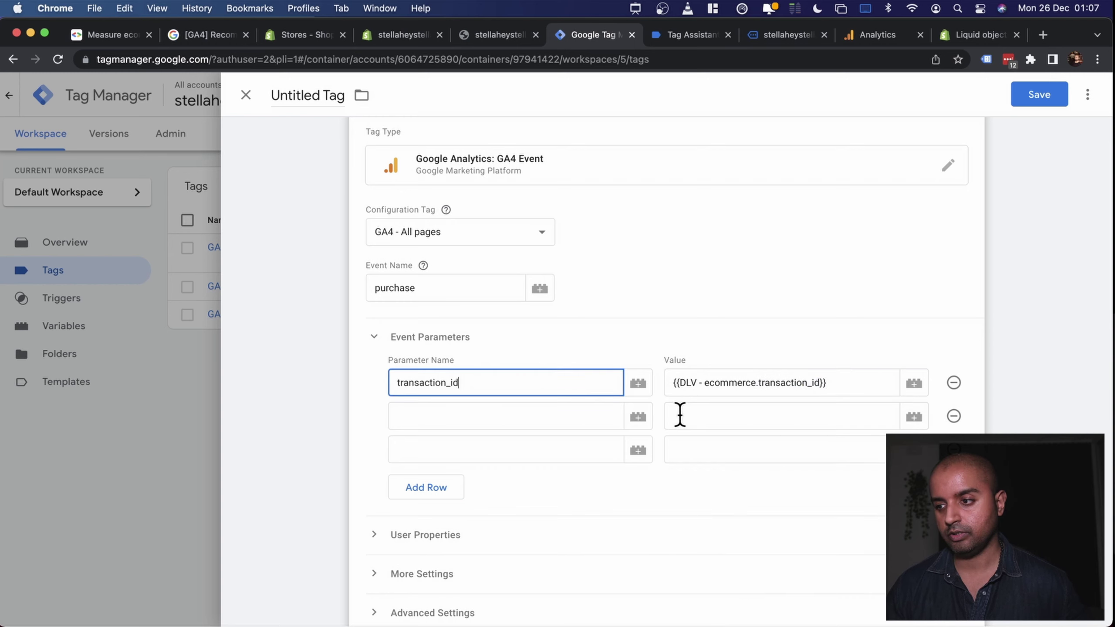
- Fill the second event parameter row with the name currency and the value {{DLV - ecommerce.currency}}
{"action": "left_click", "coordinate": [679, 416]}
{"action": "type", "text": "{{"}
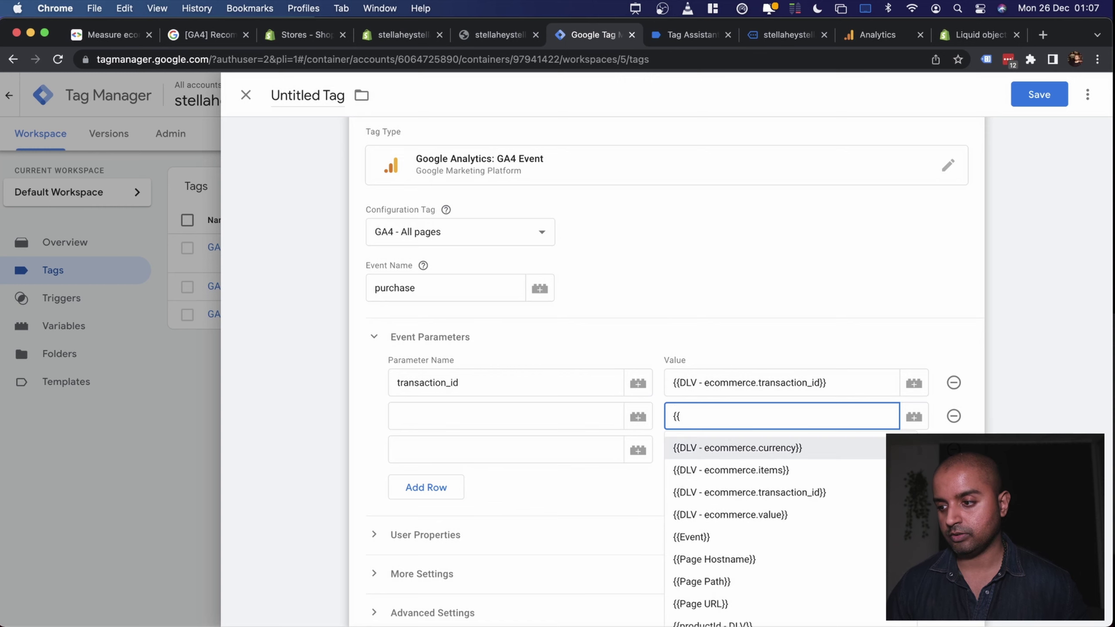
{"action": "key", "text": "Return"}
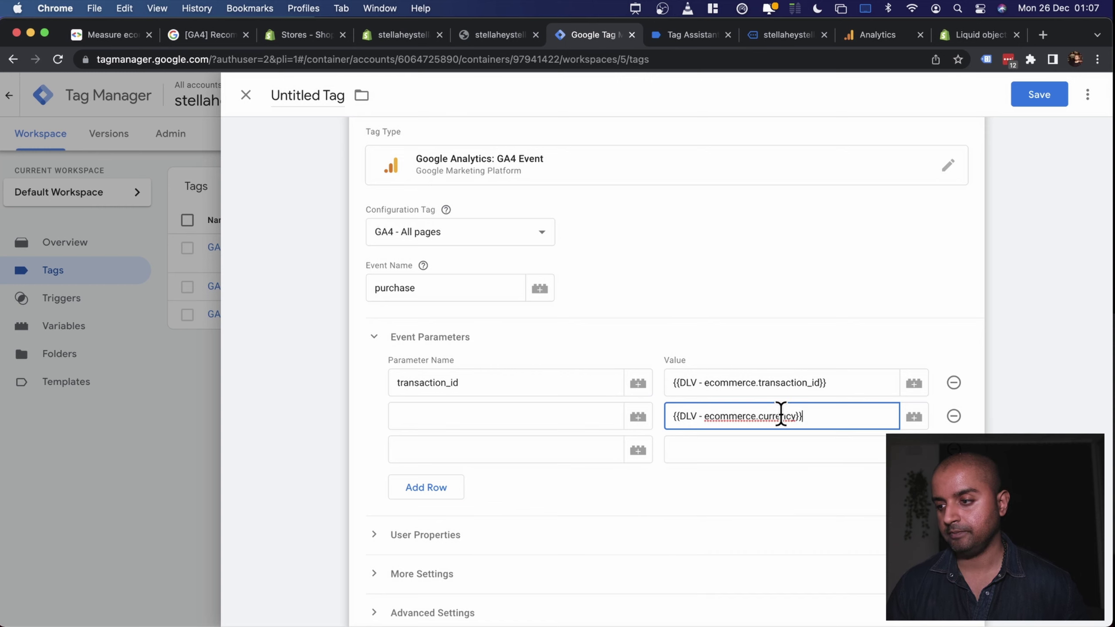
{"action": "left_click", "coordinate": [577, 416]}
{"action": "type", "text": "currency"}
- Fill the third event parameter row with the name items and the value {{DLV - ecommerce.items}}
{"action": "left_click", "coordinate": [693, 445]}
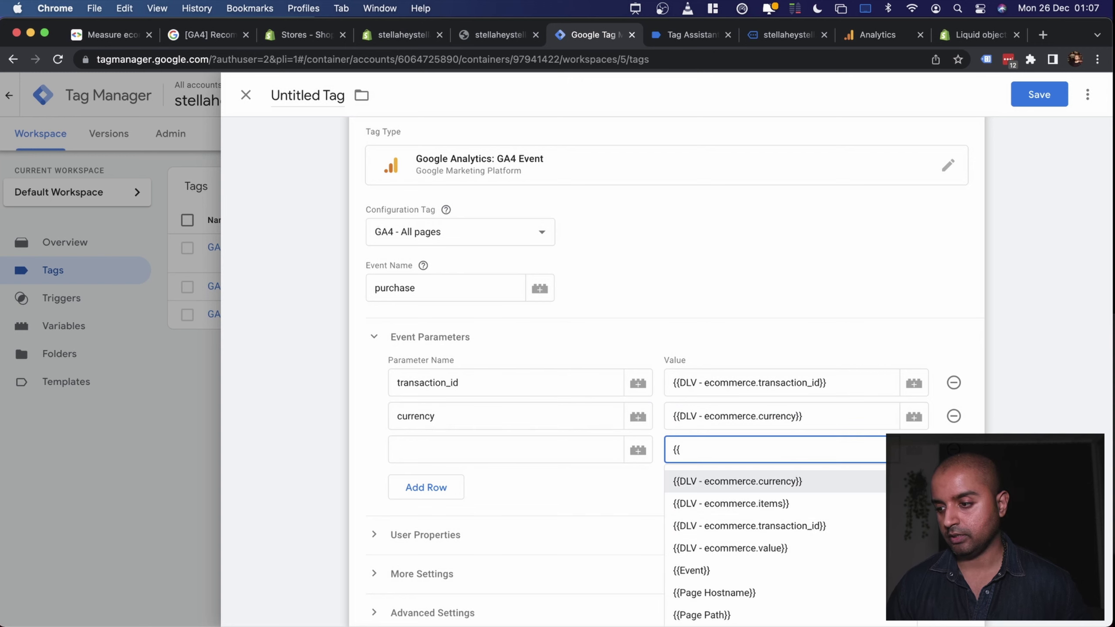
{"action": "key", "text": "Down"}
{"action": "key", "text": "Return"}
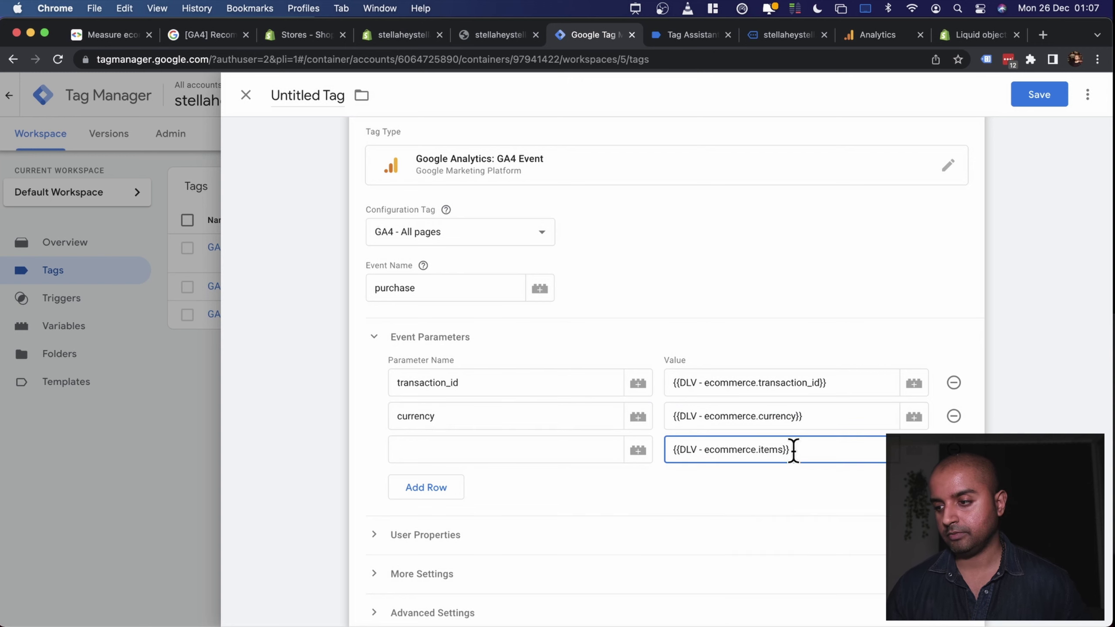
{"action": "left_click", "coordinate": [505, 448]}
{"action": "type", "text": "items"}
- Add a fourth event parameter row with the name value and the value {{DLV - ecommerce.value}}
{"action": "left_click", "coordinate": [436, 495]}
{"action": "left_click", "coordinate": [726, 448]}
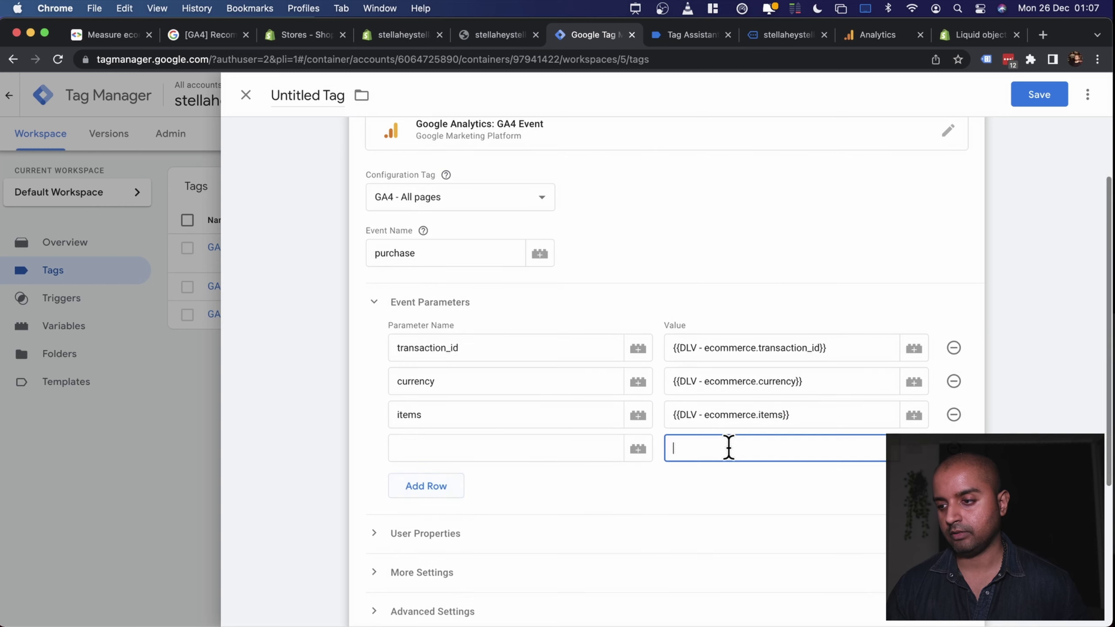
{"action": "type", "text": "{{"}
{"action": "key", "text": "Down"}
{"action": "key", "text": "Down"}
{"action": "key", "text": "Down"}
{"action": "key", "text": "Down"}
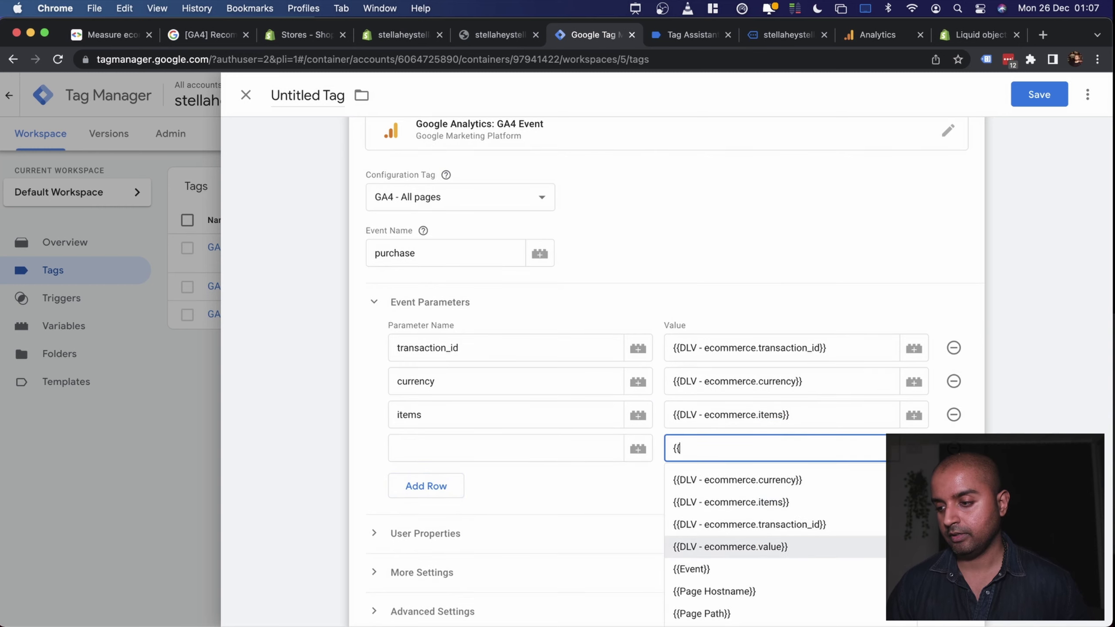
{"action": "key", "text": "Return"}
{"action": "double_click", "coordinate": [773, 448]}
{"action": "key", "text": "super+c"}
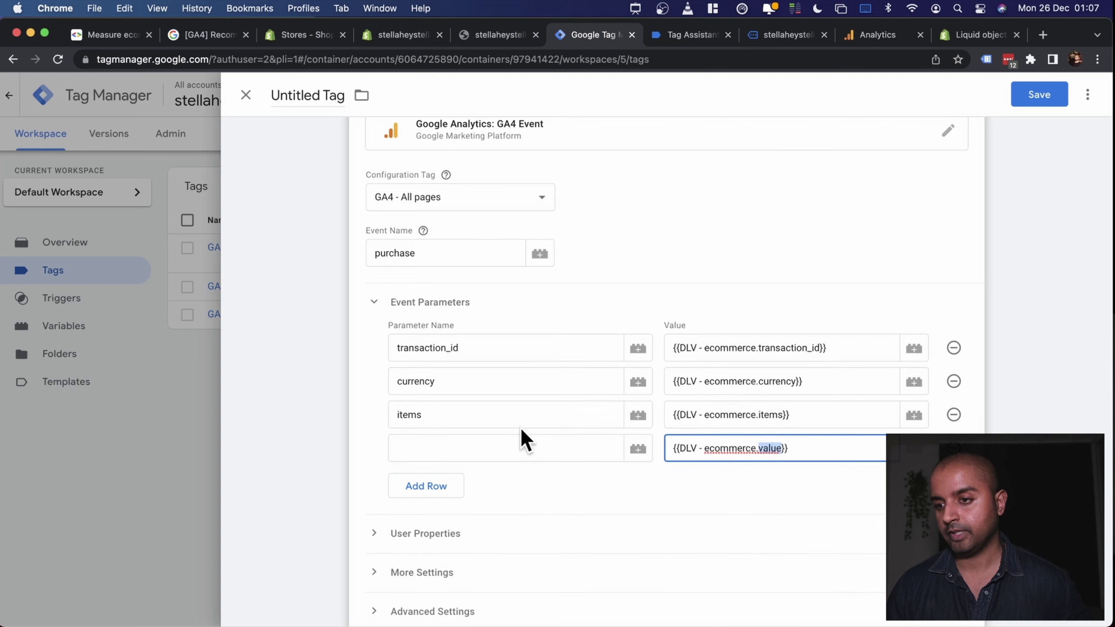
{"action": "left_click", "coordinate": [503, 448]}
{"action": "key", "text": "super+v"}
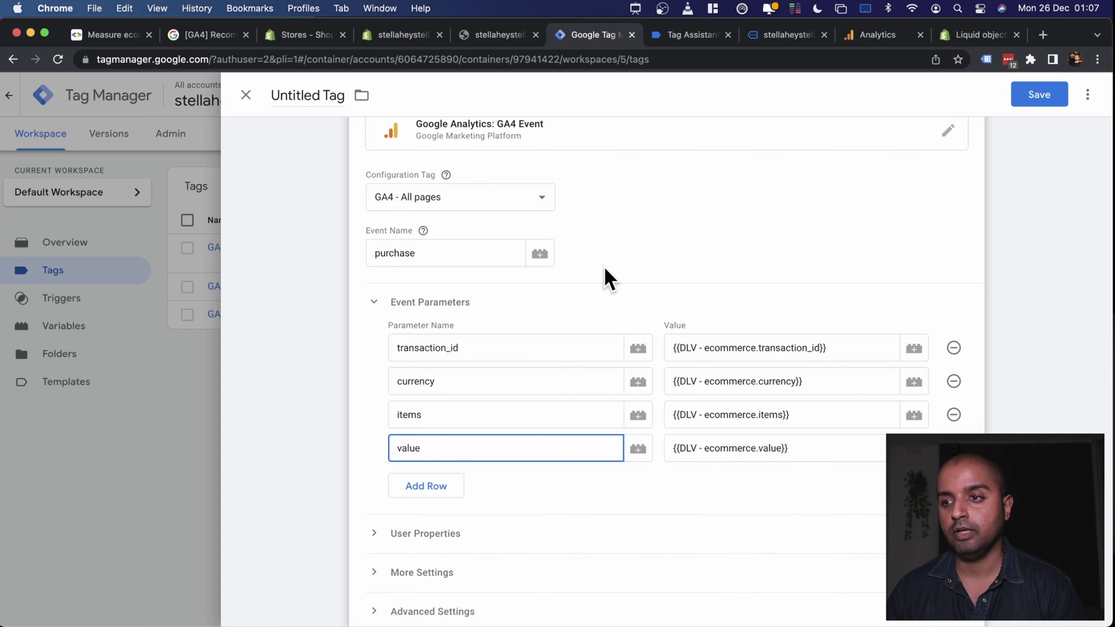
- Start a new trigger for the purchase tag and choose Custom Event as its type
{"action": "scroll", "coordinate": [604, 270], "scroll_direction": "down", "scroll_amount": 5}
{"action": "left_click", "coordinate": [499, 460]}
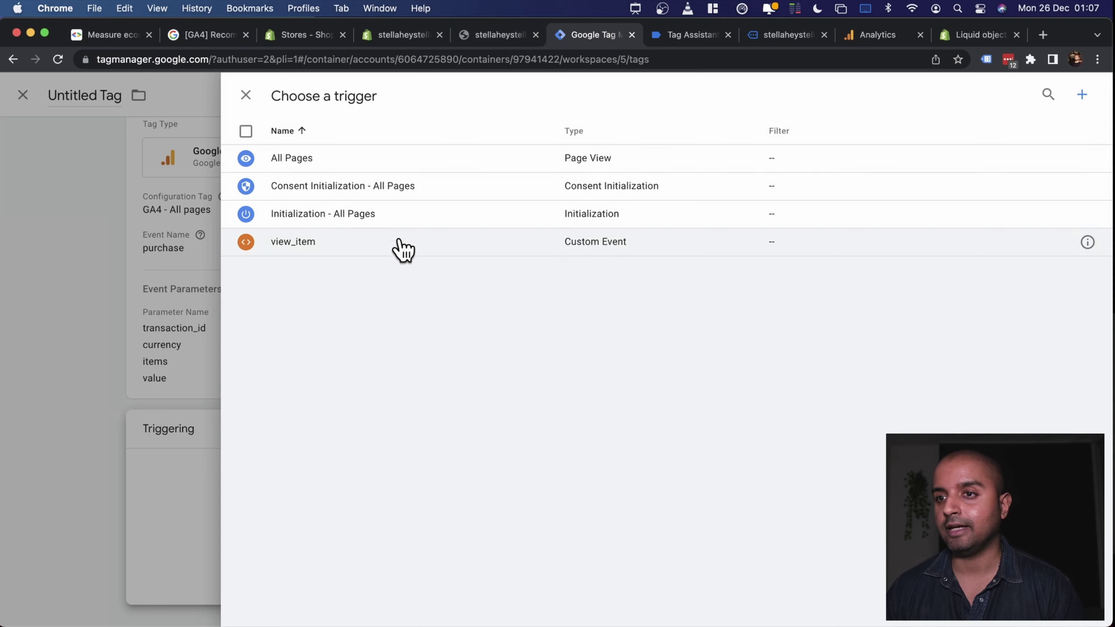
{"action": "left_click", "coordinate": [1082, 94]}
{"action": "left_click", "coordinate": [455, 264]}
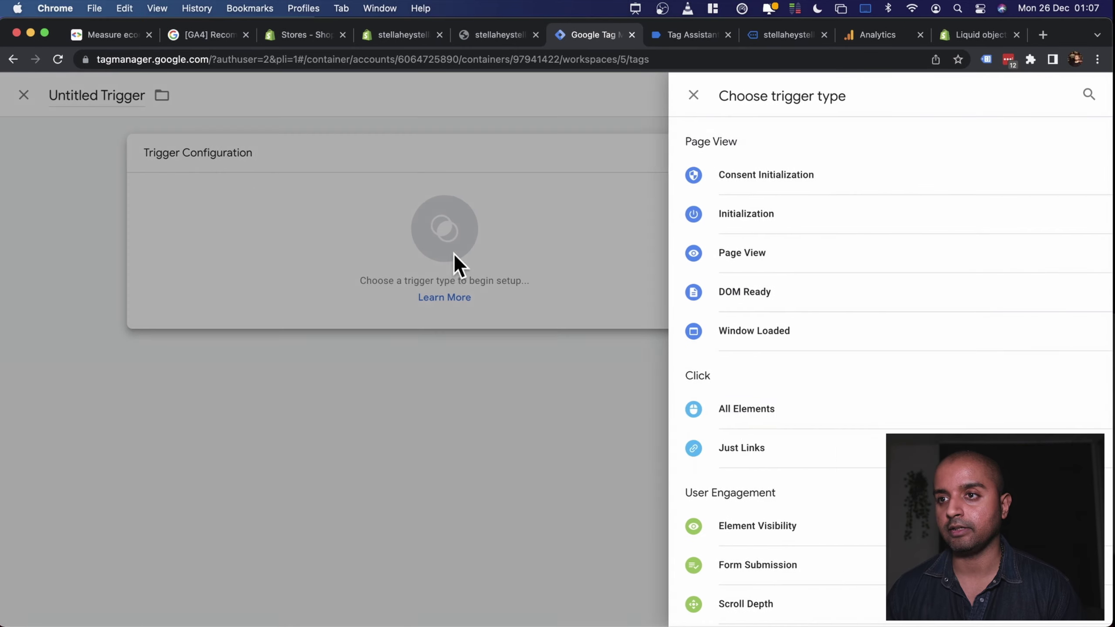
{"action": "scroll", "coordinate": [867, 461], "scroll_direction": "down", "scroll_amount": 5}
{"action": "left_click", "coordinate": [759, 448]}
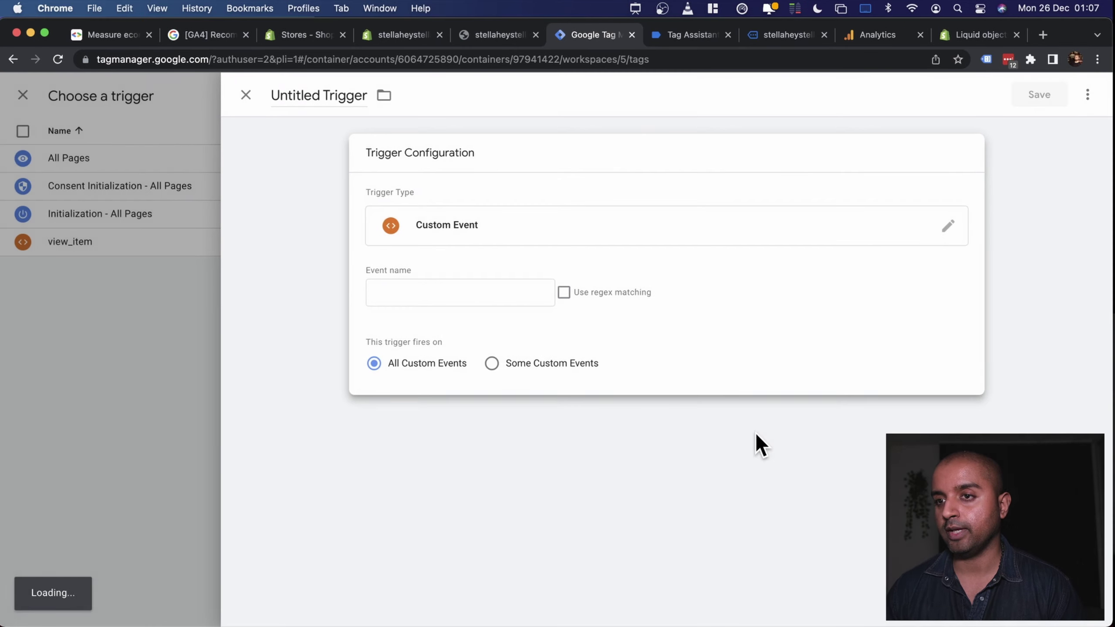
- Set the custom event trigger's Event name to purchase, copied from the purchase sample in the documentation
{"action": "left_click", "coordinate": [746, 36]}
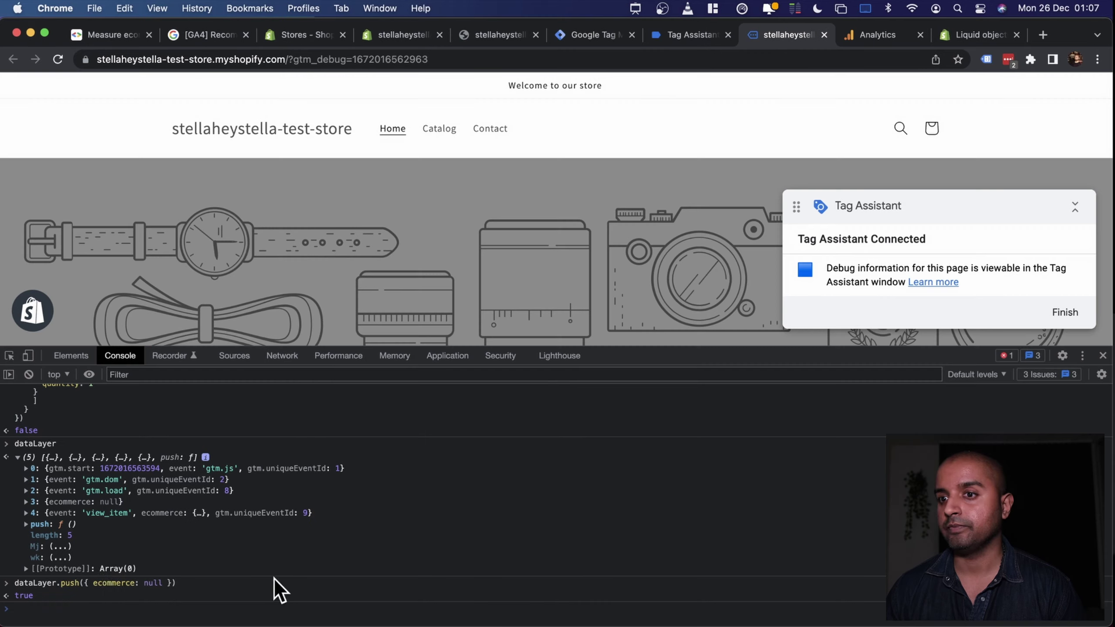
{"action": "scroll", "coordinate": [95, 538], "scroll_direction": "up", "scroll_amount": 10}
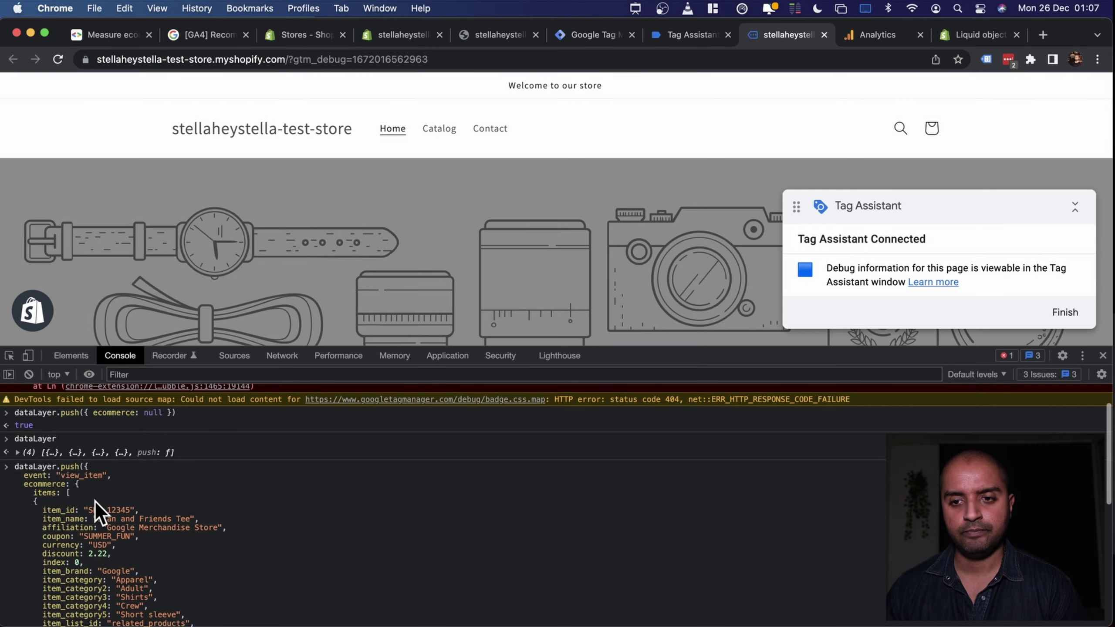
{"action": "scroll", "coordinate": [84, 474], "scroll_direction": "down", "scroll_amount": 10}
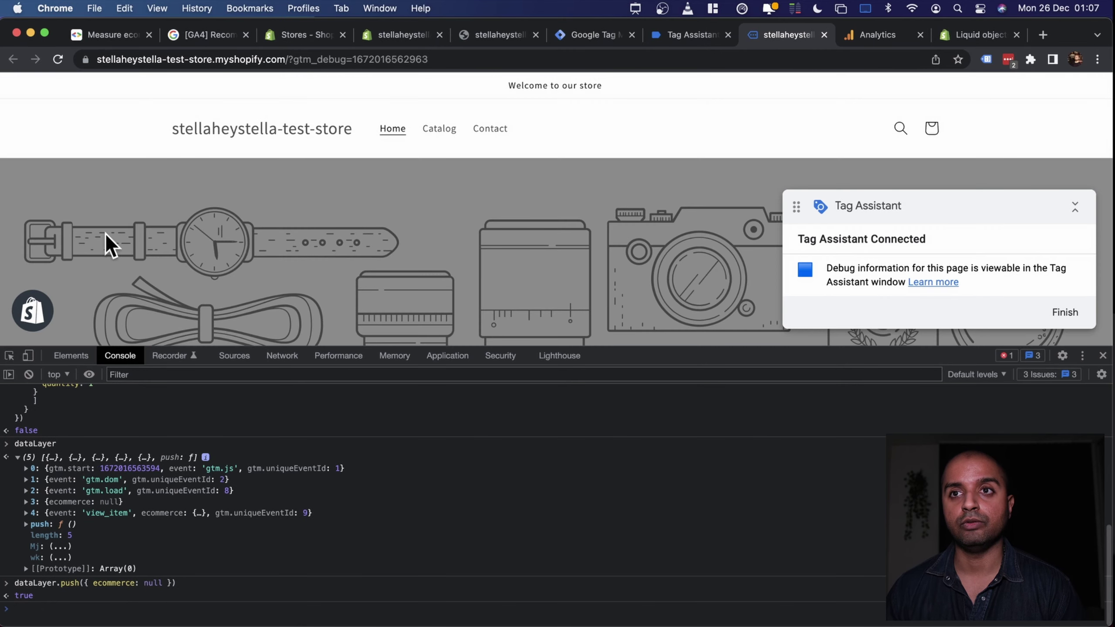
{"action": "left_click", "coordinate": [103, 35]}
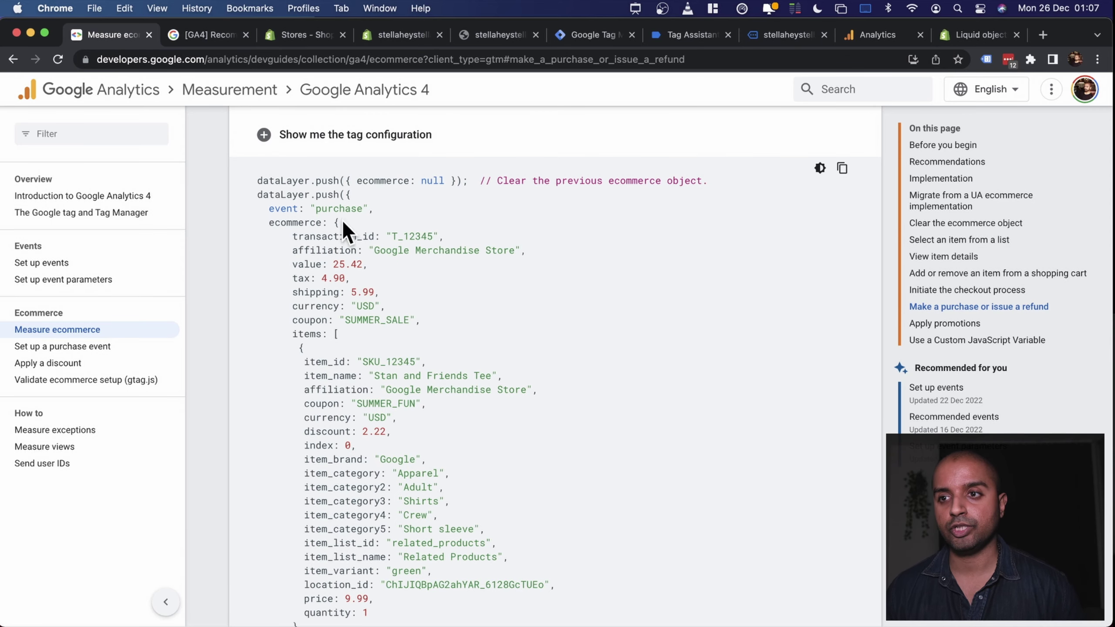
{"action": "double_click", "coordinate": [326, 208]}
{"action": "key", "text": "super+c"}
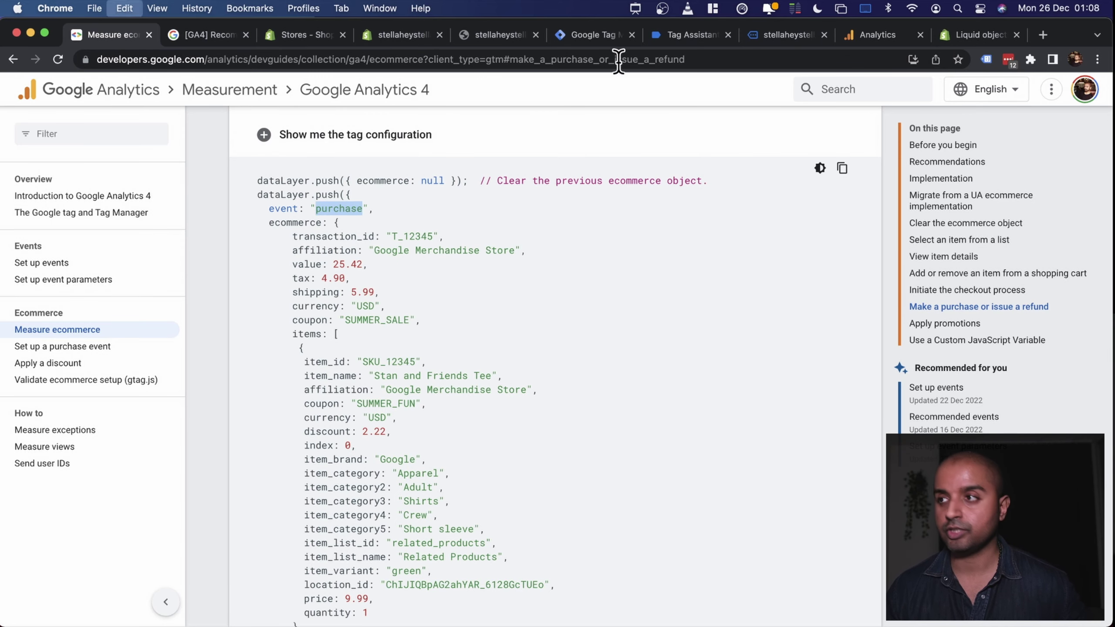
{"action": "left_click", "coordinate": [588, 37]}
{"action": "left_click", "coordinate": [417, 293]}
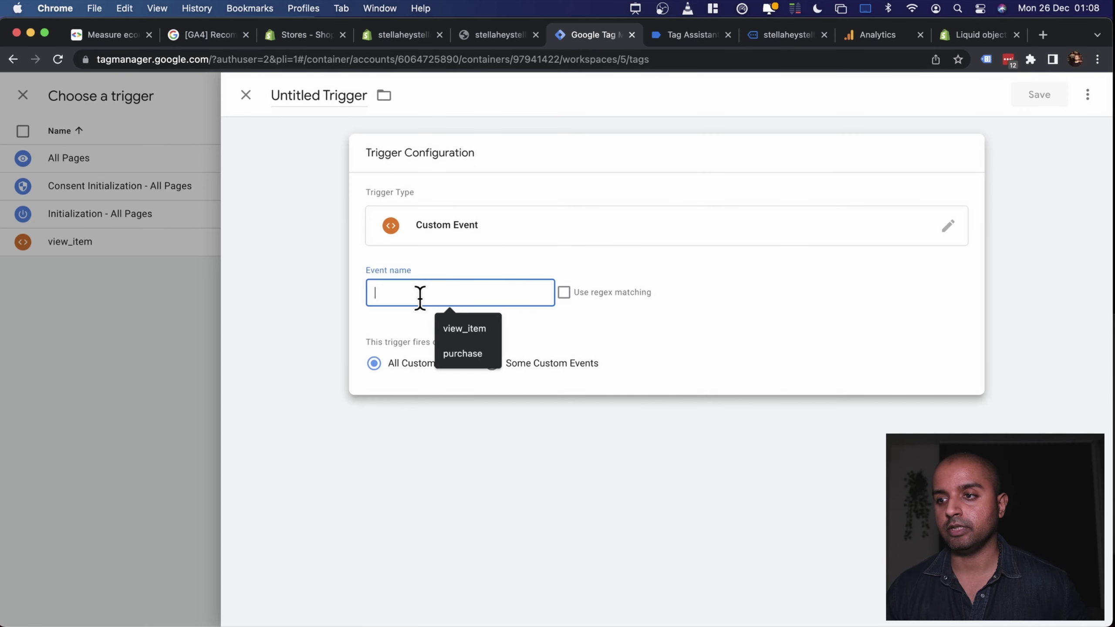
{"action": "key", "text": "super+v"}
- Name the trigger purchase and save it as the tag's firing trigger
{"action": "left_click", "coordinate": [318, 95]}
{"action": "key", "text": "super+v"}
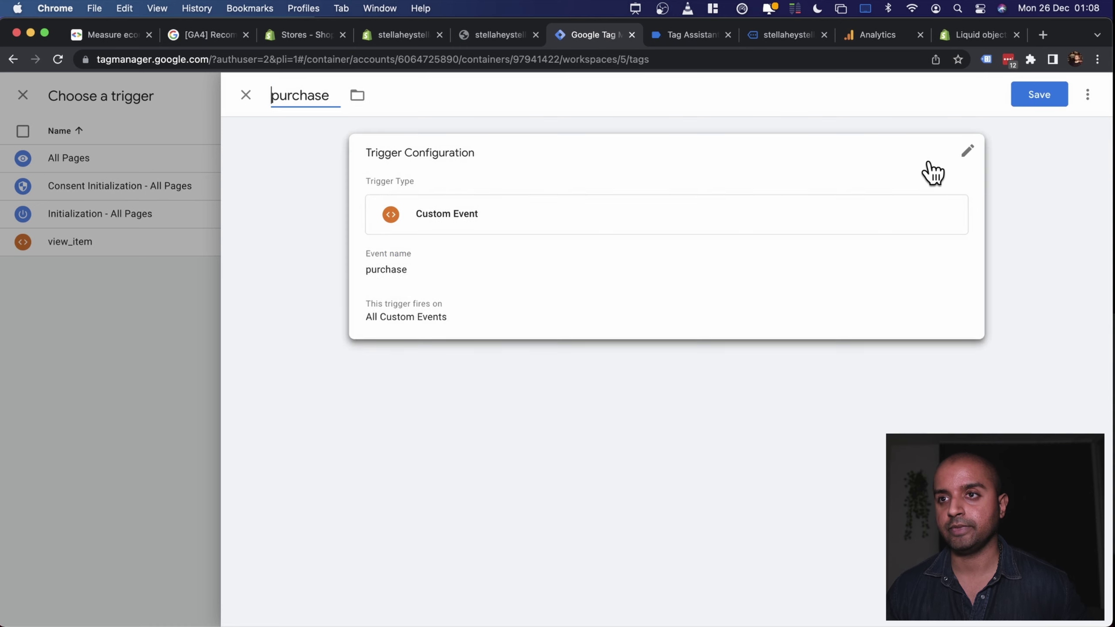
{"action": "left_click", "coordinate": [1031, 106]}
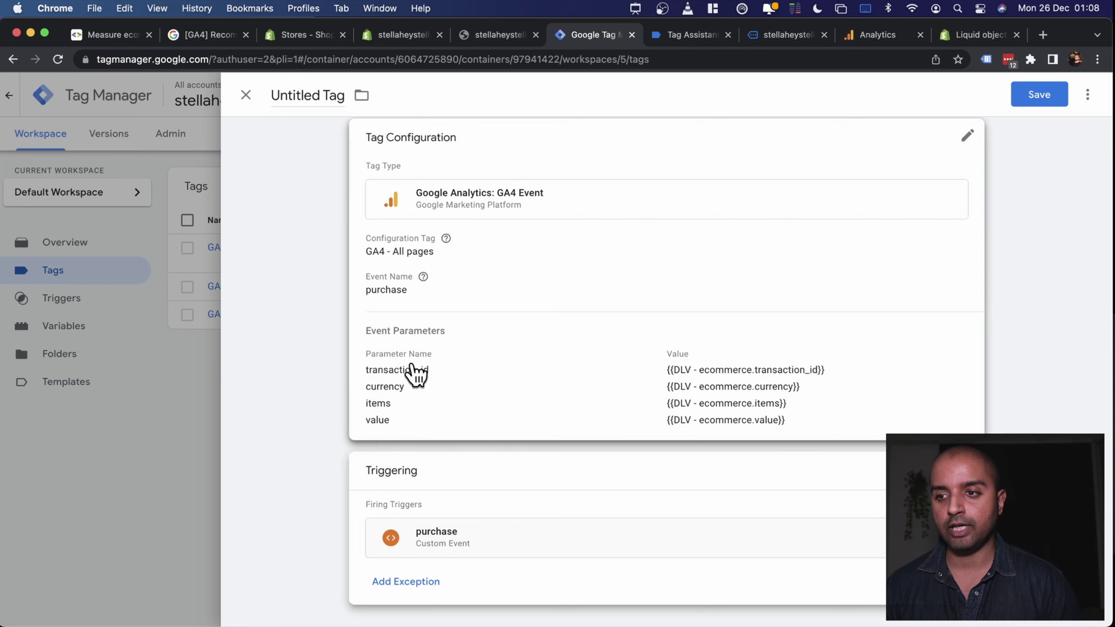
{"action": "scroll", "coordinate": [414, 373], "scroll_direction": "up", "scroll_amount": 1}
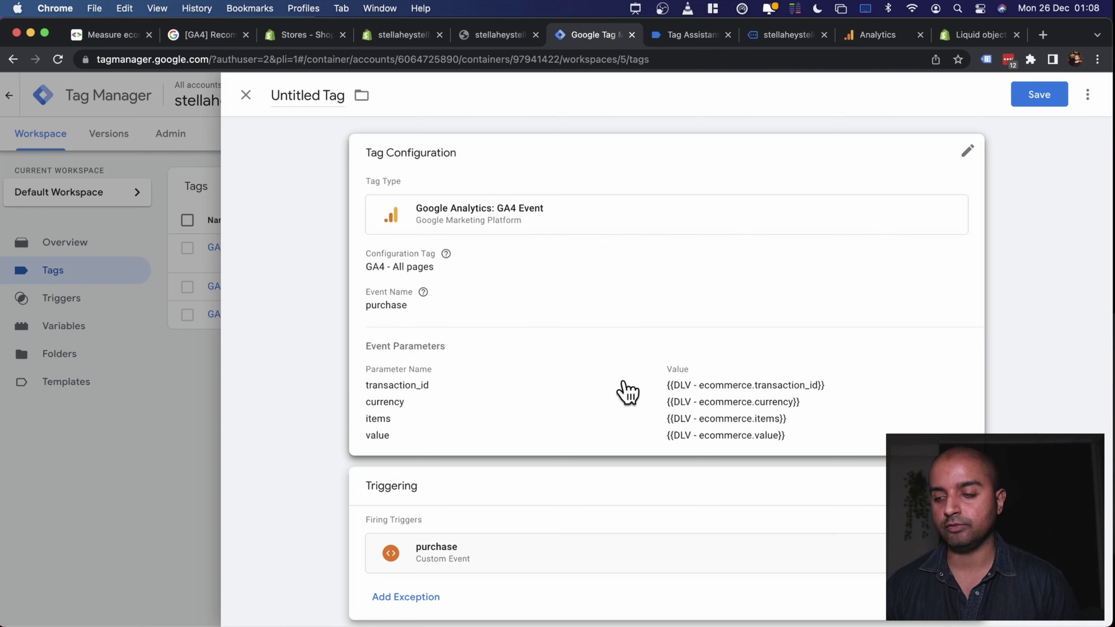
- Name the purchase tag "GA4 - event - purchase" and save it
{"action": "left_click", "coordinate": [325, 96]}
{"action": "type", "text": "GA4 - event - purchase"}
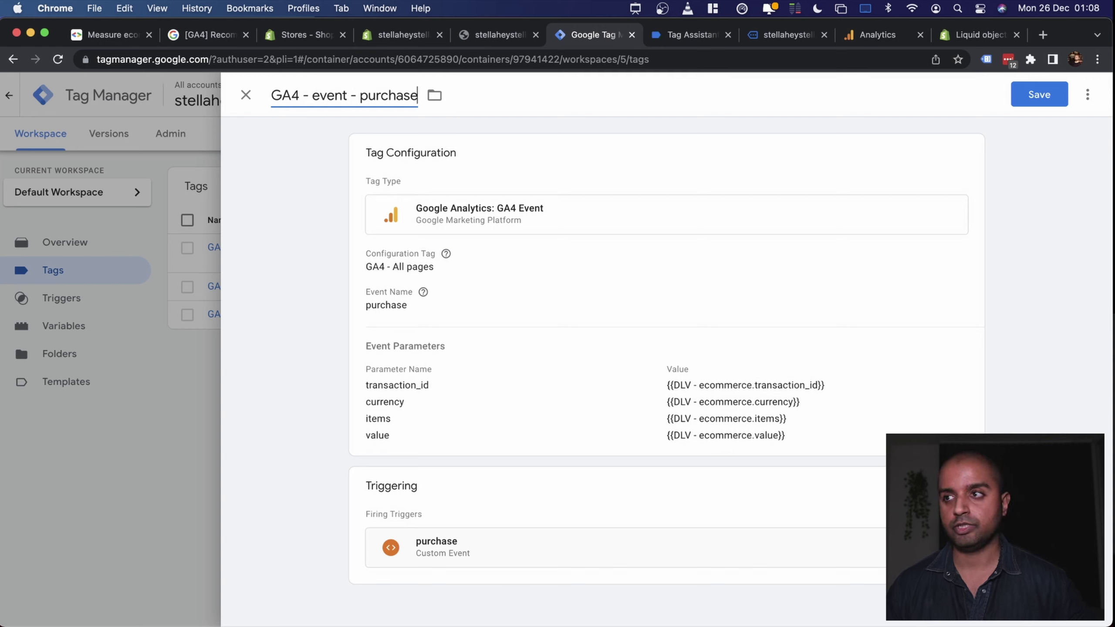
{"action": "left_click", "coordinate": [1032, 99]}
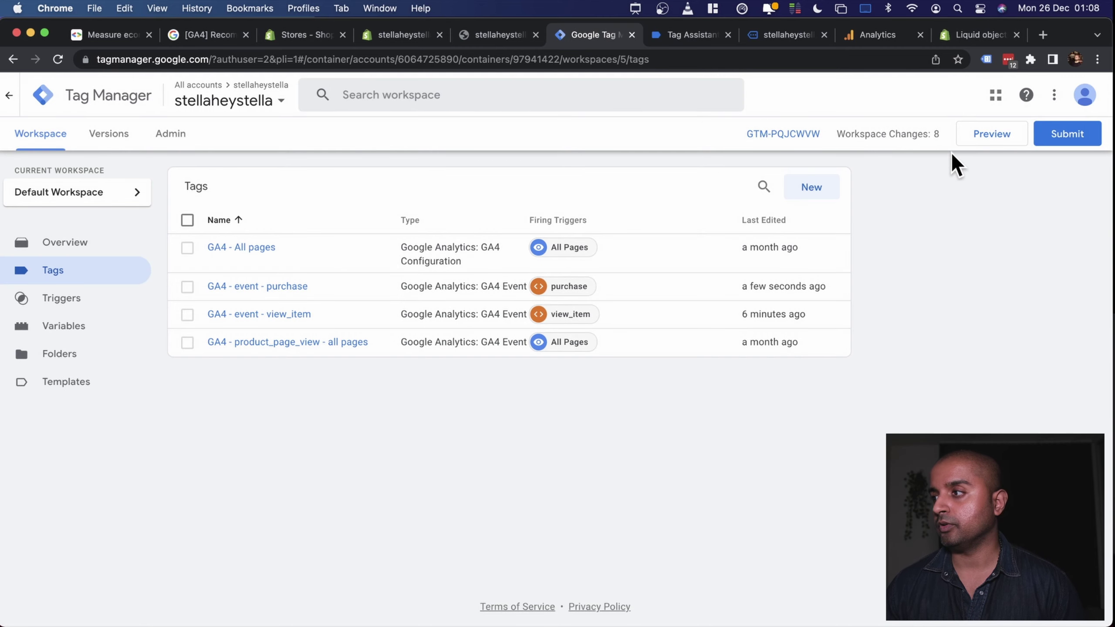
- Preview the container workspace in Tag Assistant and go to the connected test store page
{"action": "left_click", "coordinate": [986, 132]}
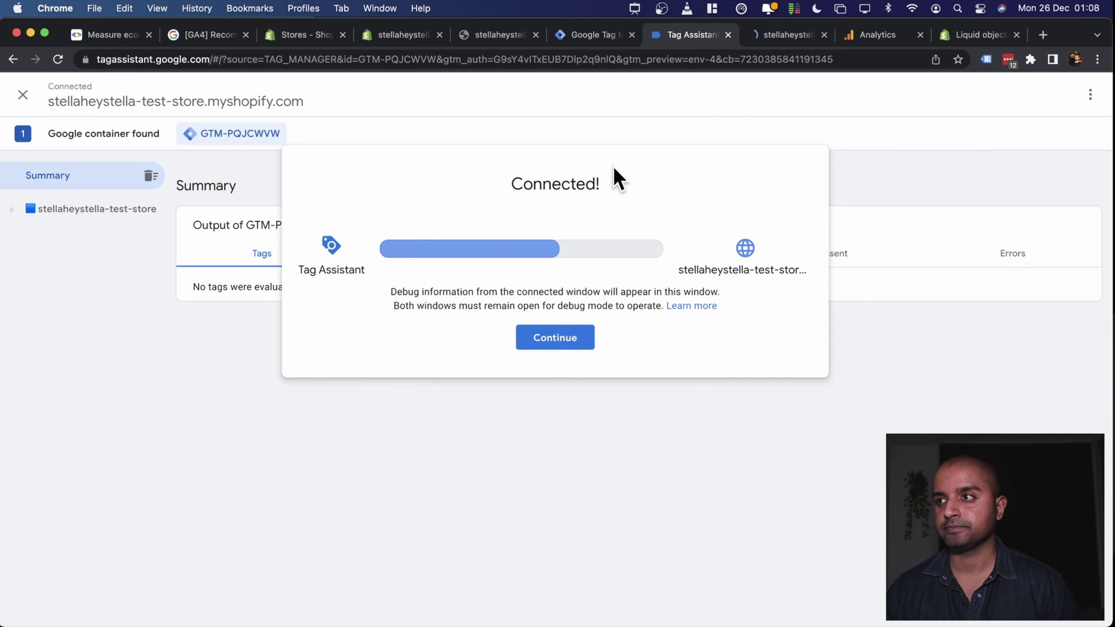
{"action": "left_click", "coordinate": [570, 339]}
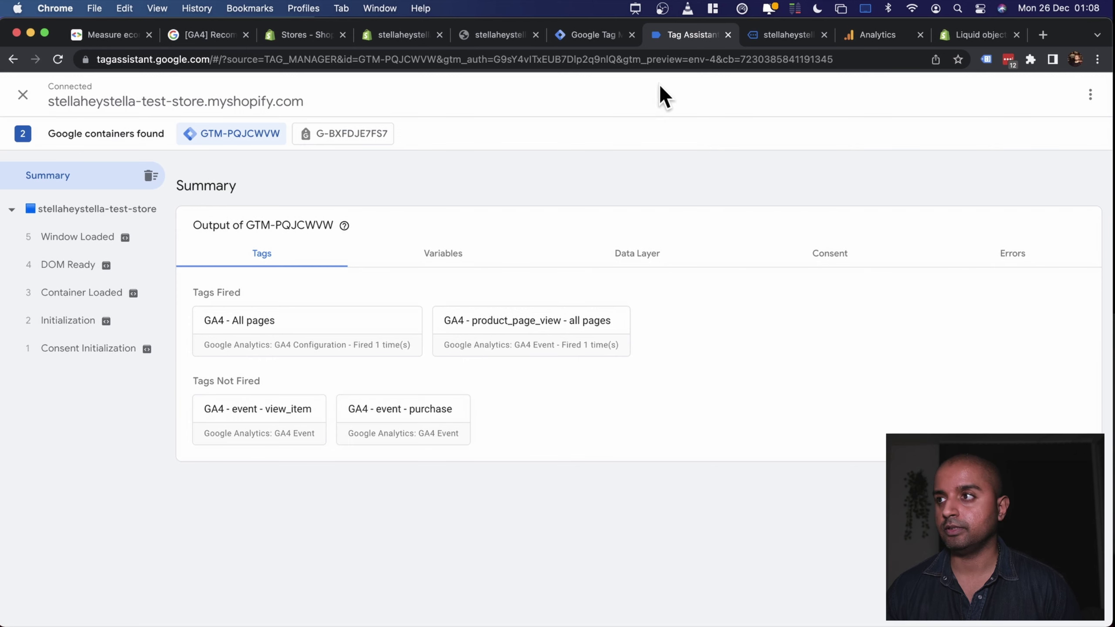
{"action": "left_click", "coordinate": [762, 38]}
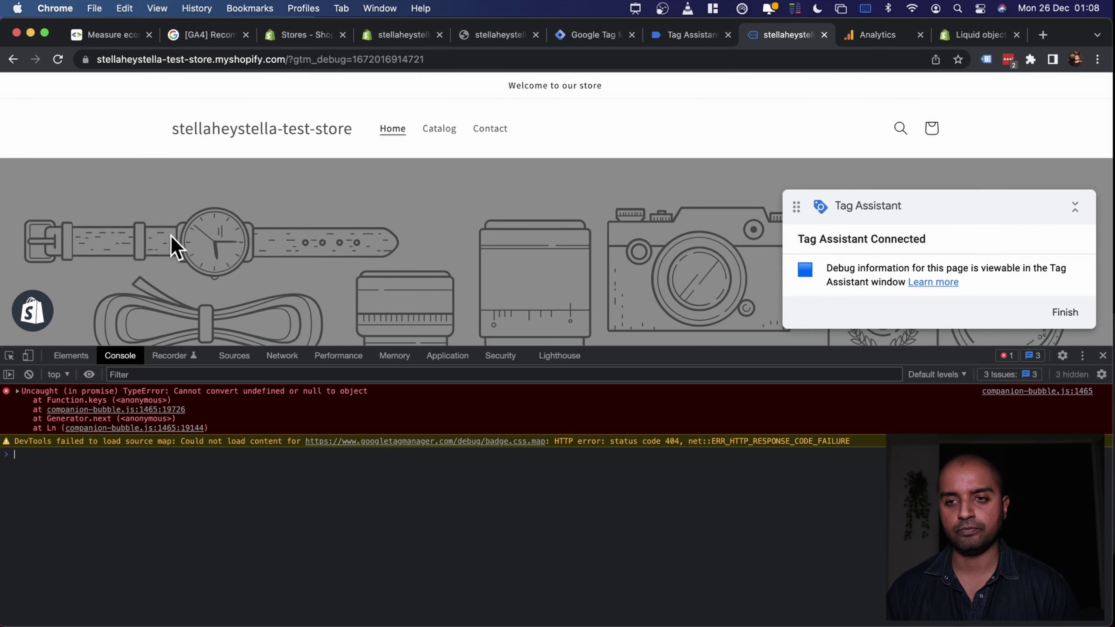
- Copy dataLayer.push({ ecommerce: null }) from the purchase sample in the documentation and run it in the store page's console
{"action": "left_click", "coordinate": [118, 35]}
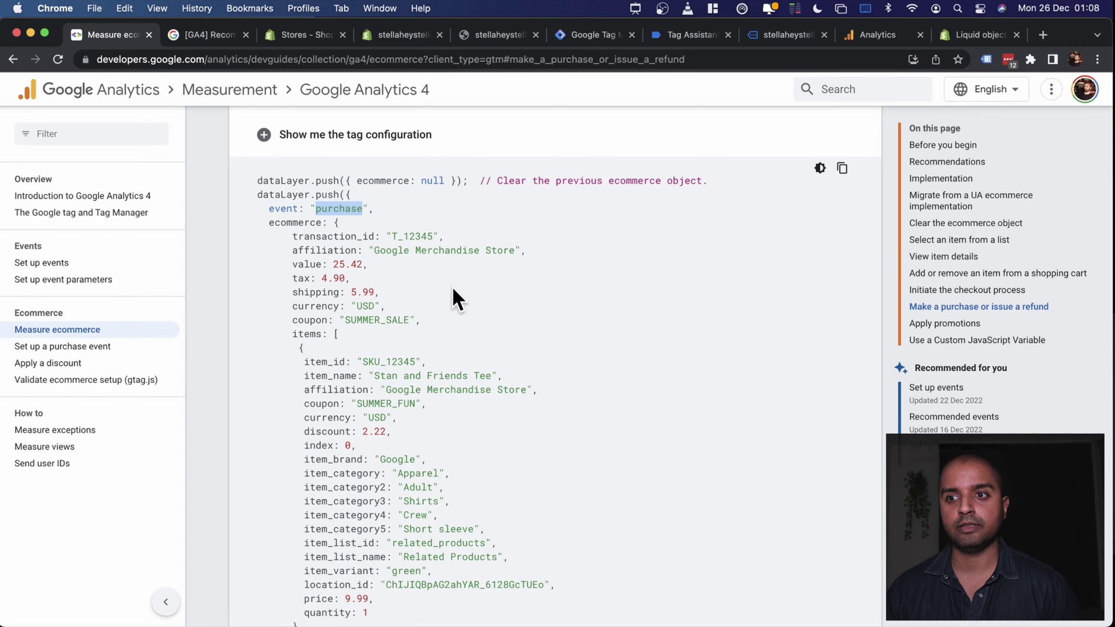
{"action": "left_click_drag", "start_coordinate": [459, 181], "coordinate": [239, 187]}
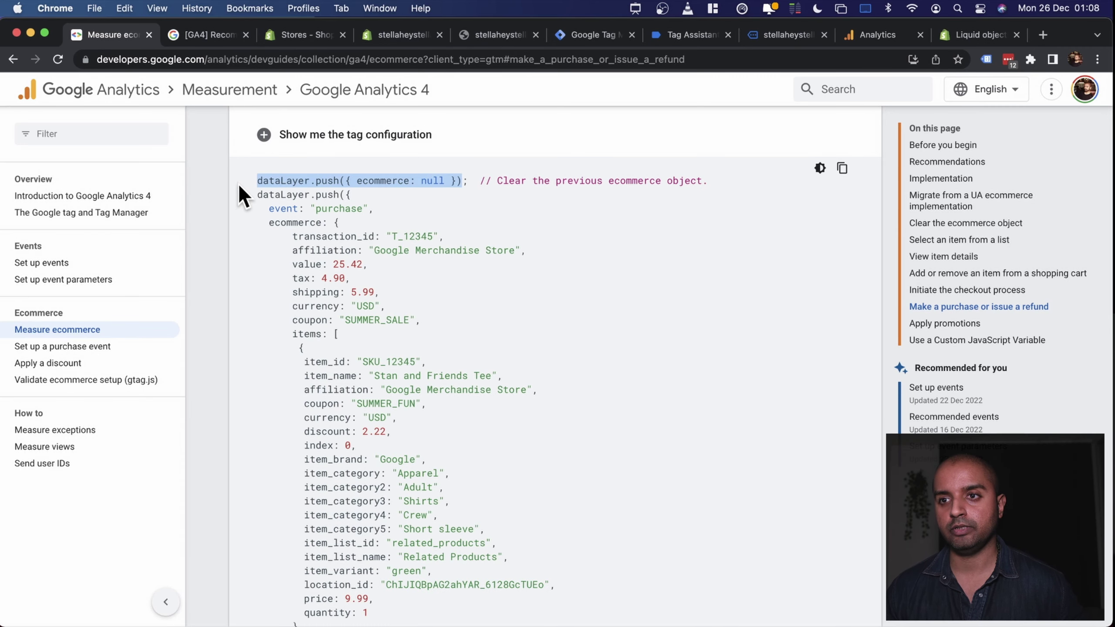
{"action": "key", "text": "super+c"}
{"action": "left_click", "coordinate": [766, 37]}
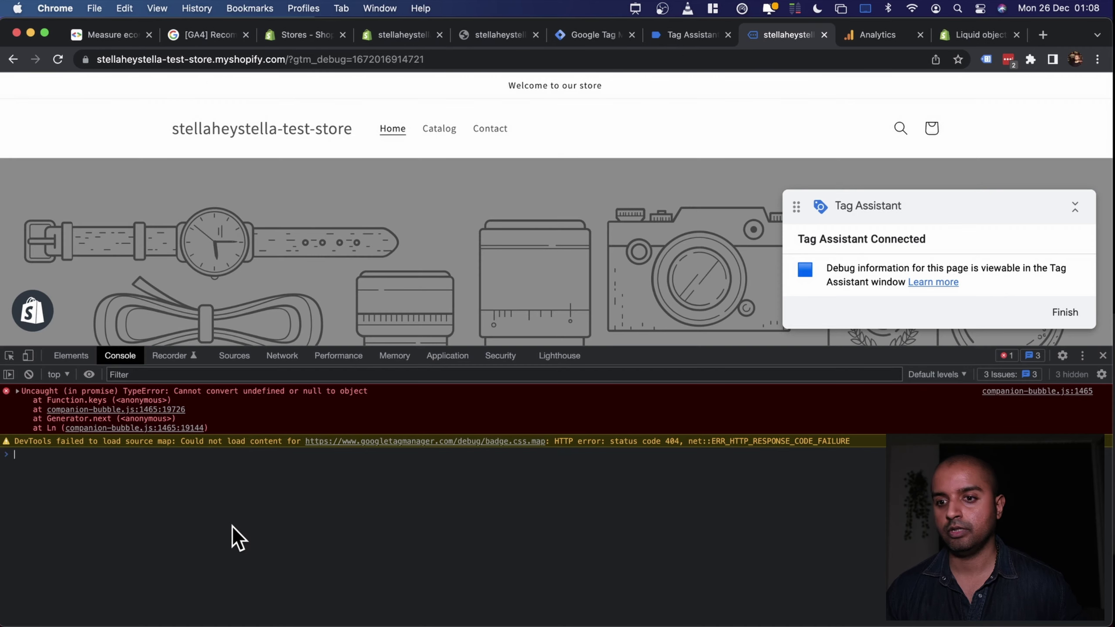
{"action": "key", "text": "super+v"}
{"action": "key", "text": "Return"}
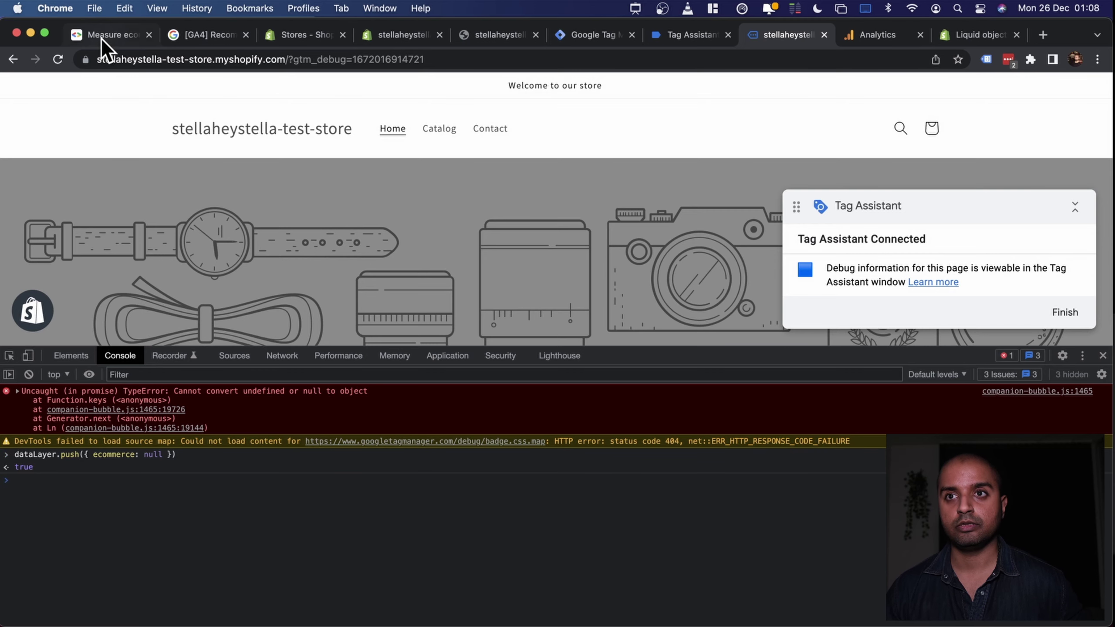
- Copy the complete purchase dataLayer.push sample from the documentation and run it in the store page's console
{"action": "left_click", "coordinate": [106, 37]}
{"action": "scroll", "coordinate": [331, 535], "scroll_direction": "down", "scroll_amount": 10}
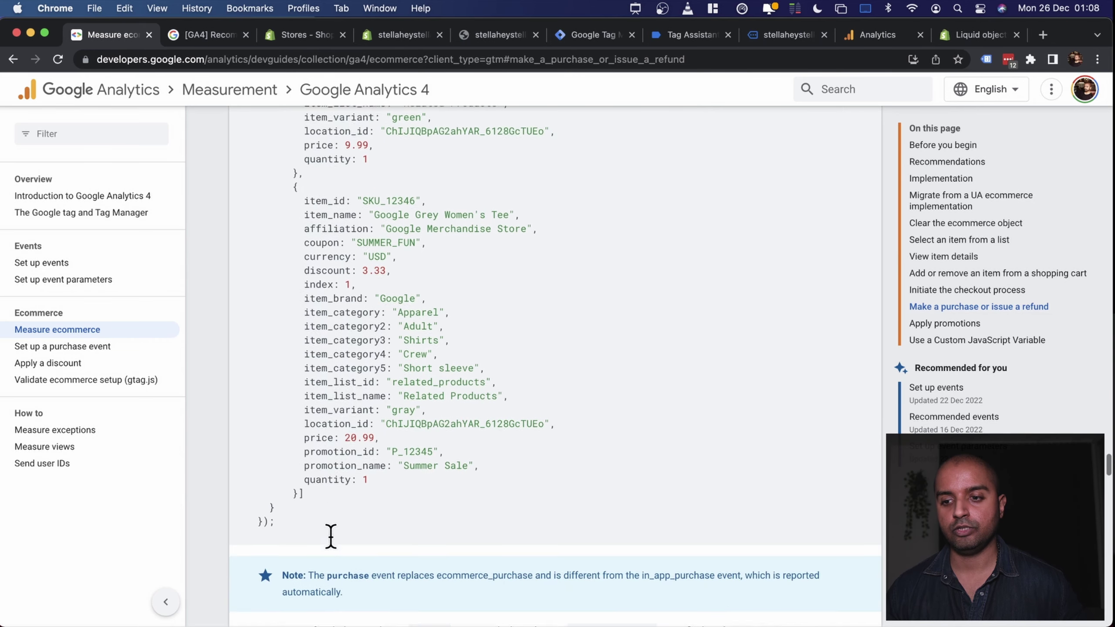
{"action": "left_click_drag", "start_coordinate": [268, 482], "coordinate": [252, 313]}
{"action": "scroll", "coordinate": [253, 313], "scroll_direction": "down", "scroll_amount": 1}
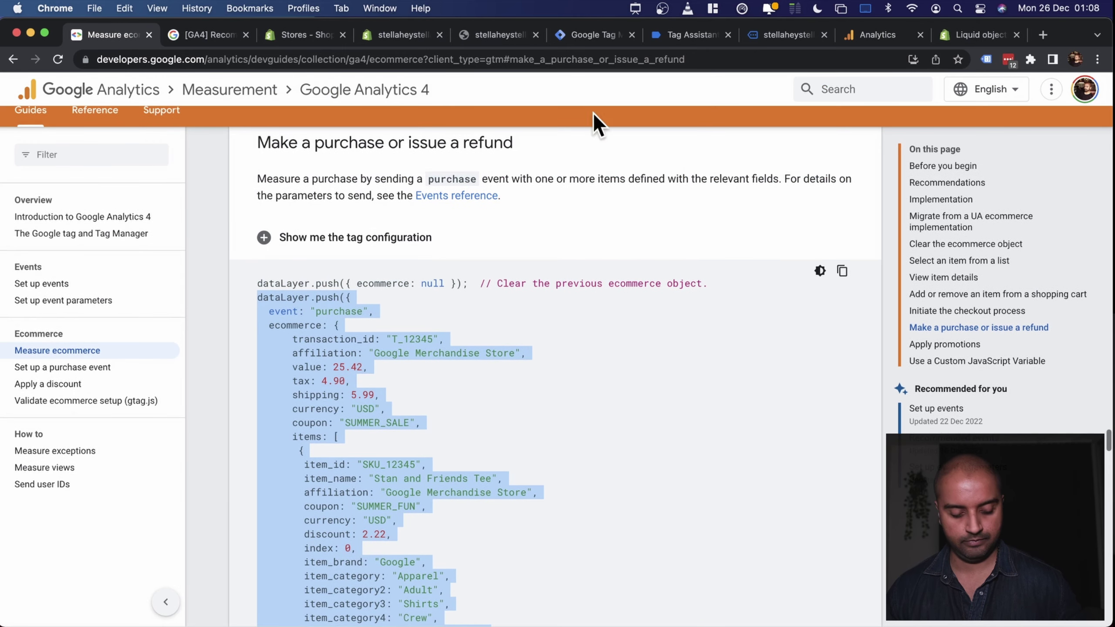
{"action": "left_click", "coordinate": [786, 35]}
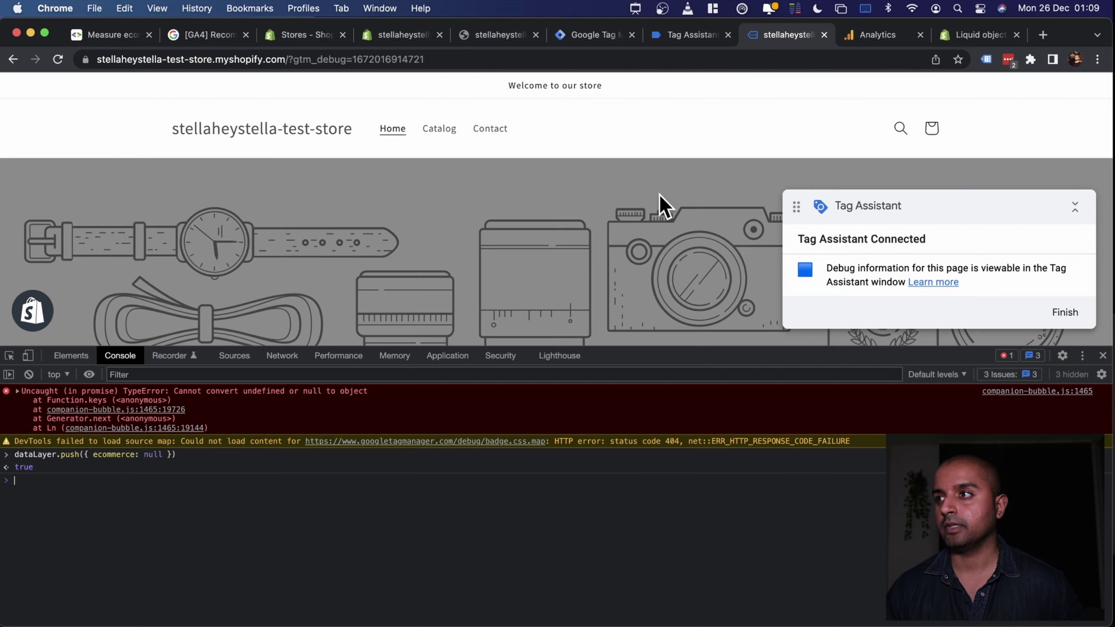
{"action": "key", "text": "super+v"}
{"action": "key", "text": "Return"}
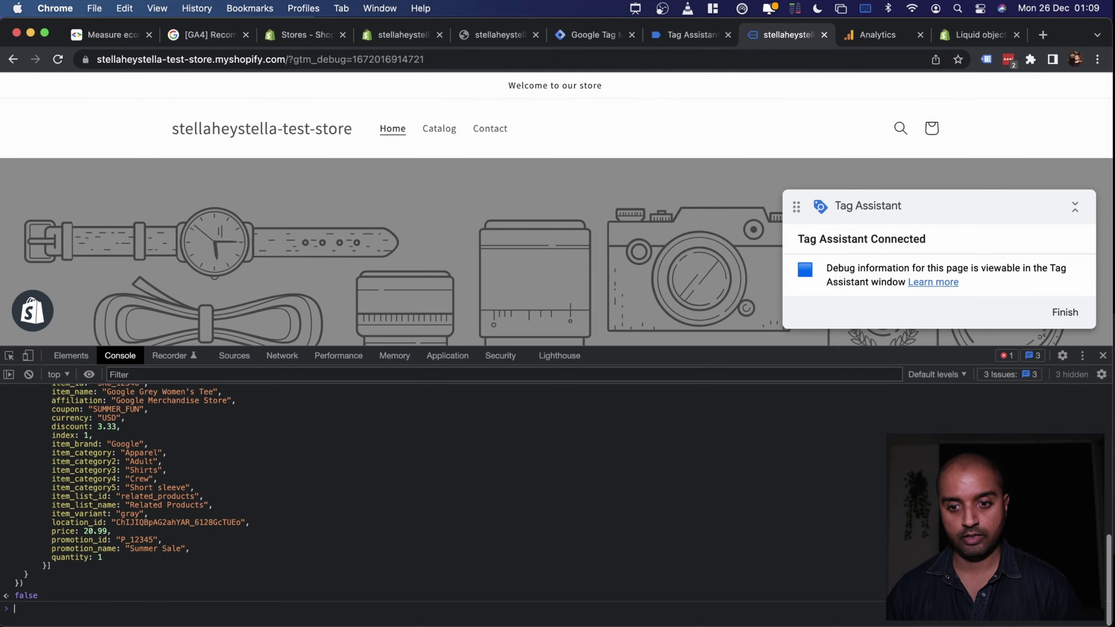
- In Tag Assistant, inspect the GA4 - event - purchase tag under the purchase event, comparing its variables as names and as values
{"action": "left_click", "coordinate": [685, 35]}
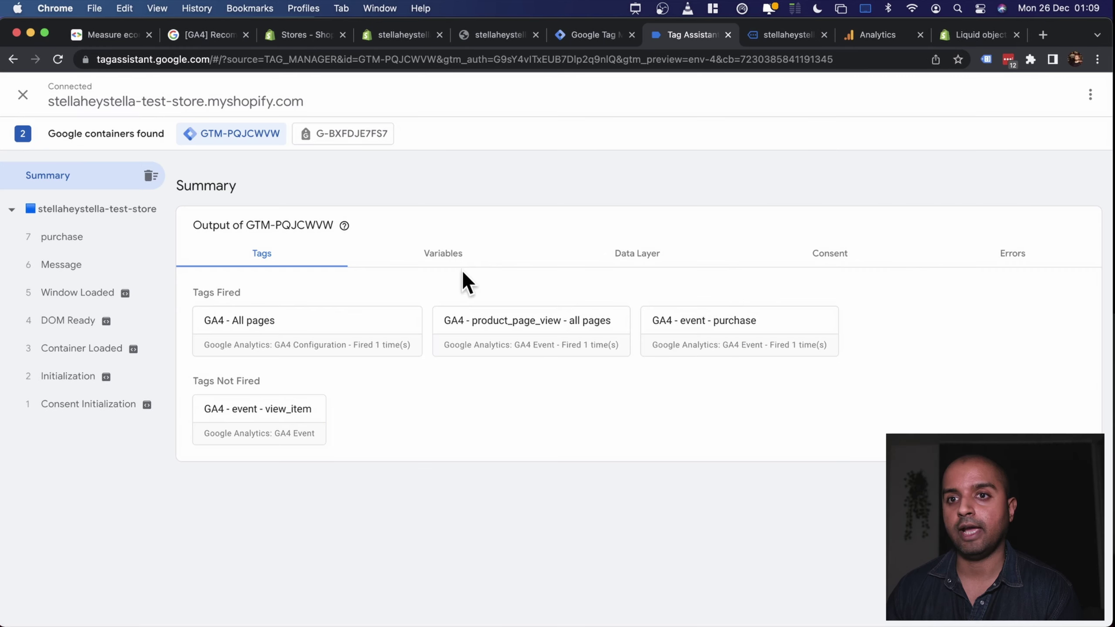
{"action": "left_click", "coordinate": [84, 241]}
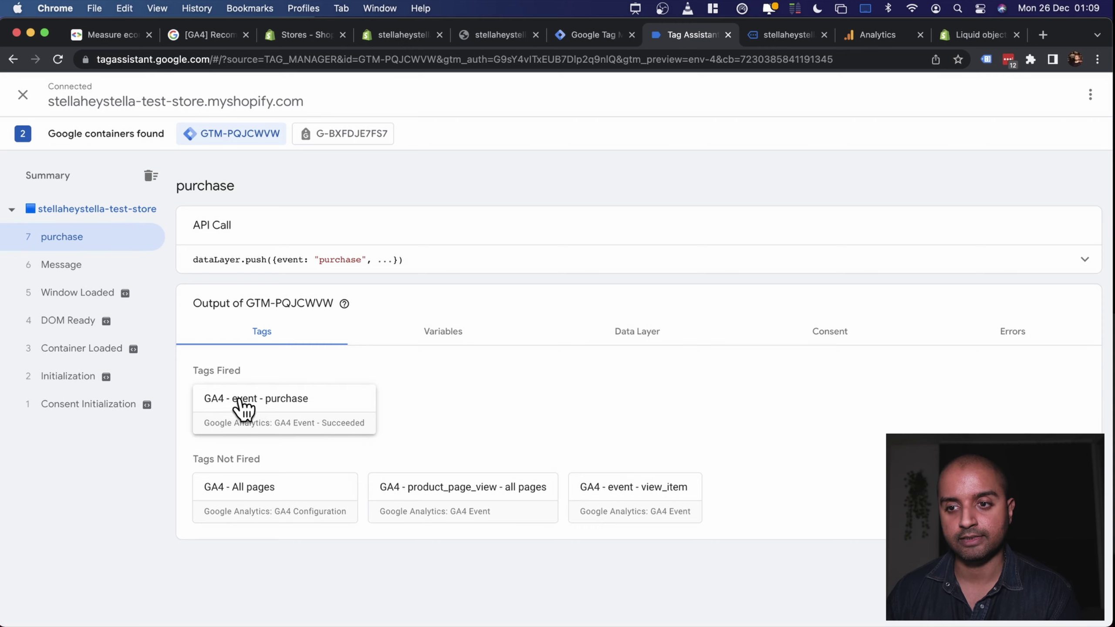
{"action": "left_click", "coordinate": [271, 410]}
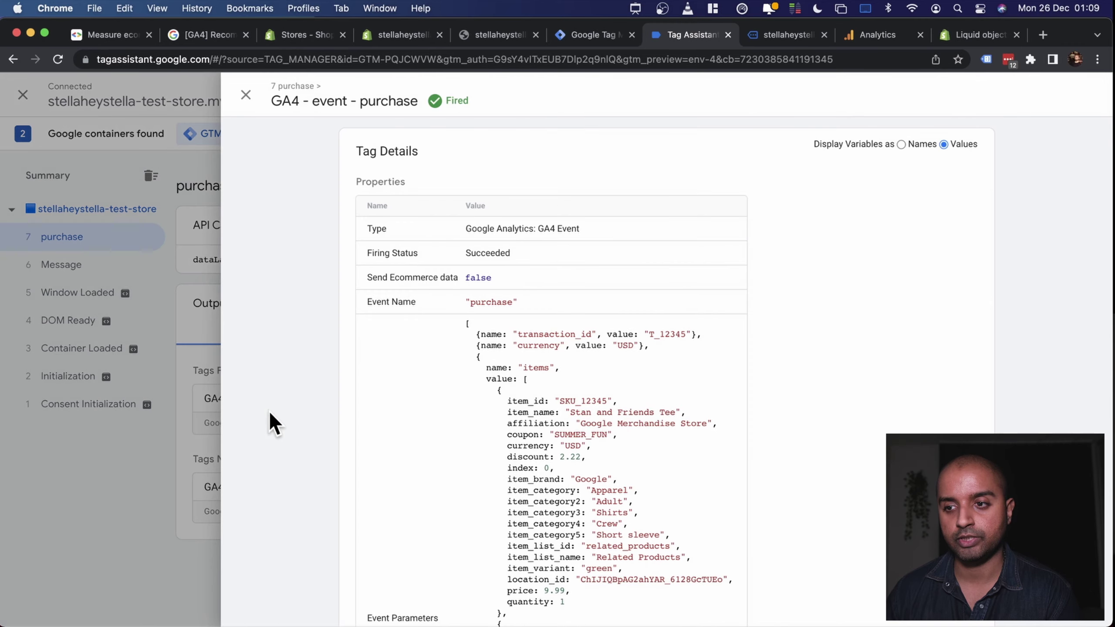
{"action": "scroll", "coordinate": [556, 428], "scroll_direction": "down", "scroll_amount": 1}
{"action": "scroll", "coordinate": [555, 428], "scroll_direction": "up", "scroll_amount": 1}
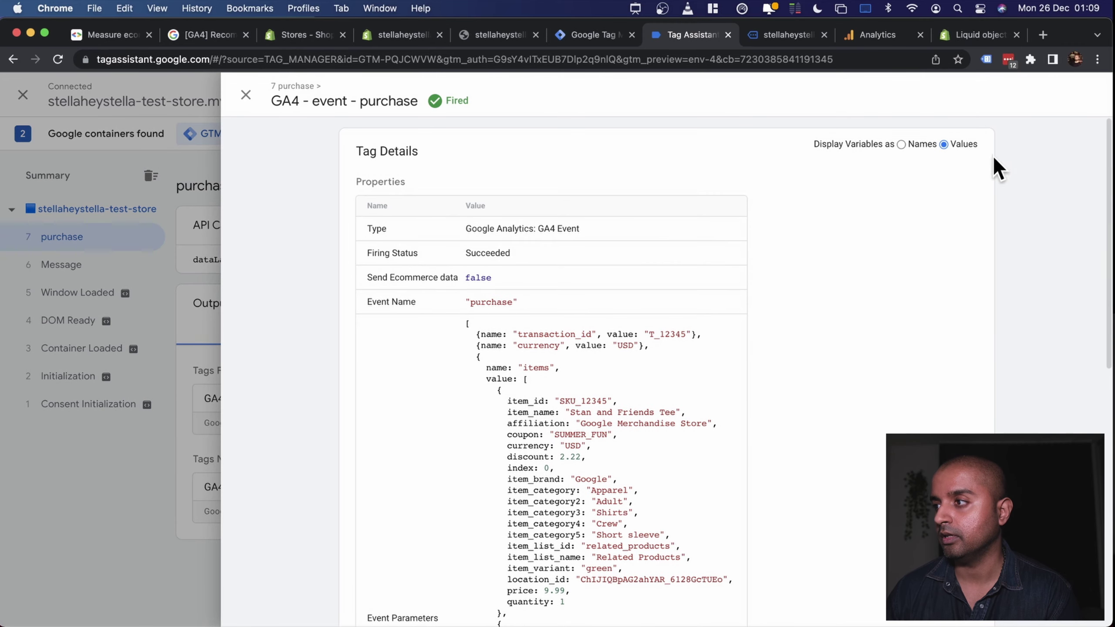
{"action": "left_click", "coordinate": [902, 145]}
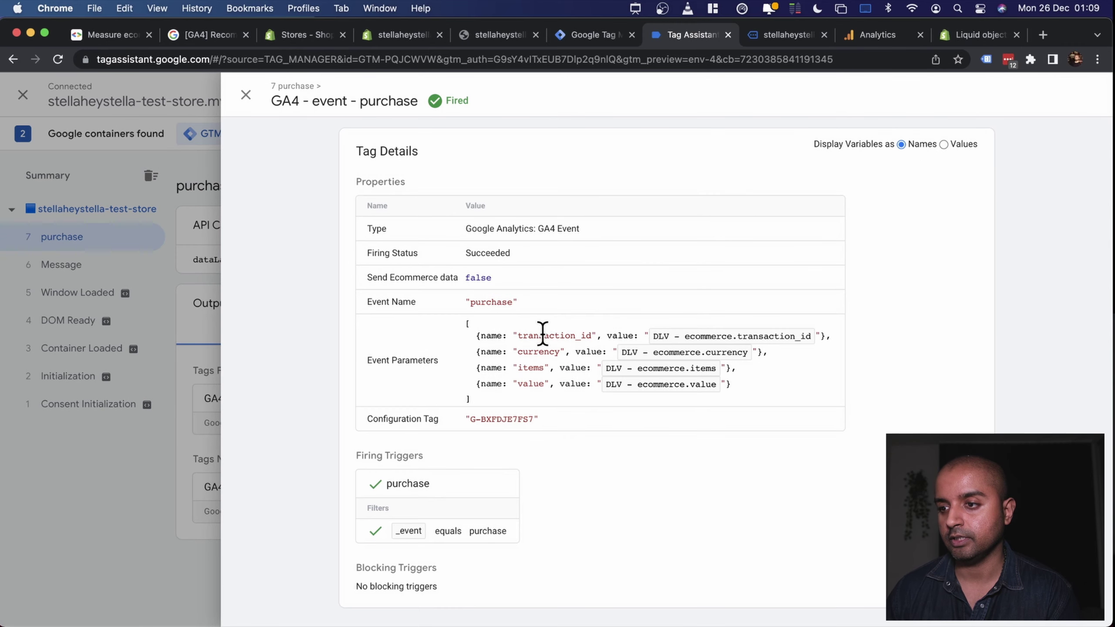
{"action": "left_click", "coordinate": [943, 145]}
- Check DebugView in Google Analytics and examine the transaction_id in the latest purchase event's data layer in Tag Assistant
{"action": "left_click", "coordinate": [871, 38]}
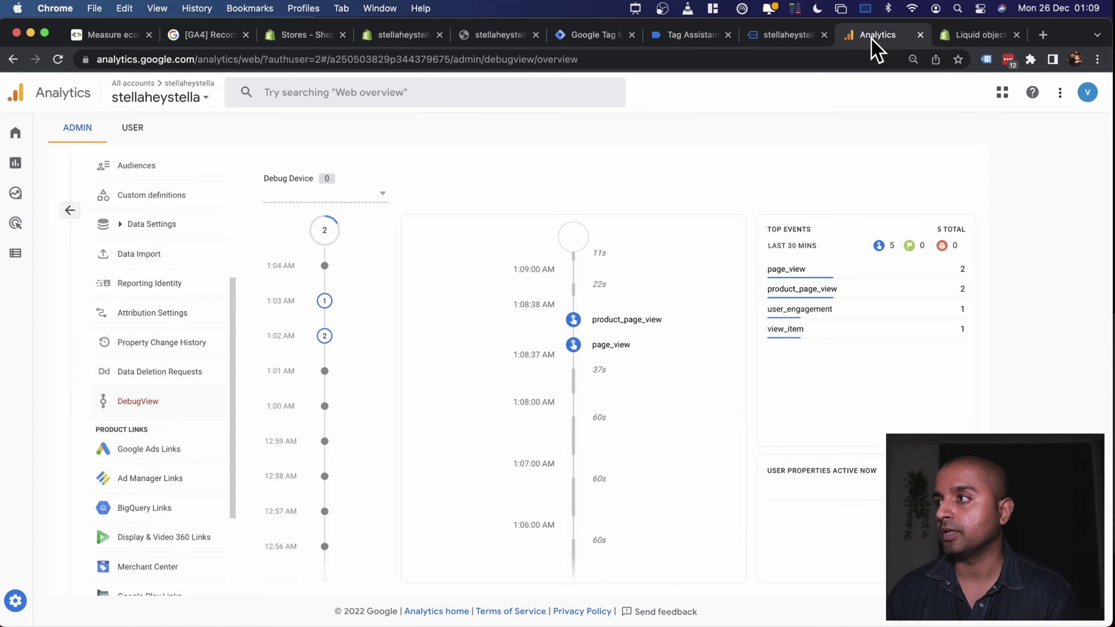
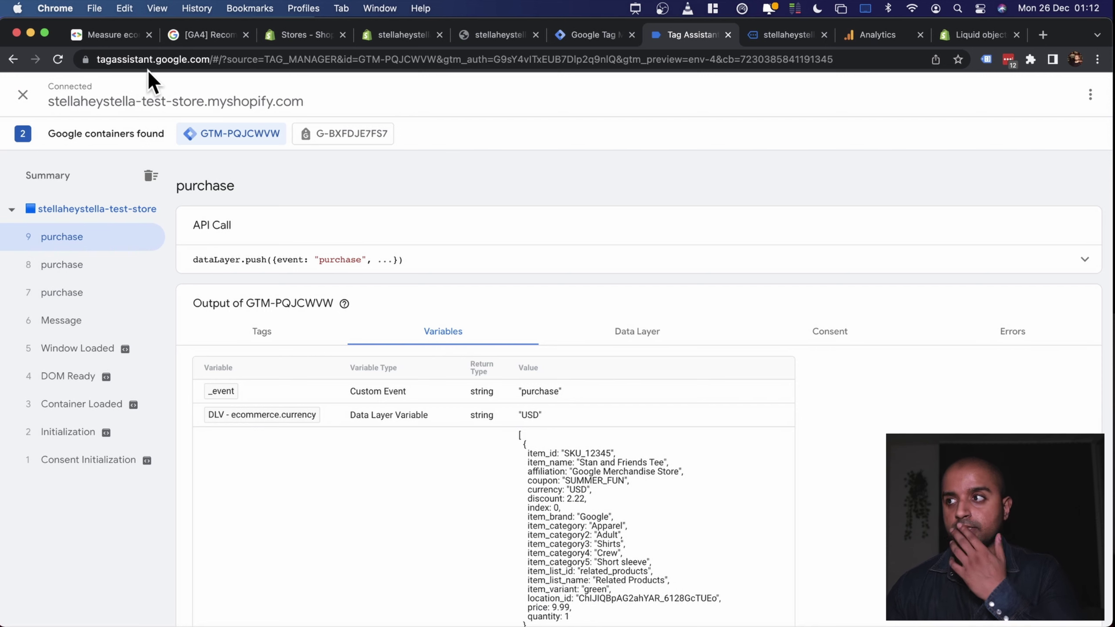
{"action": "left_click", "coordinate": [614, 336]}
{"action": "double_click", "coordinate": [347, 437]}
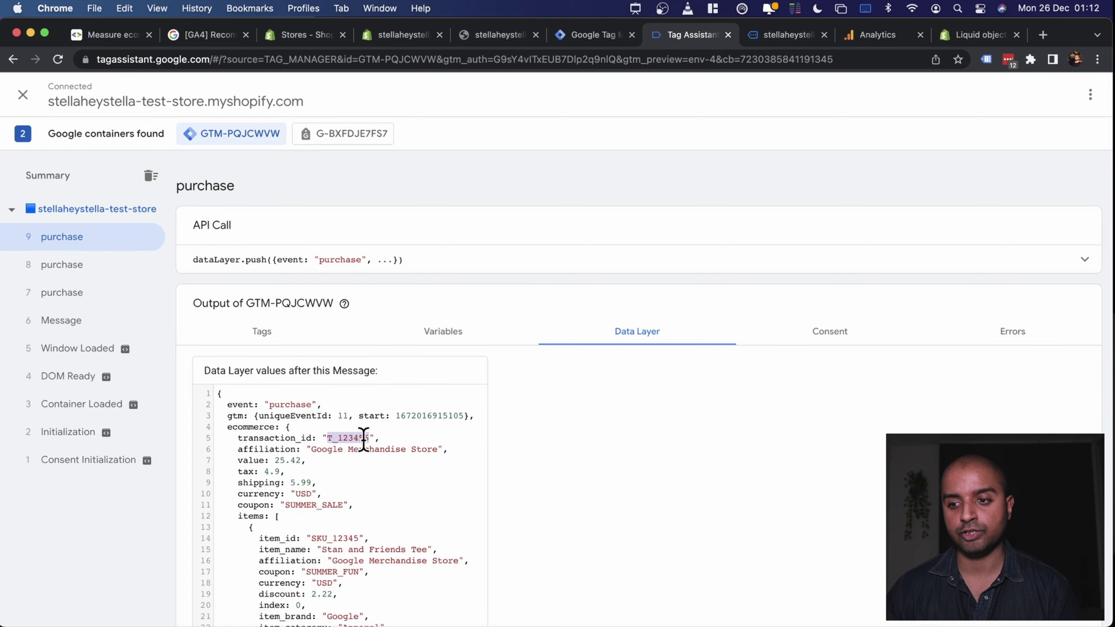
- Examine the purchase event in Google Analytics DebugView, including its items and its currency and transaction_id parameters
{"action": "left_click", "coordinate": [880, 36]}
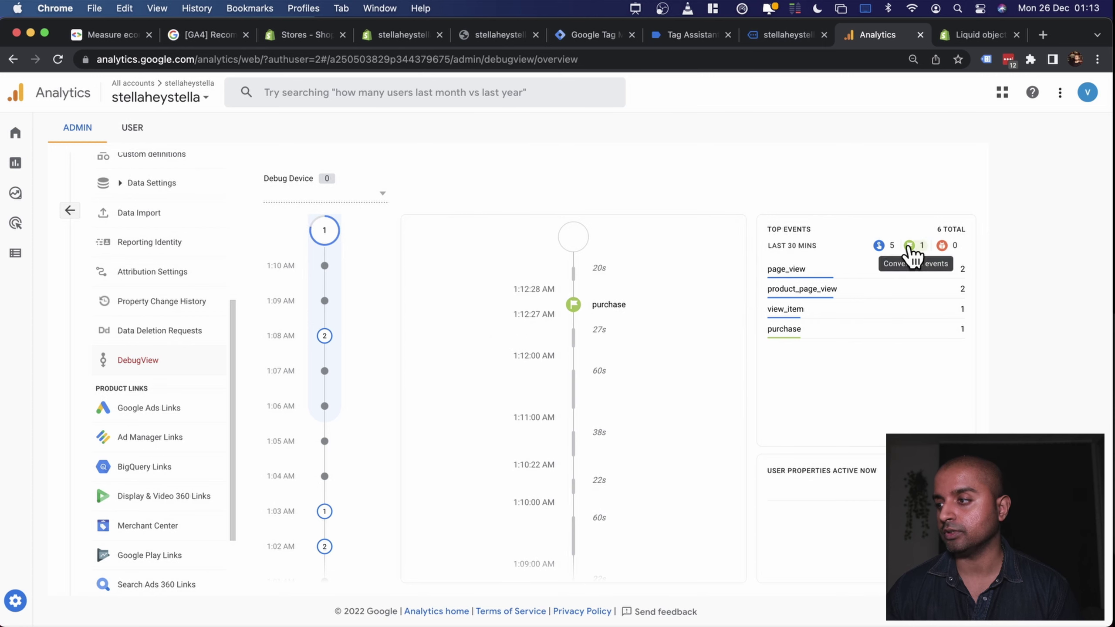
{"action": "left_click", "coordinate": [606, 308]}
{"action": "left_click", "coordinate": [715, 273]}
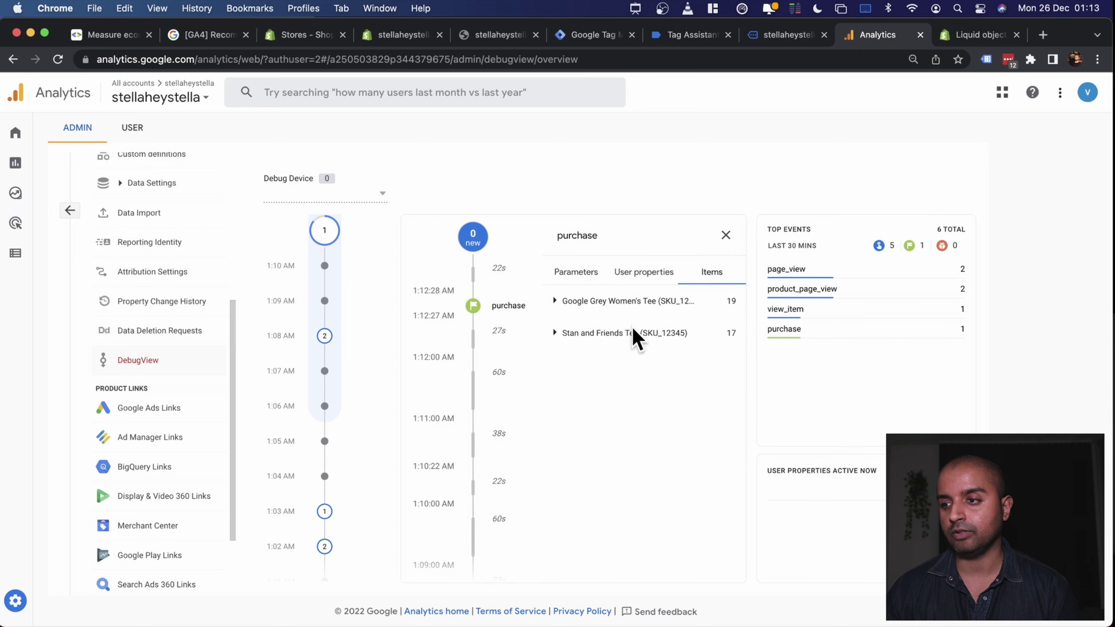
{"action": "left_click", "coordinate": [569, 274]}
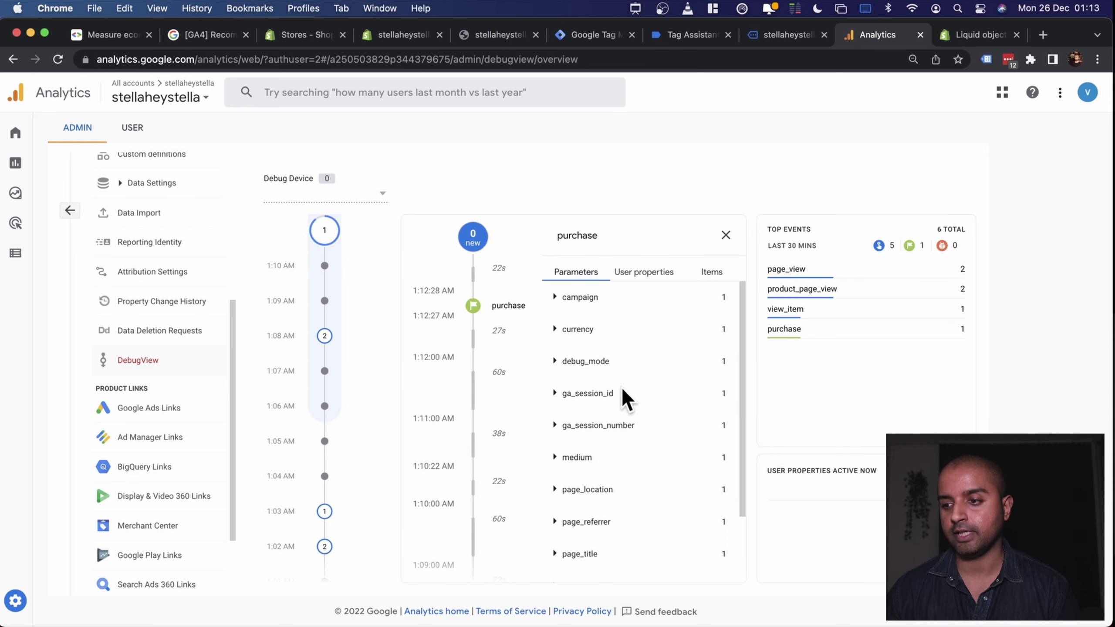
{"action": "scroll", "coordinate": [622, 398], "scroll_direction": "down", "scroll_amount": 3}
{"action": "scroll", "coordinate": [621, 408], "scroll_direction": "up", "scroll_amount": 2}
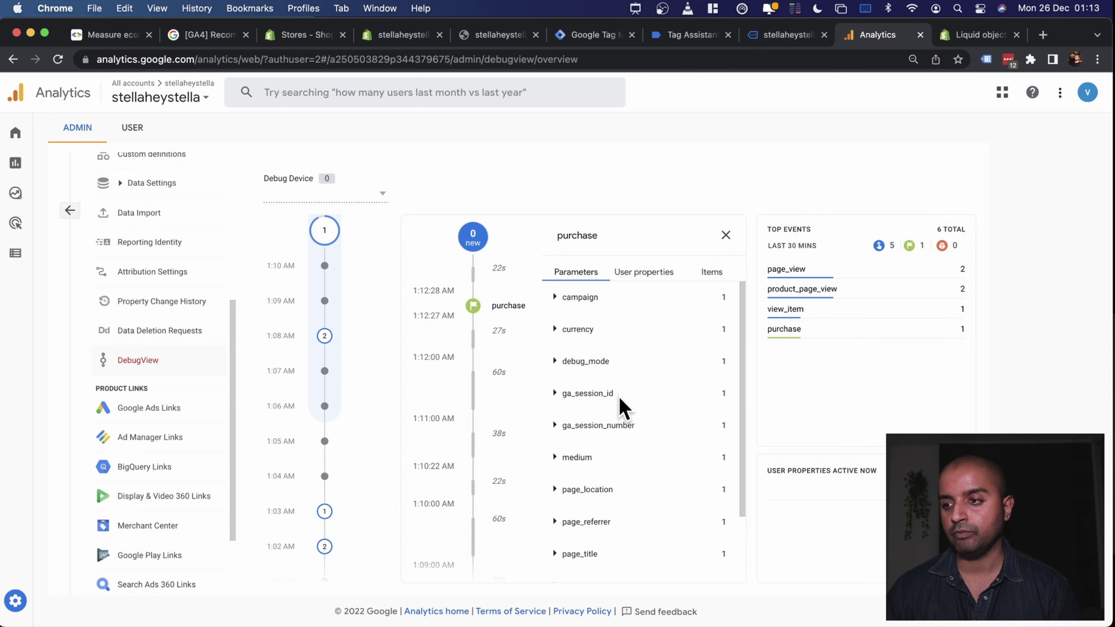
{"action": "left_click", "coordinate": [559, 330]}
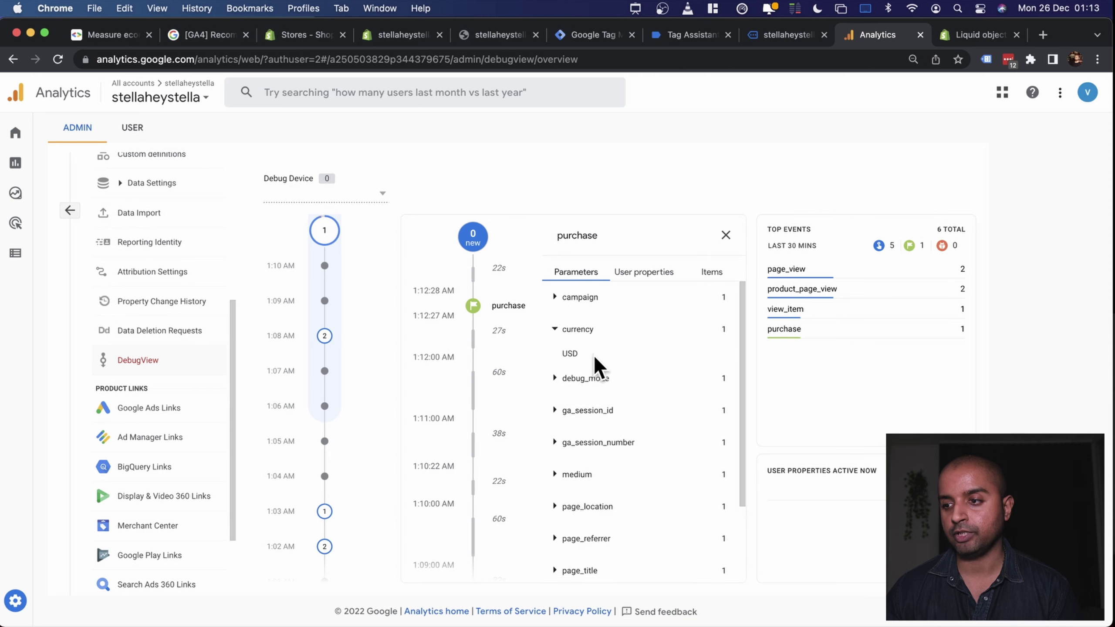
{"action": "scroll", "coordinate": [621, 399], "scroll_direction": "down", "scroll_amount": 3}
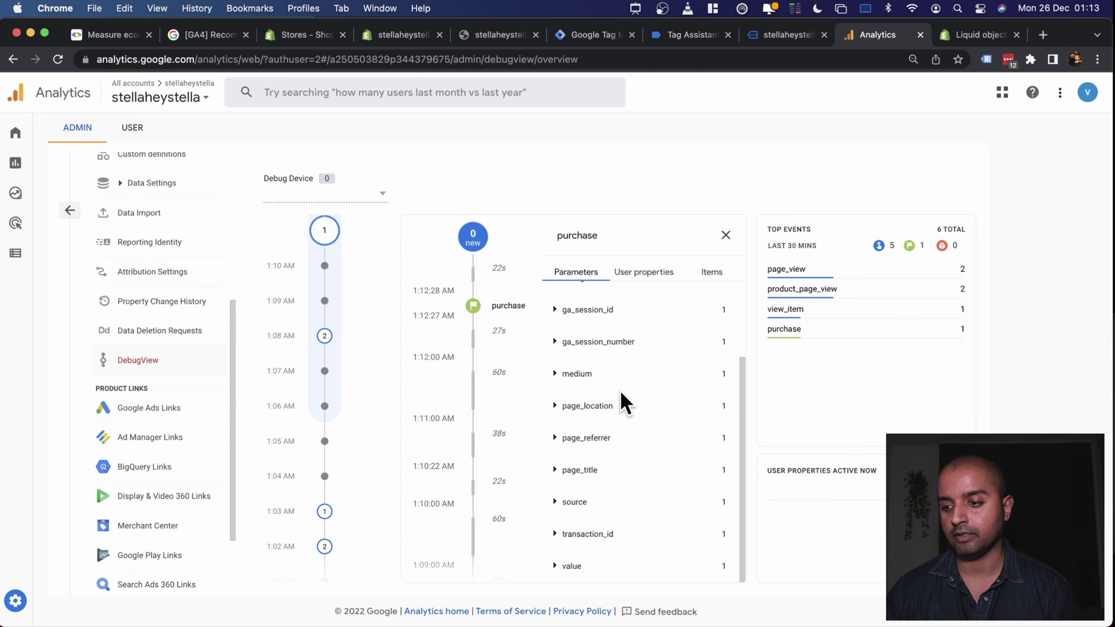
{"action": "left_click", "coordinate": [556, 534]}
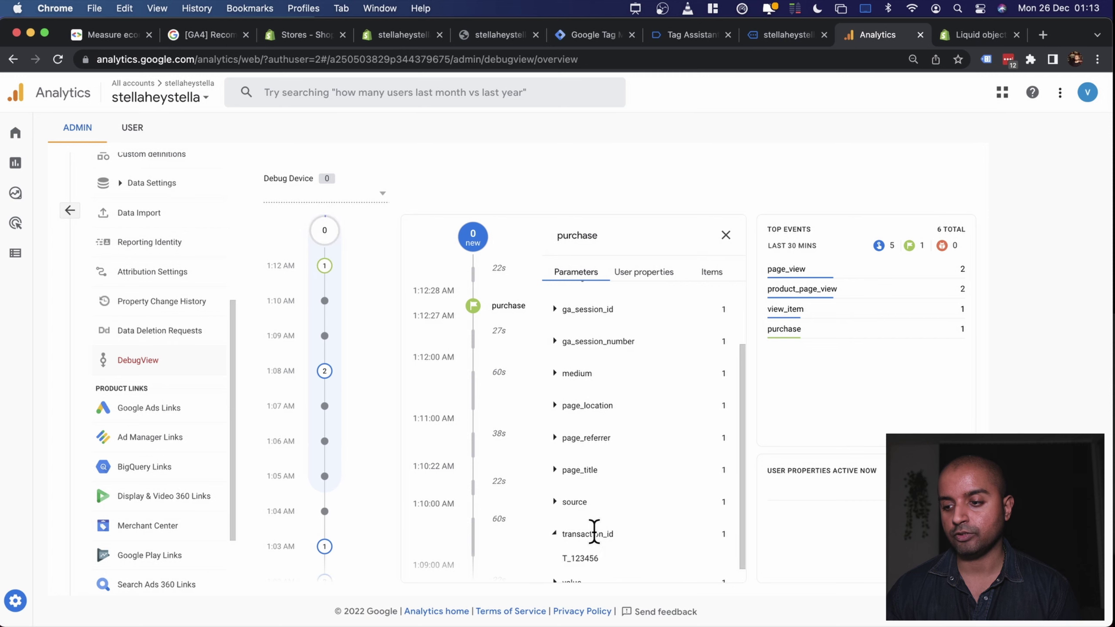
{"action": "left_click", "coordinate": [715, 272]}
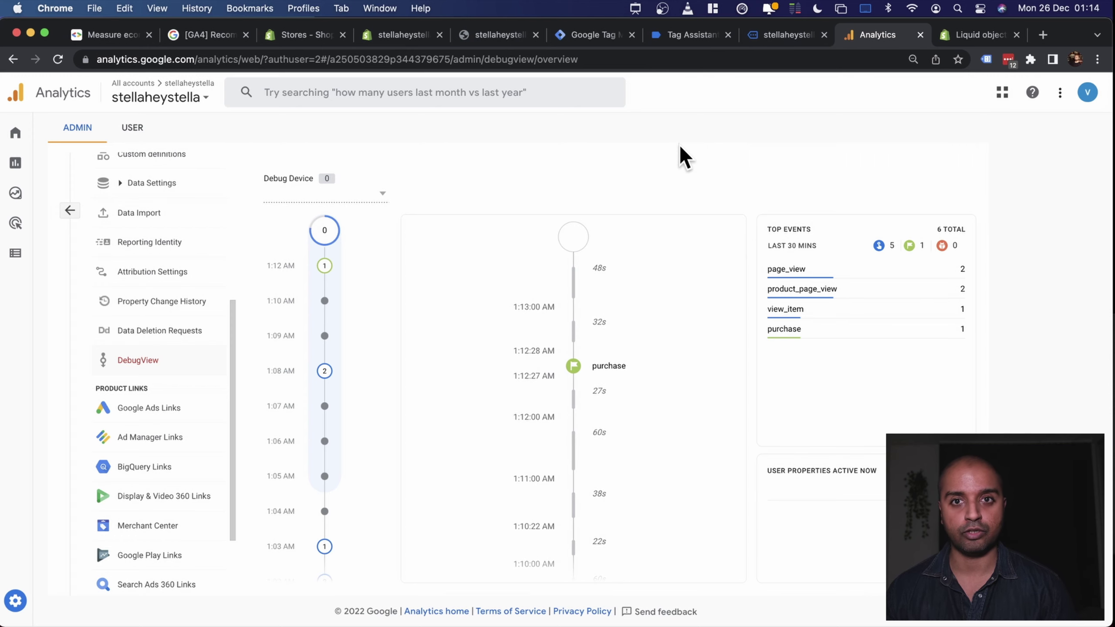
- Review the purchase push in the store's console, the product.id Liquid reference in theme.liquid, and the documentation's purchase sample
{"action": "left_click", "coordinate": [777, 35]}
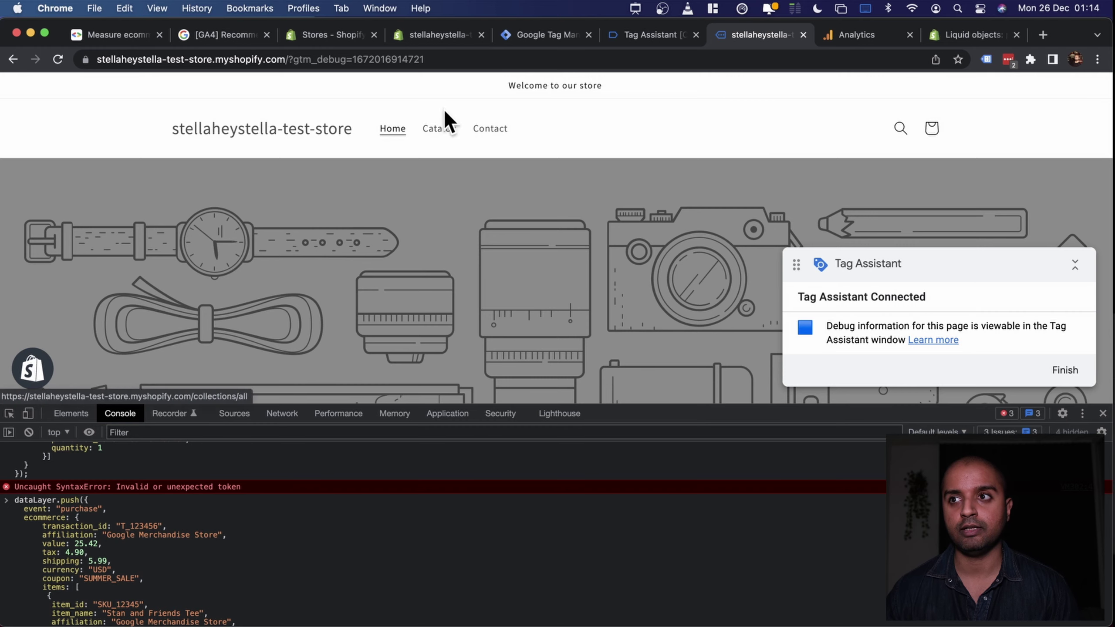
{"action": "left_click", "coordinate": [440, 35]}
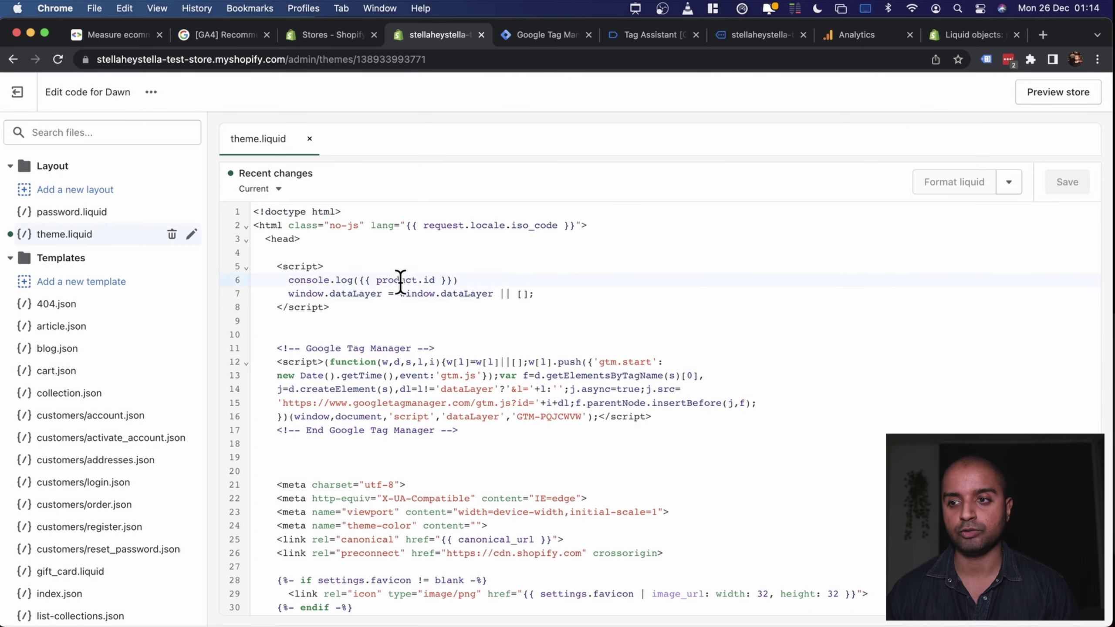
{"action": "double_click", "coordinate": [398, 280]}
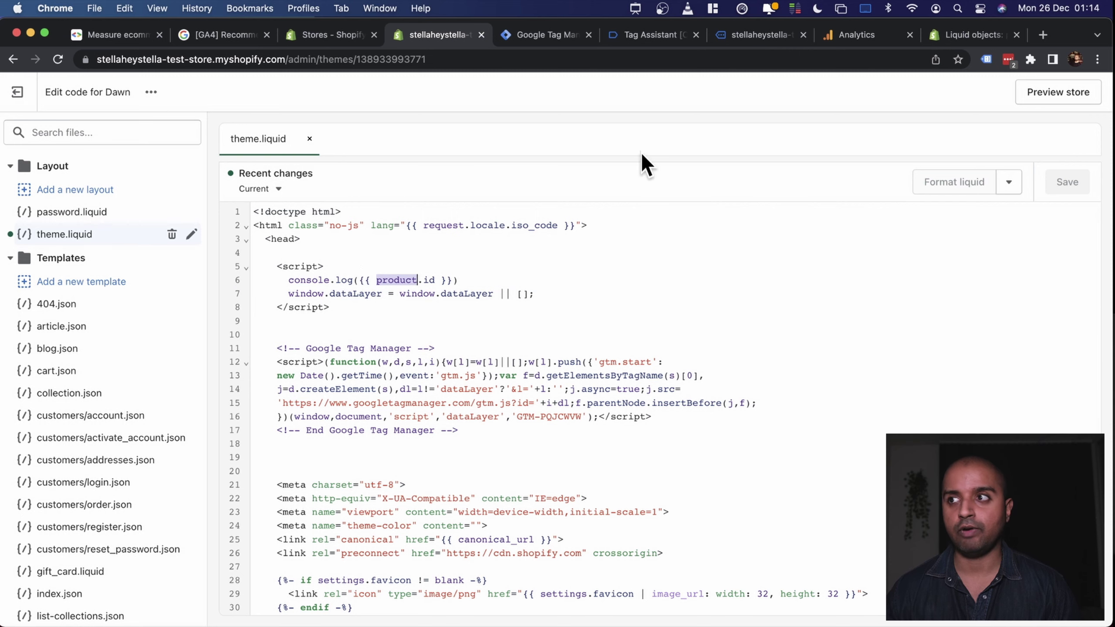
{"action": "left_click", "coordinate": [722, 41]}
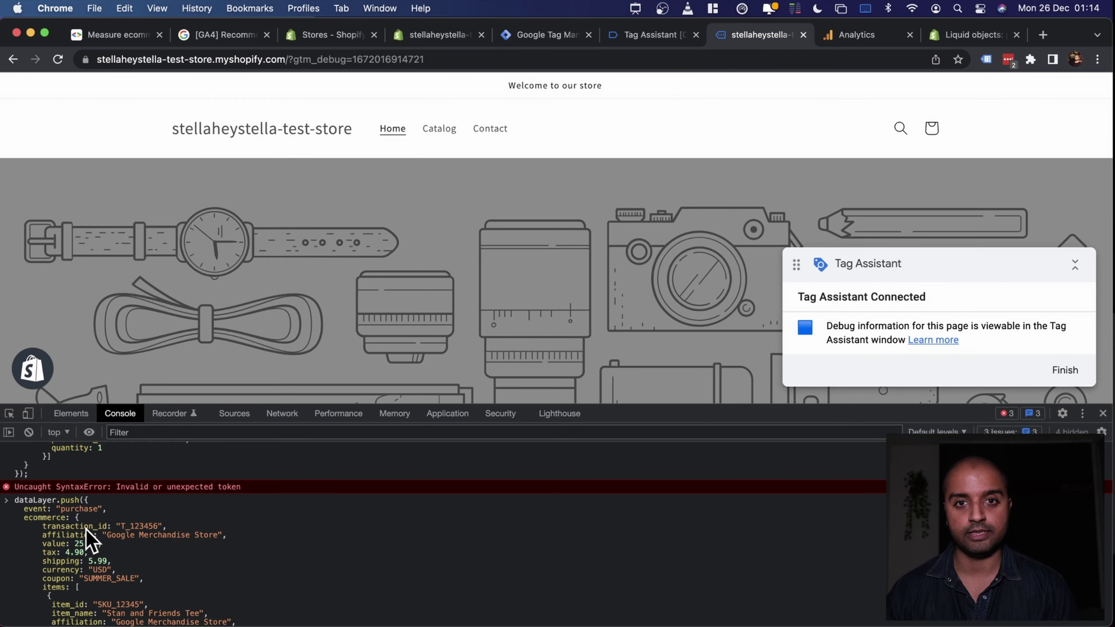
{"action": "left_click", "coordinate": [444, 36]}
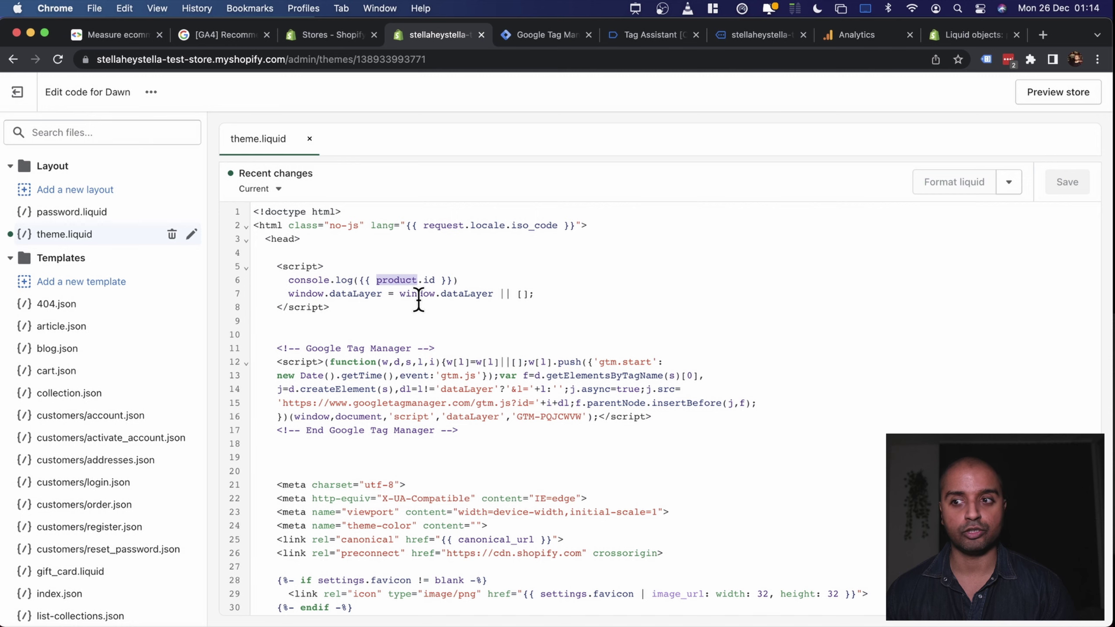
{"action": "left_click", "coordinate": [96, 35]}
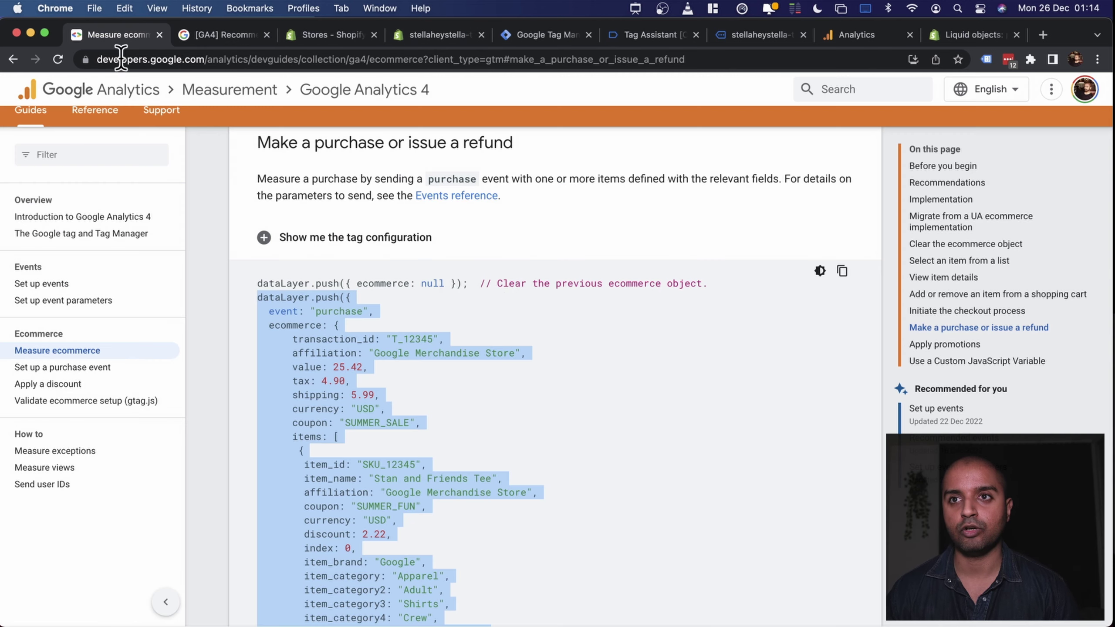
- Copy the dataLayer.push({ ecommerce: null }) statement from the View item details sample in the Google Analytics documentation
{"action": "left_click", "coordinate": [954, 279]}
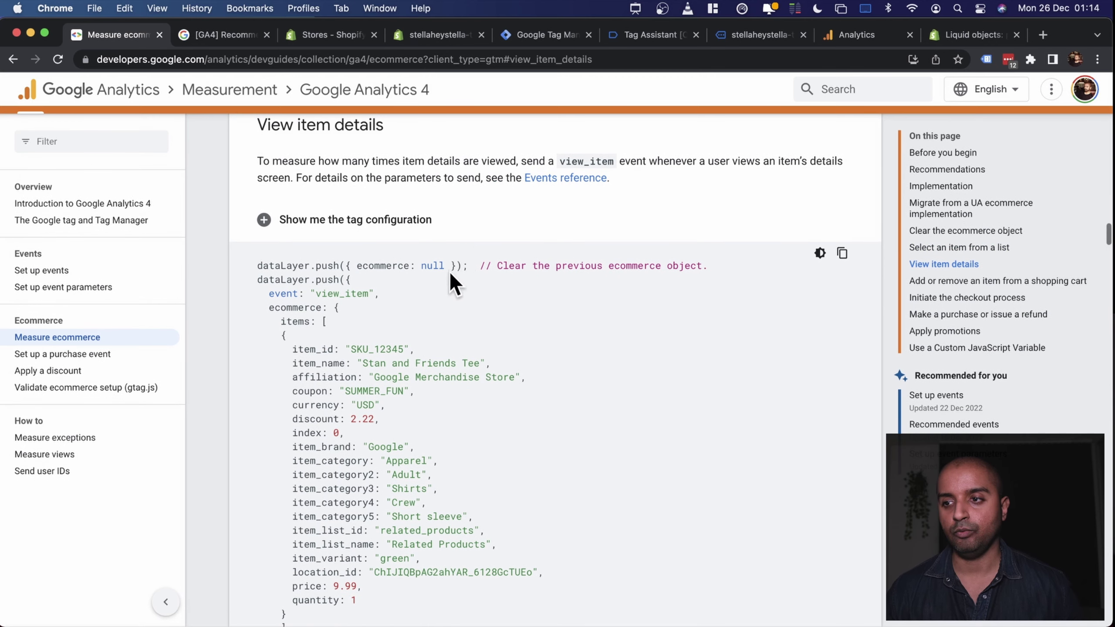
{"action": "left_click_drag", "start_coordinate": [462, 268], "coordinate": [258, 266]}
{"action": "key", "text": "super+c"}
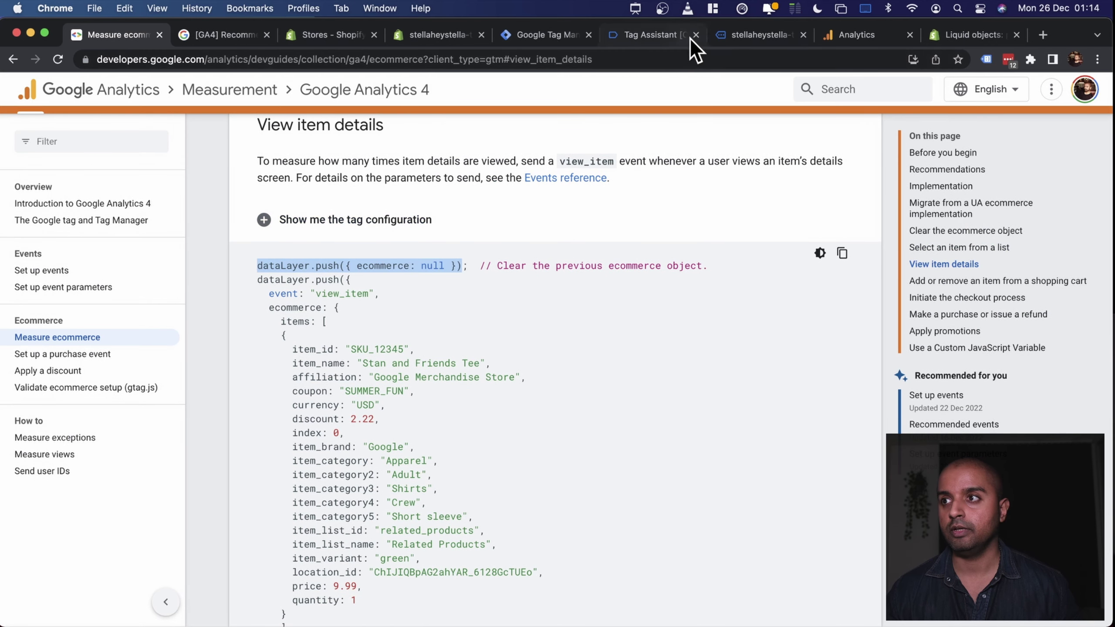
- Switch to the Shopify admin and reopen the code editor for the Dawn theme
{"action": "left_click", "coordinate": [415, 35]}
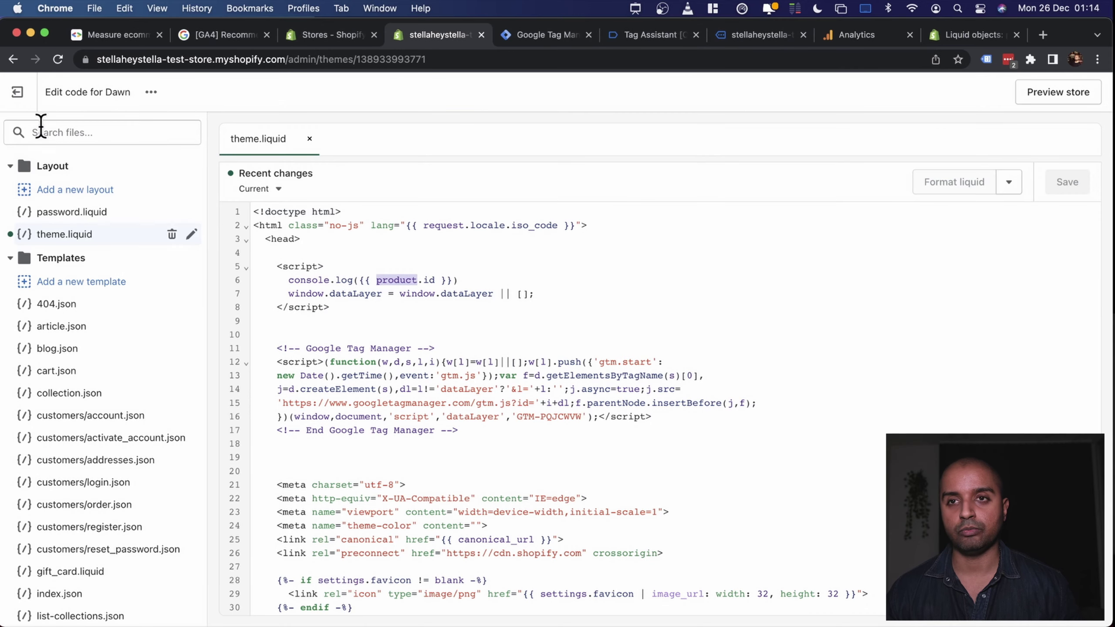
{"action": "left_click", "coordinate": [22, 99]}
{"action": "left_click", "coordinate": [863, 501]}
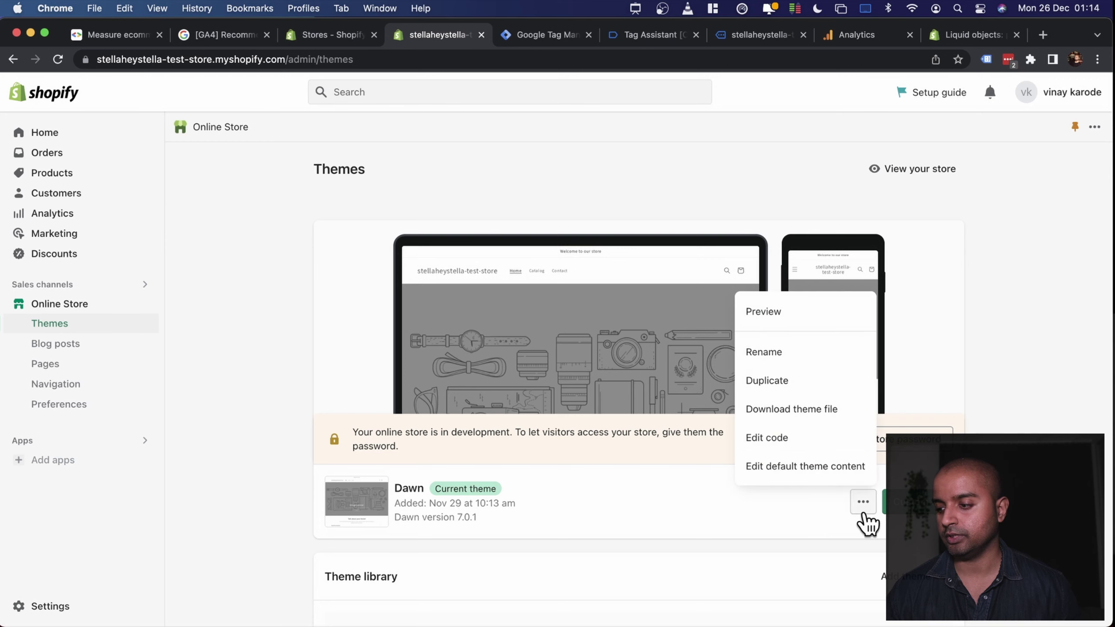
{"action": "left_click", "coordinate": [779, 438]}
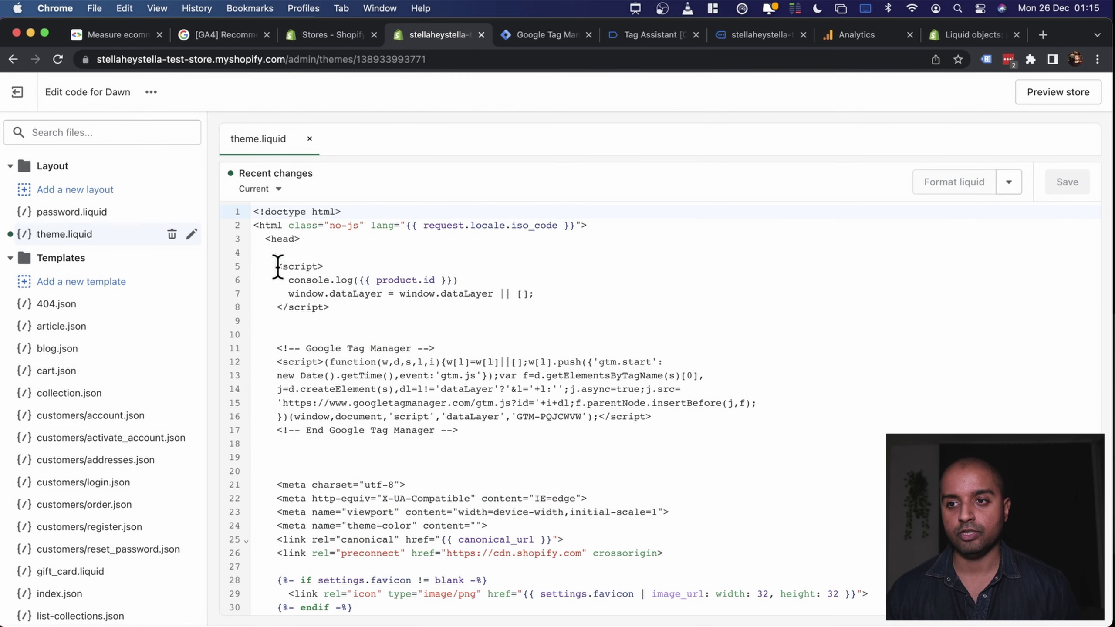
- Paste dataLayer.push({ ecommerce: null }) on a new line below the window.dataLayer initialisation in theme.liquid
{"action": "left_click_drag", "start_coordinate": [278, 267], "coordinate": [324, 307]}
{"action": "left_click", "coordinate": [349, 310]}
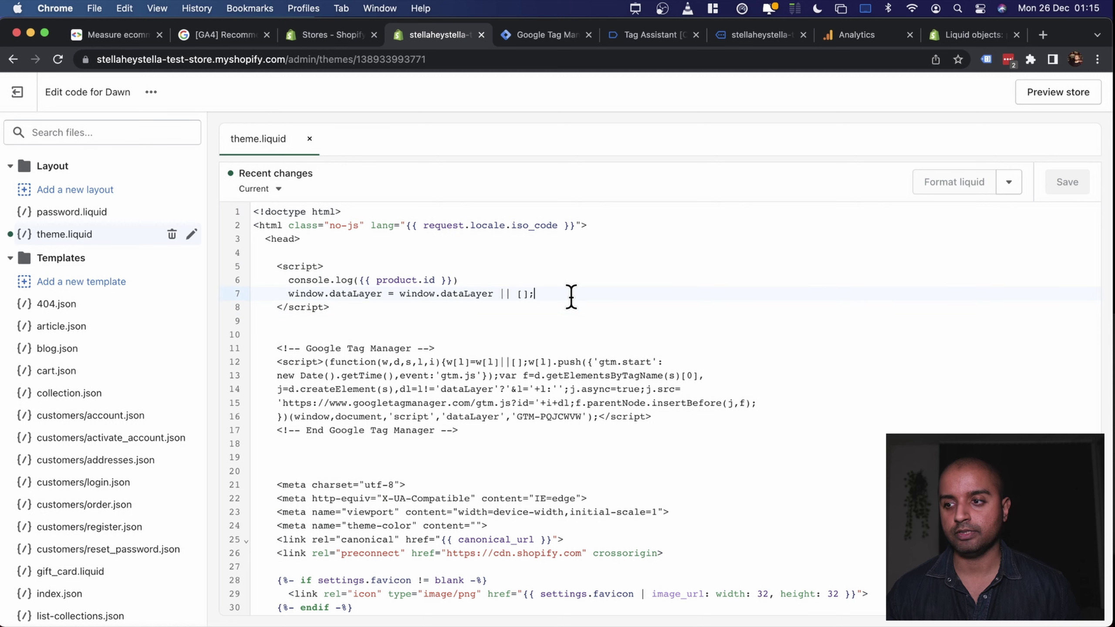
{"action": "key", "text": "Return"}
{"action": "key", "text": "super+v"}
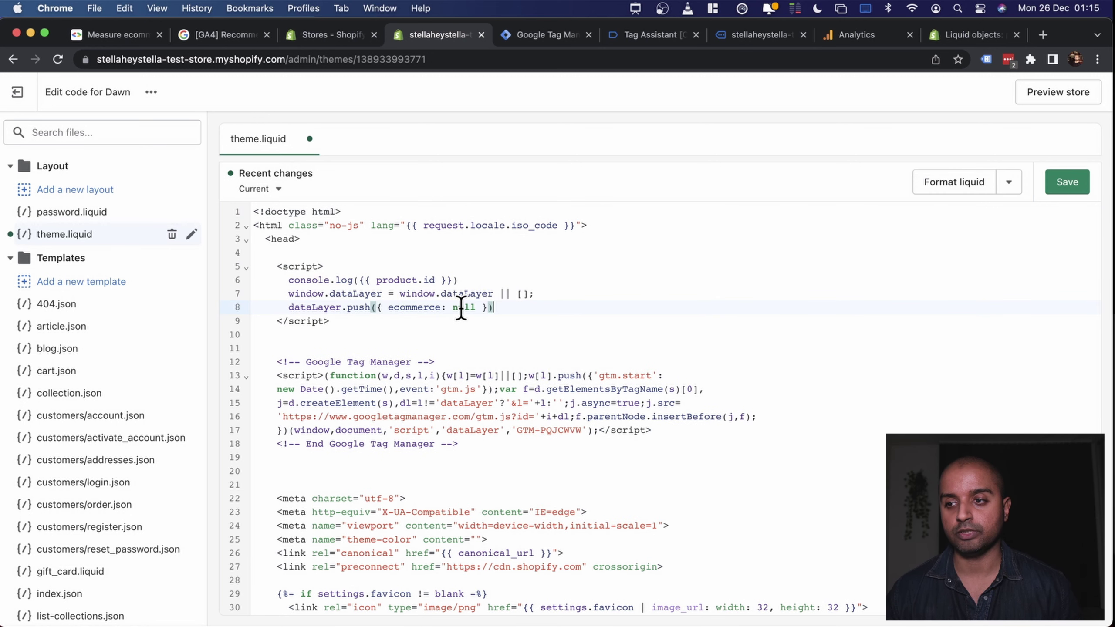
{"action": "left_click", "coordinate": [290, 309]}
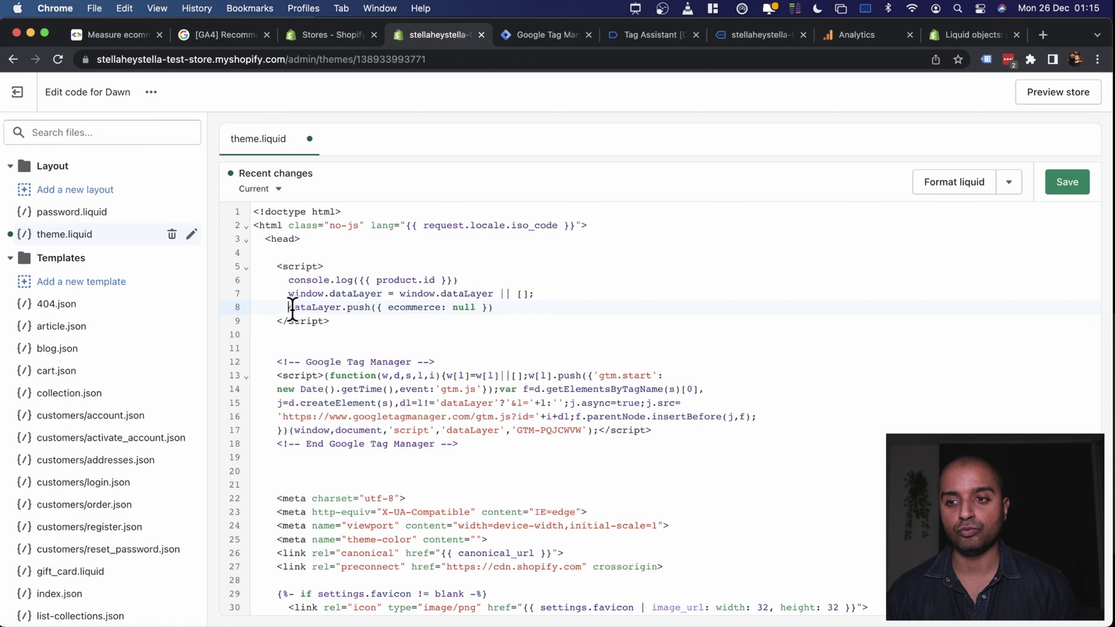
{"action": "left_click_drag", "start_coordinate": [374, 295], "coordinate": [288, 294]}
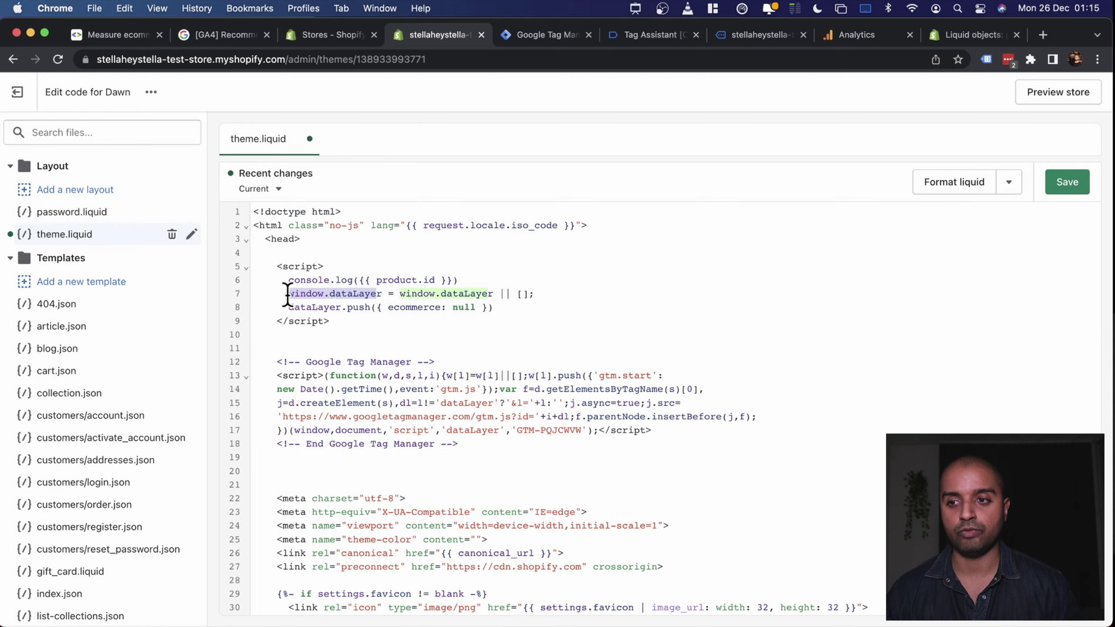
{"action": "left_click", "coordinate": [344, 294]}
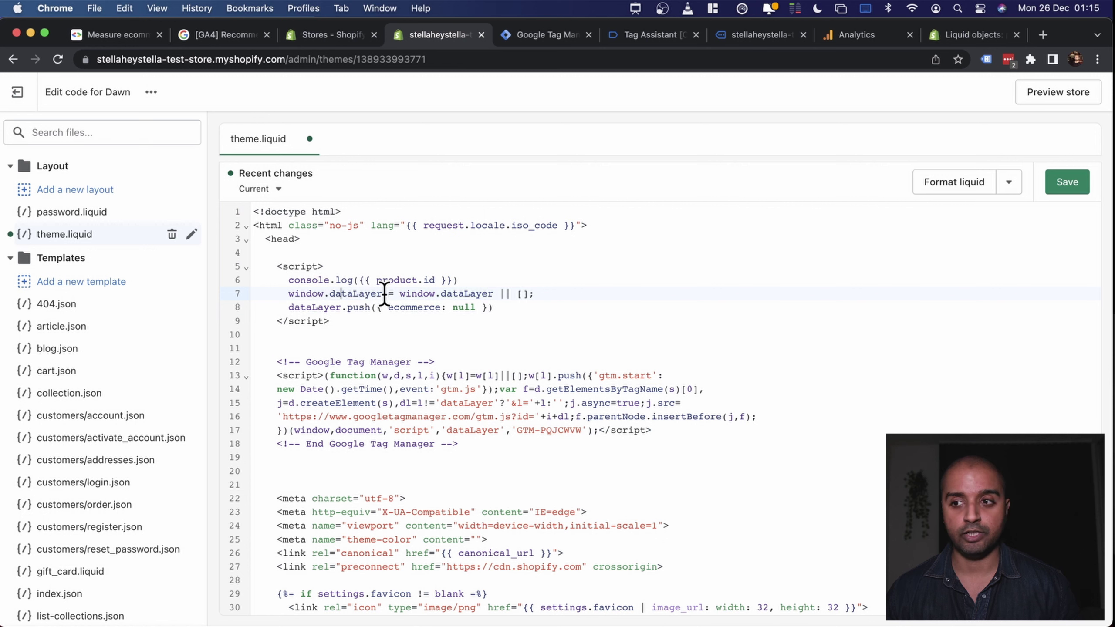
{"action": "double_click", "coordinate": [308, 309]}
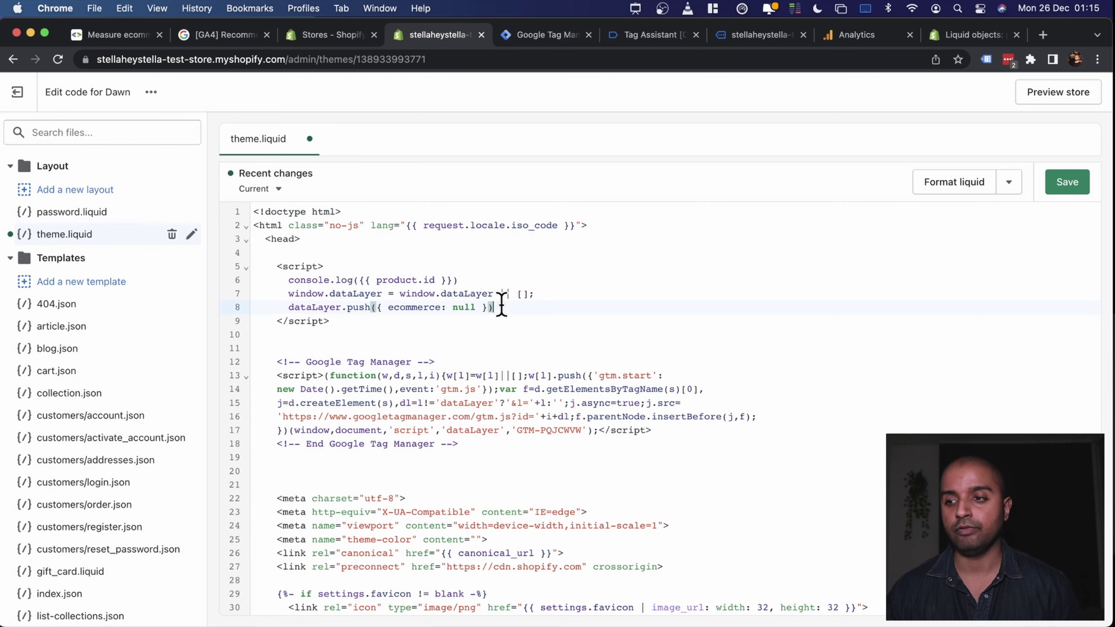
- Copy the view_item dataLayer.push sample from the documentation and paste it below the ecommerce: null push in theme.liquid
{"action": "left_click", "coordinate": [122, 34]}
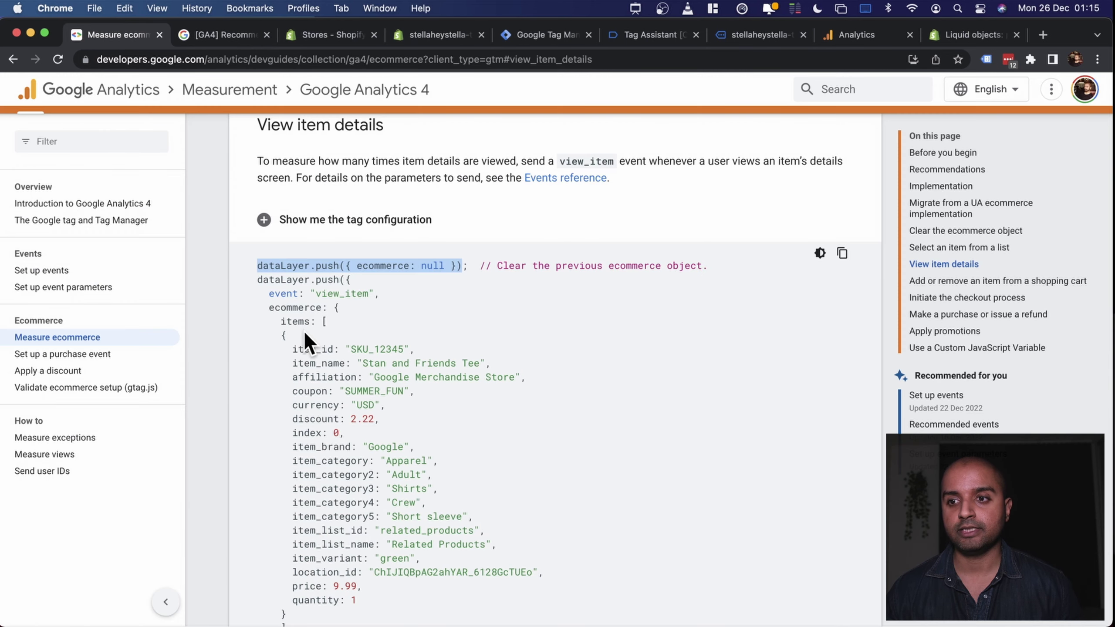
{"action": "scroll", "coordinate": [300, 333], "scroll_direction": "down", "scroll_amount": 3}
{"action": "left_click_drag", "start_coordinate": [272, 560], "coordinate": [257, 189]}
{"action": "key", "text": "super+c"}
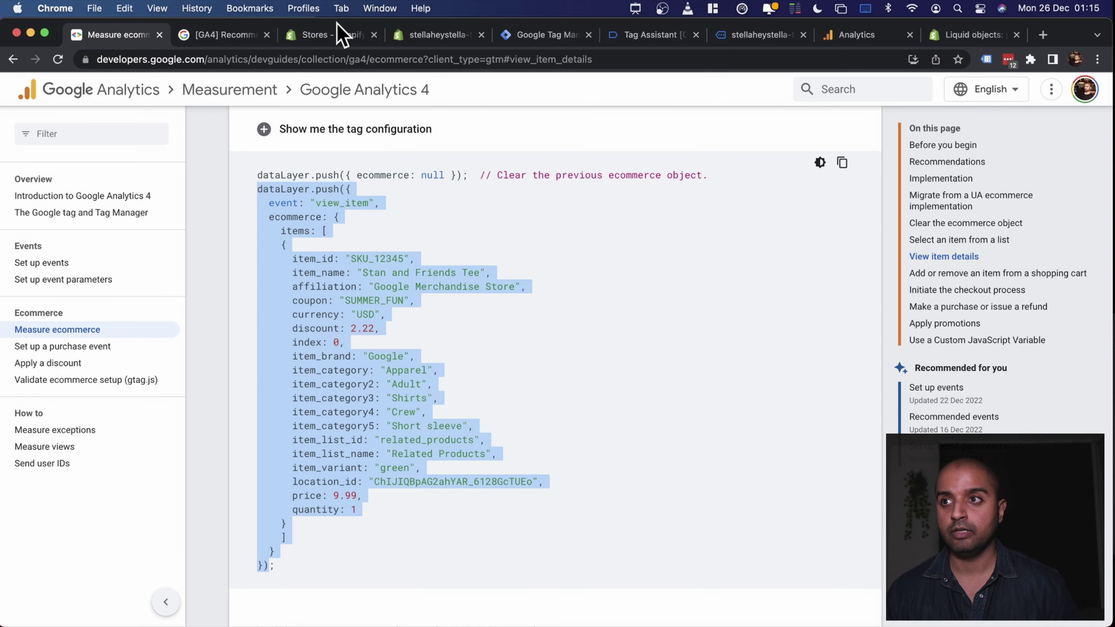
{"action": "left_click", "coordinate": [413, 36]}
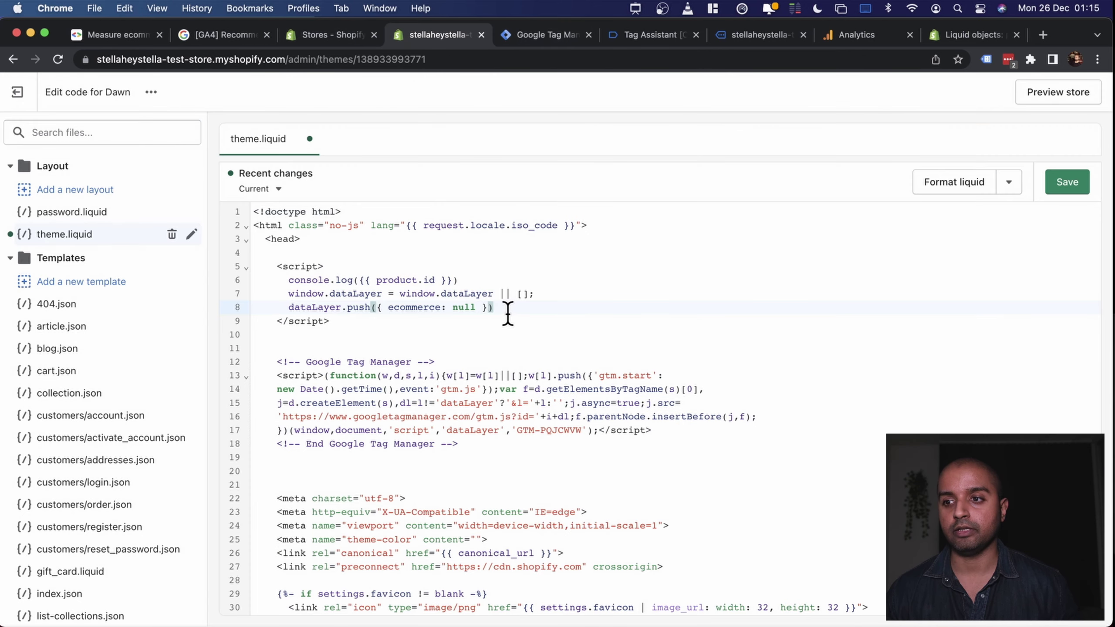
{"action": "key", "text": "Return"}
{"action": "key", "text": "Return"}
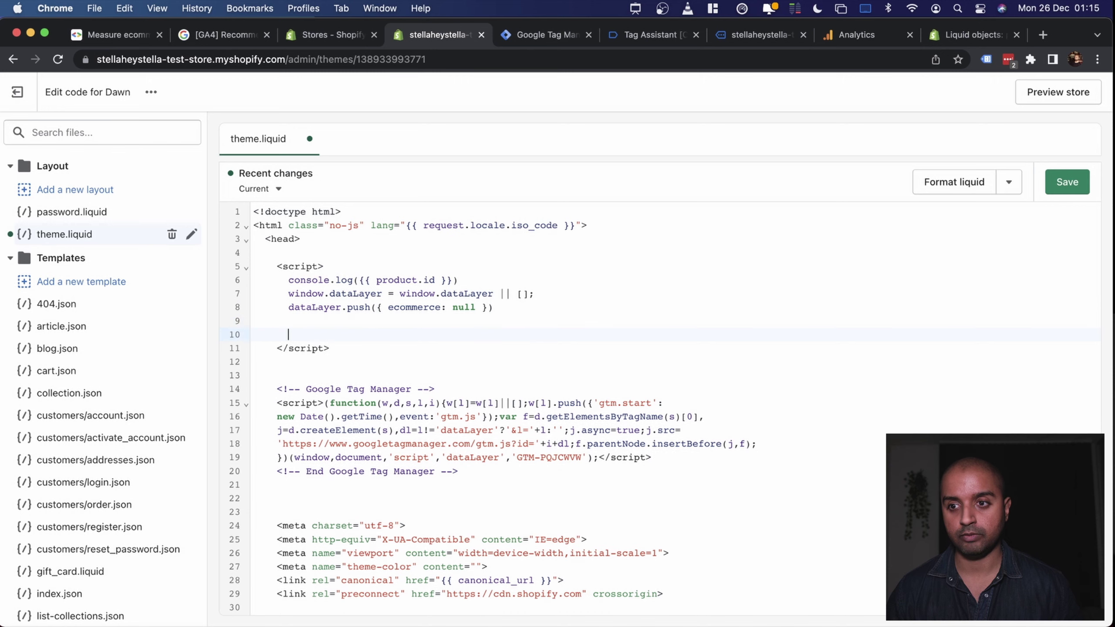
{"action": "key", "text": "super+v"}
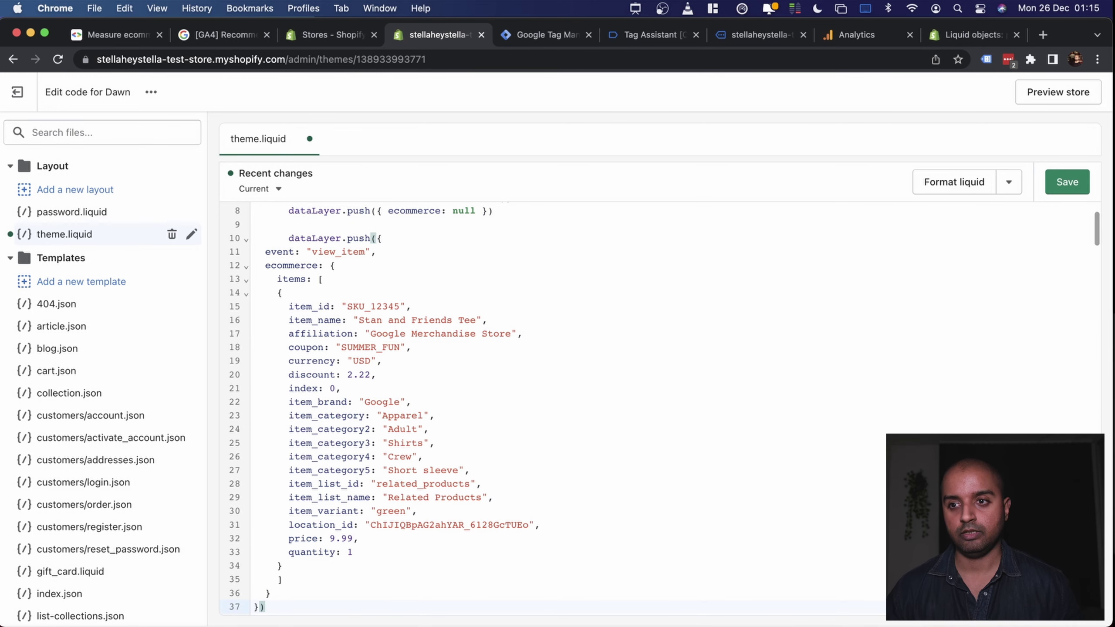
- Indent the pasted view_item lines so they nest beneath their dataLayer.push call
{"action": "scroll", "coordinate": [570, 396], "scroll_direction": "down", "scroll_amount": 1}
{"action": "left_click_drag", "start_coordinate": [279, 579], "coordinate": [224, 219]}
{"action": "key", "text": "Tab"}
{"action": "key", "text": "Tab"}
{"action": "key", "text": "Tab"}
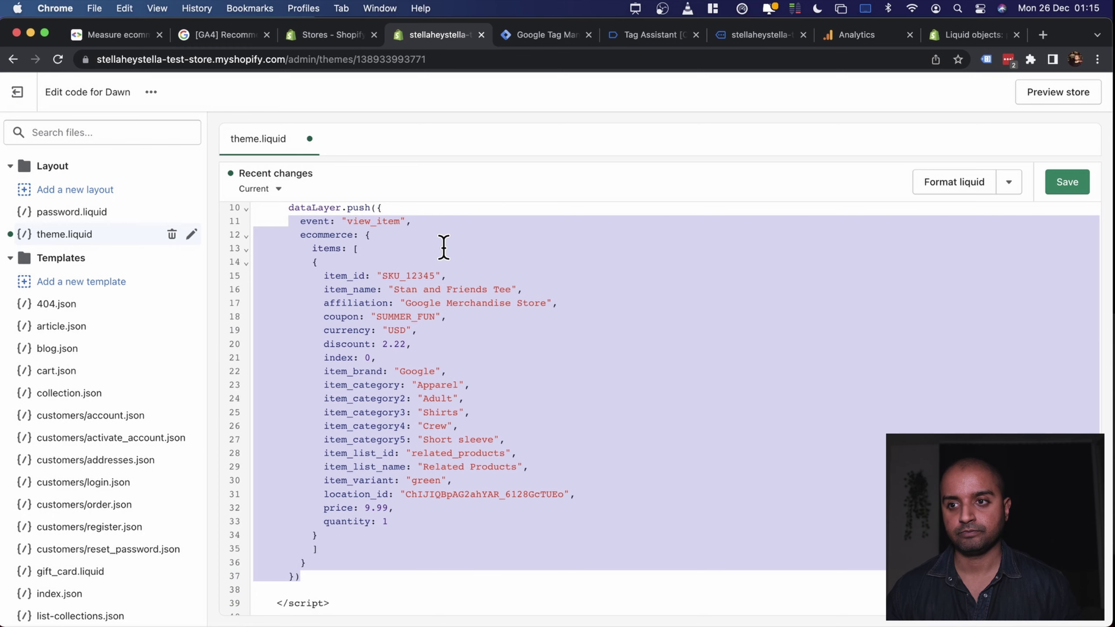
{"action": "left_click", "coordinate": [443, 247]}
{"action": "scroll", "coordinate": [443, 247], "scroll_direction": "up", "scroll_amount": 2}
{"action": "scroll", "coordinate": [549, 285], "scroll_direction": "down", "scroll_amount": 1}
{"action": "scroll", "coordinate": [549, 285], "scroll_direction": "down", "scroll_amount": 1}
{"action": "scroll", "coordinate": [524, 297], "scroll_direction": "up", "scroll_amount": 2}
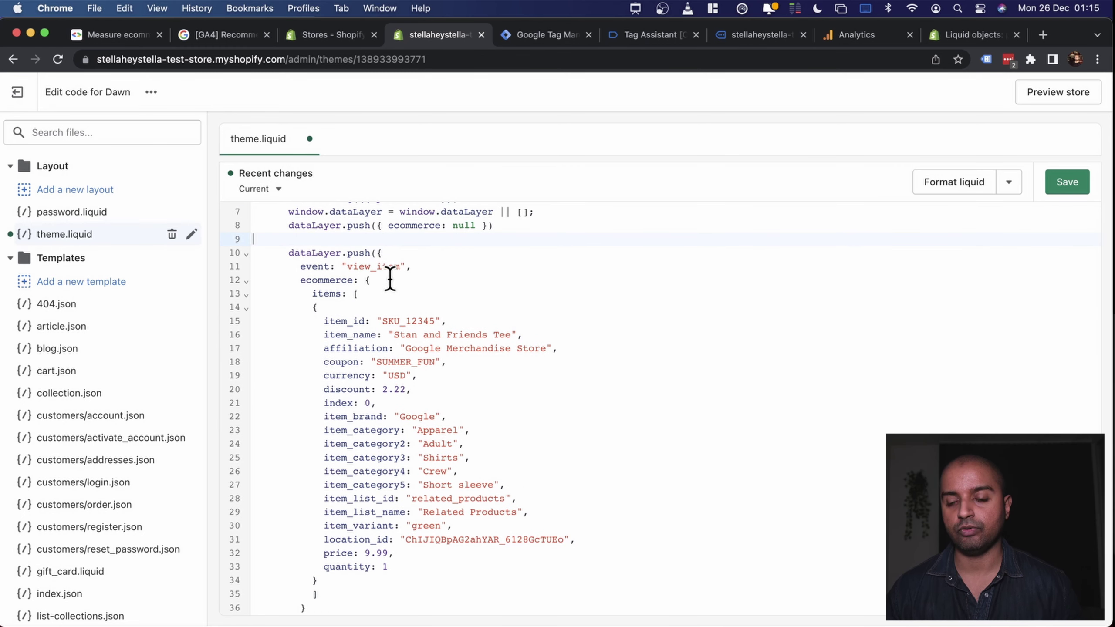
- Replace the sample item_id in the view_item push with `{{ product.id }}` in backticks
{"action": "double_click", "coordinate": [407, 320]}
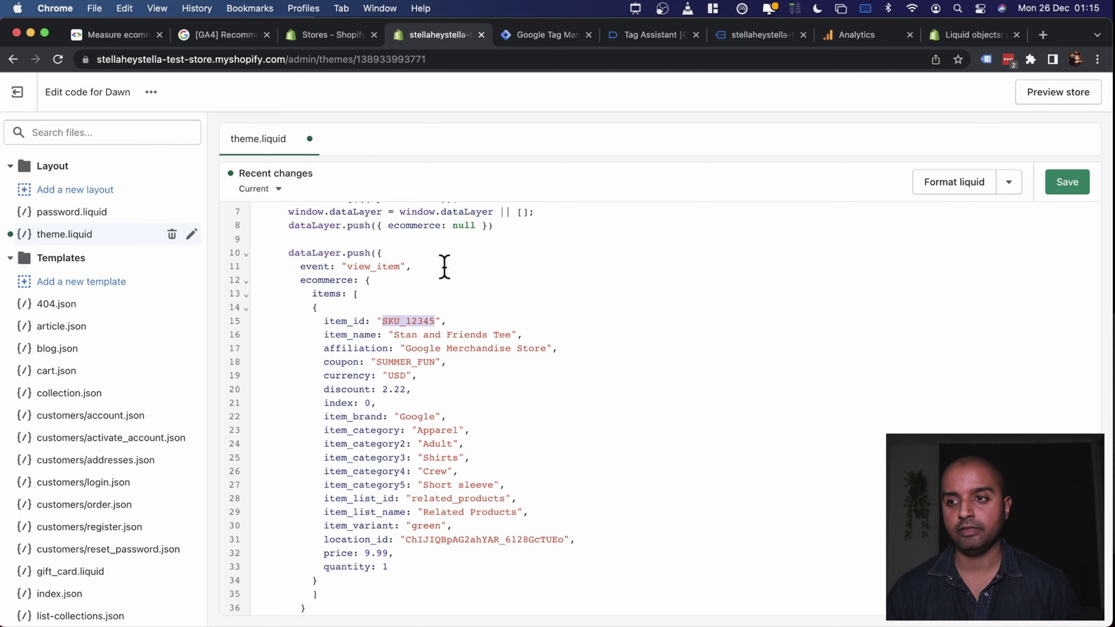
{"action": "scroll", "coordinate": [441, 259], "scroll_direction": "up", "scroll_amount": 2}
{"action": "left_click_drag", "start_coordinate": [437, 238], "coordinate": [378, 237]}
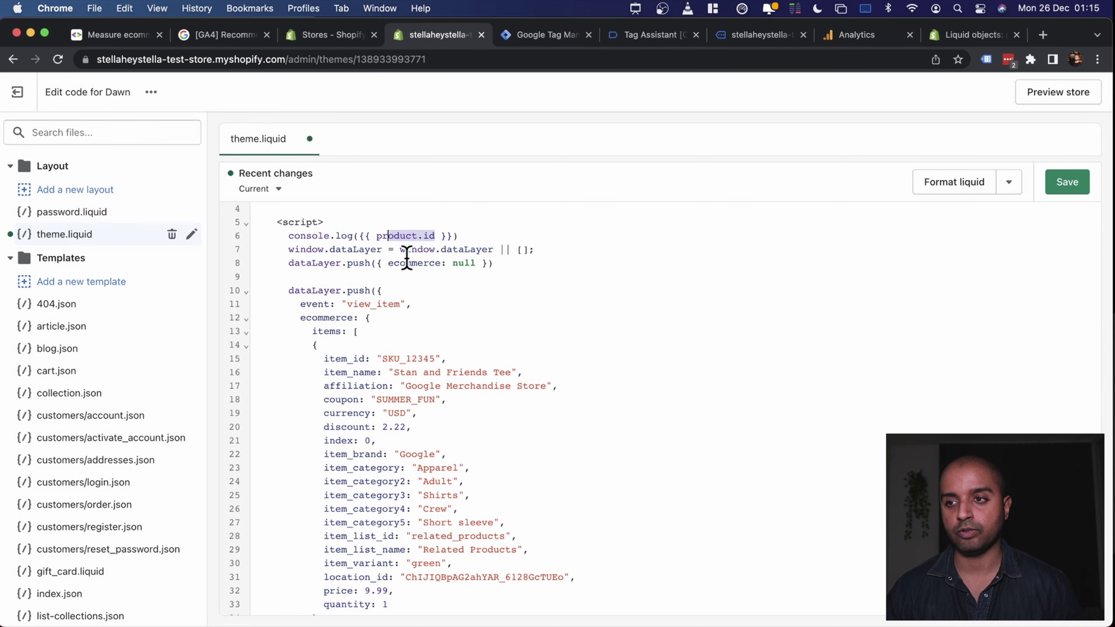
{"action": "double_click", "coordinate": [409, 358]}
{"action": "key", "text": "BackSpace"}
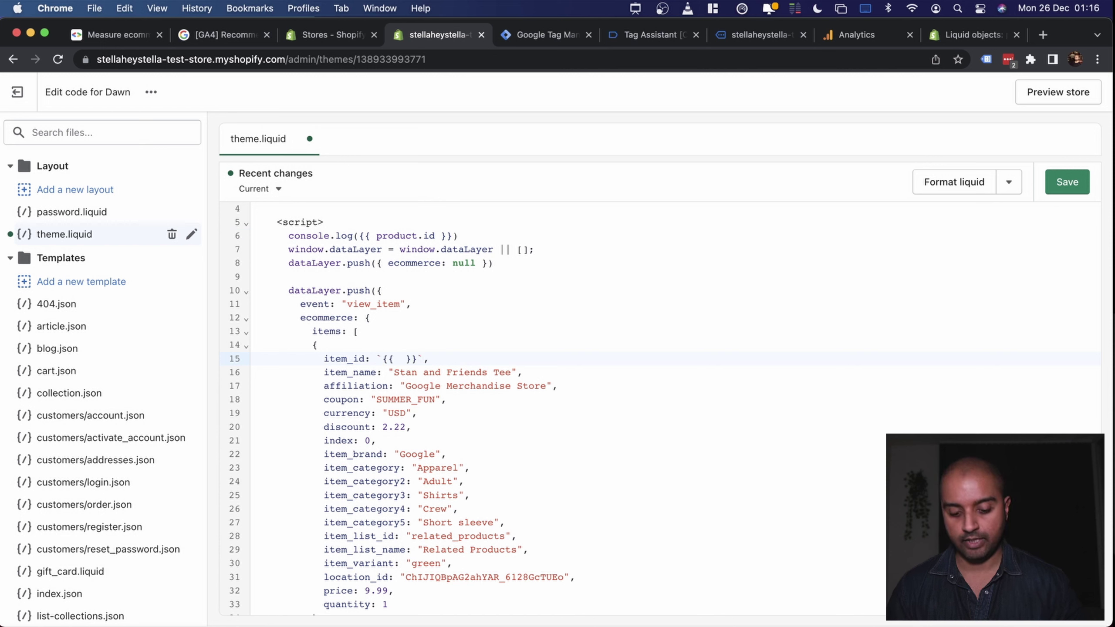
{"action": "type", "text": "pro"}
{"action": "key", "text": "Return"}
{"action": "type", "text": "."}
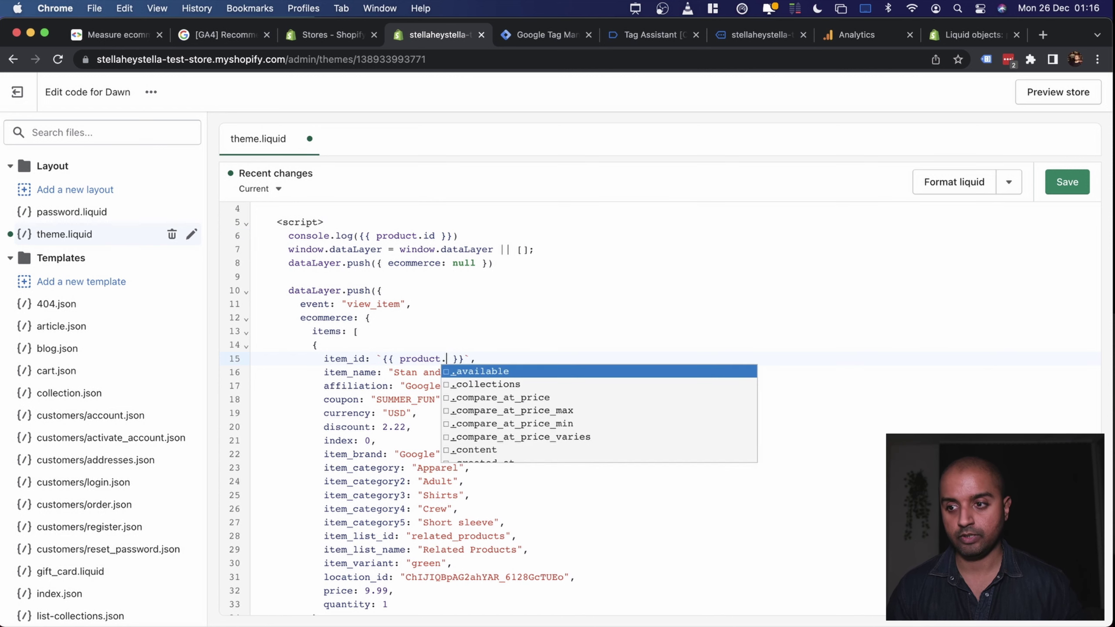
{"action": "type", "text": "id"}
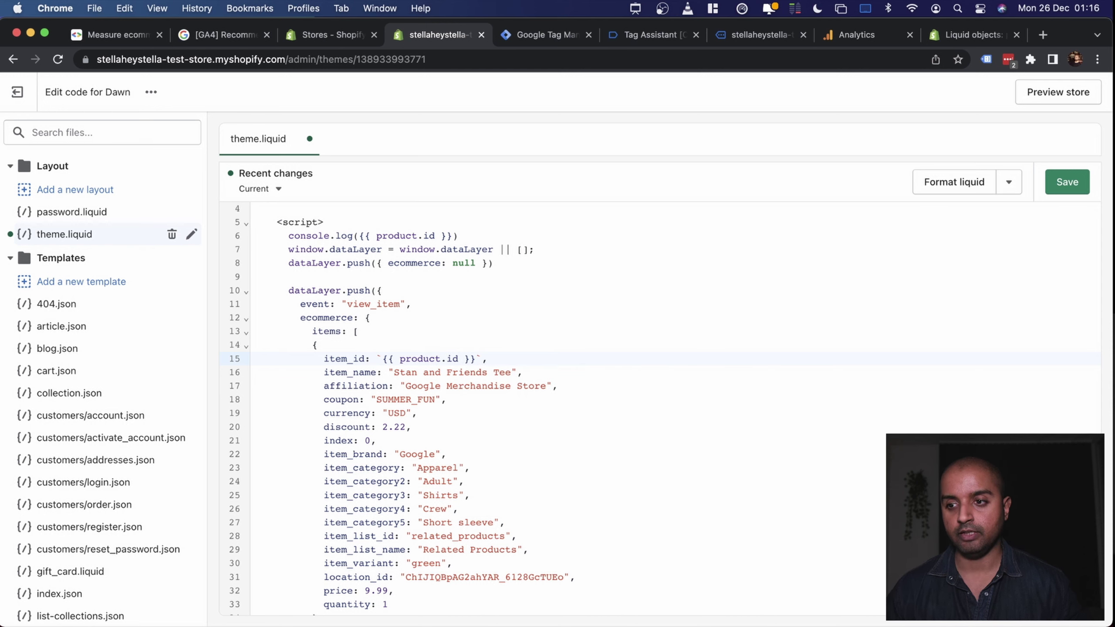
{"action": "left_click", "coordinate": [378, 362]}
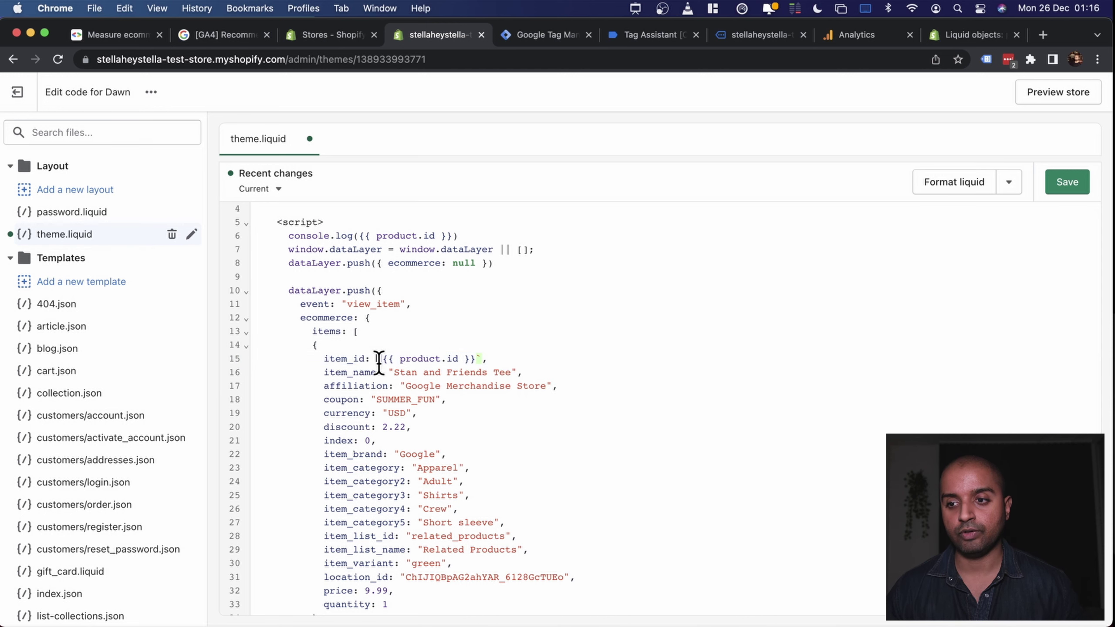
{"action": "double_click", "coordinate": [346, 359]}
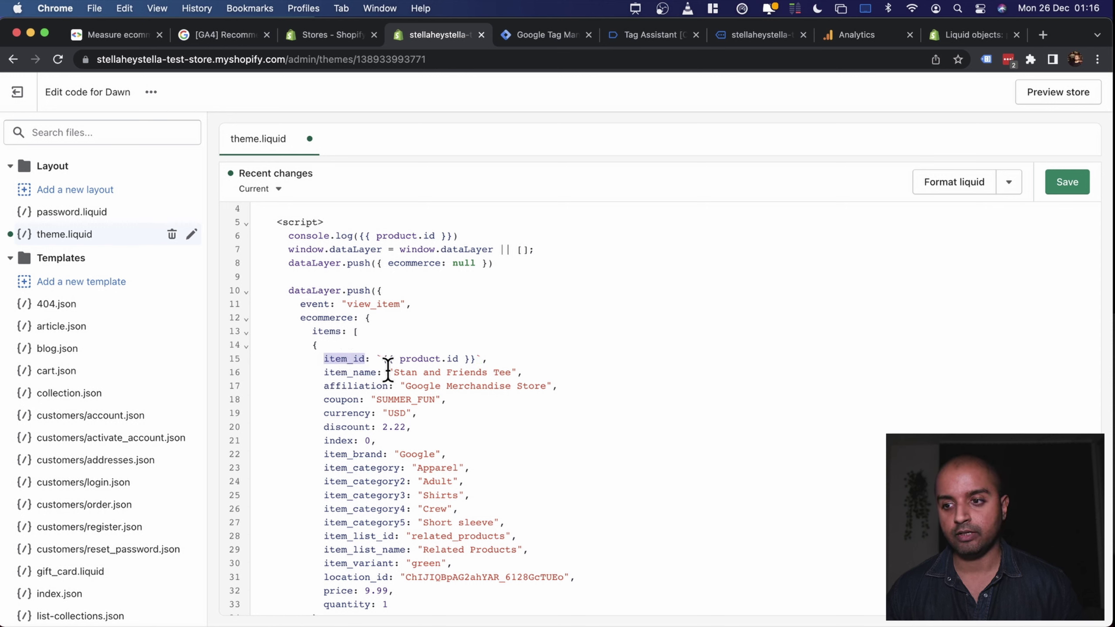
- Replace the sample item_name in the view_item push with `{{ product.title }}` in backticks
{"action": "left_click_drag", "start_coordinate": [389, 373], "coordinate": [519, 372]}
{"action": "key", "text": "BackSpace"}
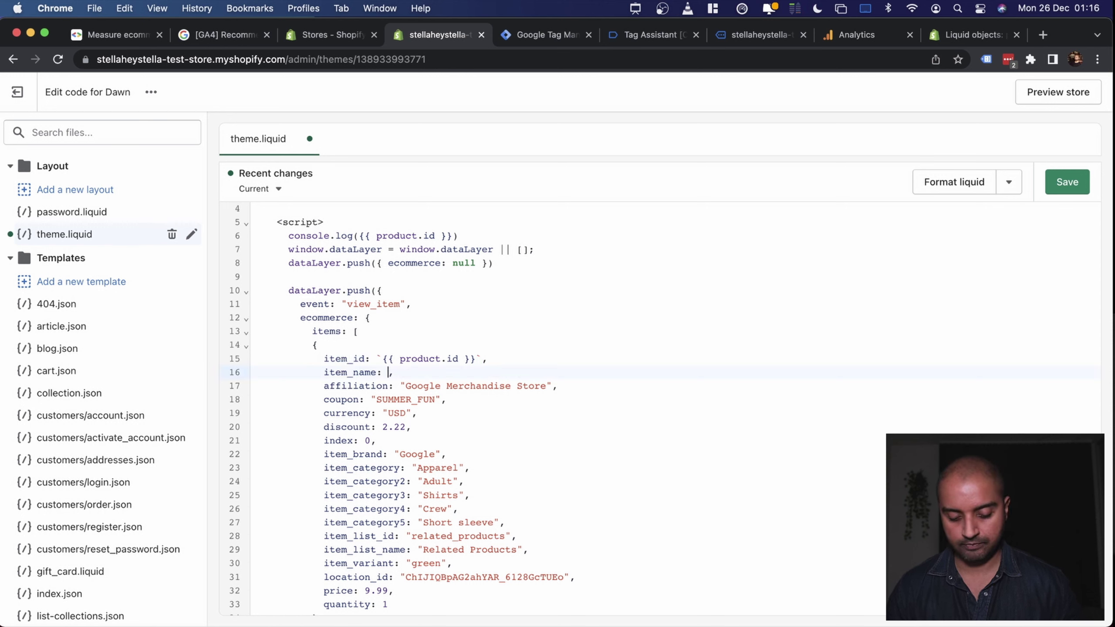
{"action": "type", "text": "{{ product.tit"}
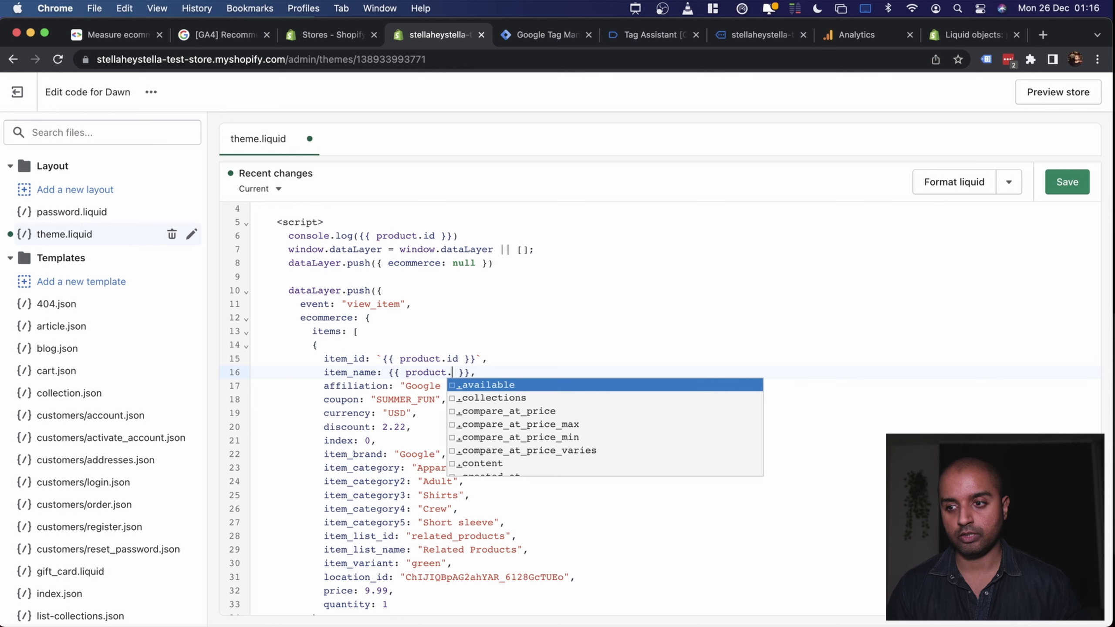
{"action": "key", "text": "Return"}
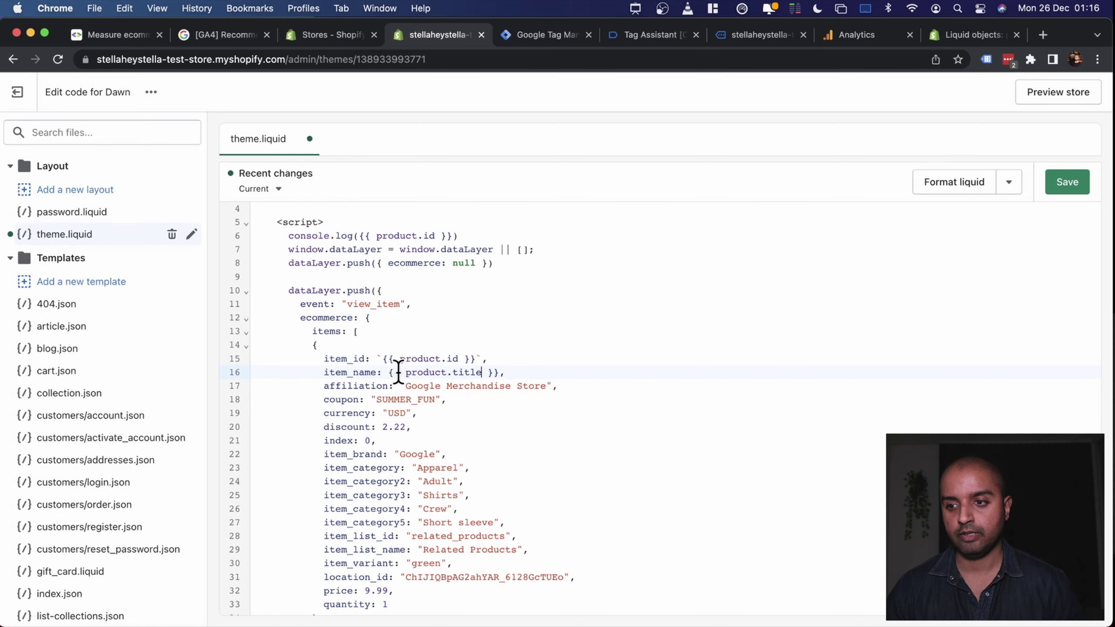
{"action": "left_click_drag", "start_coordinate": [389, 372], "coordinate": [496, 376]}
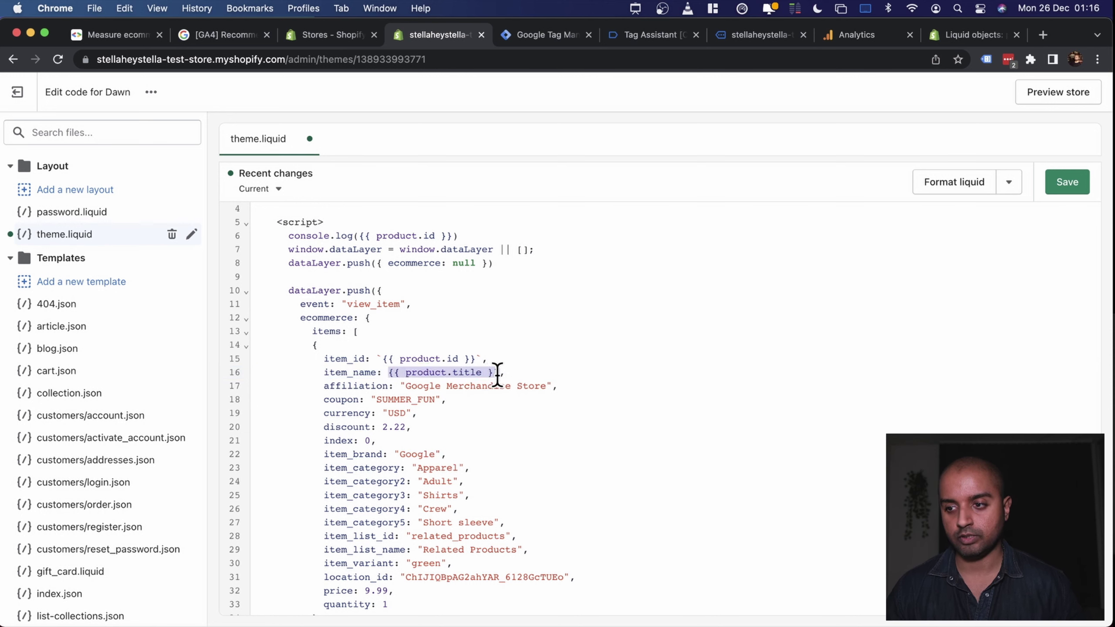
{"action": "type", "text": "`,"}
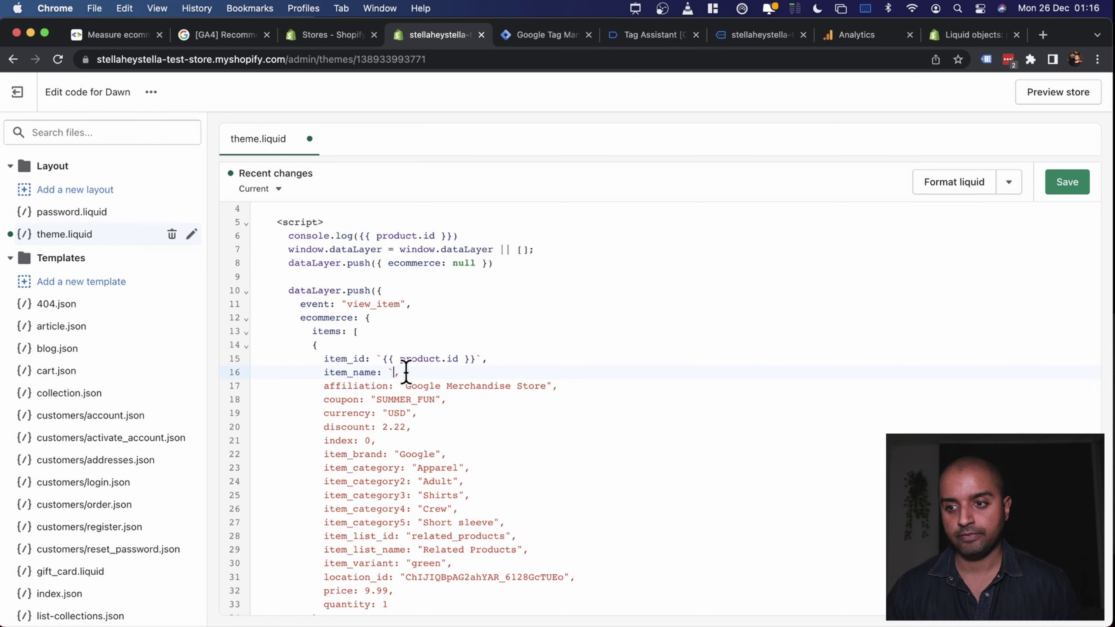
{"action": "key", "text": "super+z"}
{"action": "type", "text": "`{{ product.title"}
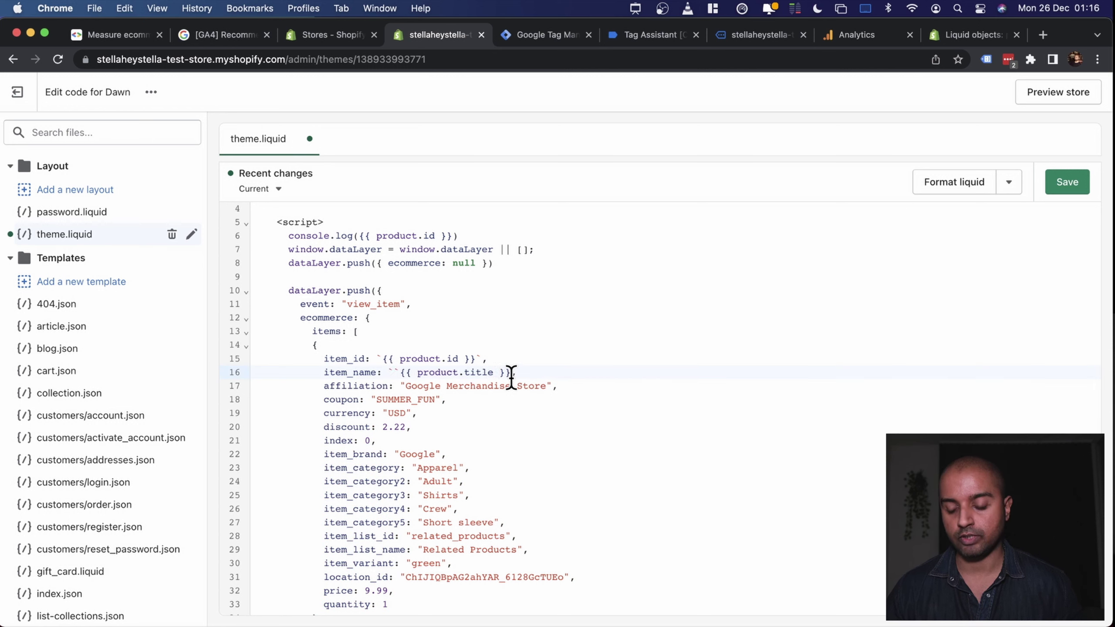
{"action": "key", "text": "BackSpace"}
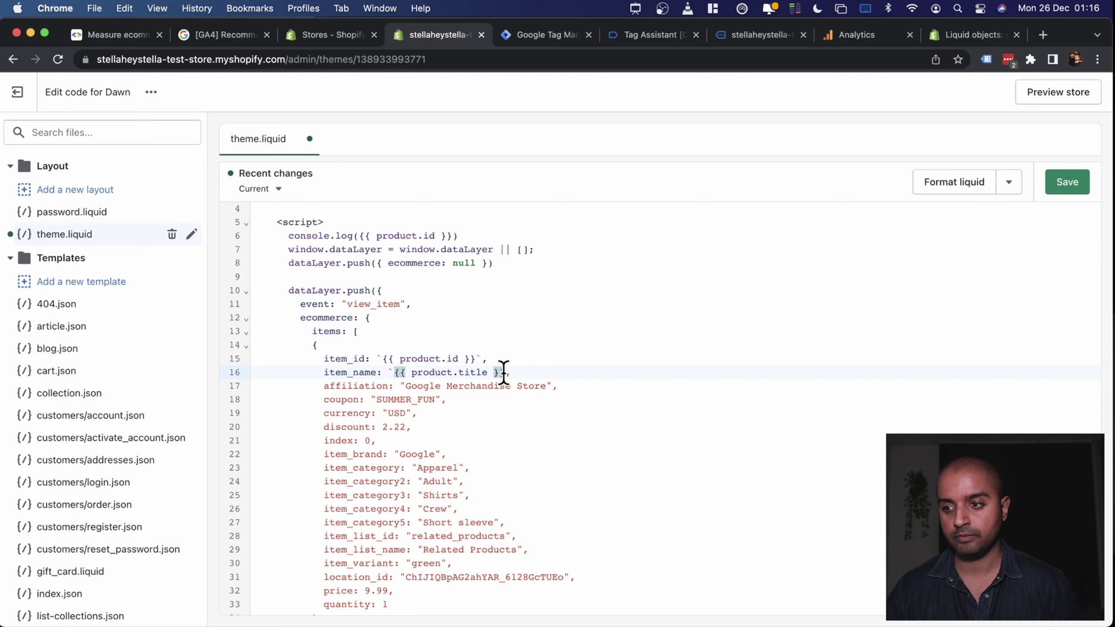
{"action": "type", "text": "`"}
- Check the product.id reference in item_id against the product object's properties in Shopify's Liquid documentation
{"action": "left_click", "coordinate": [568, 359]}
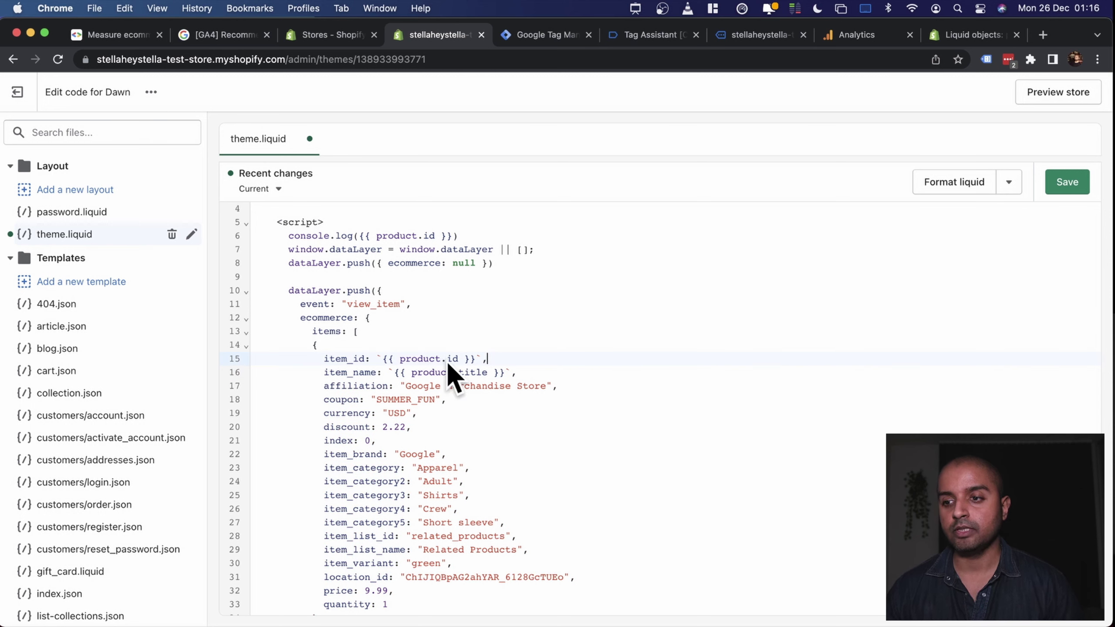
{"action": "left_click_drag", "start_coordinate": [461, 359], "coordinate": [394, 358]}
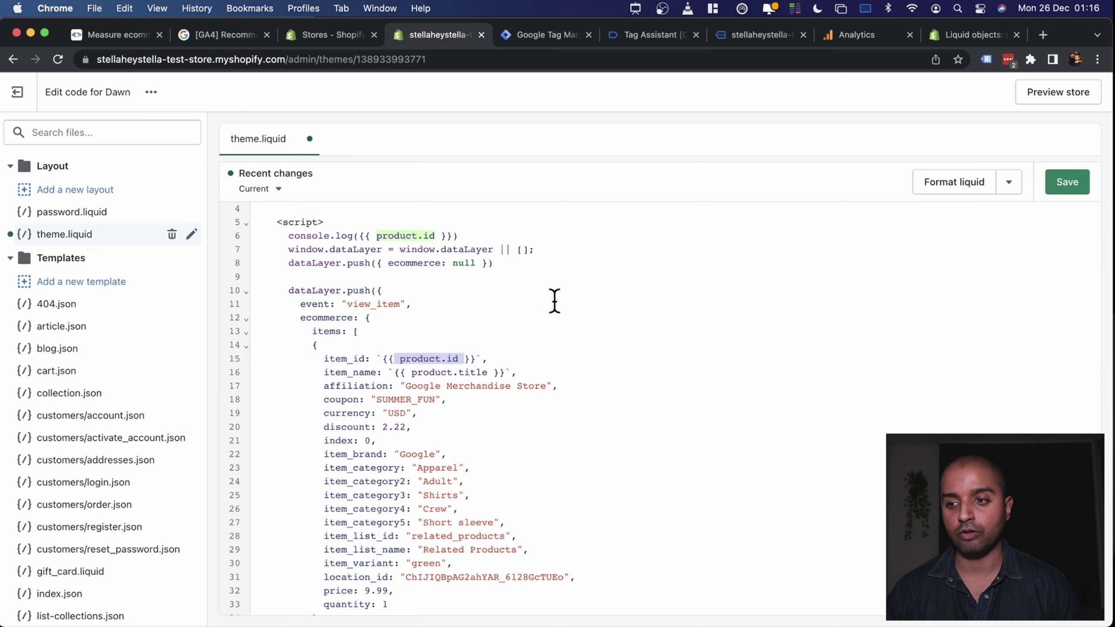
{"action": "left_click", "coordinate": [965, 38]}
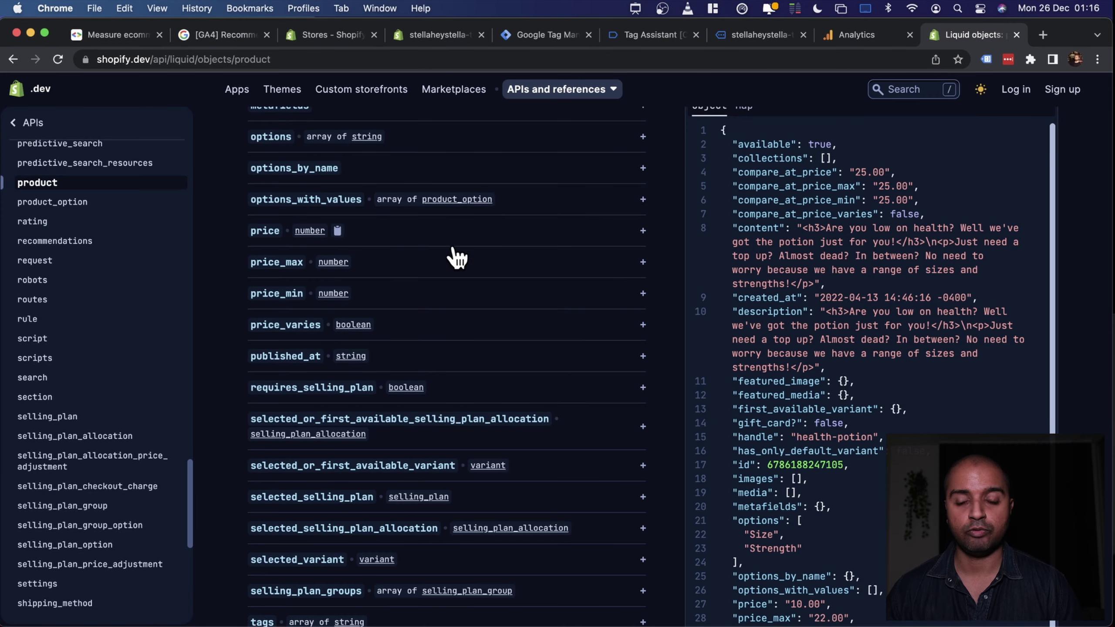
- Browse Shopify's list of Liquid objects, view the checkout object's reference, and return to the product object
{"action": "scroll", "coordinate": [456, 254], "scroll_direction": "up", "scroll_amount": 15}
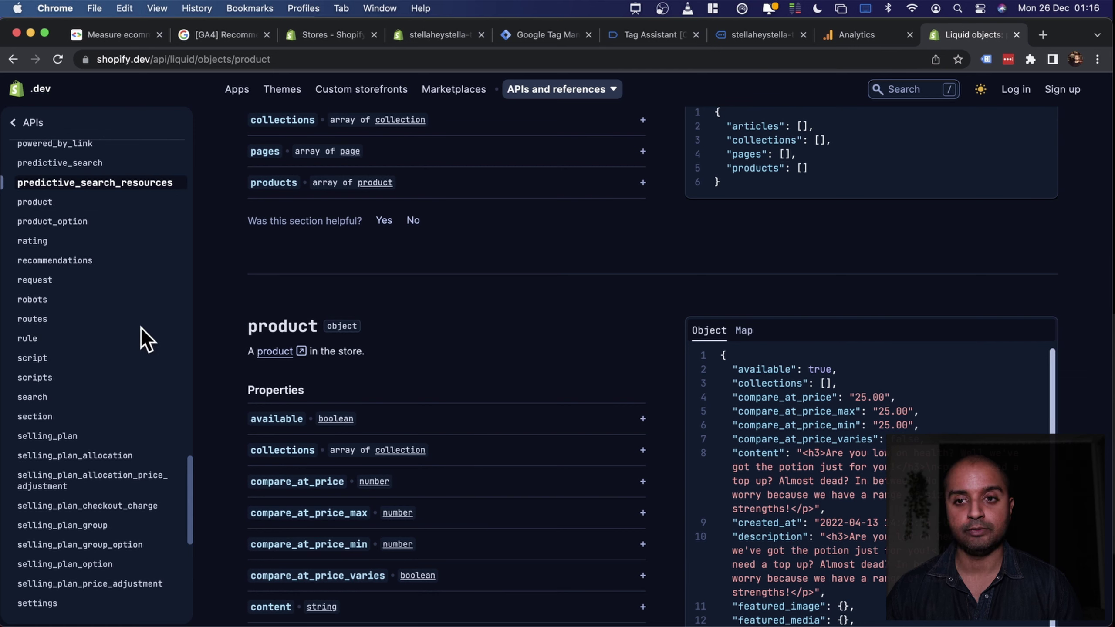
{"action": "scroll", "coordinate": [140, 333], "scroll_direction": "down", "scroll_amount": 10}
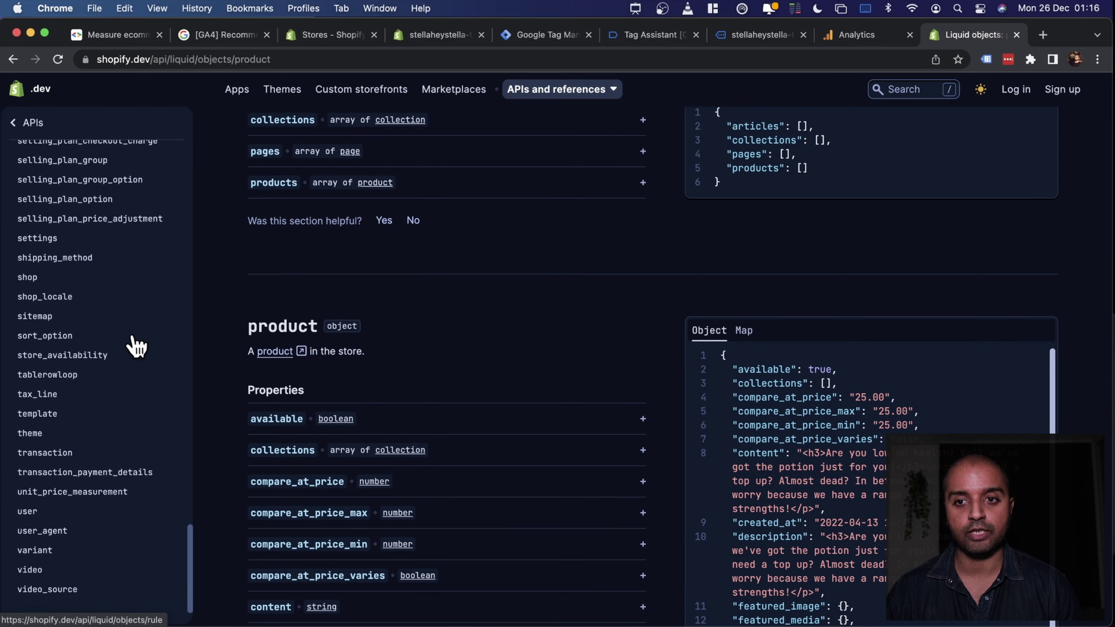
{"action": "scroll", "coordinate": [75, 397], "scroll_direction": "up", "scroll_amount": 10}
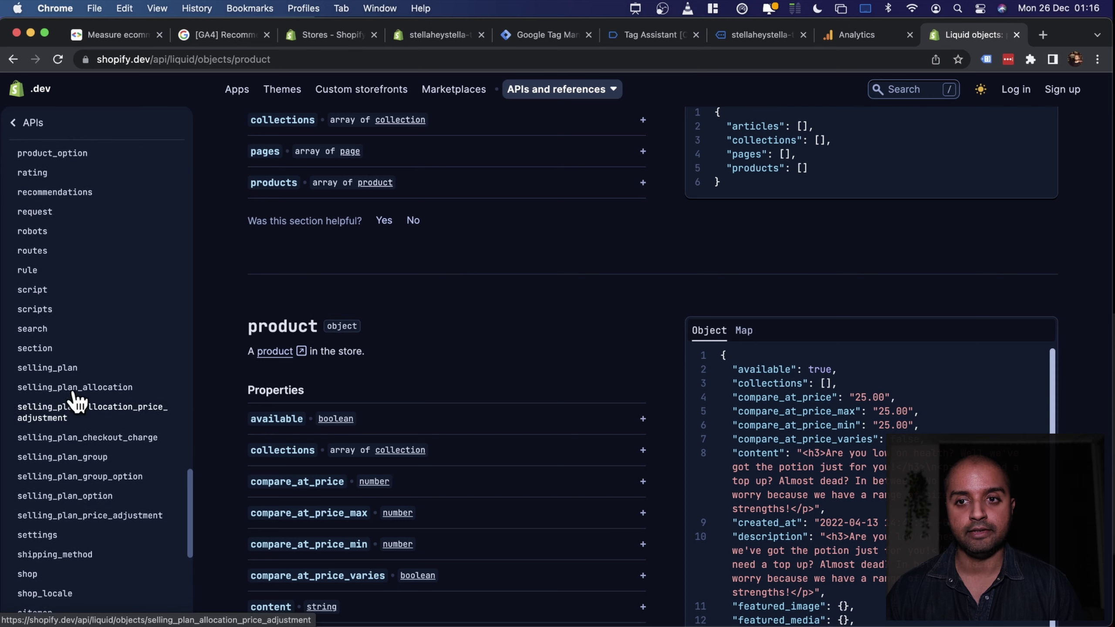
{"action": "scroll", "coordinate": [75, 400], "scroll_direction": "up", "scroll_amount": 6}
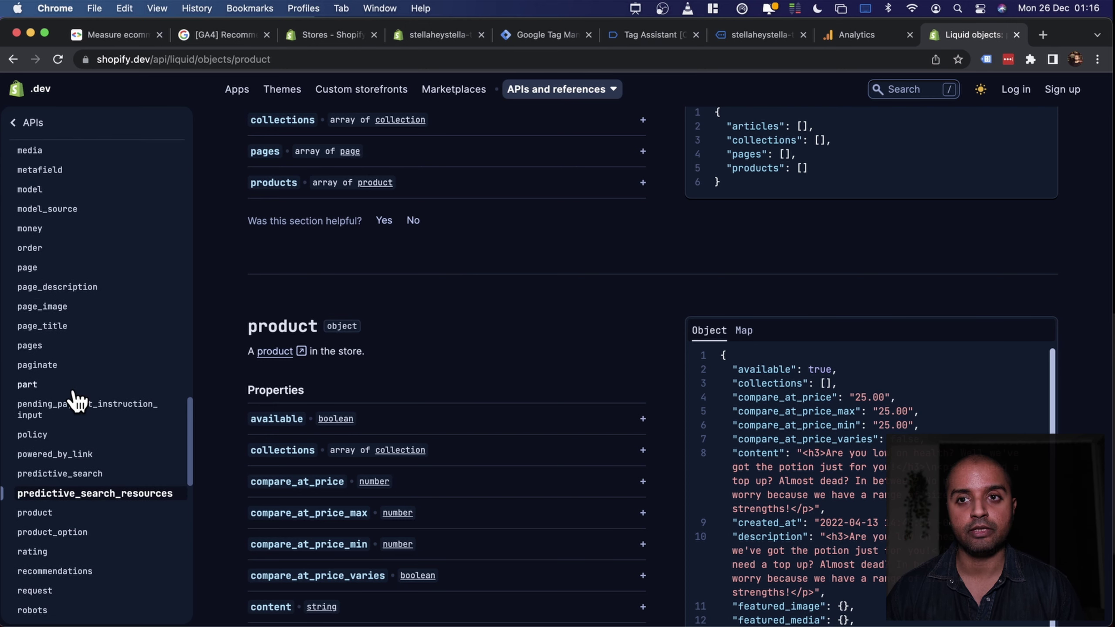
{"action": "scroll", "coordinate": [76, 400], "scroll_direction": "up", "scroll_amount": 10}
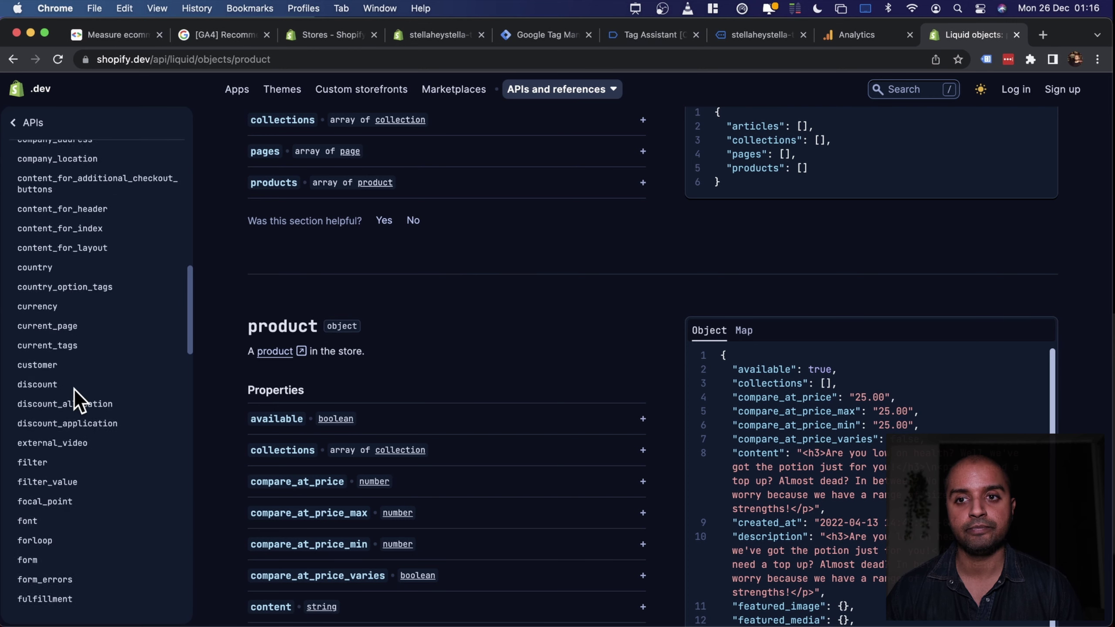
{"action": "scroll", "coordinate": [74, 390], "scroll_direction": "up", "scroll_amount": 5}
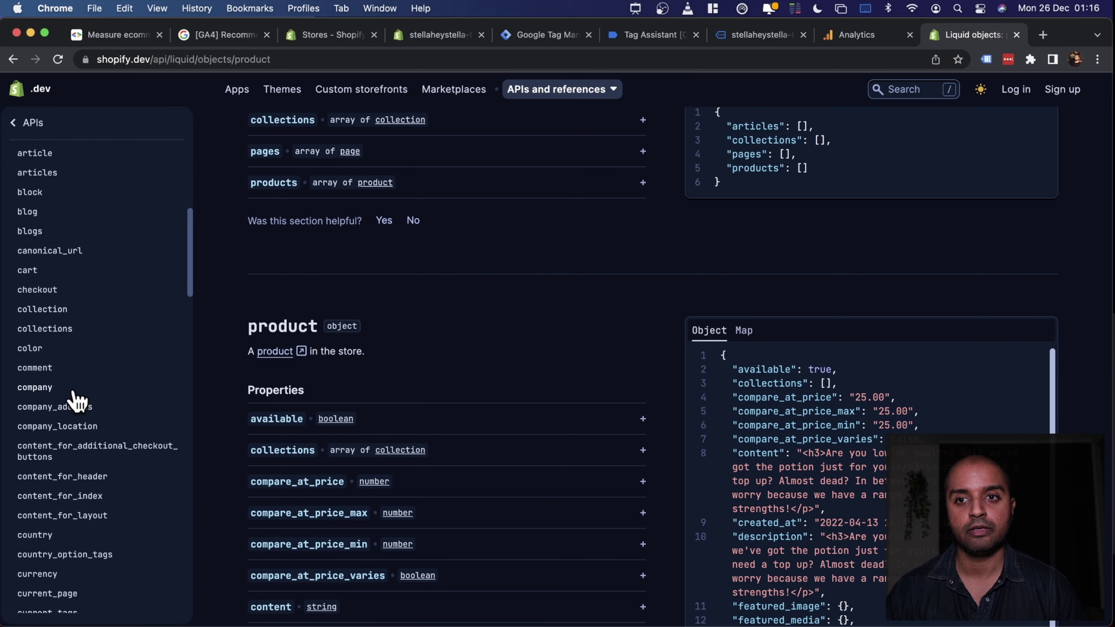
{"action": "left_click", "coordinate": [35, 290]}
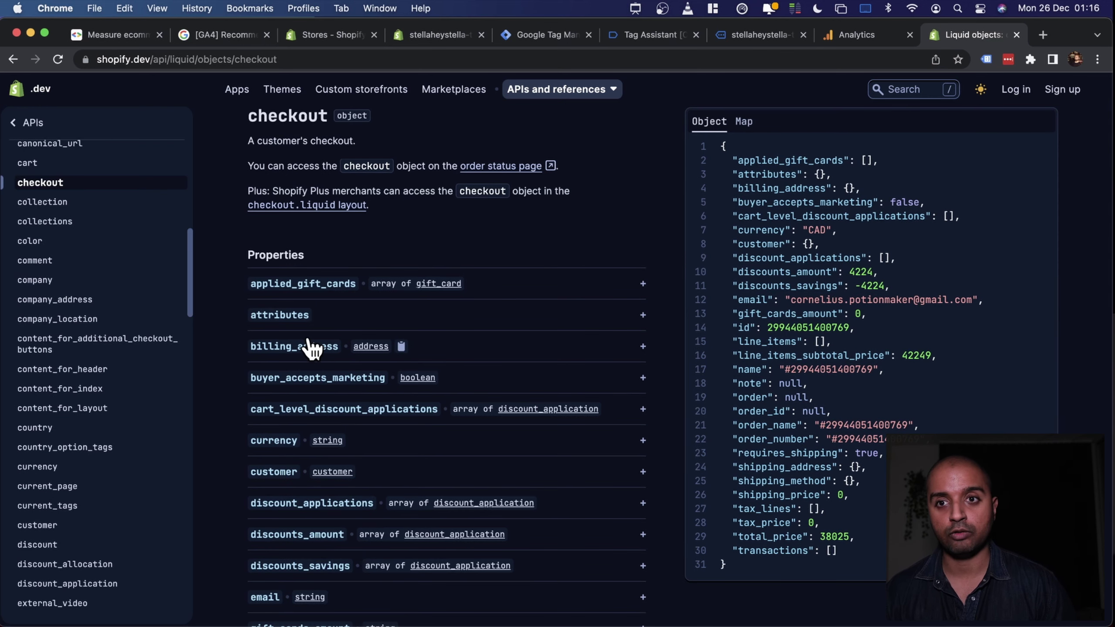
{"action": "scroll", "coordinate": [312, 347], "scroll_direction": "left", "scroll_amount": 5}
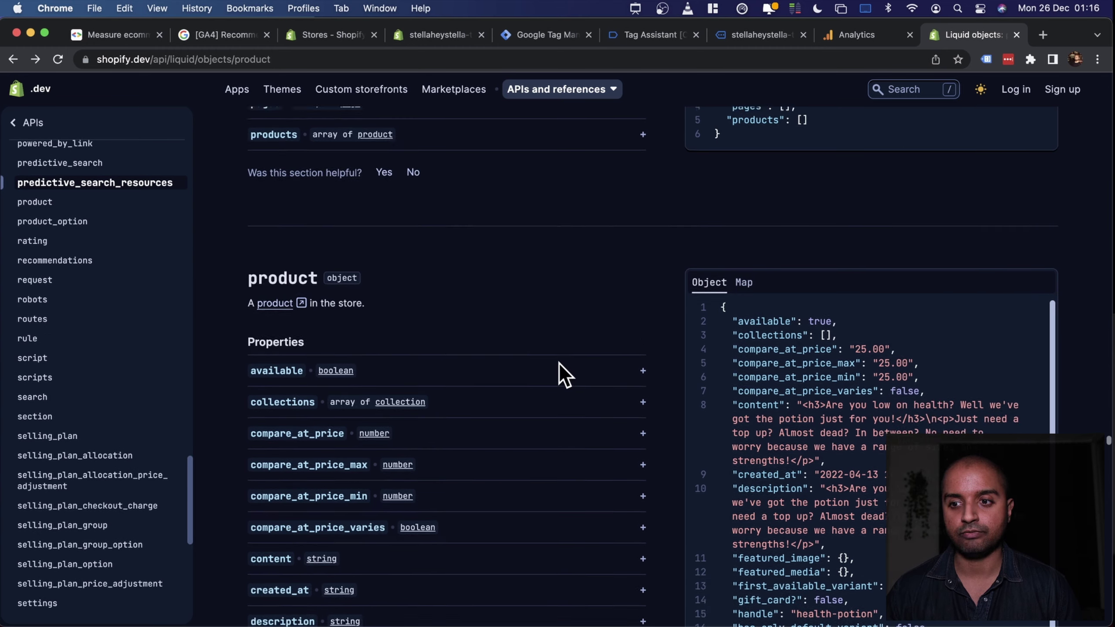
- Examine the id, price and title properties in the product object's sample JSON in the Liquid documentation
{"action": "scroll", "coordinate": [796, 390], "scroll_direction": "down", "scroll_amount": 5}
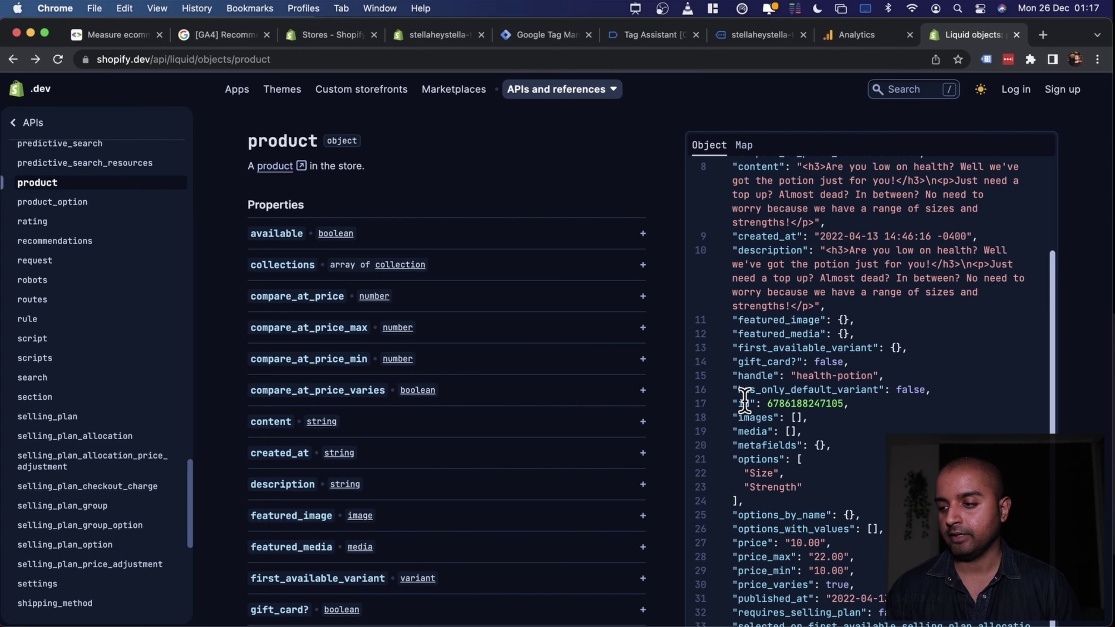
{"action": "double_click", "coordinate": [744, 404]}
{"action": "scroll", "coordinate": [744, 438], "scroll_direction": "down", "scroll_amount": 10}
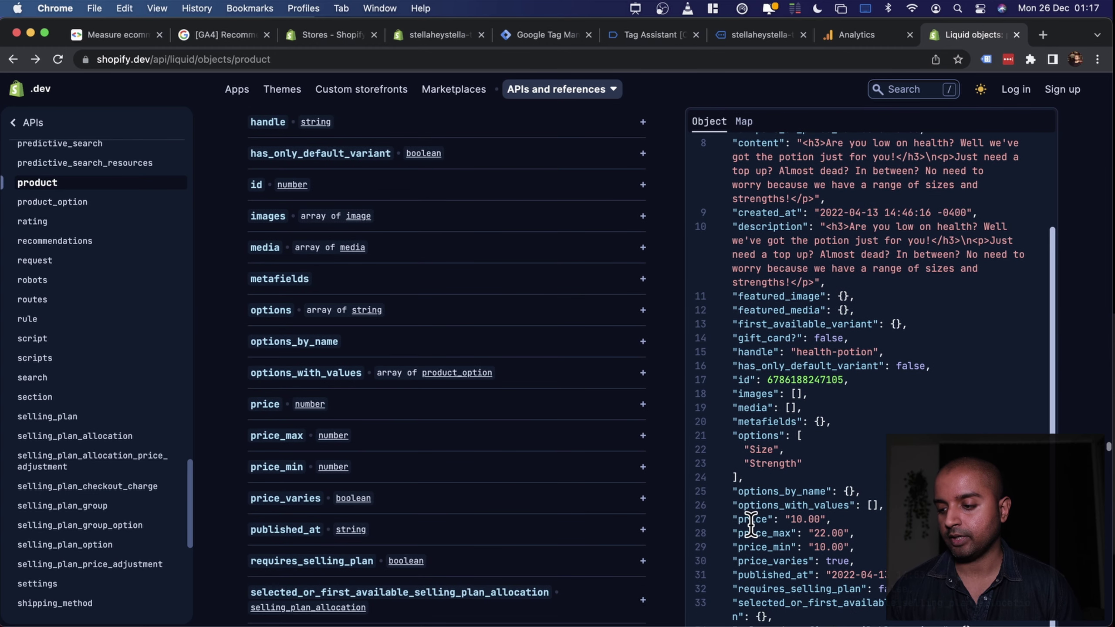
{"action": "double_click", "coordinate": [751, 521]}
{"action": "scroll", "coordinate": [758, 327], "scroll_direction": "up", "scroll_amount": 3}
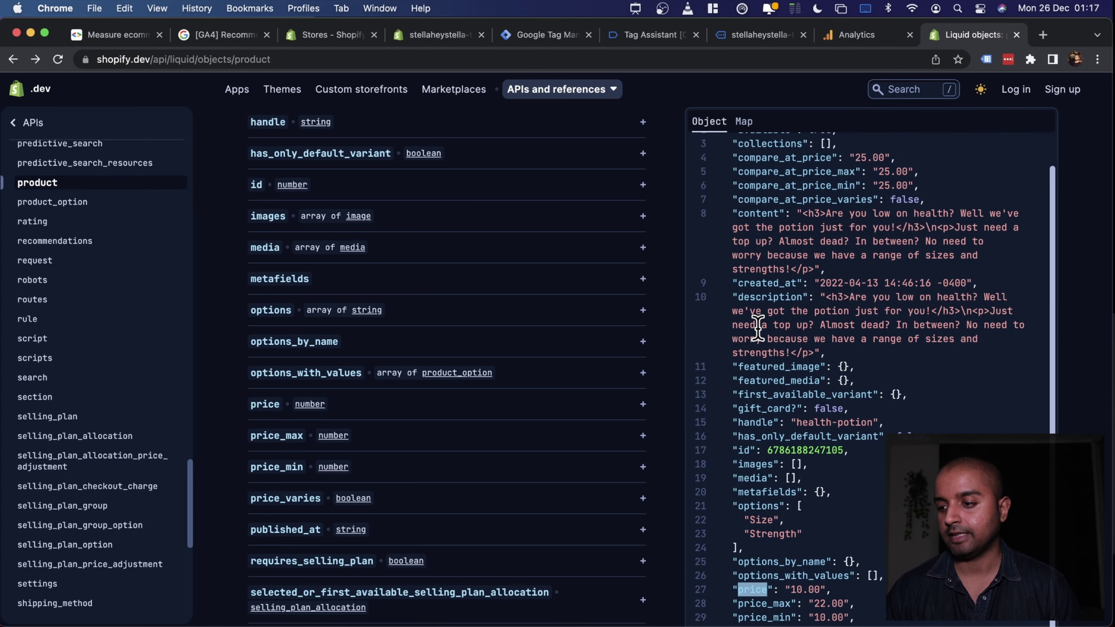
{"action": "scroll", "coordinate": [757, 327], "scroll_direction": "down", "scroll_amount": 15}
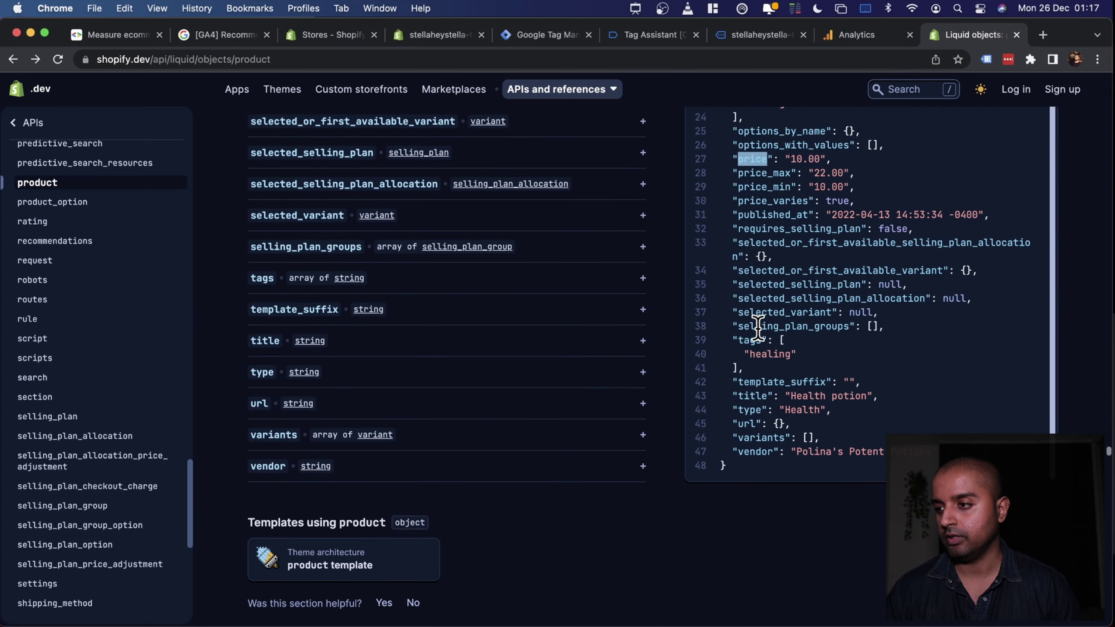
{"action": "double_click", "coordinate": [756, 395]}
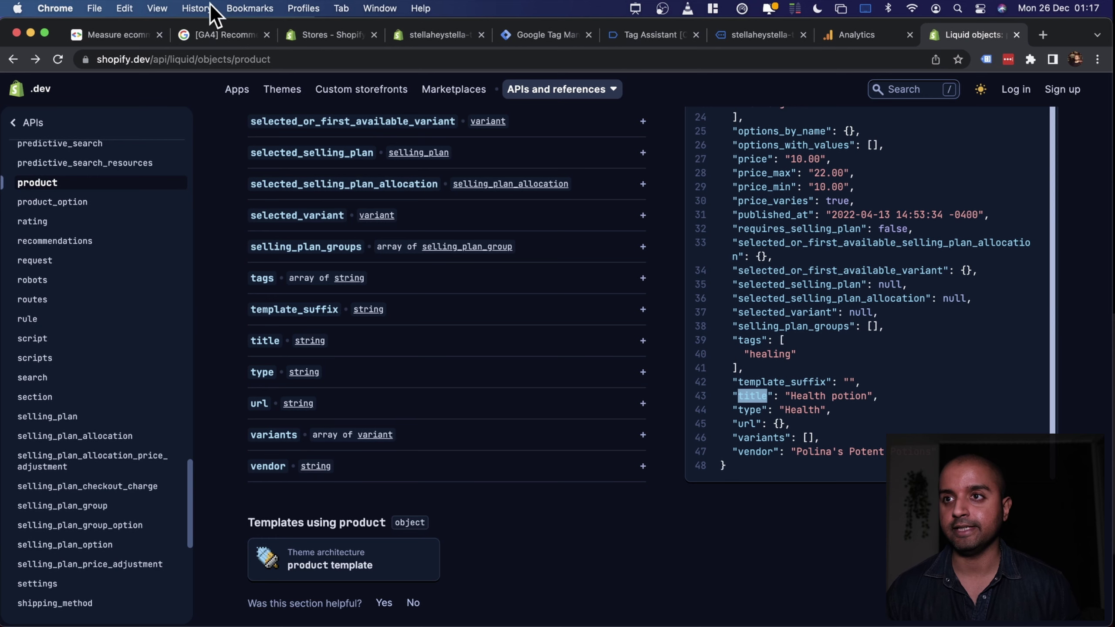
- Delete the affiliation, coupon, discount and index lines from the view_item push in theme.liquid
{"action": "left_click", "coordinate": [400, 27]}
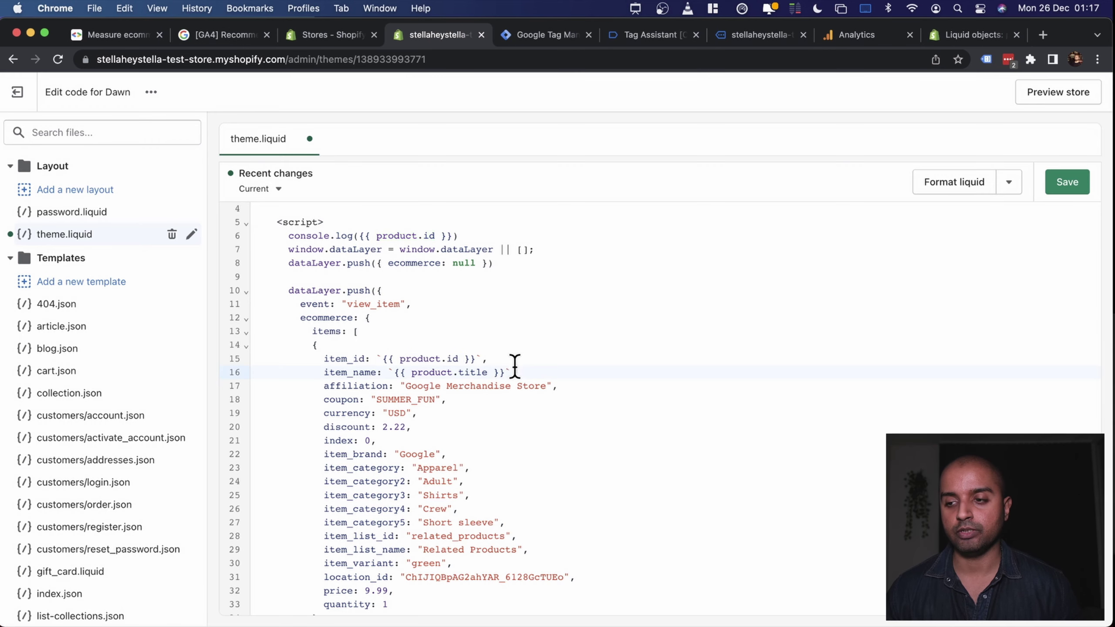
{"action": "scroll", "coordinate": [519, 372], "scroll_direction": "down", "scroll_amount": 1}
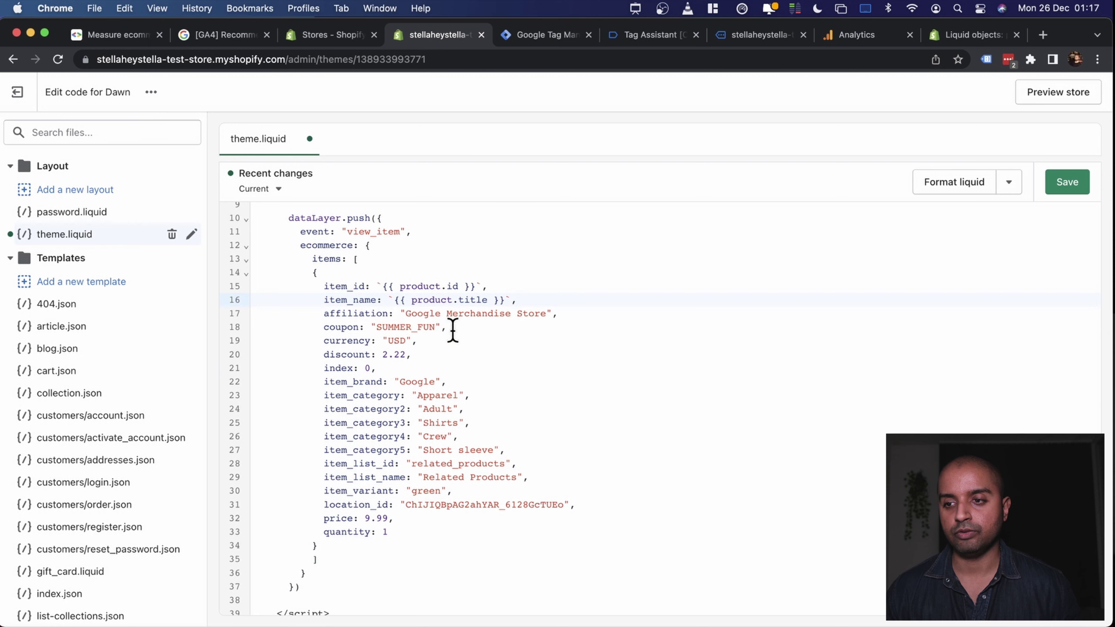
{"action": "left_click_drag", "start_coordinate": [448, 327], "coordinate": [212, 311]}
{"action": "key", "text": "BackSpace"}
{"action": "key", "text": "BackSpace"}
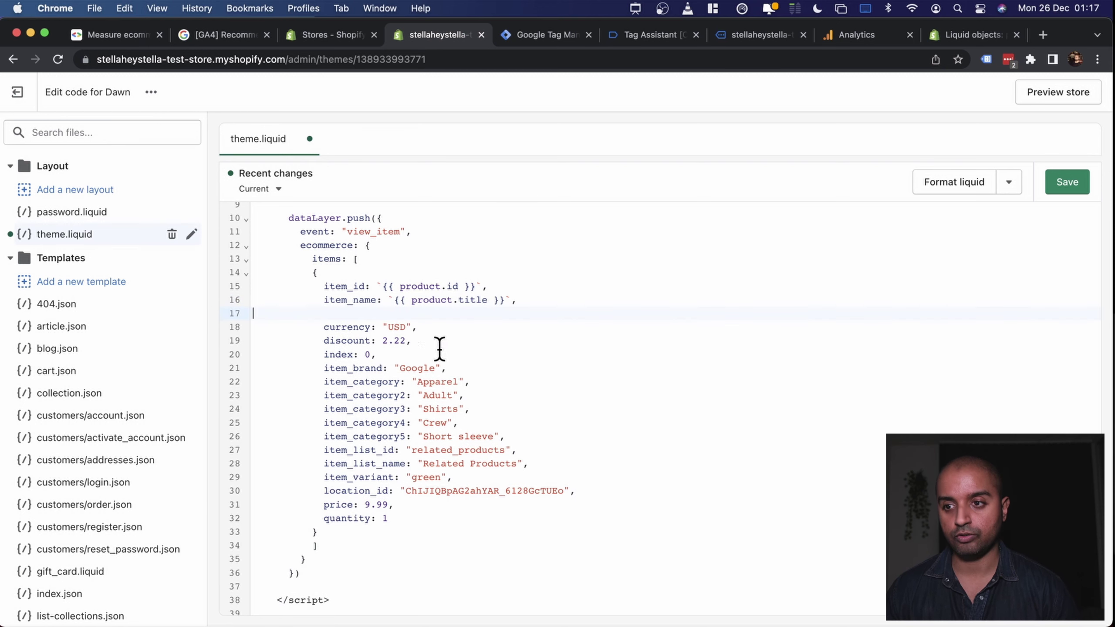
{"action": "left_click_drag", "start_coordinate": [398, 340], "coordinate": [256, 326]}
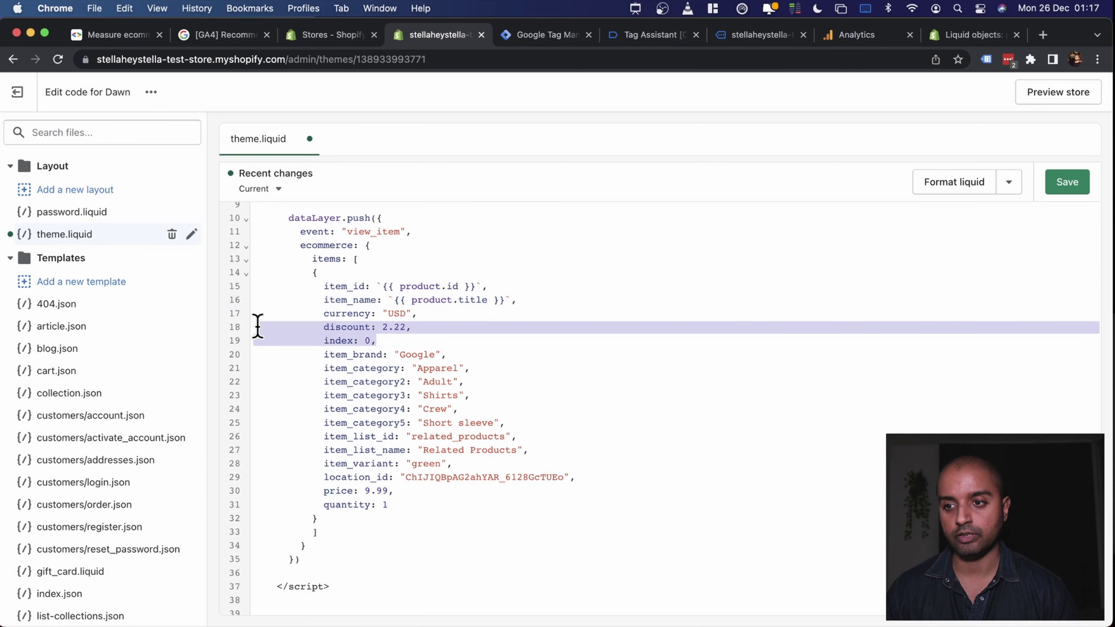
{"action": "key", "text": "BackSpace"}
{"action": "key", "text": "BackSpace"}
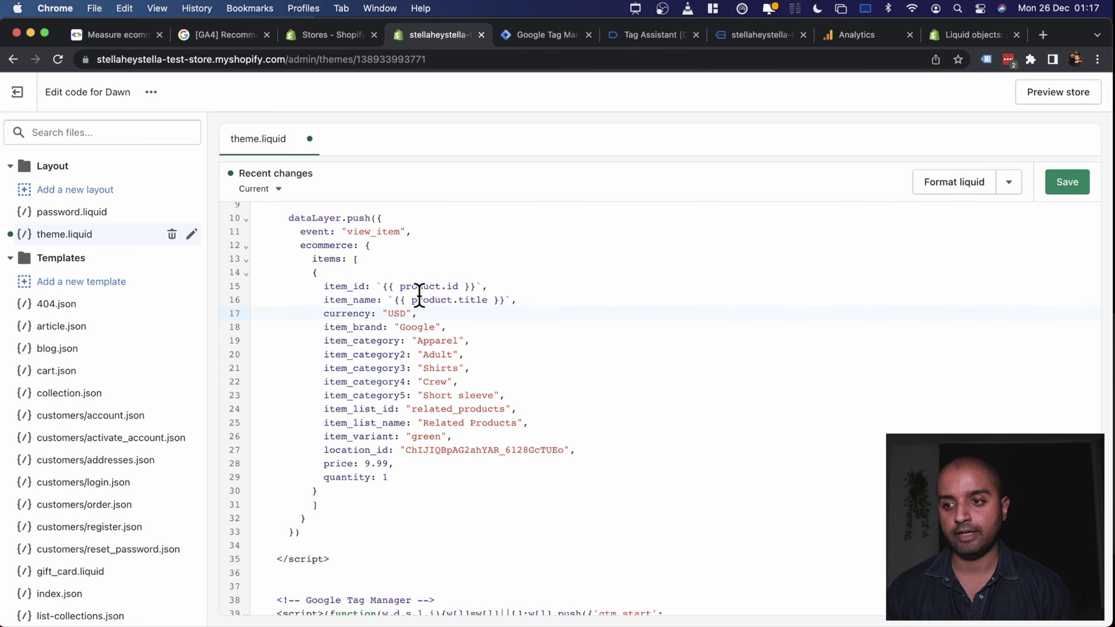
- Look up the product object's vendor property and replace the sample item_brand in the view_item push with `{{ product.vendor }}` in backticks
{"action": "left_click", "coordinate": [959, 28]}
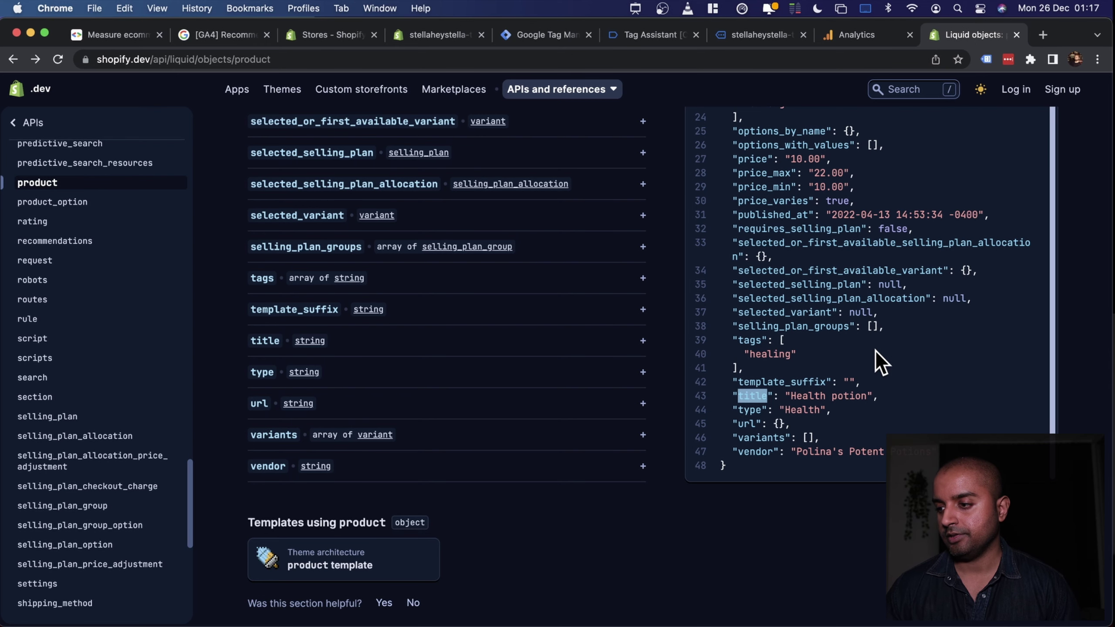
{"action": "double_click", "coordinate": [755, 451]}
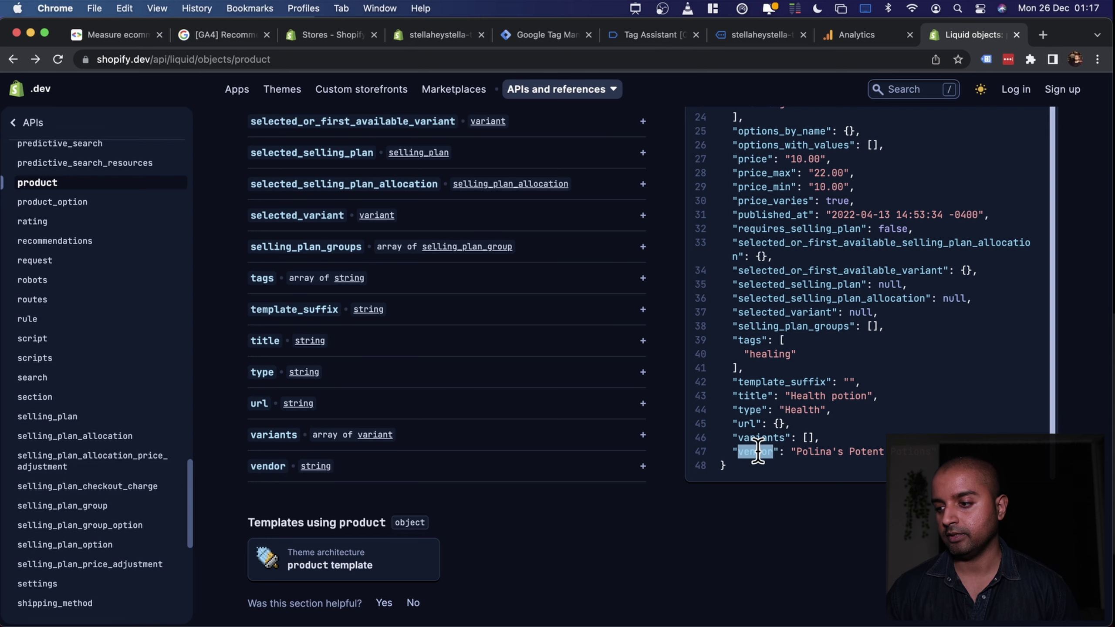
{"action": "left_click", "coordinate": [405, 30]}
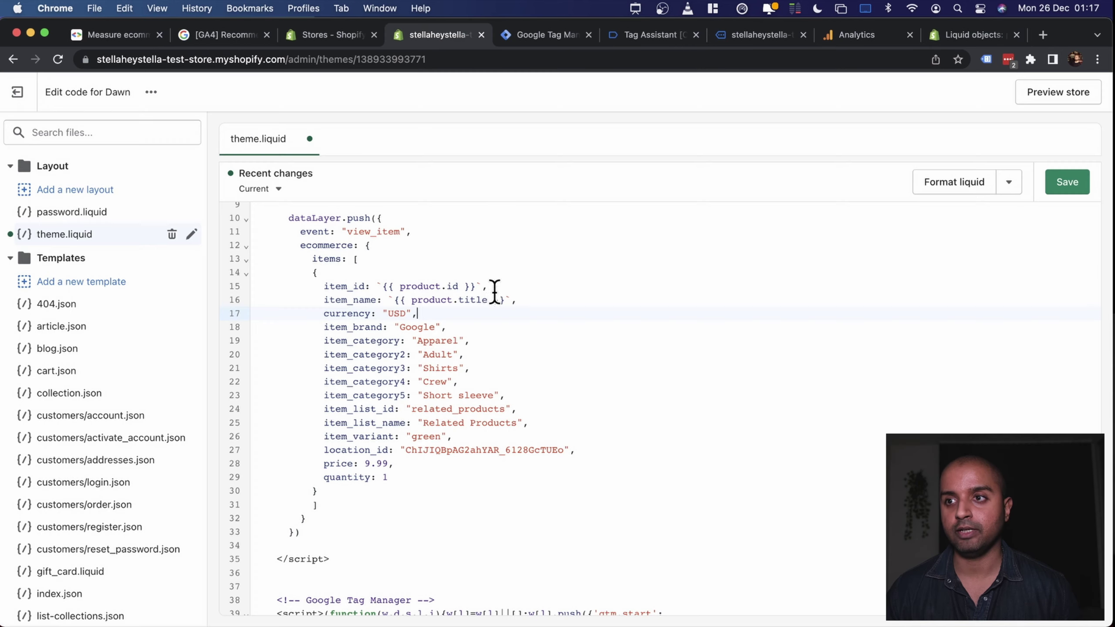
{"action": "double_click", "coordinate": [420, 325]}
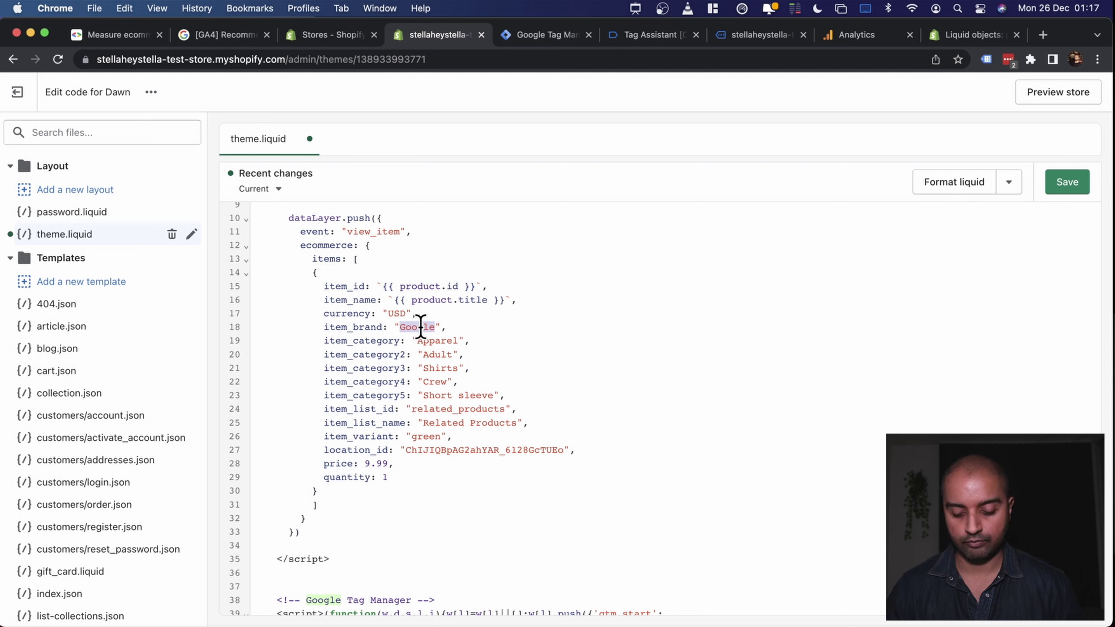
{"action": "key", "text": "BackSpace"}
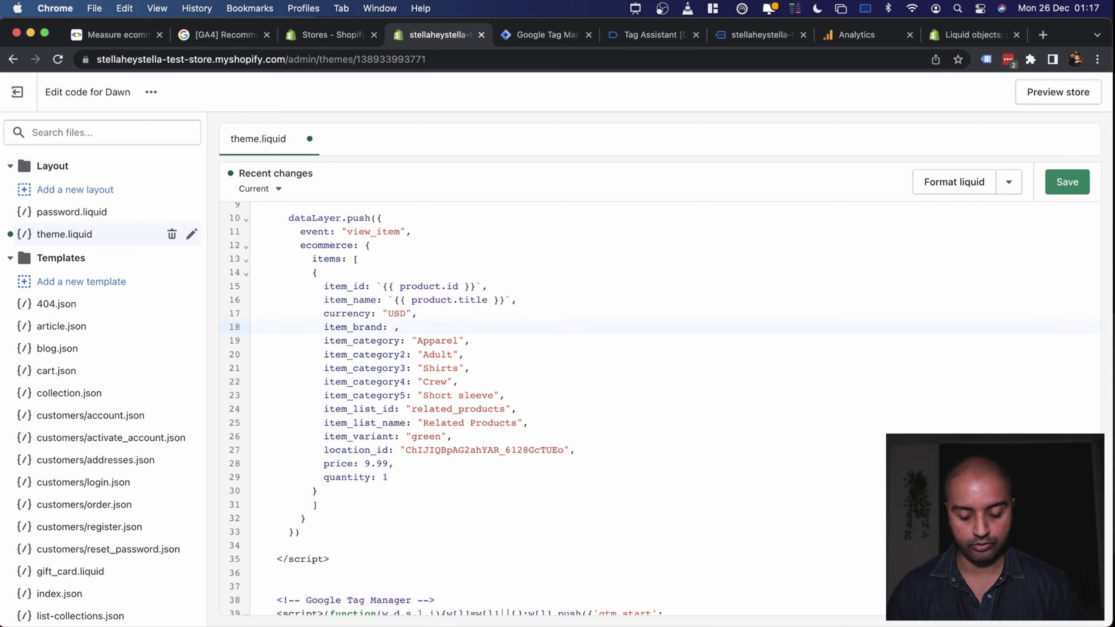
{"action": "type", "text": "pro }}`"}
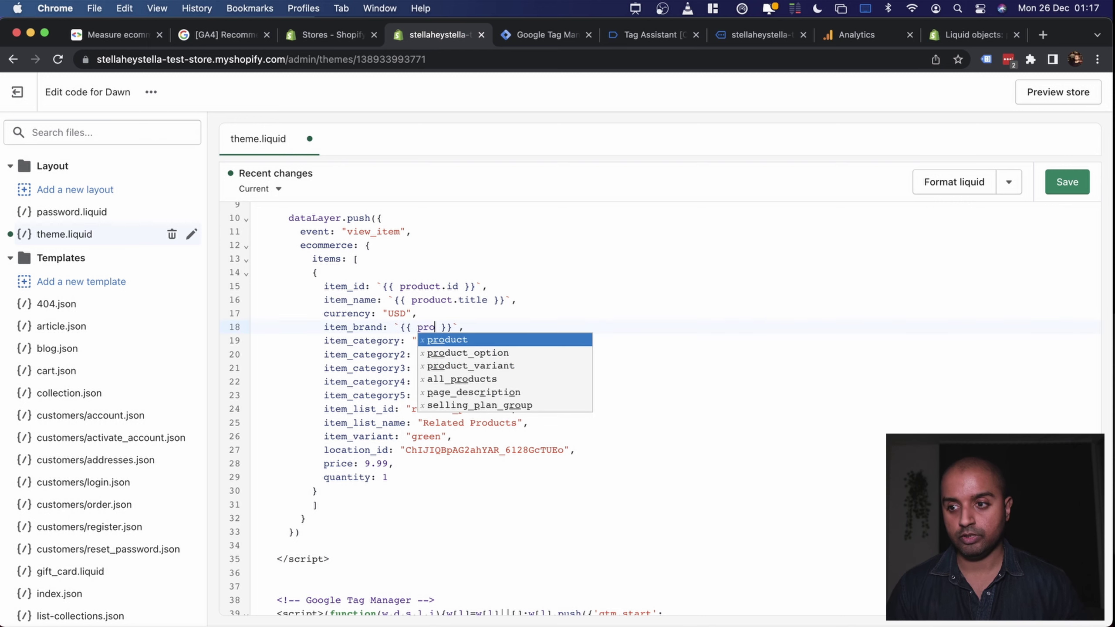
{"action": "key", "text": "Return"}
{"action": "type", "text": ".ve"}
{"action": "key", "text": "Return"}
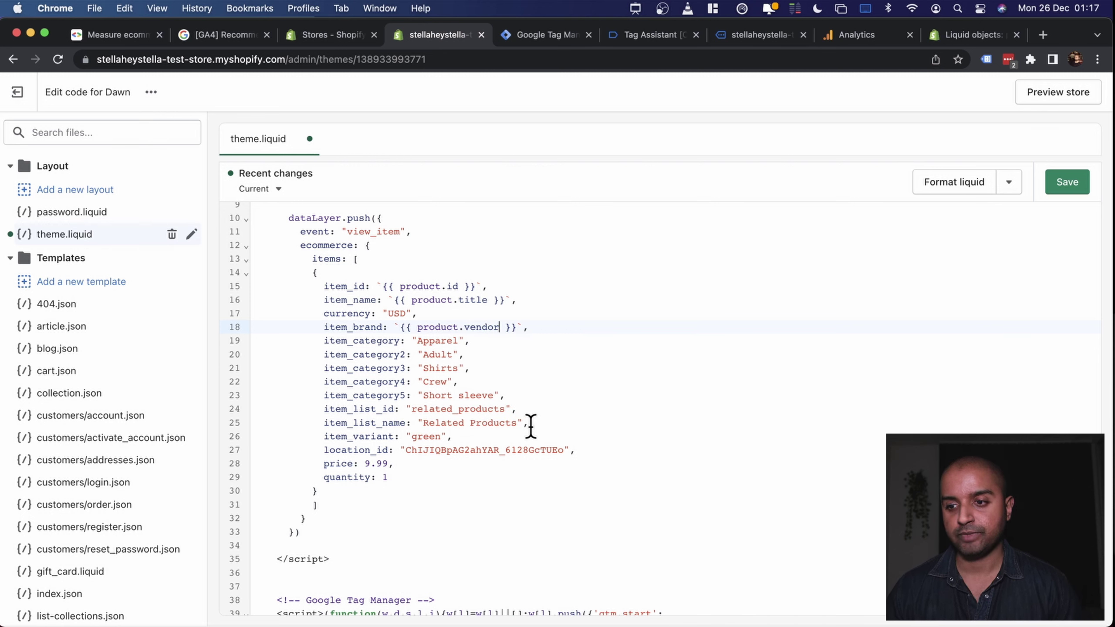
- Delete the item_category through item_category5, item_list_id and item_list_name lines from the view_item push
{"action": "left_click_drag", "start_coordinate": [541, 425], "coordinate": [223, 347]}
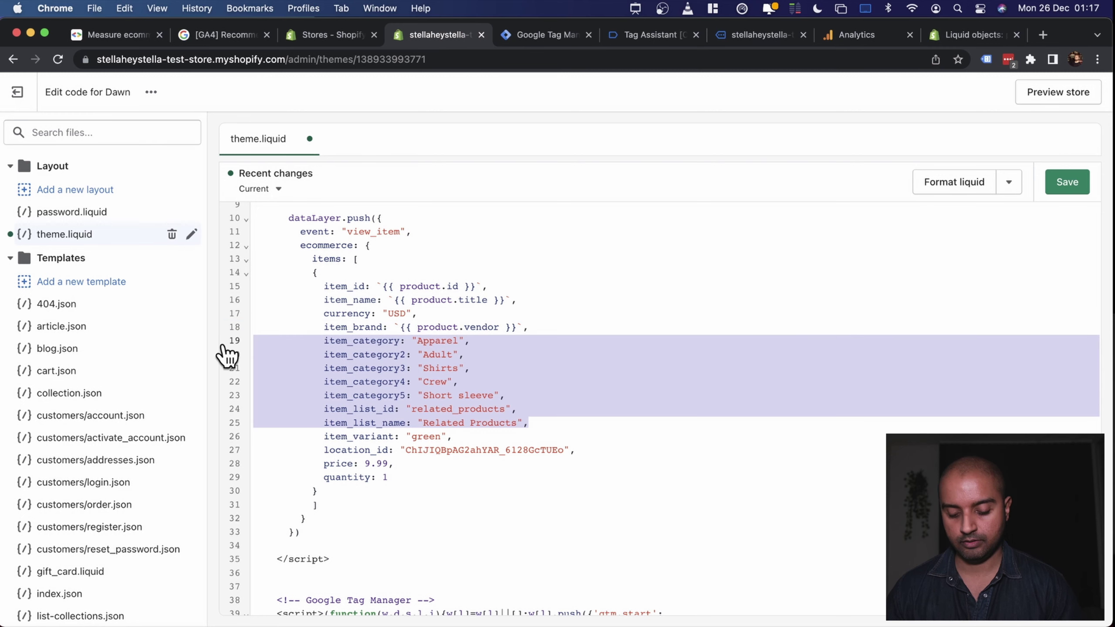
{"action": "key", "text": "BackSpace"}
{"action": "key", "text": "BackSpace"}
- Search the product object's Liquid properties for a variant reference suited to item_variant, examining variants and selected_variant
{"action": "double_click", "coordinate": [417, 341]}
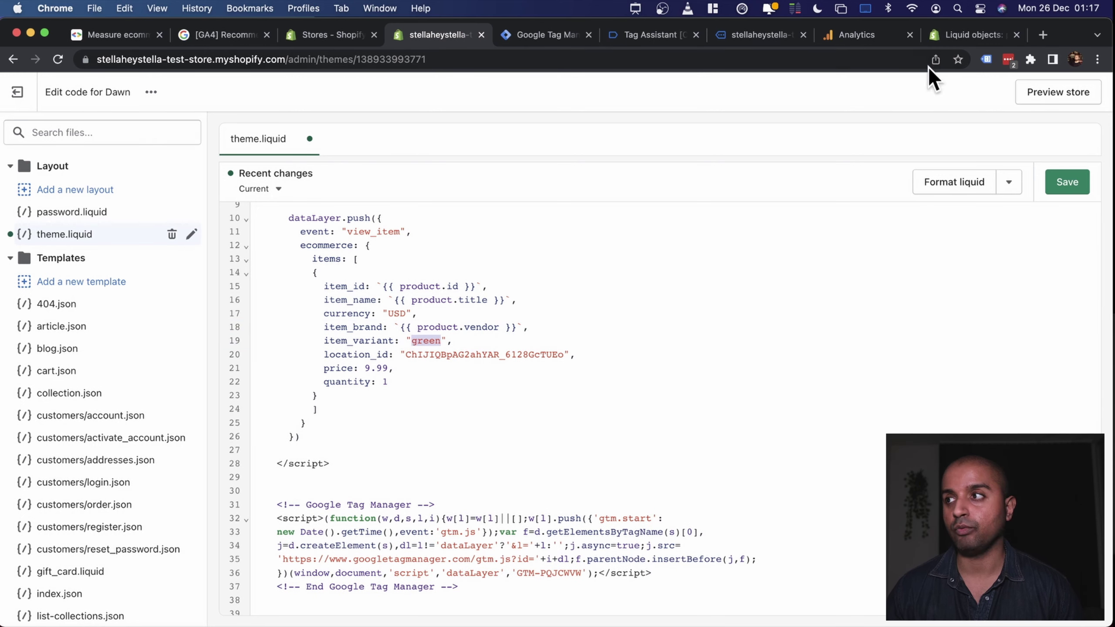
{"action": "left_click", "coordinate": [966, 31]}
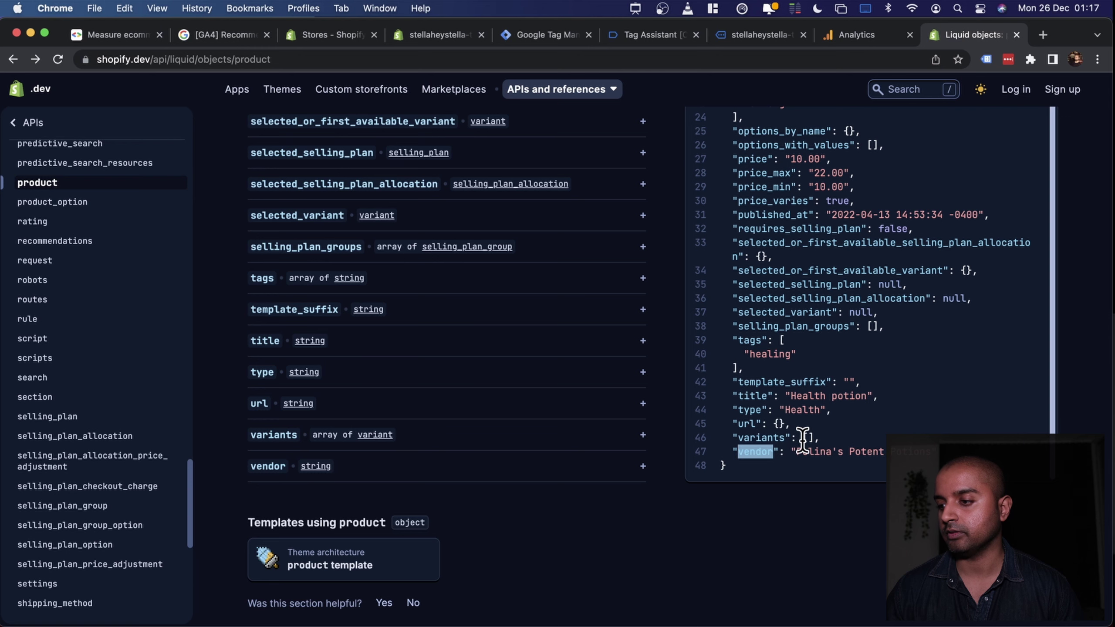
{"action": "double_click", "coordinate": [758, 438]}
{"action": "scroll", "coordinate": [829, 410], "scroll_direction": "up", "scroll_amount": 4}
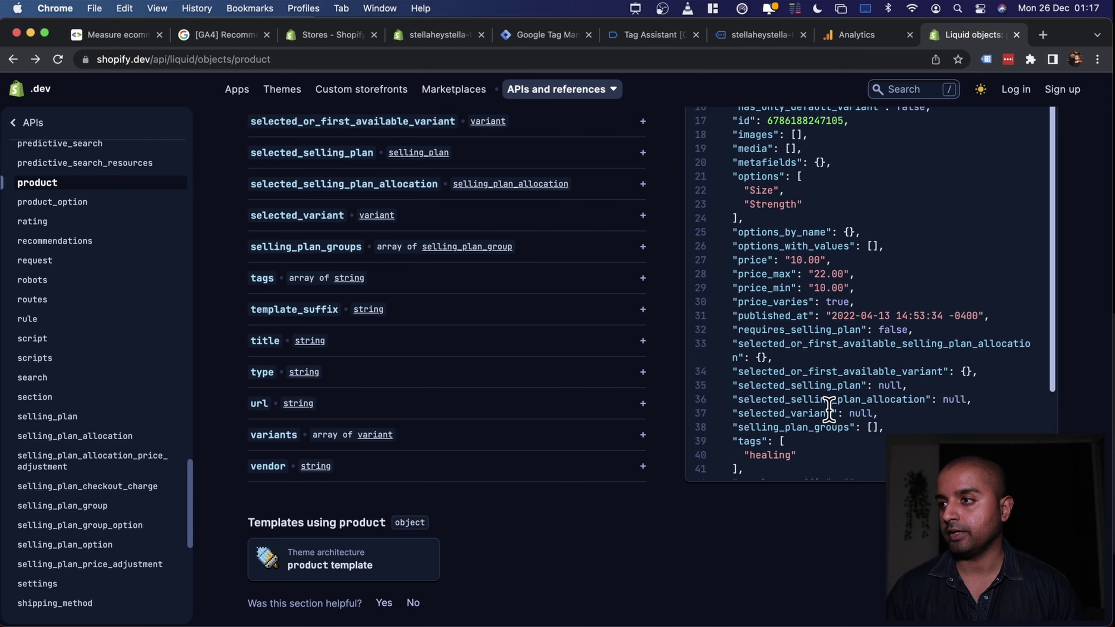
{"action": "scroll", "coordinate": [829, 410], "scroll_direction": "up", "scroll_amount": 5}
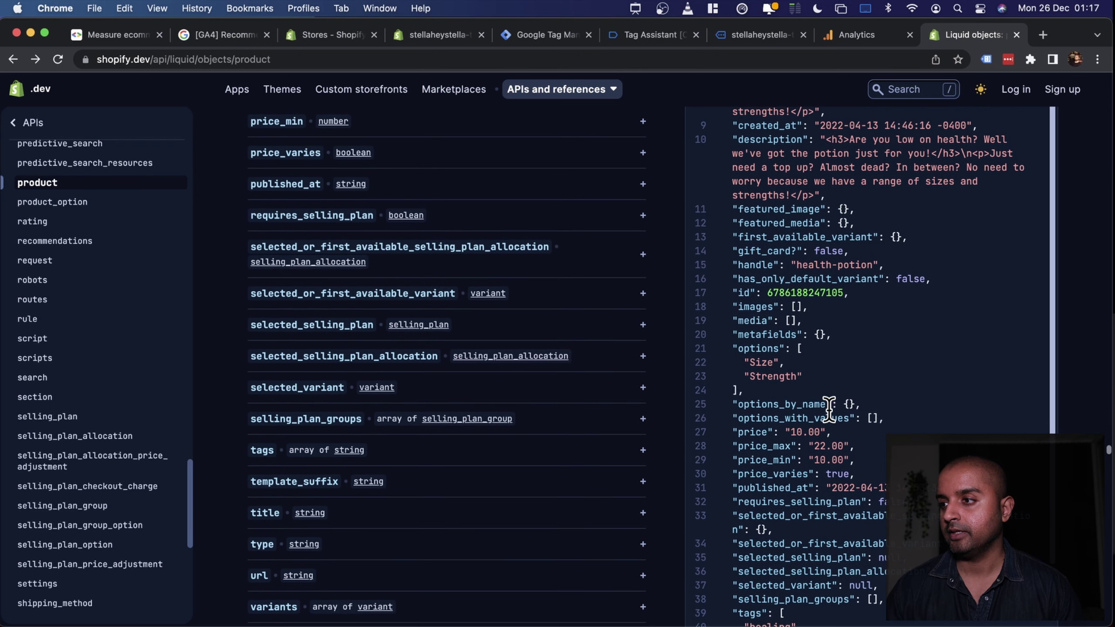
{"action": "scroll", "coordinate": [829, 410], "scroll_direction": "up", "scroll_amount": 5}
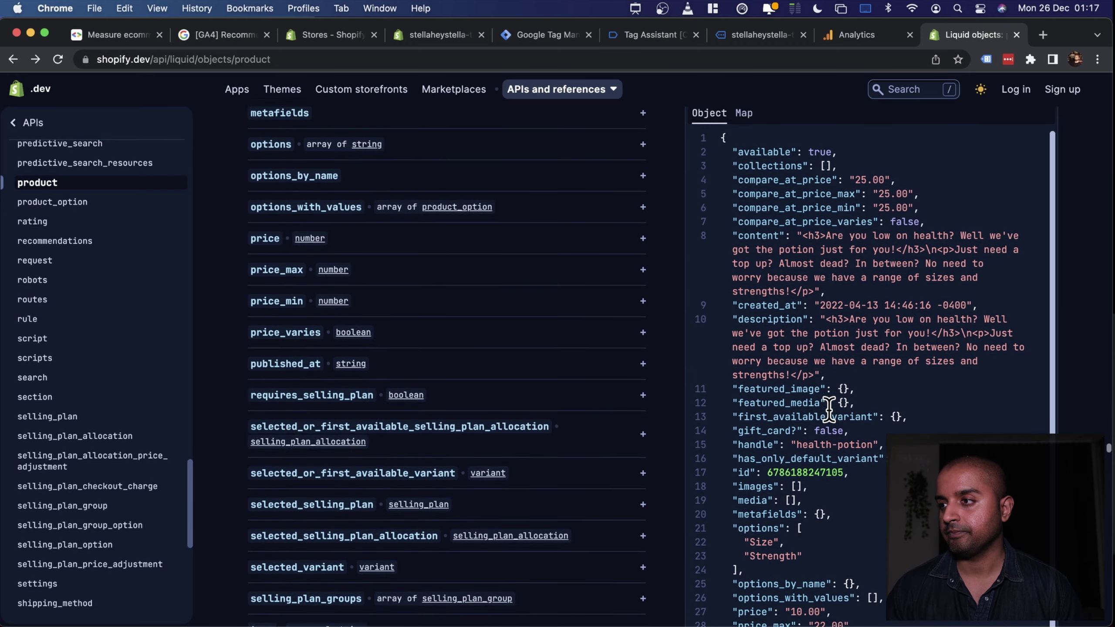
{"action": "scroll", "coordinate": [829, 410], "scroll_direction": "down", "scroll_amount": 4}
{"action": "scroll", "coordinate": [829, 411], "scroll_direction": "down", "scroll_amount": 6}
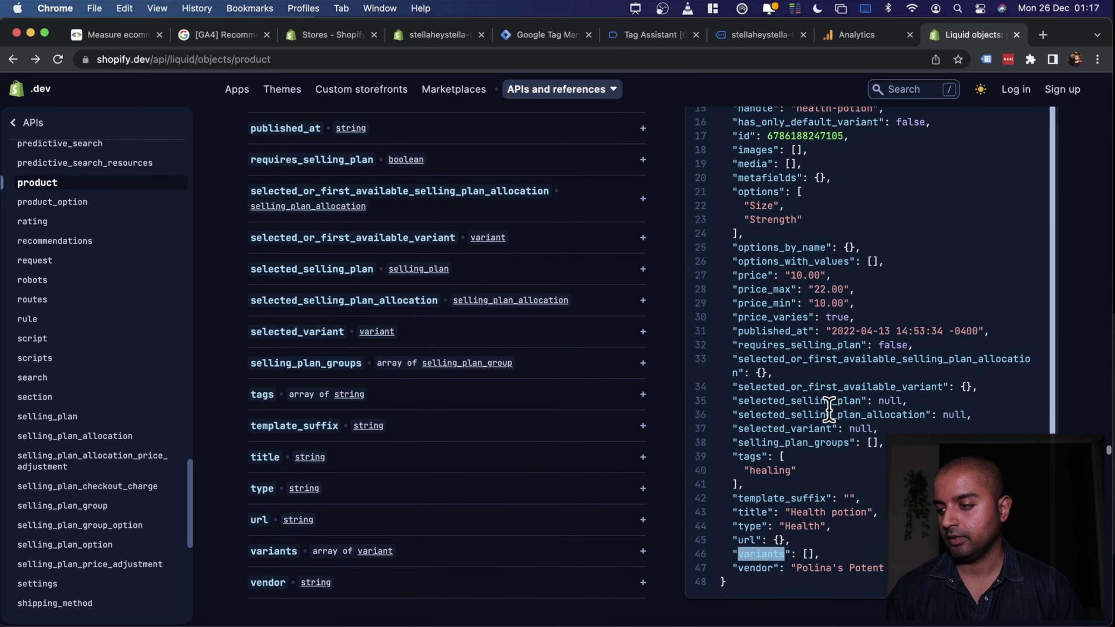
{"action": "scroll", "coordinate": [829, 410], "scroll_direction": "down", "scroll_amount": 1}
{"action": "double_click", "coordinate": [812, 412]}
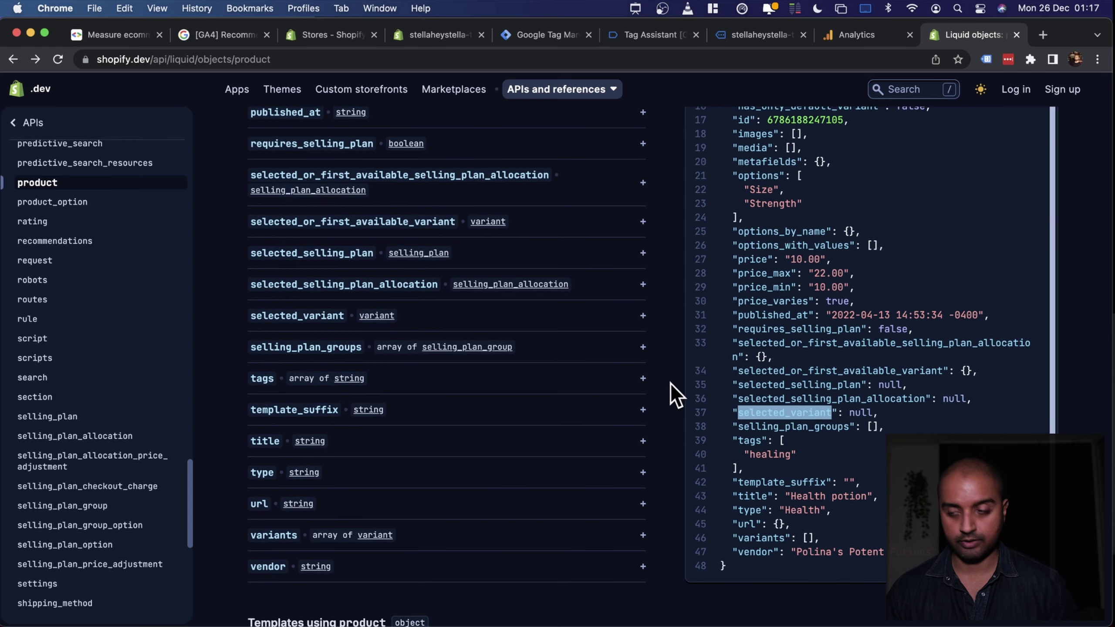
- In theme.liquid's view_item push, replace the sample item_variant with `{{ product.selected_variant }}` in backticks and delete the location_id line
{"action": "left_click", "coordinate": [449, 36]}
{"action": "double_click", "coordinate": [424, 341]}
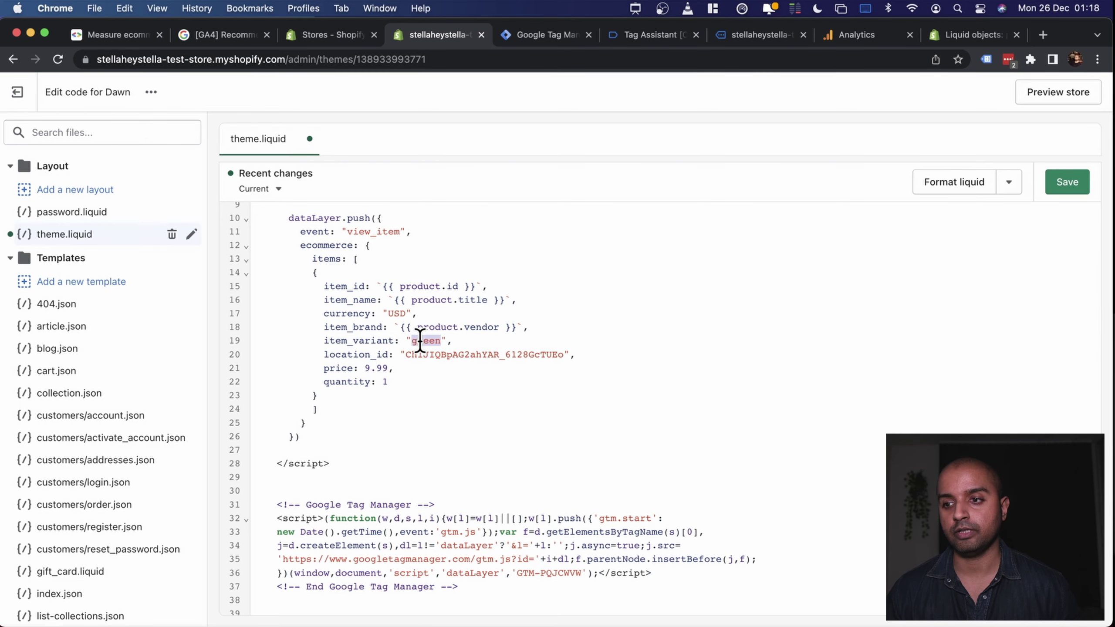
{"action": "key", "text": "BackSpace"}
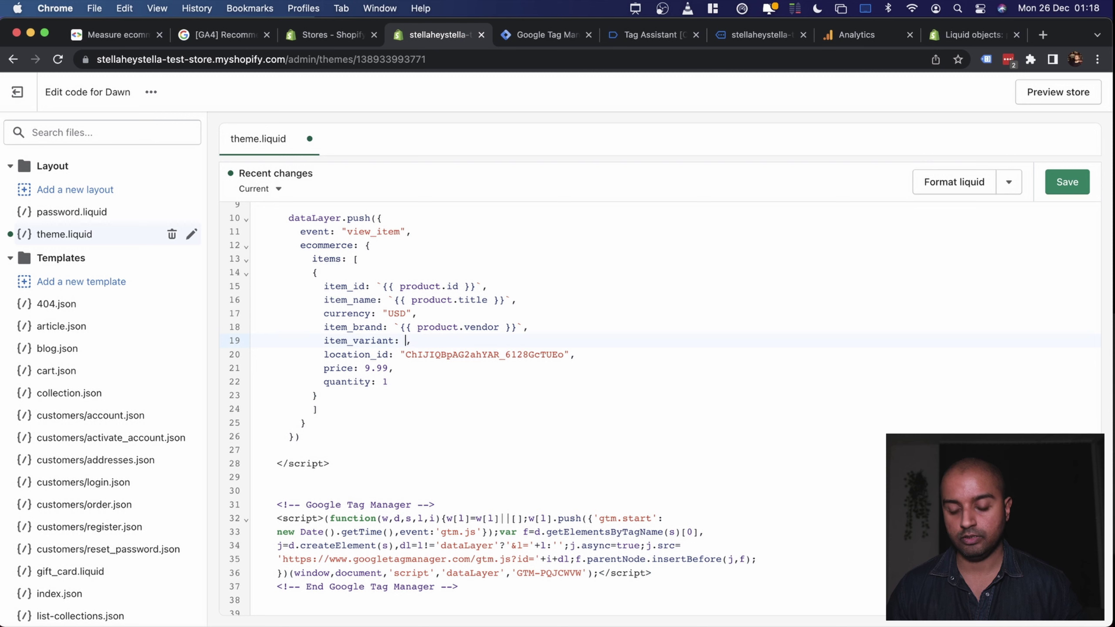
{"action": "type", "text": "product."}
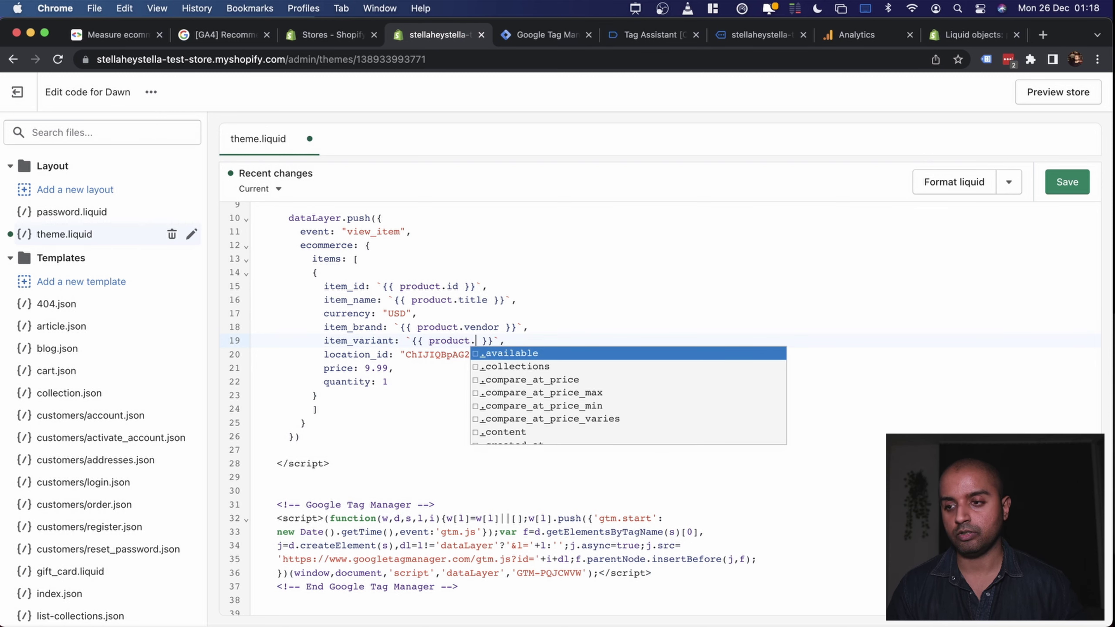
{"action": "type", "text": "sele"}
{"action": "key", "text": "Down"}
{"action": "key", "text": "Down"}
{"action": "key", "text": "Down"}
{"action": "key", "text": "Down"}
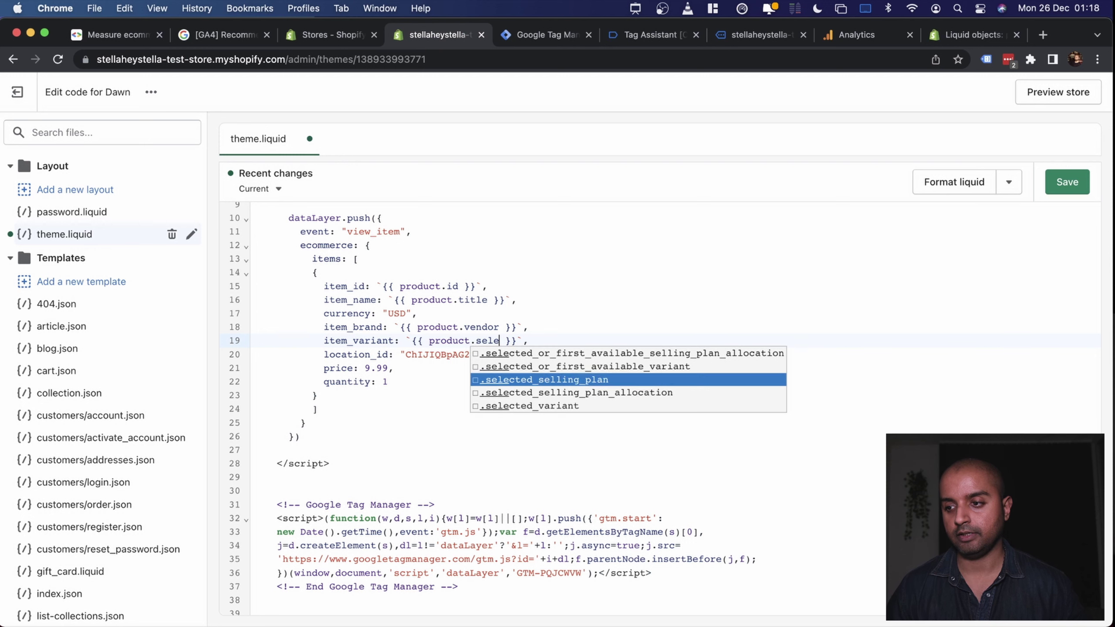
{"action": "key", "text": "Return"}
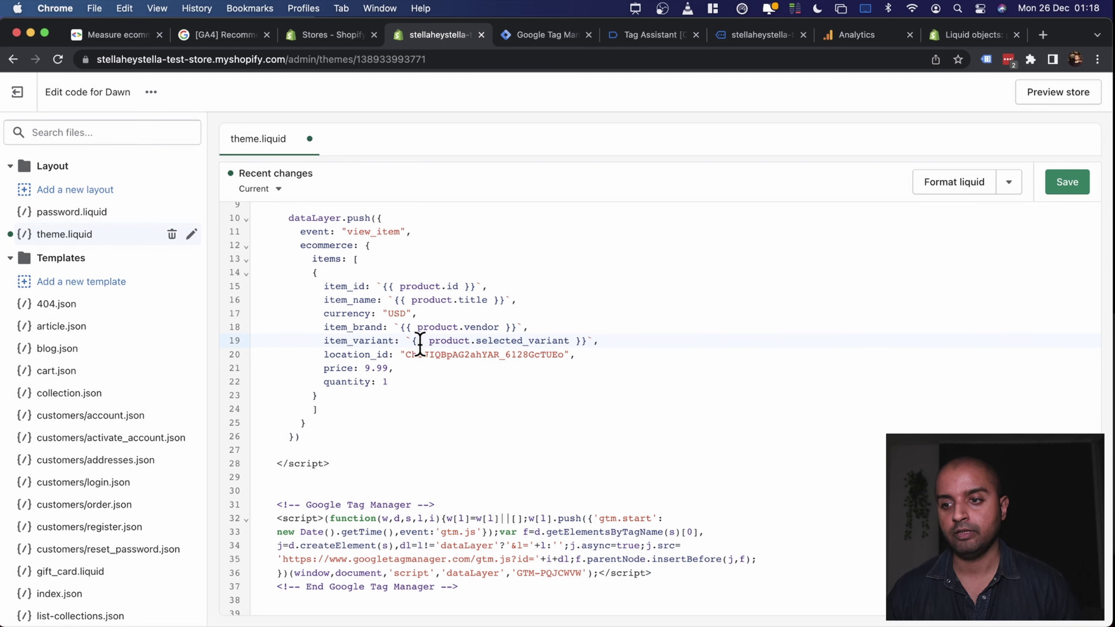
{"action": "triple_click", "coordinate": [431, 355]}
{"action": "key", "text": "BackSpace"}
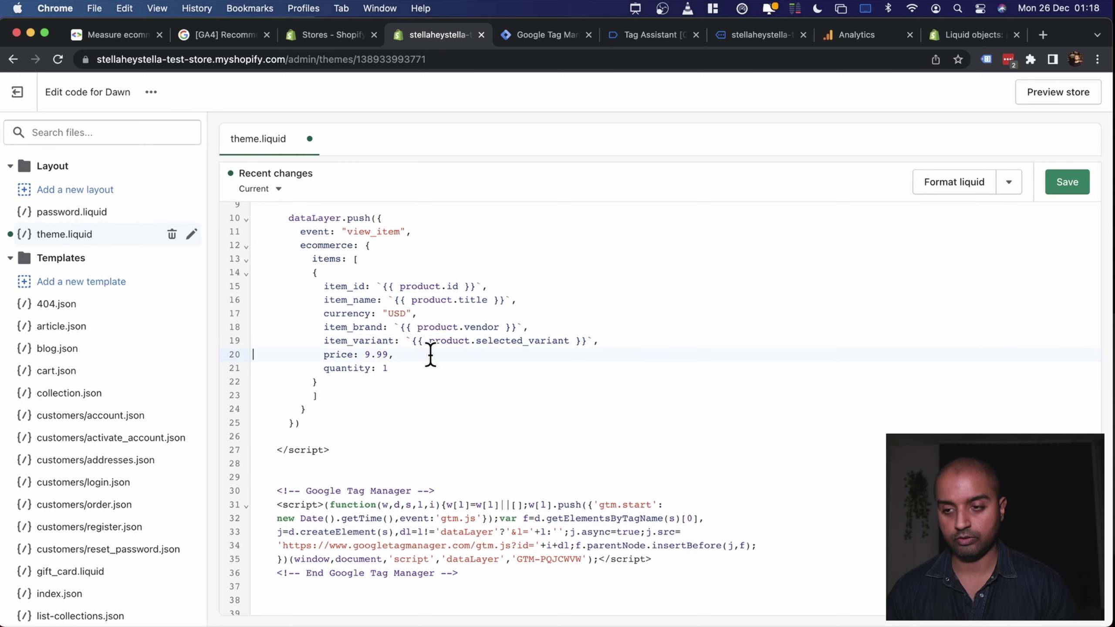
- Look up the product object's price property and replace the sample price in the view_item push with {{ product.price }}, without quotes
{"action": "left_click", "coordinate": [975, 35]}
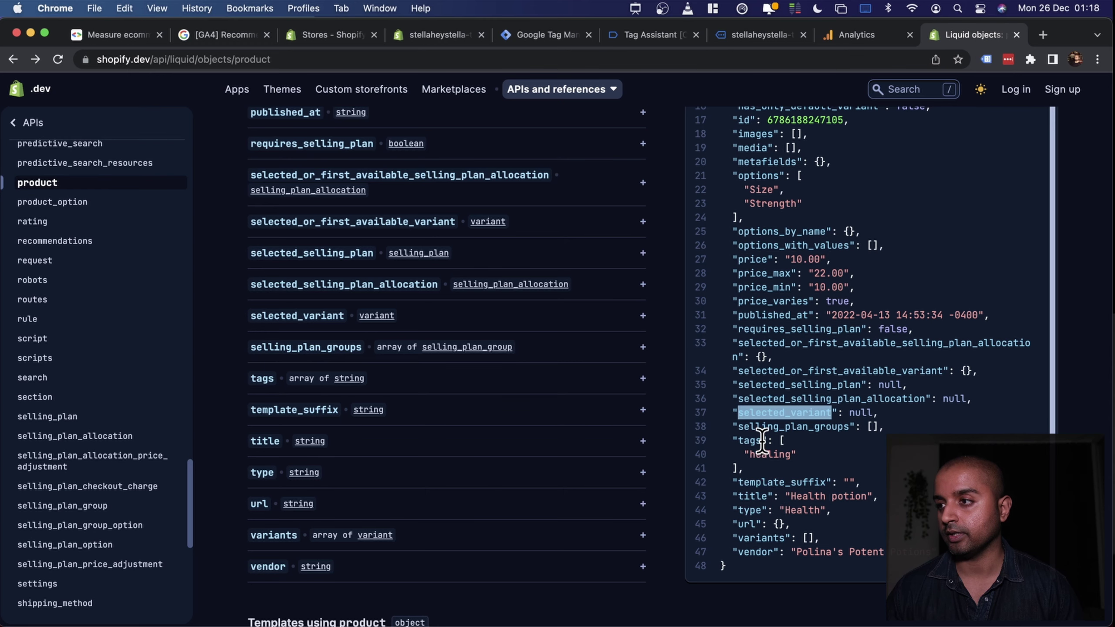
{"action": "scroll", "coordinate": [764, 441], "scroll_direction": "up", "scroll_amount": 3}
{"action": "scroll", "coordinate": [762, 441], "scroll_direction": "up", "scroll_amount": 2}
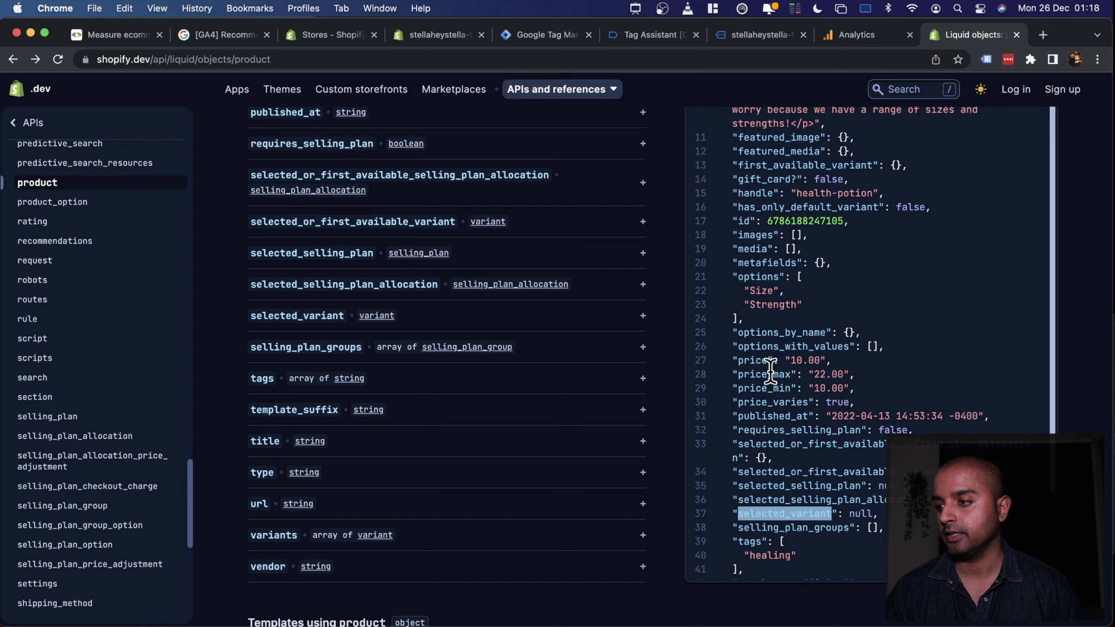
{"action": "double_click", "coordinate": [754, 361]}
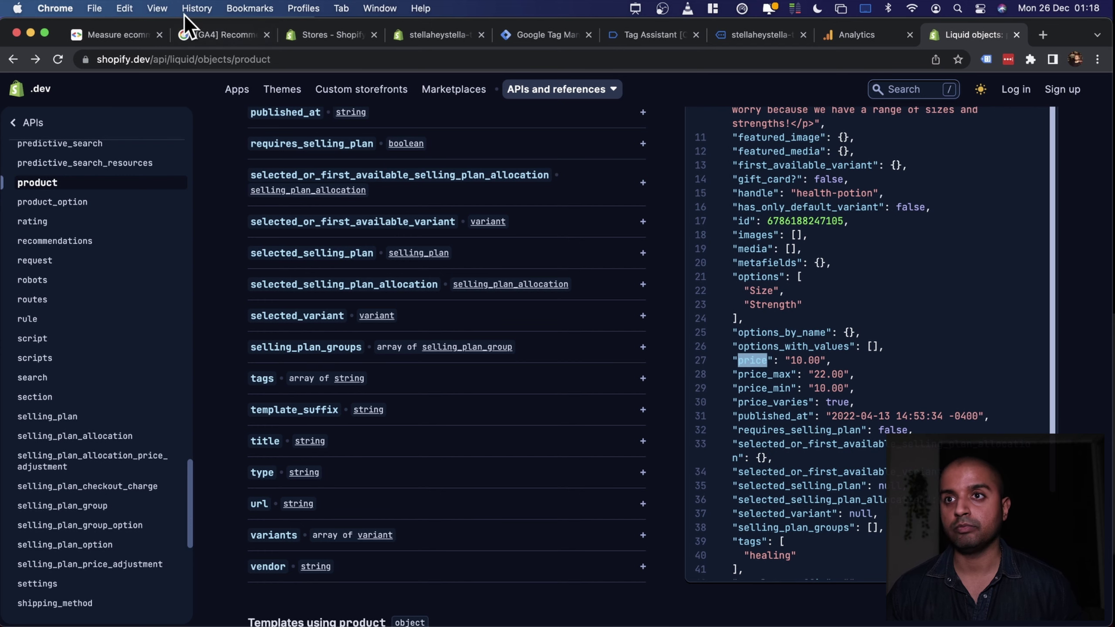
{"action": "left_click", "coordinate": [313, 36]}
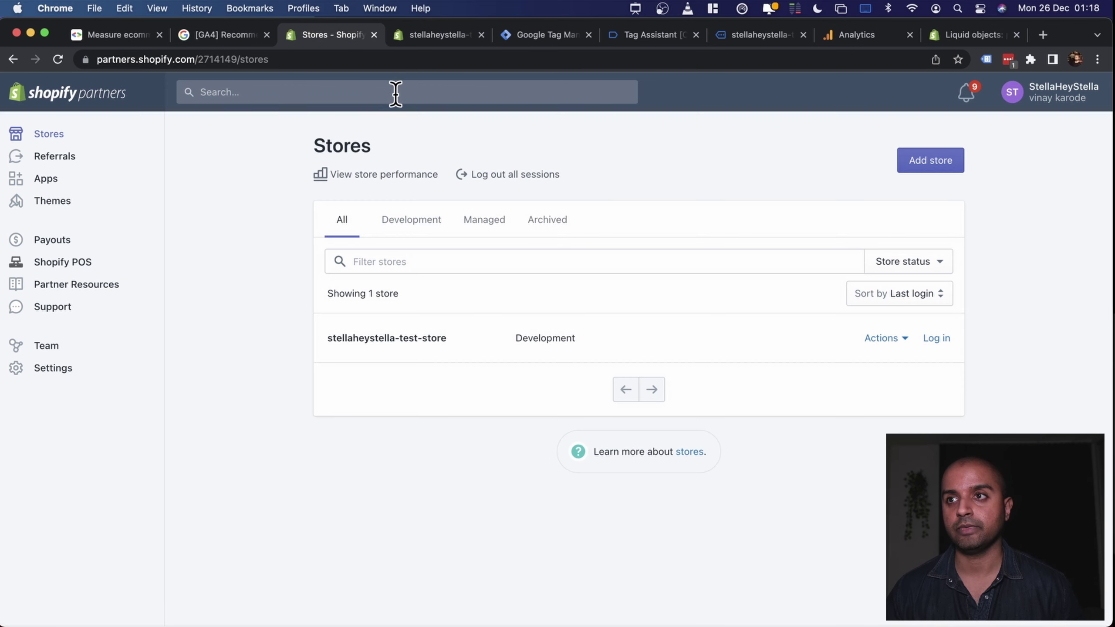
{"action": "left_click", "coordinate": [433, 35]}
{"action": "left_click_drag", "start_coordinate": [389, 355], "coordinate": [364, 354]}
{"action": "key", "text": "Right"}
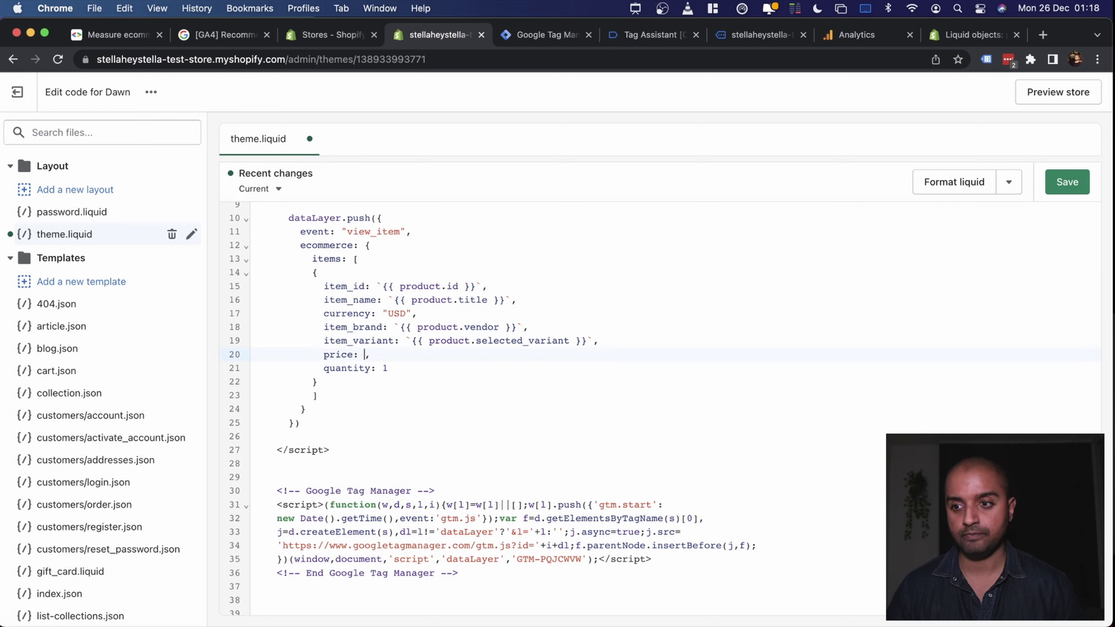
{"action": "type", "text": "product."}
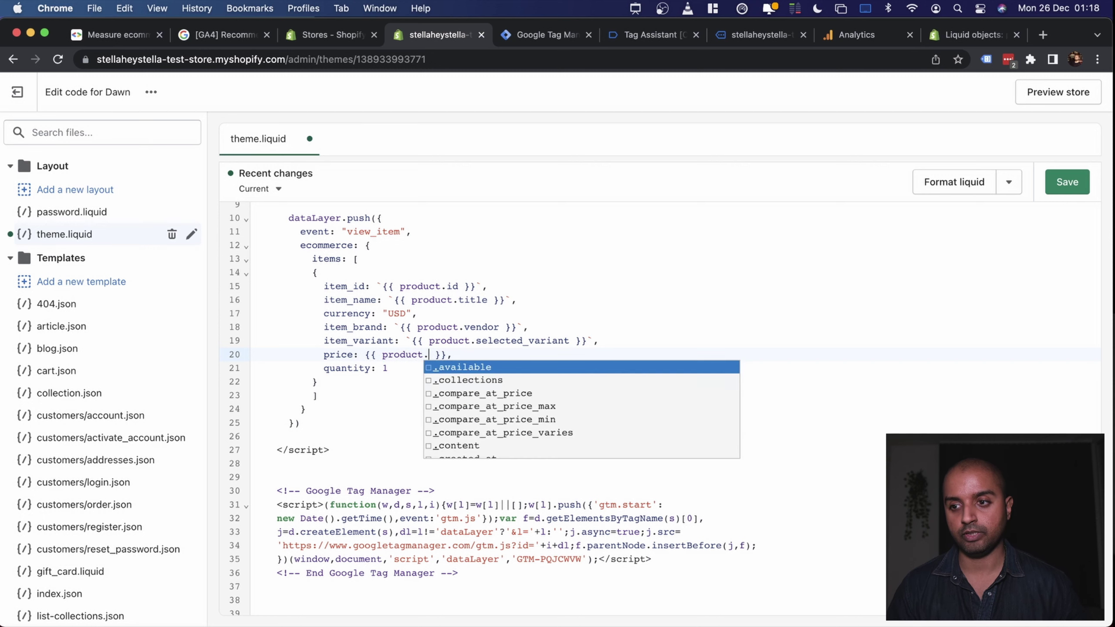
{"action": "type", "text": "price"}
{"action": "key", "text": "Return"}
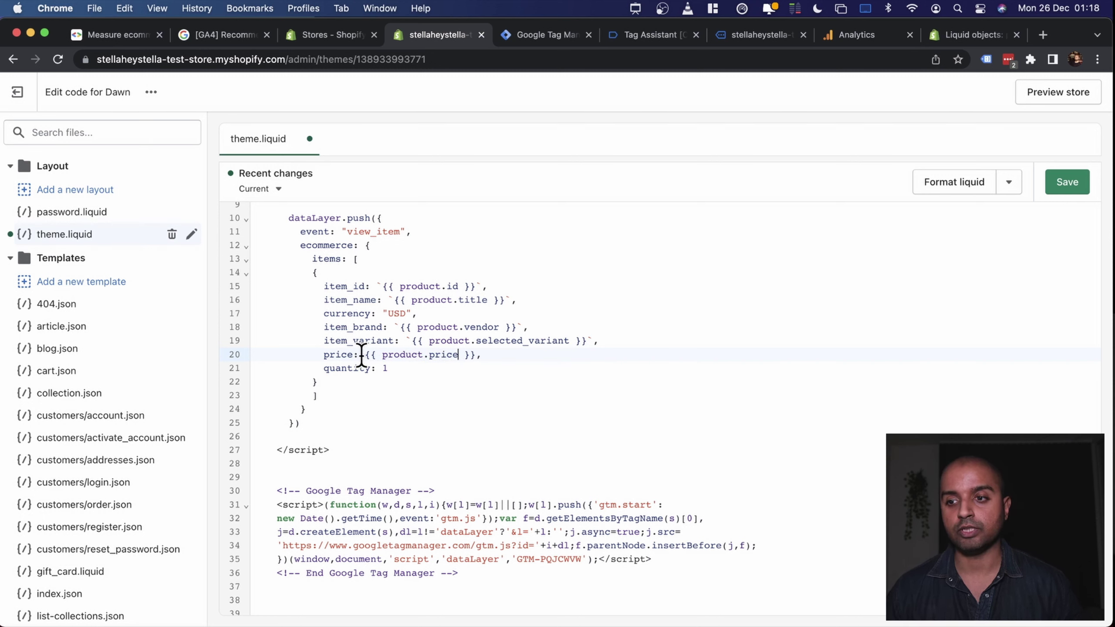
- Delete the quantity line from the view_item push, review the remaining item fields, and save theme.liquid
{"action": "triple_click", "coordinate": [356, 368]}
{"action": "key", "text": "BackSpace"}
{"action": "left_click_drag", "start_coordinate": [348, 292], "coordinate": [415, 331]}
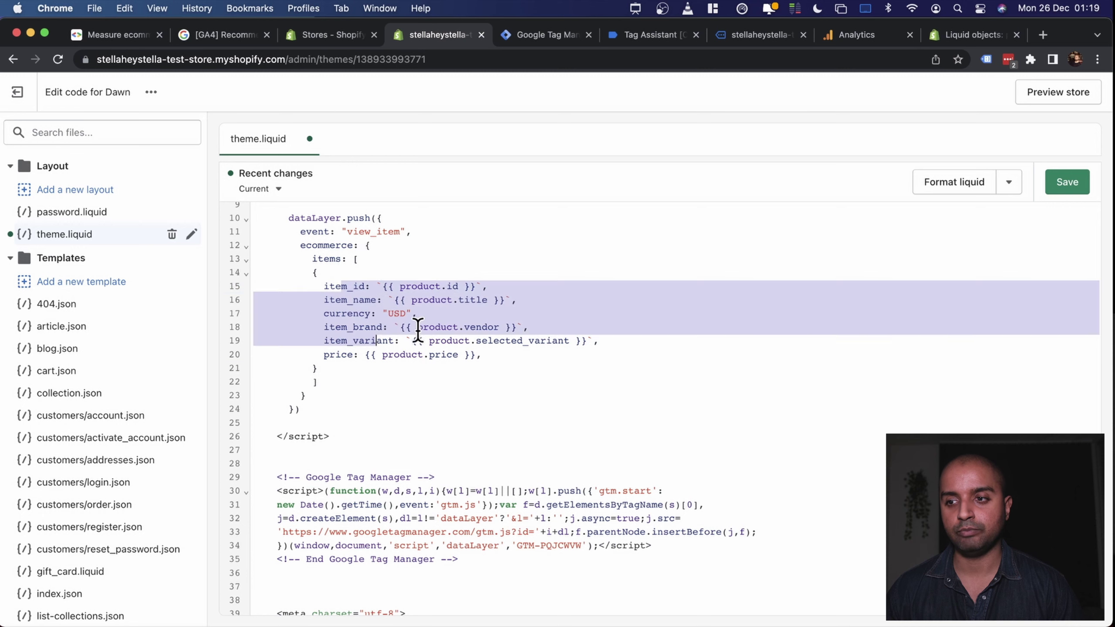
{"action": "left_click", "coordinate": [473, 329]}
{"action": "left_click_drag", "start_coordinate": [475, 356], "coordinate": [394, 355]}
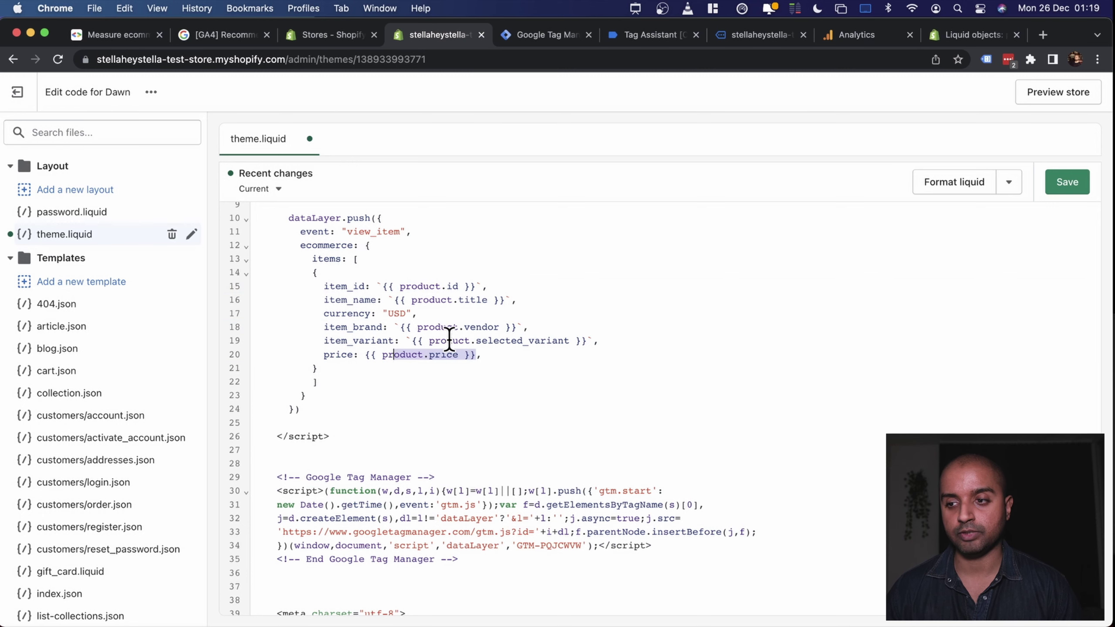
{"action": "scroll", "coordinate": [450, 338], "scroll_direction": "up", "scroll_amount": 3}
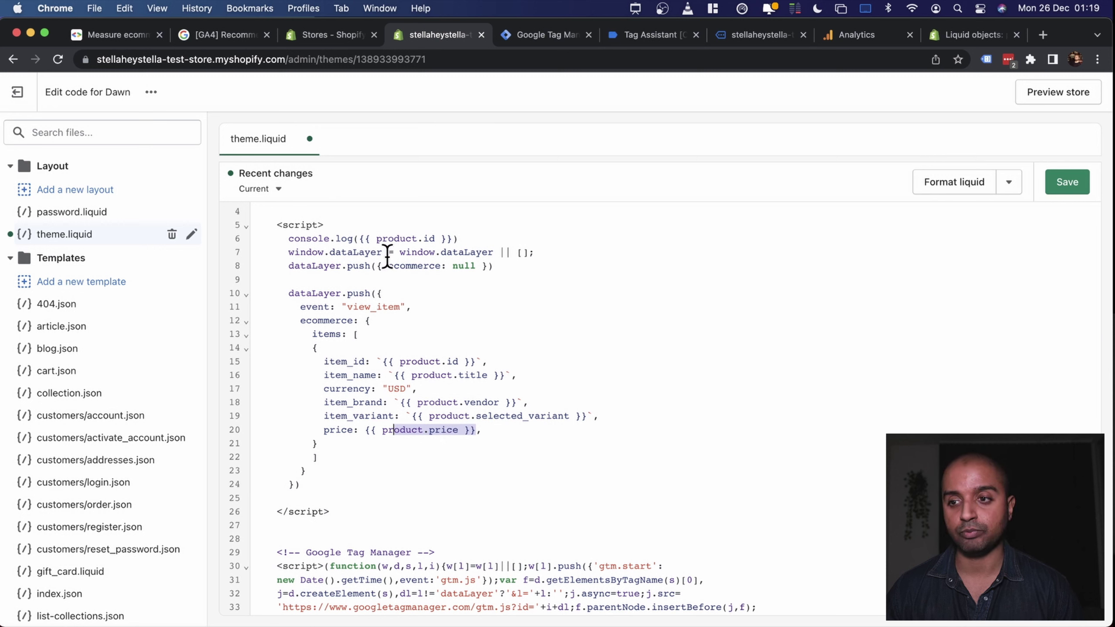
{"action": "left_click", "coordinate": [390, 281]}
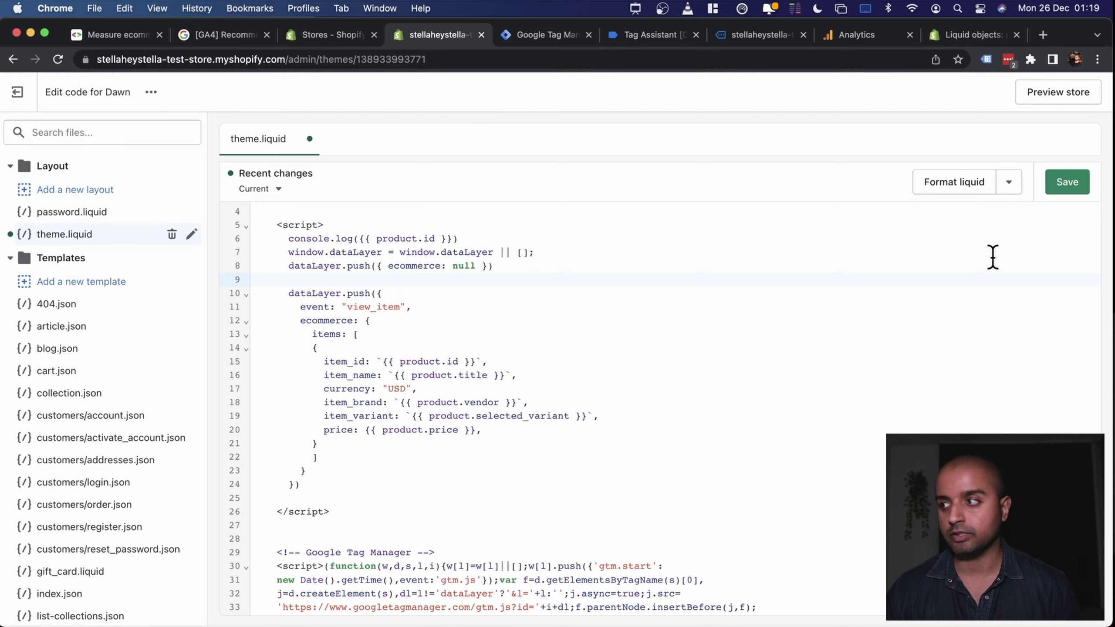
{"action": "left_click", "coordinate": [1067, 182]}
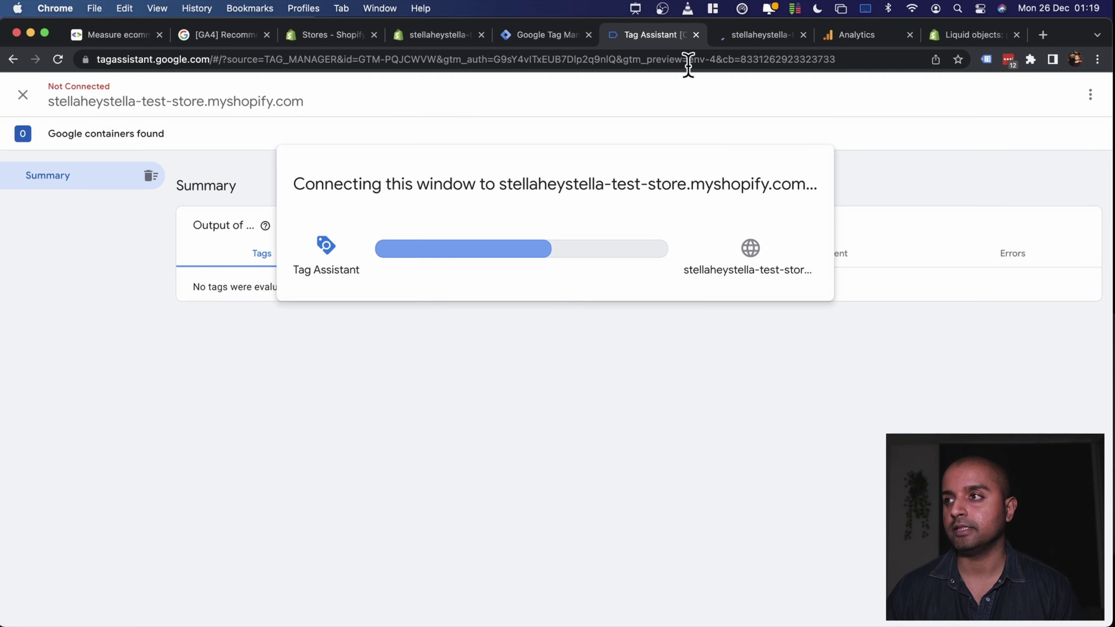
- Reconnect Tag Assistant to the test store and open the Example Pants product page from the store catalog
{"action": "left_click", "coordinate": [531, 341]}
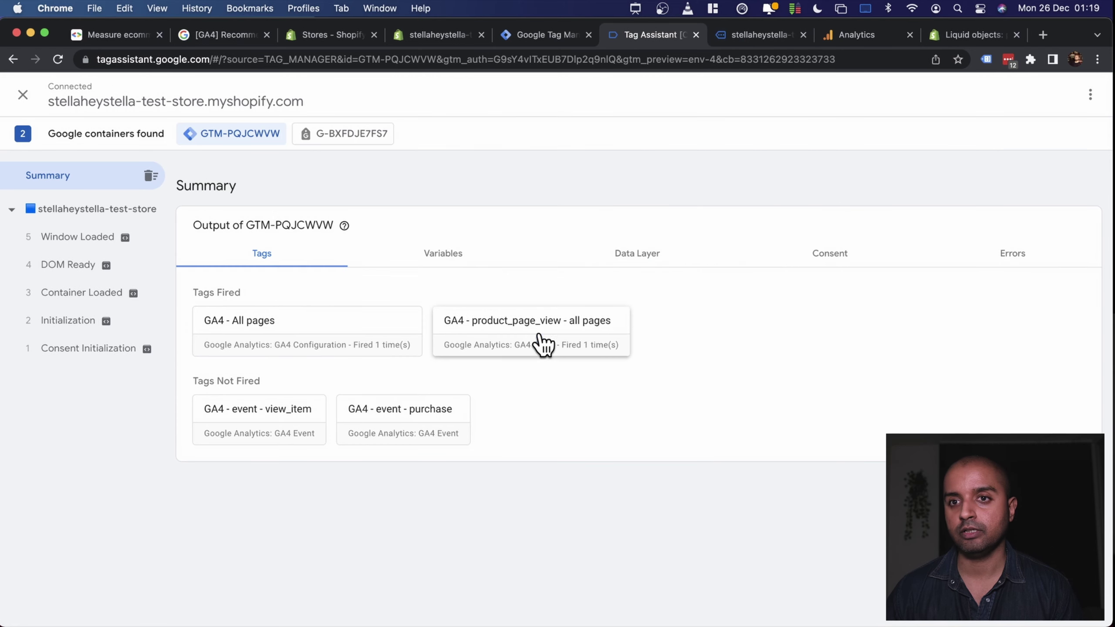
{"action": "left_click", "coordinate": [748, 36]}
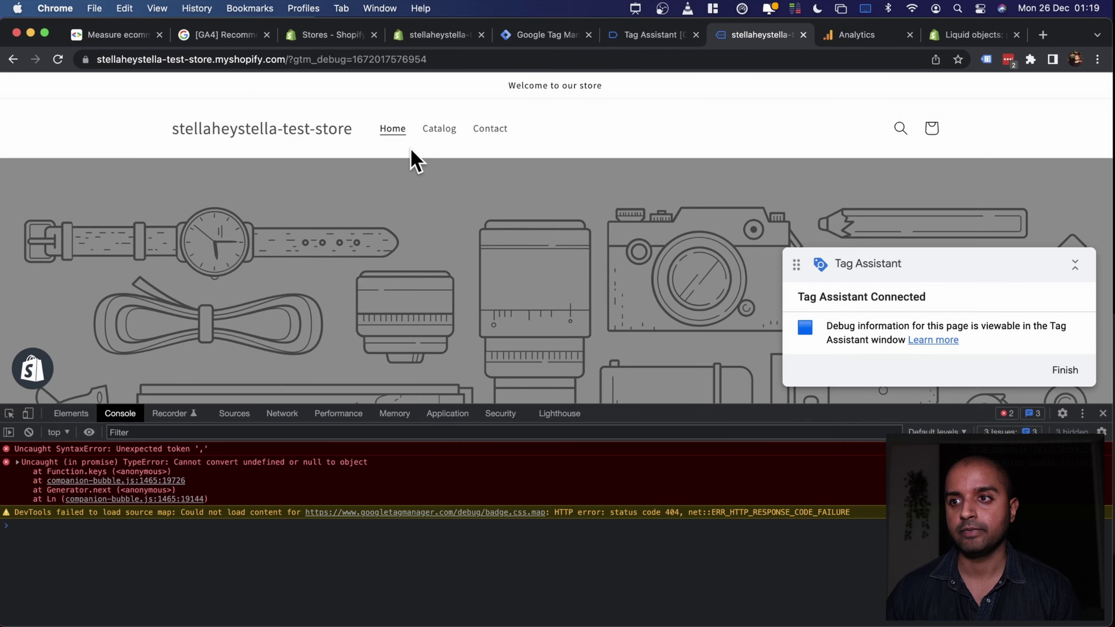
{"action": "left_click", "coordinate": [439, 129]}
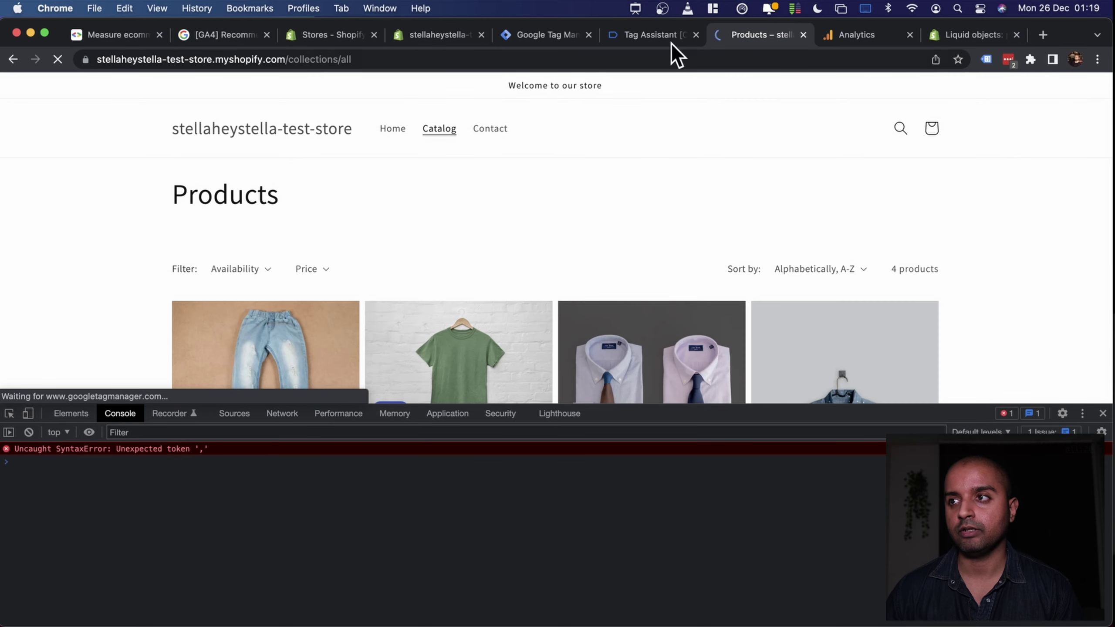
{"action": "left_click", "coordinate": [272, 353]}
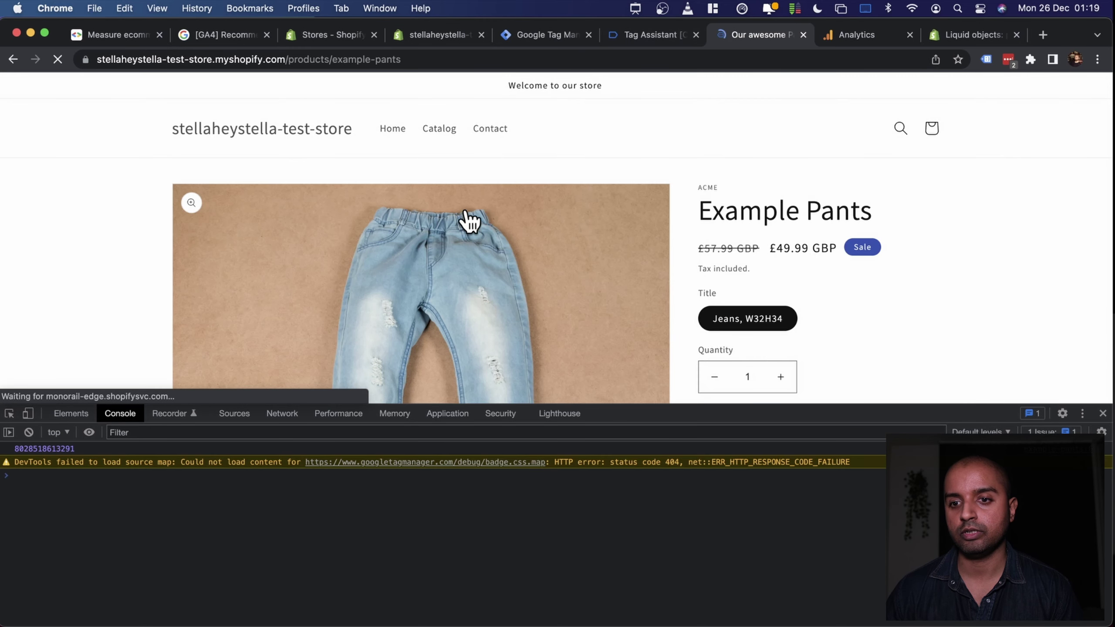
- In Tag Assistant, examine the item name and brand in the event parameters of the GA4 - event - view_item tag
{"action": "left_click", "coordinate": [620, 41]}
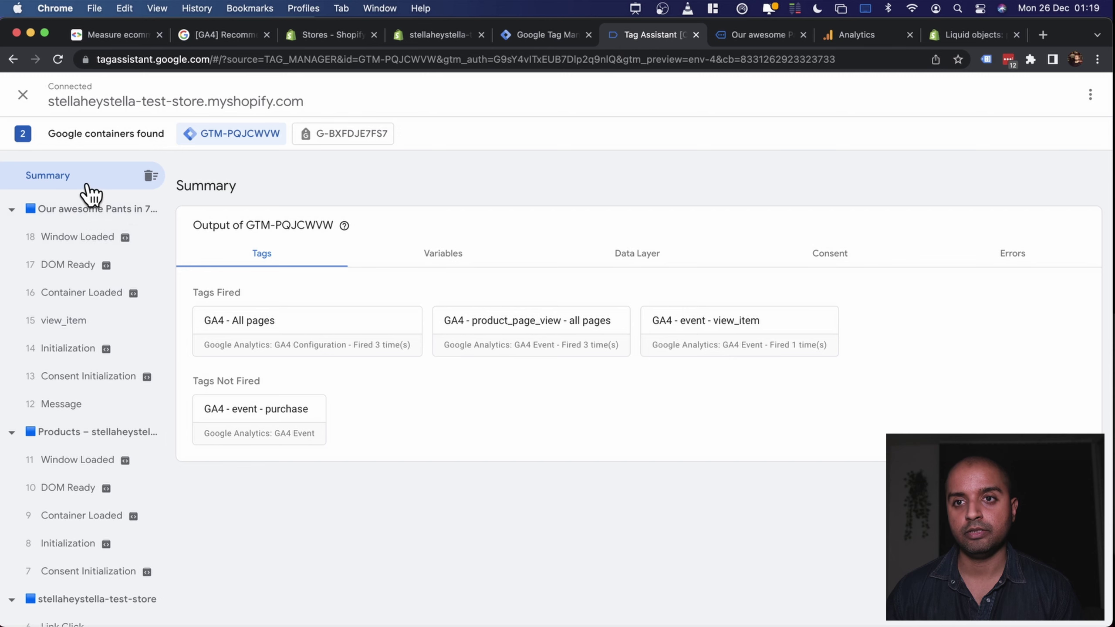
{"action": "left_click", "coordinate": [68, 325]}
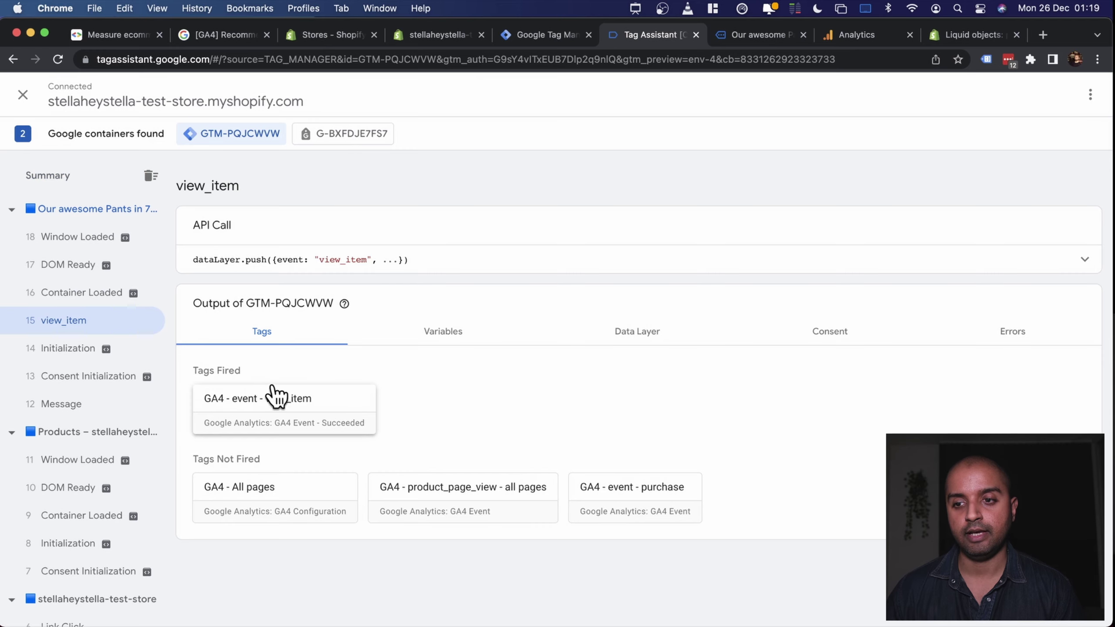
{"action": "left_click", "coordinate": [288, 402]}
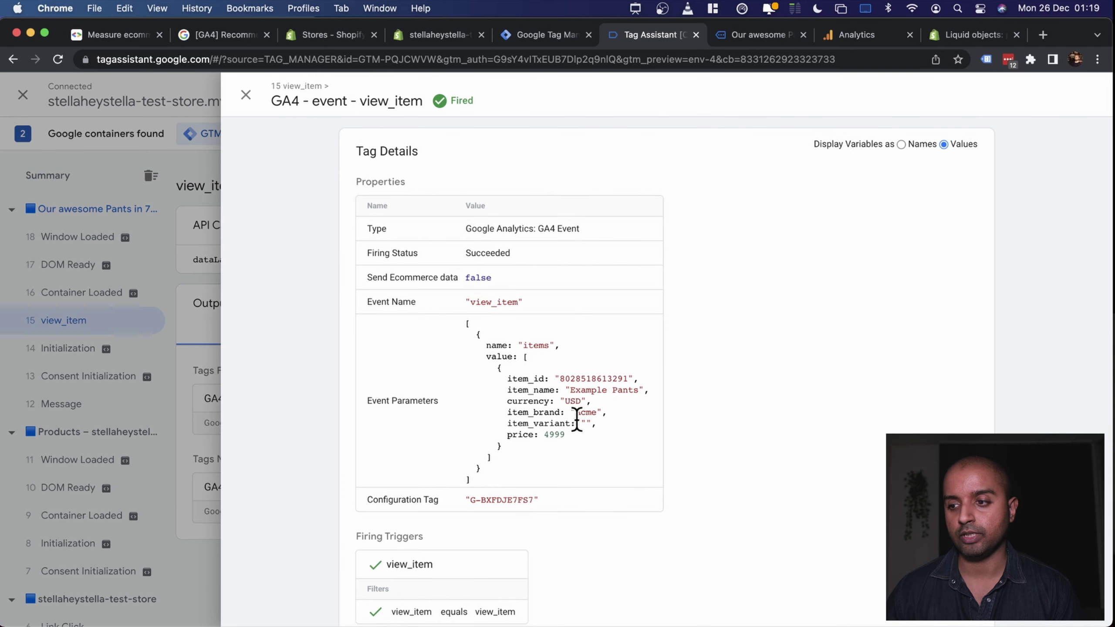
{"action": "left_click_drag", "start_coordinate": [570, 389], "coordinate": [627, 390]}
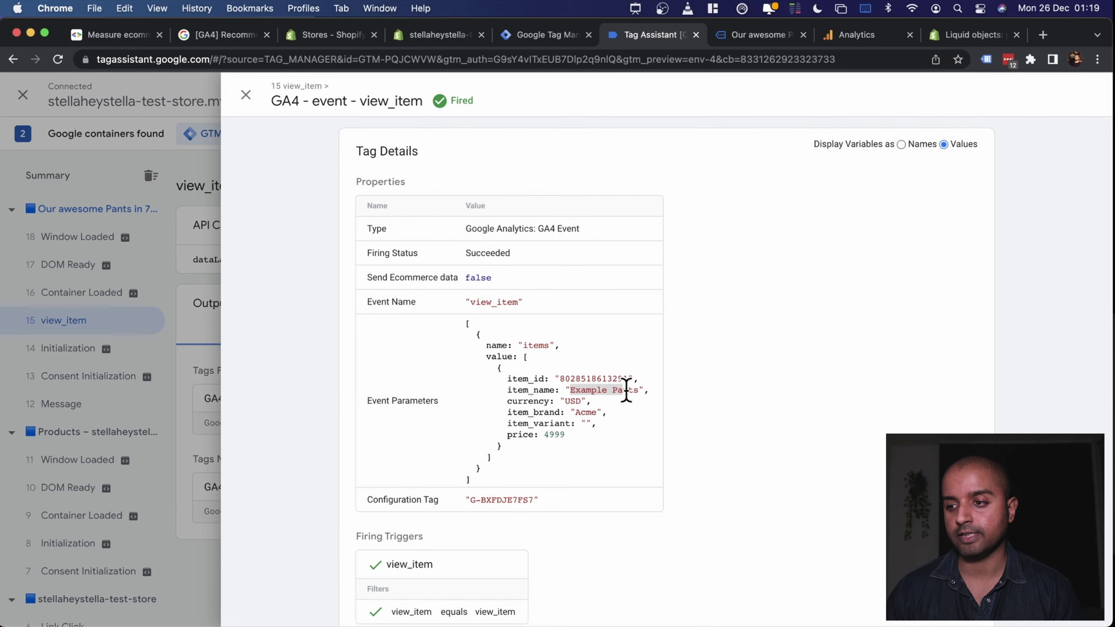
{"action": "left_click", "coordinate": [586, 418]}
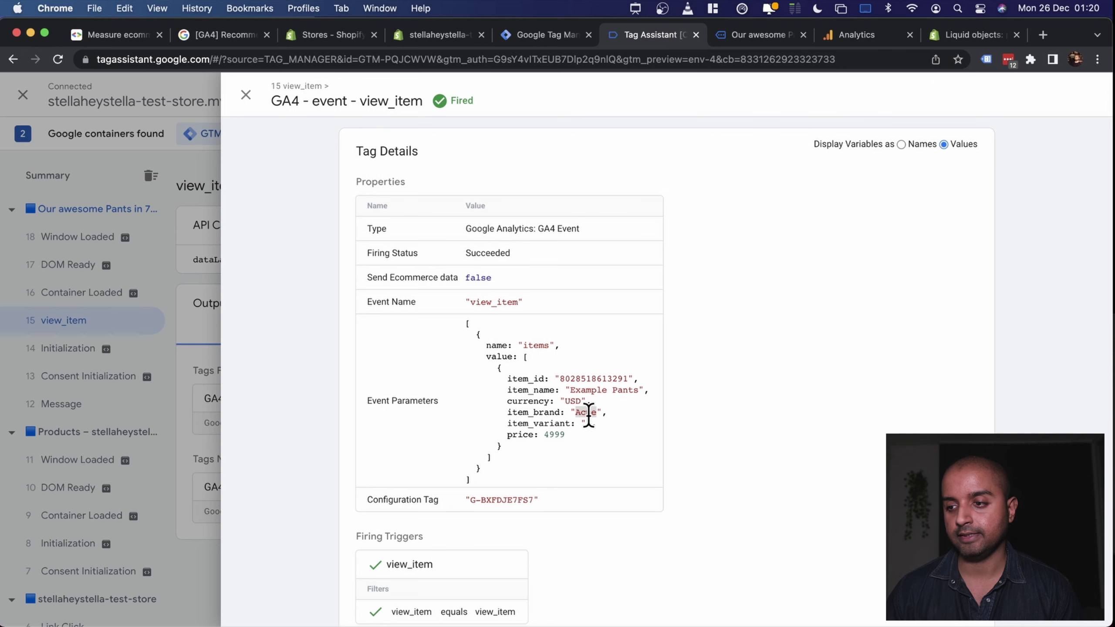
- Check the theme code and the Example Pants page's title, price and variant against the values sent with view_item
{"action": "left_click", "coordinate": [432, 35]}
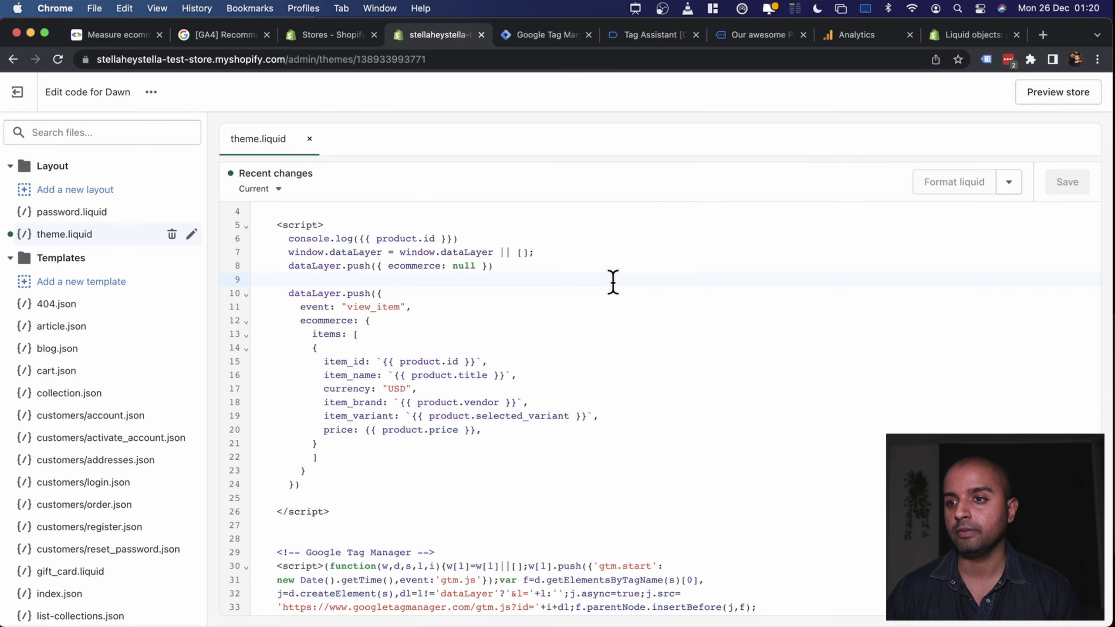
{"action": "left_click", "coordinate": [752, 31]}
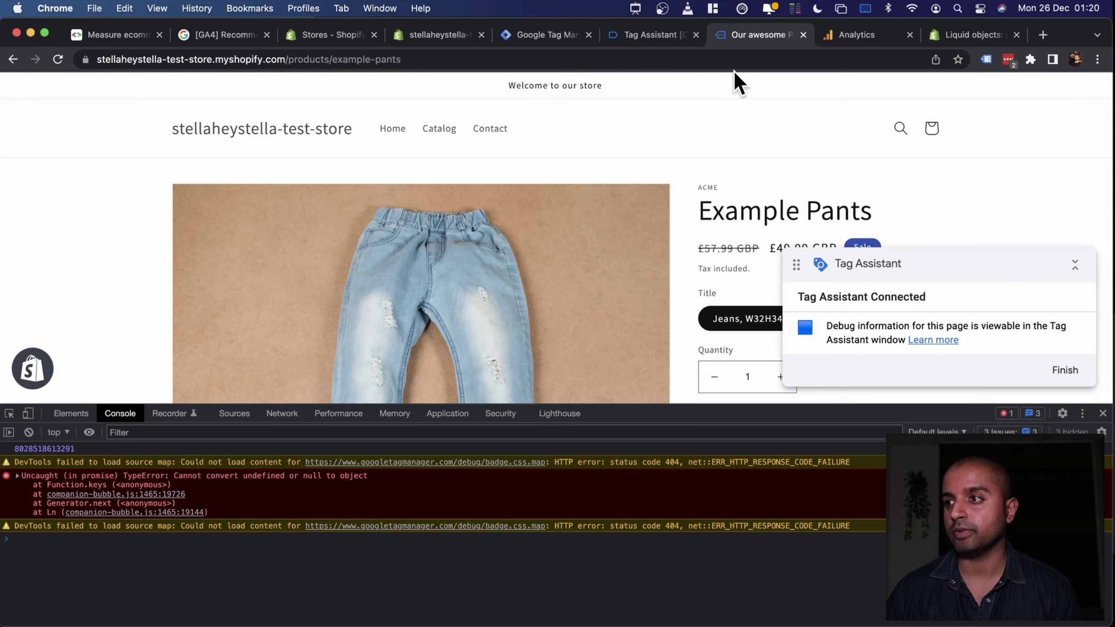
{"action": "left_click_drag", "start_coordinate": [665, 406], "coordinate": [647, 527]}
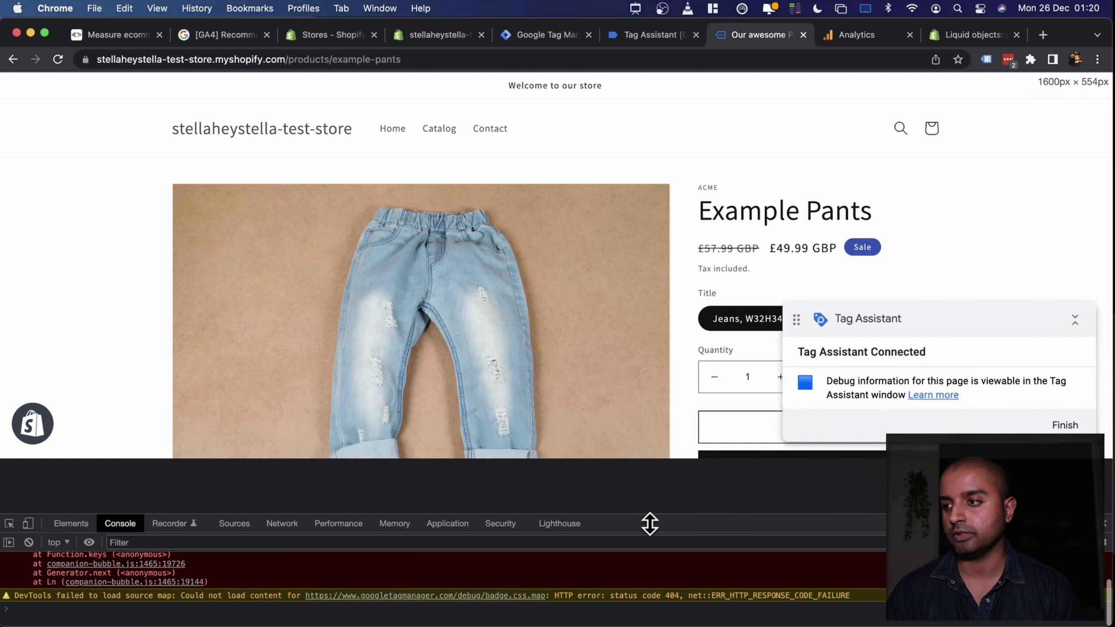
{"action": "left_click_drag", "start_coordinate": [819, 207], "coordinate": [725, 207]}
{"action": "left_click_drag", "start_coordinate": [776, 248], "coordinate": [820, 248]}
{"action": "scroll", "coordinate": [675, 309], "scroll_direction": "down", "scroll_amount": 5}
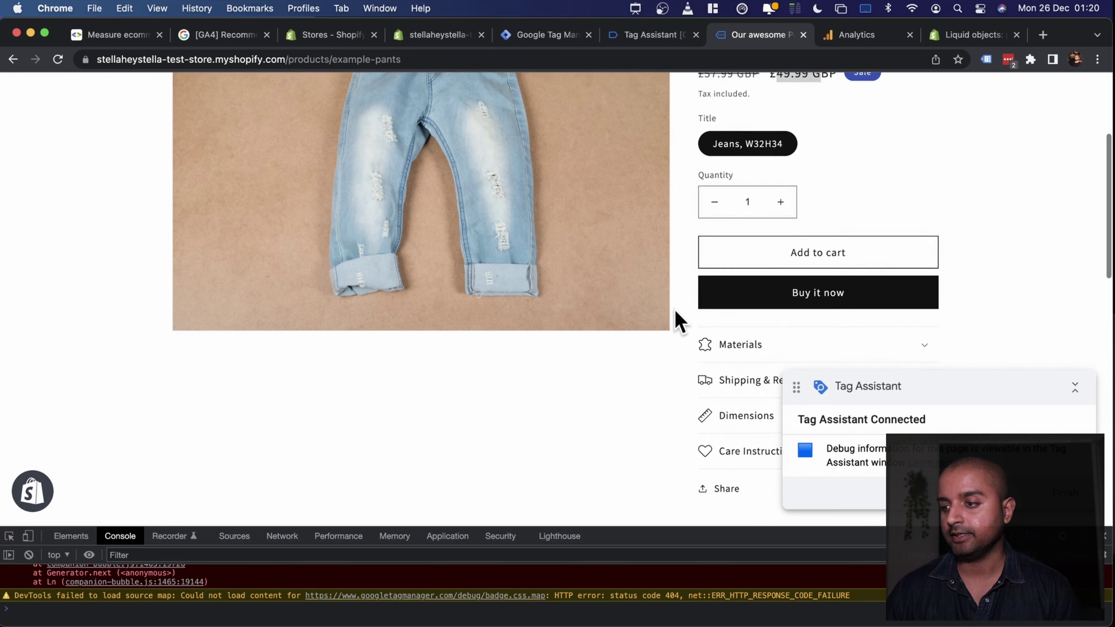
- In Google Analytics DebugView, open the latest view_item event and examine its item details, including item_id
{"action": "left_click", "coordinate": [851, 38]}
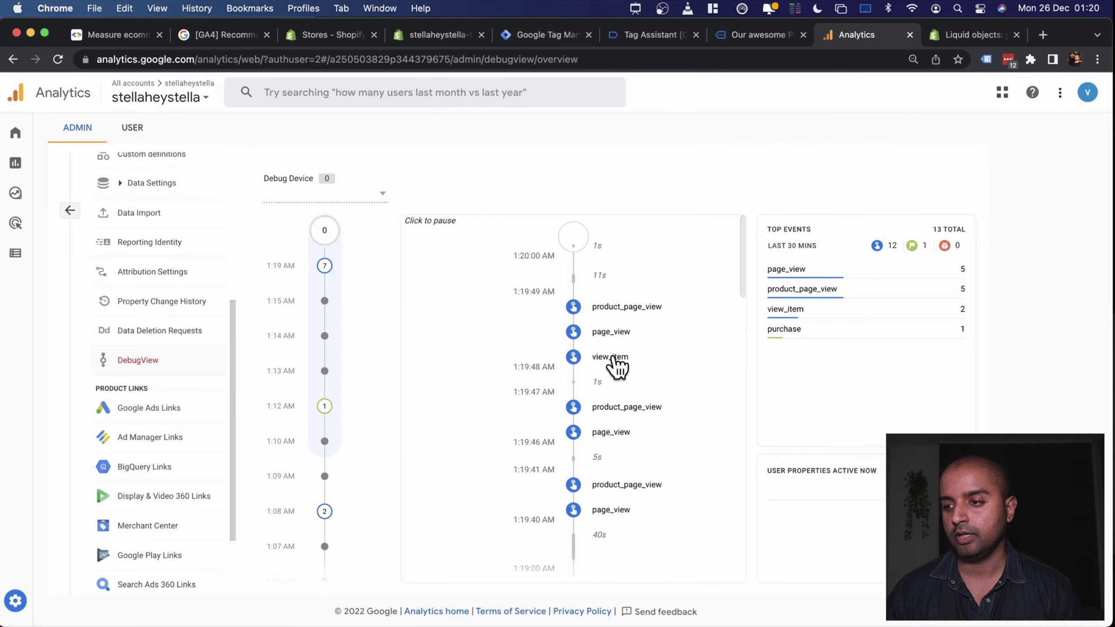
{"action": "left_click", "coordinate": [608, 380]}
{"action": "left_click", "coordinate": [610, 381]}
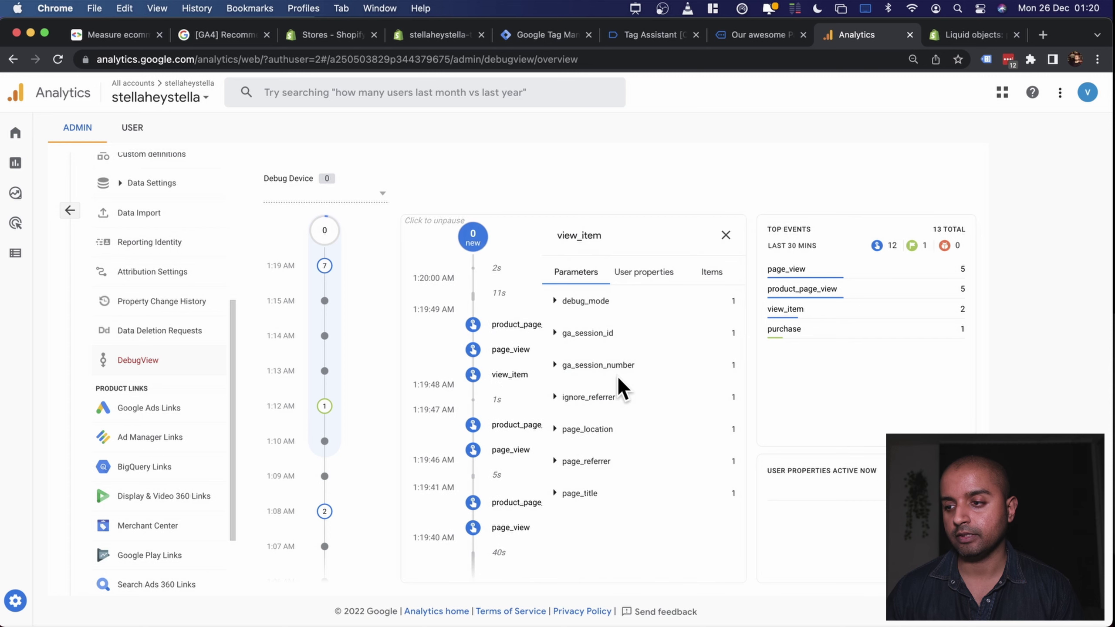
{"action": "left_click", "coordinate": [713, 274]}
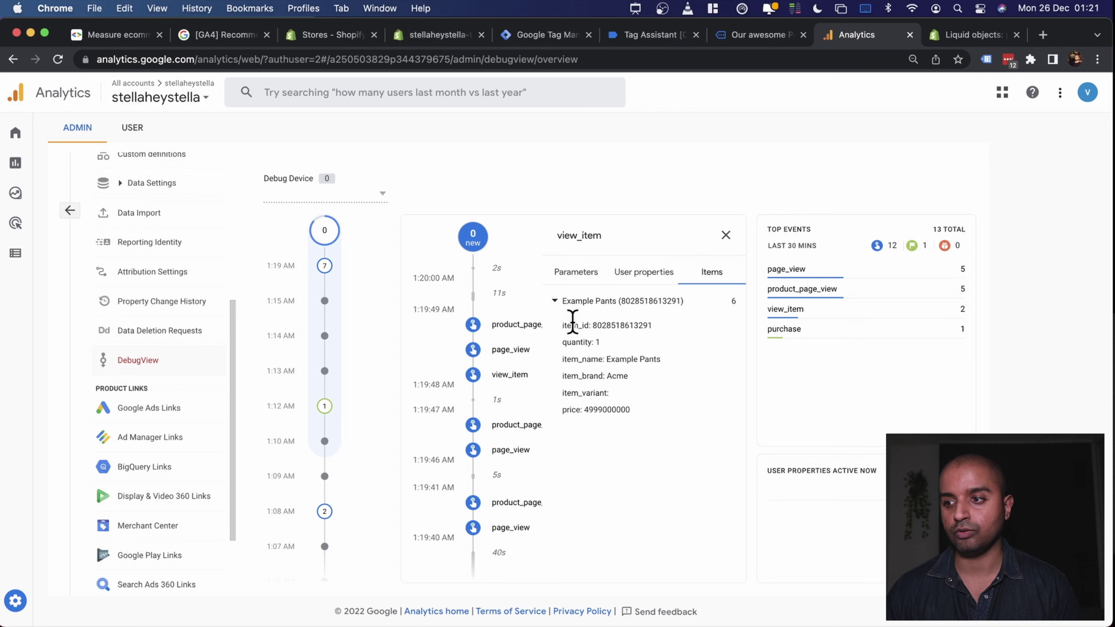
{"action": "double_click", "coordinate": [614, 325]}
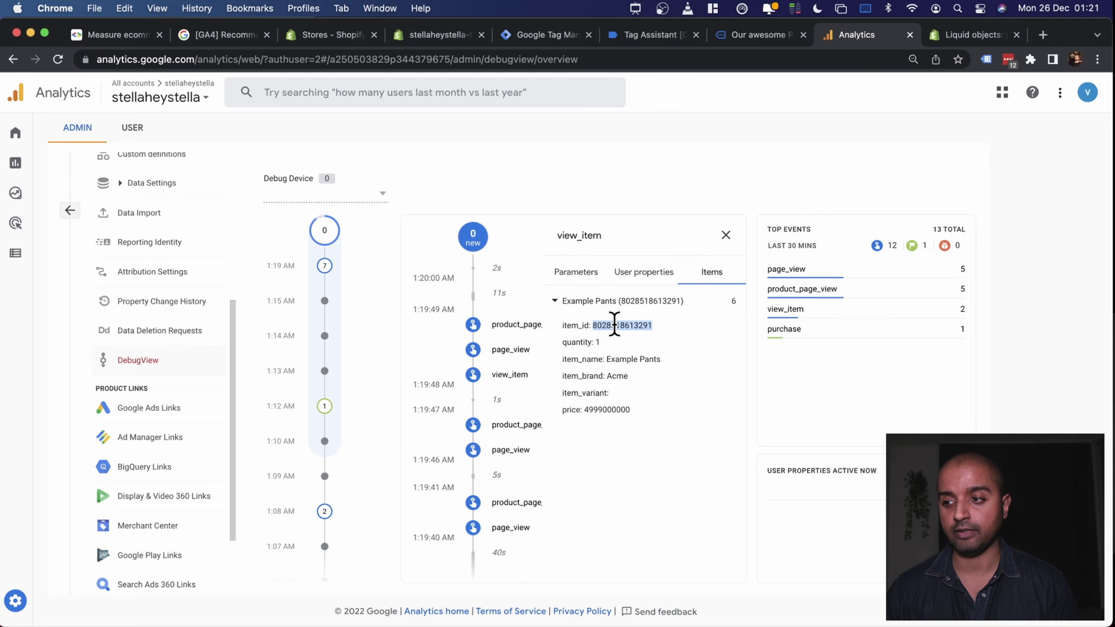
- Compare the product fields in theme.liquid with the view_item item details in DebugView, including the price, and close the event details
{"action": "left_click", "coordinate": [460, 35]}
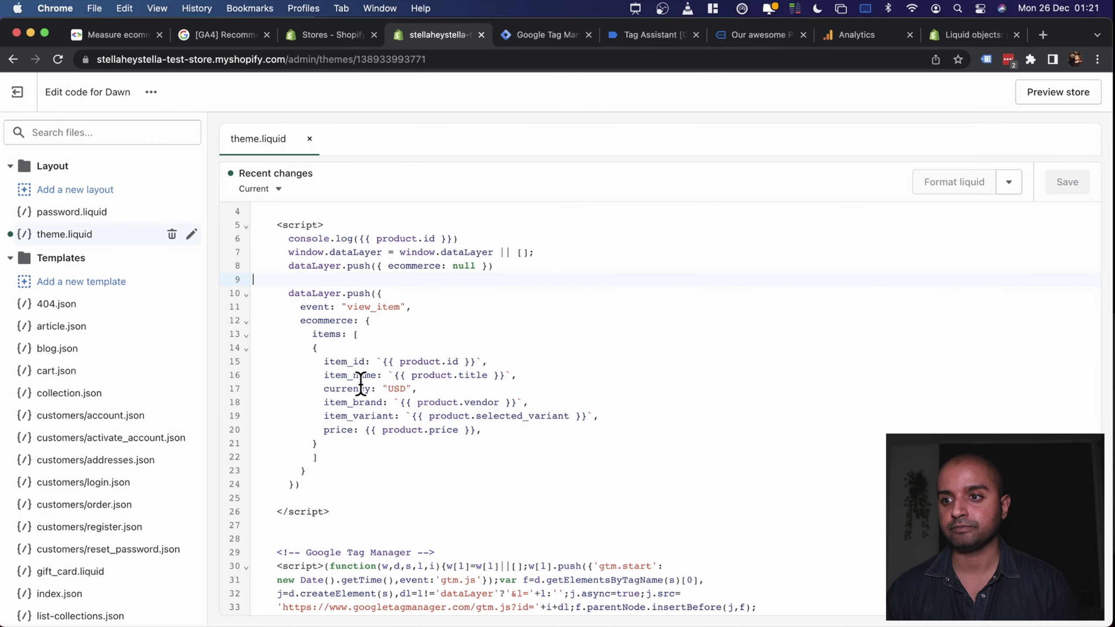
{"action": "double_click", "coordinate": [422, 361]}
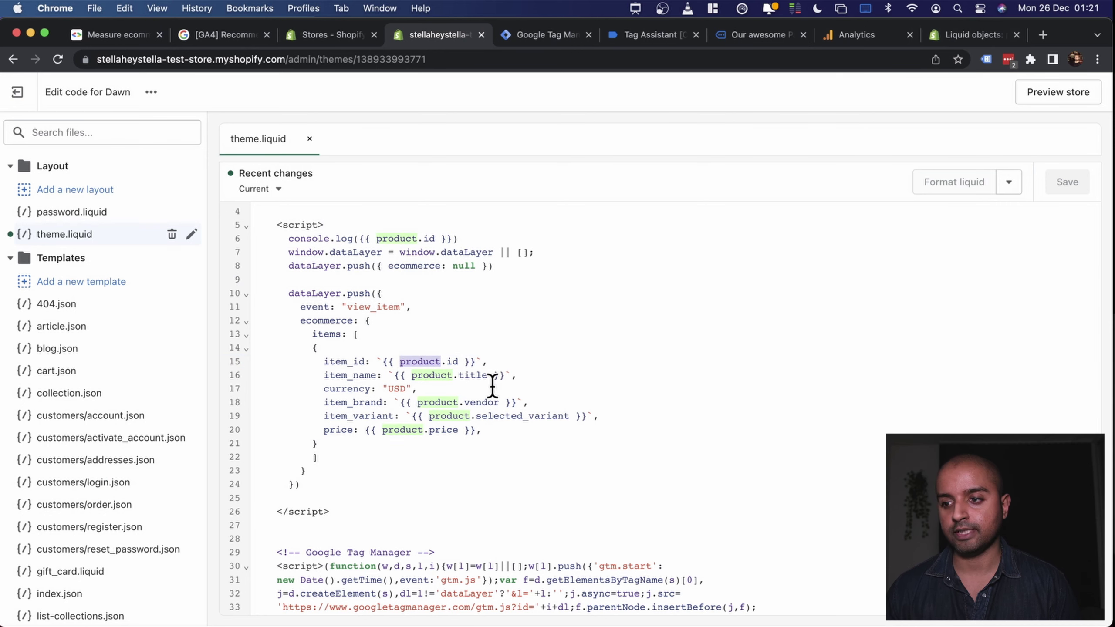
{"action": "left_click", "coordinate": [830, 31]}
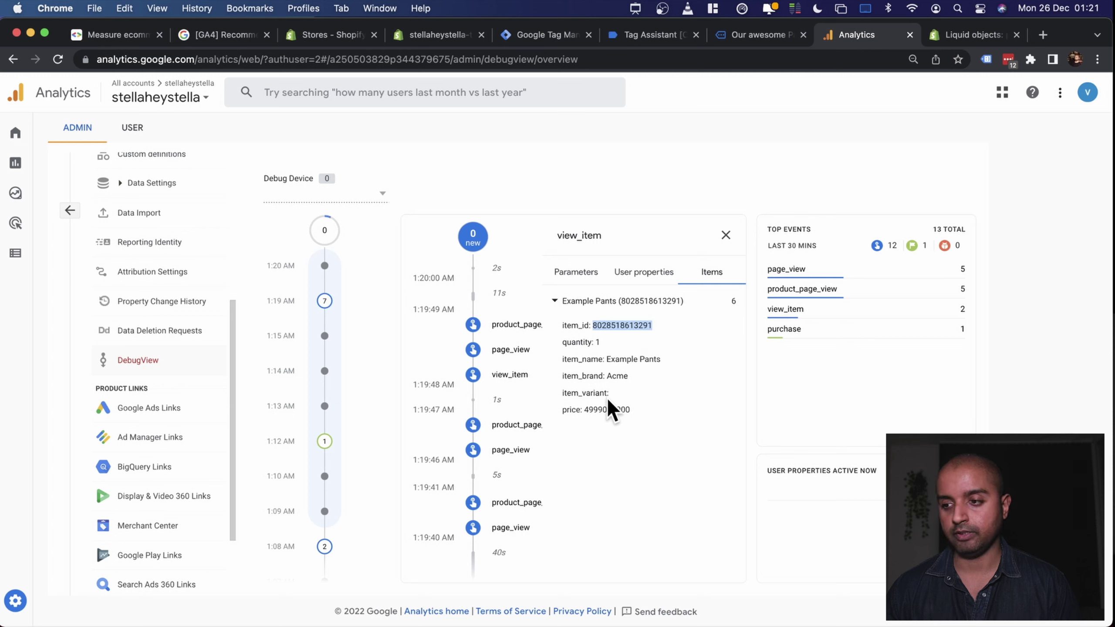
{"action": "left_click", "coordinate": [604, 413]}
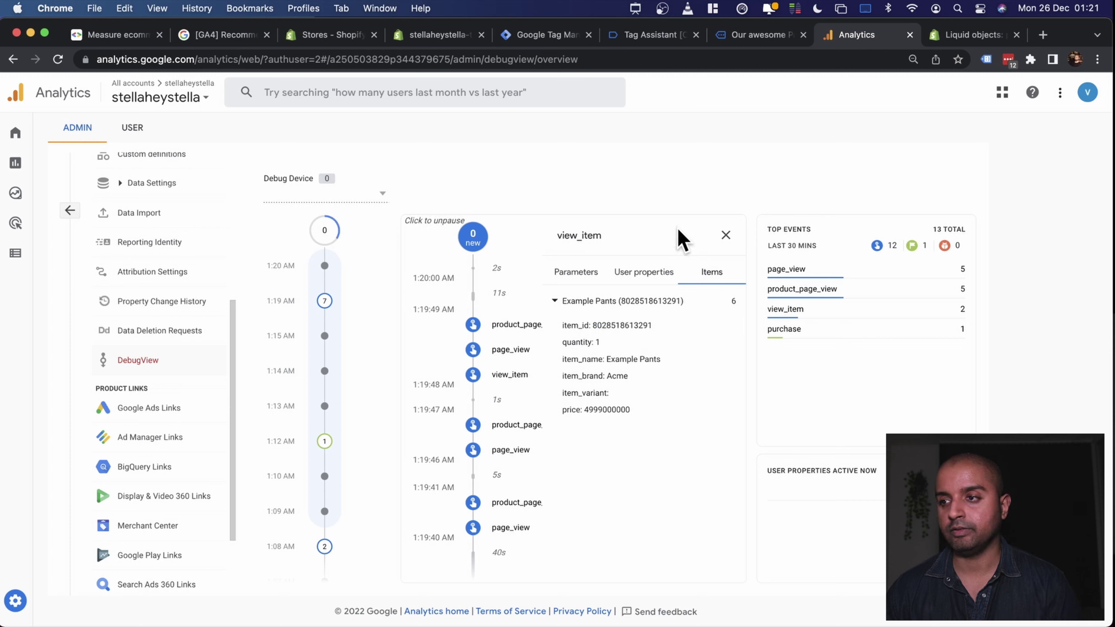
{"action": "left_click", "coordinate": [725, 236]}
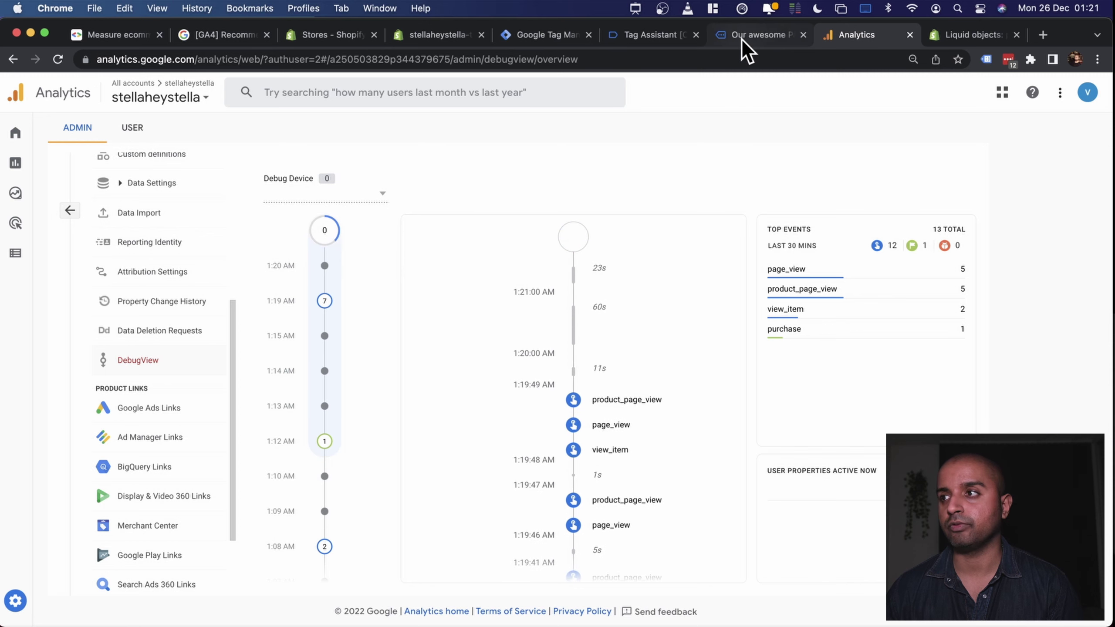
- Review the view_item dataLayer code in theme.liquid and the GA4 - event - view_item tag in Google Tag Manager
{"action": "left_click", "coordinate": [419, 35]}
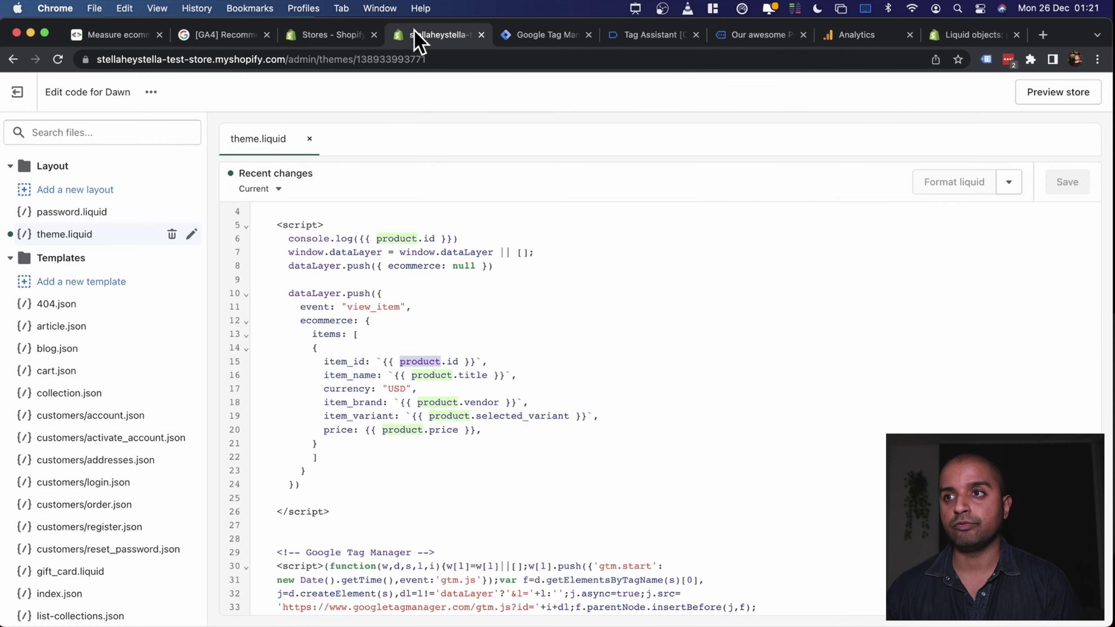
{"action": "scroll", "coordinate": [439, 275], "scroll_direction": "up", "scroll_amount": 2}
{"action": "left_click_drag", "start_coordinate": [453, 272], "coordinate": [348, 275]}
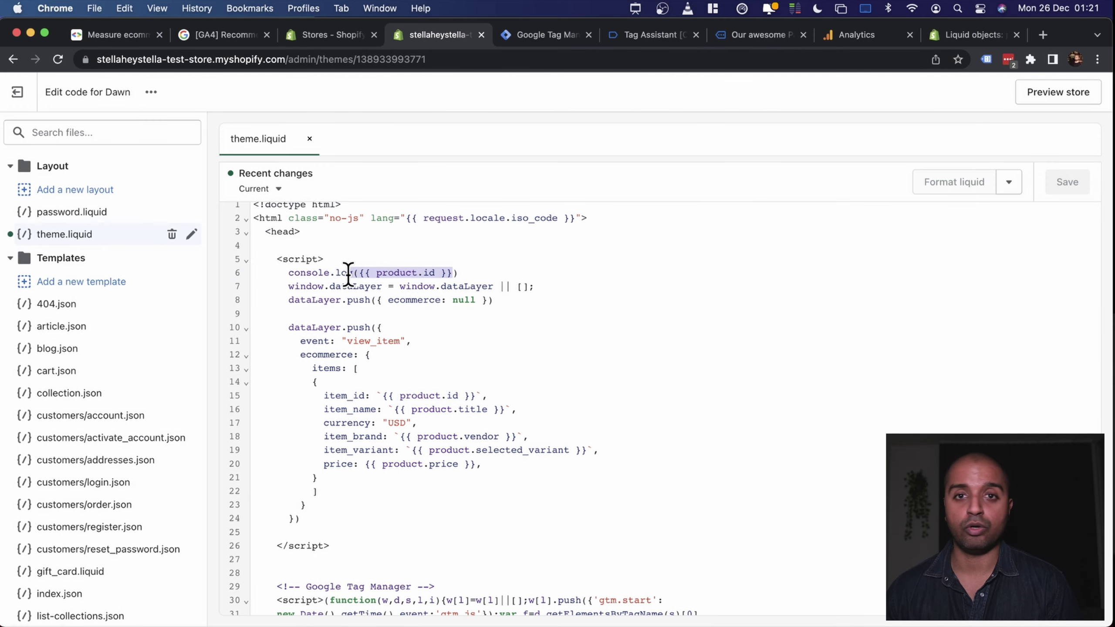
{"action": "double_click", "coordinate": [364, 342]}
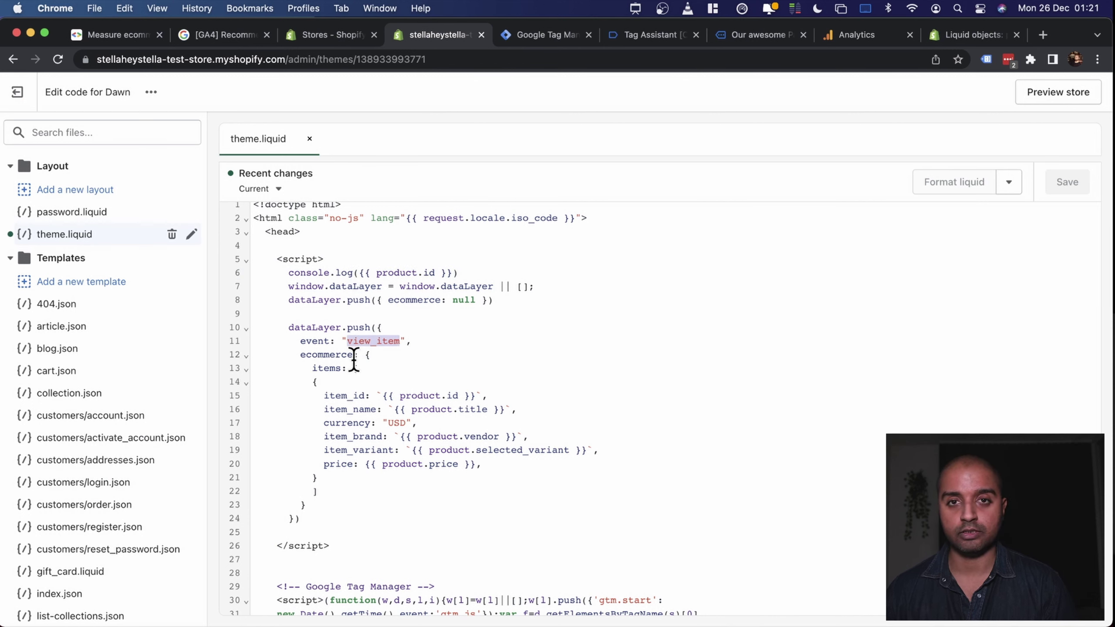
{"action": "left_click", "coordinate": [547, 36]}
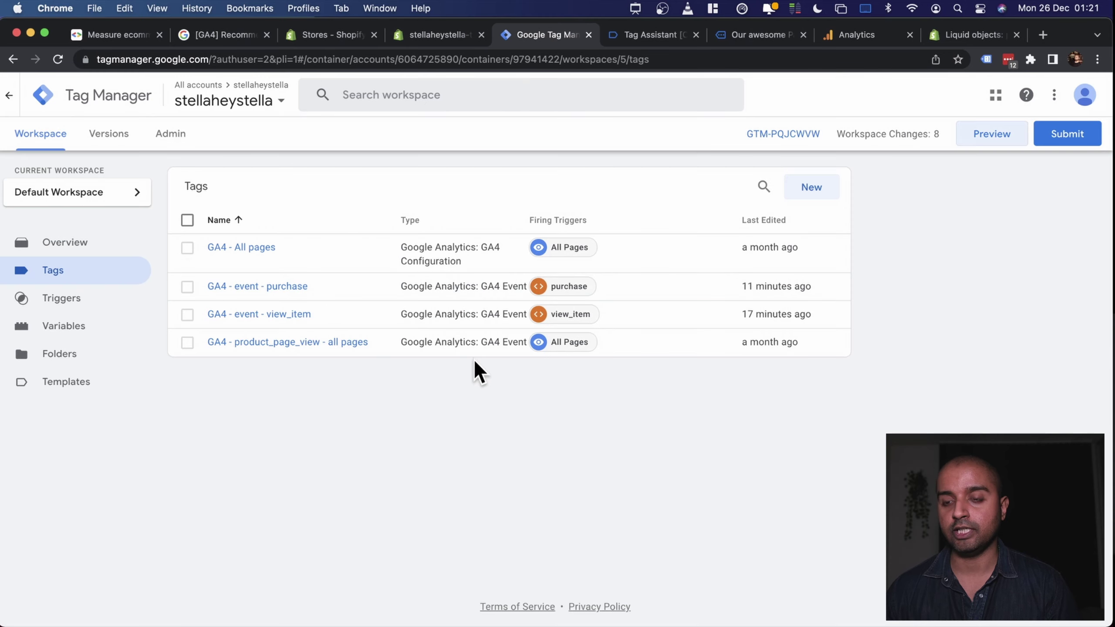
{"action": "left_click", "coordinate": [326, 315]}
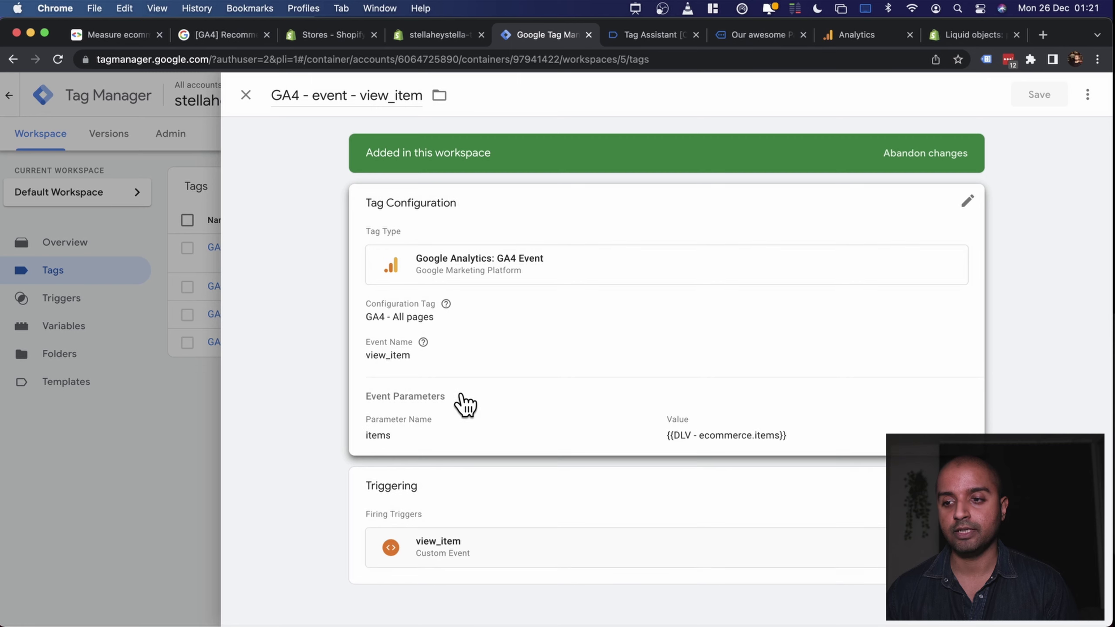
{"action": "left_click", "coordinate": [184, 397]}
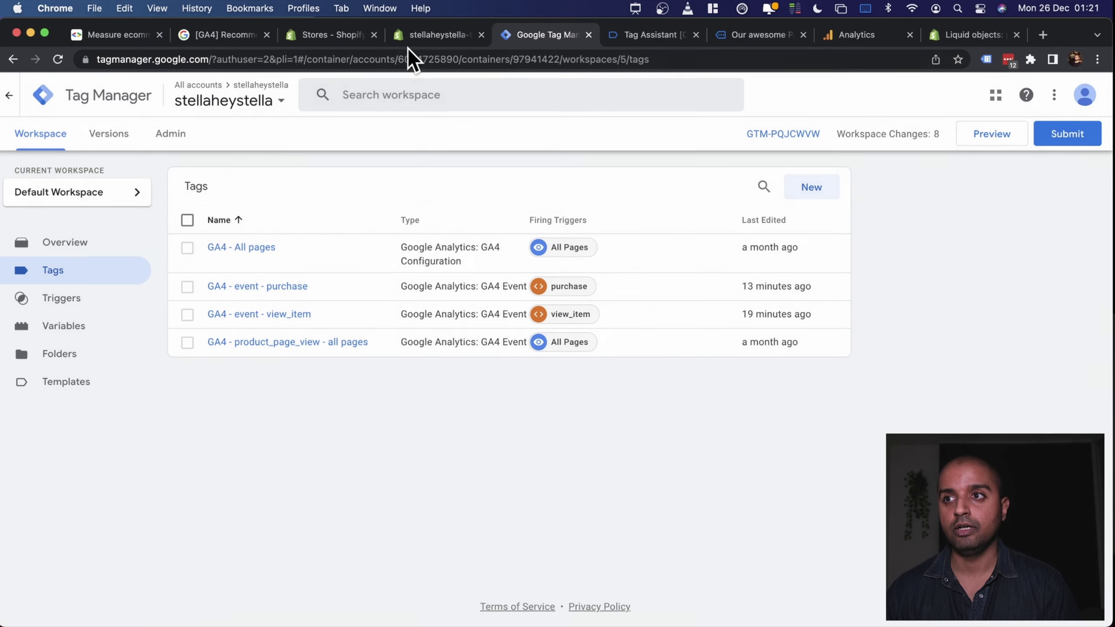
{"action": "left_click", "coordinate": [439, 35]}
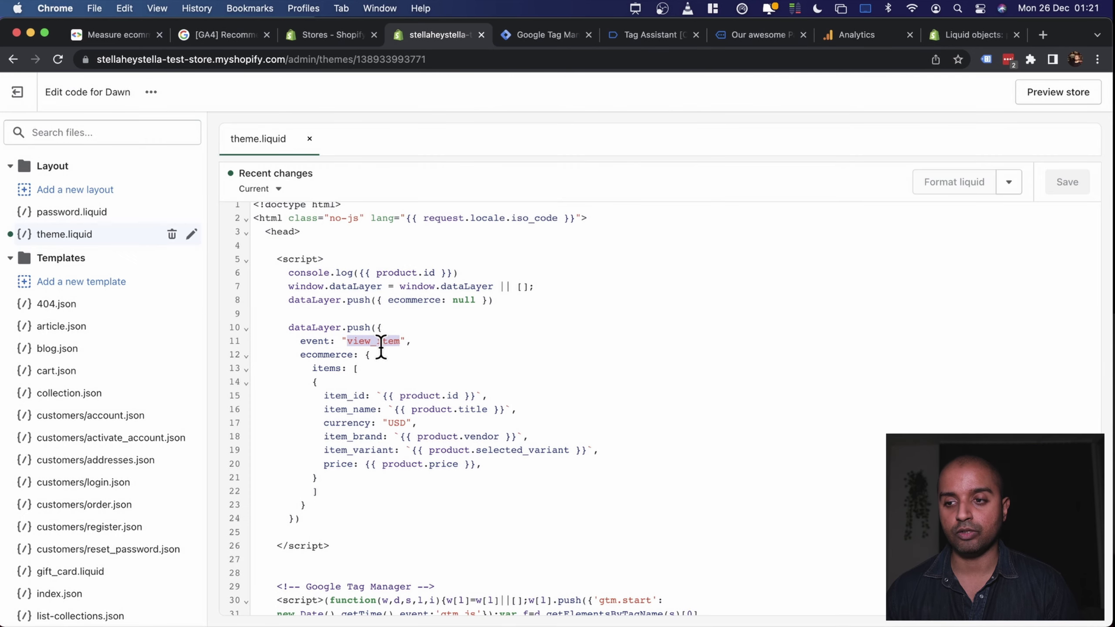
- Check the "Make a purchase or issue a refund" example in the GA4 ecommerce guide and the Example Pants product page
{"action": "left_click", "coordinate": [115, 36]}
{"action": "left_click", "coordinate": [956, 307]}
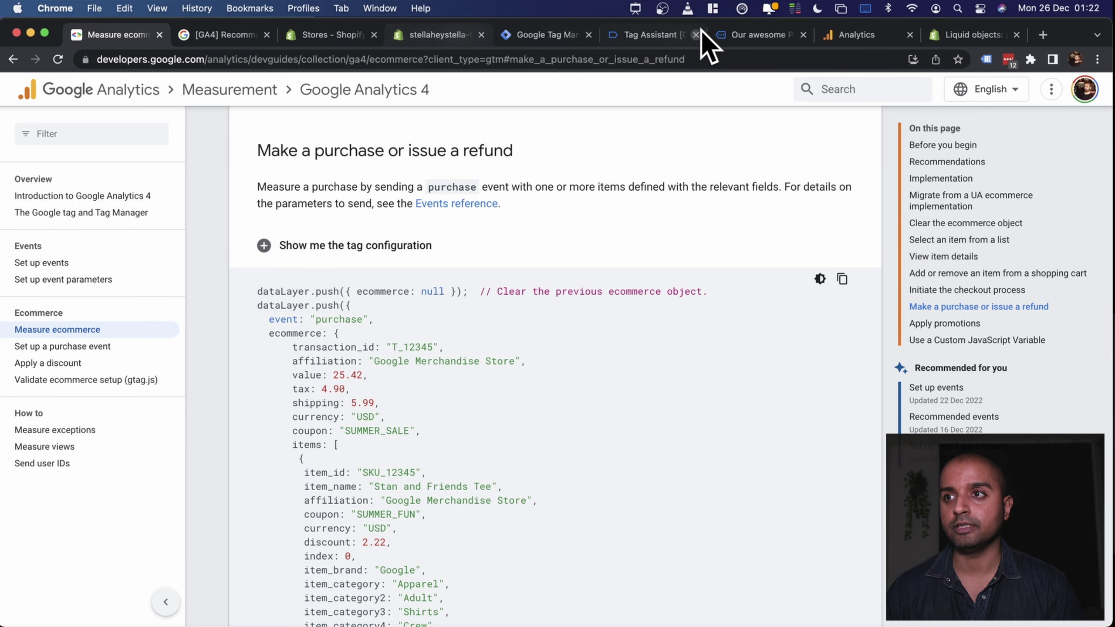
{"action": "left_click", "coordinate": [737, 35]}
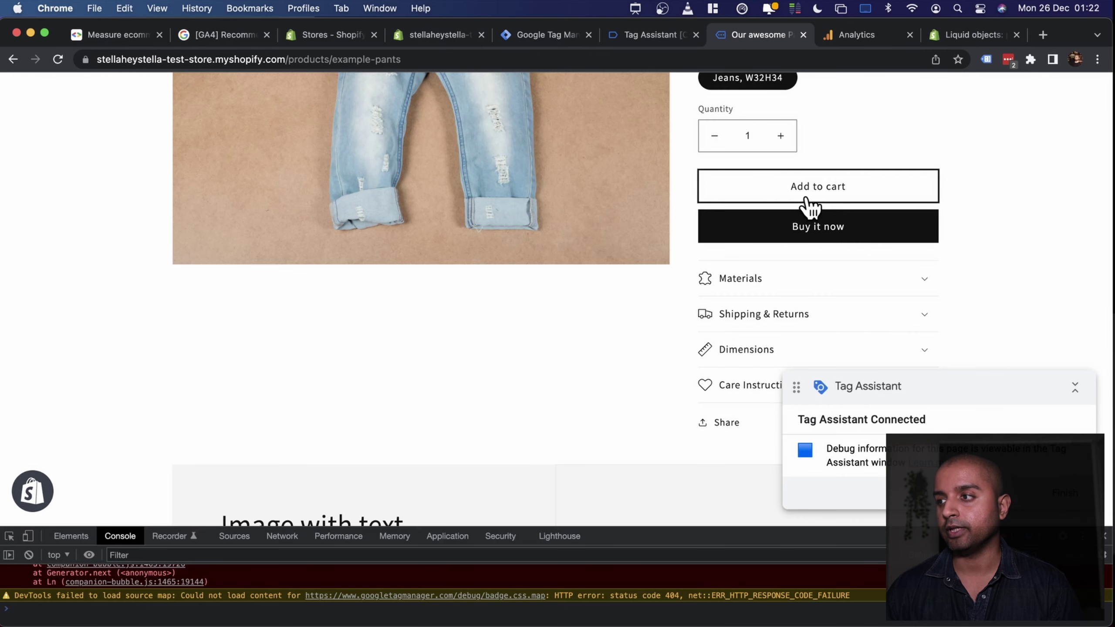
{"action": "scroll", "coordinate": [836, 245], "scroll_direction": "up", "scroll_amount": 5}
{"action": "scroll", "coordinate": [891, 193], "scroll_direction": "down", "scroll_amount": 1}
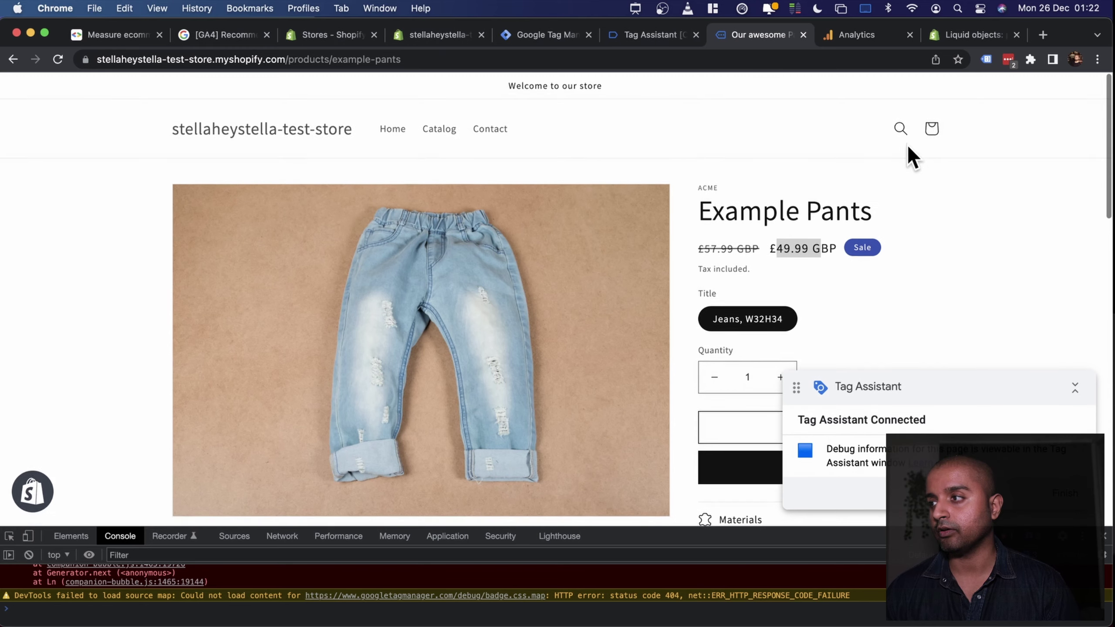
{"action": "scroll", "coordinate": [888, 263], "scroll_direction": "down", "scroll_amount": 2}
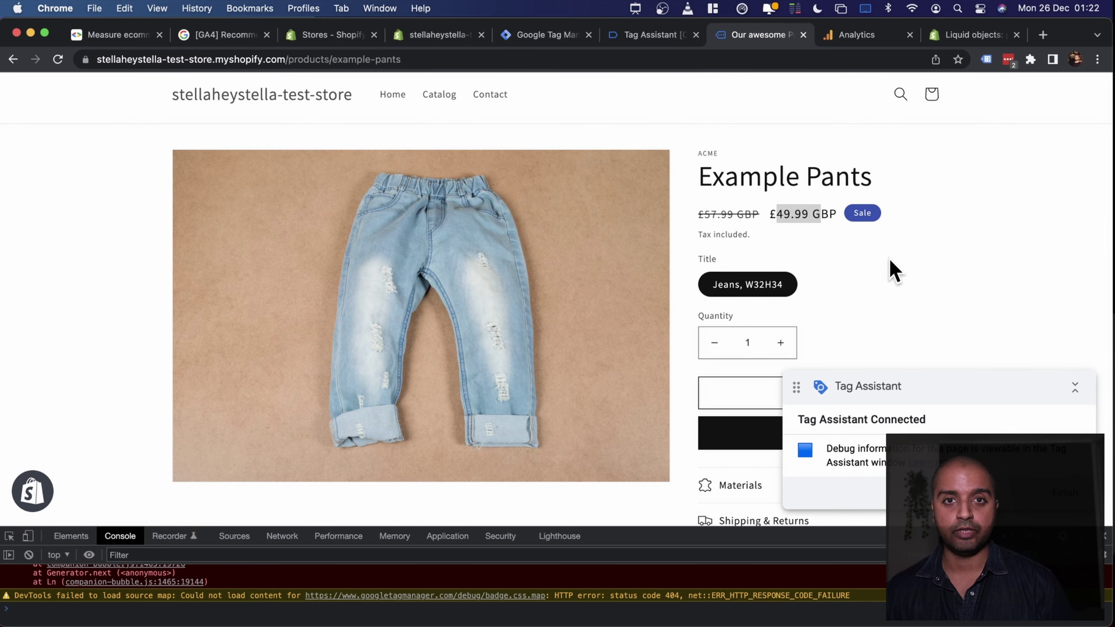
{"action": "scroll", "coordinate": [889, 260], "scroll_direction": "down", "scroll_amount": 2}
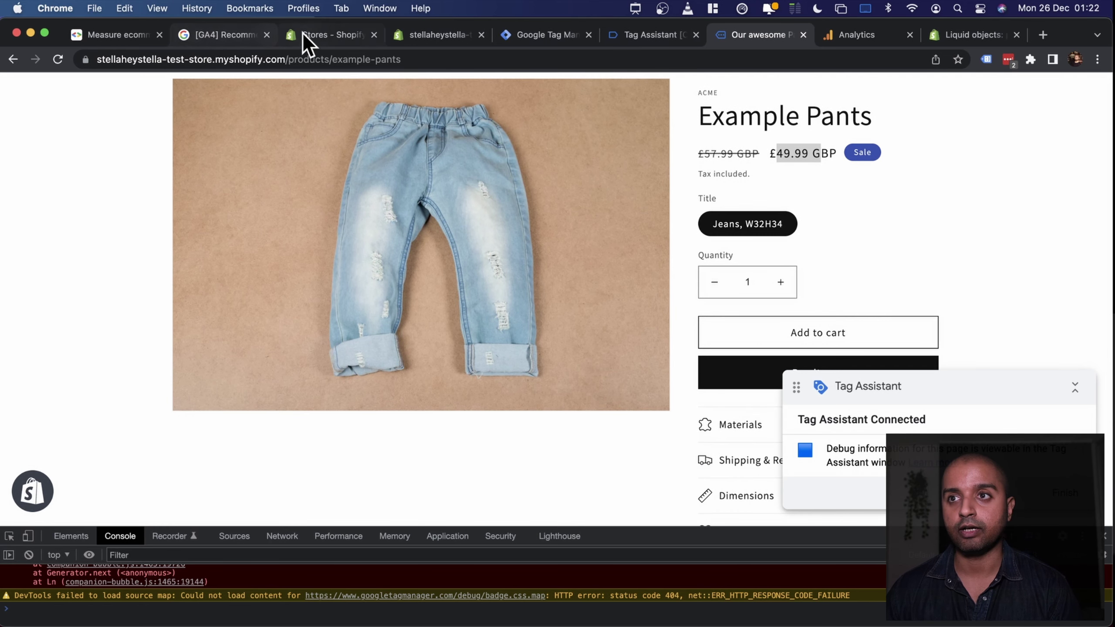
{"action": "left_click", "coordinate": [113, 37]}
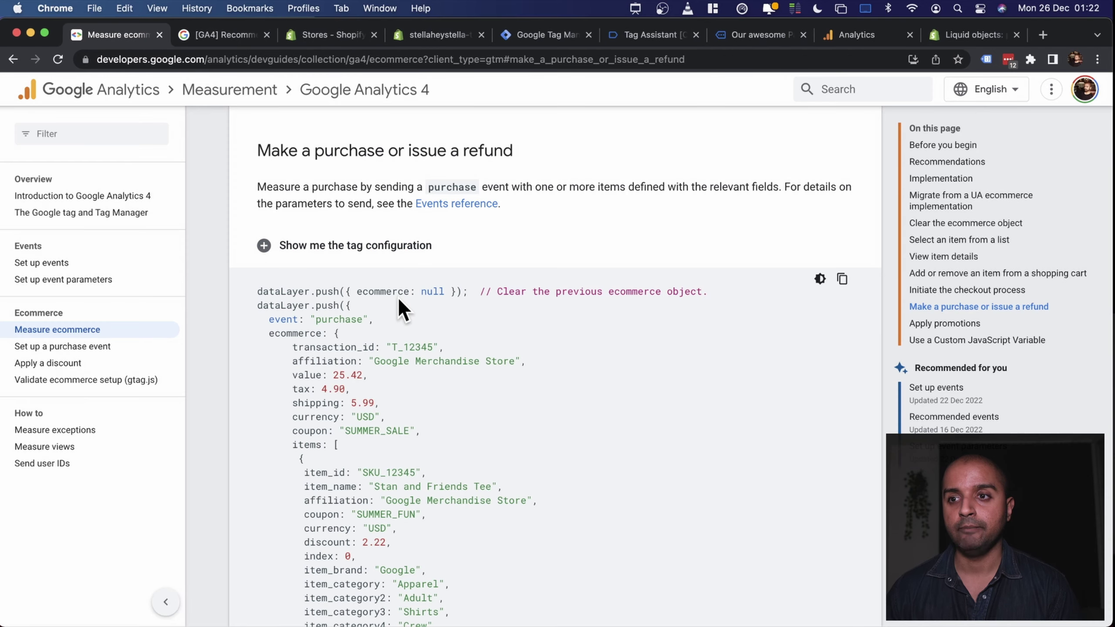
{"action": "double_click", "coordinate": [340, 319]}
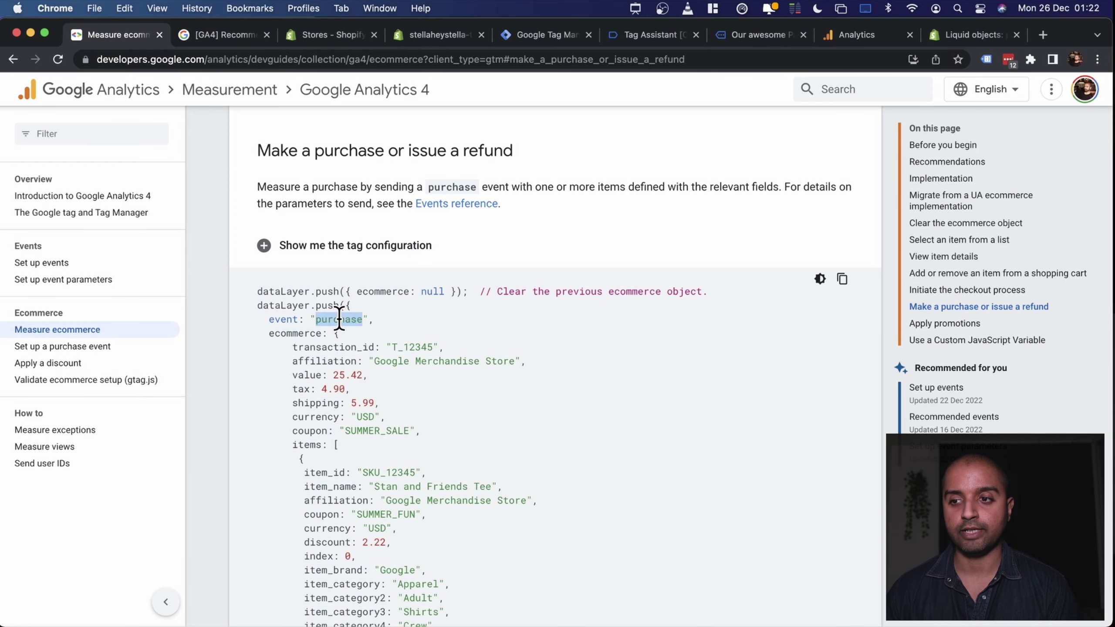
- In Google Analytics DebugView, find the purchase event in the timeline and open its parameters
{"action": "left_click", "coordinate": [860, 35]}
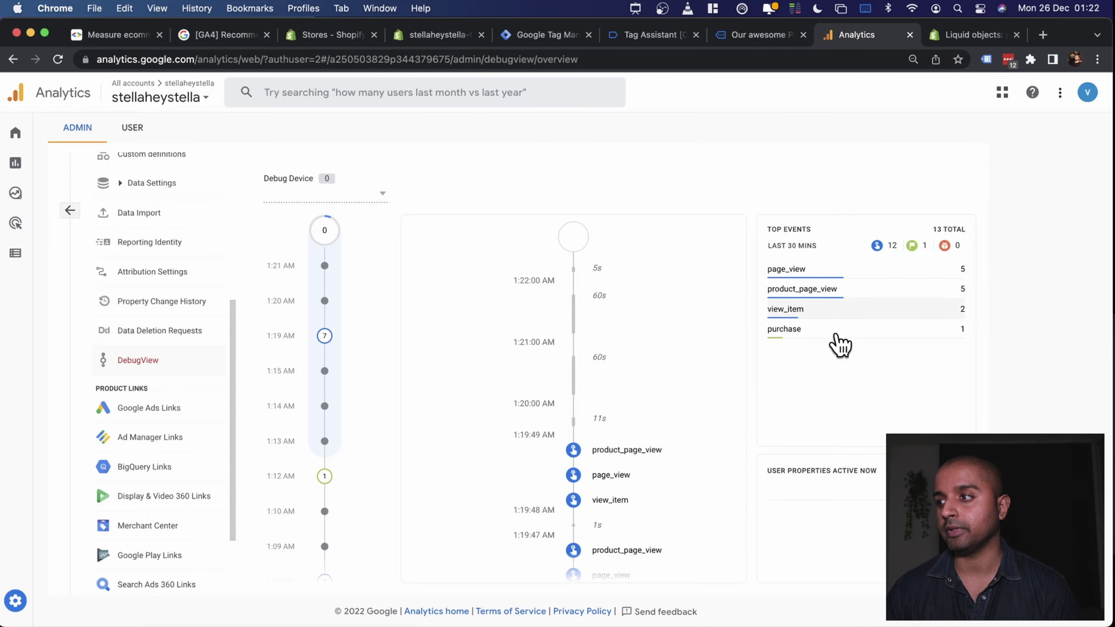
{"action": "scroll", "coordinate": [641, 444], "scroll_direction": "down", "scroll_amount": 10}
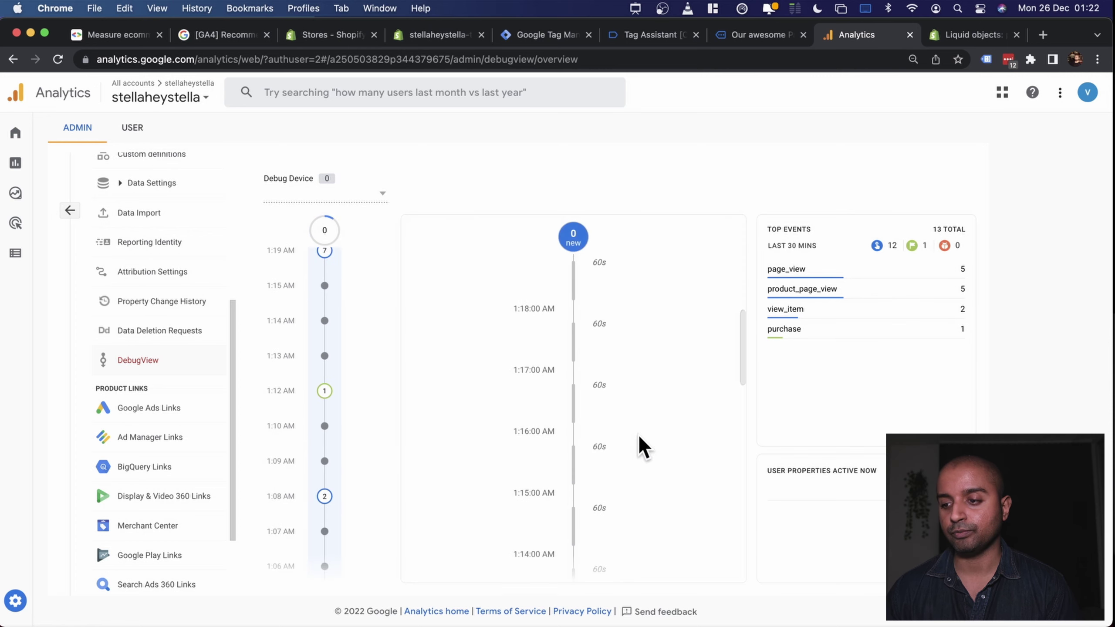
{"action": "scroll", "coordinate": [640, 444], "scroll_direction": "down", "scroll_amount": 4}
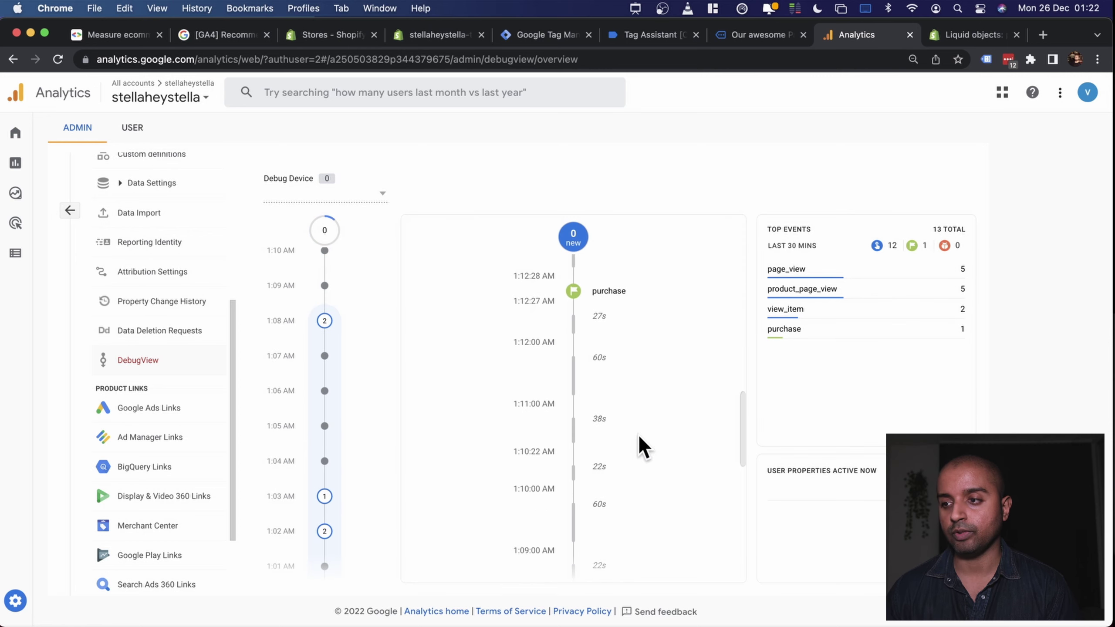
{"action": "left_click", "coordinate": [603, 294]}
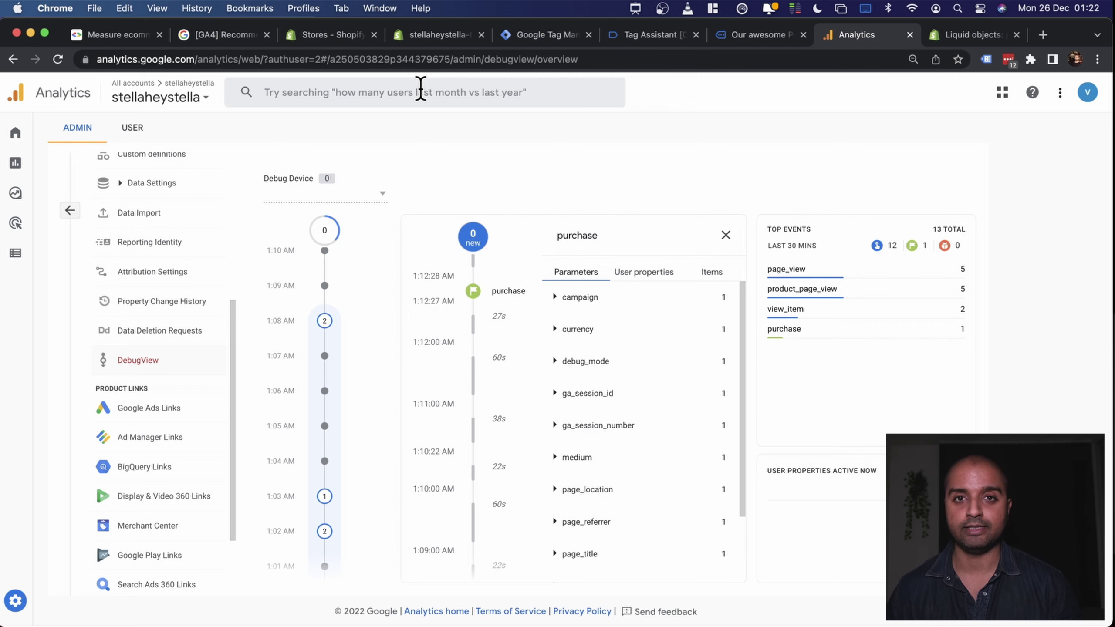
- Examine the events for all properties and for online sales in the [GA4] Recommended events article, with the theme code as reference
{"action": "key", "text": "super+2"}
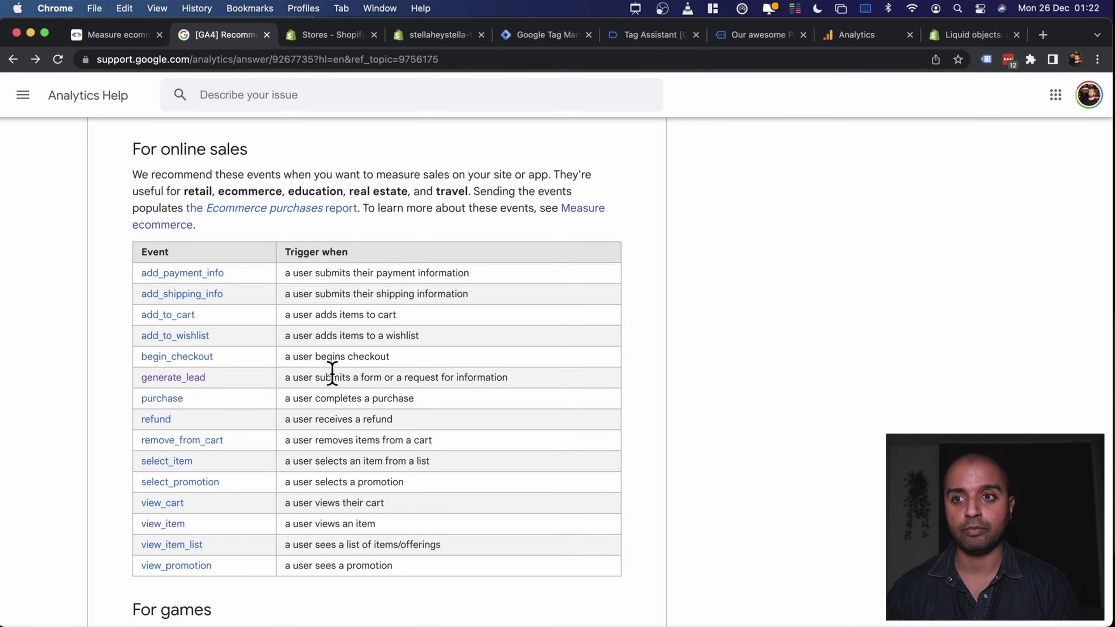
{"action": "scroll", "coordinate": [332, 373], "scroll_direction": "up", "scroll_amount": 15}
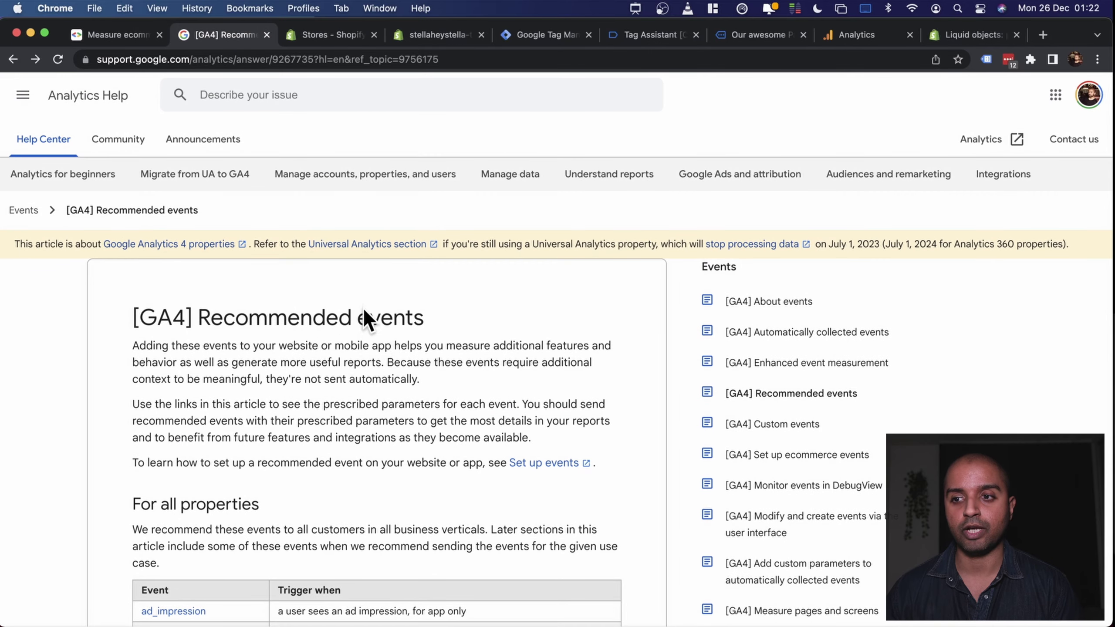
{"action": "scroll", "coordinate": [375, 338], "scroll_direction": "down", "scroll_amount": 6}
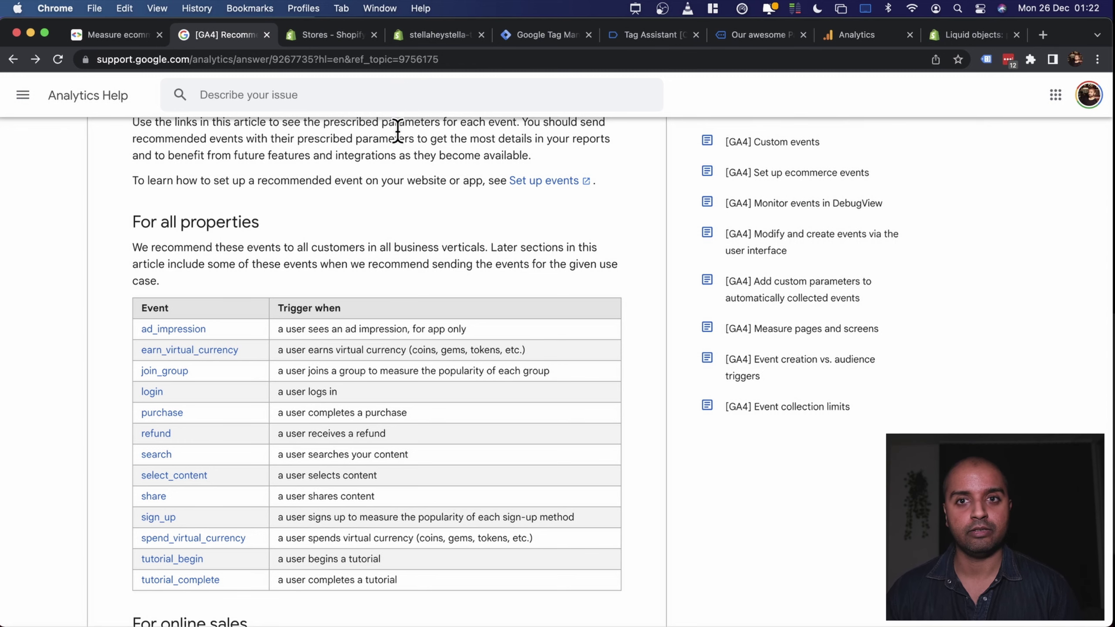
{"action": "left_click", "coordinate": [414, 35]}
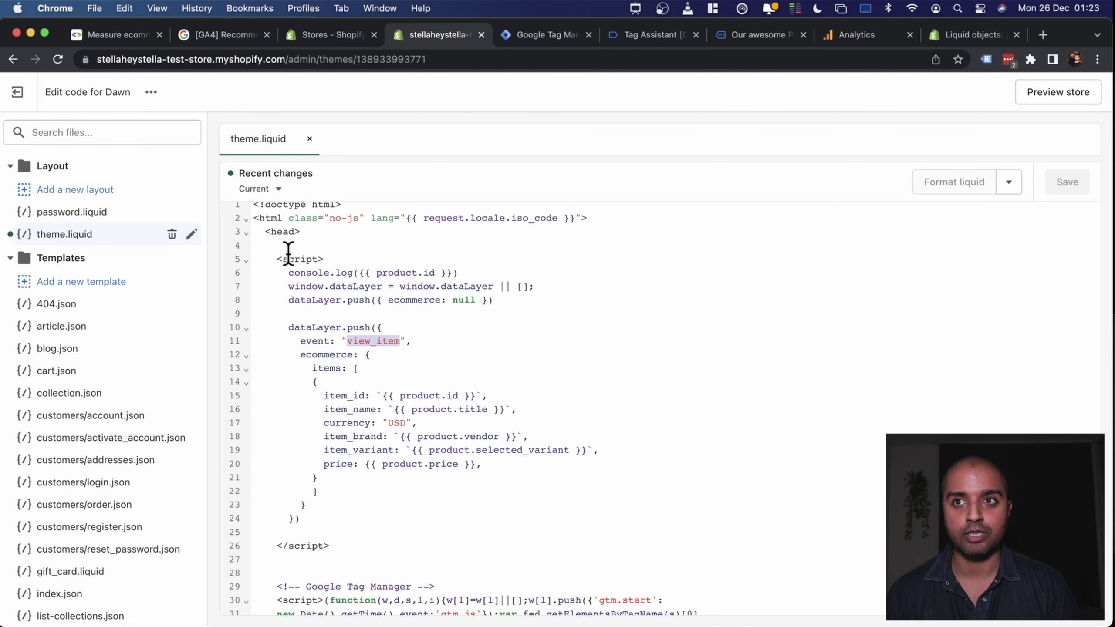
{"action": "left_click", "coordinate": [128, 29]}
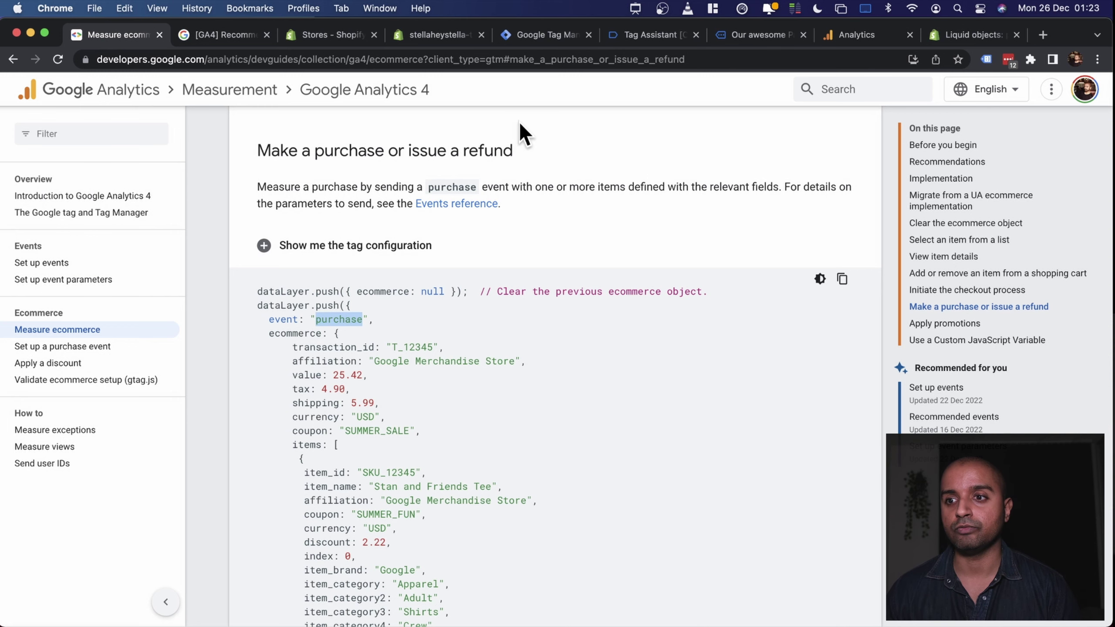
{"action": "key", "text": "ctrl+Tab"}
{"action": "scroll", "coordinate": [116, 321], "scroll_direction": "down", "scroll_amount": 3}
{"action": "scroll", "coordinate": [116, 322], "scroll_direction": "down", "scroll_amount": 1}
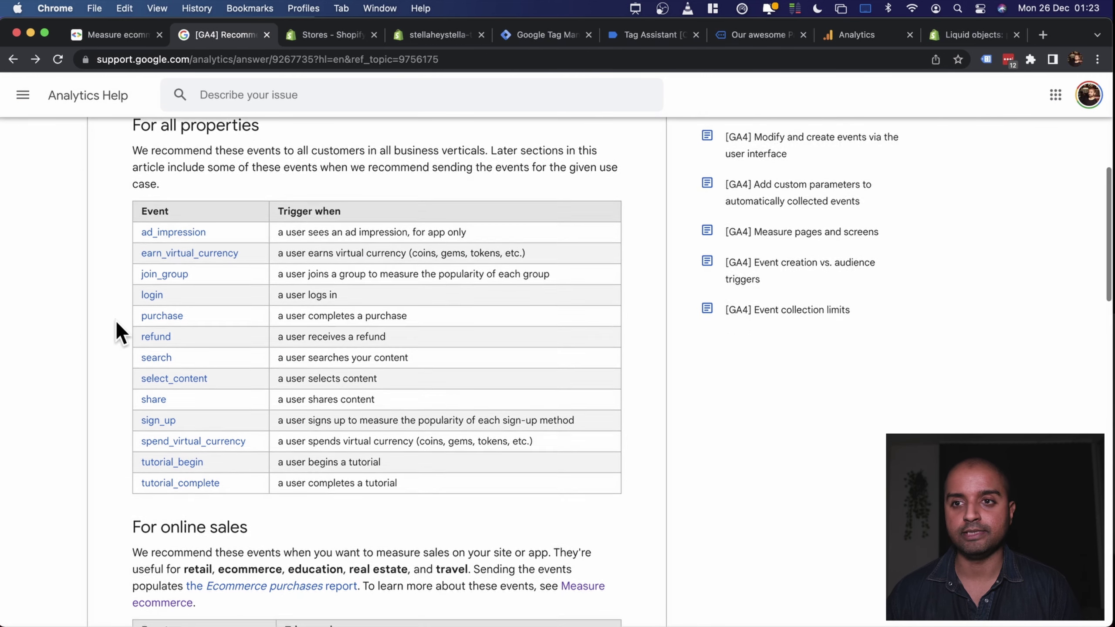
{"action": "scroll", "coordinate": [118, 275], "scroll_direction": "down", "scroll_amount": 8}
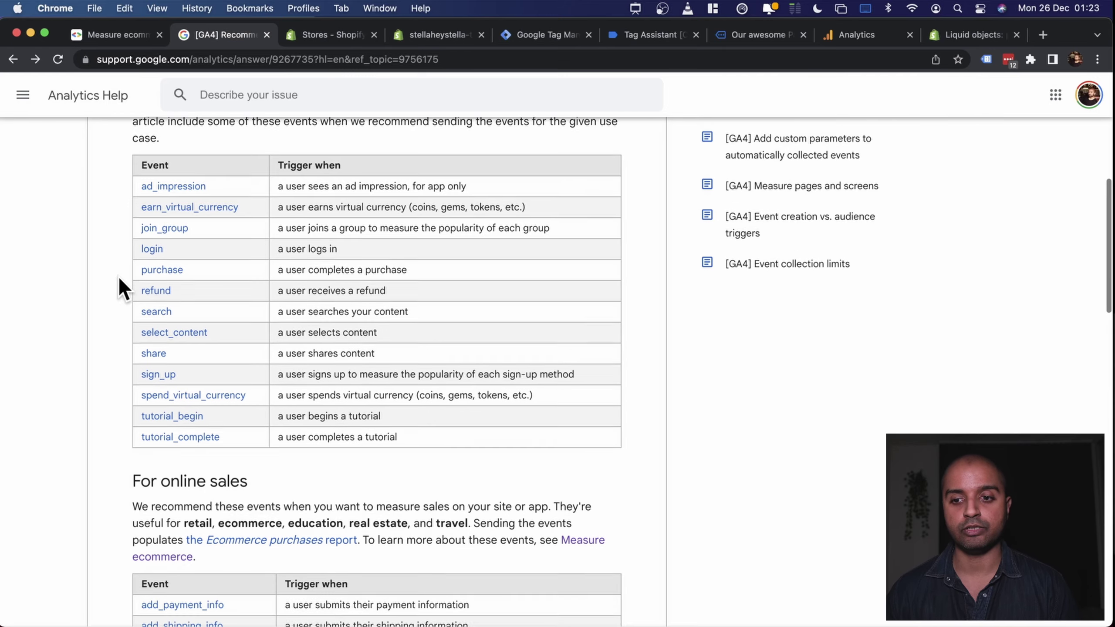
{"action": "scroll", "coordinate": [205, 353], "scroll_direction": "down", "scroll_amount": 1}
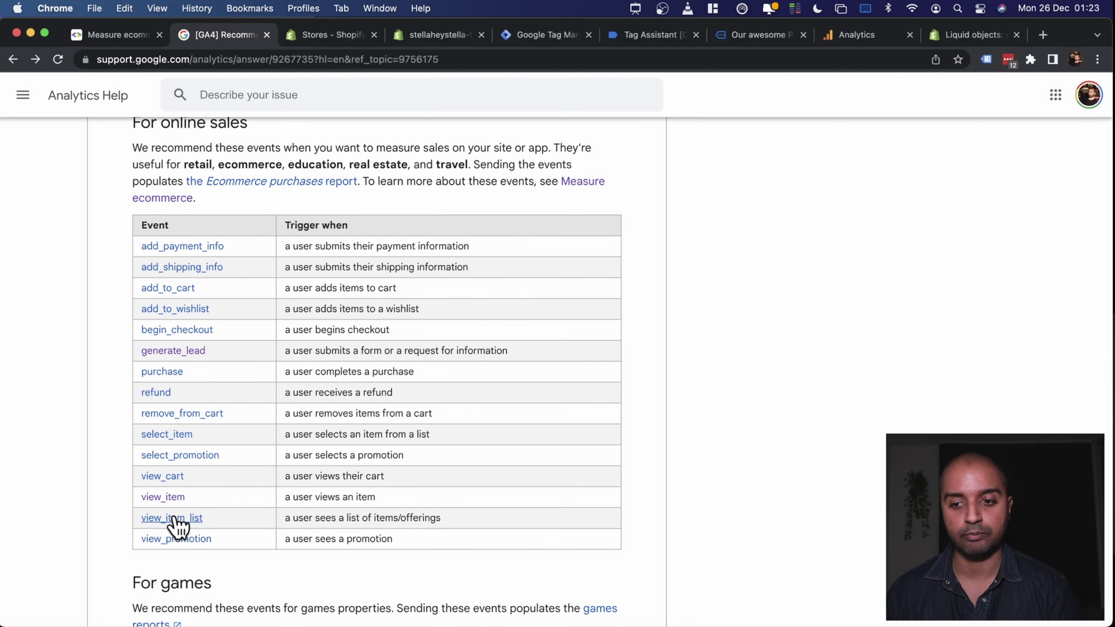
- Open the level_up event reference and compare its level parameter with transaction_id in the ecommerce guide's purchase example
{"action": "scroll", "coordinate": [228, 516], "scroll_direction": "down", "scroll_amount": 8}
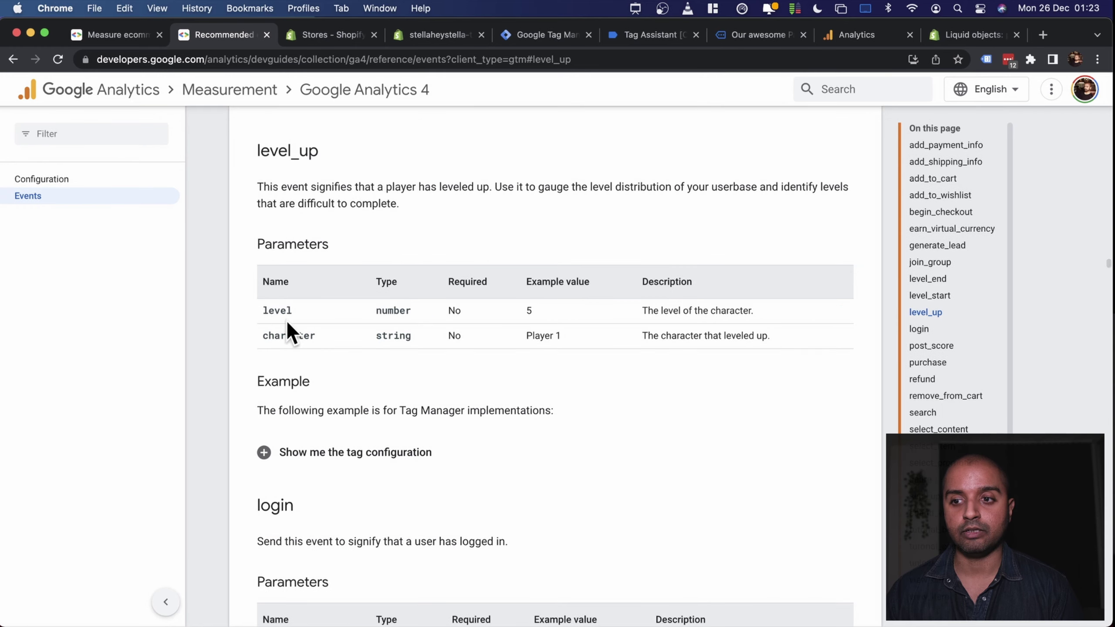
{"action": "left_click_drag", "start_coordinate": [265, 310], "coordinate": [288, 310]}
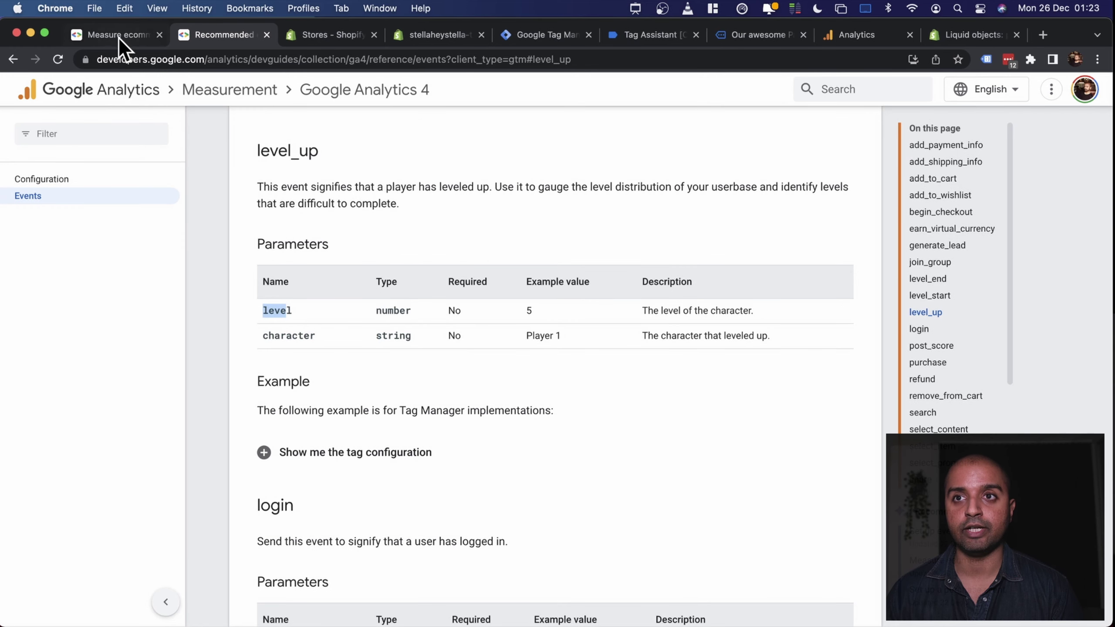
{"action": "left_click", "coordinate": [123, 43]}
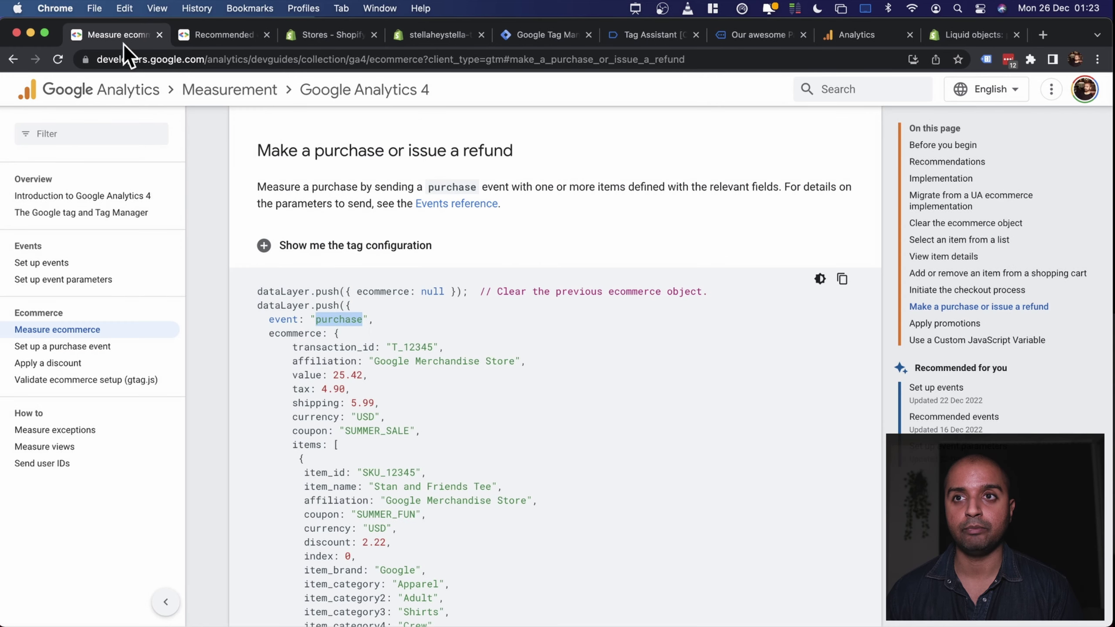
{"action": "double_click", "coordinate": [318, 348]}
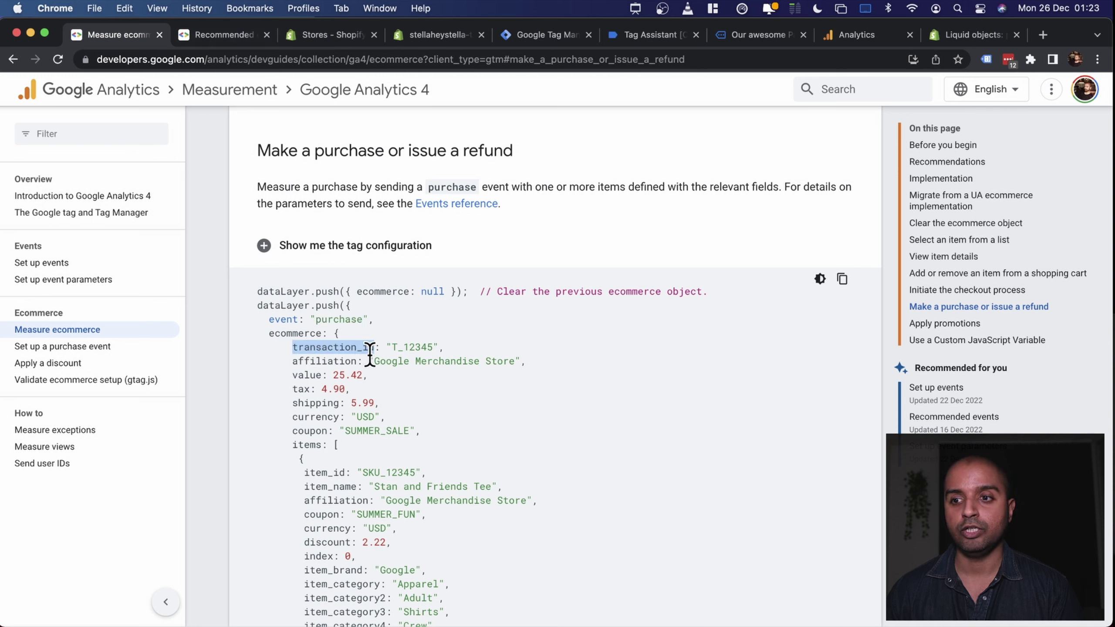
- Examine the level and character parameters in the level_up event reference
{"action": "left_click", "coordinate": [219, 36]}
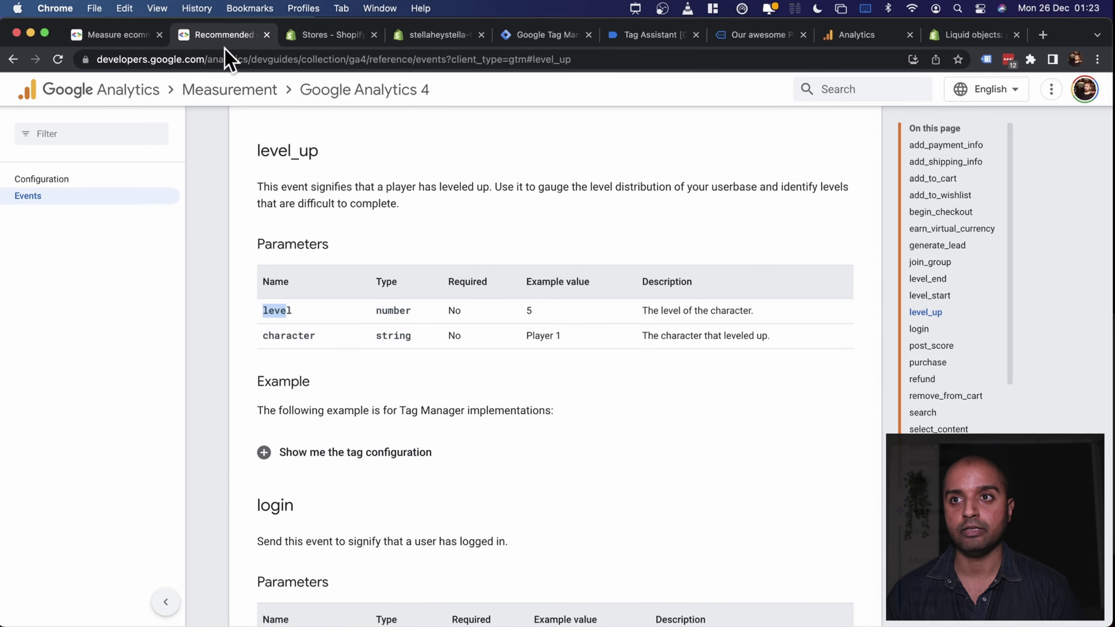
{"action": "double_click", "coordinate": [293, 336]}
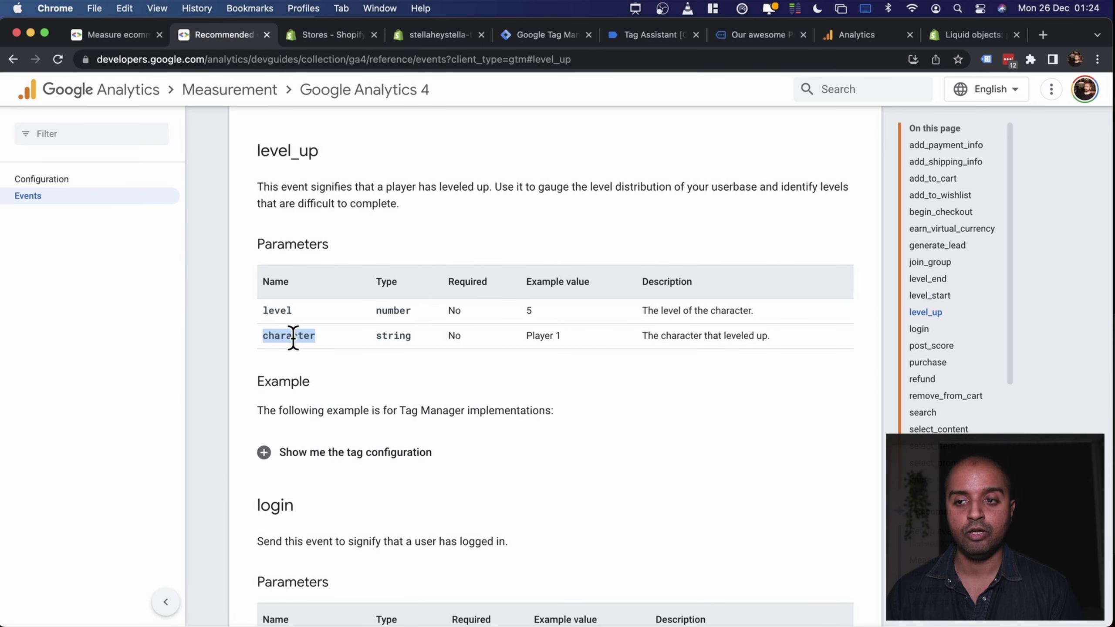
{"action": "left_click_drag", "start_coordinate": [276, 311], "coordinate": [315, 337]}
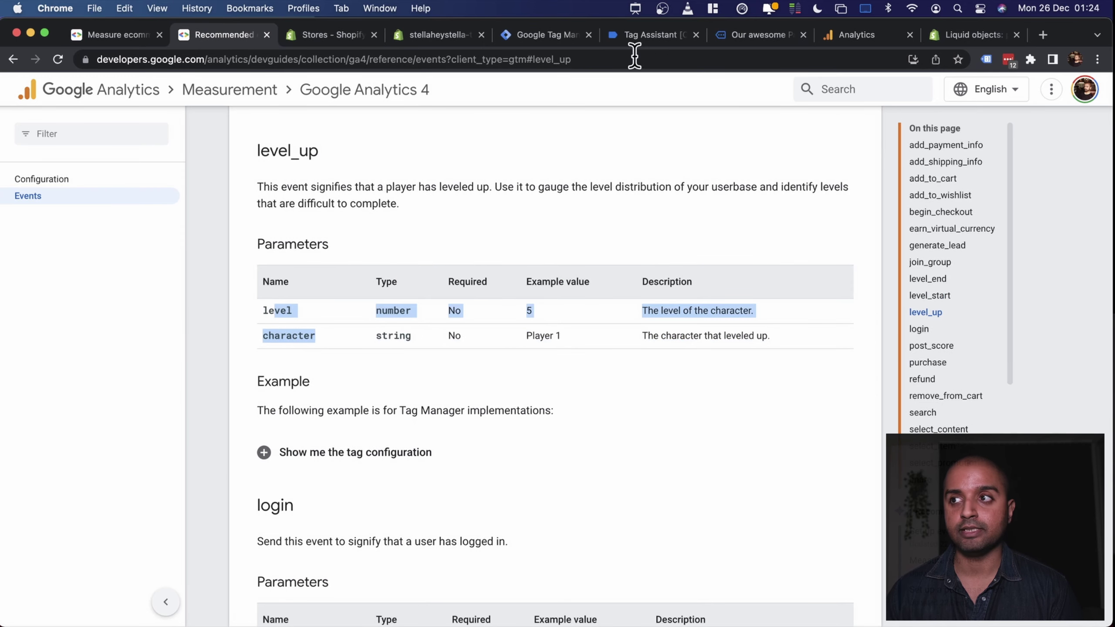
- Switch to the Tag Manager workspace and review its user-defined data layer variables
{"action": "left_click", "coordinate": [642, 36]}
{"action": "left_click", "coordinate": [519, 35]}
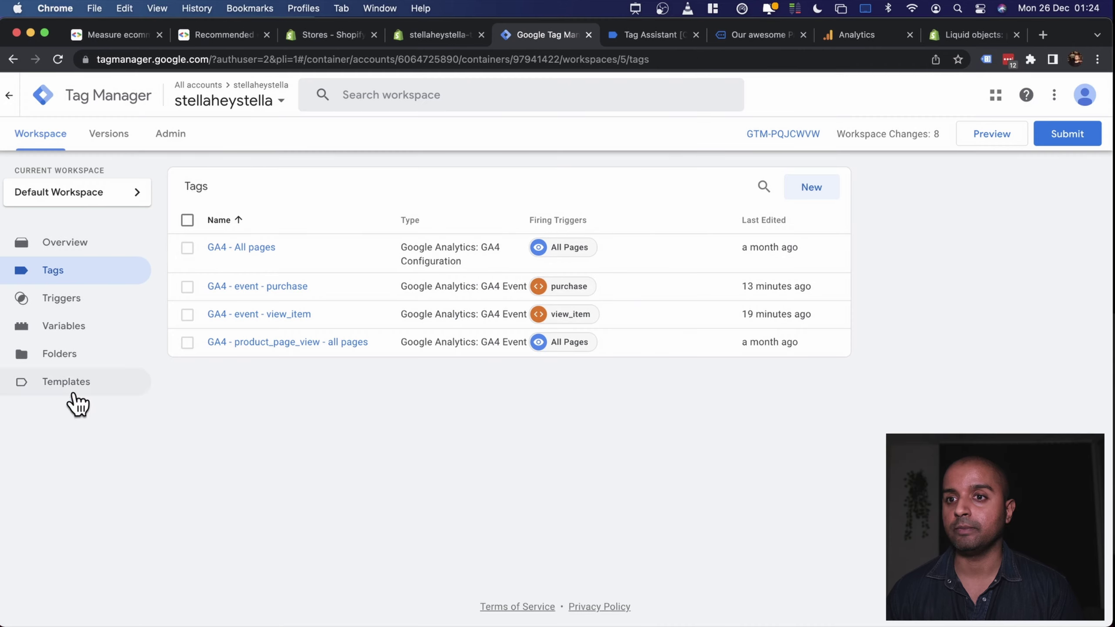
{"action": "left_click", "coordinate": [73, 327]}
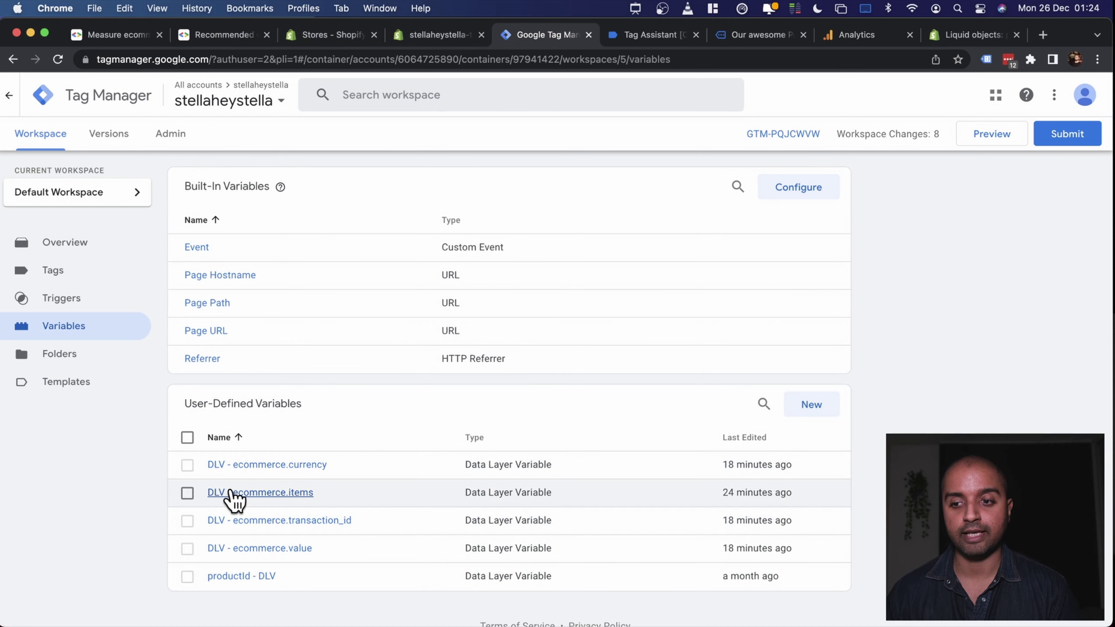
- Inspect the event parameters of the "GA4 - product_page_view - all pages" tag and close it without changes
{"action": "left_click", "coordinate": [89, 272]}
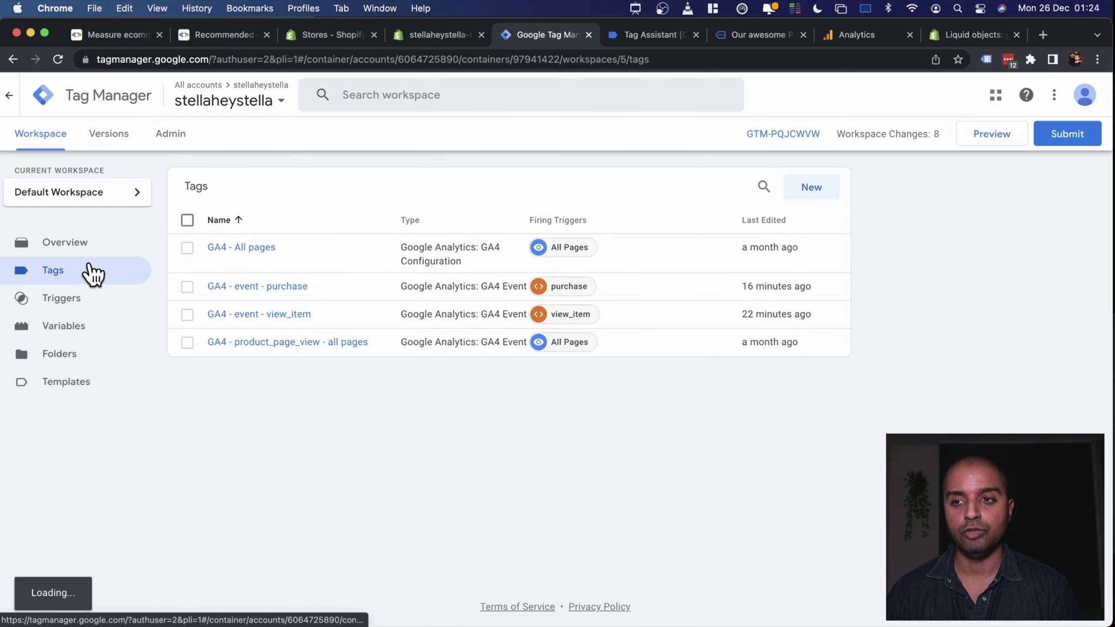
{"action": "left_click", "coordinate": [297, 343]}
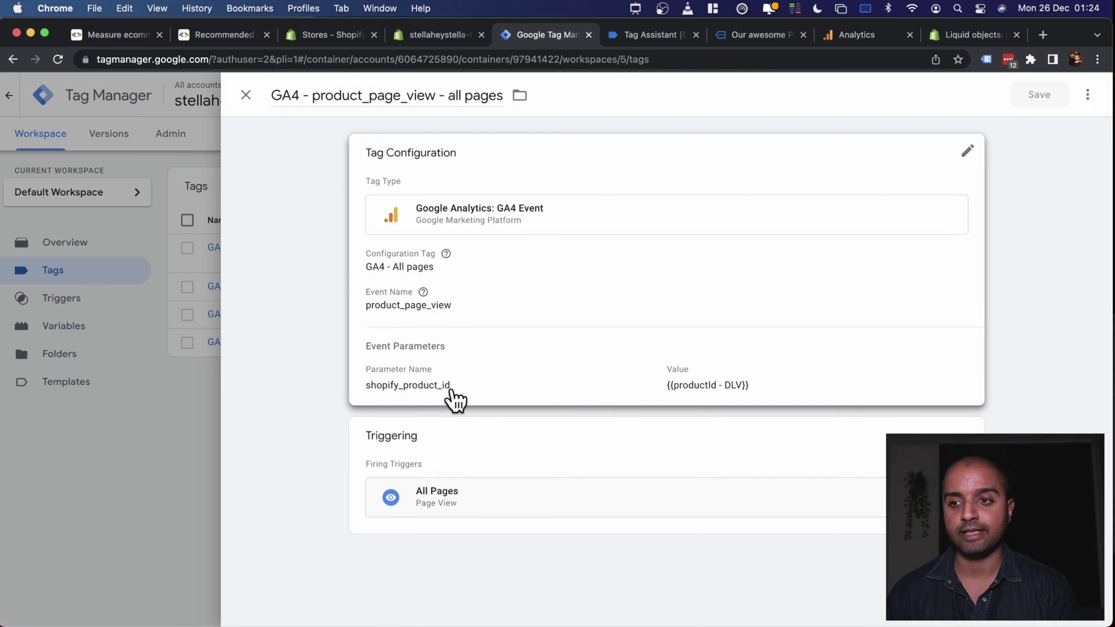
{"action": "left_click", "coordinate": [475, 394]}
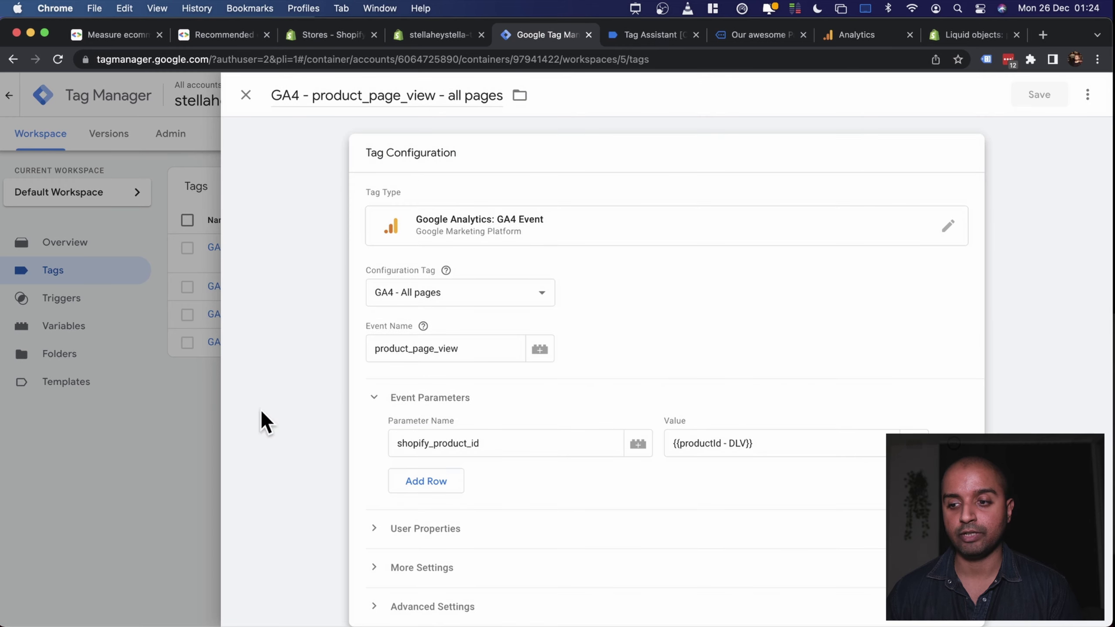
{"action": "key", "text": "Escape"}
- Check the parameter-to-variable mapping in the "GA4 - event - purchase" tag, then return to the level_up event reference
{"action": "left_click", "coordinate": [273, 290]}
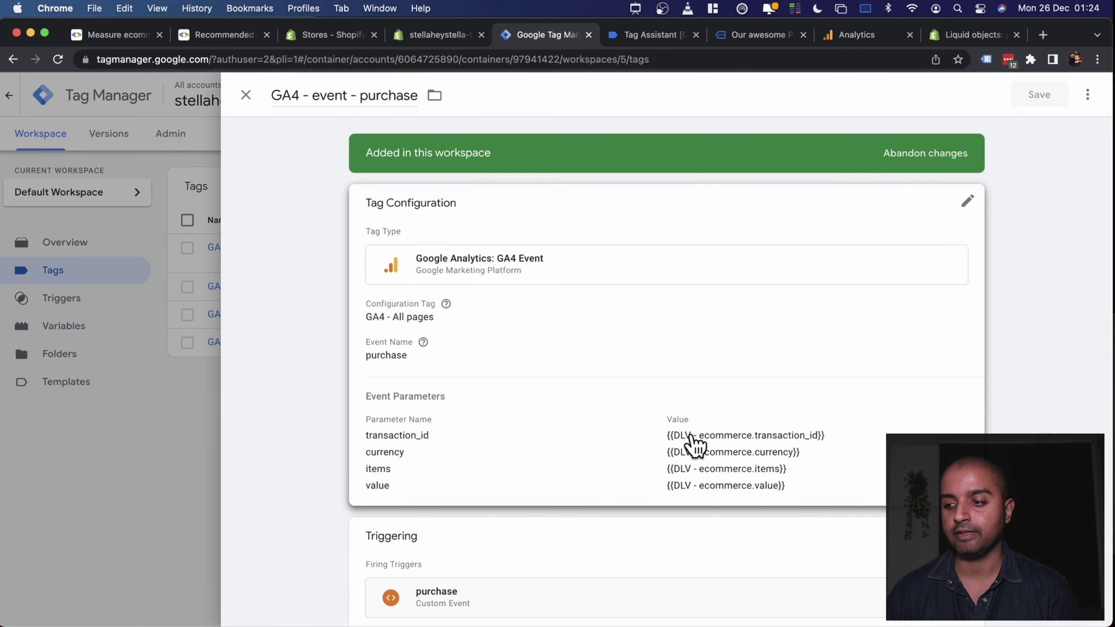
{"action": "left_click", "coordinate": [188, 38]}
{"action": "left_click", "coordinate": [207, 338]}
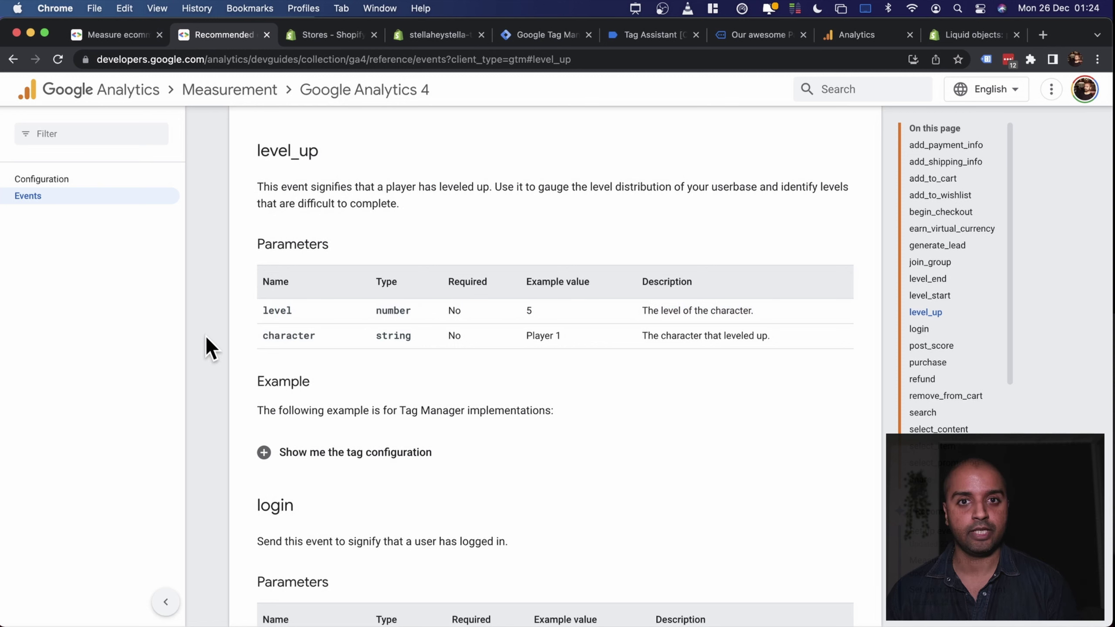